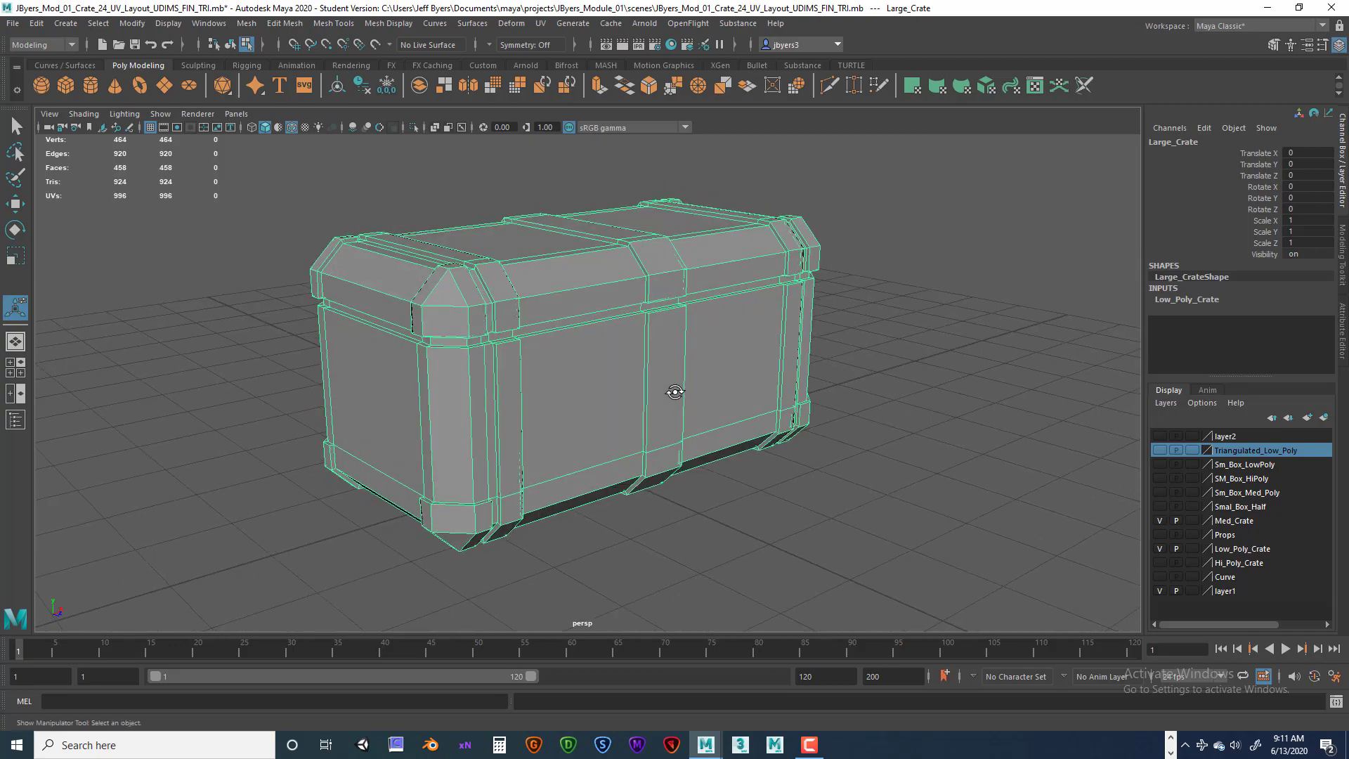
Switch to textured shading and inspect the large crate from several angles.
key(6)
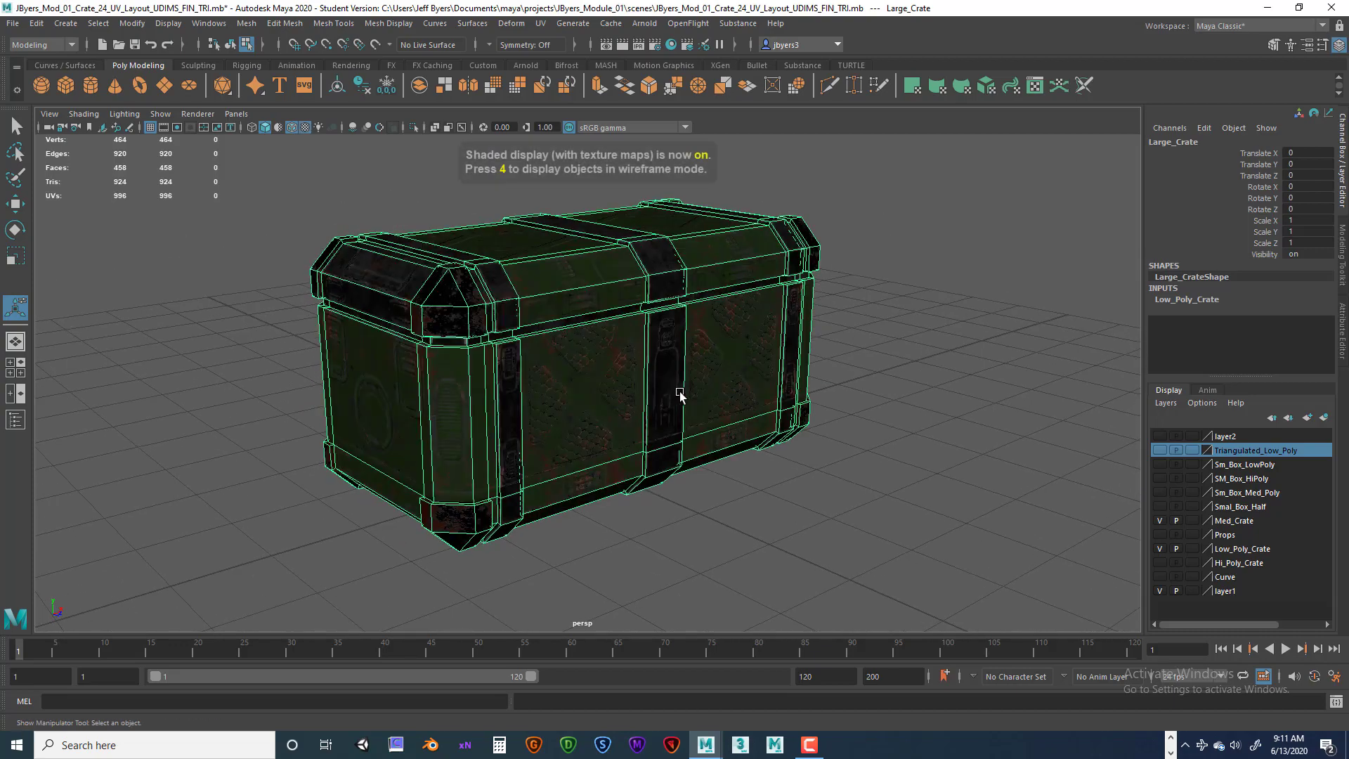
alt+drag(679, 394, 711, 380)
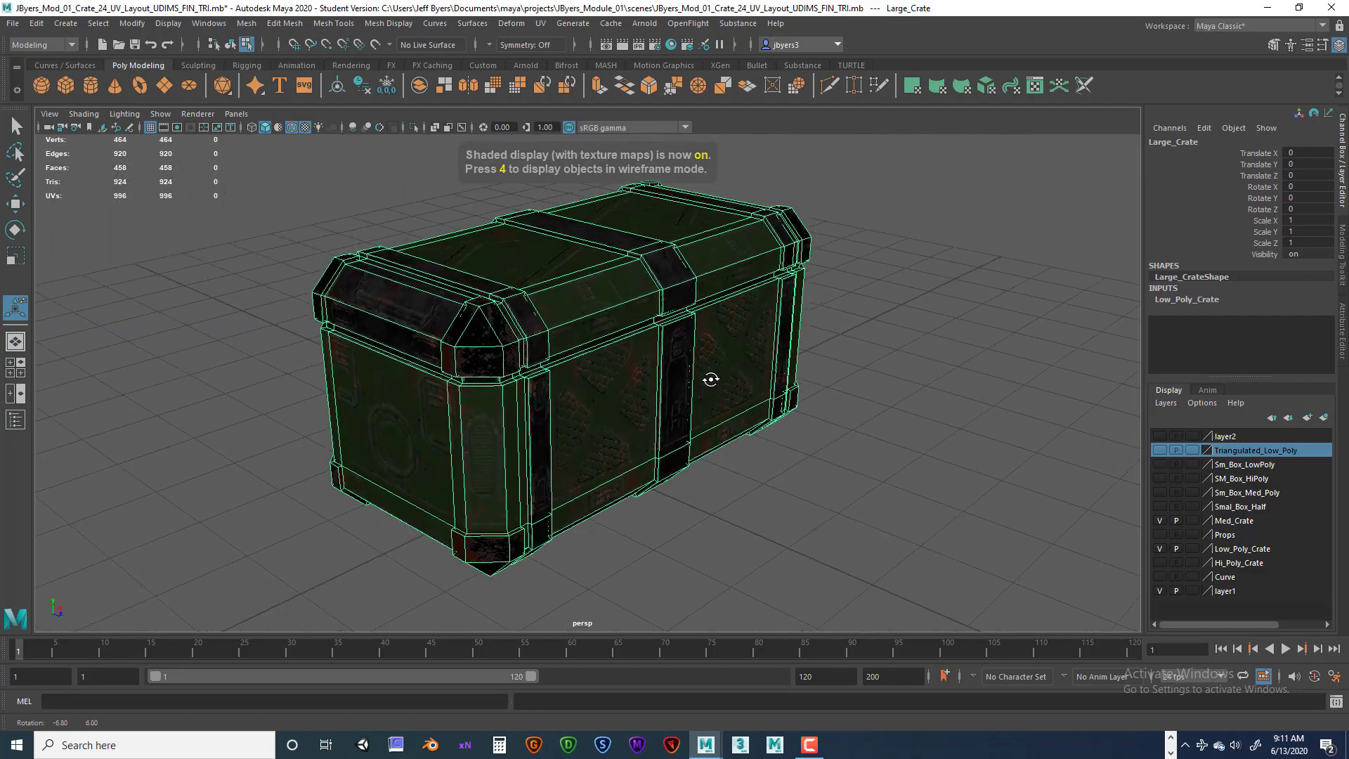
alt+right_drag(711, 379, 822, 388)
alt+middle_drag(822, 389, 762, 361)
alt+drag(762, 361, 674, 374)
alt+middle_drag(674, 374, 701, 375)
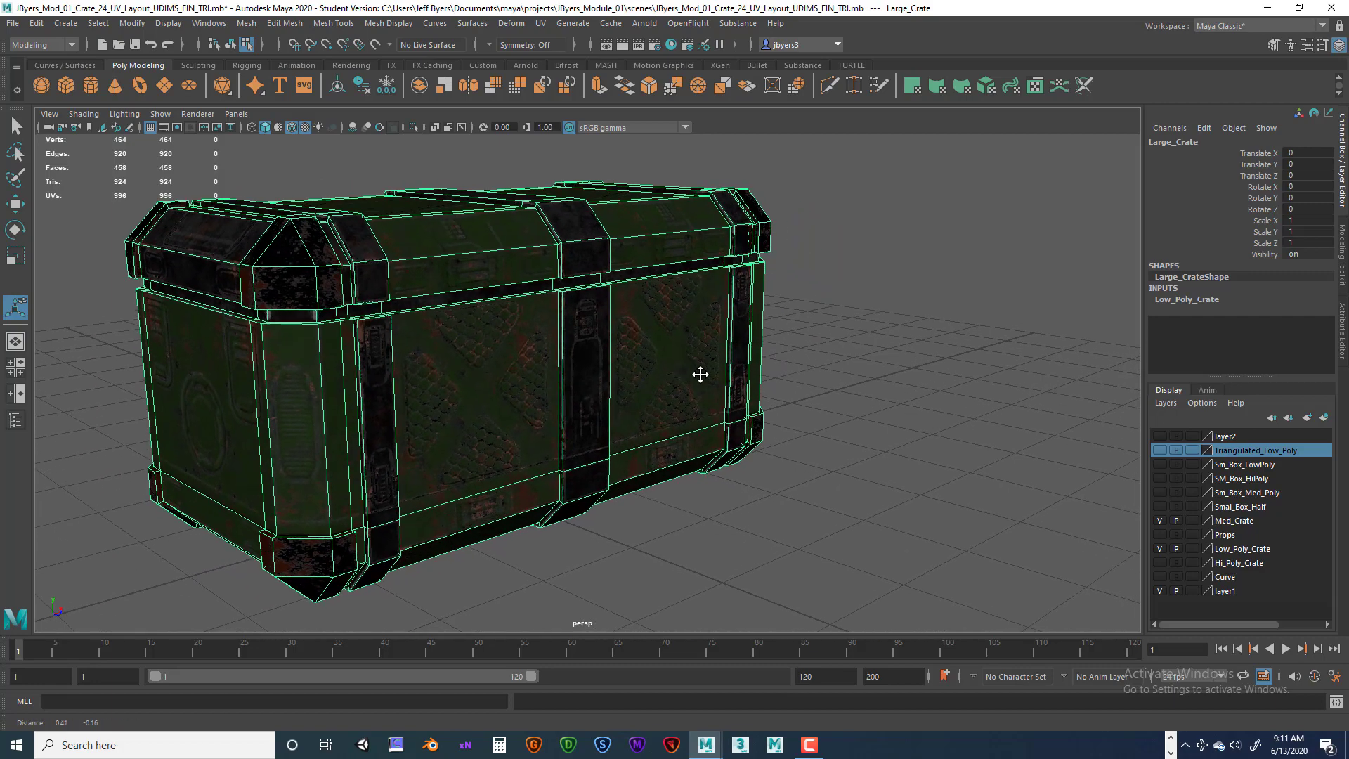
alt+drag(700, 374, 711, 378)
alt+middle_drag(735, 444, 730, 426)
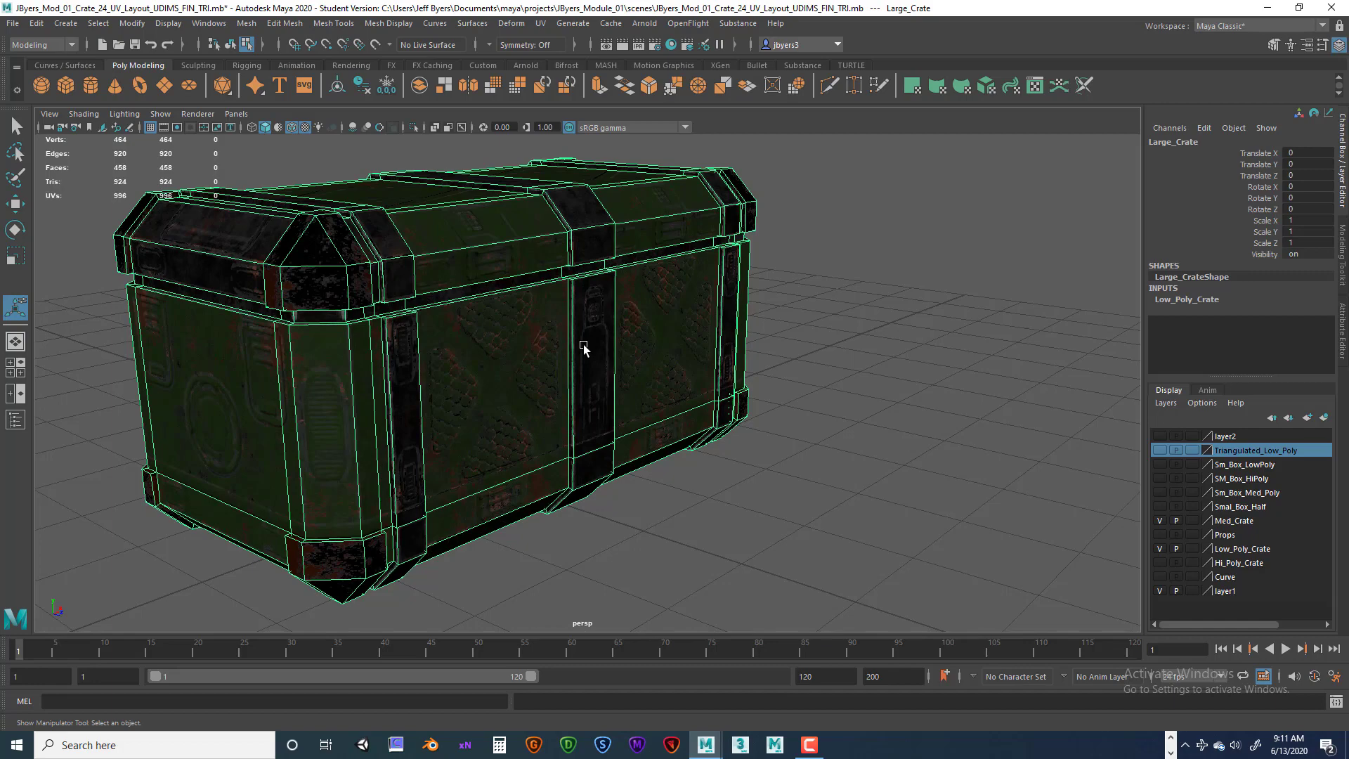
alt+drag(605, 332, 656, 344)
alt+right_drag(656, 343, 564, 349)
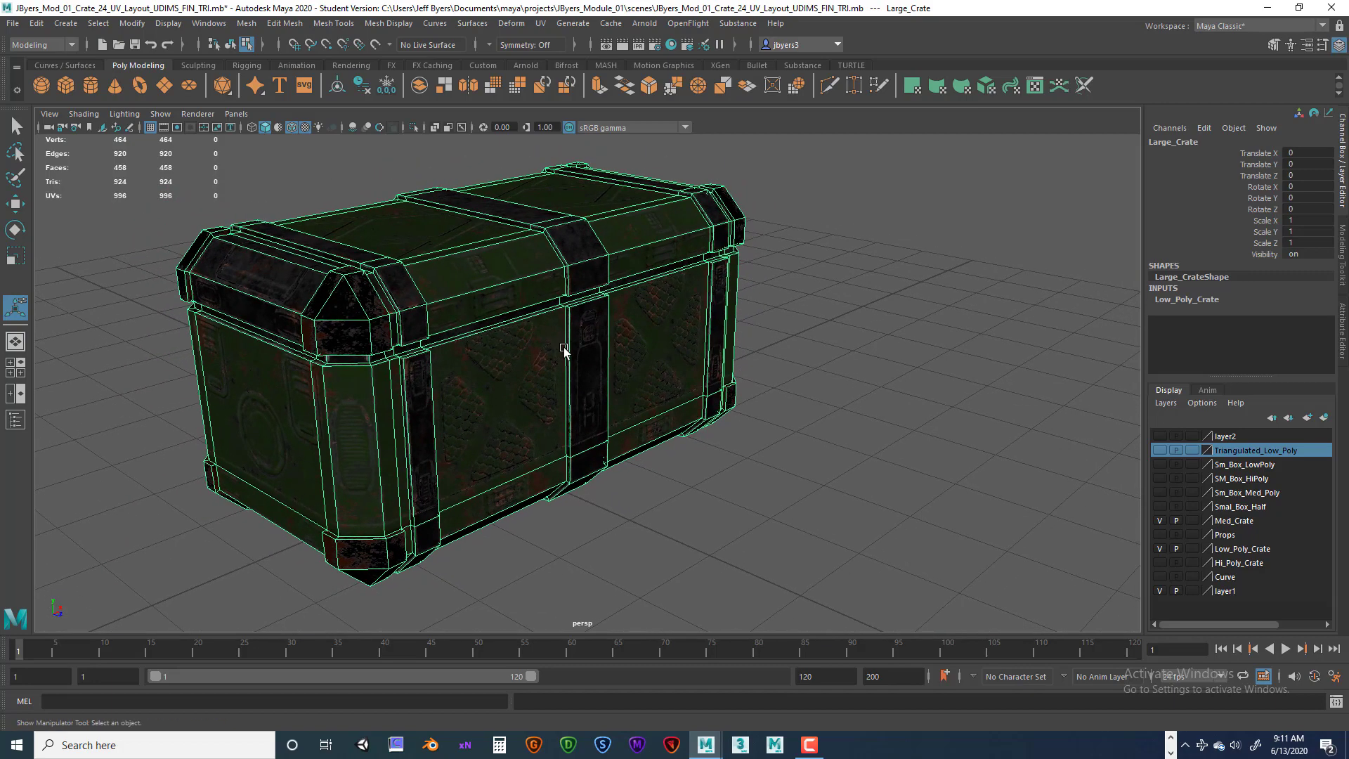
alt+drag(564, 347, 570, 332)
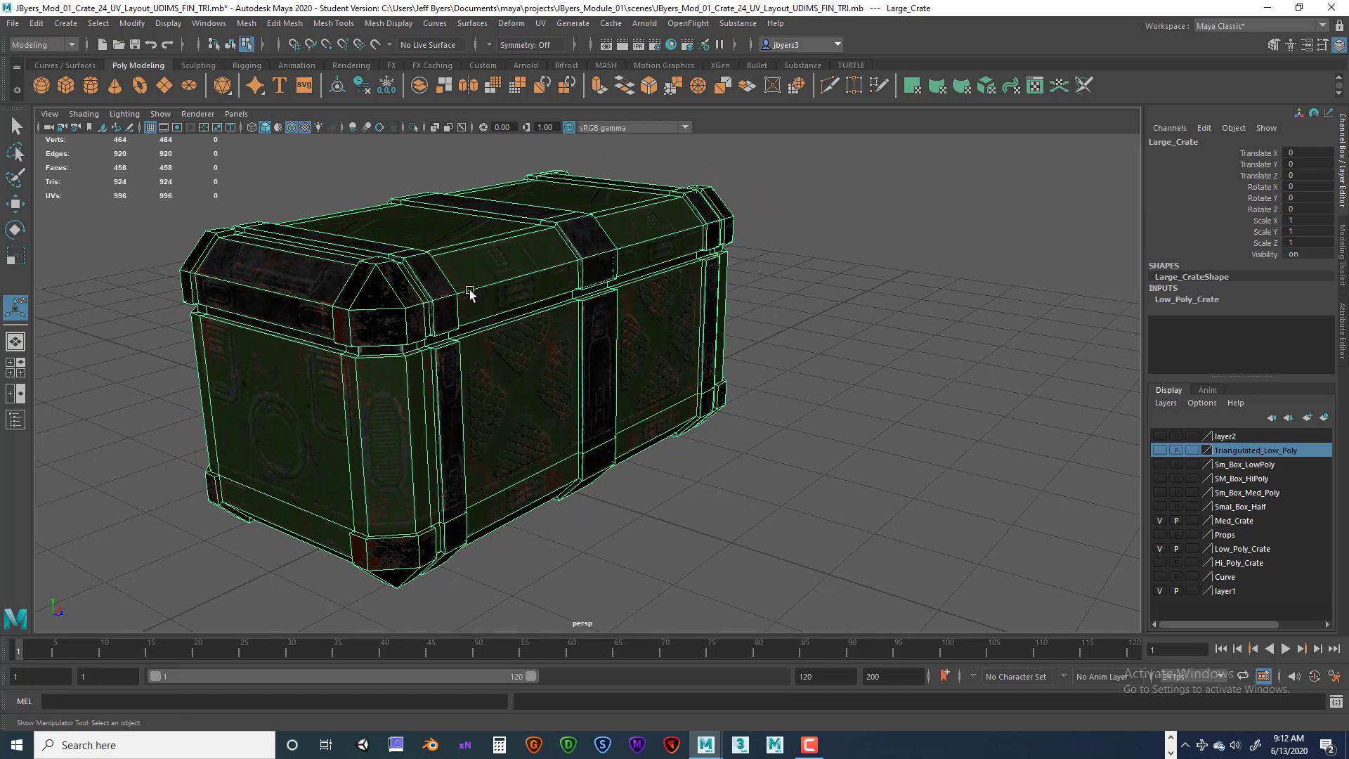
alt+drag(622, 345, 511, 317)
mouse_move(583, 356)
alt+right_down()
mouse_move(617, 361)
mouse_move(604, 340)
mouse_move(619, 360)
mouse_move(536, 337)
mouse_move(557, 352)
alt+right_up()
mouse_move(557, 351)
alt+mouse_down()
mouse_move(604, 352)
mouse_move(574, 335)
alt+mouse_up()
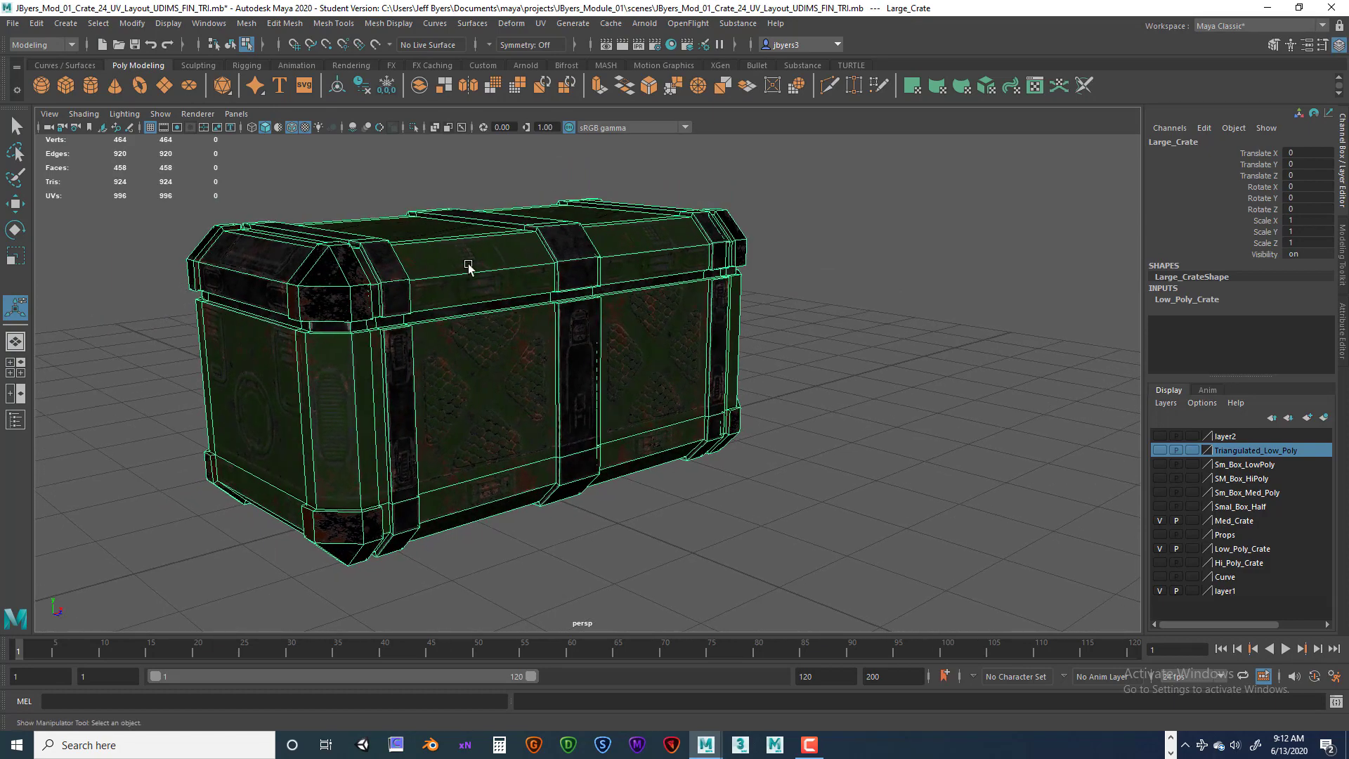
alt+right_drag(513, 352, 457, 365)
alt+drag(458, 364, 524, 369)
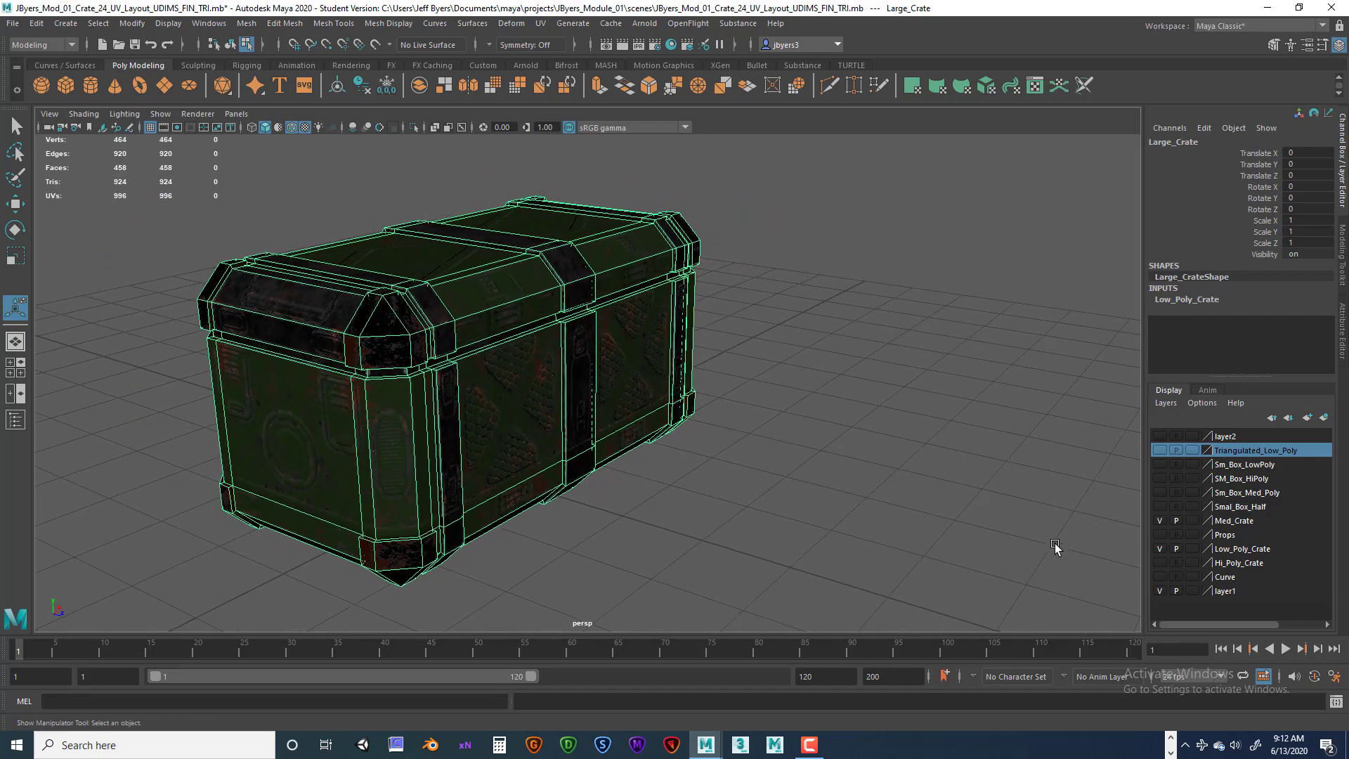
Make the Props layer visible to show the crate's handles and latches, then clear the selection.
click(1159, 534)
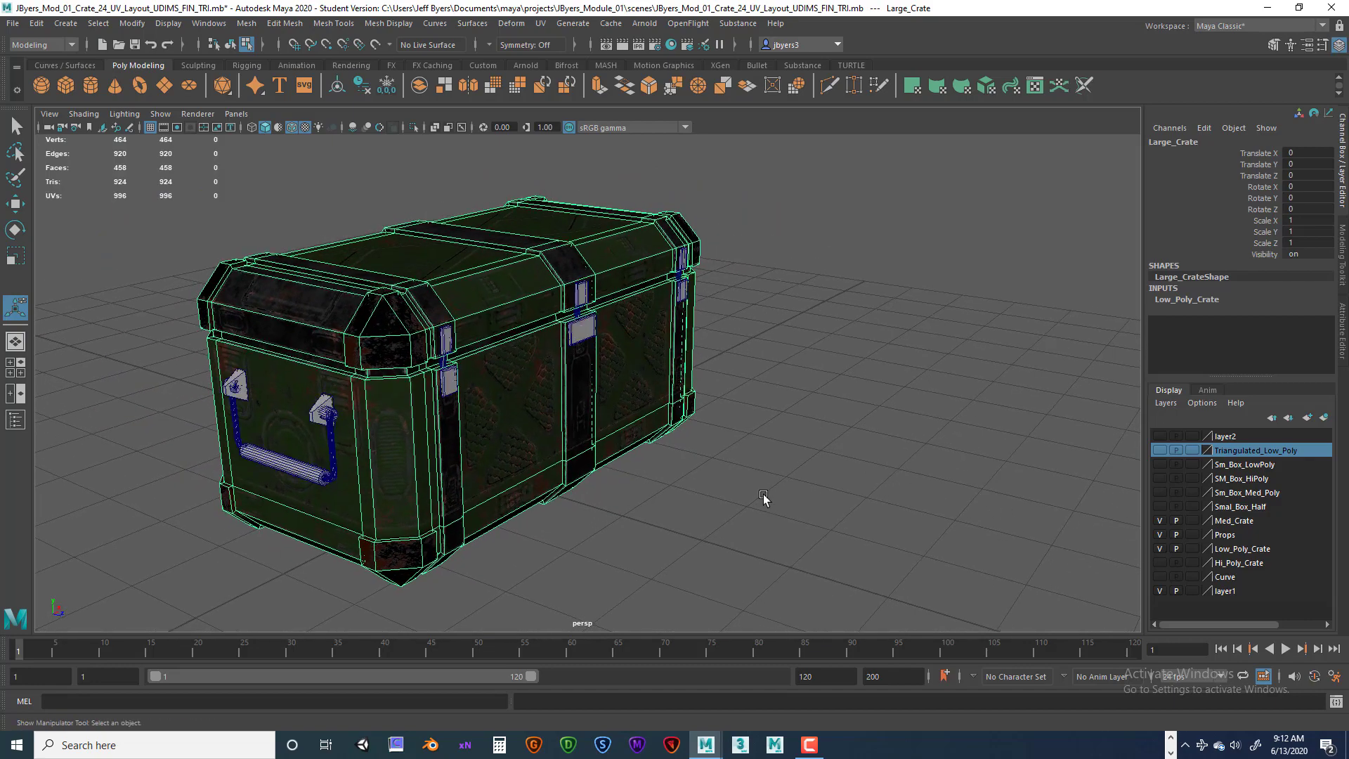
alt+drag(763, 495, 760, 478)
click(766, 472)
alt+drag(512, 468, 569, 479)
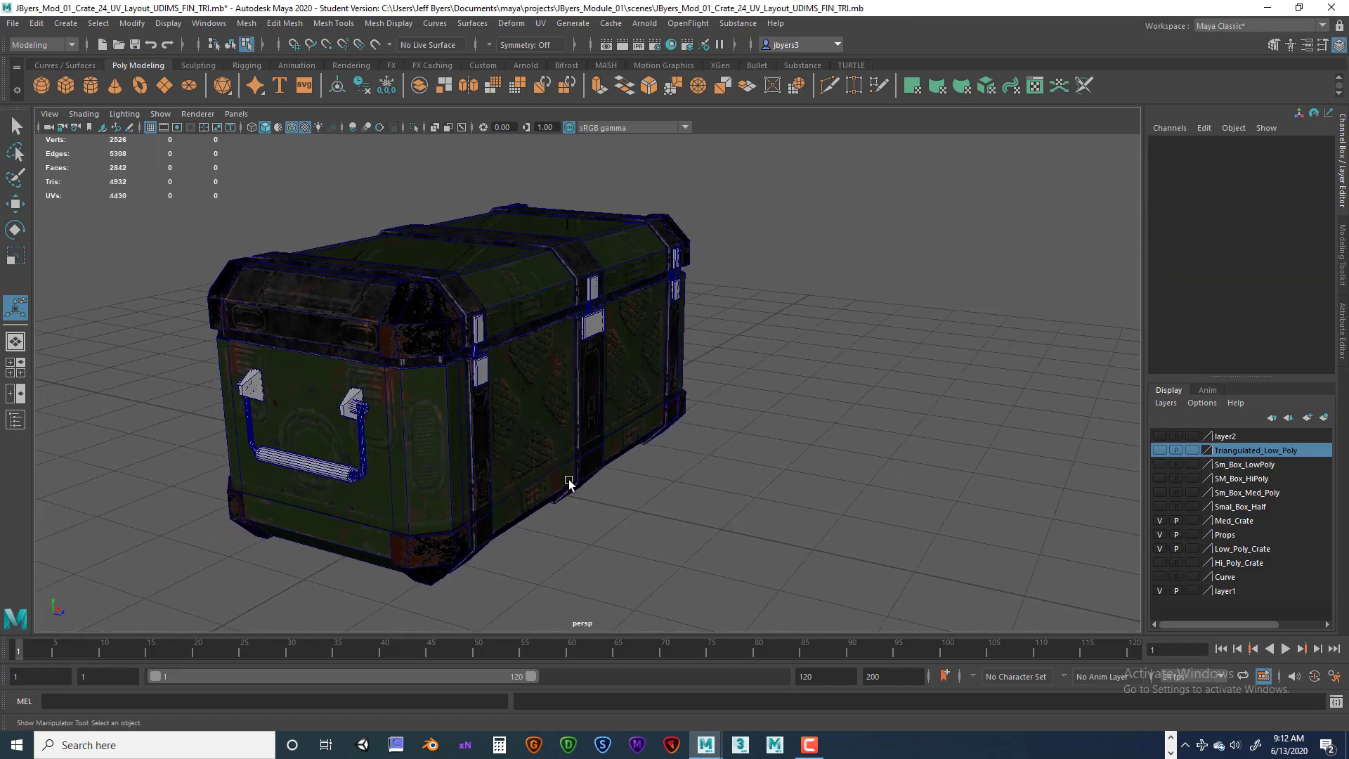
Inspect the handle and latch props by selecting pieces individually in object selection mode.
key(q)
click(251, 392)
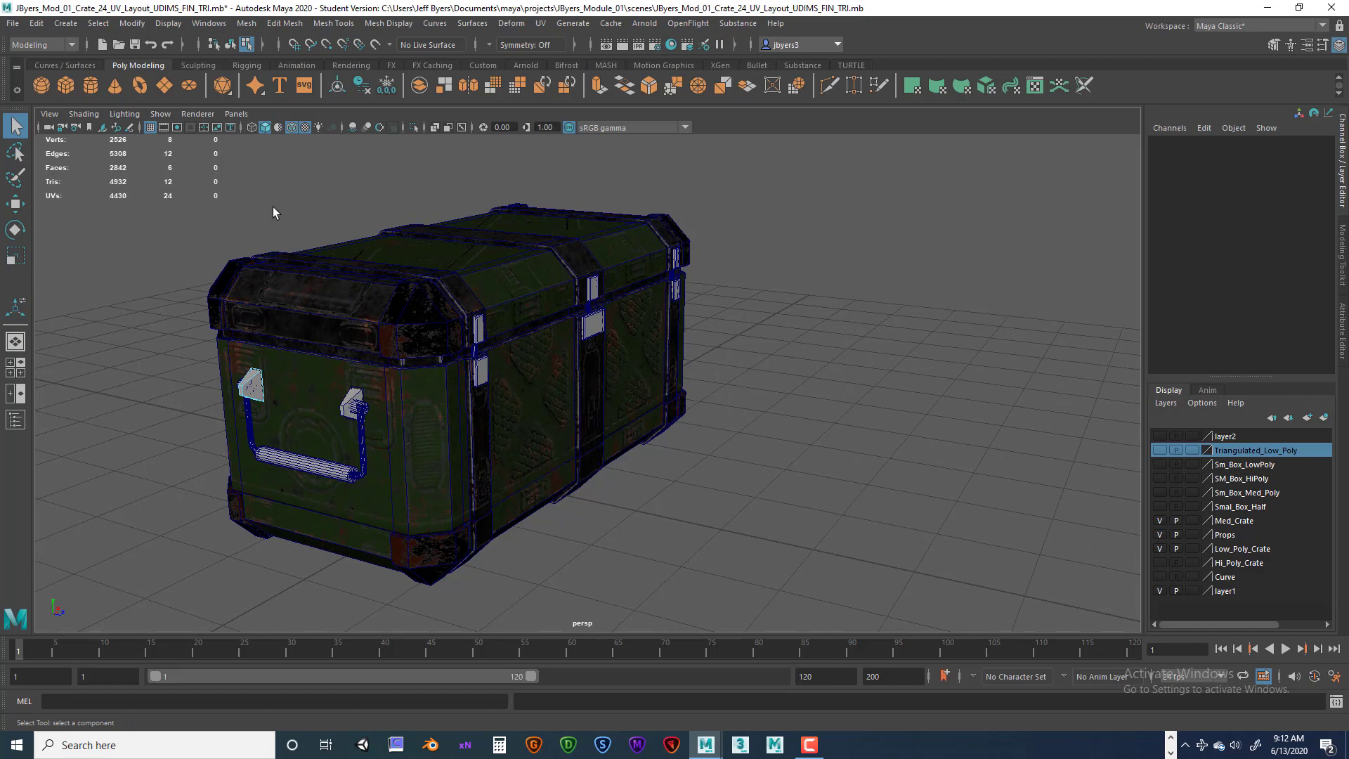
click(229, 44)
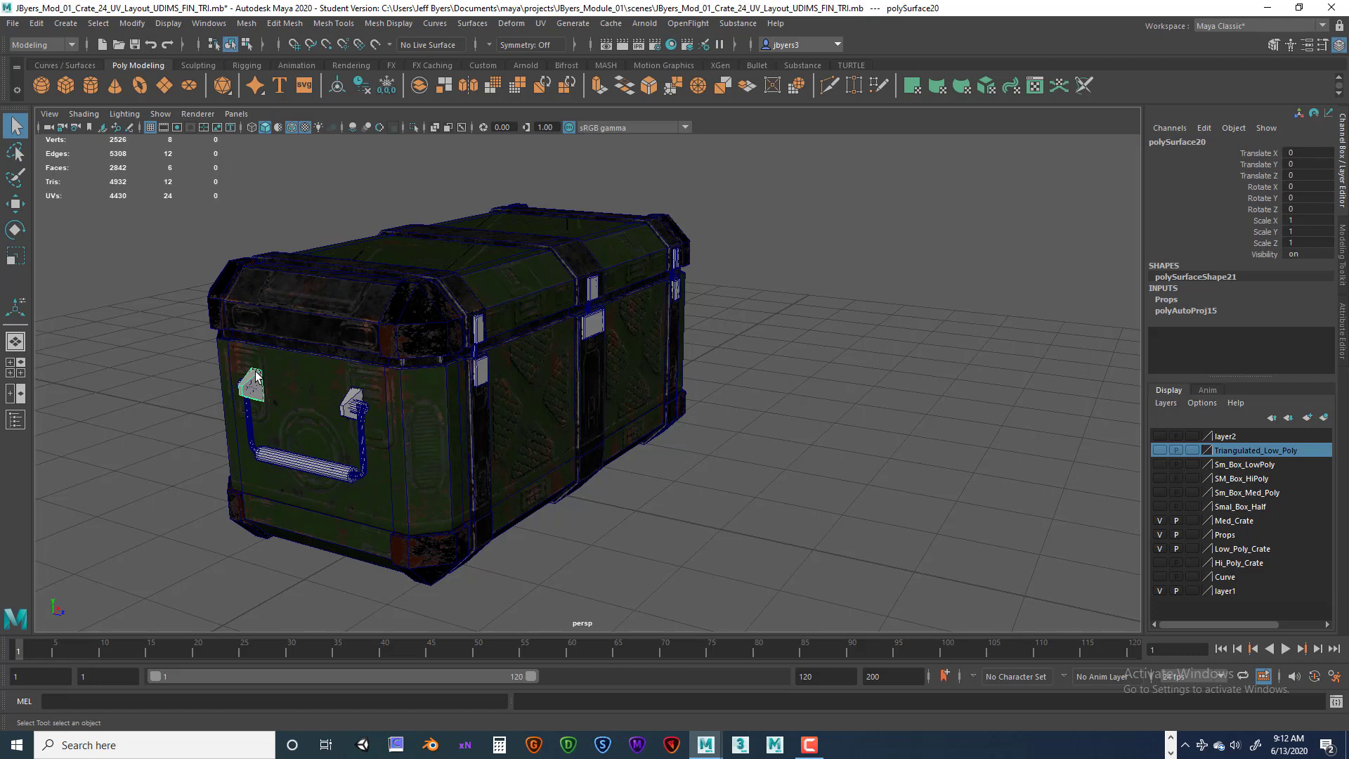
shift+click(349, 412)
shift+click(362, 413)
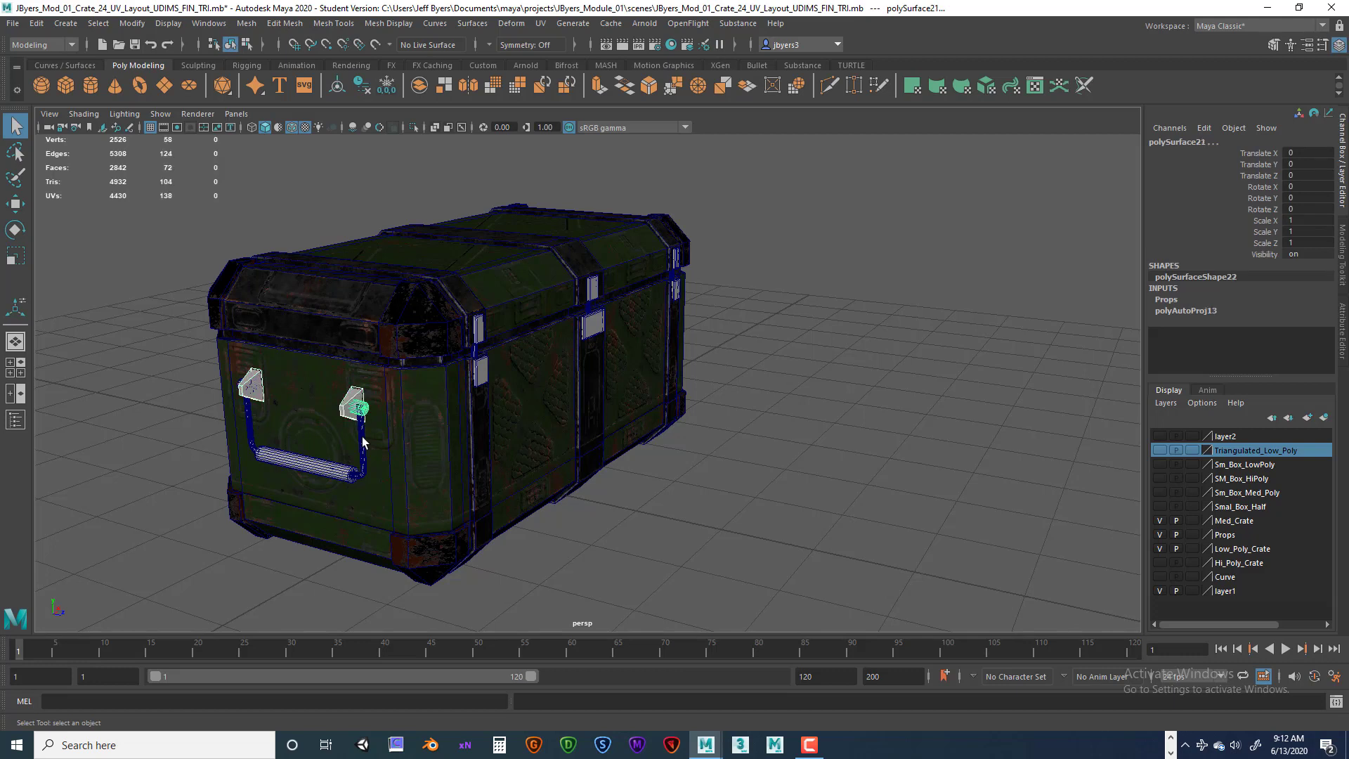
shift+click(363, 441)
shift+click(310, 465)
alt+drag(318, 416, 444, 416)
shift+click(532, 448)
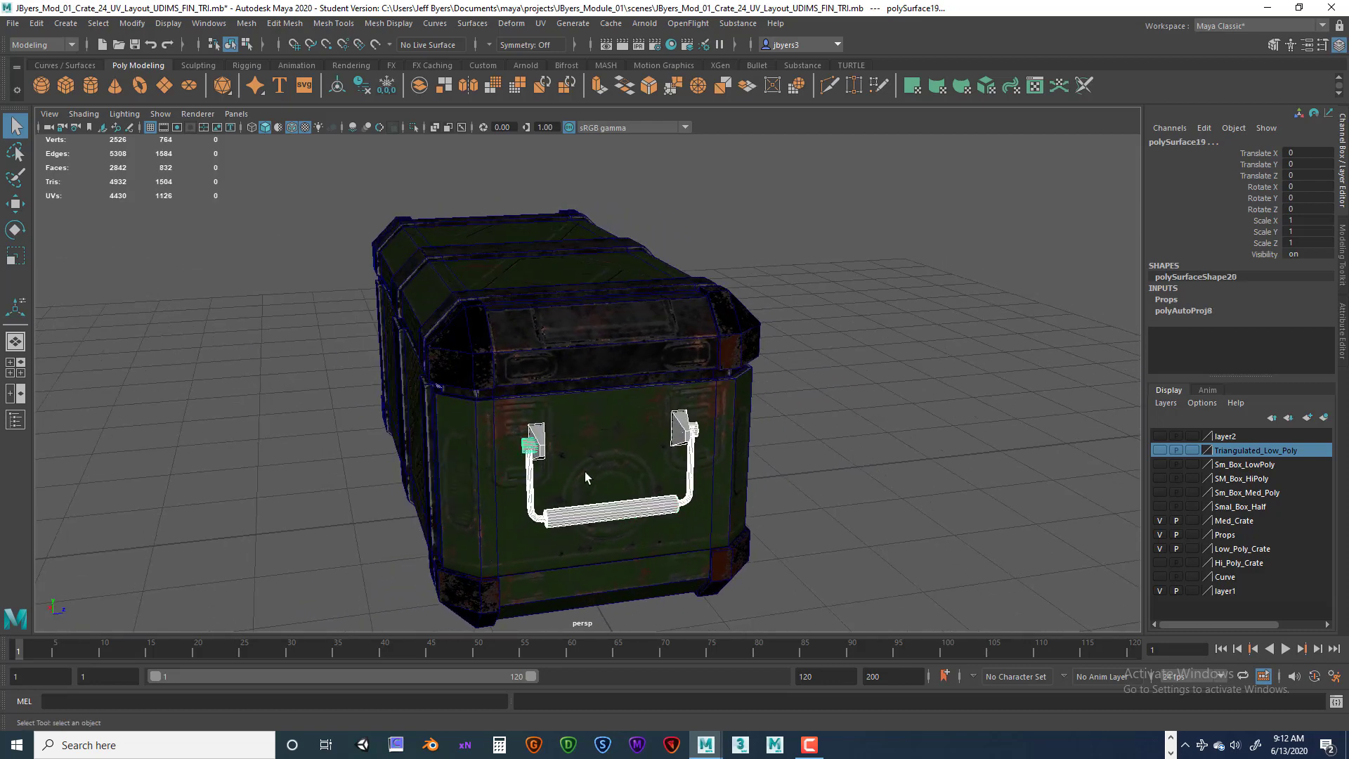
alt+drag(585, 471, 511, 460)
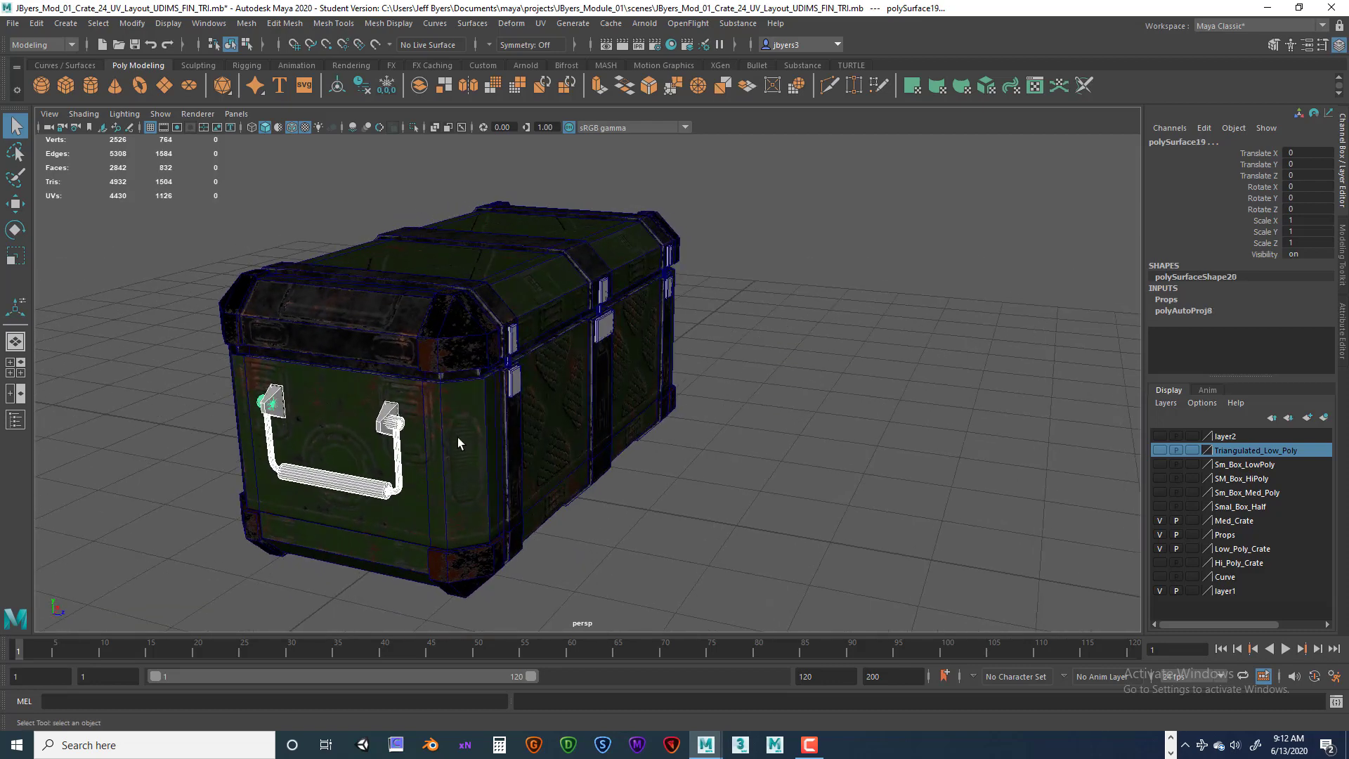
click(718, 468)
alt+middle_drag(718, 468, 596, 435)
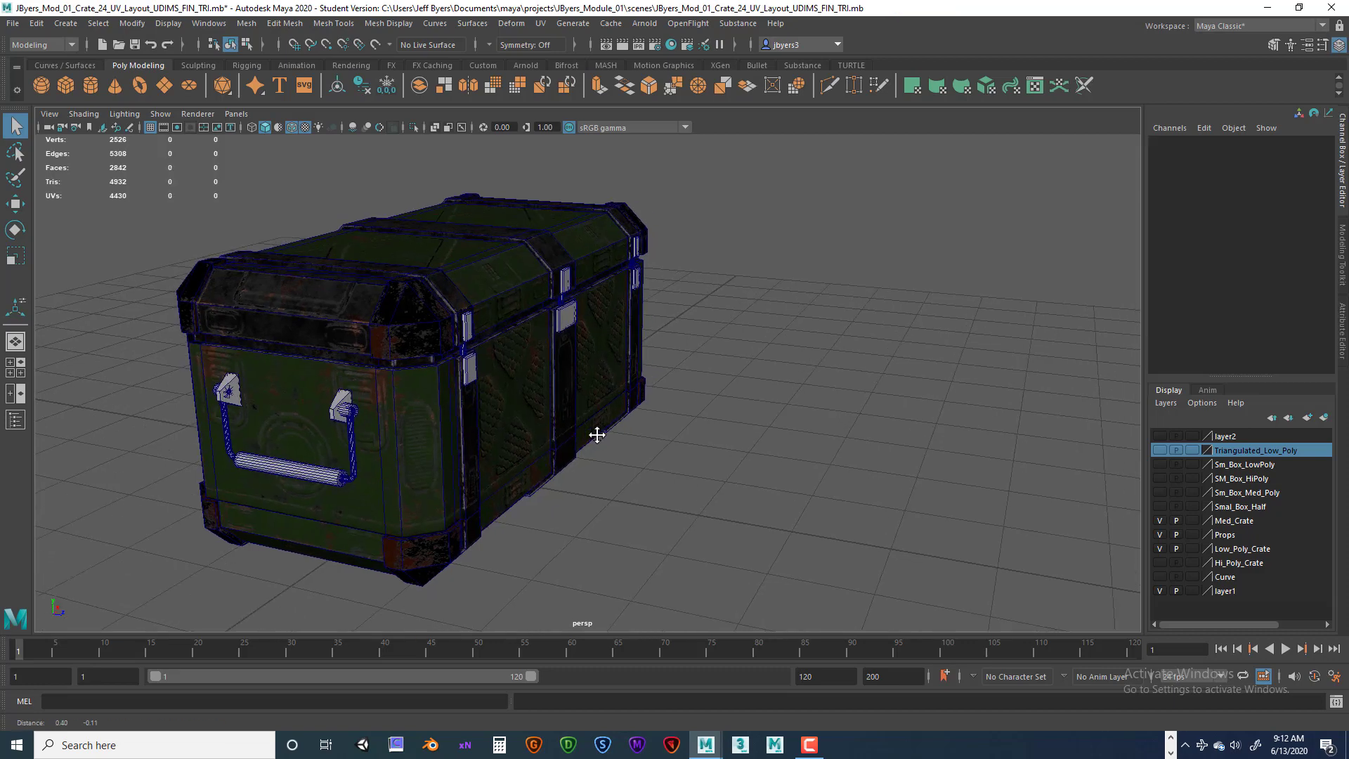
alt+drag(596, 435, 548, 446)
drag(160, 153, 711, 575)
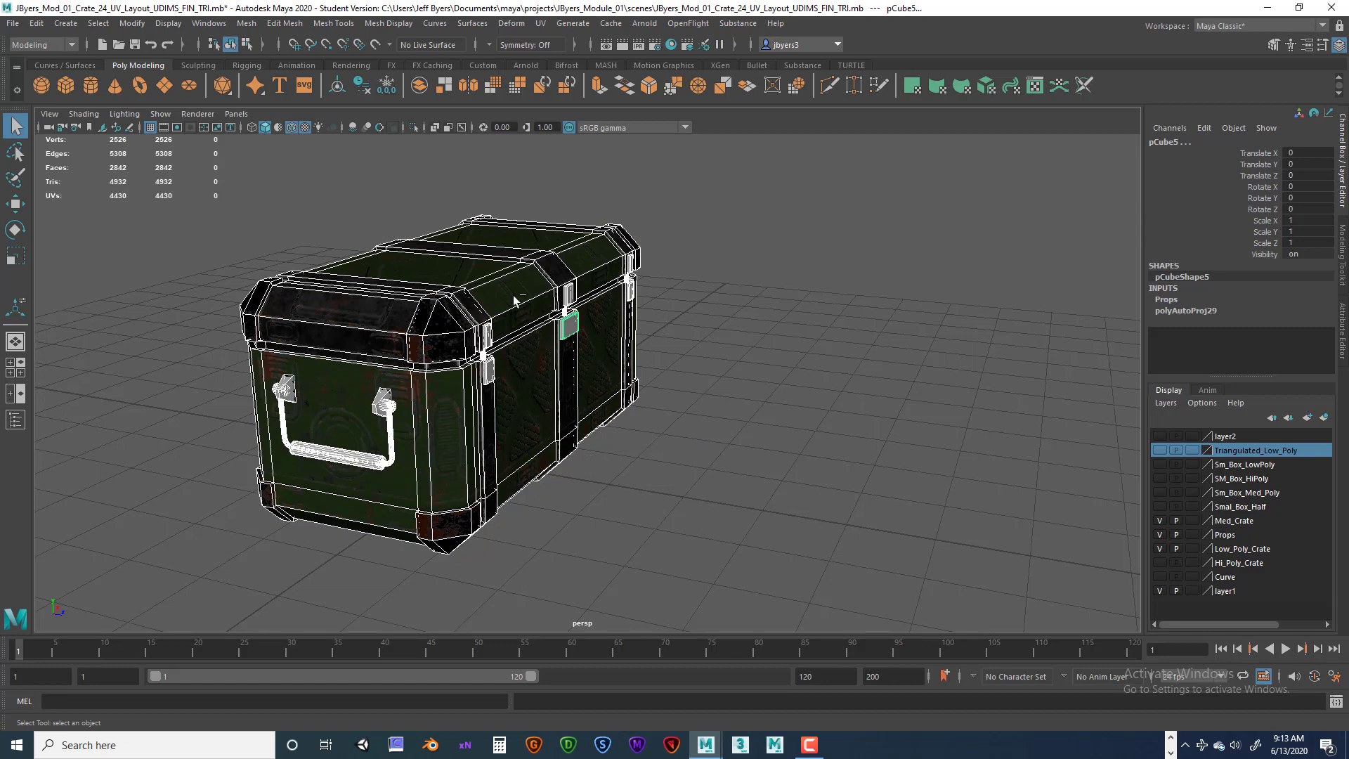
ctrl+click(386, 293)
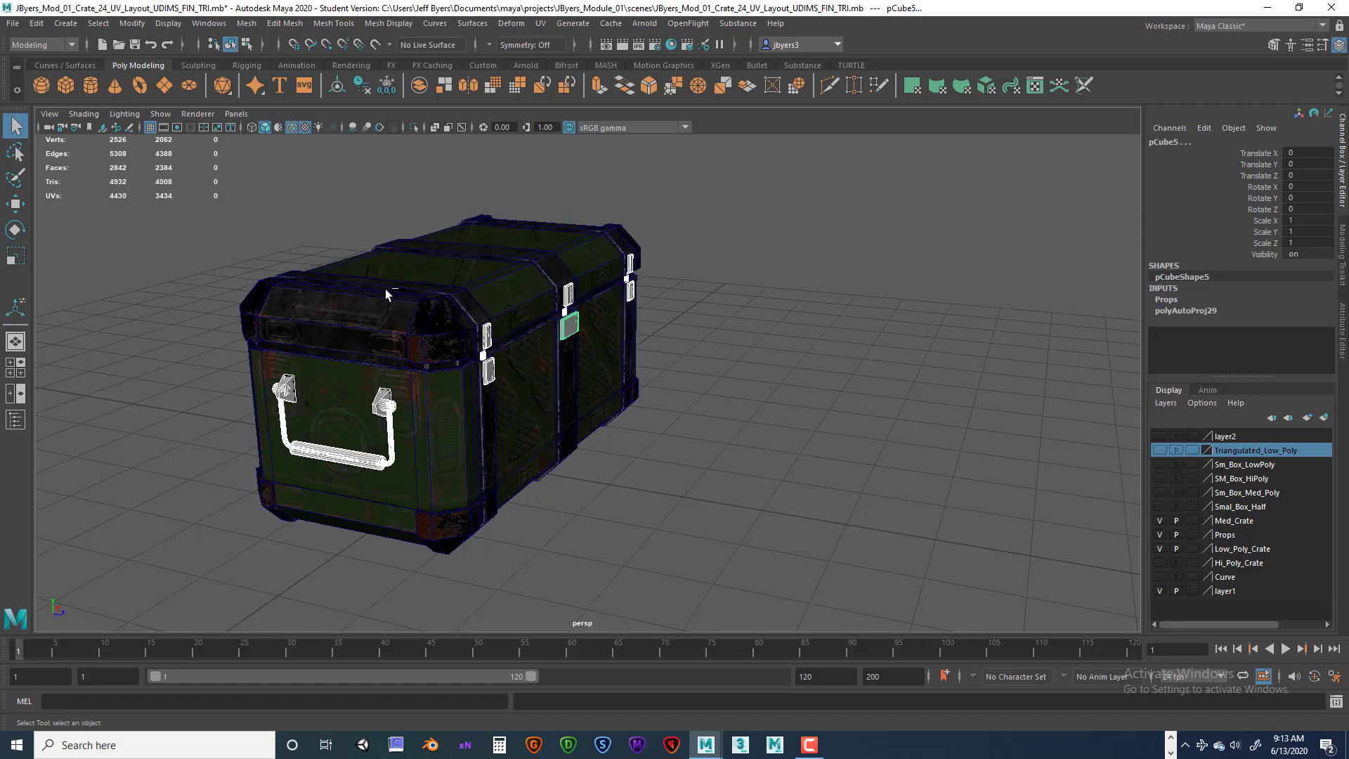
alt+drag(725, 419, 601, 432)
click(421, 446)
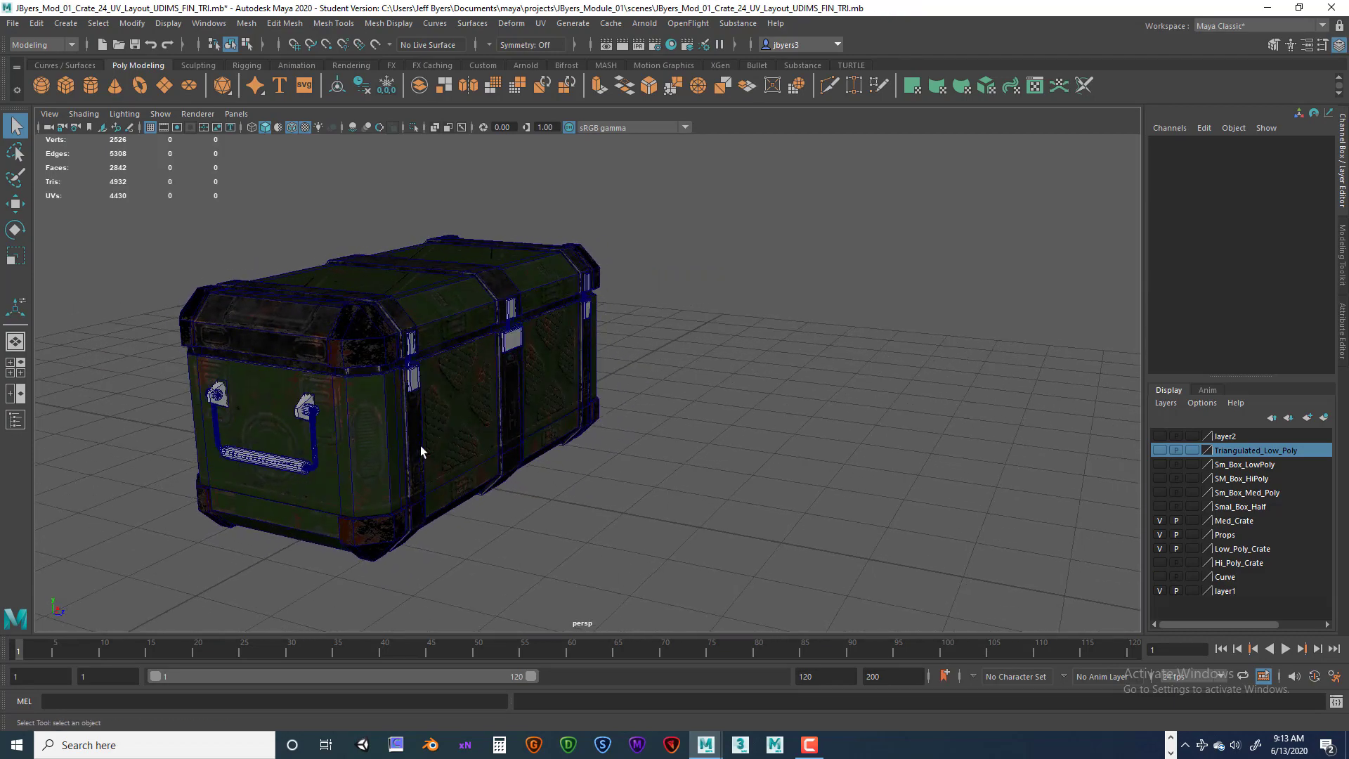
alt+drag(422, 446, 443, 406)
click(449, 406)
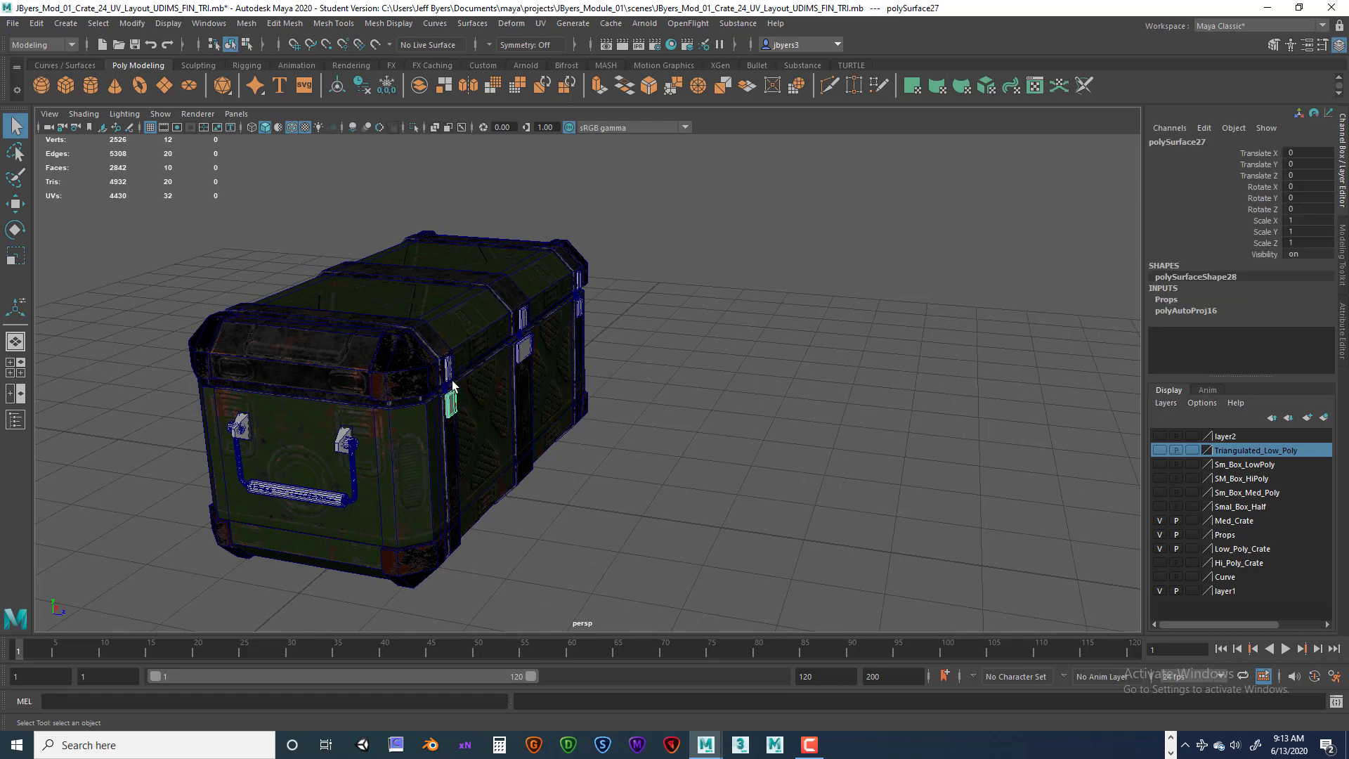
shift+click(522, 317)
shift+click(526, 347)
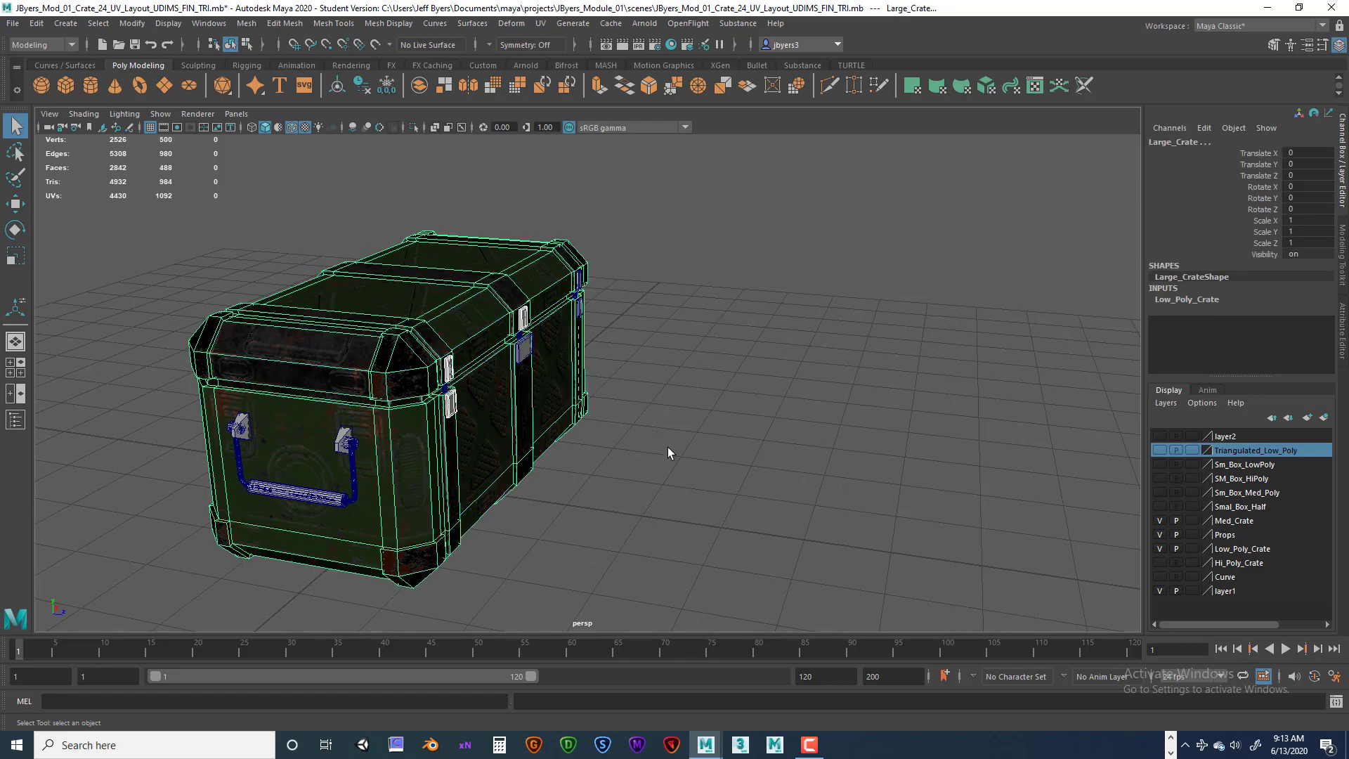
click(668, 446)
Select all prop pieces while excluding the large crate body.
drag(153, 204, 743, 583)
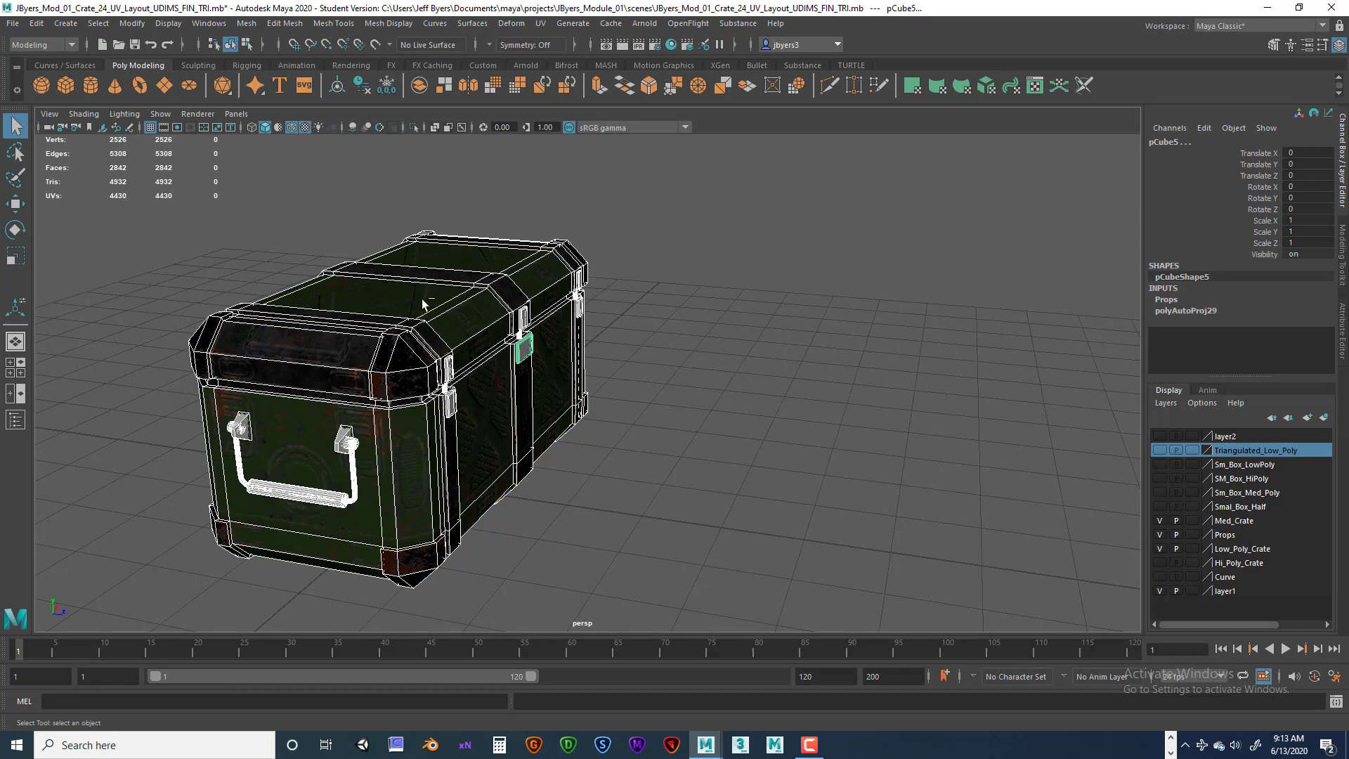
ctrl+click(400, 299)
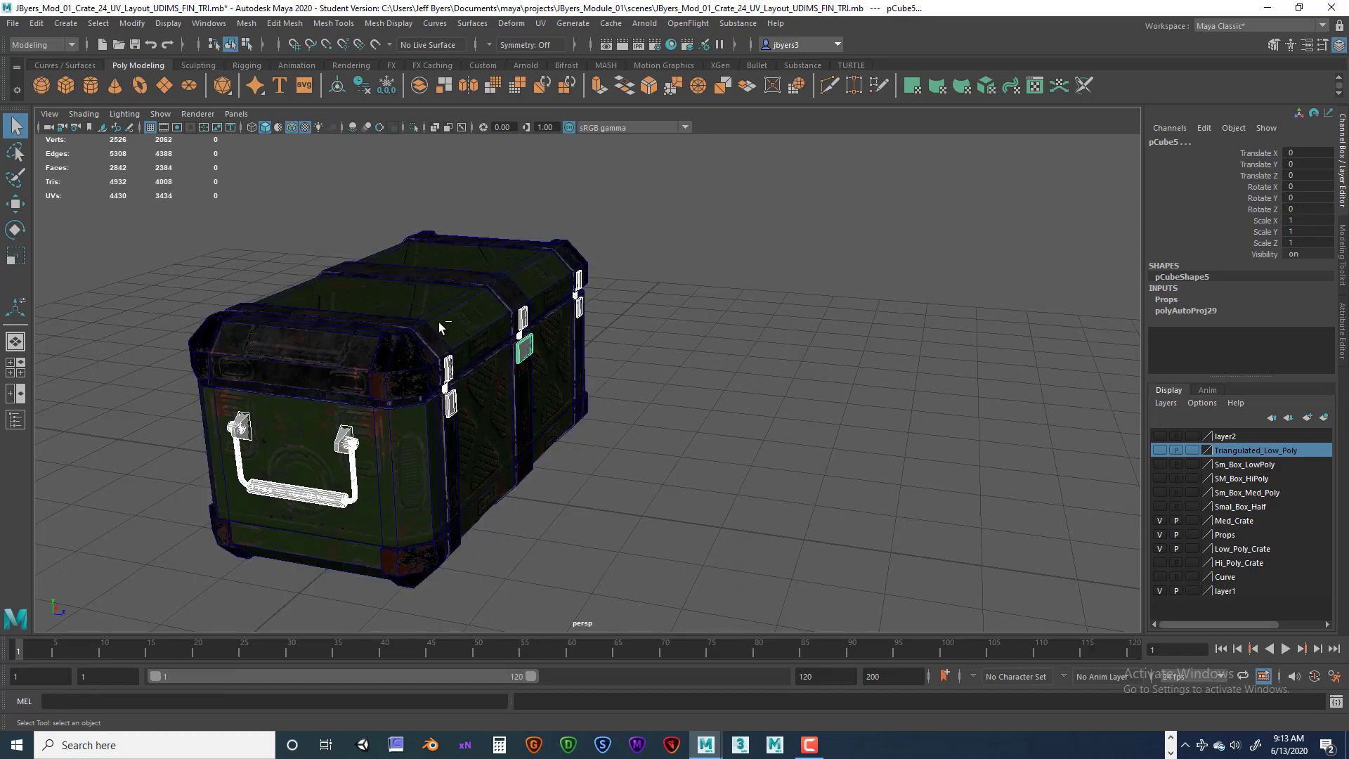
alt+drag(439, 323, 532, 354)
alt+middle_drag(528, 352, 551, 337)
alt+drag(551, 337, 562, 344)
alt+middle_drag(524, 331, 492, 335)
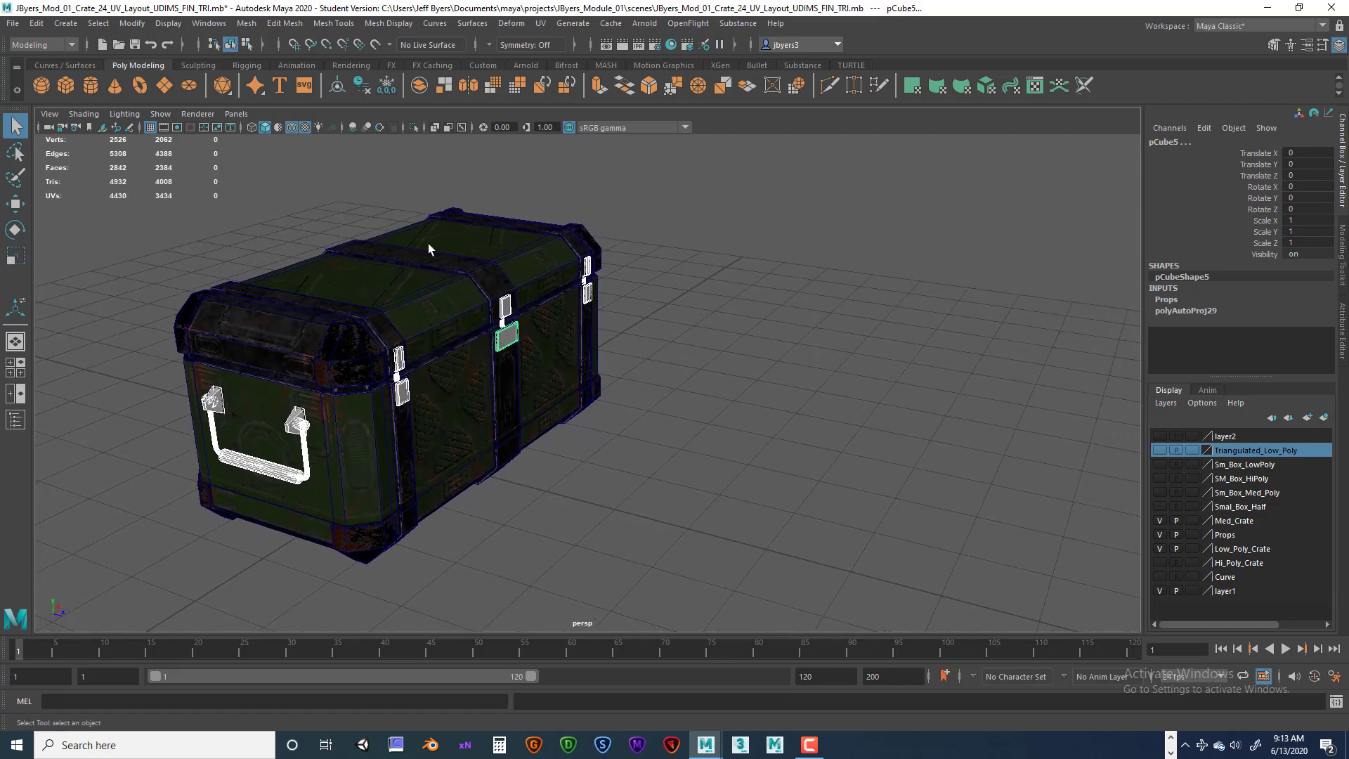
Apply an Automatic UV projection to the selected props using reset default settings.
click(541, 23)
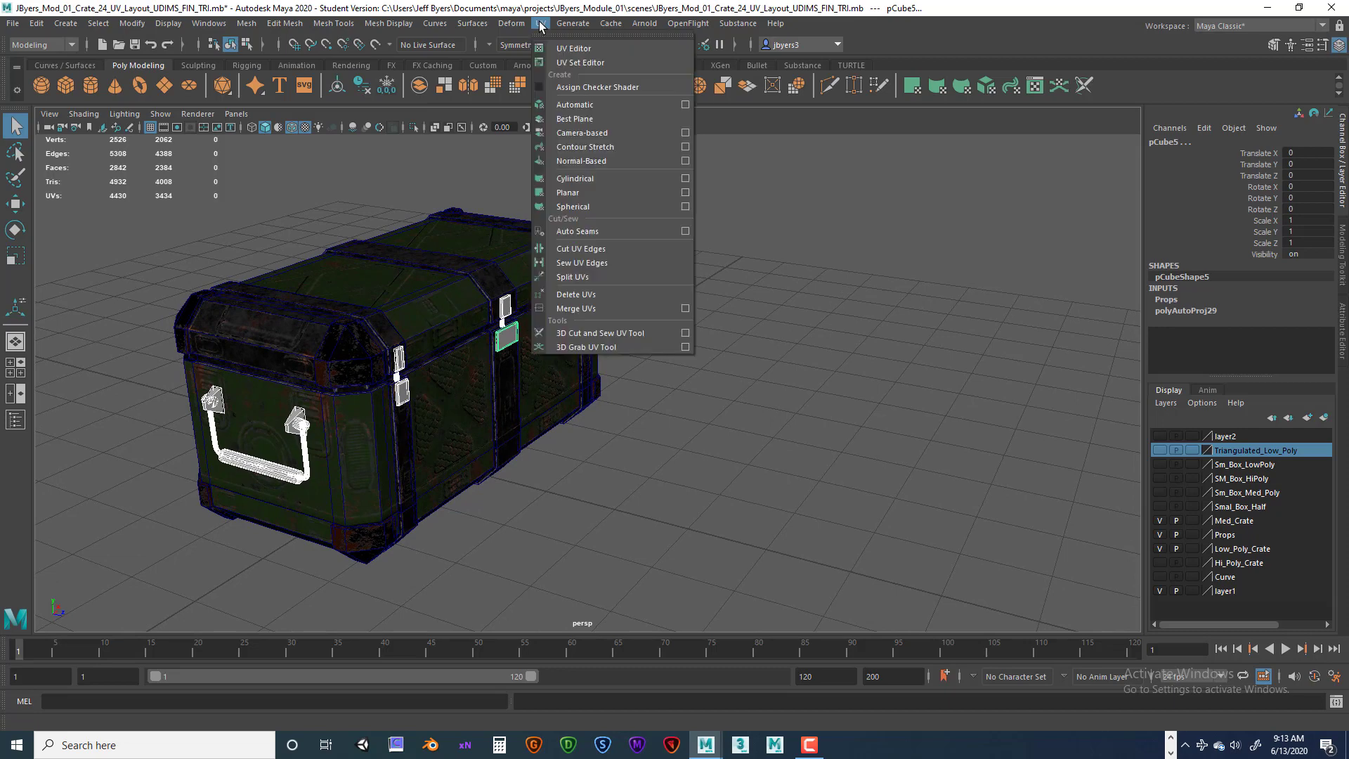
click(685, 105)
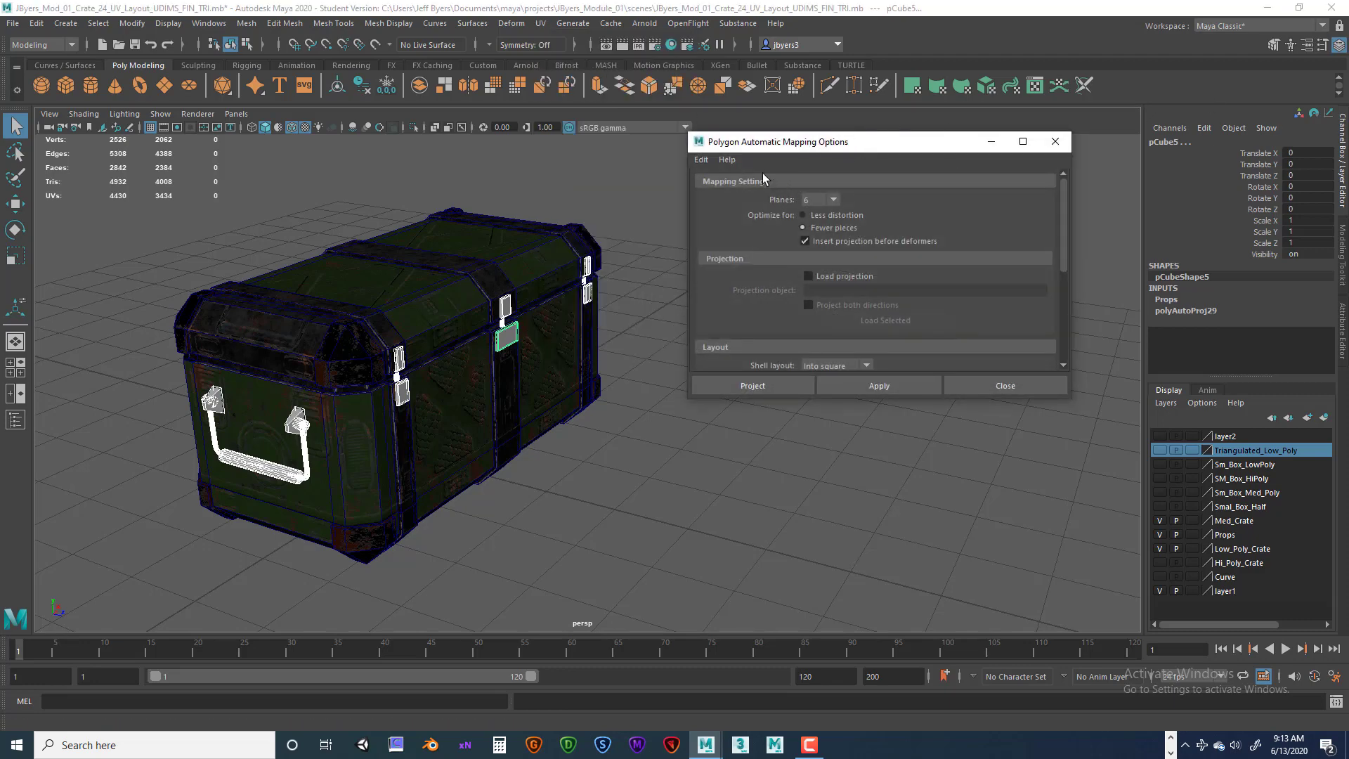
click(701, 160)
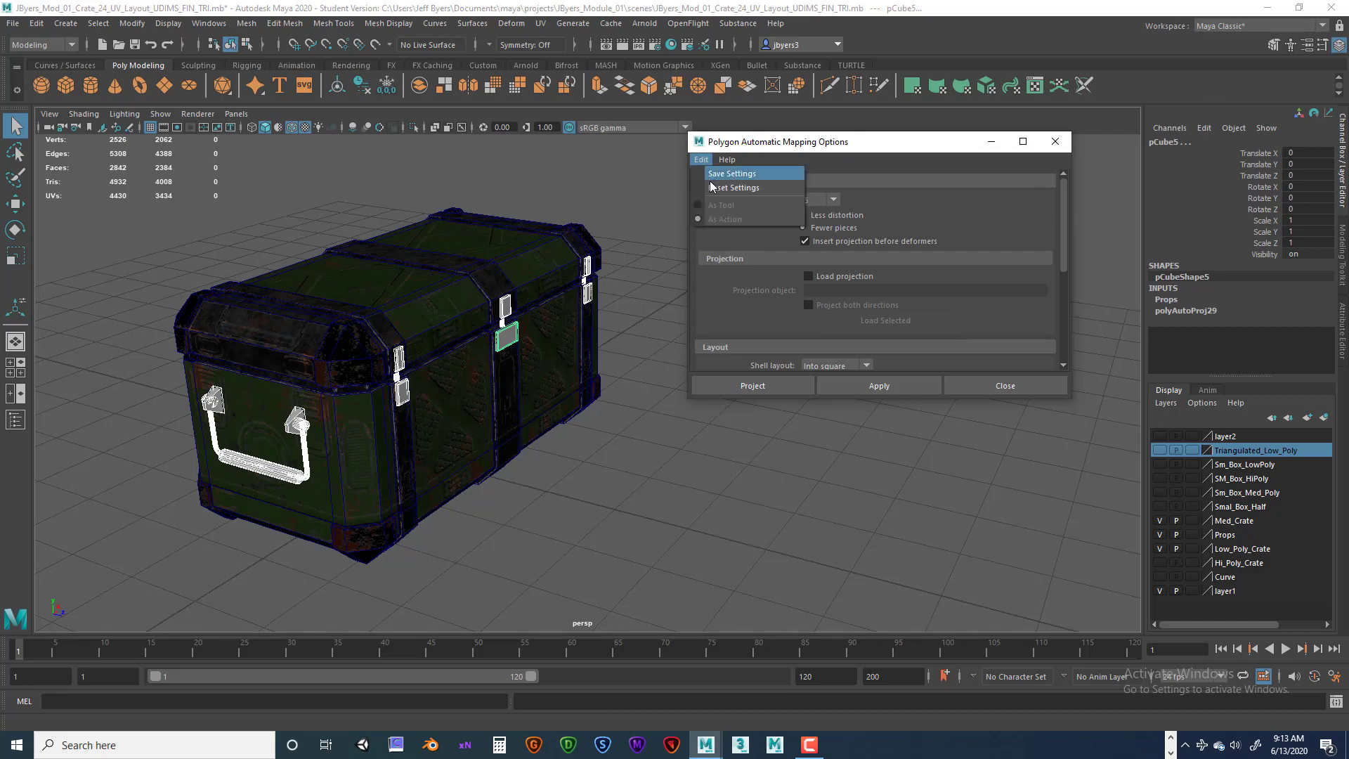
click(714, 192)
click(752, 385)
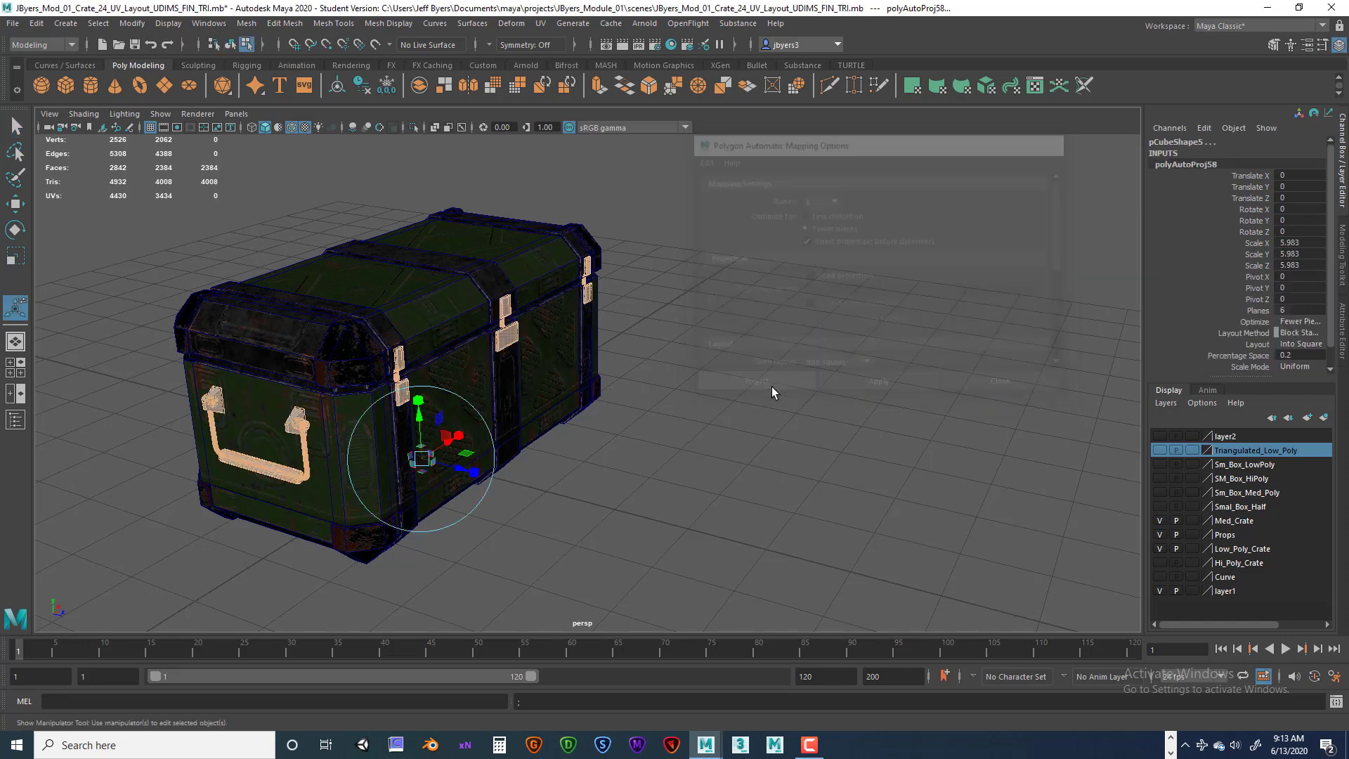
Open the UV Editor and arrange it beside the UV Toolkit.
drag(1348, 141, 996, 92)
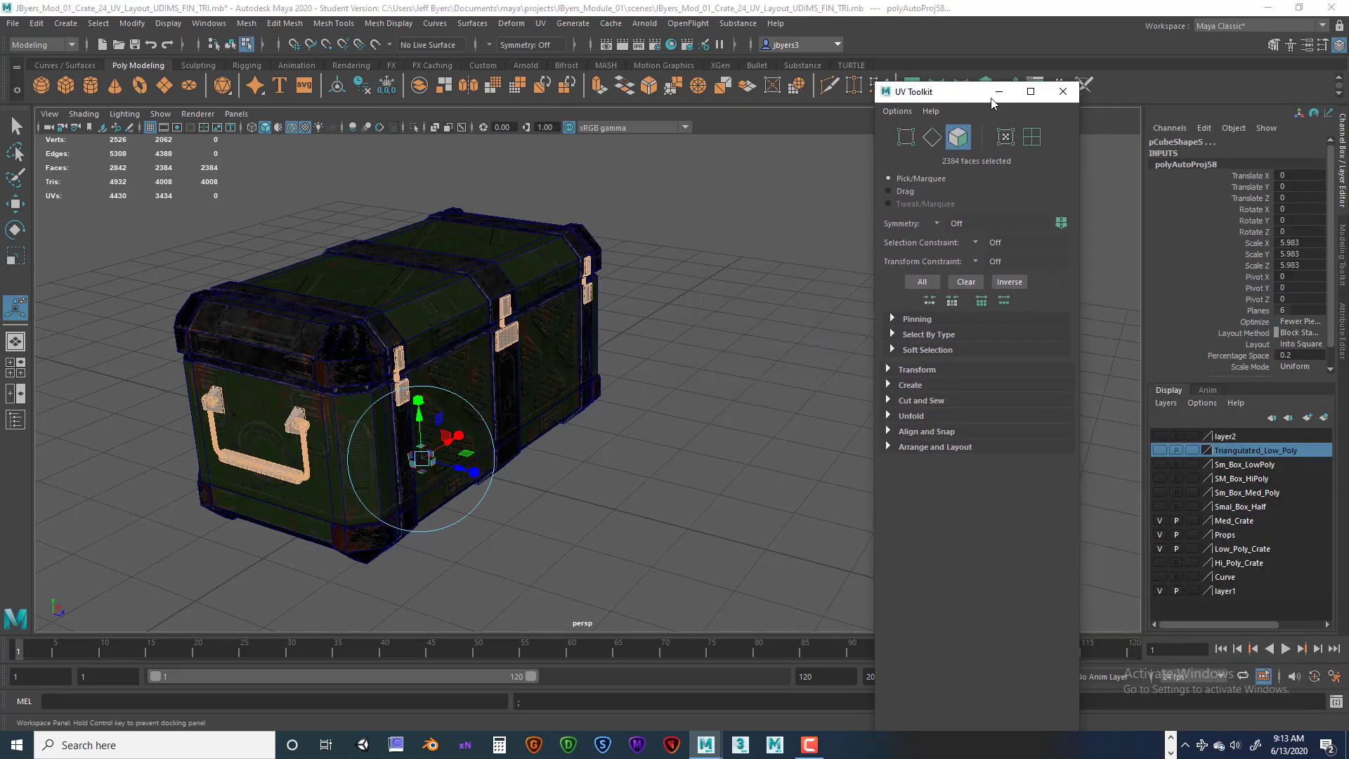
click(1066, 92)
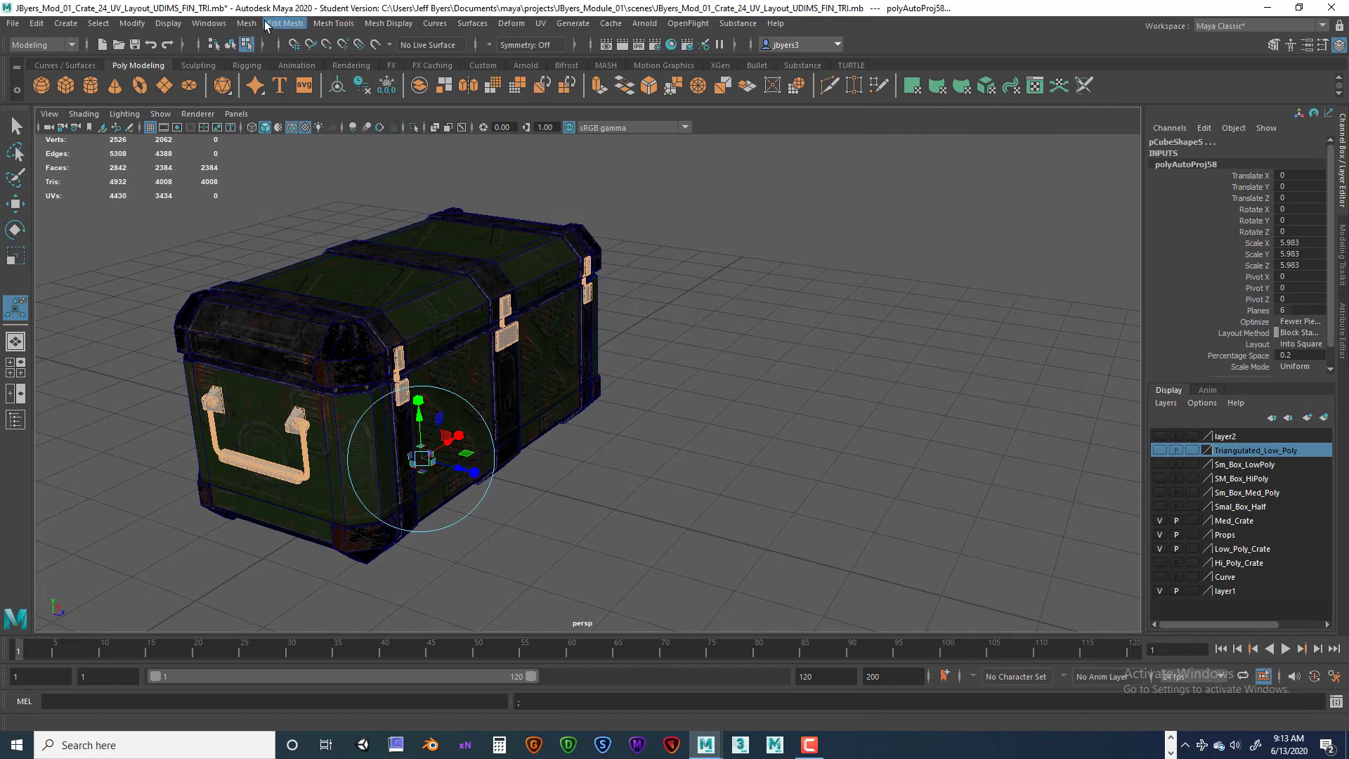
click(539, 24)
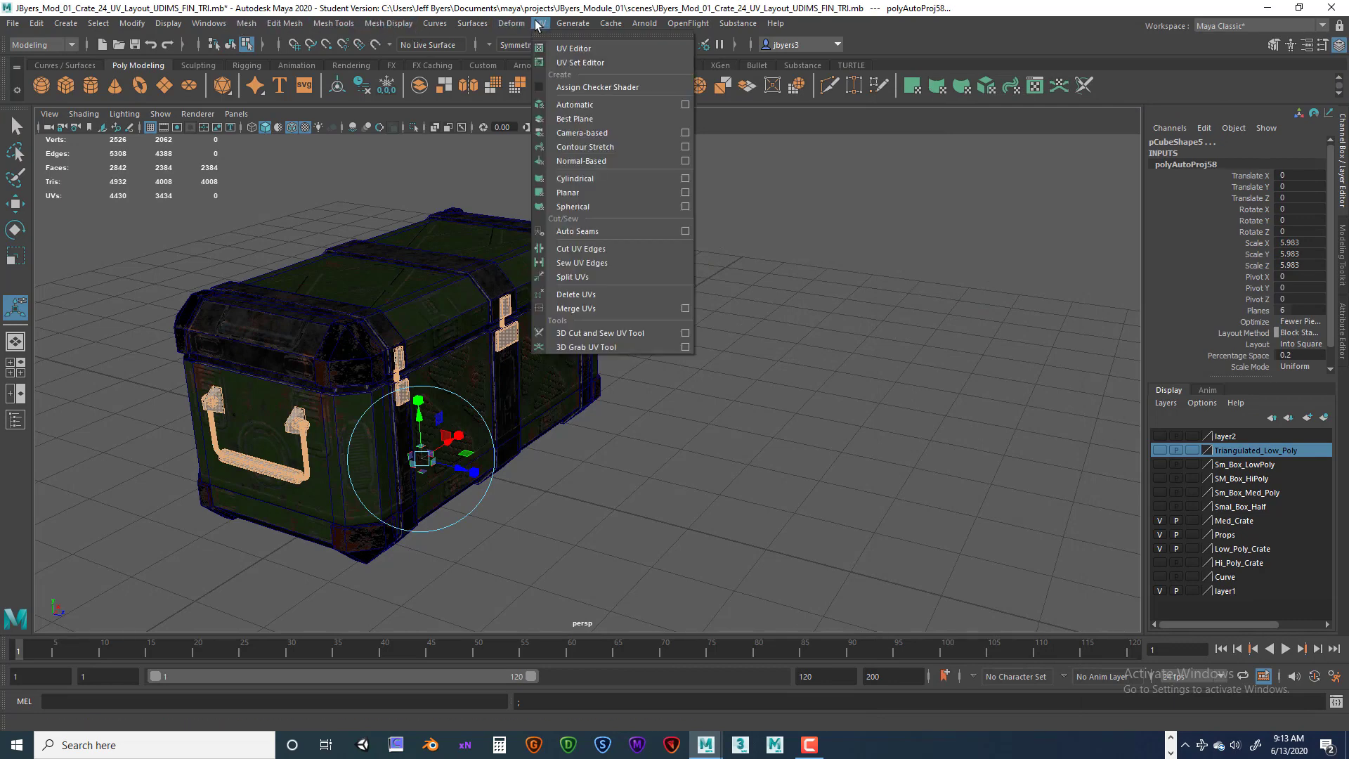
click(573, 49)
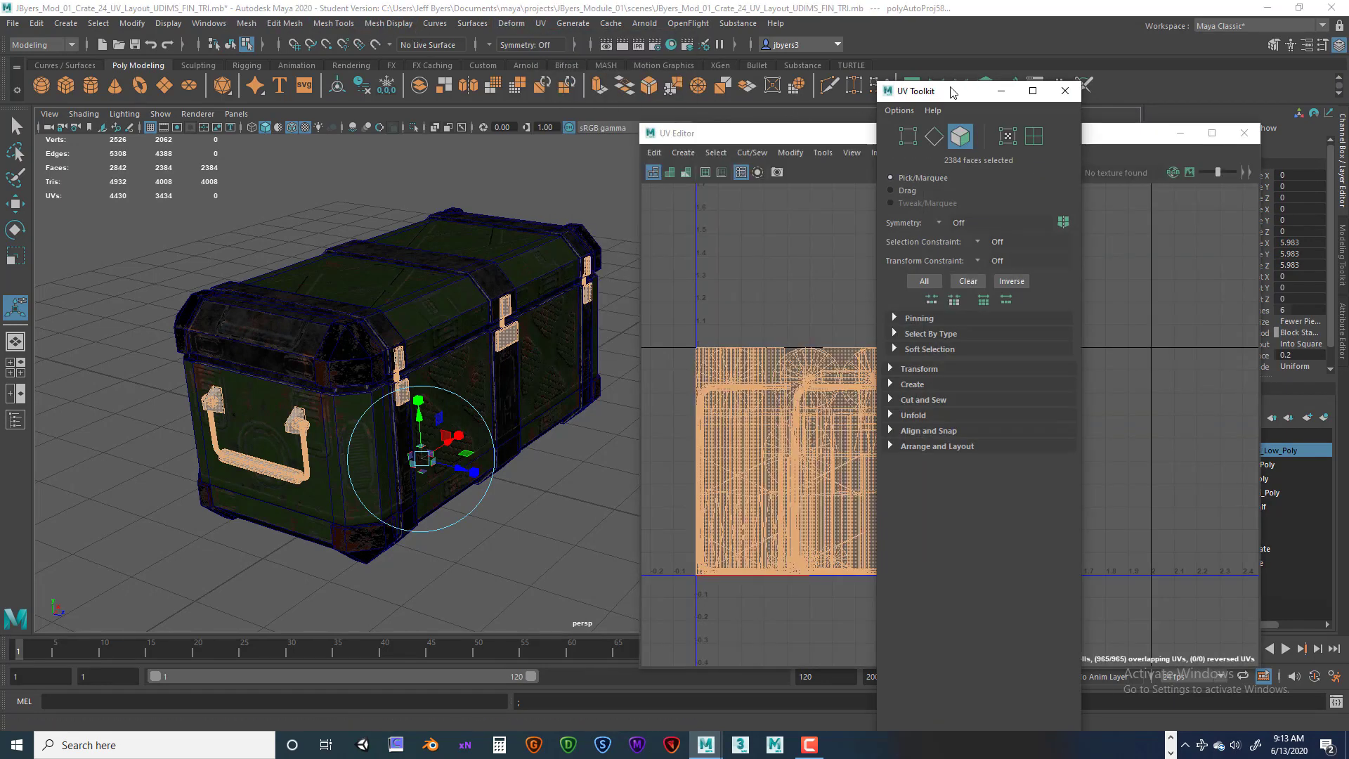
drag(950, 90, 1095, 122)
drag(907, 133, 631, 126)
mouse_move(1089, 105)
mouse_down()
mouse_move(1102, 104)
mouse_move(1085, 88)
mouse_up()
mouse_move(833, 132)
mouse_down()
mouse_move(858, 134)
mouse_move(844, 134)
mouse_up()
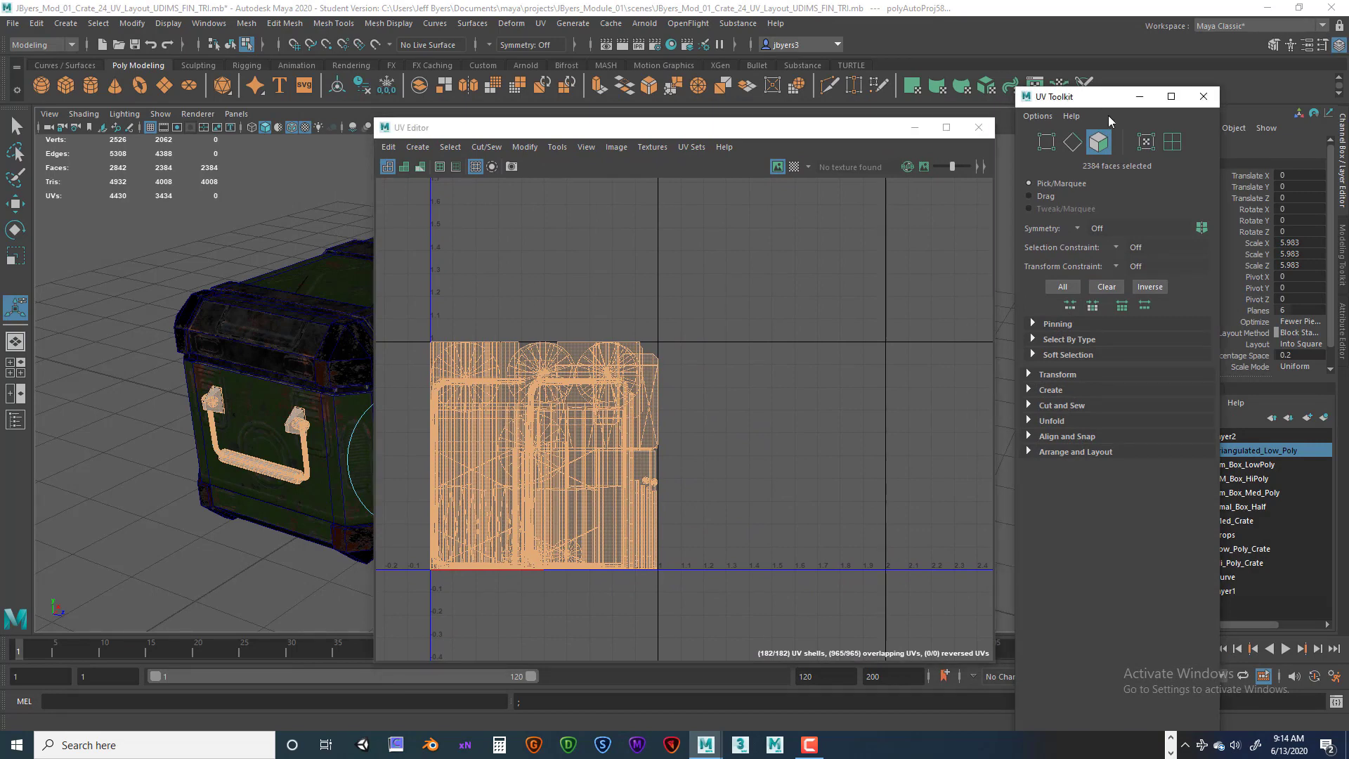
drag(1088, 100, 1096, 128)
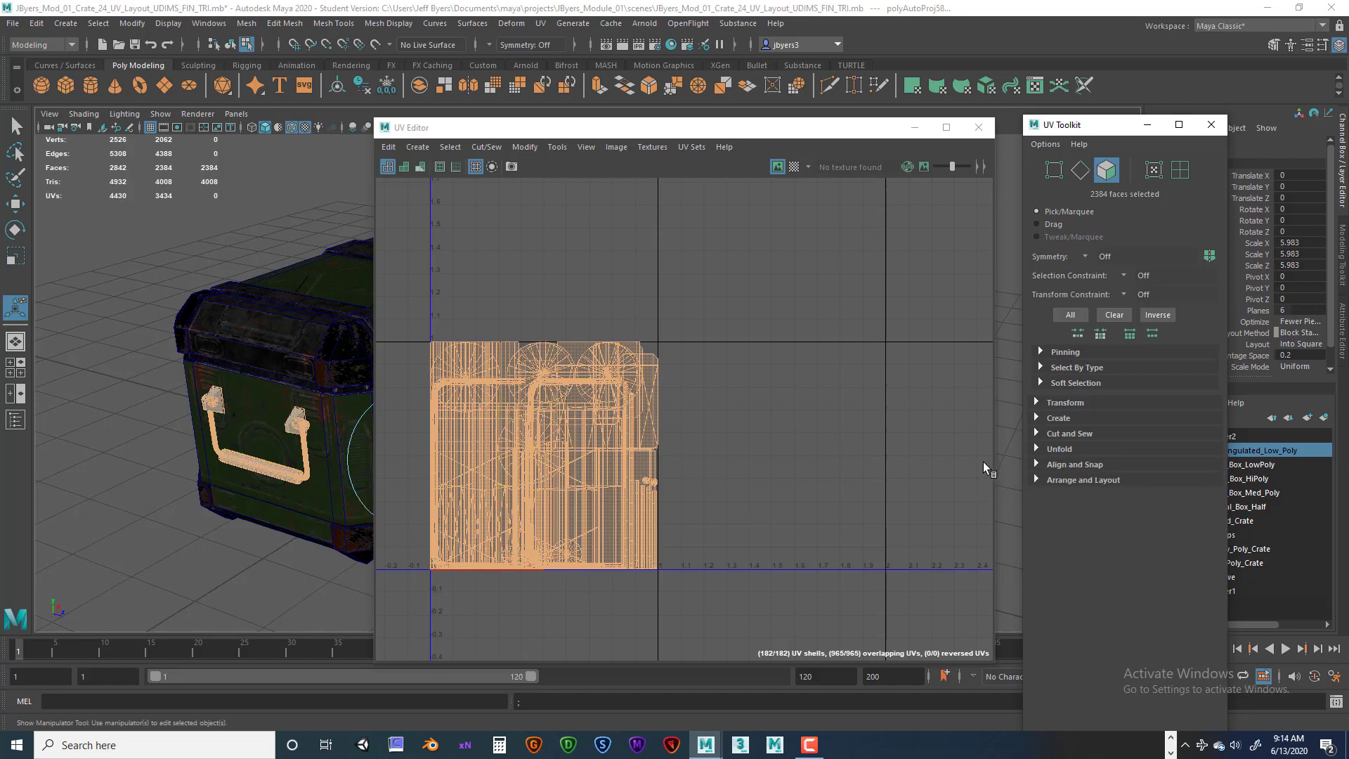
Run Layout from the Arrange and Layout section to pack the props' UV shells.
click(1037, 480)
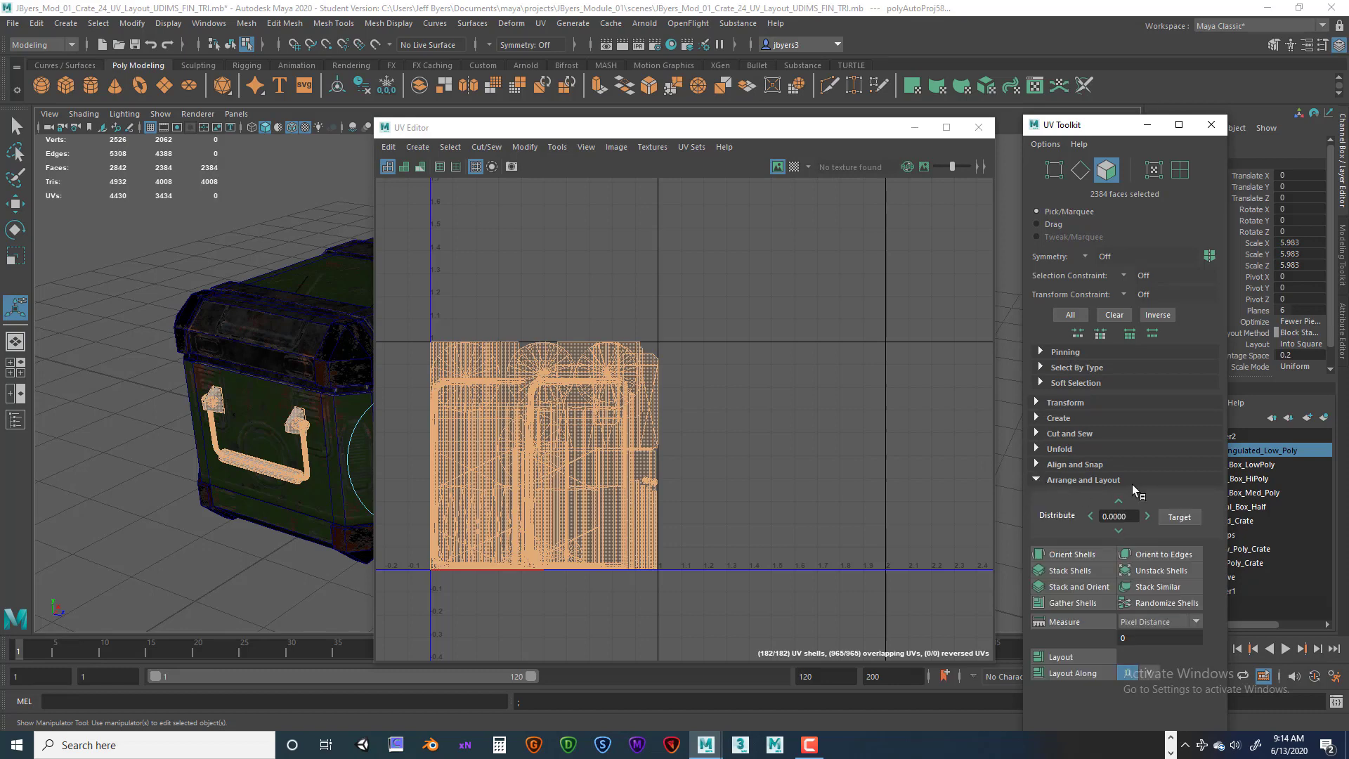
click(1080, 658)
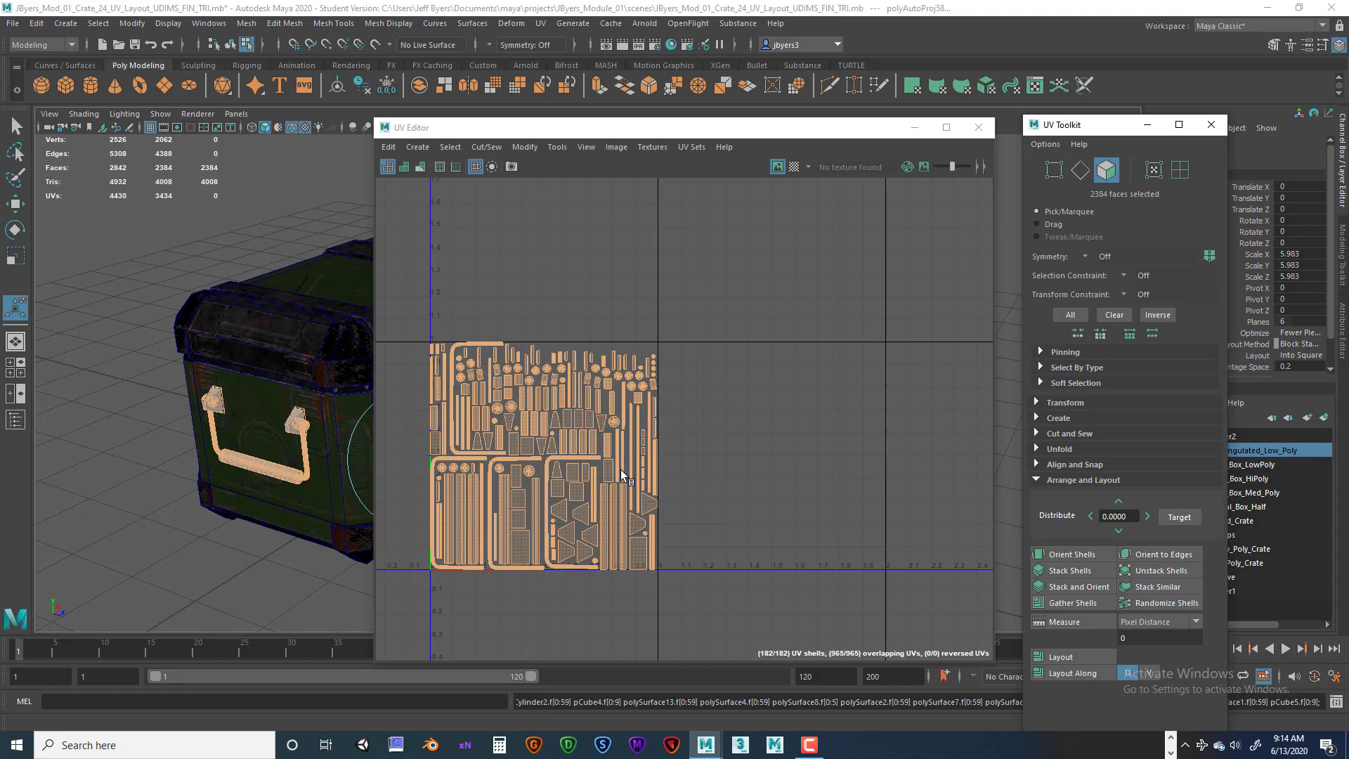
Reframe the UV layout and move the UV Editor and UV Toolkit windows to the right beside the viewport.
scroll(593, 477, up, 3)
alt+middle_drag(595, 475, 749, 421)
scroll(731, 409, up, 4)
scroll(722, 416, down, 2)
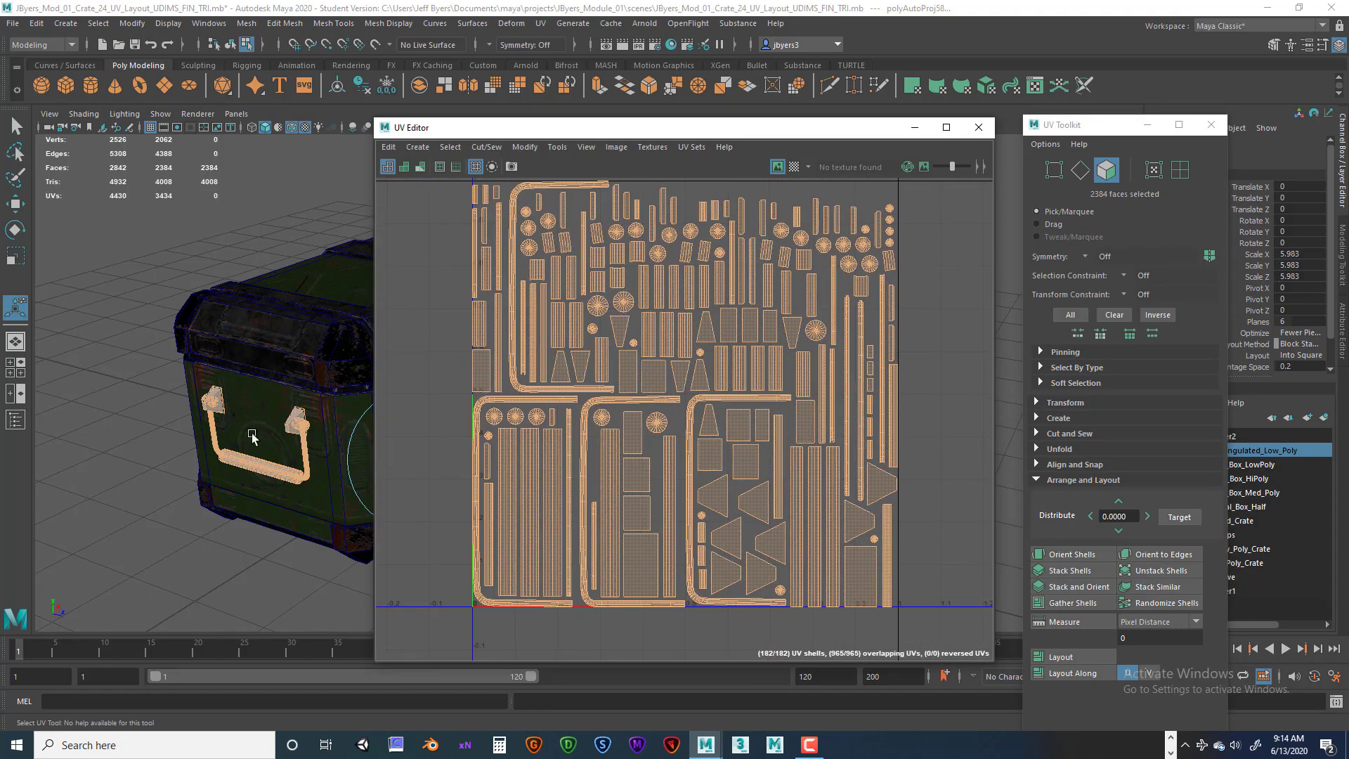
drag(636, 132, 687, 101)
drag(1117, 132, 1213, 125)
drag(893, 98, 988, 94)
Turn on the checker map display and inspect the handle's UV distribution in the viewport.
scroll(414, 366, up, 5)
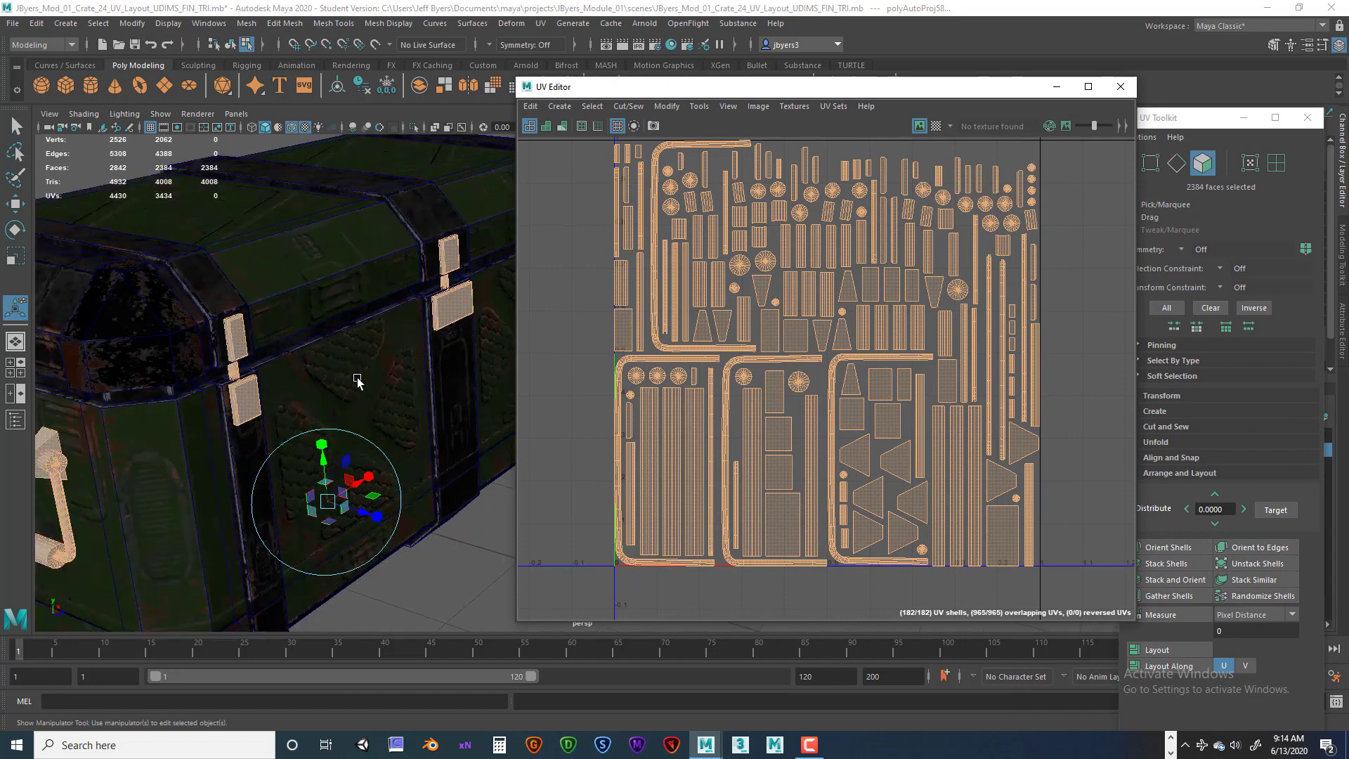
alt+middle_drag(358, 383, 472, 307)
alt+middle_drag(311, 365, 352, 288)
scroll(309, 330, up, 5)
alt+drag(304, 330, 304, 399)
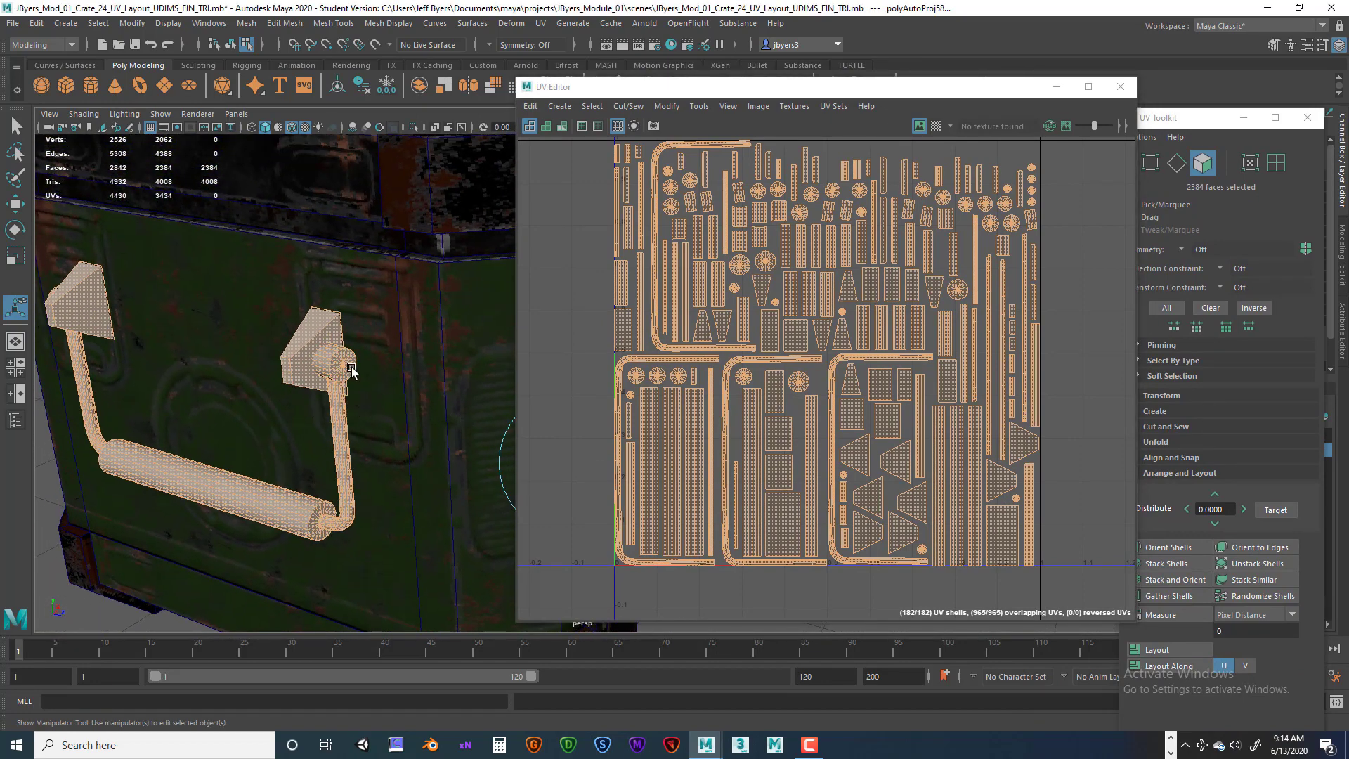
alt+drag(355, 361, 371, 363)
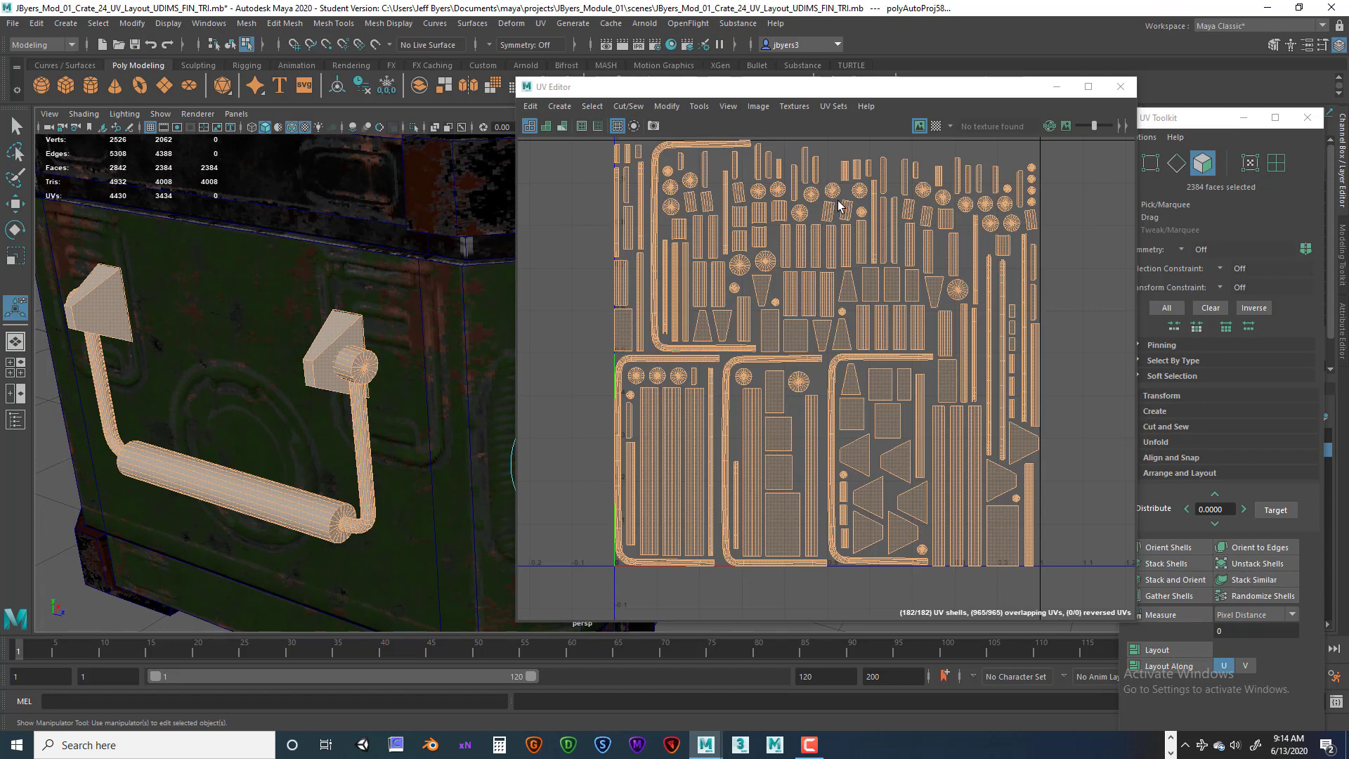
drag(945, 86, 911, 74)
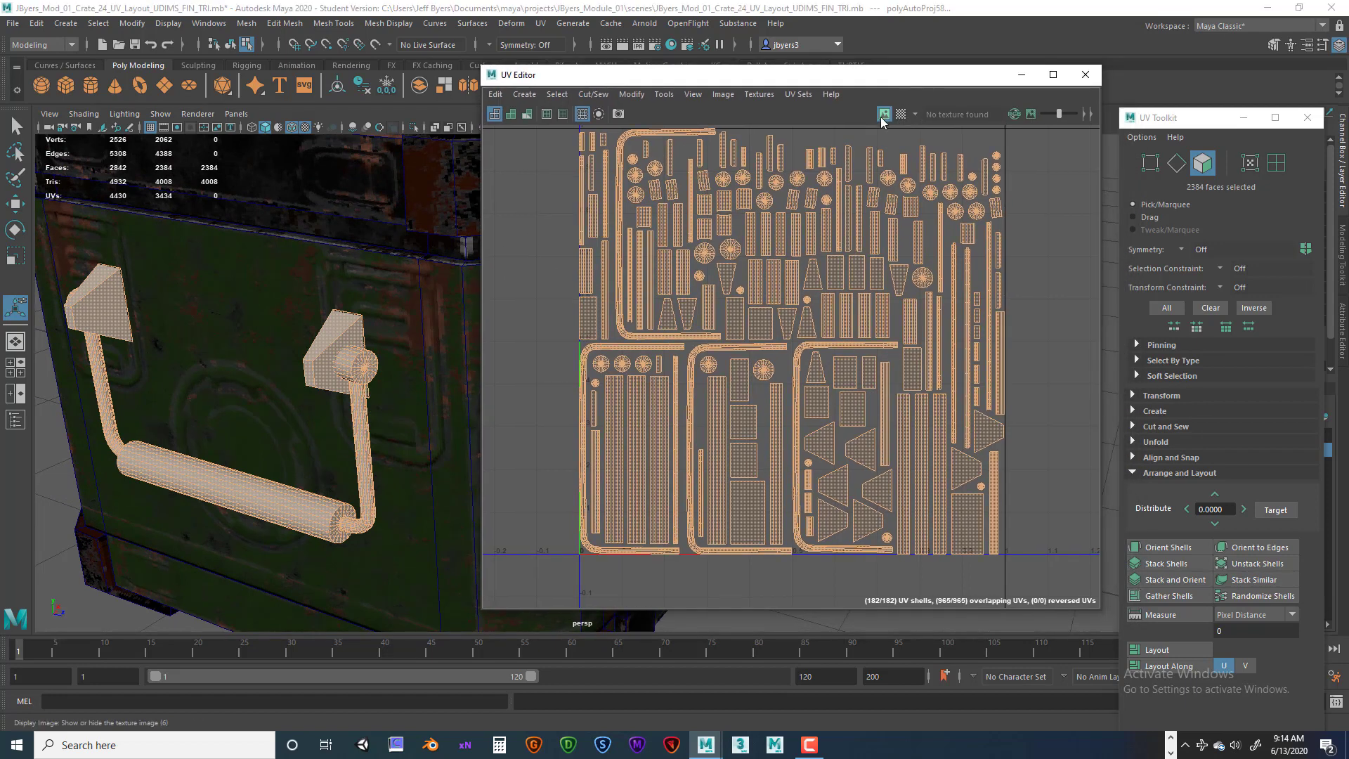
click(901, 114)
alt+drag(391, 383, 344, 383)
scroll(343, 372, up, 8)
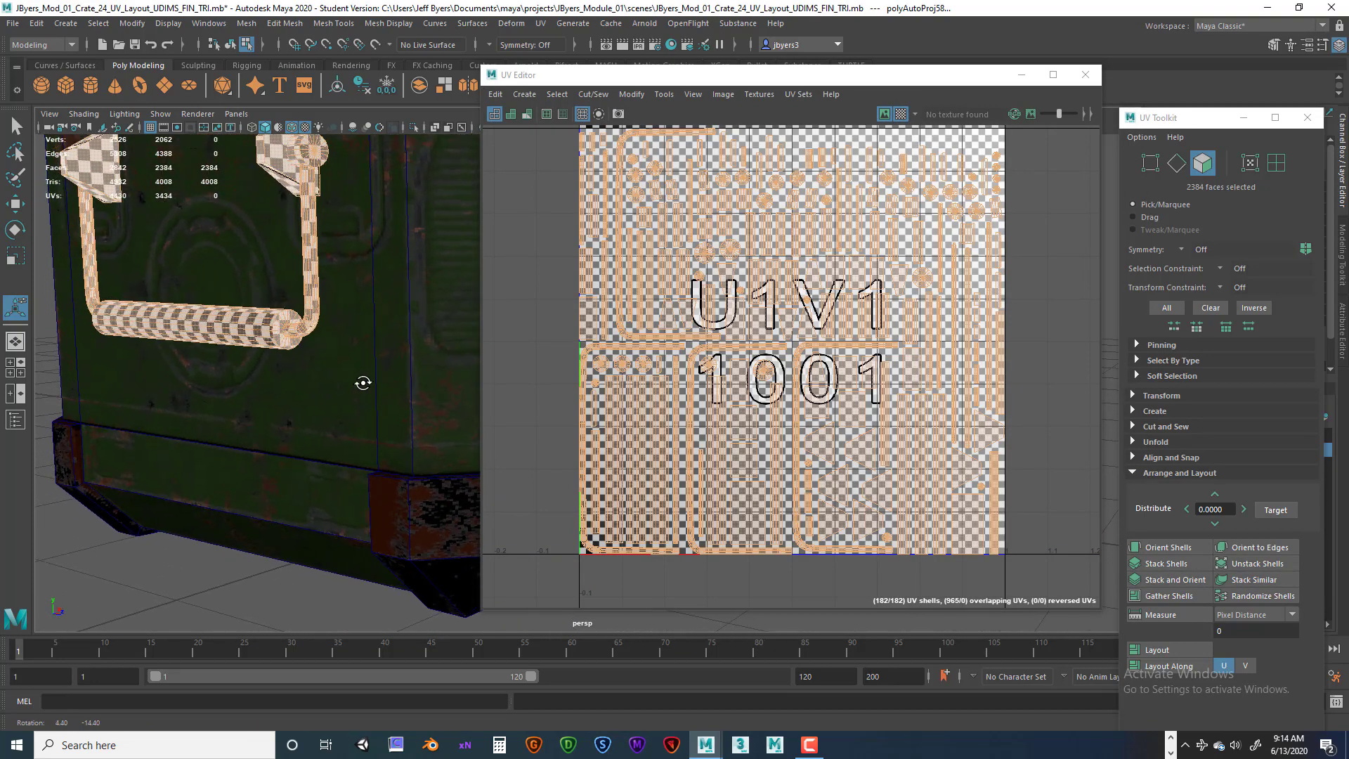
alt+drag(340, 353, 391, 394)
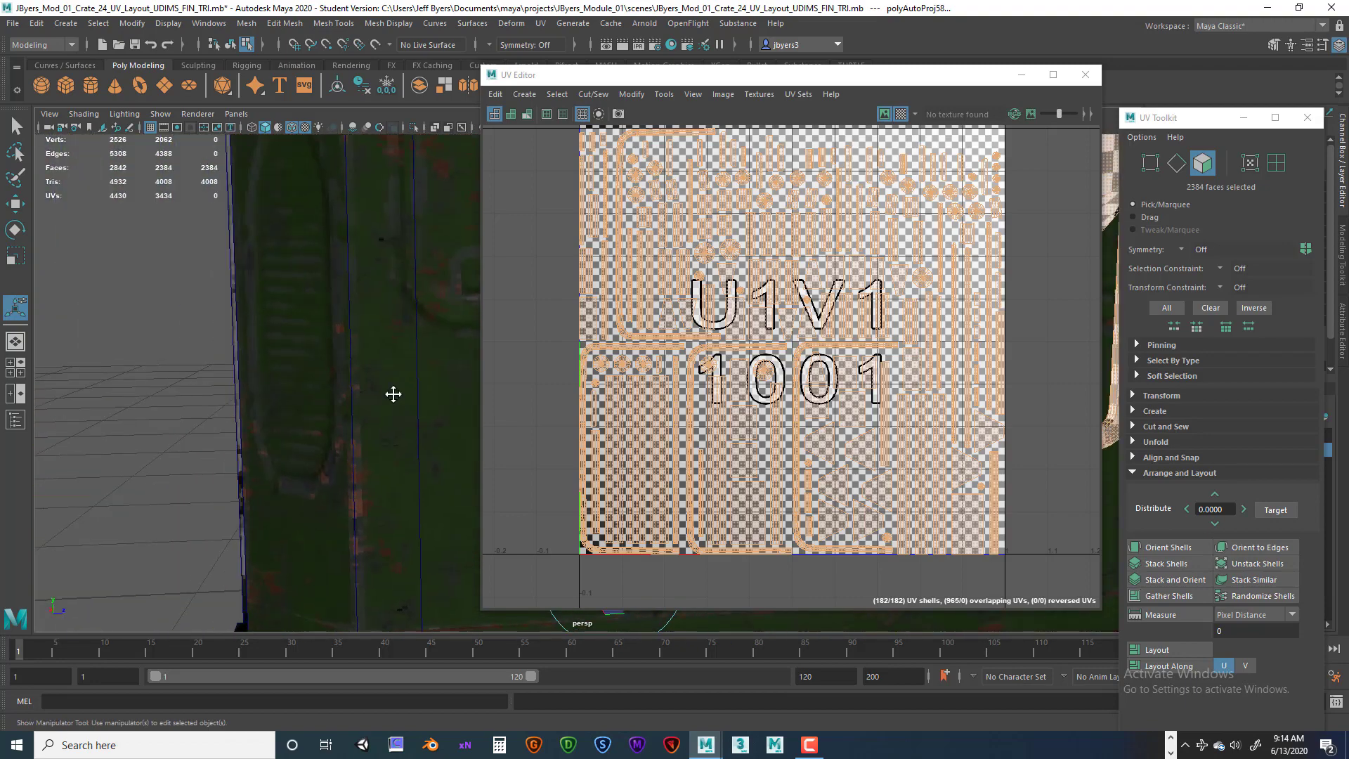
alt+middle_drag(391, 394, 293, 386)
alt+drag(292, 386, 345, 373)
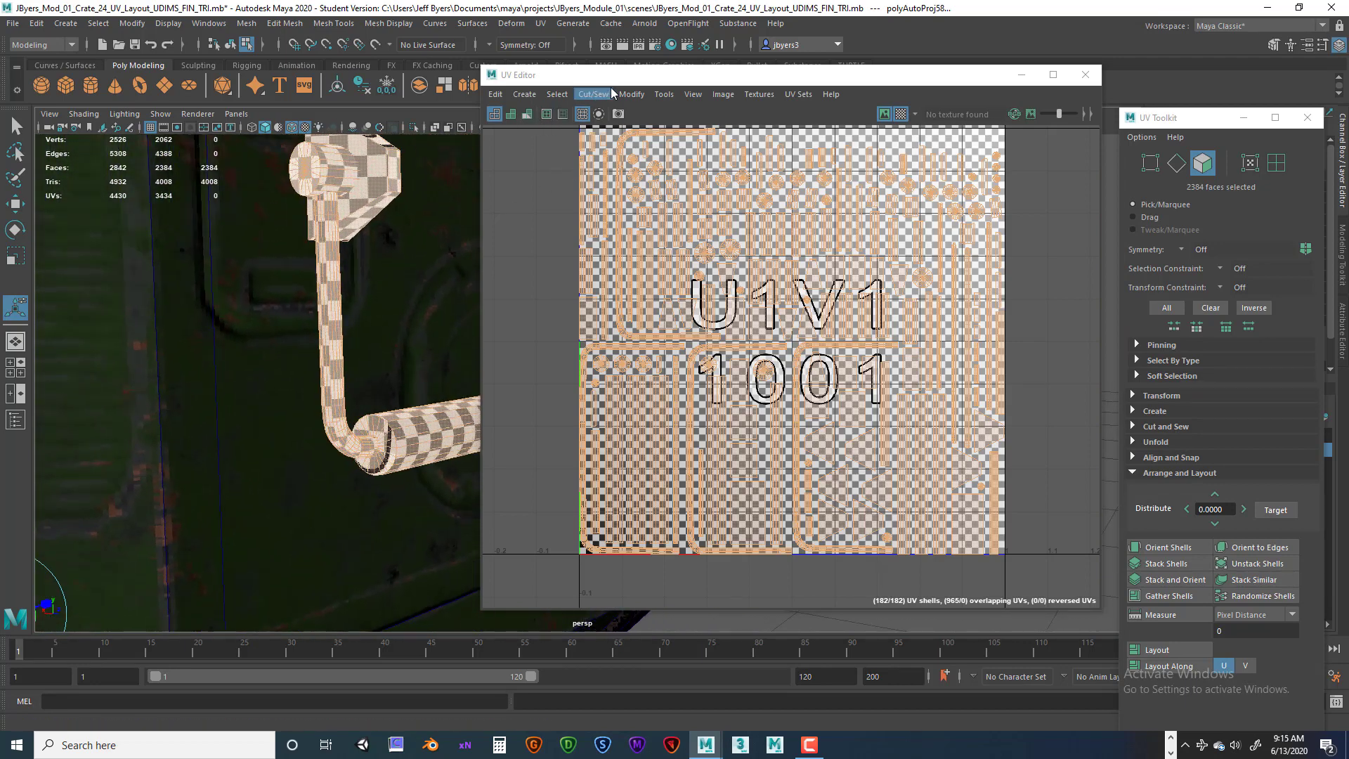
Inspect the checker pattern along the handle's grip and arms from close viewpoints.
drag(618, 78, 800, 71)
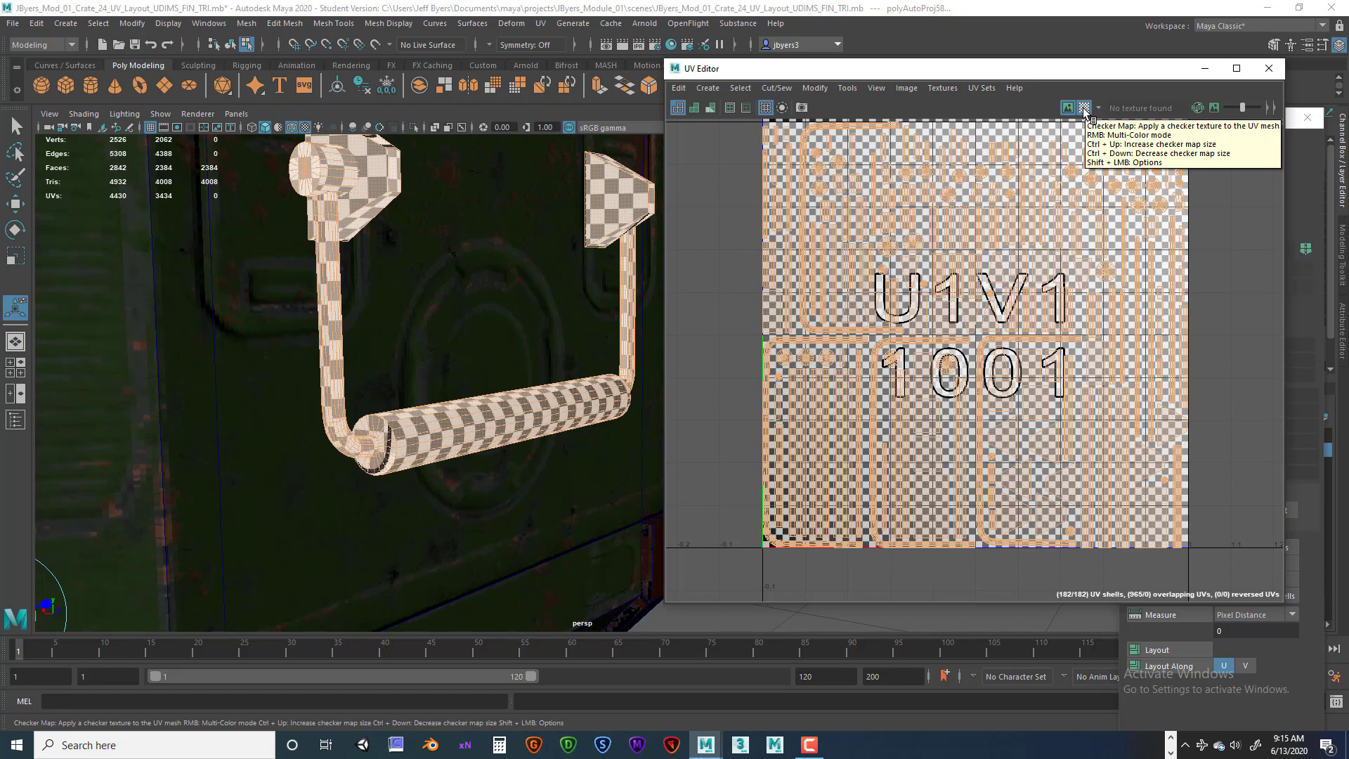
alt+drag(557, 536, 600, 420)
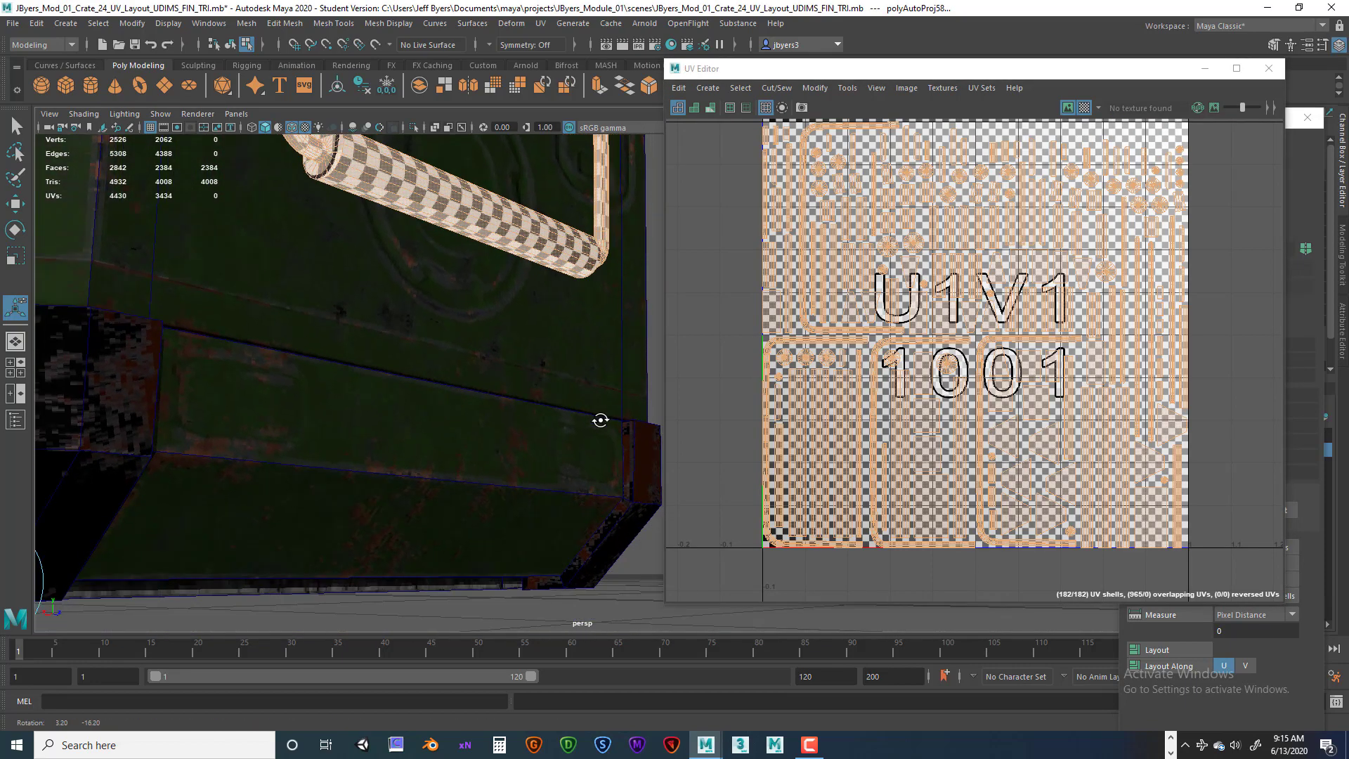
key(f)
alt+drag(533, 452, 608, 282)
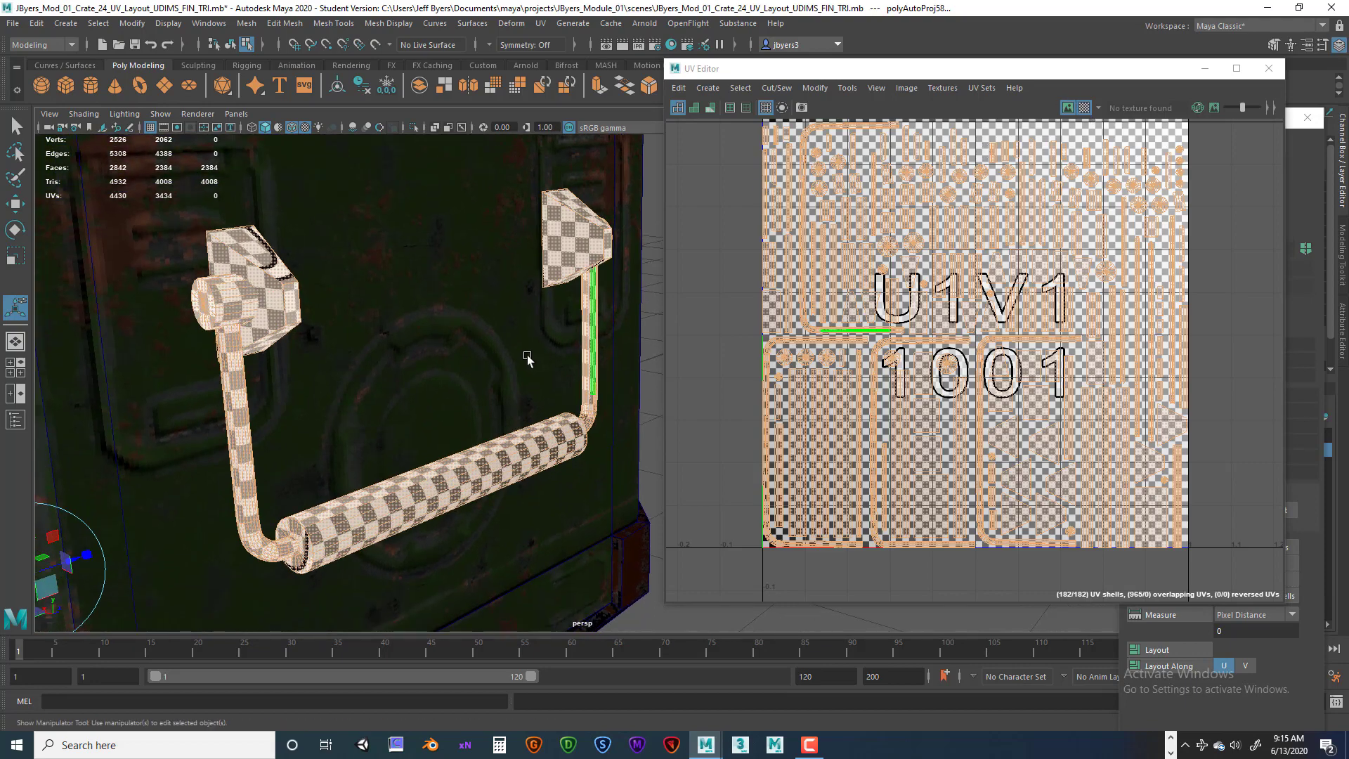
scroll(528, 355, down, 5)
alt+drag(528, 355, 367, 373)
scroll(534, 357, down, 2)
scroll(525, 314, down, 2)
alt+middle_drag(526, 313, 430, 352)
alt+drag(431, 352, 292, 349)
alt+middle_drag(292, 349, 444, 343)
alt+drag(444, 343, 423, 342)
alt+middle_drag(618, 336, 482, 343)
alt+drag(516, 345, 470, 347)
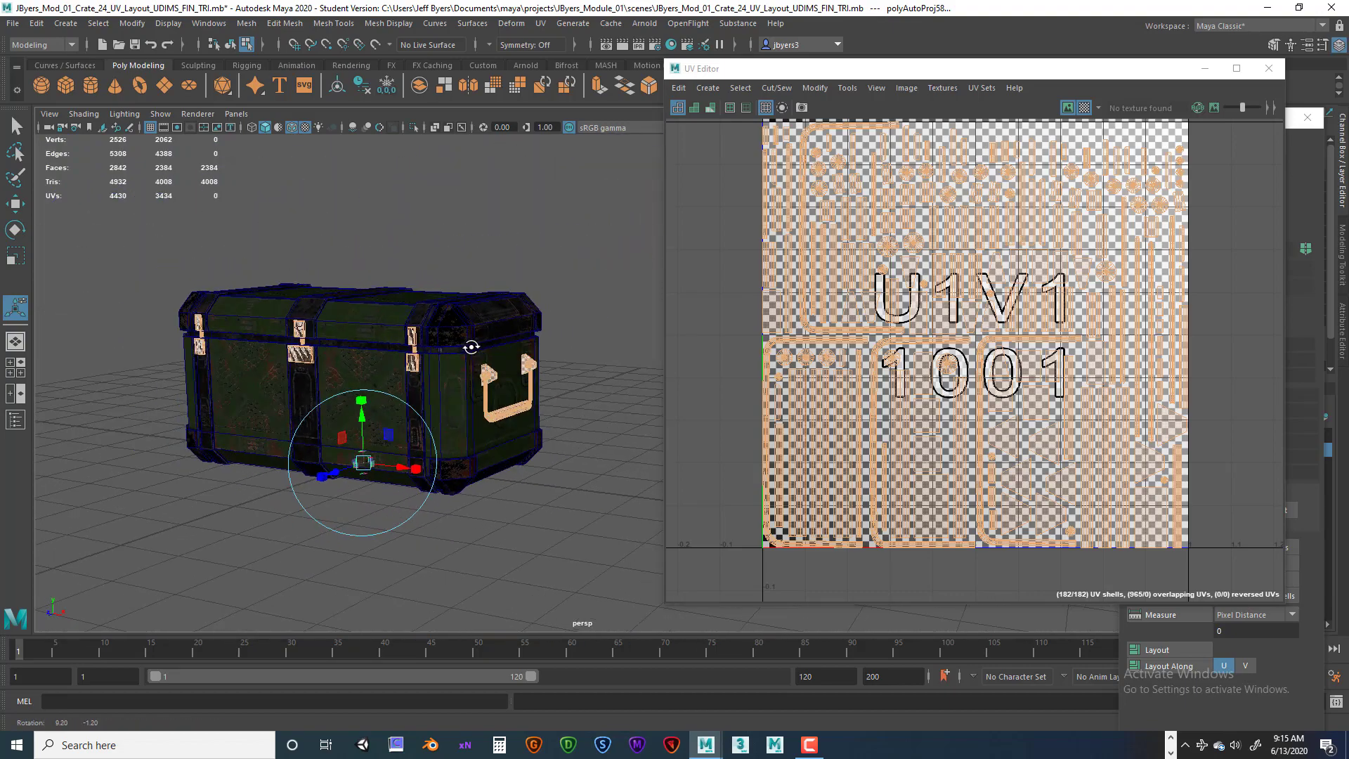
Inspect the checker pattern on the side handle and the lid latches around the crate.
alt+drag(295, 348, 453, 349)
alt+middle_drag(310, 345, 443, 318)
alt+drag(443, 319, 488, 349)
alt+right_drag(488, 349, 562, 349)
alt+middle_drag(392, 305, 452, 323)
alt+right_drag(452, 324, 411, 328)
alt+middle_drag(452, 329, 485, 340)
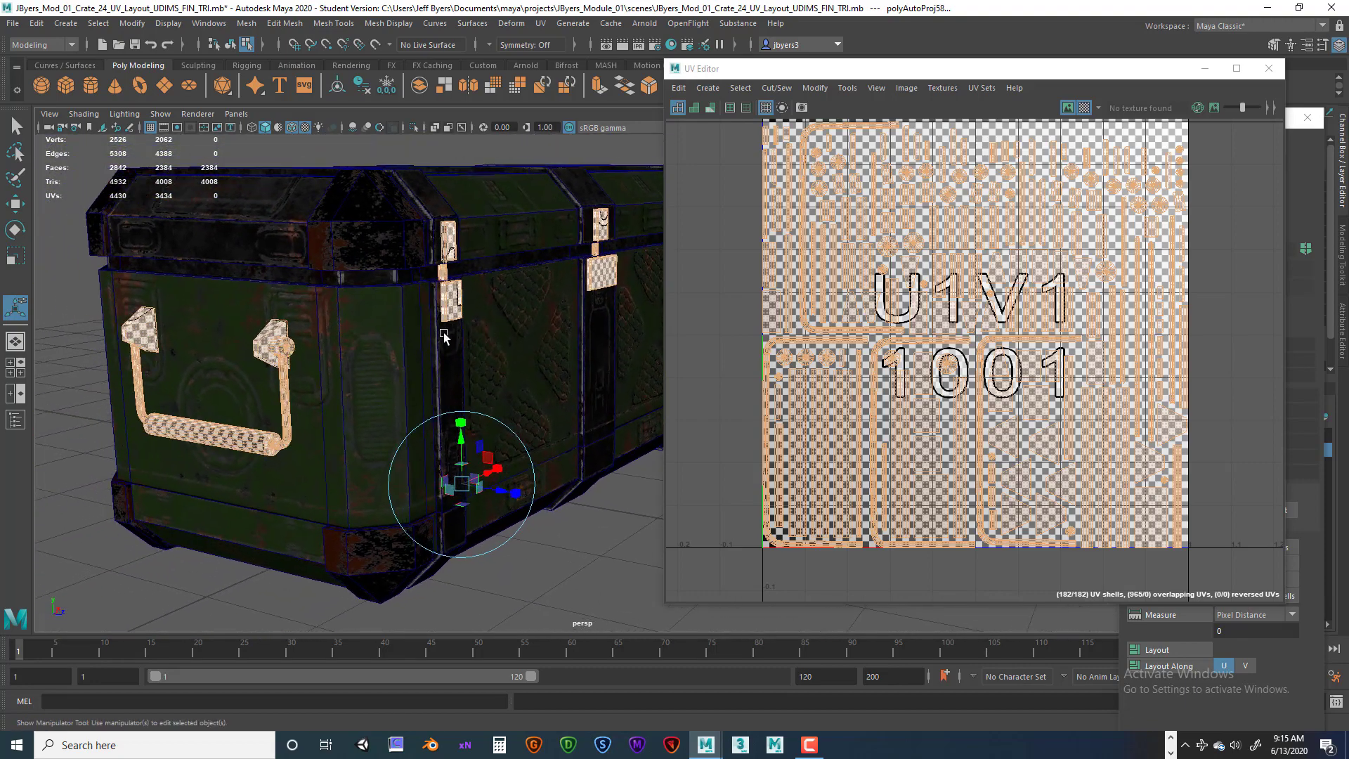
mouse_move(444, 334)
alt+mouse_down()
mouse_move(503, 331)
mouse_move(440, 313)
alt+mouse_up()
alt+middle_drag(440, 313, 420, 313)
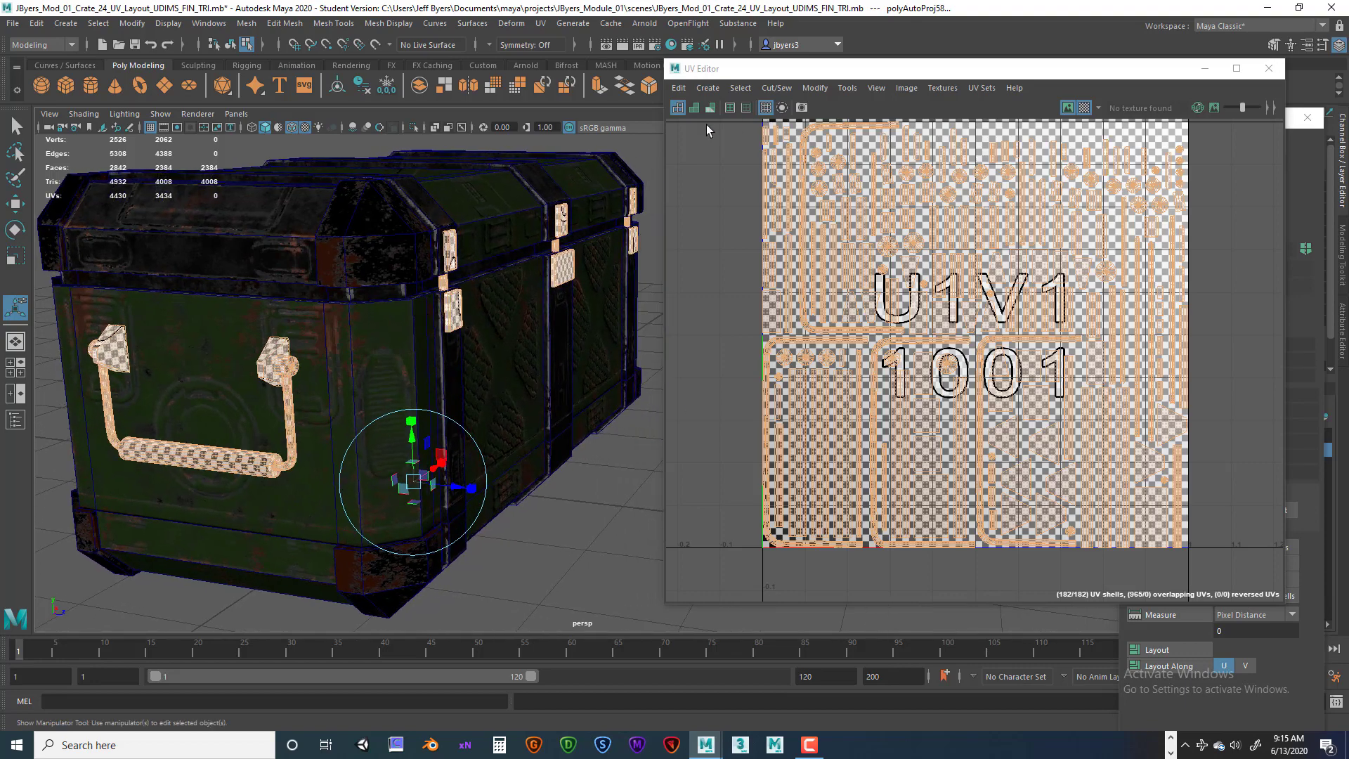
alt+right_drag(464, 368, 618, 378)
alt+drag(386, 335, 450, 339)
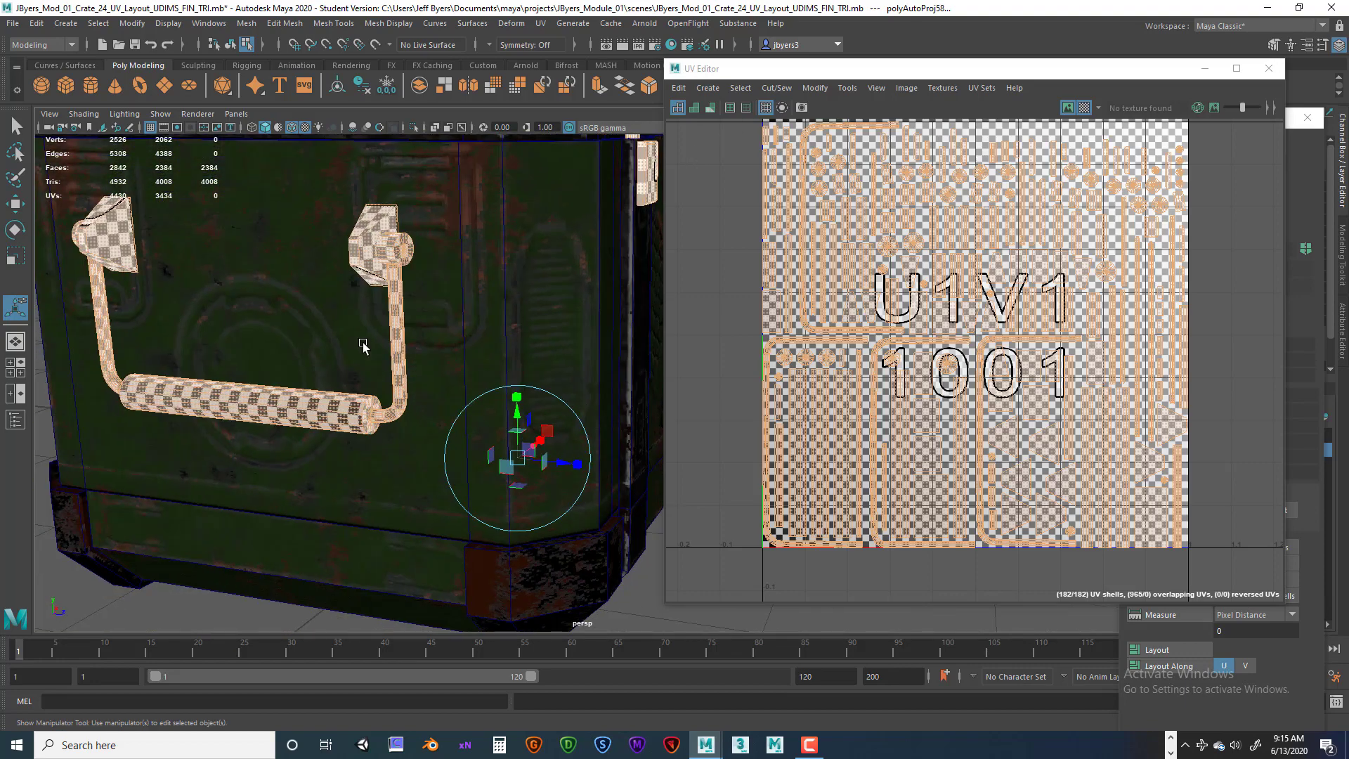
alt+right_drag(365, 343, 458, 349)
alt+drag(358, 289, 452, 386)
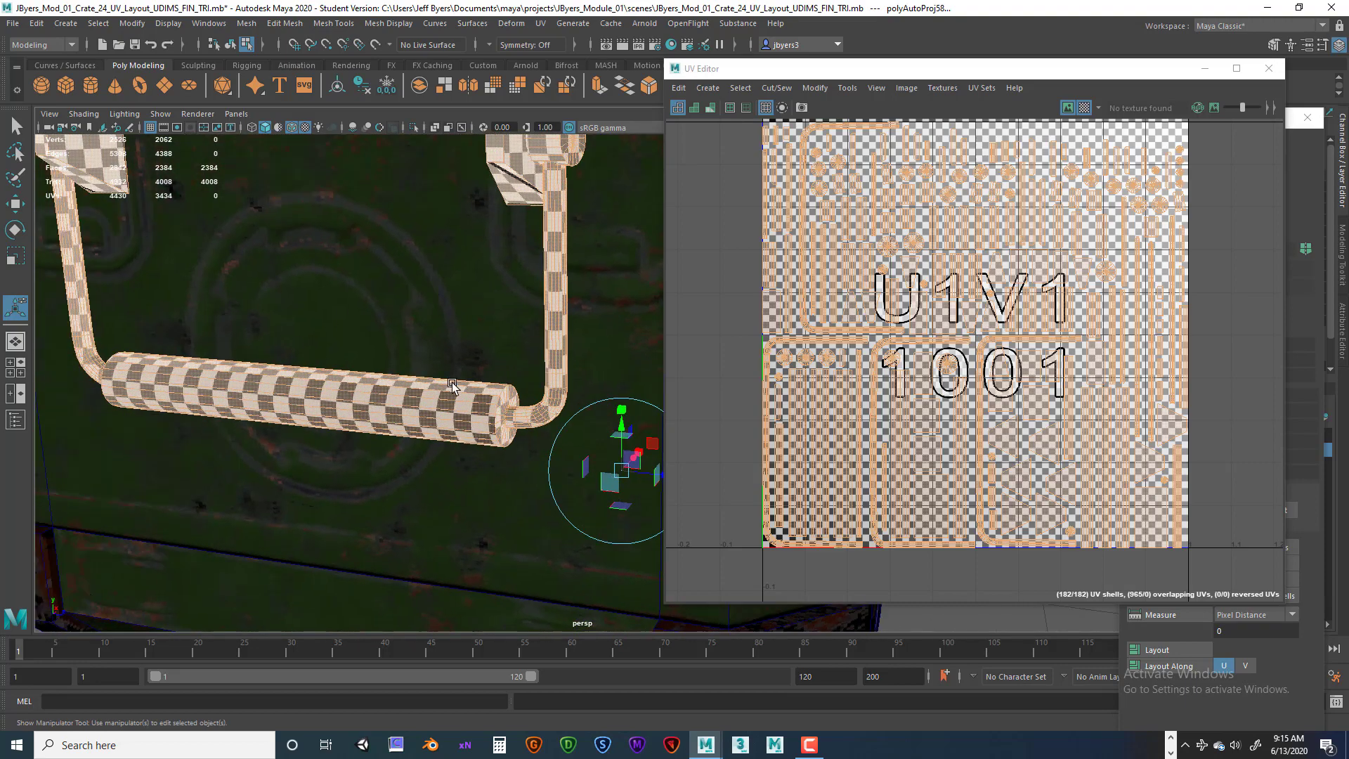
alt+right_drag(445, 365, 385, 370)
alt+drag(619, 316, 561, 361)
alt+right_drag(561, 361, 469, 353)
alt+drag(496, 331, 424, 338)
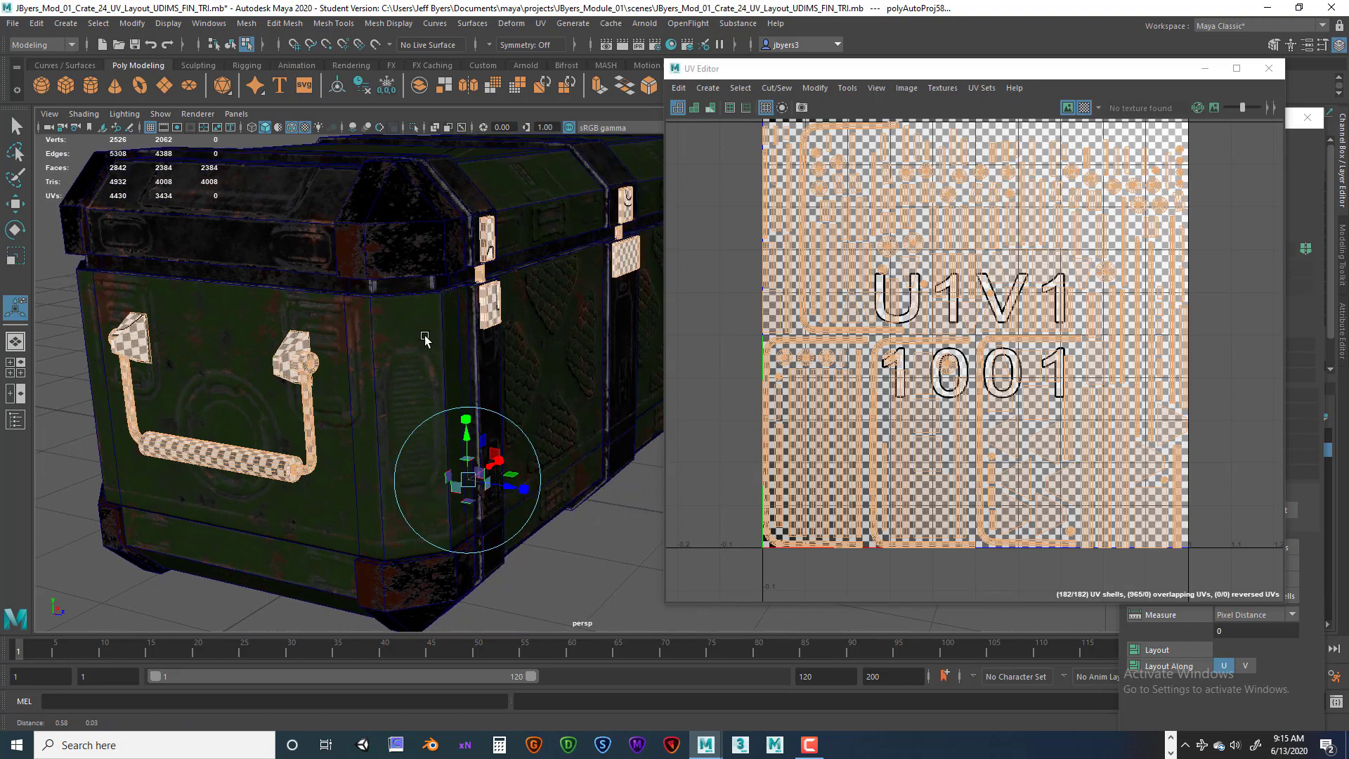
alt+right_drag(489, 353, 428, 360)
alt+drag(428, 361, 476, 346)
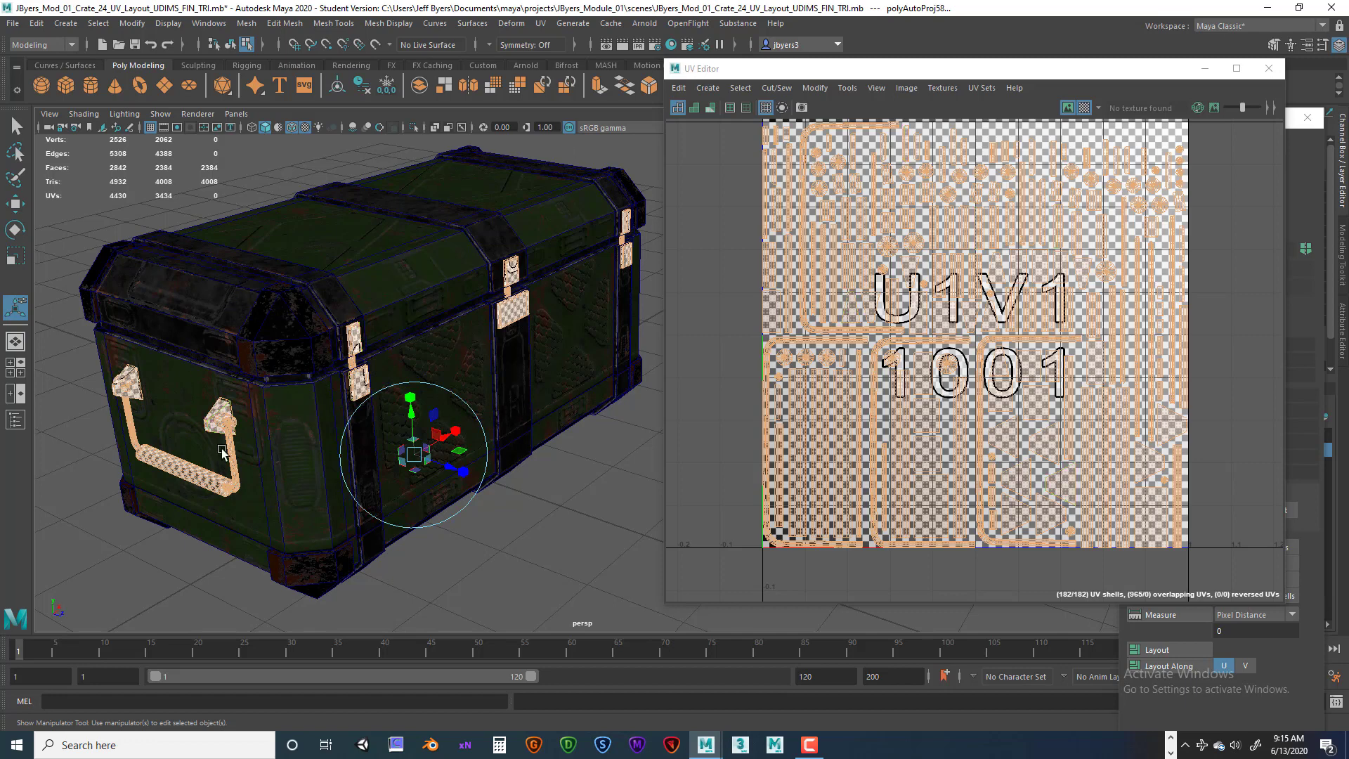
mouse_move(390, 380)
alt+mouse_down()
mouse_move(394, 361)
mouse_move(376, 379)
mouse_move(385, 357)
alt+mouse_up()
alt+drag(257, 417, 302, 402)
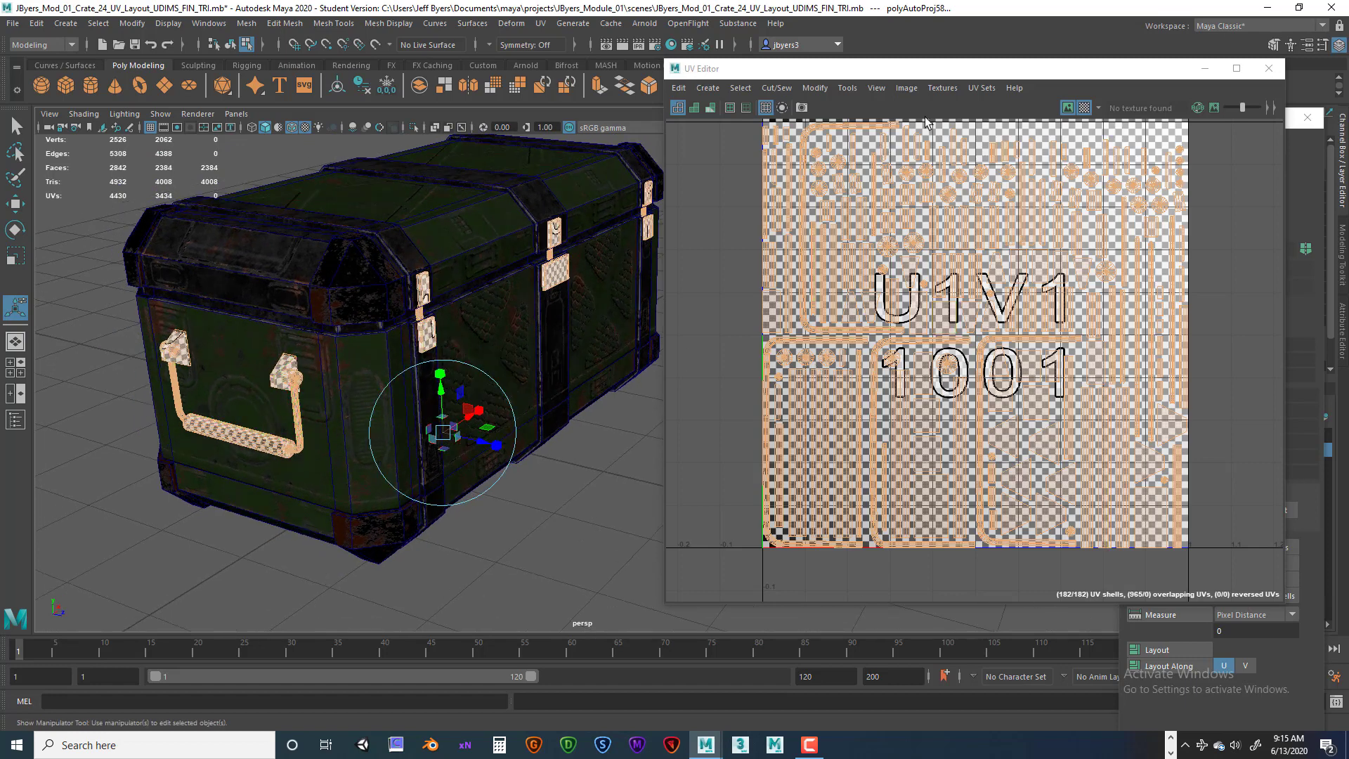
Replace the checker map display with texture borders and inspect the handle's UV seams.
click(1085, 110)
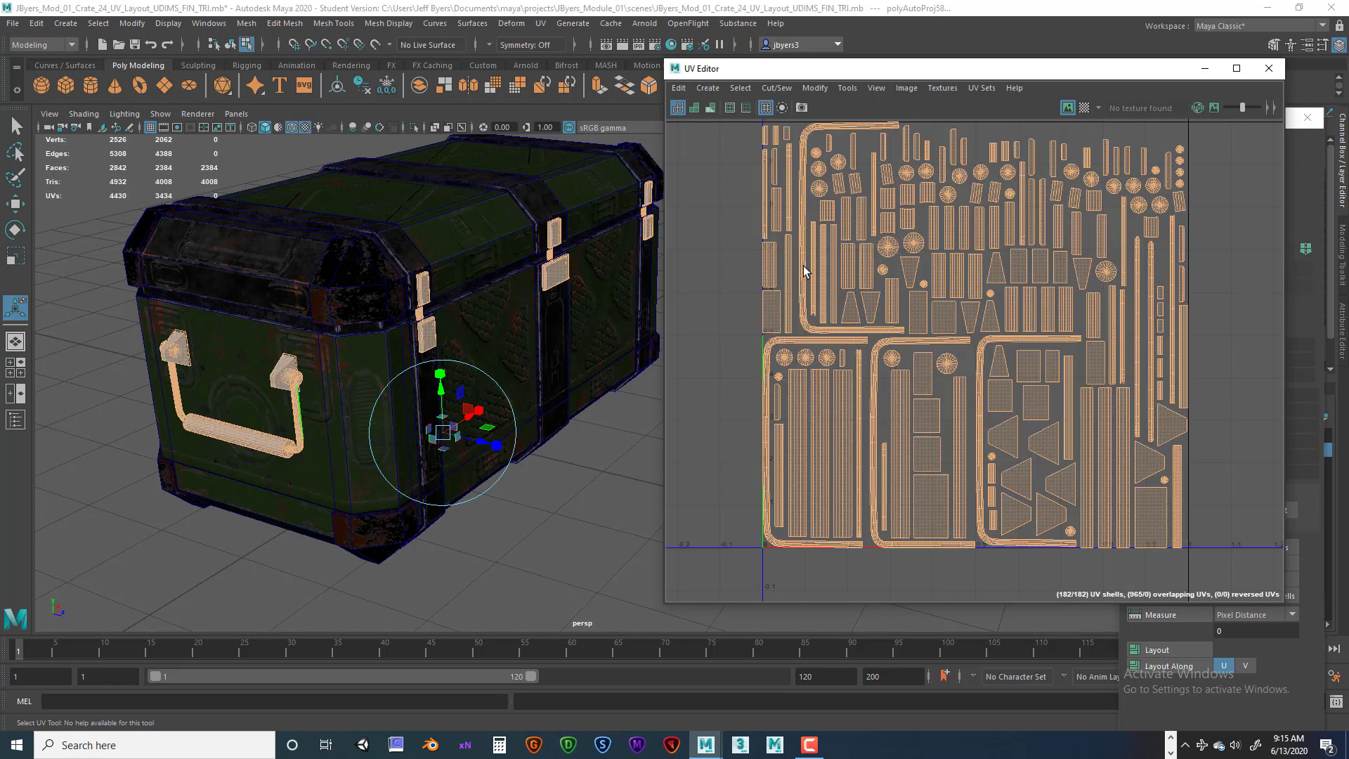
click(730, 108)
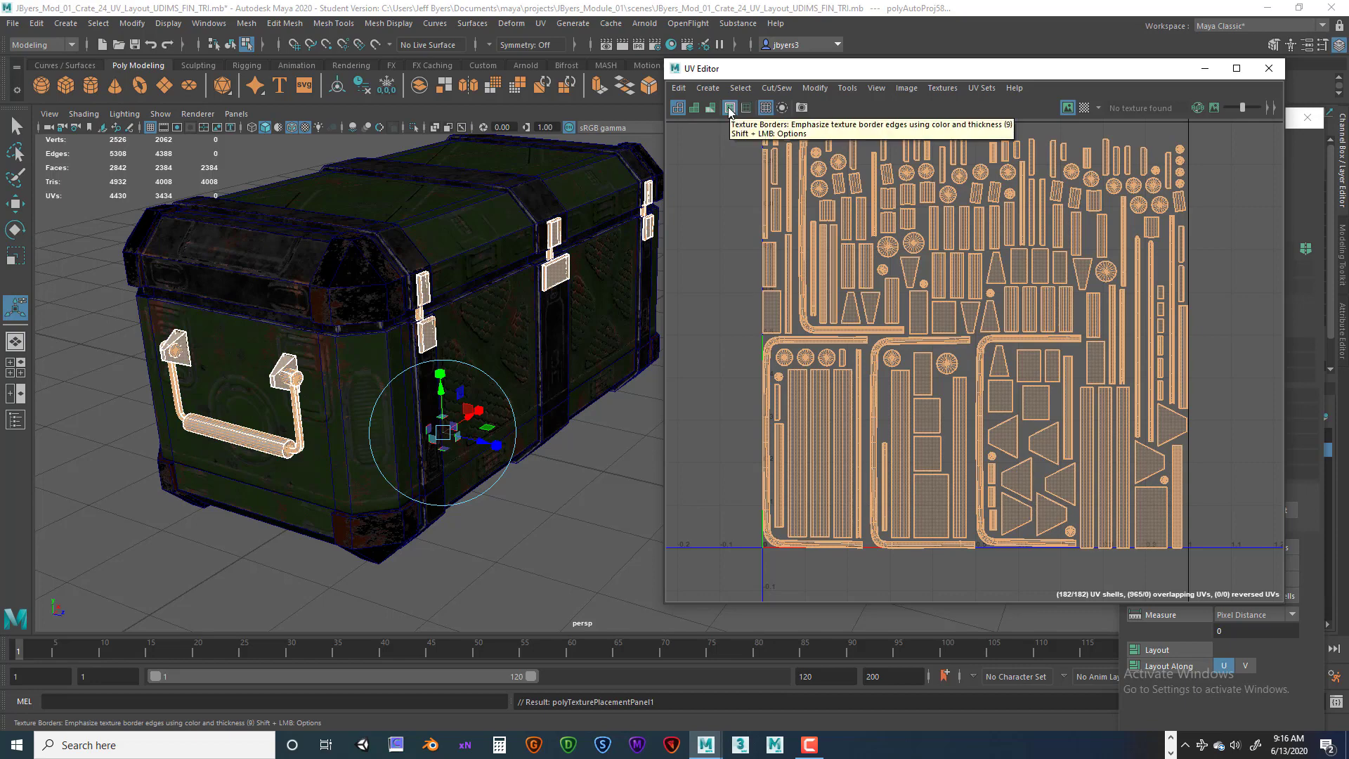
alt+right_drag(356, 379, 503, 382)
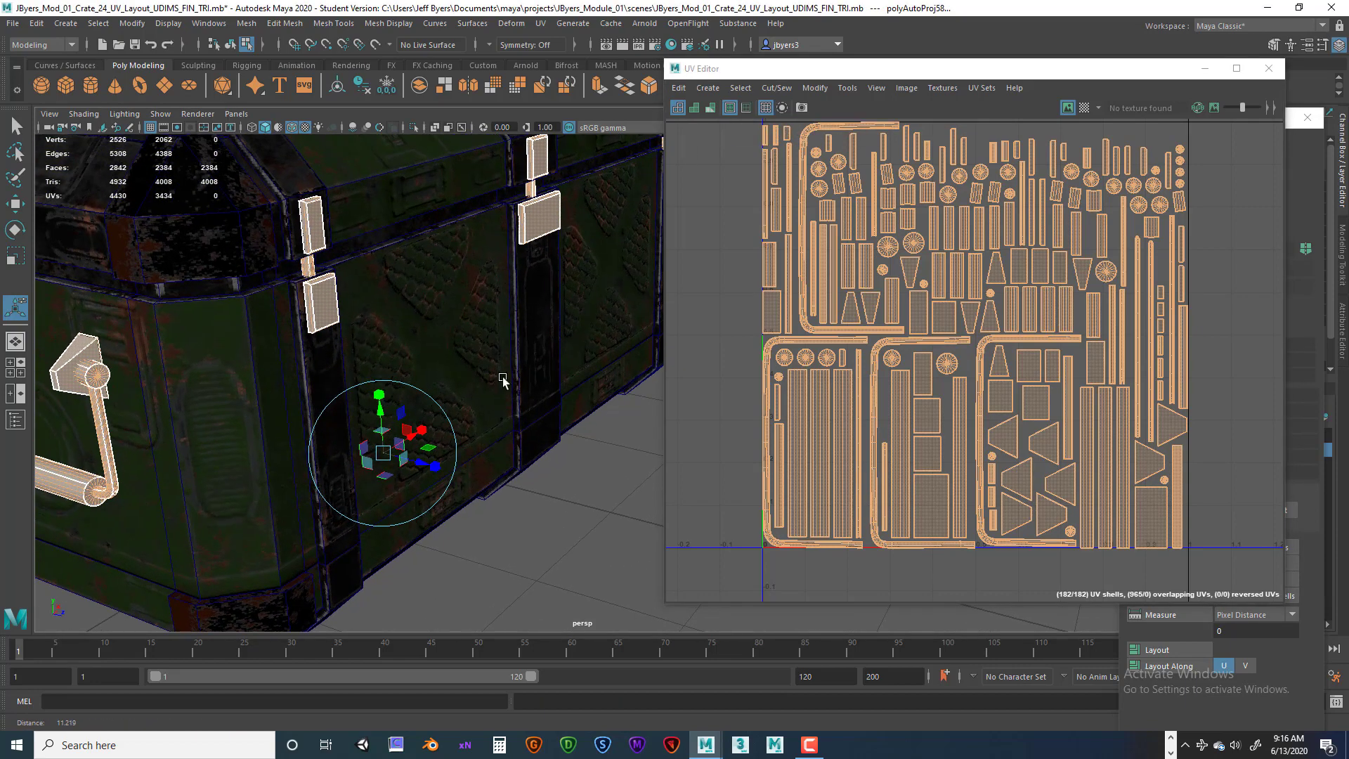
alt+middle_drag(360, 334, 422, 320)
alt+drag(325, 355, 445, 328)
alt+right_drag(446, 328, 548, 334)
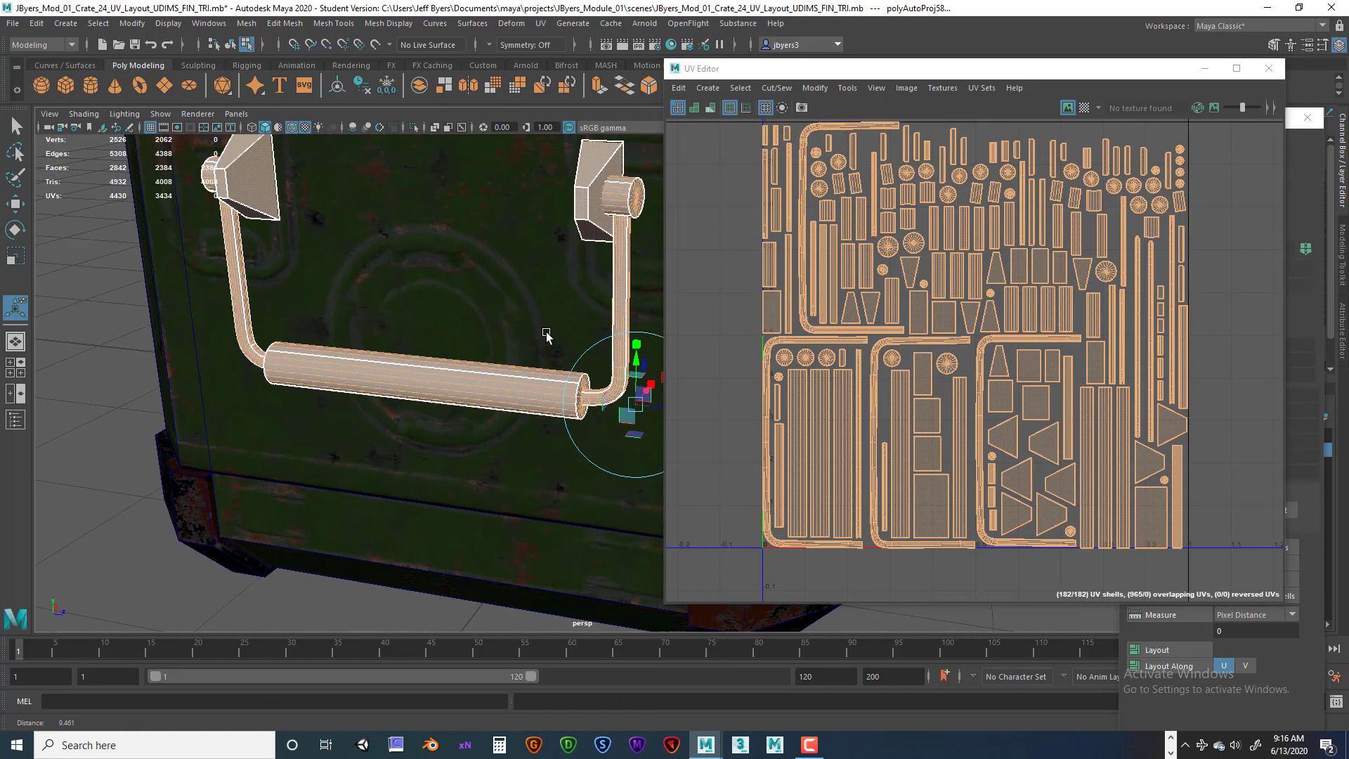
alt+middle_drag(570, 306, 516, 328)
mouse_move(516, 327)
alt+mouse_down()
mouse_move(496, 337)
mouse_move(491, 321)
alt+mouse_up()
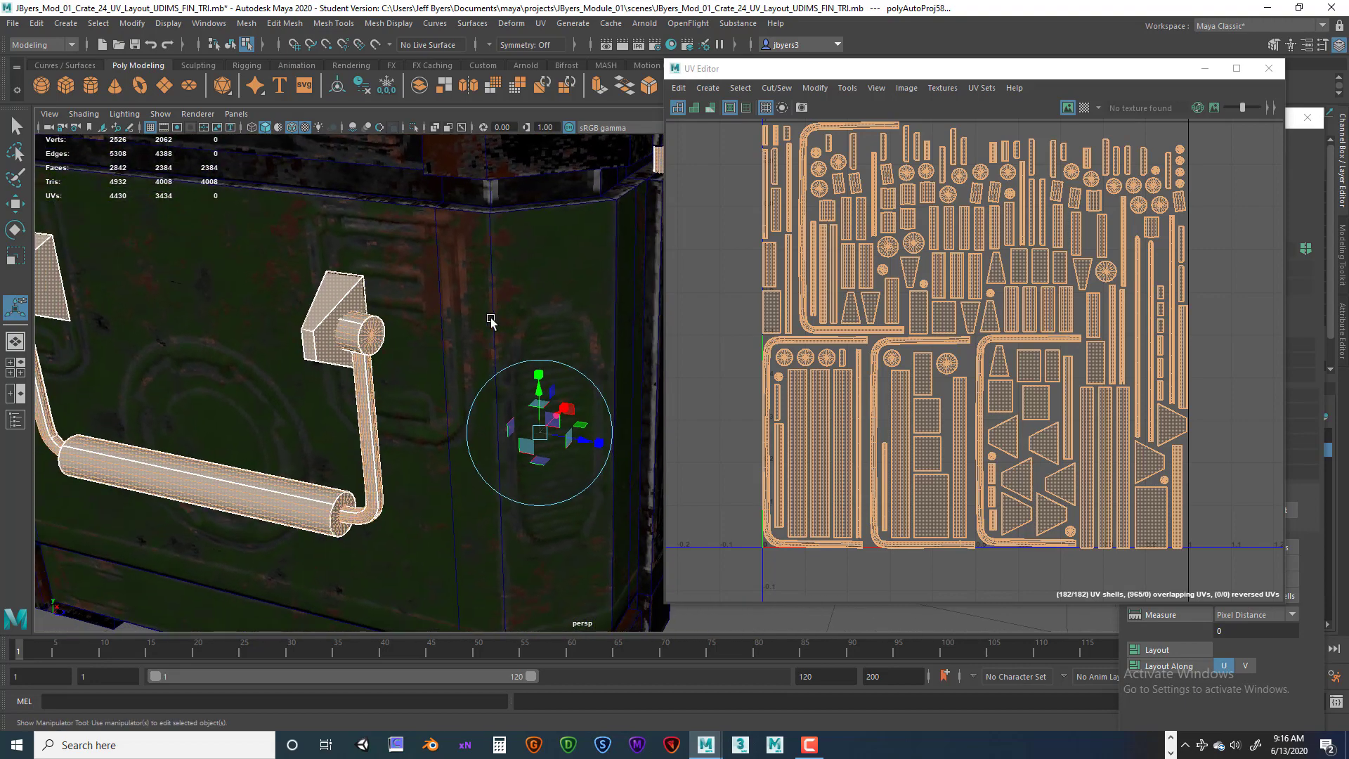
alt+middle_drag(392, 326, 408, 298)
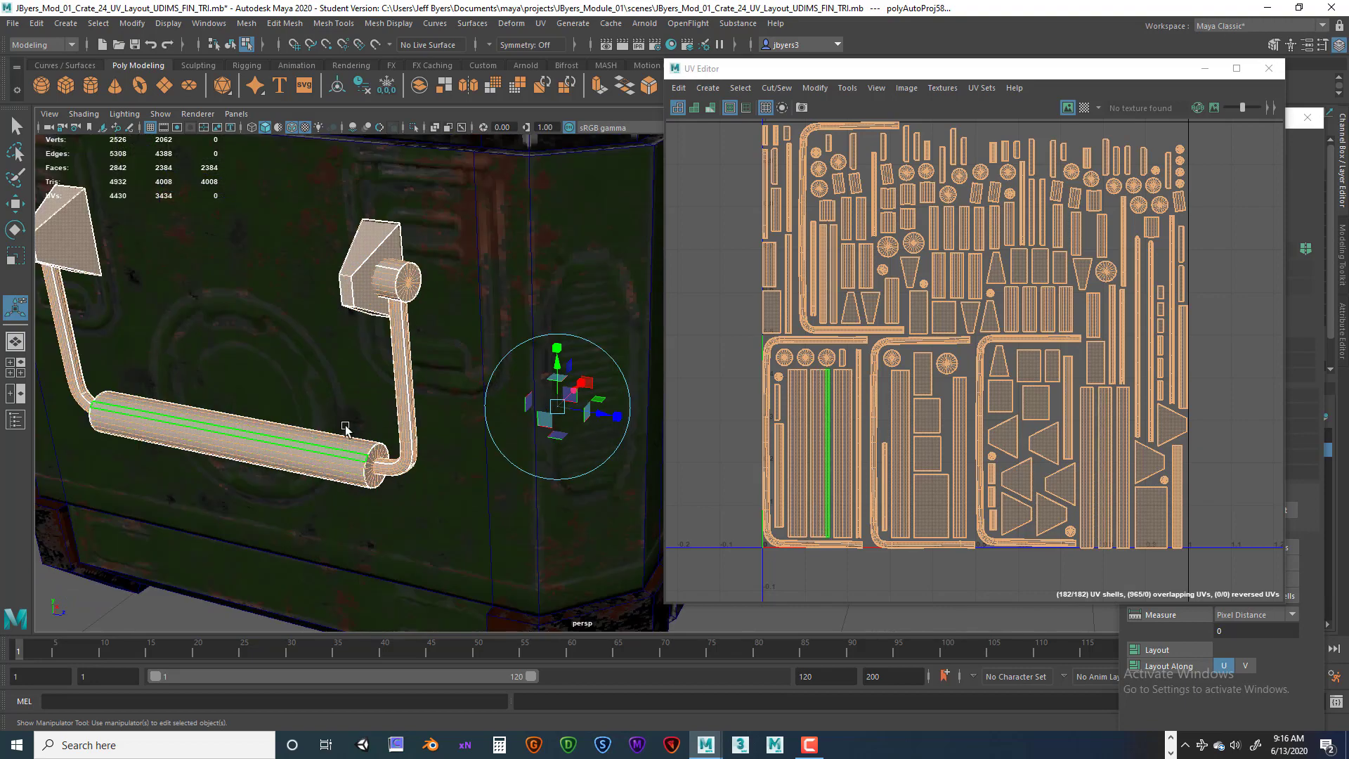
Inspect the seam edges along the handle's grip and bent arms.
alt+right_drag(345, 426, 312, 428)
alt+drag(312, 420, 302, 406)
alt+middle_drag(307, 401, 308, 420)
alt+right_drag(308, 420, 368, 434)
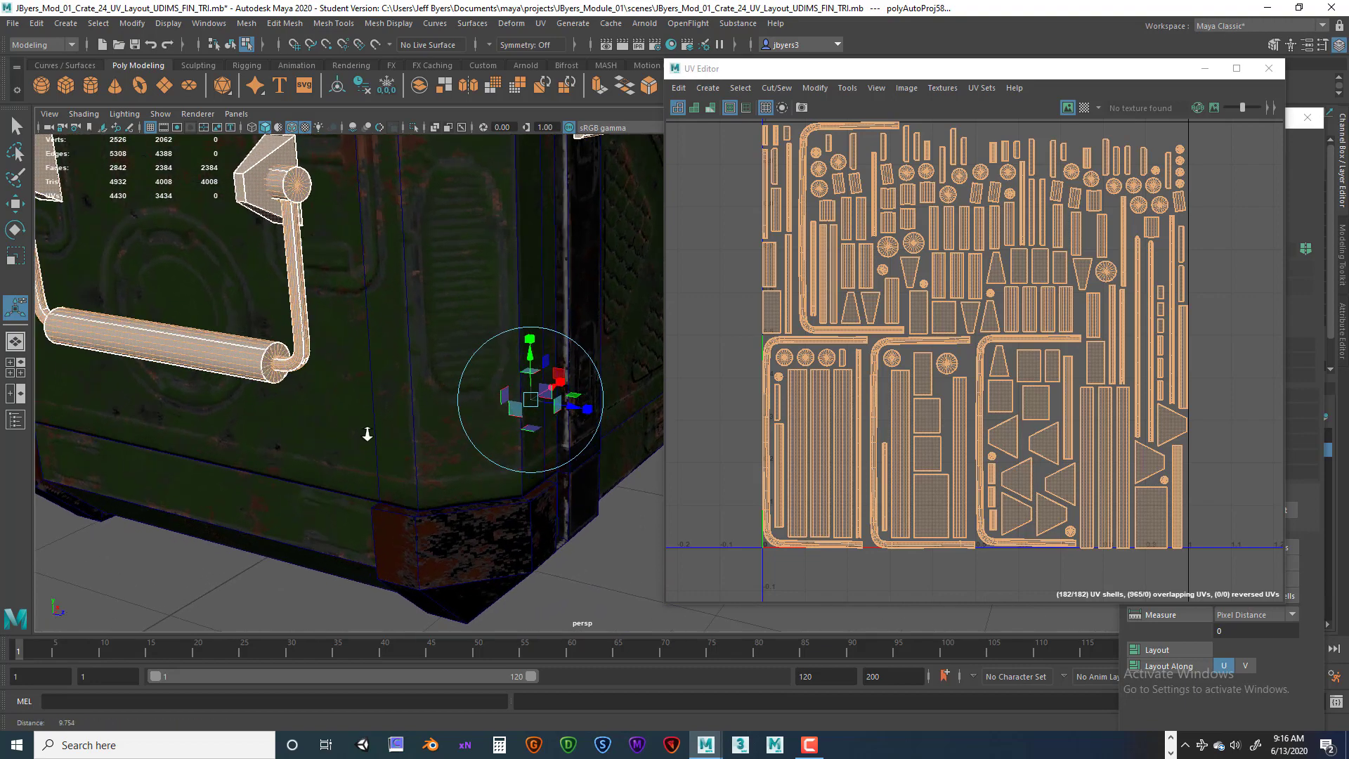
alt+drag(158, 425, 320, 424)
alt+right_drag(421, 430, 392, 433)
alt+drag(392, 432, 309, 430)
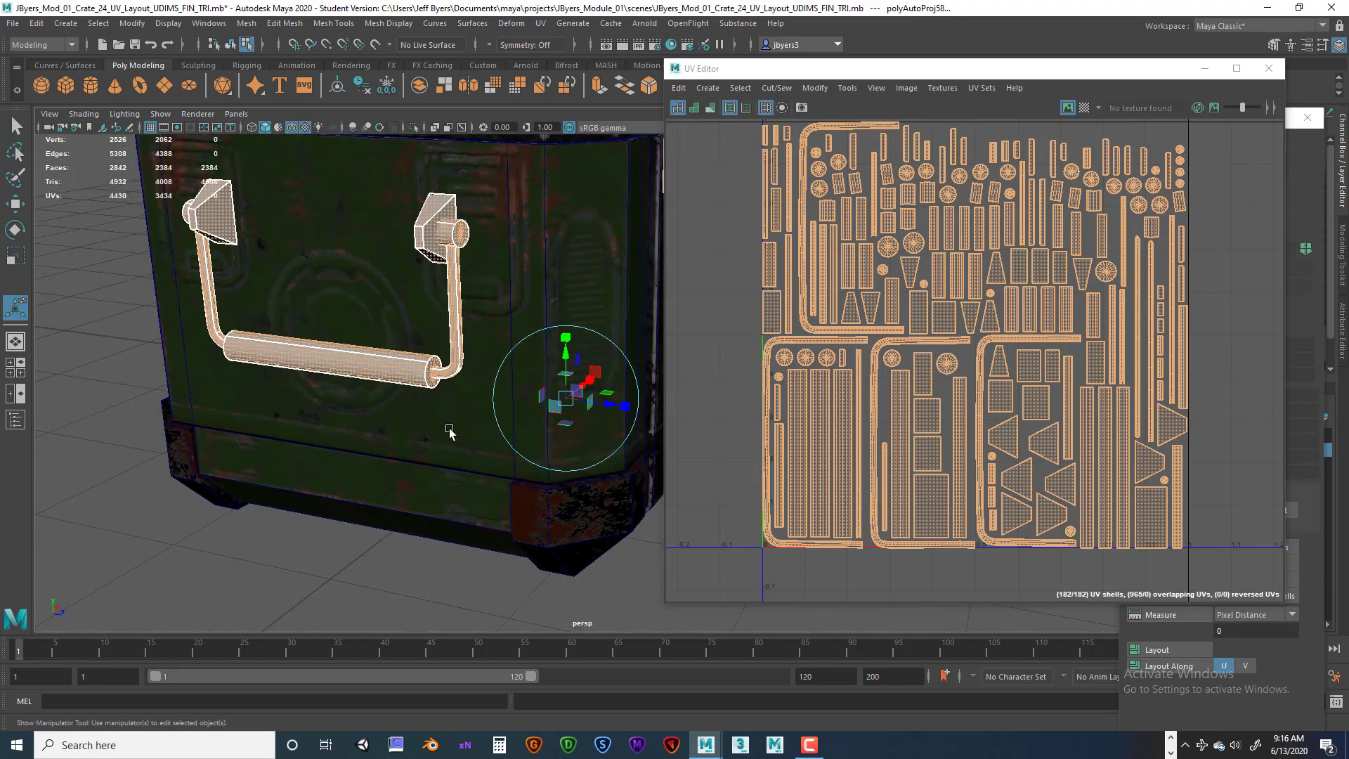
alt+right_drag(475, 431, 434, 430)
alt+middle_drag(422, 409, 412, 424)
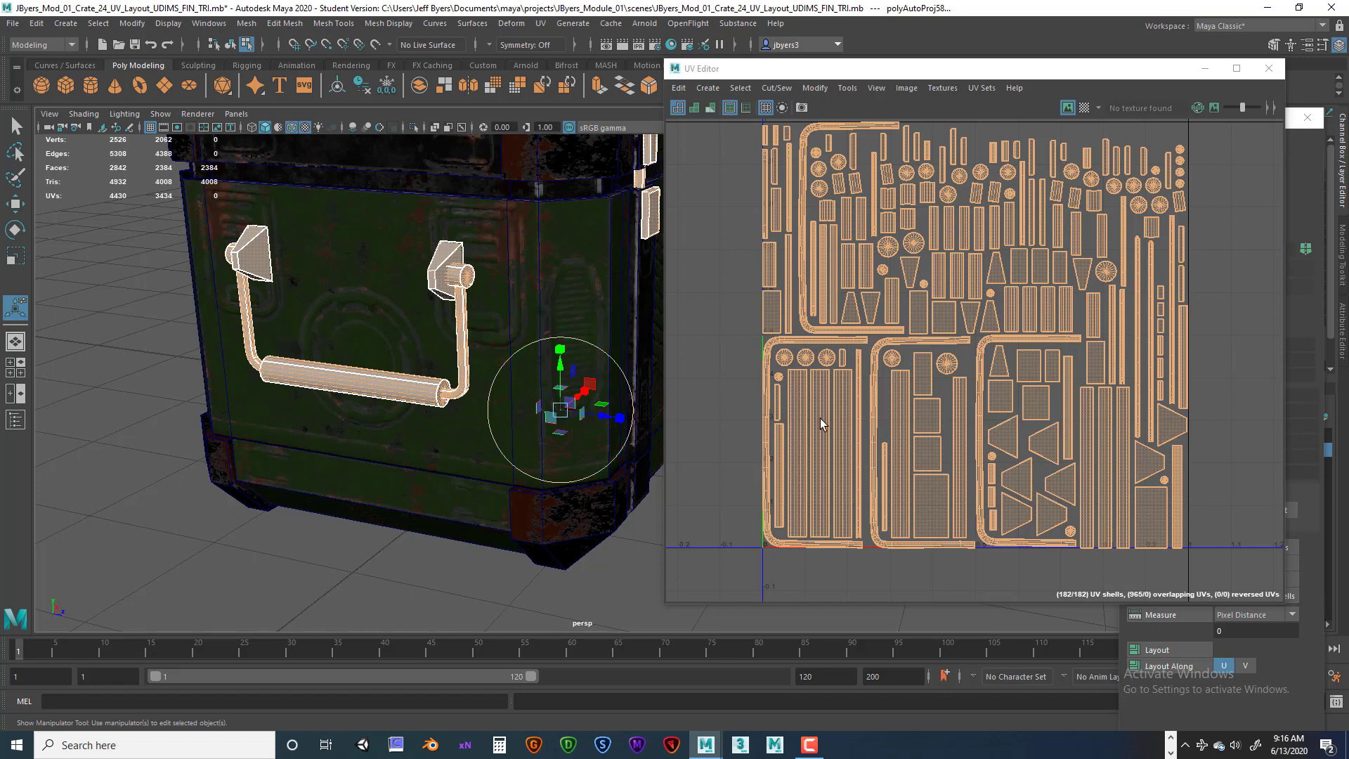
Zoom out the UV layout and toggle the texture borders display off and back on.
scroll(811, 410, down, 1)
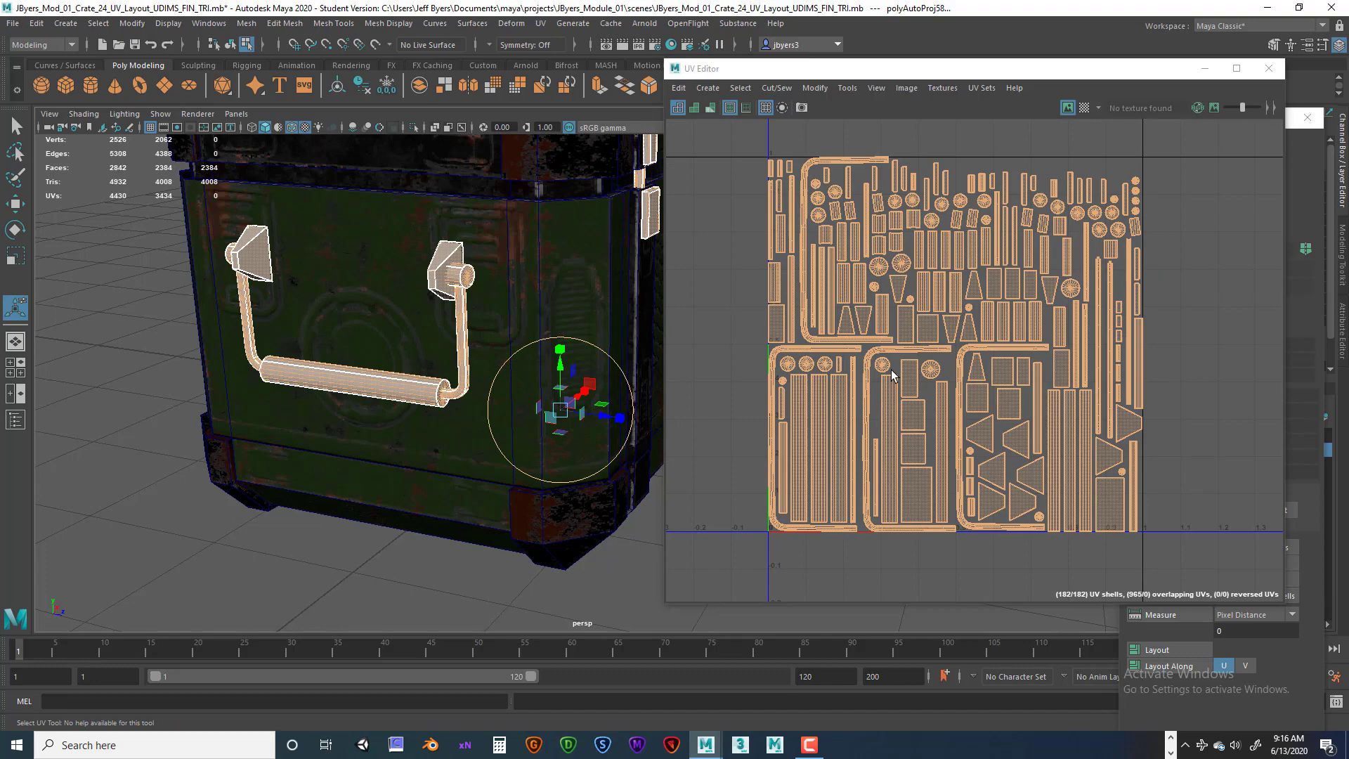
scroll(891, 374, down, 1)
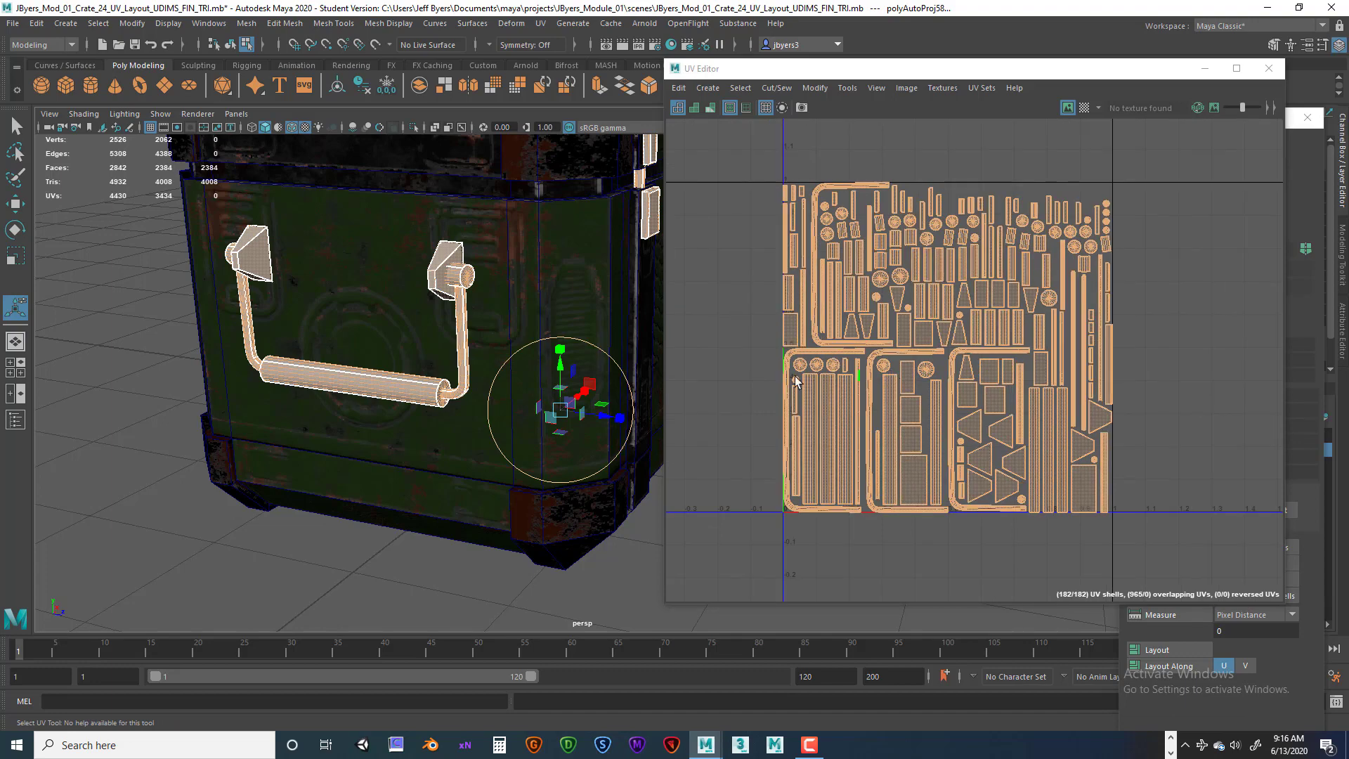
alt+drag(571, 269, 700, 309)
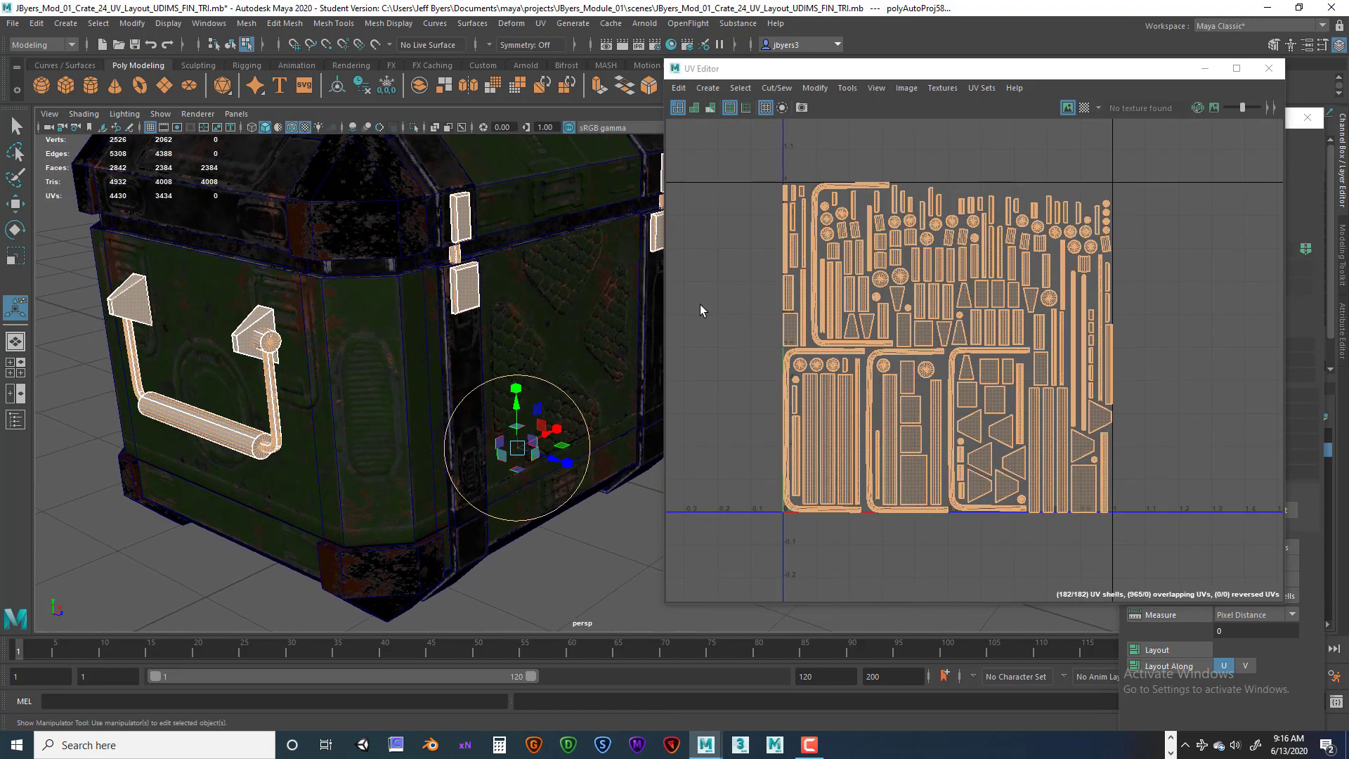
click(726, 110)
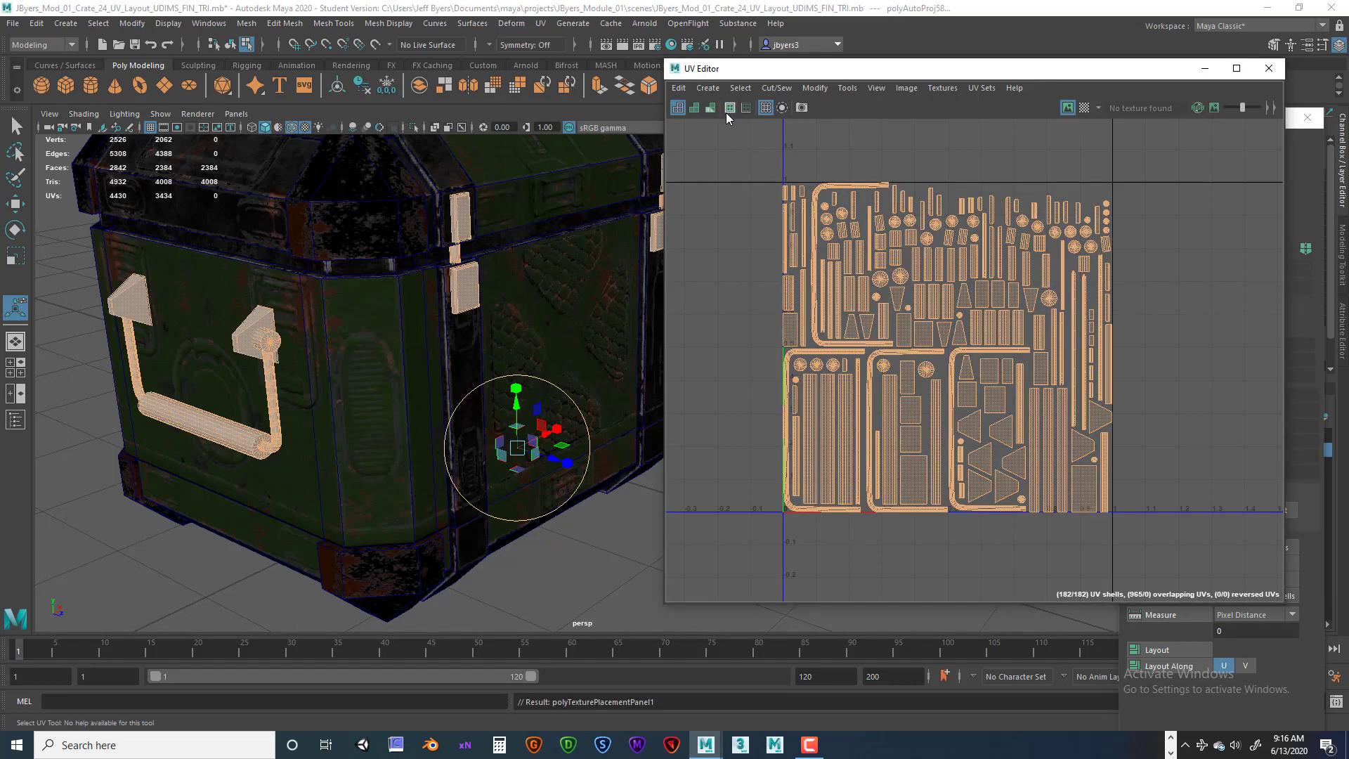
click(729, 110)
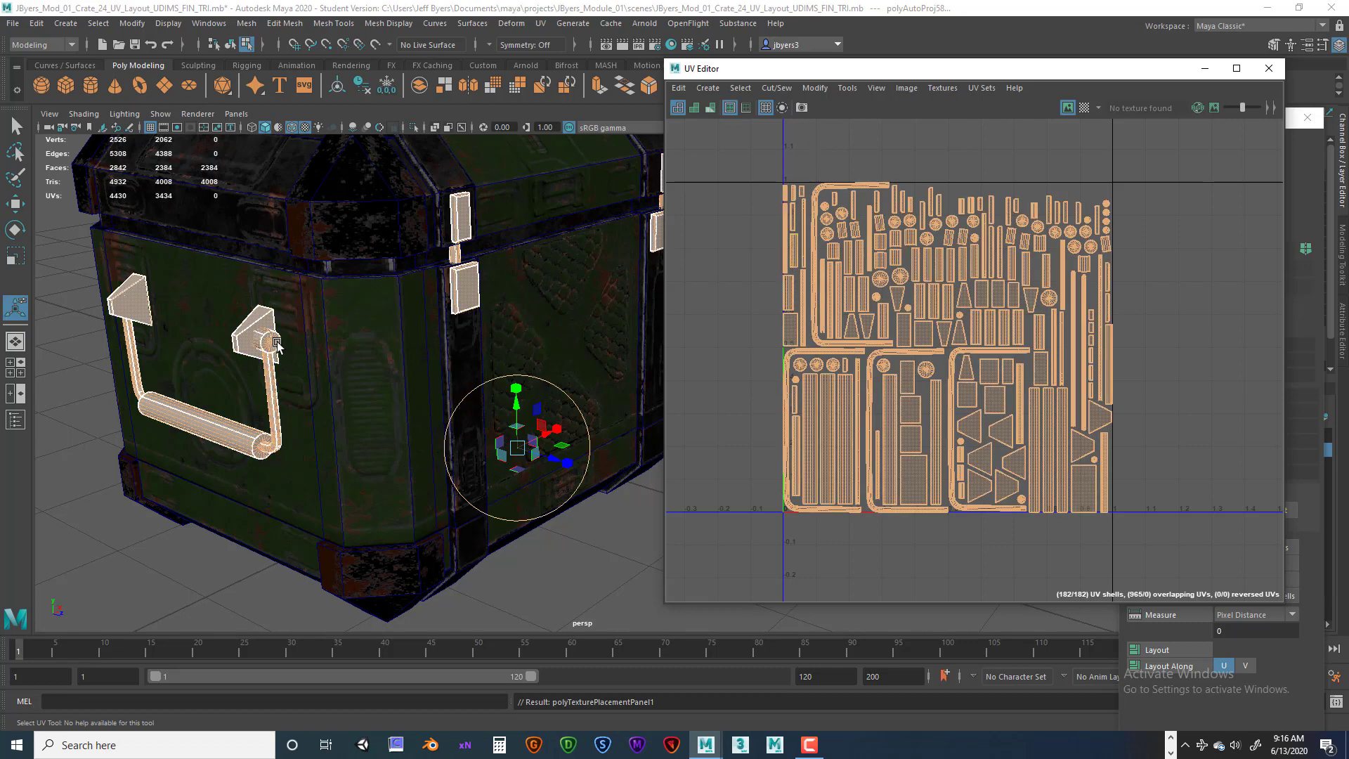
Inspect the seams at the end cap of the handle's grip up close.
scroll(254, 455, up, 3)
alt+drag(255, 457, 319, 450)
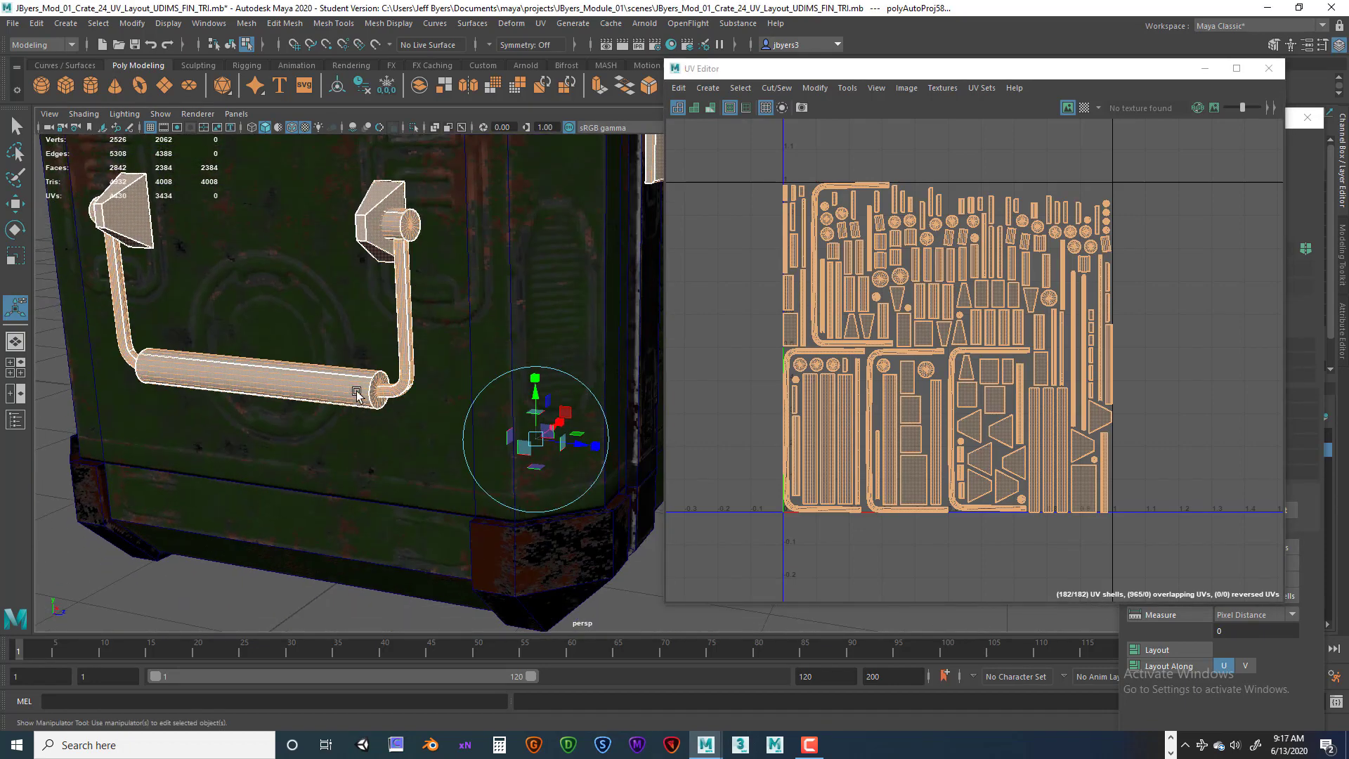
click(366, 372)
click(378, 375)
click(378, 377)
click(377, 376)
alt+right_drag(387, 438, 491, 445)
alt+middle_drag(331, 407, 401, 413)
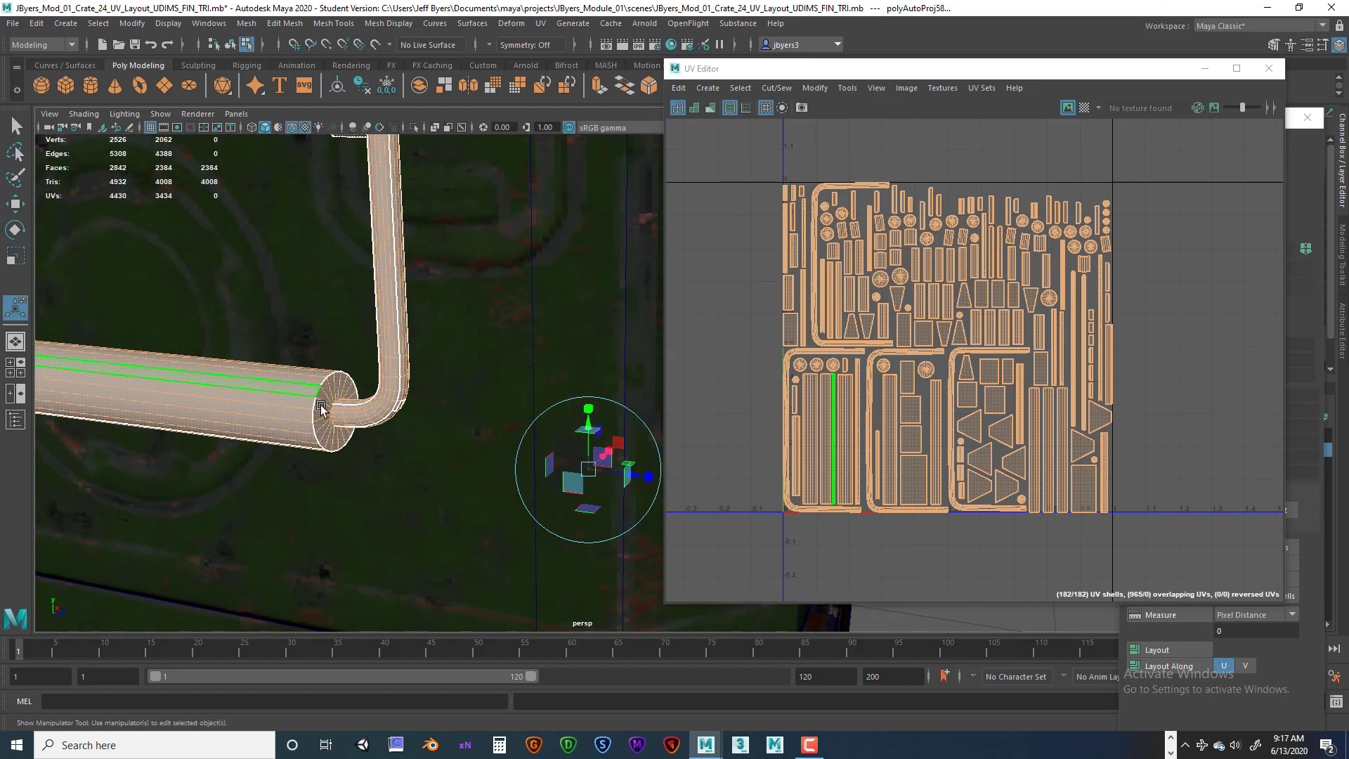
Orbit around the crate's handle to examine its UV seams from several angles.
alt+middle_drag(331, 388, 386, 355)
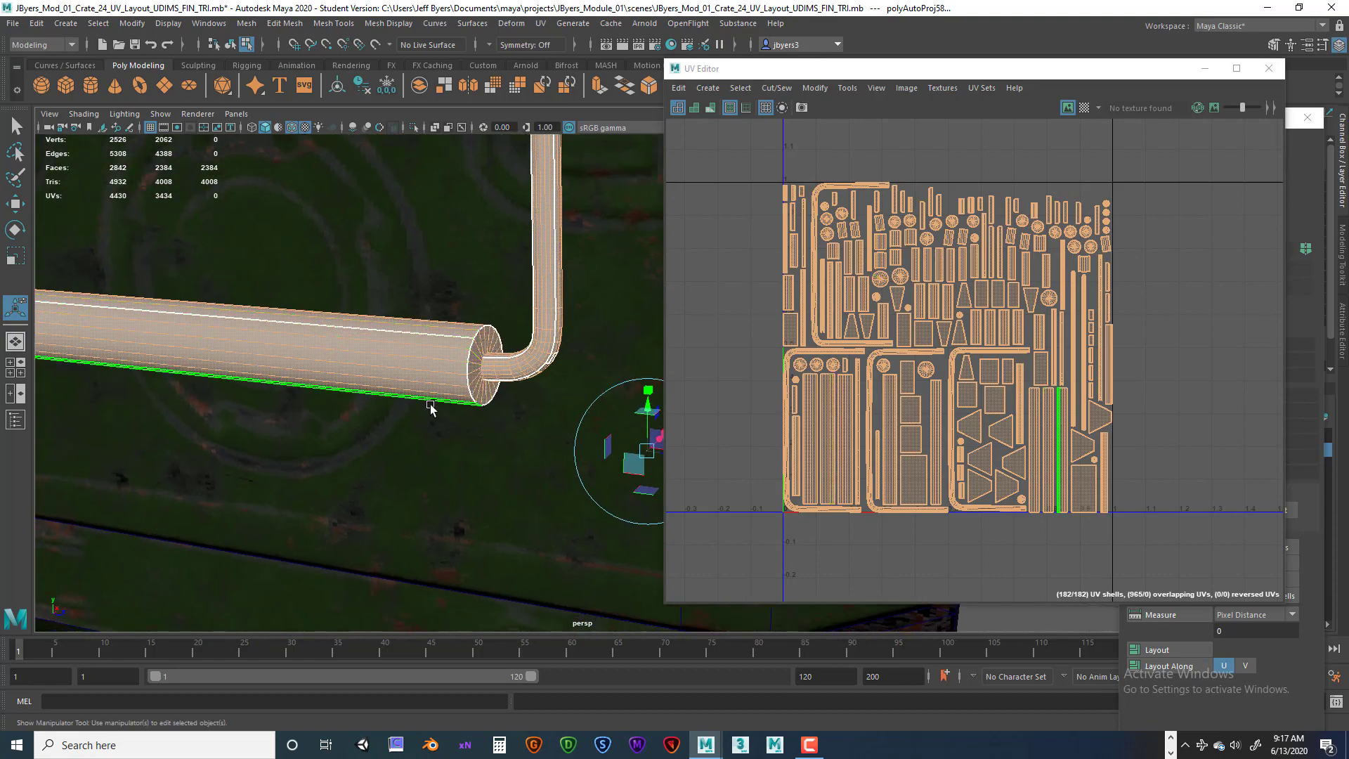
alt+drag(486, 353, 400, 376)
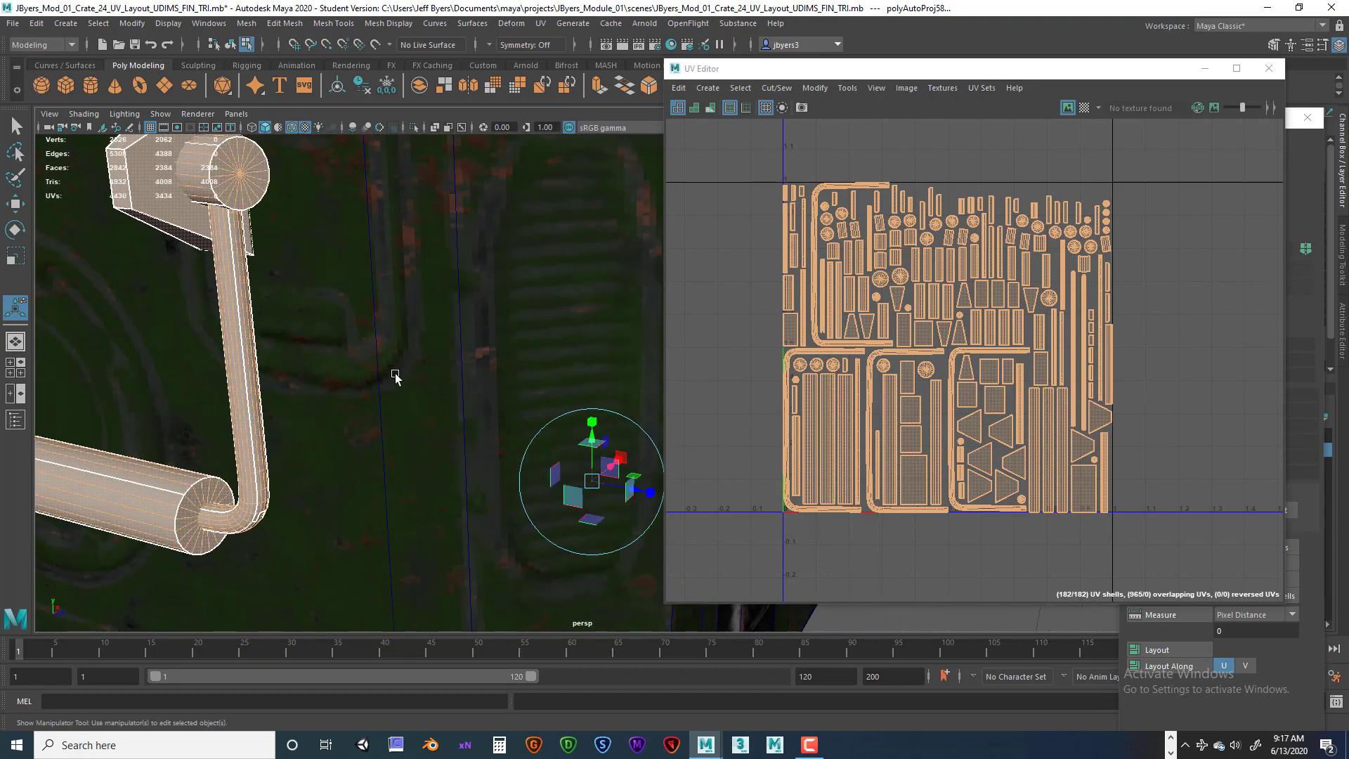
alt+middle_drag(394, 376, 423, 382)
alt+right_drag(423, 383, 428, 300)
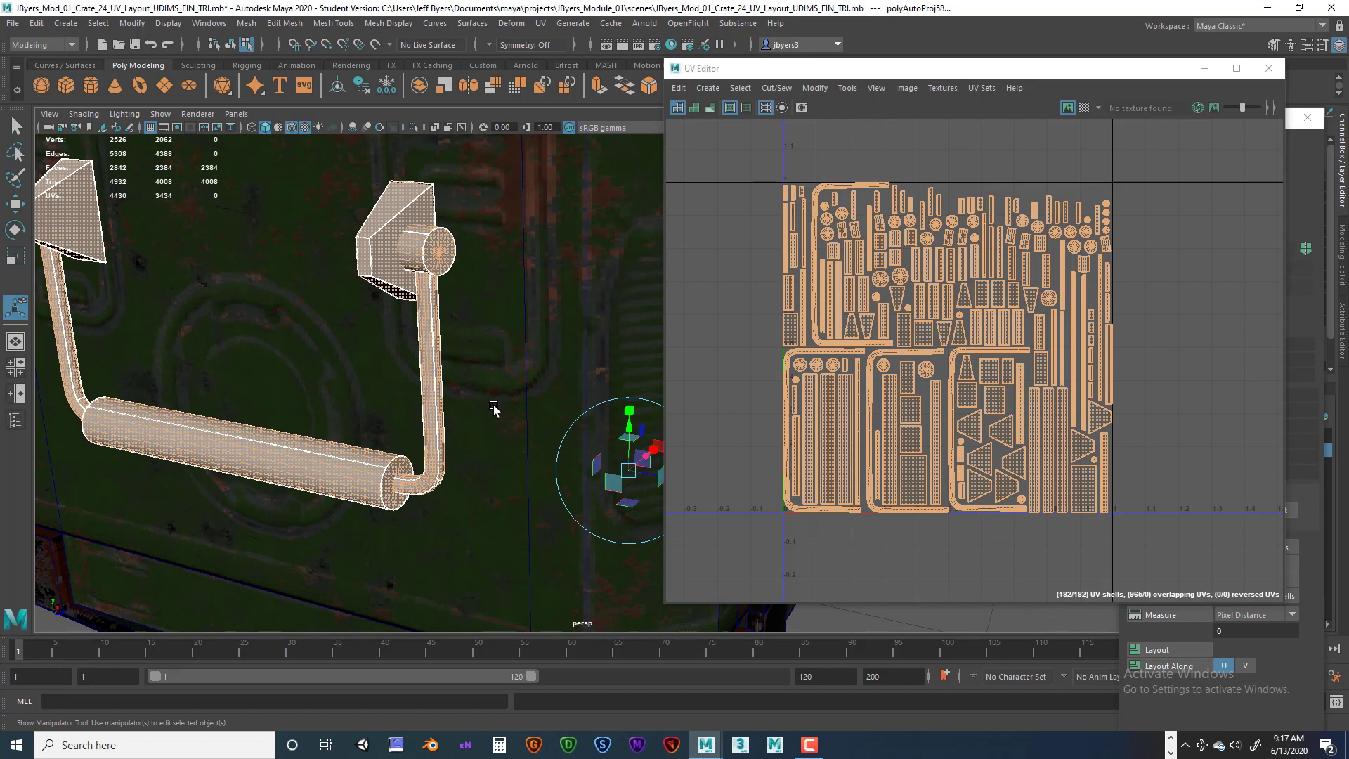
alt+drag(494, 410, 444, 351)
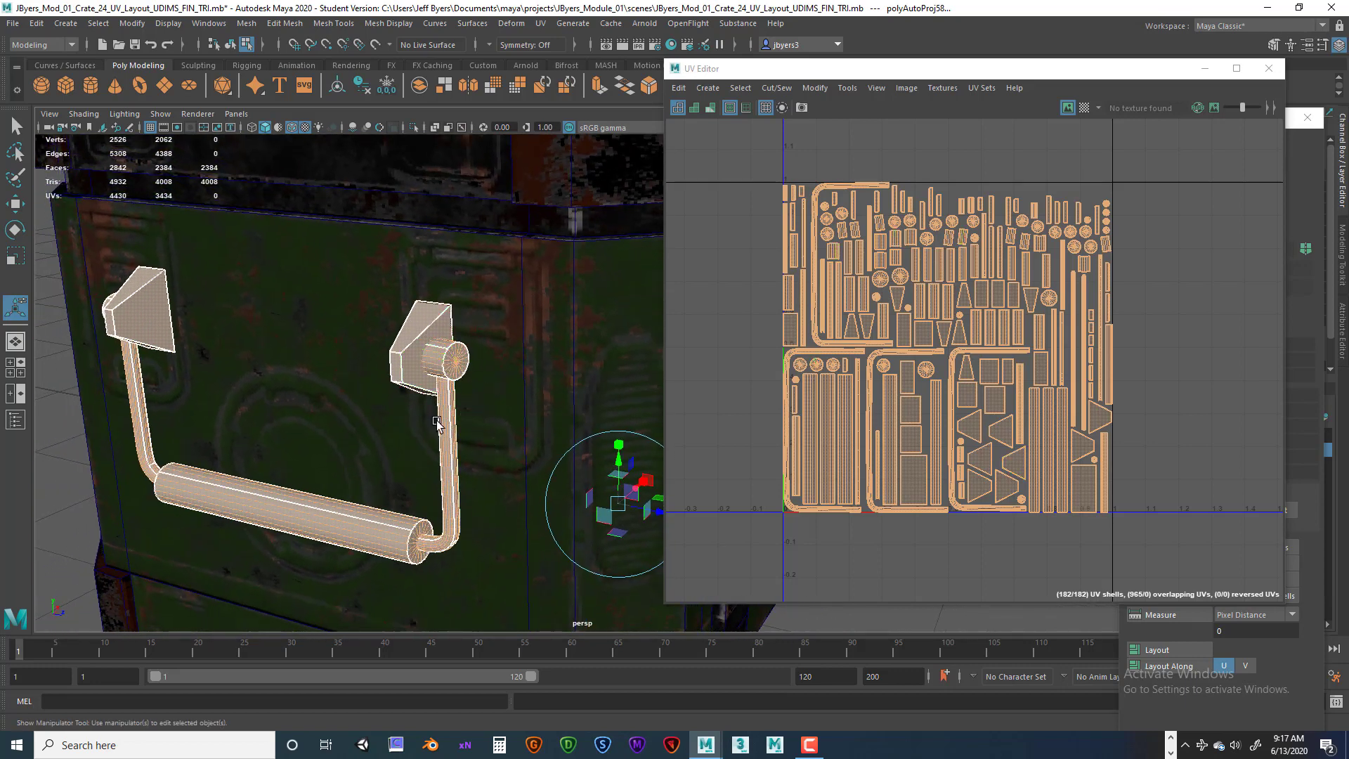
alt+right_drag(487, 430, 344, 427)
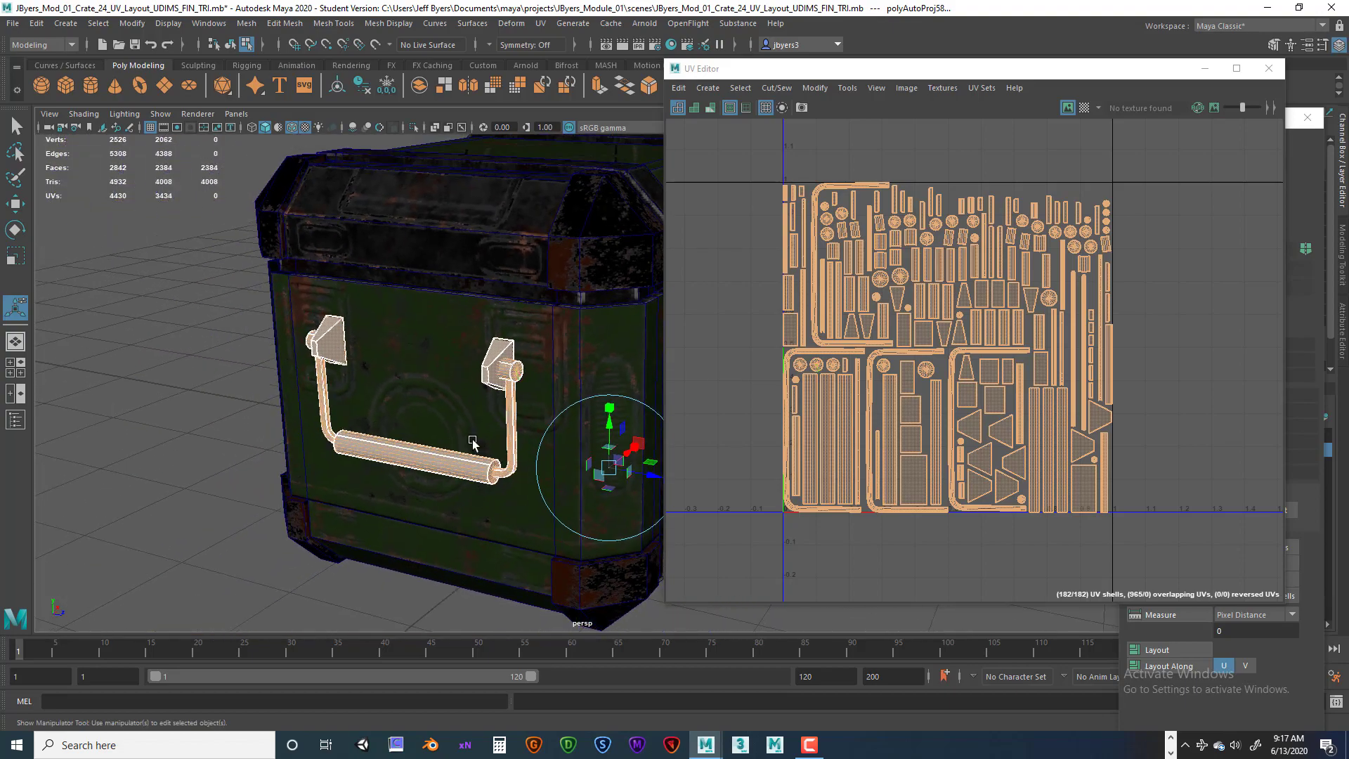
alt+drag(472, 439, 354, 427)
alt+right_drag(418, 441, 380, 446)
alt+middle_drag(430, 420, 387, 469)
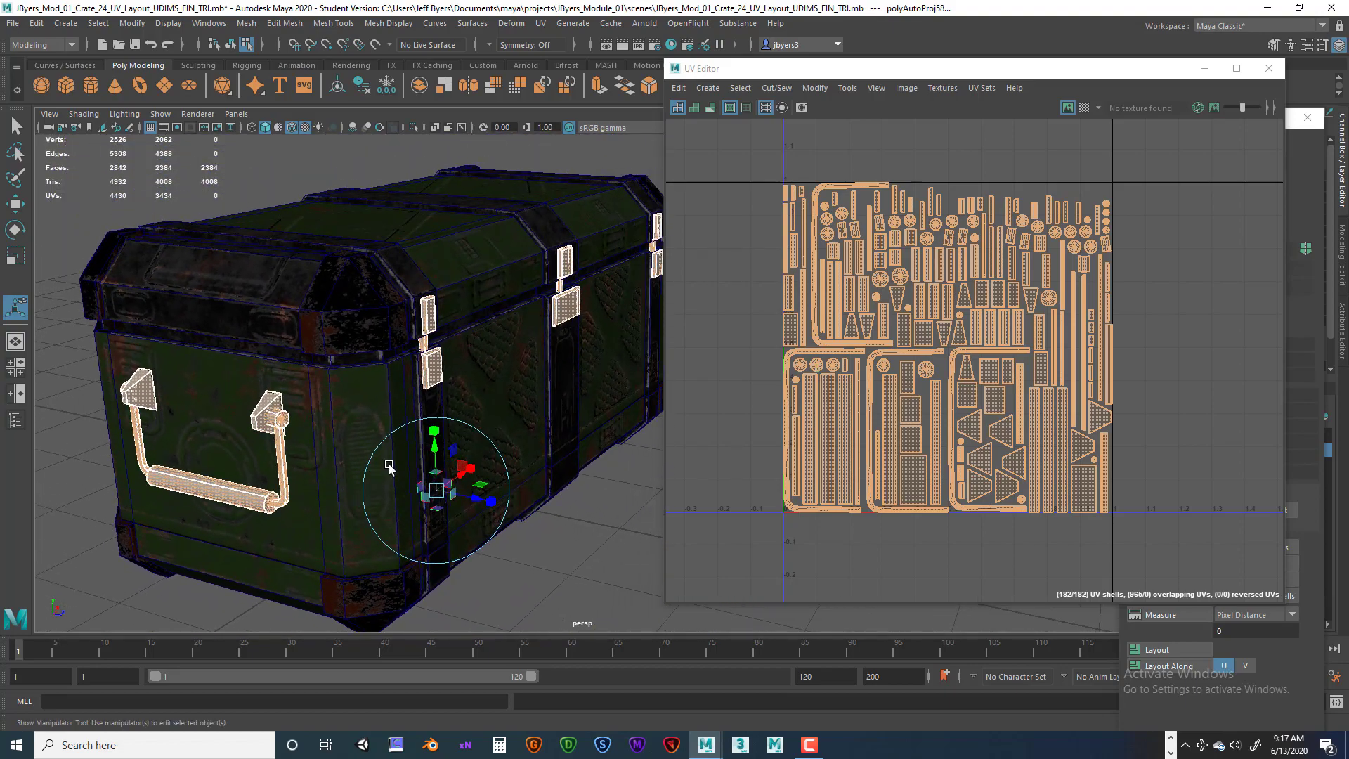
alt+right_drag(332, 456, 412, 453)
alt+middle_drag(259, 430, 309, 442)
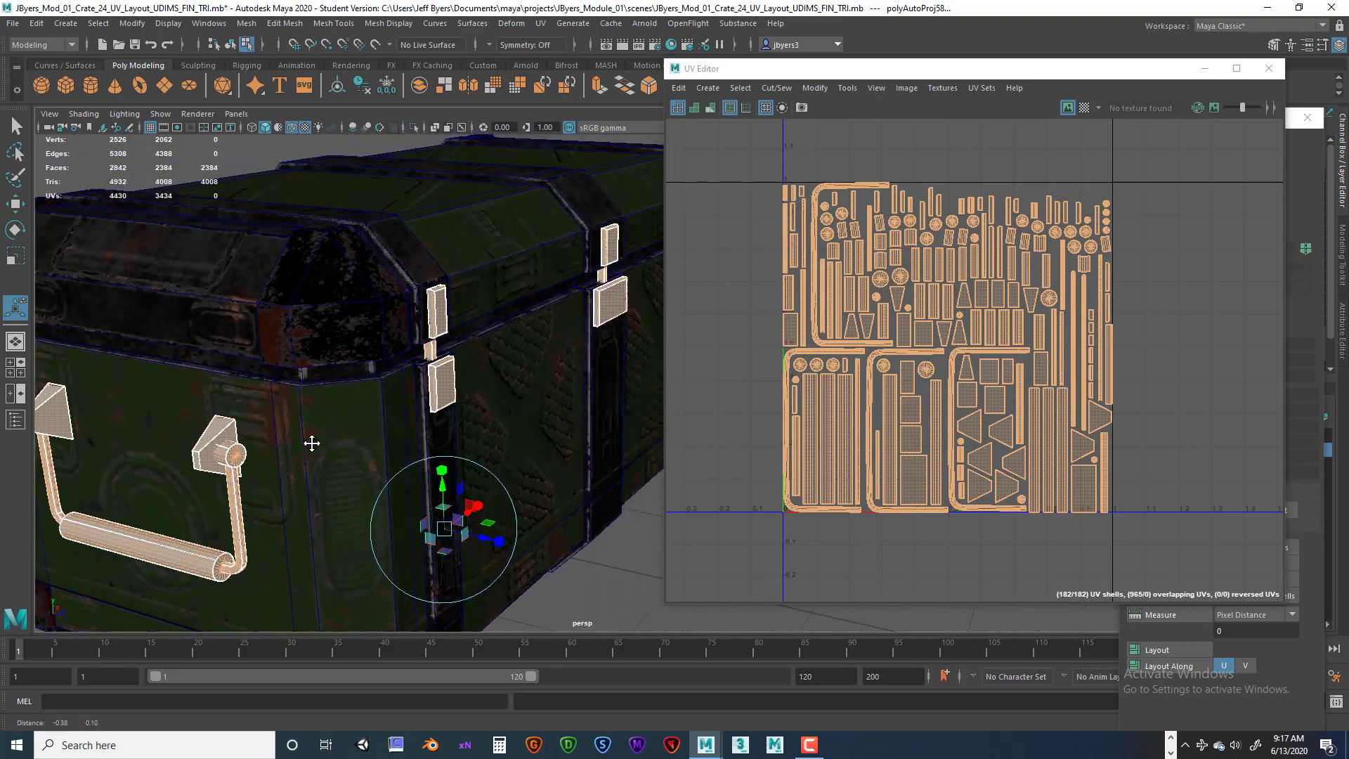
alt+drag(386, 442, 298, 441)
alt+right_drag(394, 446, 501, 446)
alt+drag(415, 429, 320, 423)
alt+middle_drag(279, 414, 284, 471)
alt+right_drag(309, 435, 373, 432)
alt+middle_drag(310, 413, 380, 418)
alt+right_drag(386, 415, 445, 413)
Examine a latch plate's faces and their UV shell up close.
alt+middle_drag(309, 427, 386, 463)
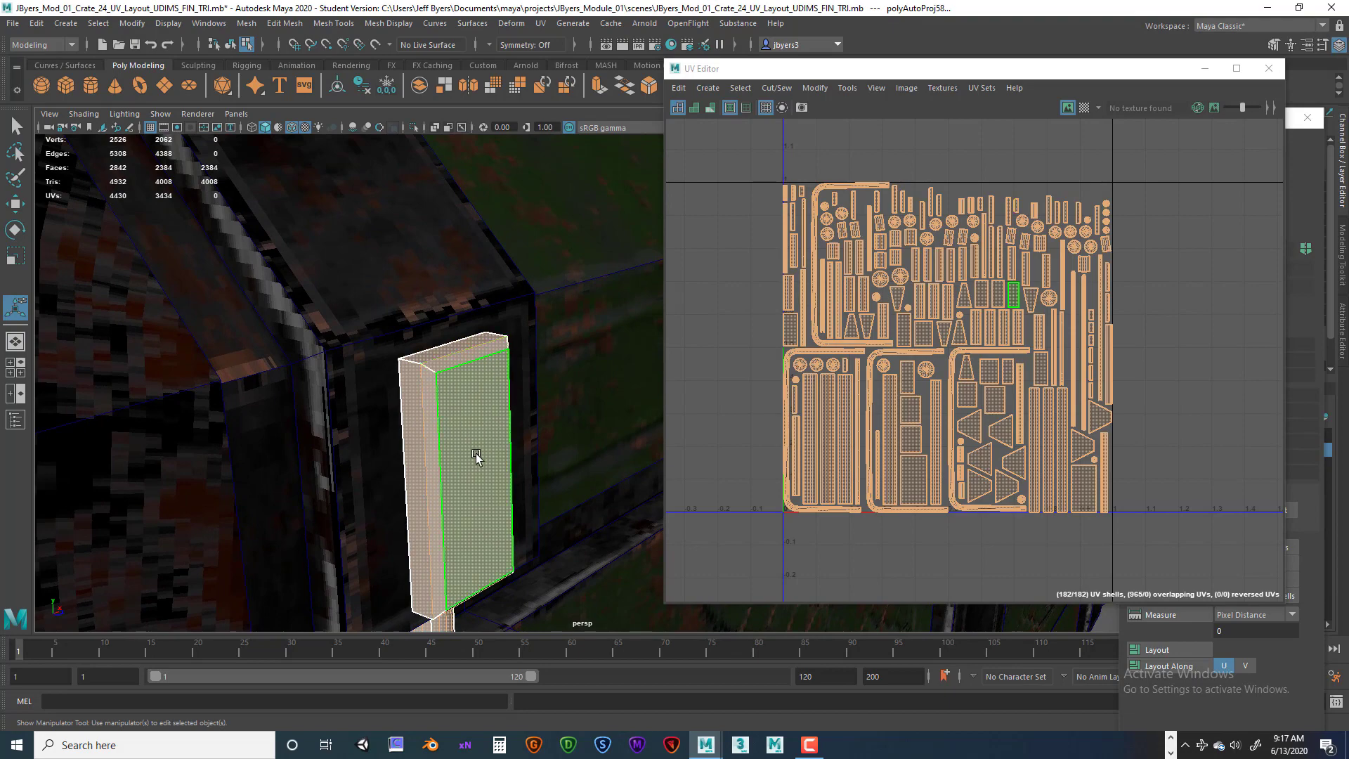
alt+right_drag(475, 476, 469, 473)
alt+middle_drag(469, 473, 432, 421)
alt+right_drag(446, 433, 269, 449)
alt+middle_drag(458, 493, 393, 374)
alt+right_drag(394, 463, 242, 471)
alt+drag(200, 468, 283, 475)
alt+middle_drag(379, 472, 196, 485)
alt+drag(349, 500, 314, 515)
alt+middle_drag(322, 512, 376, 521)
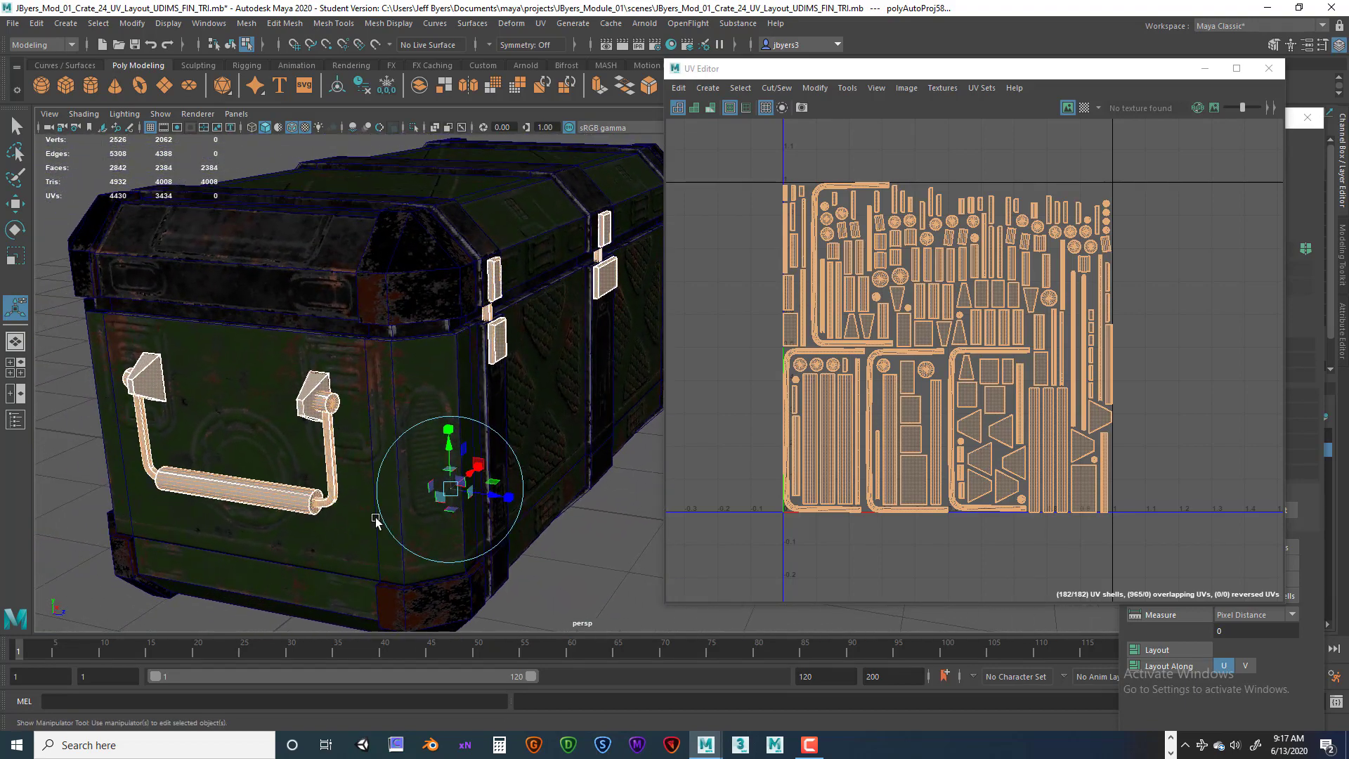
alt+right_drag(385, 525, 370, 524)
alt+middle_drag(347, 514, 344, 489)
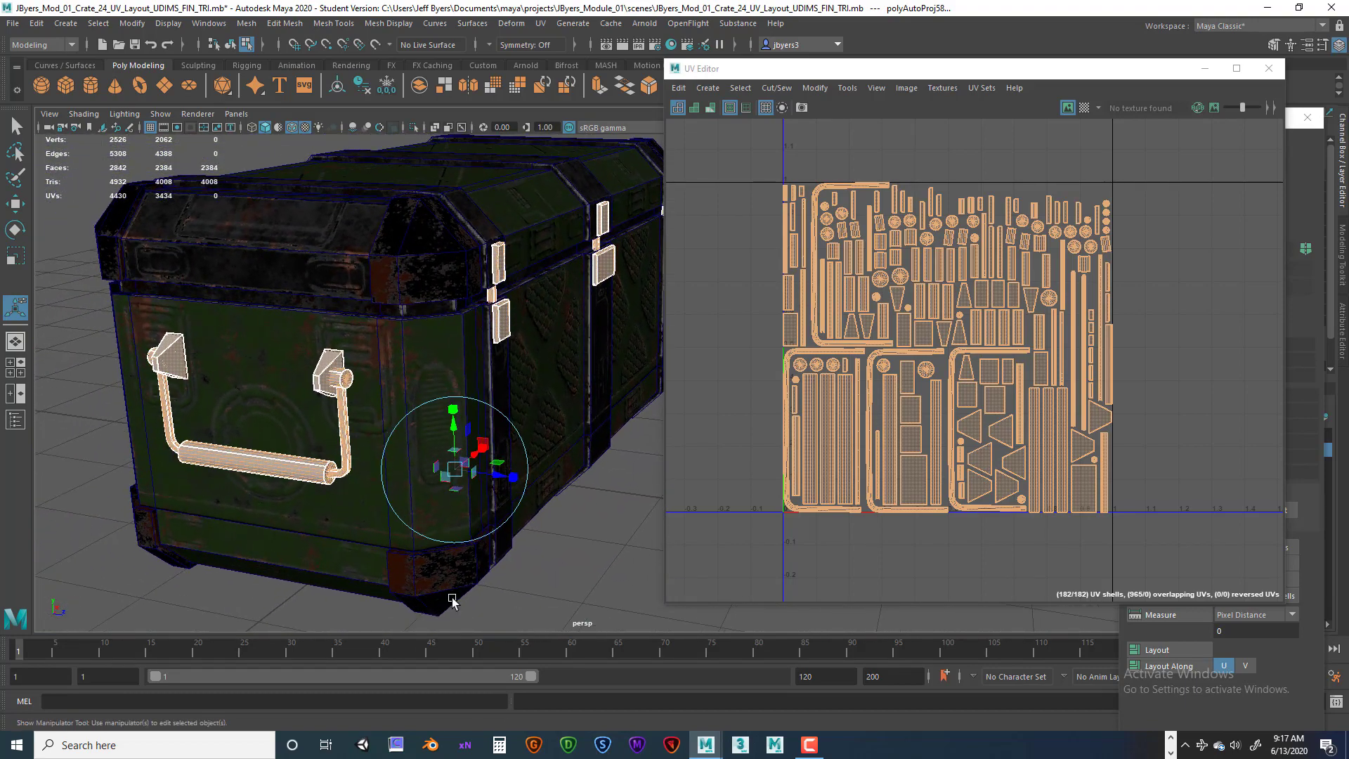
Examine the handle's grip and mounting bracket again in the viewport.
click(245, 461)
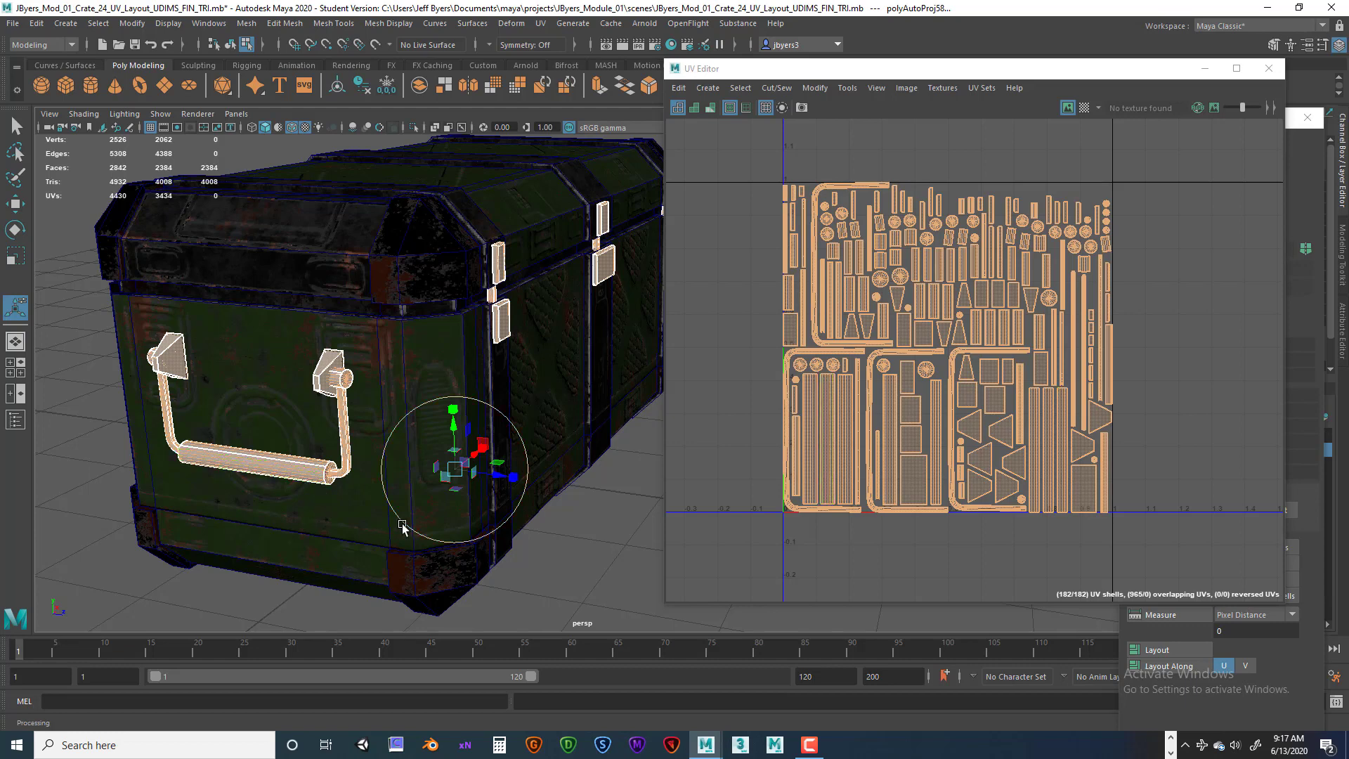
alt+drag(321, 505, 315, 430)
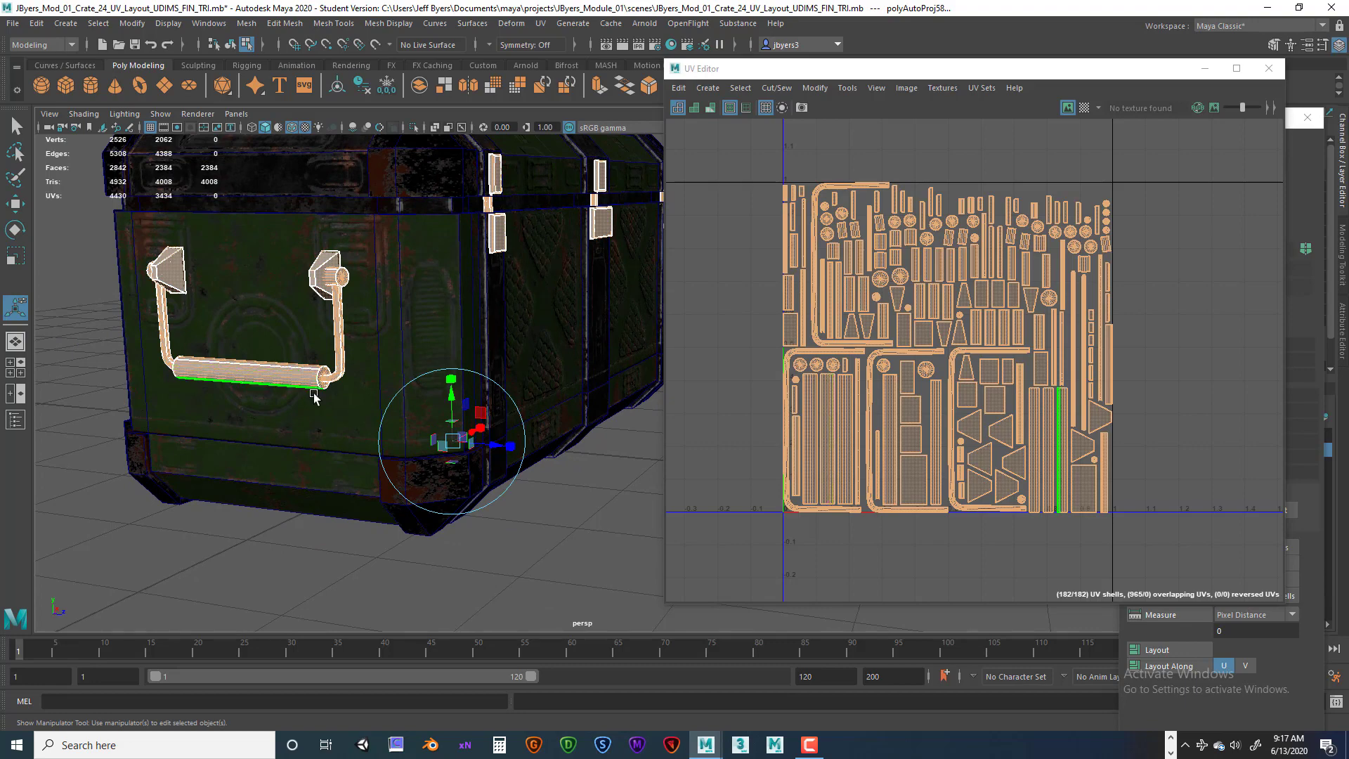
scroll(314, 396, up, 5)
alt+middle_drag(186, 396, 304, 399)
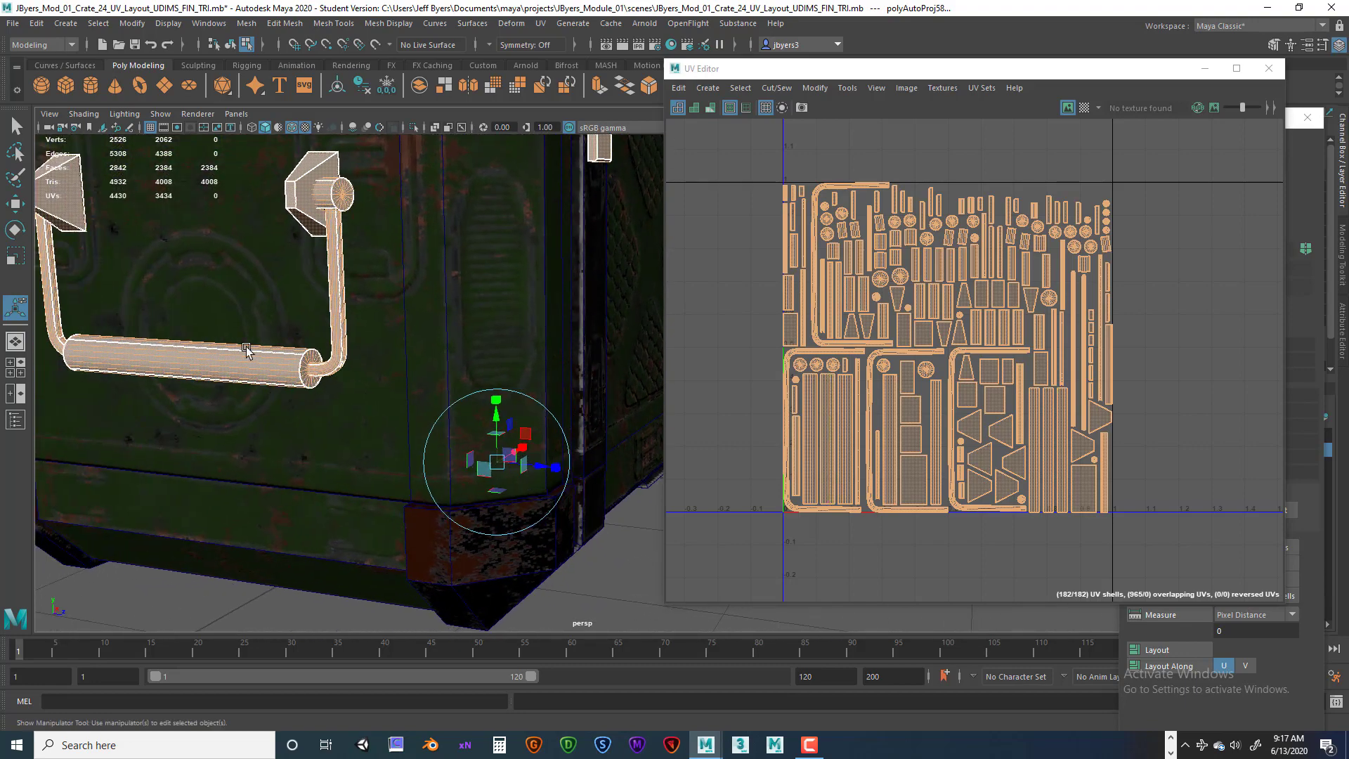
mouse_move(325, 422)
alt+mouse_down()
mouse_move(332, 414)
mouse_move(325, 422)
alt+mouse_up()
alt+right_drag(321, 416, 266, 416)
alt+middle_drag(266, 416, 298, 446)
alt+right_drag(340, 440, 275, 422)
alt+middle_drag(276, 422, 352, 452)
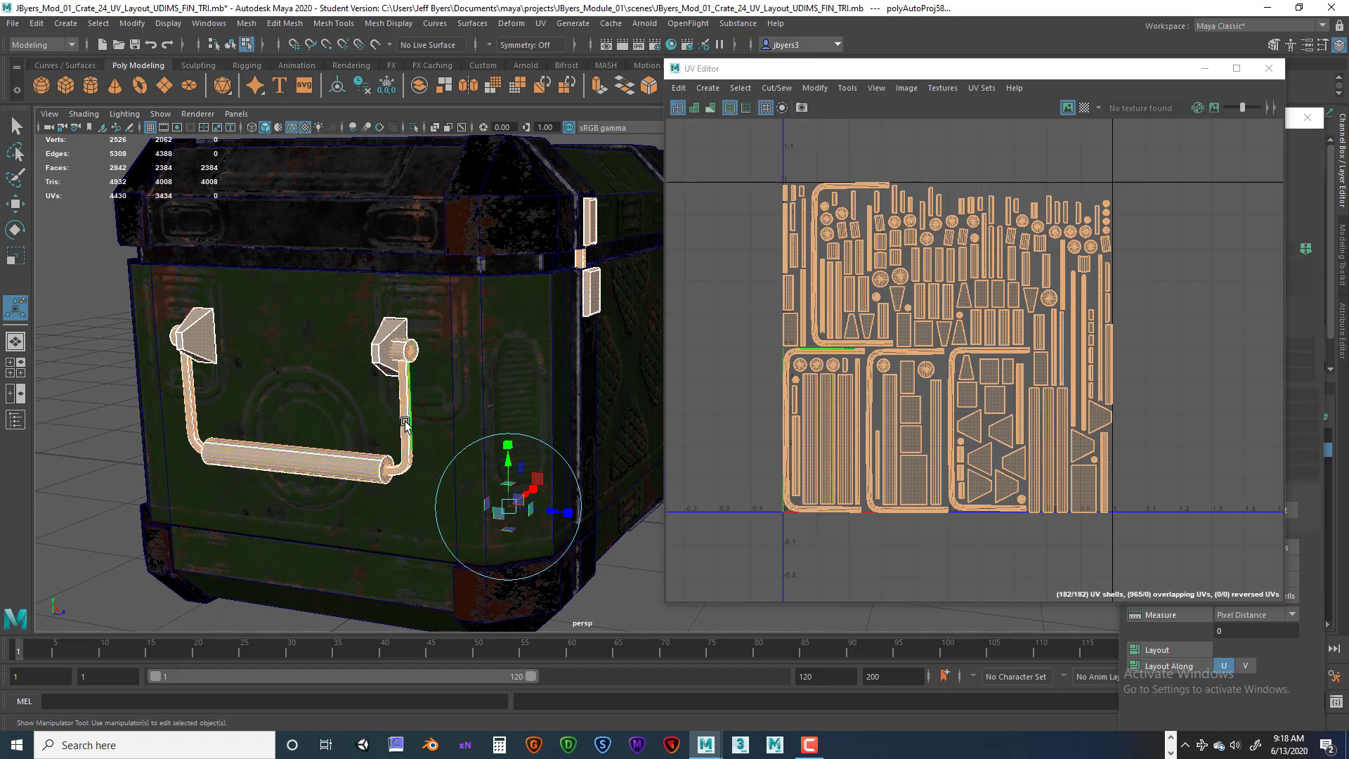
Select the handle mesh and locate its bent arm shells in the UV layout.
right_click(397, 355)
right_drag(878, 323, 829, 309)
click(402, 351)
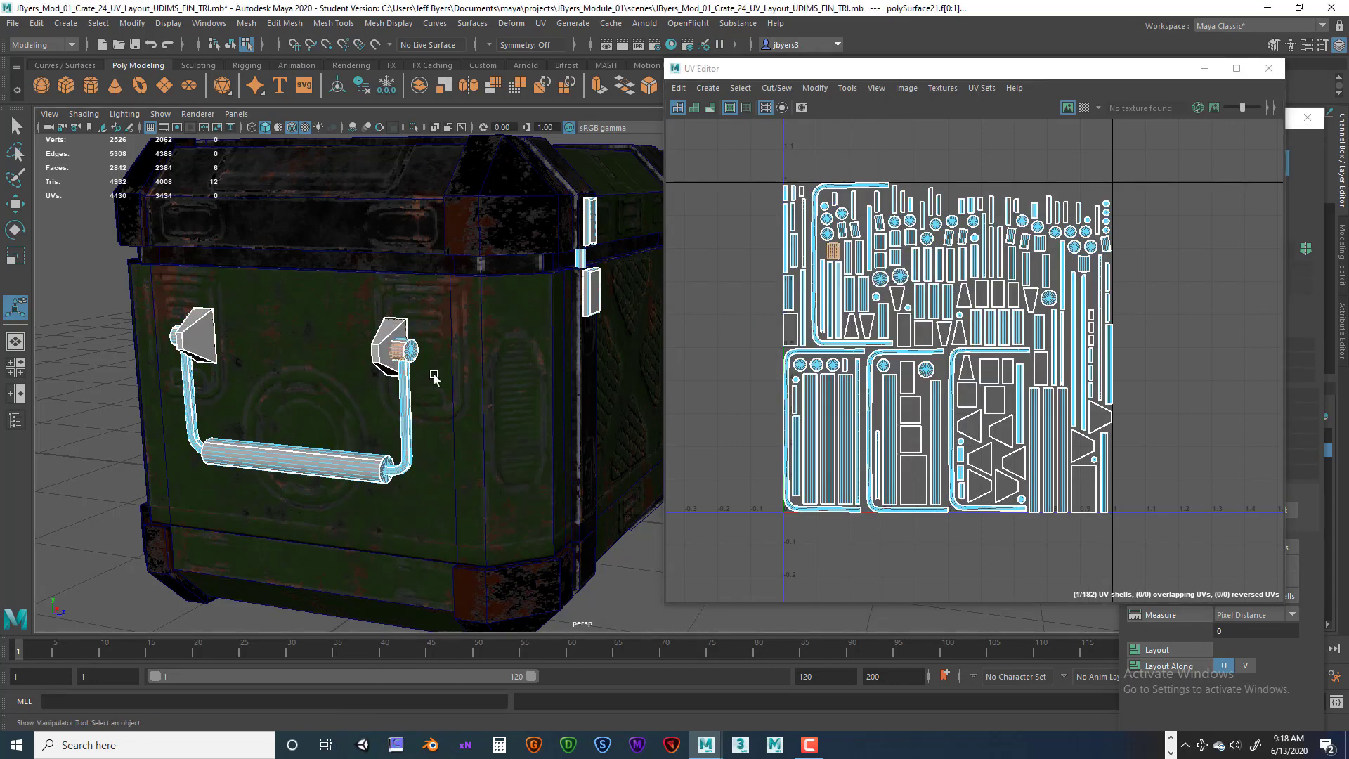
scroll(797, 304, up, 3)
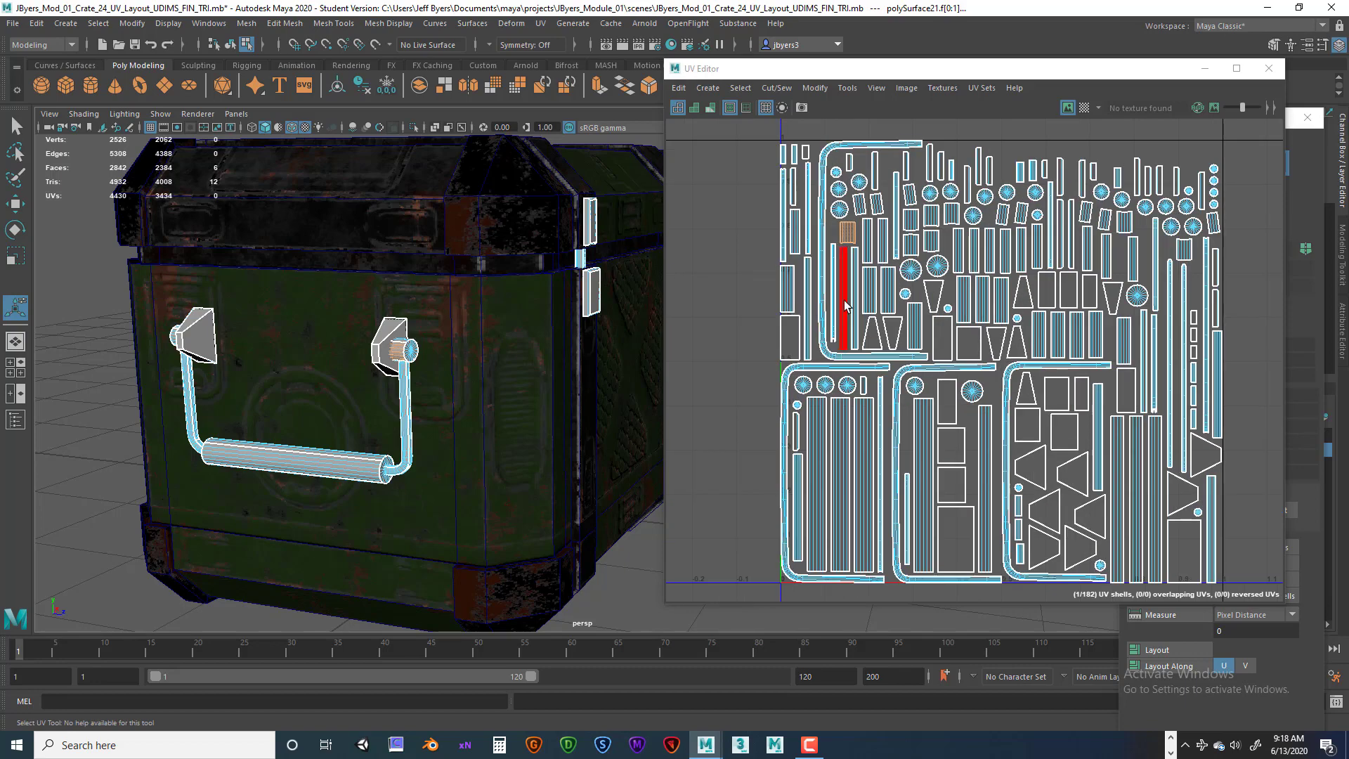
click(848, 232)
alt+middle_drag(821, 264, 806, 302)
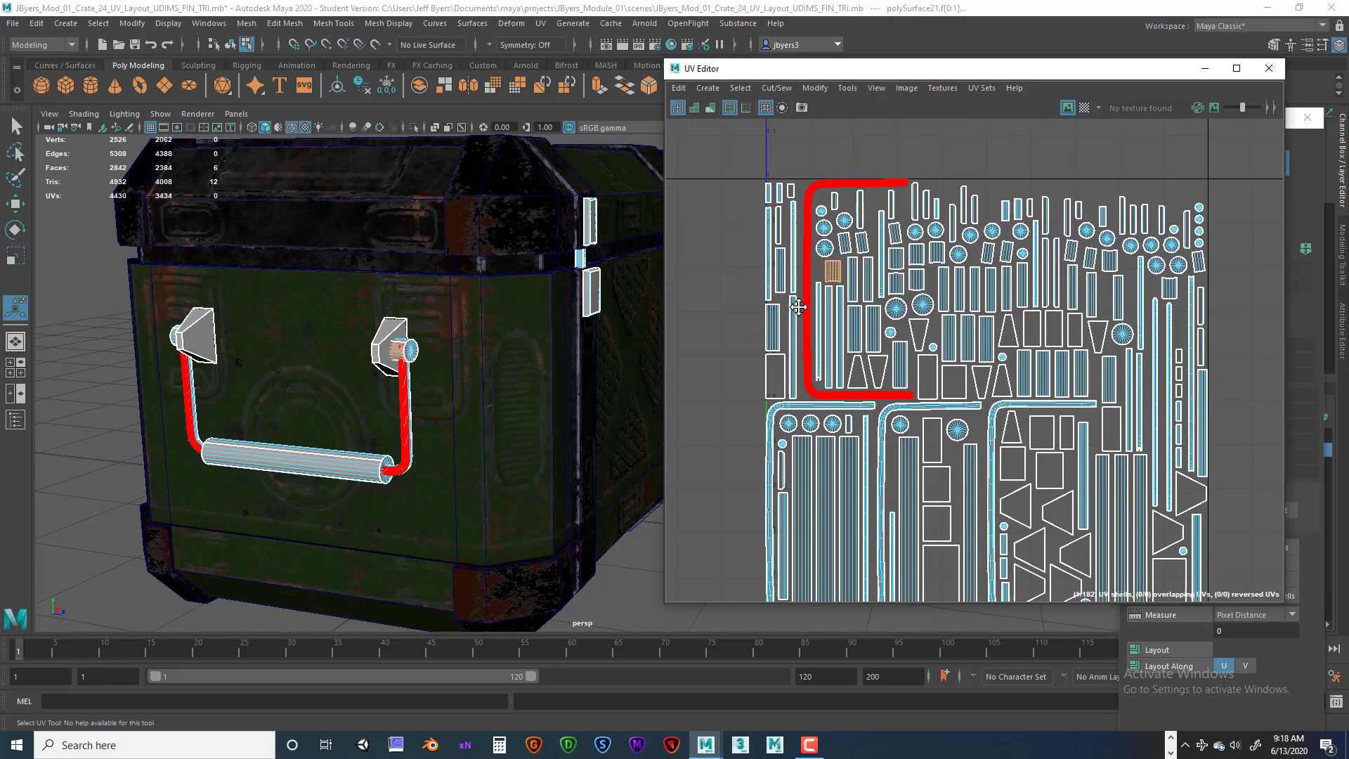
alt+right_drag(808, 301, 1003, 272)
alt+middle_drag(913, 251, 875, 211)
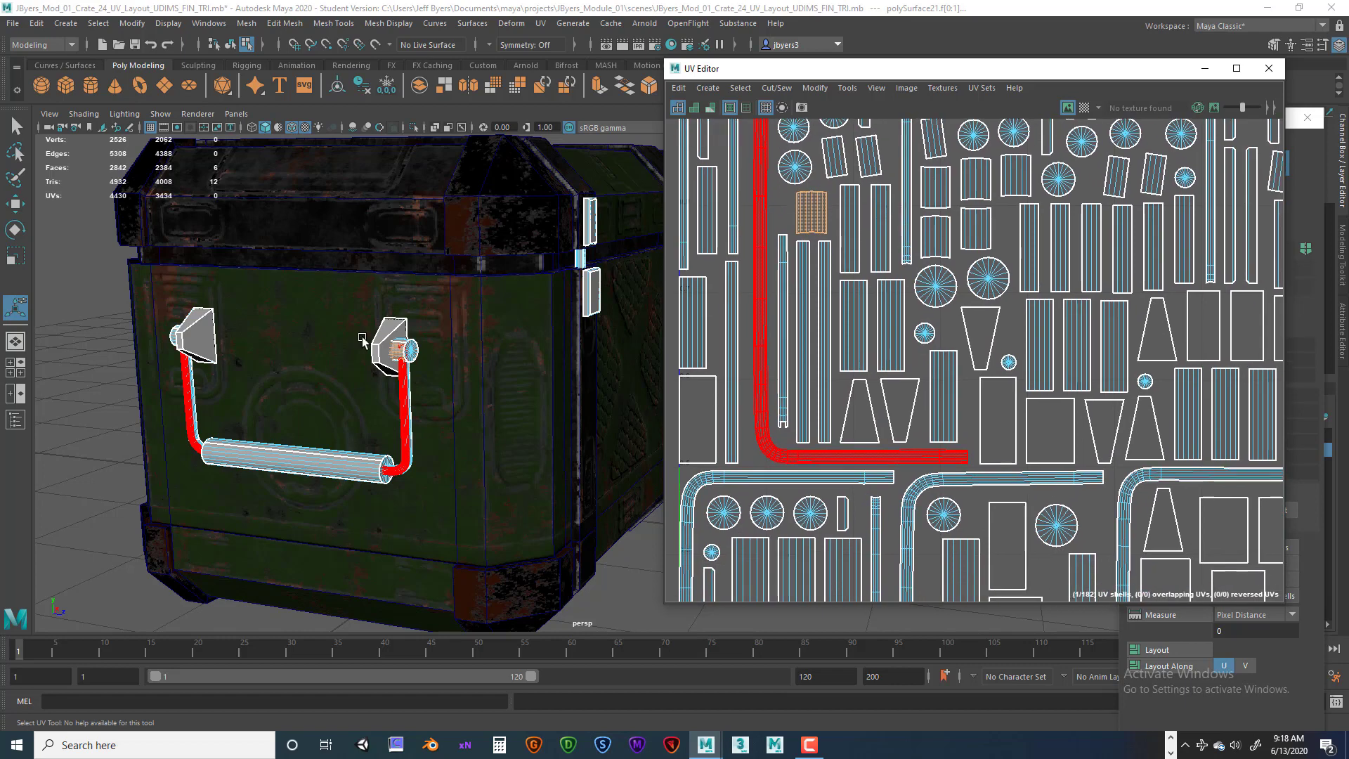
Select the small bracket shell of the handle's mount and straighten it with Orient Shells.
scroll(443, 352, up, 5)
alt+middle_drag(402, 328, 392, 337)
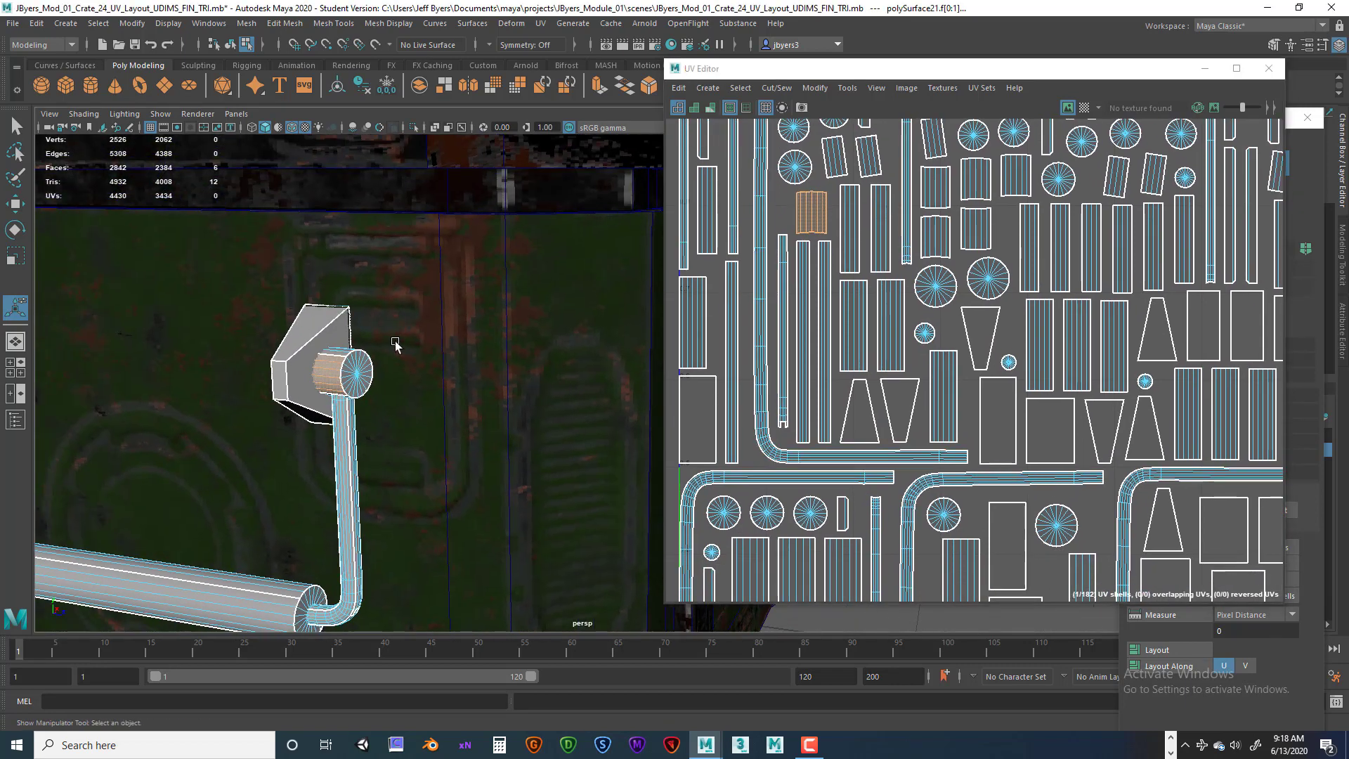
click(353, 350)
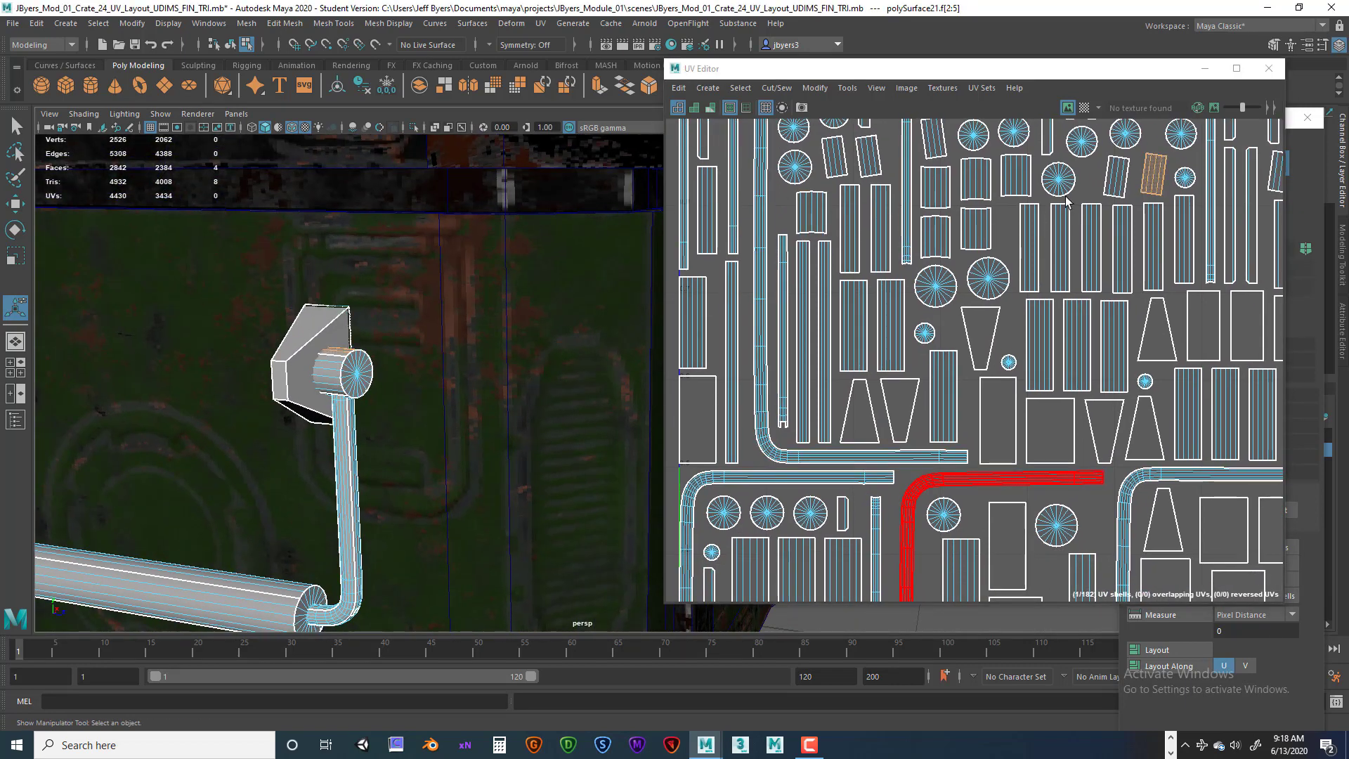
scroll(1062, 218, down, 2)
alt+middle_drag(1120, 211, 1050, 317)
click(1056, 285)
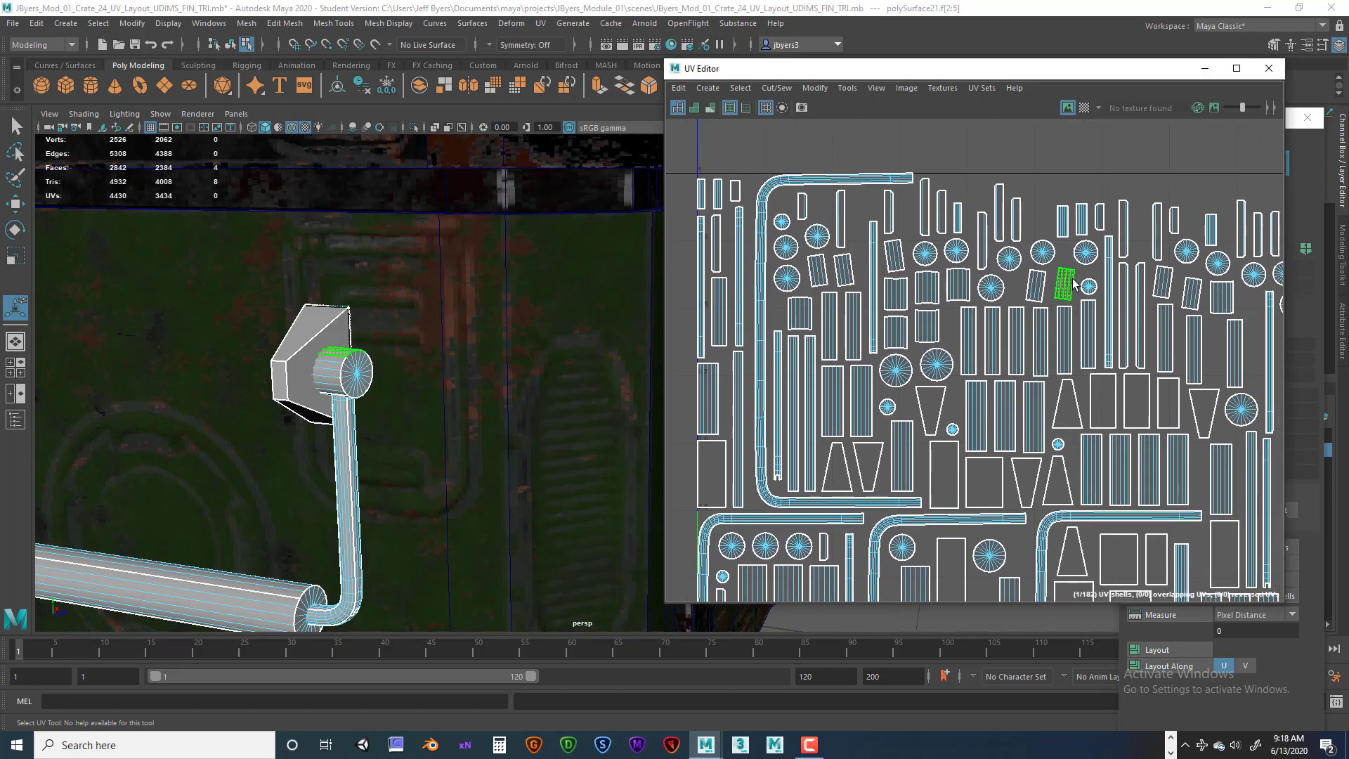
click(1039, 288)
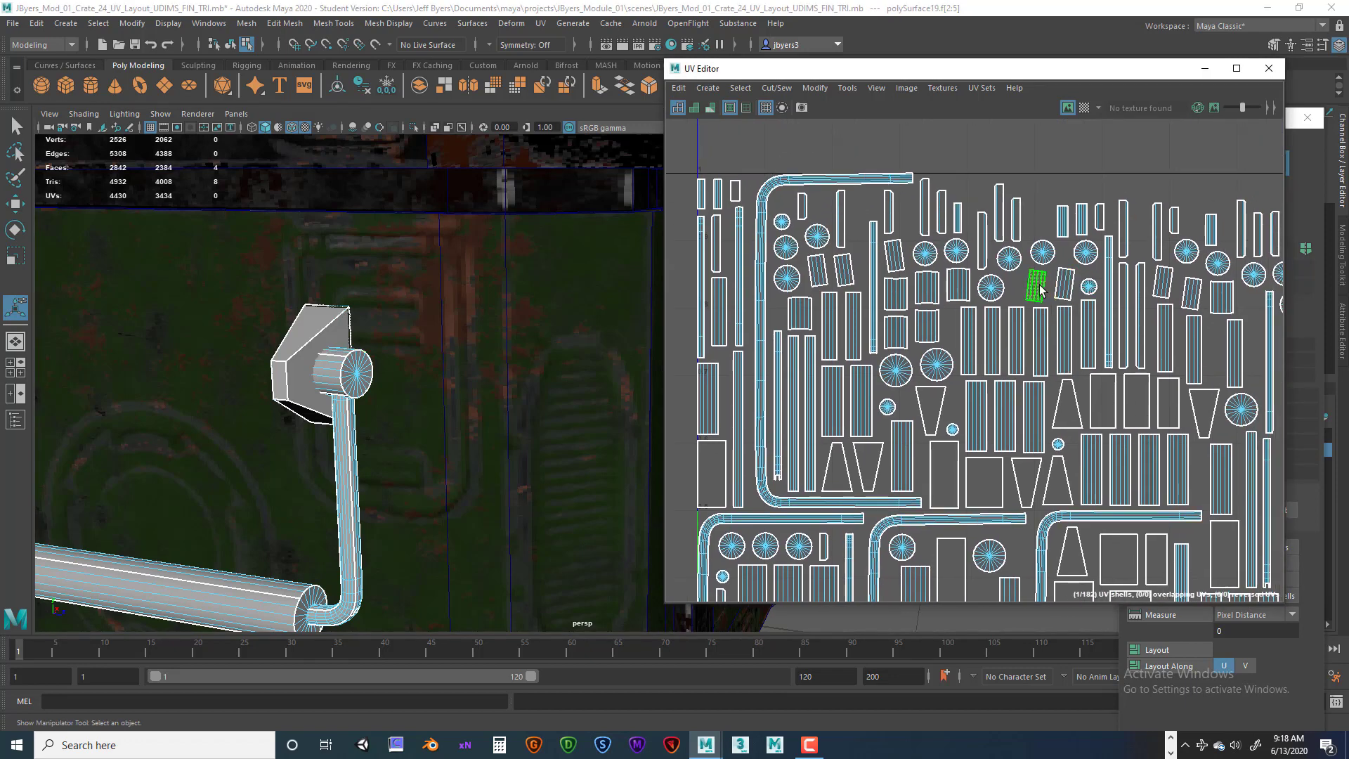
key(e)
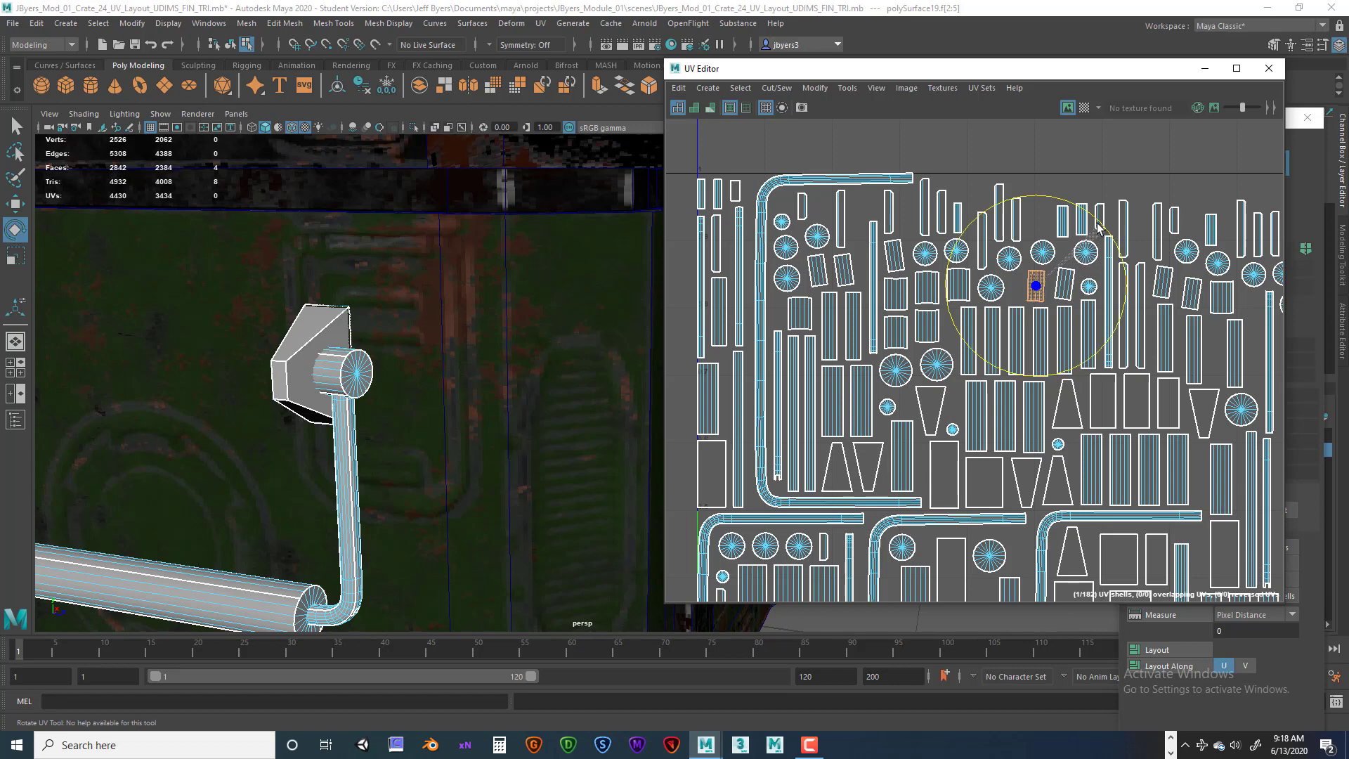
drag(1065, 76, 739, 83)
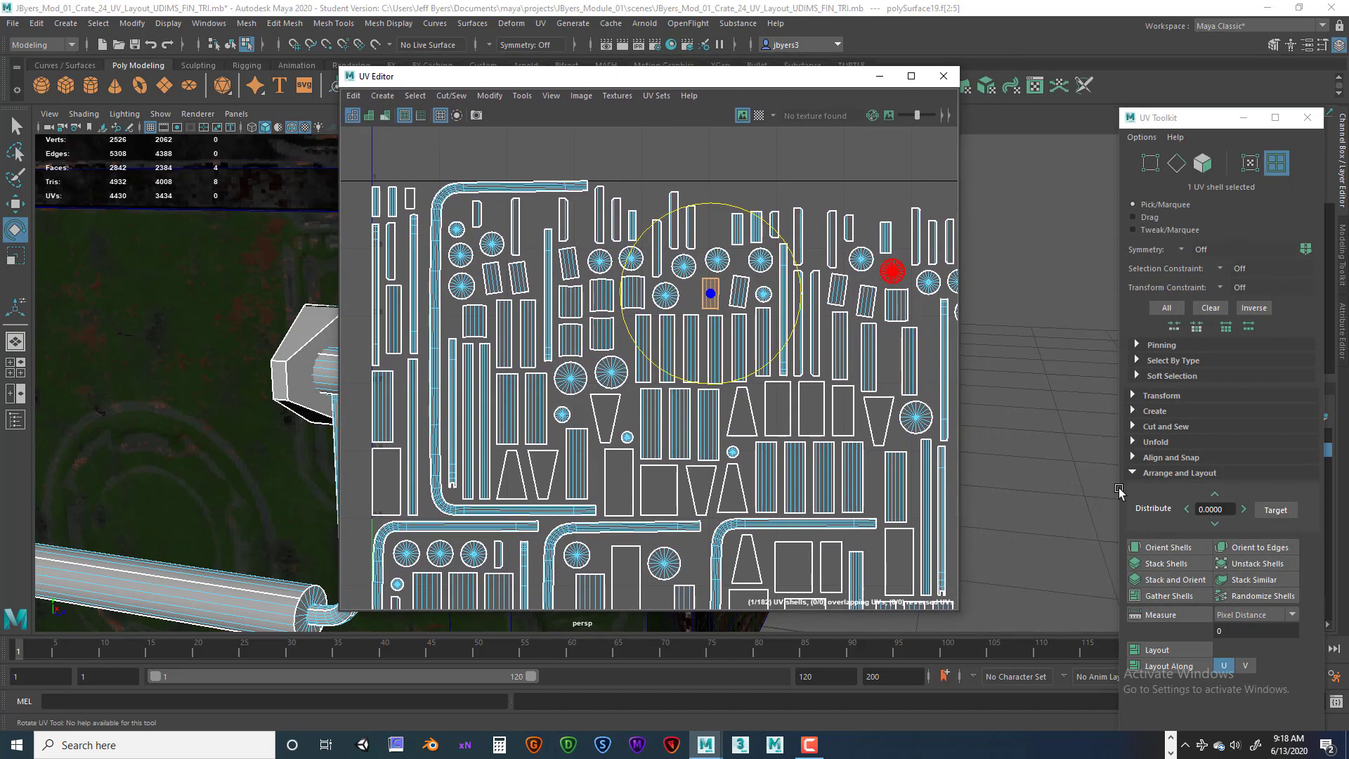
click(1167, 547)
Straighten four more small rectangular bracket shells with Orient Shells, then clear the selection.
click(741, 300)
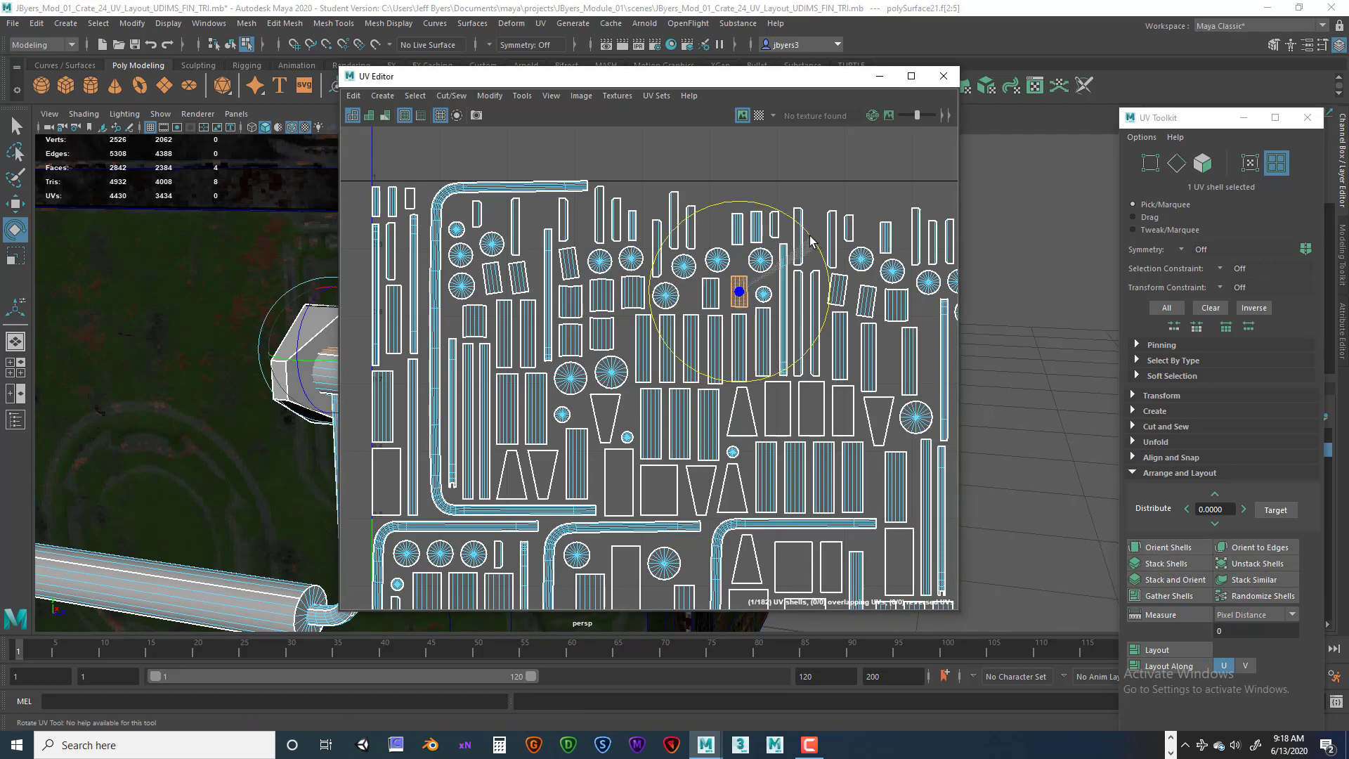
click(1169, 551)
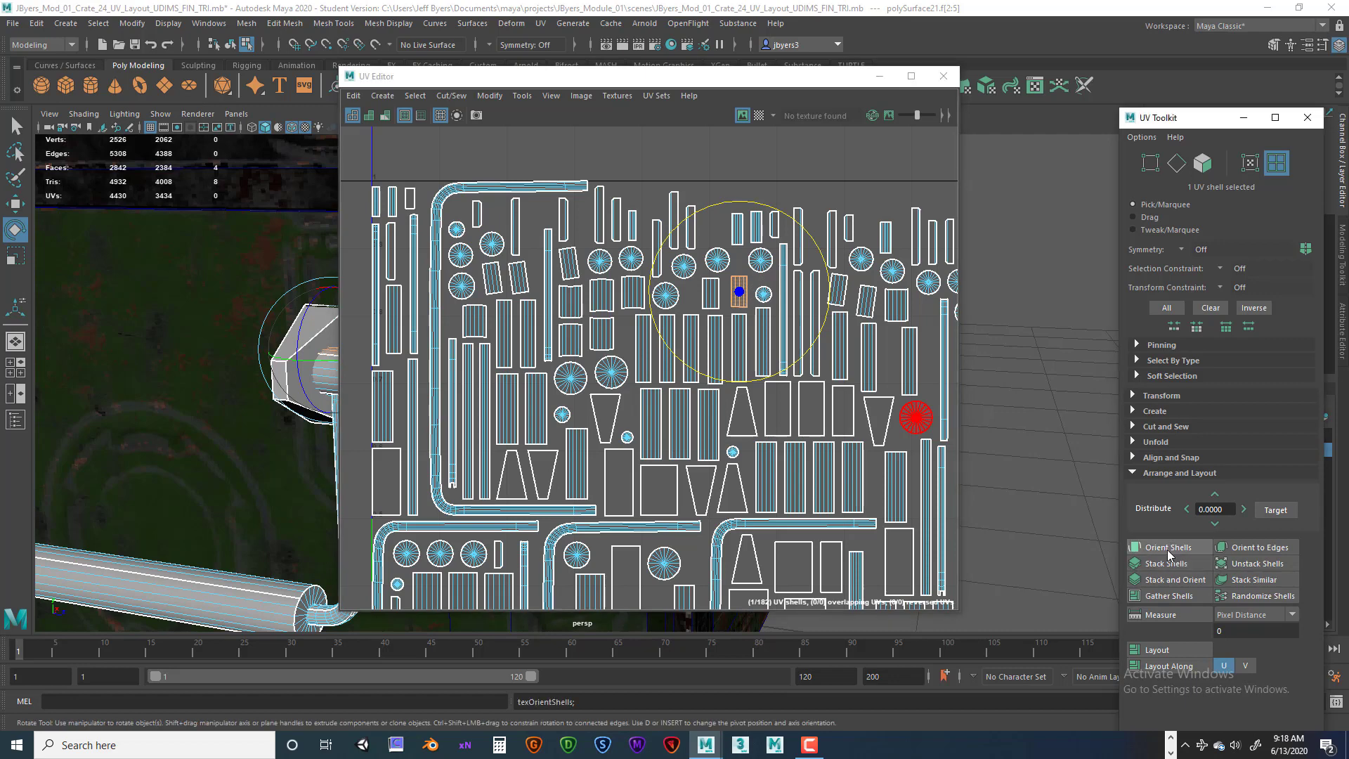
click(837, 289)
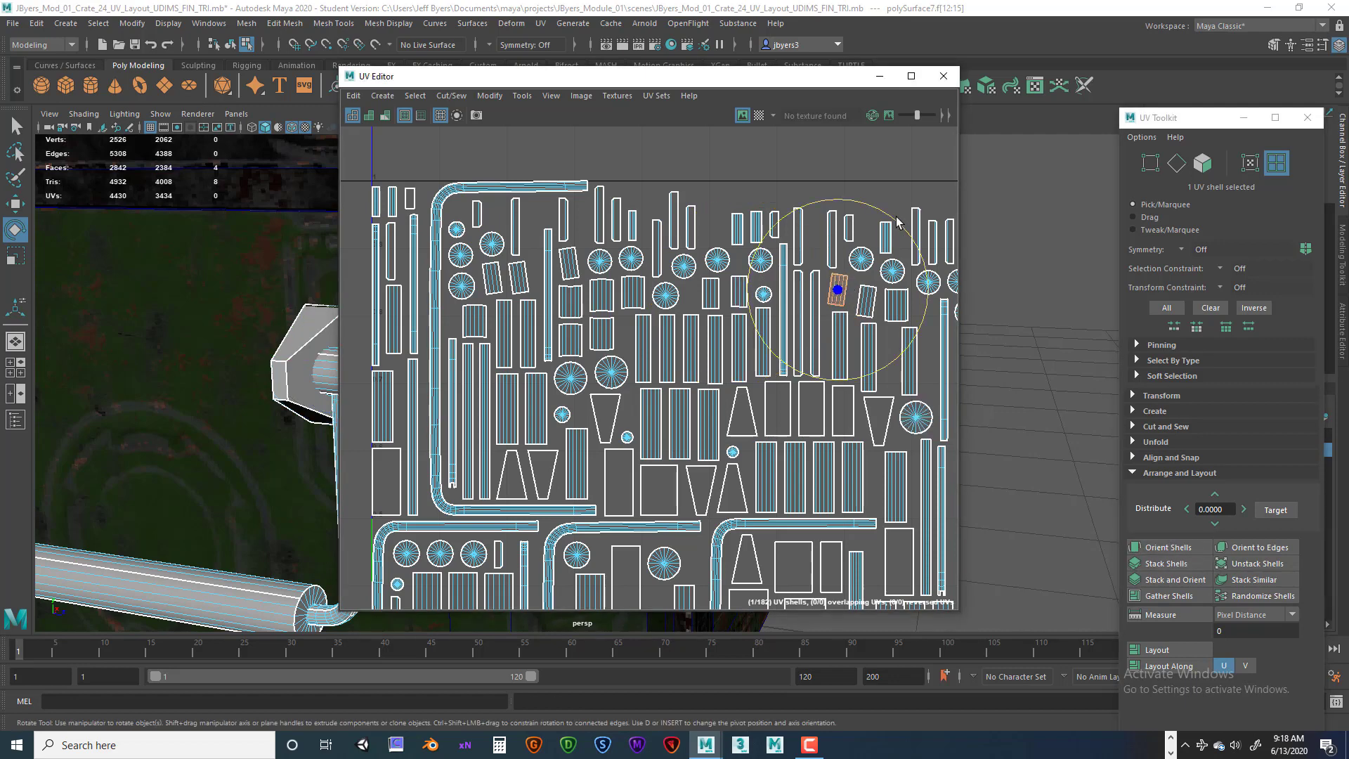
click(1166, 552)
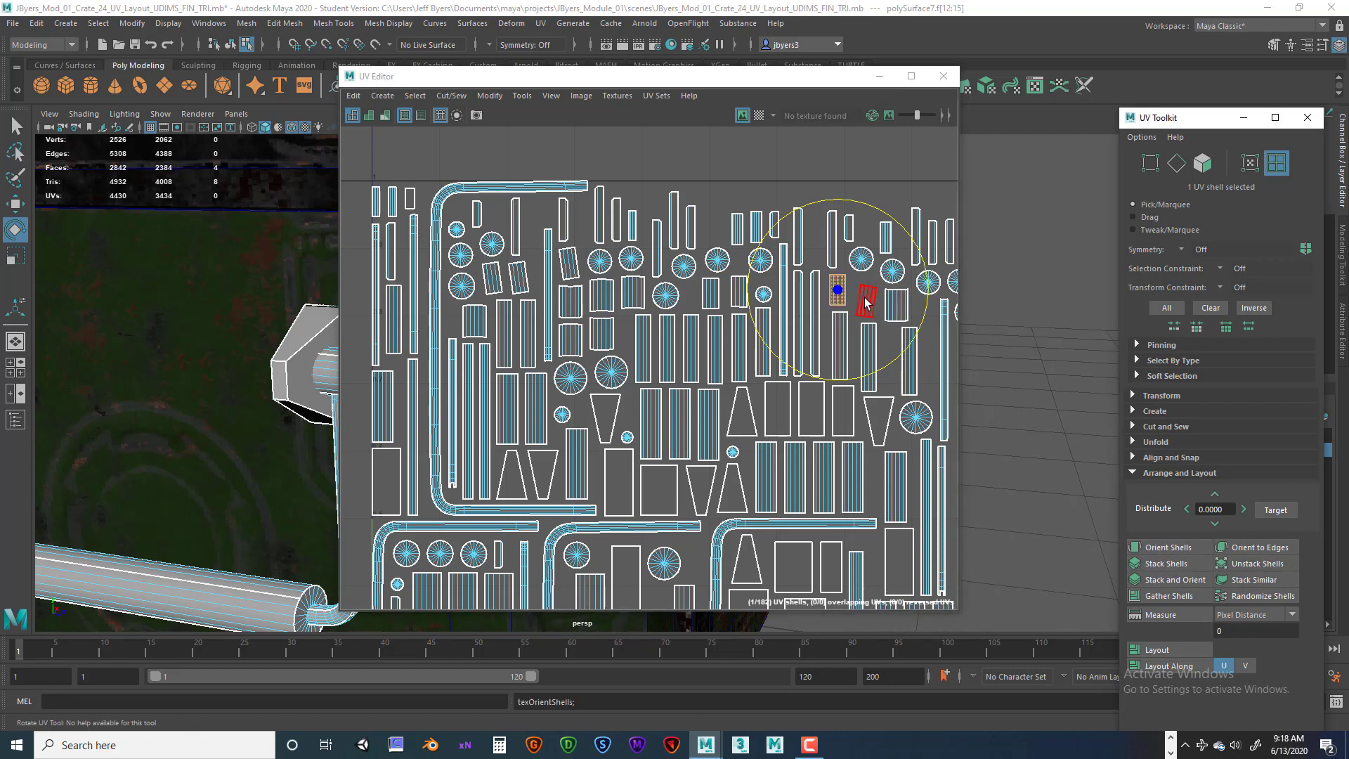
click(866, 301)
drag(918, 229, 901, 226)
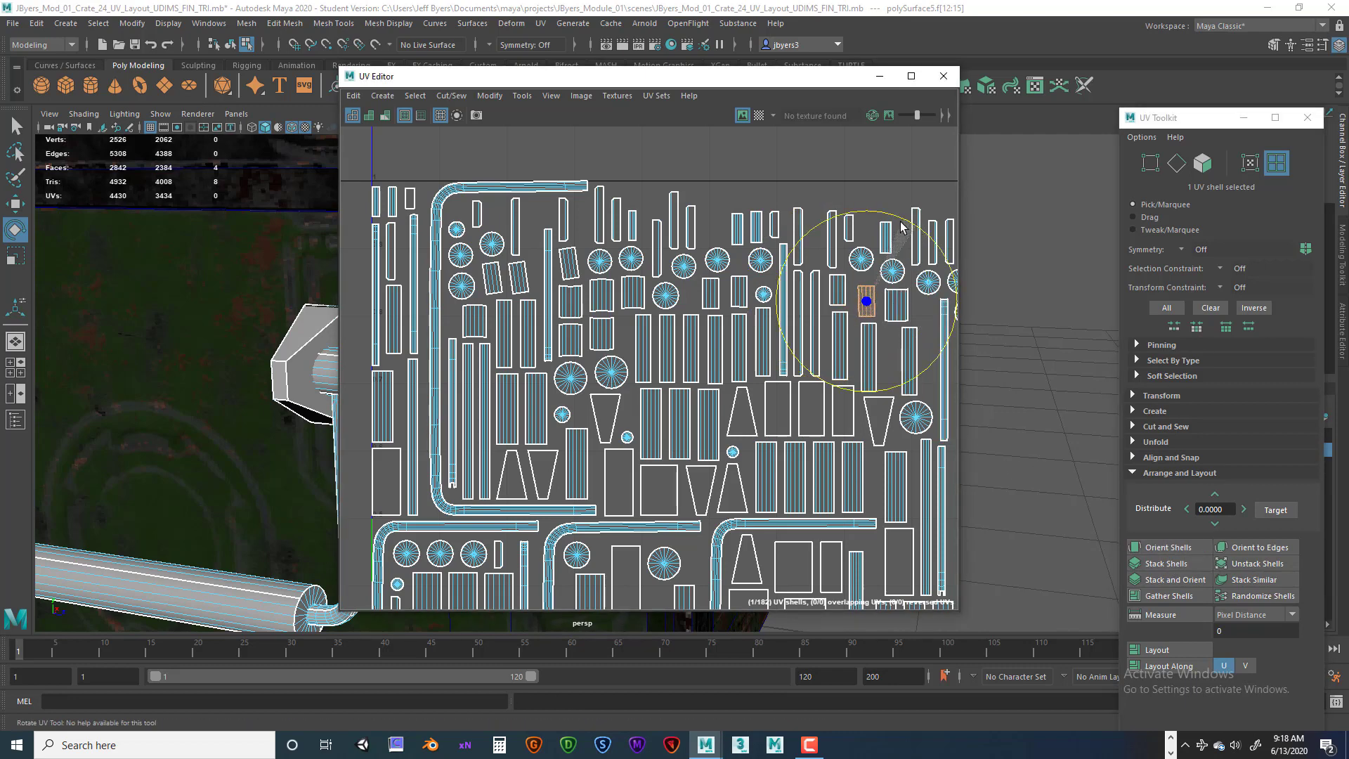
click(1166, 548)
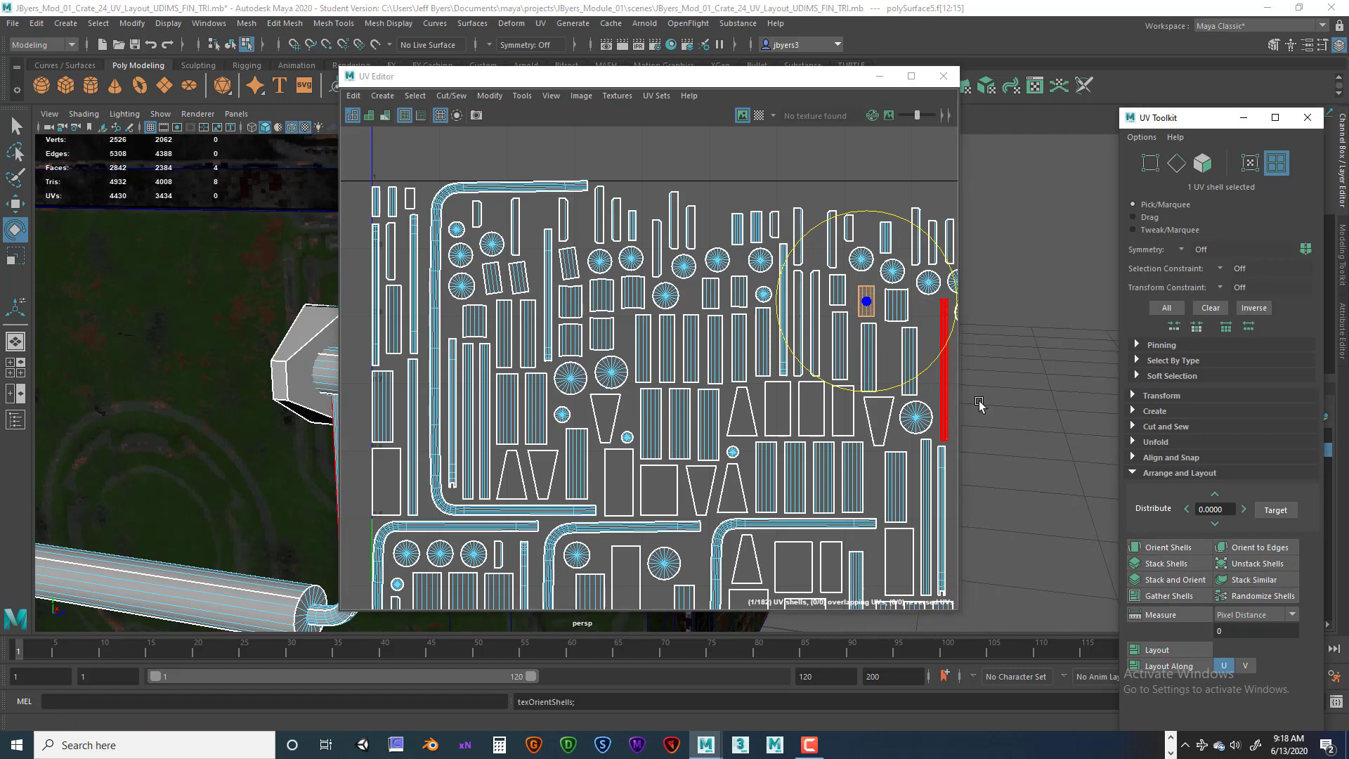
click(536, 278)
mouse_move(552, 201)
mouse_down()
mouse_move(570, 211)
mouse_move(567, 197)
mouse_up()
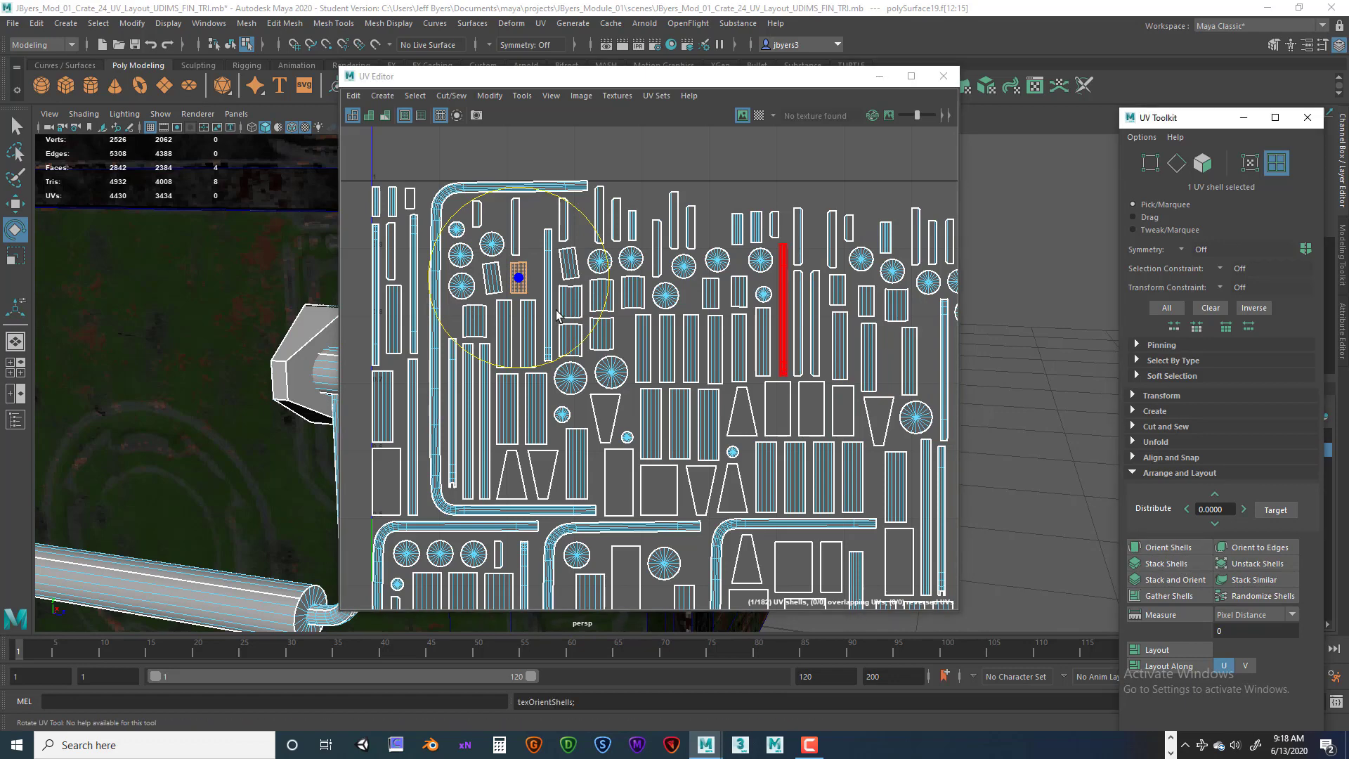
click(492, 278)
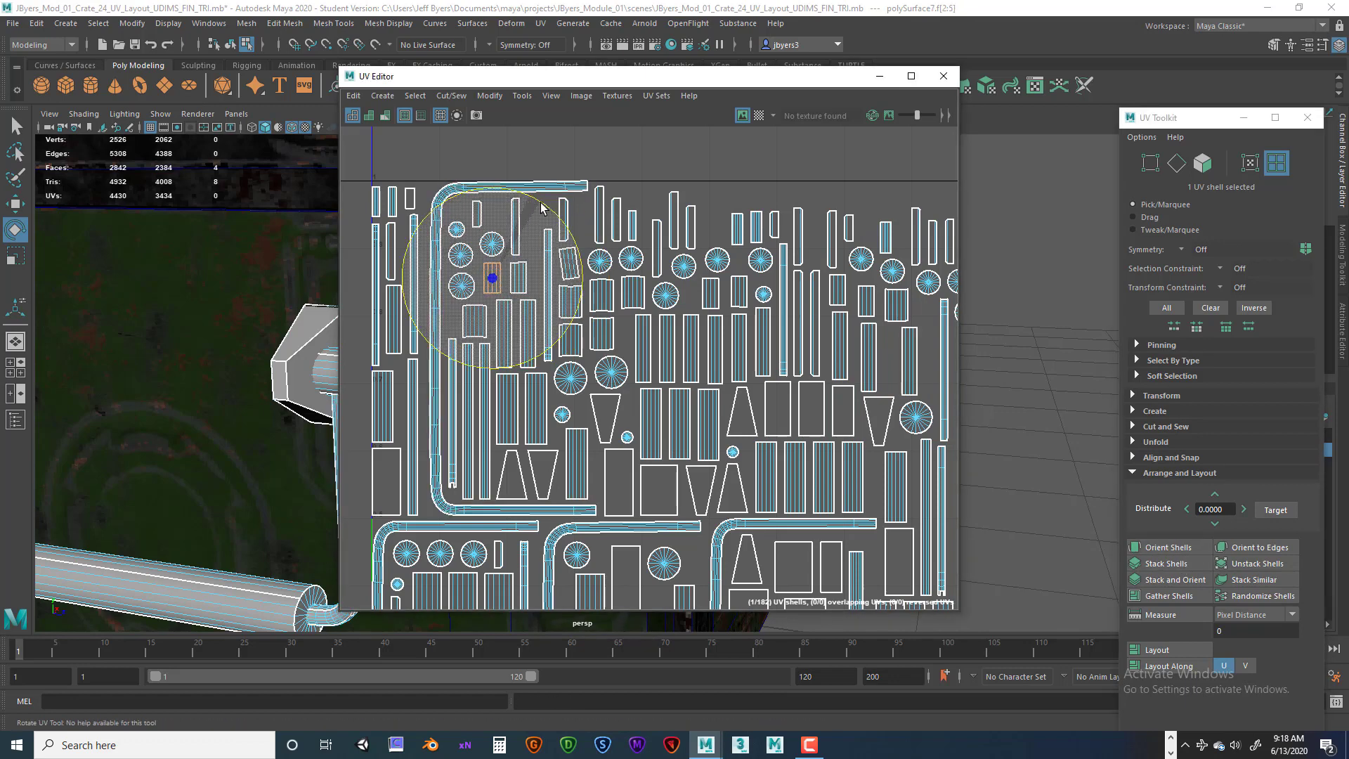
click(1164, 546)
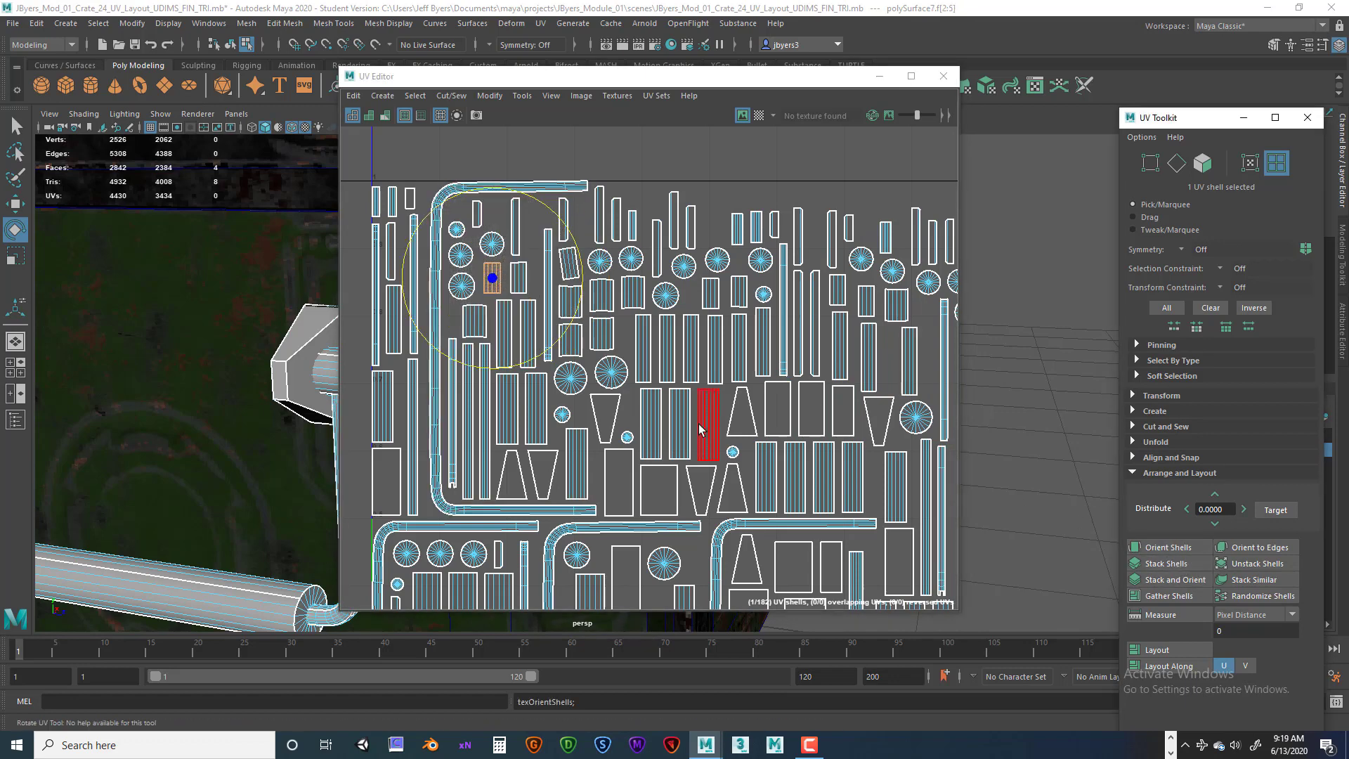
click(690, 175)
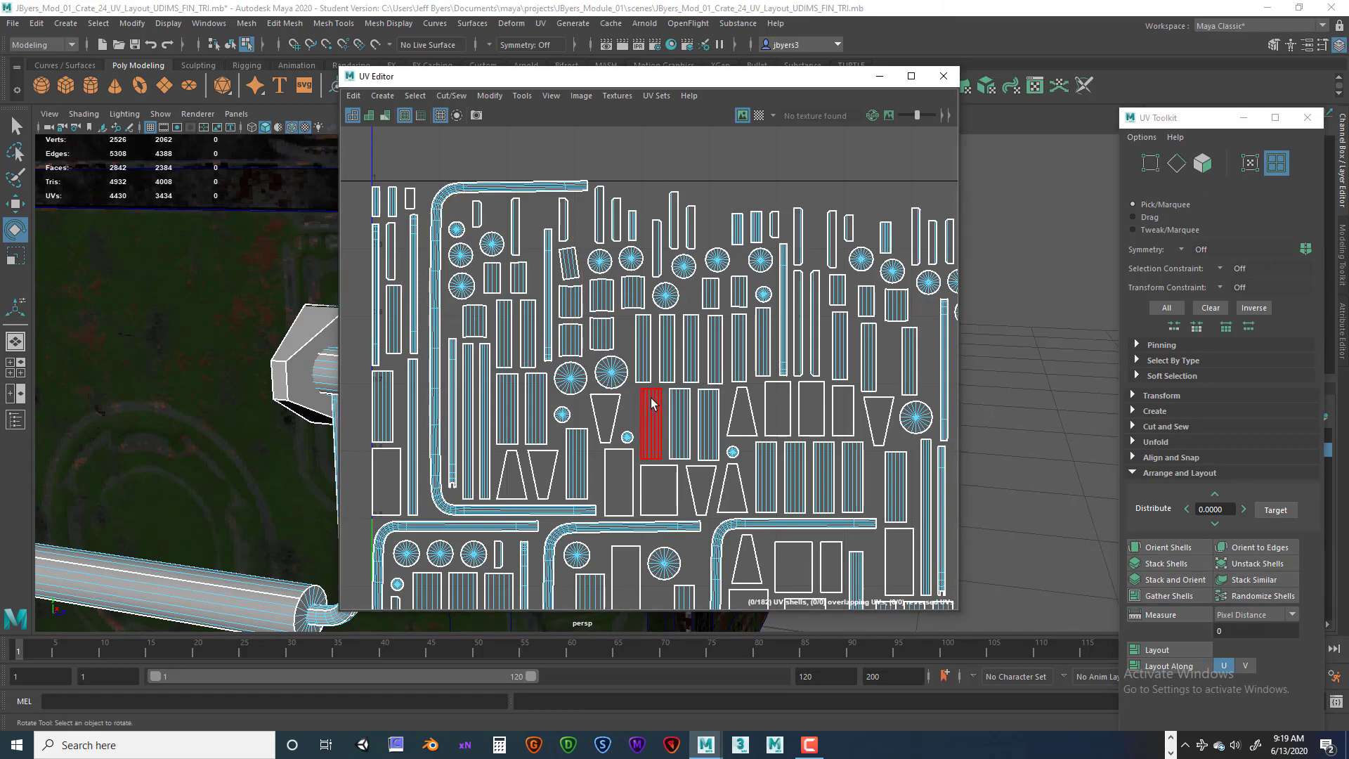
Examine the handle bracket's end cap in the viewport.
alt+middle_drag(651, 399, 758, 326)
alt+drag(310, 425, 208, 441)
alt+middle_drag(207, 441, 264, 447)
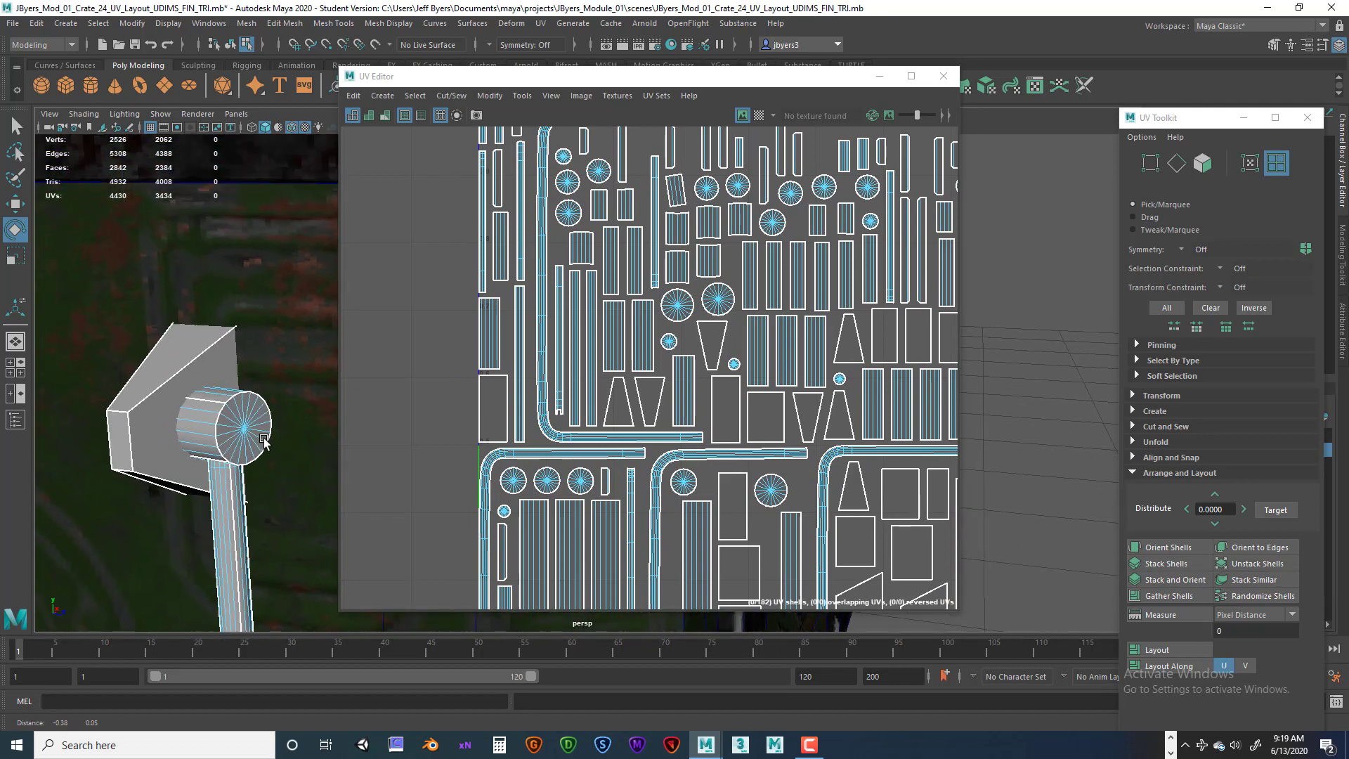
Sew a seam edge on one of the handle bracket's small UV shells with Move and Sew.
alt+right_drag(264, 447, 222, 446)
alt+middle_drag(223, 446, 209, 441)
click(231, 387)
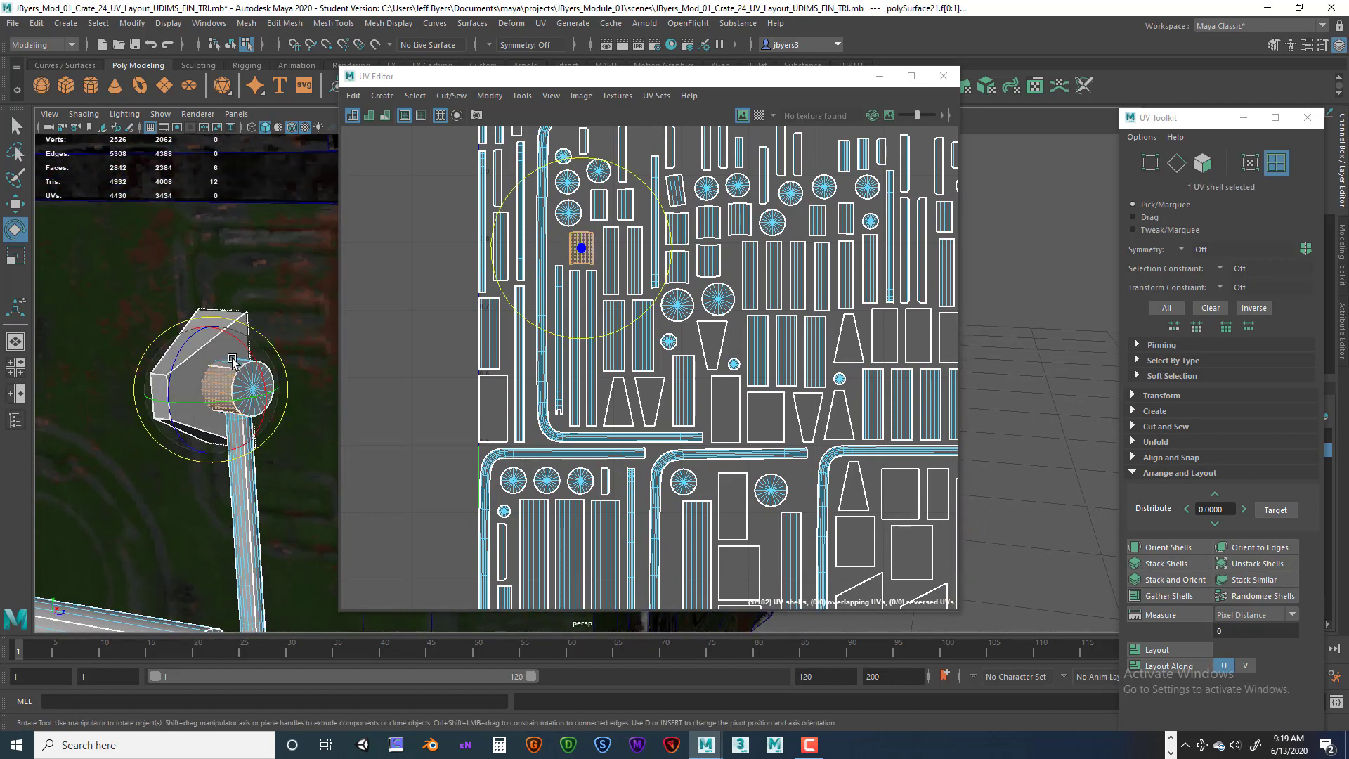
key(q)
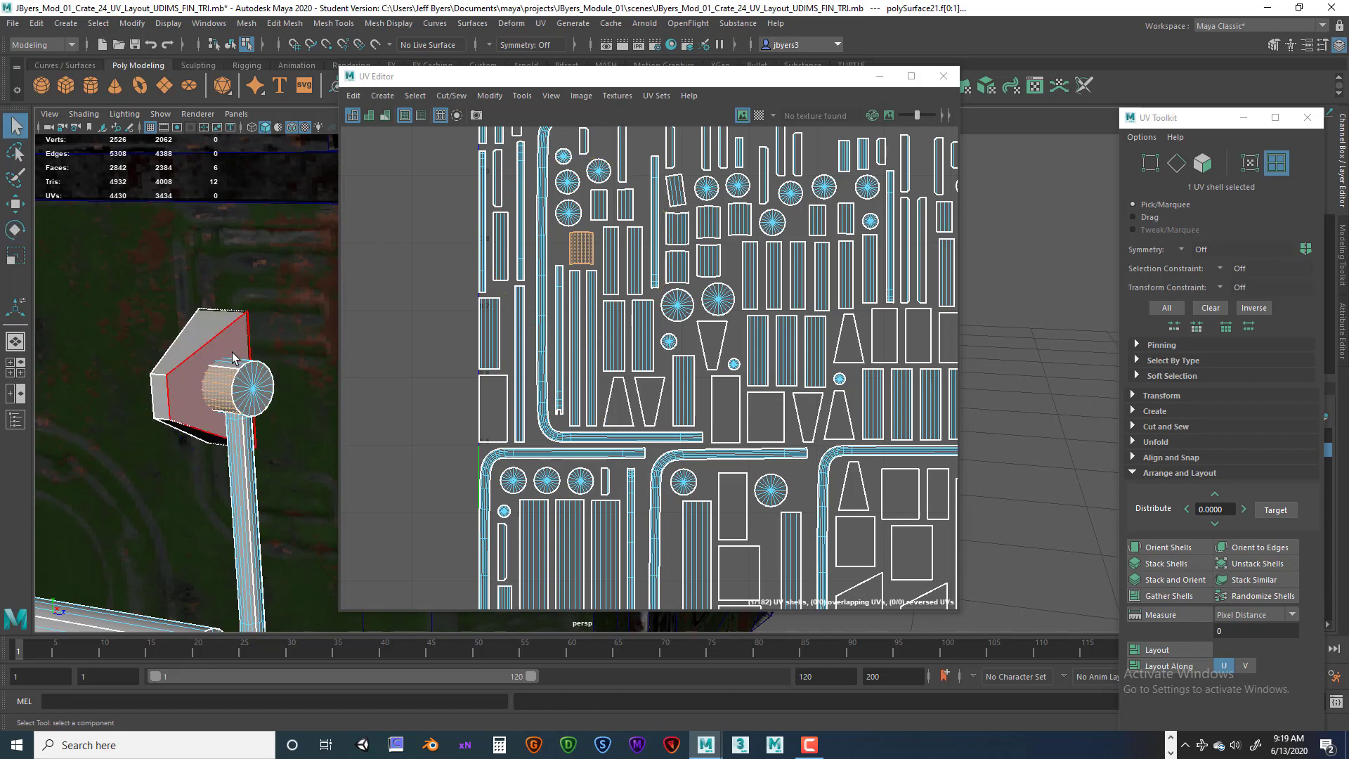
click(234, 360)
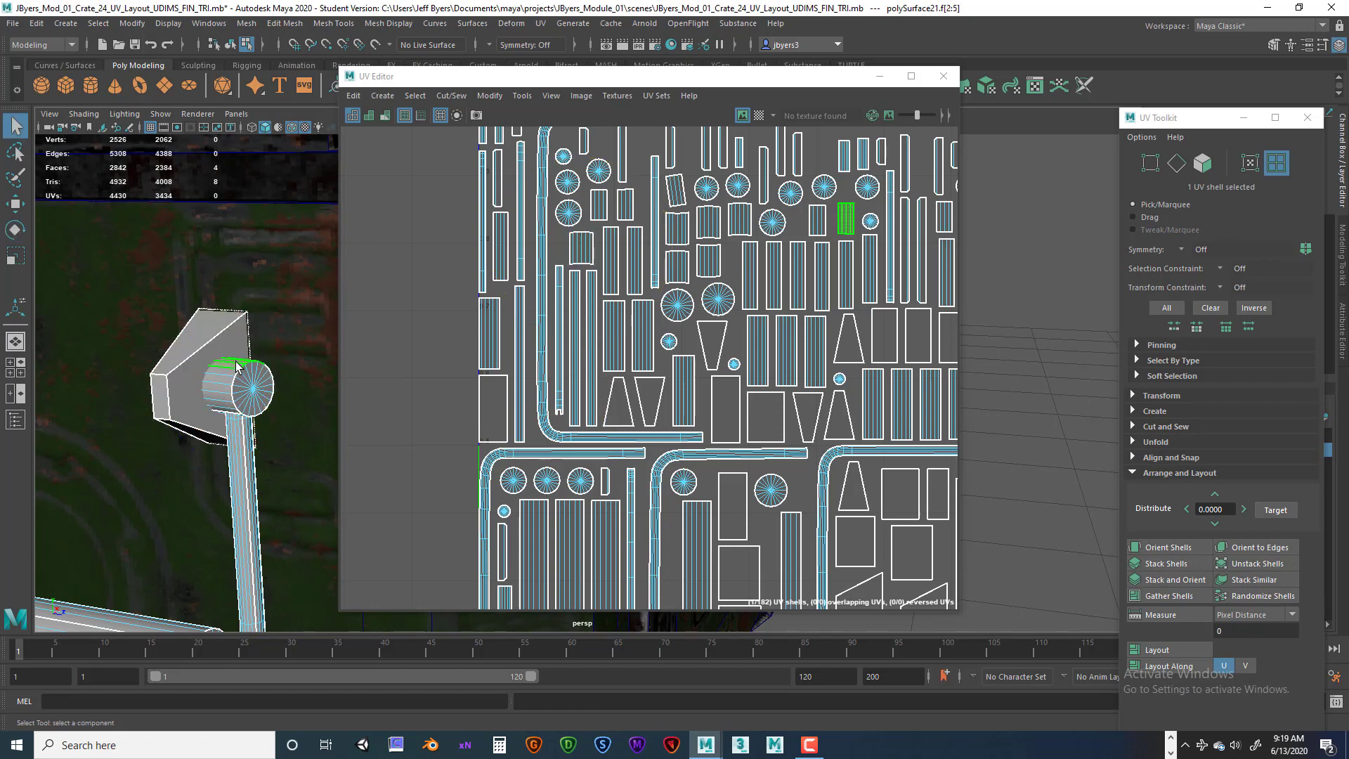
right_drag(852, 222, 852, 189)
click(853, 217)
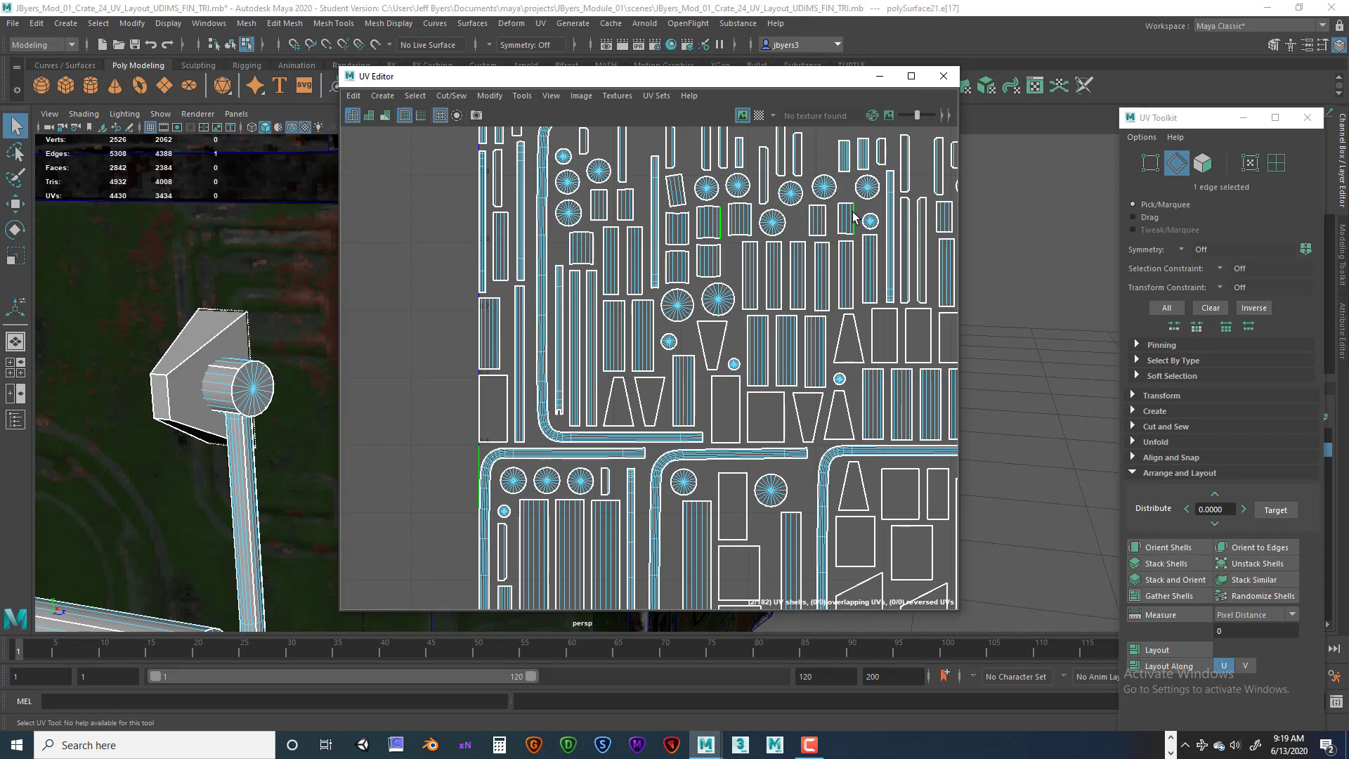
click(651, 242)
click(450, 95)
click(470, 232)
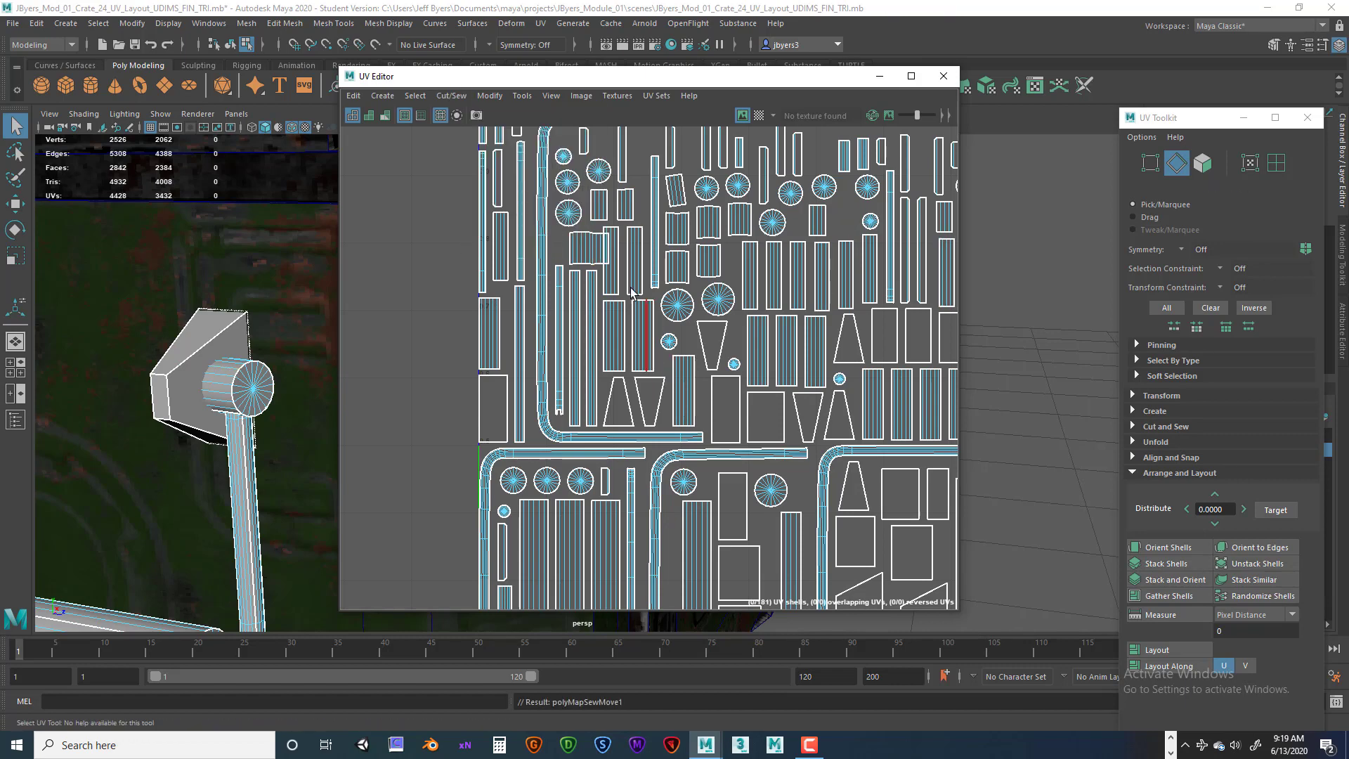
click(582, 257)
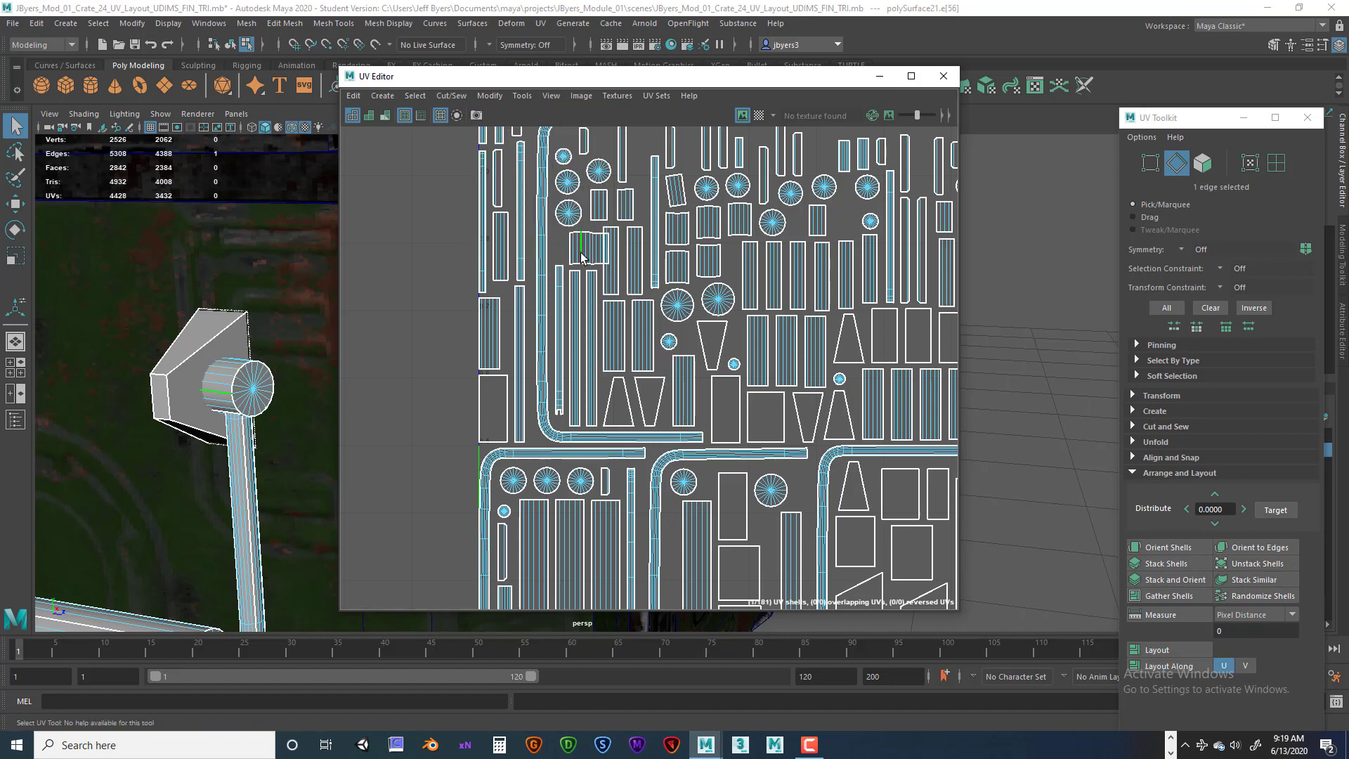
right_drag(224, 368, 213, 444)
alt+drag(266, 393, 248, 376)
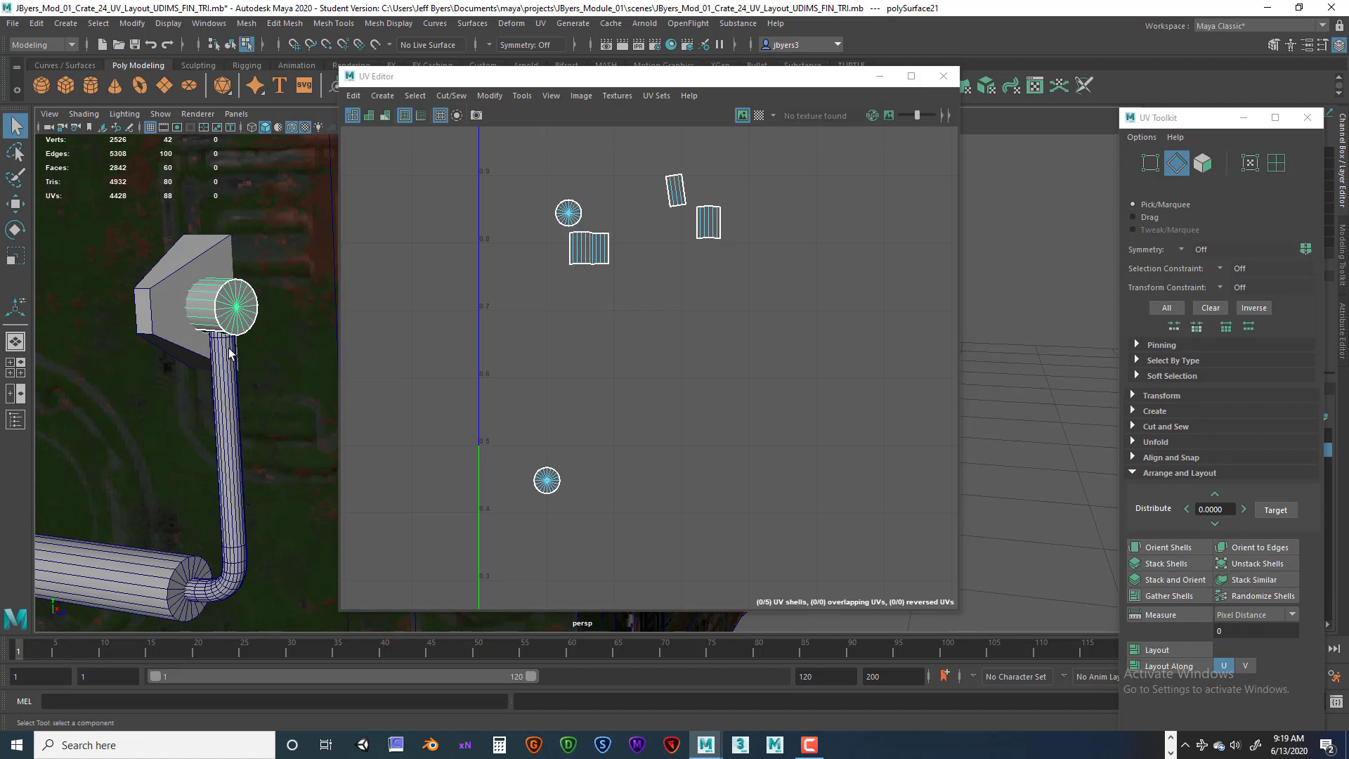
key(w)
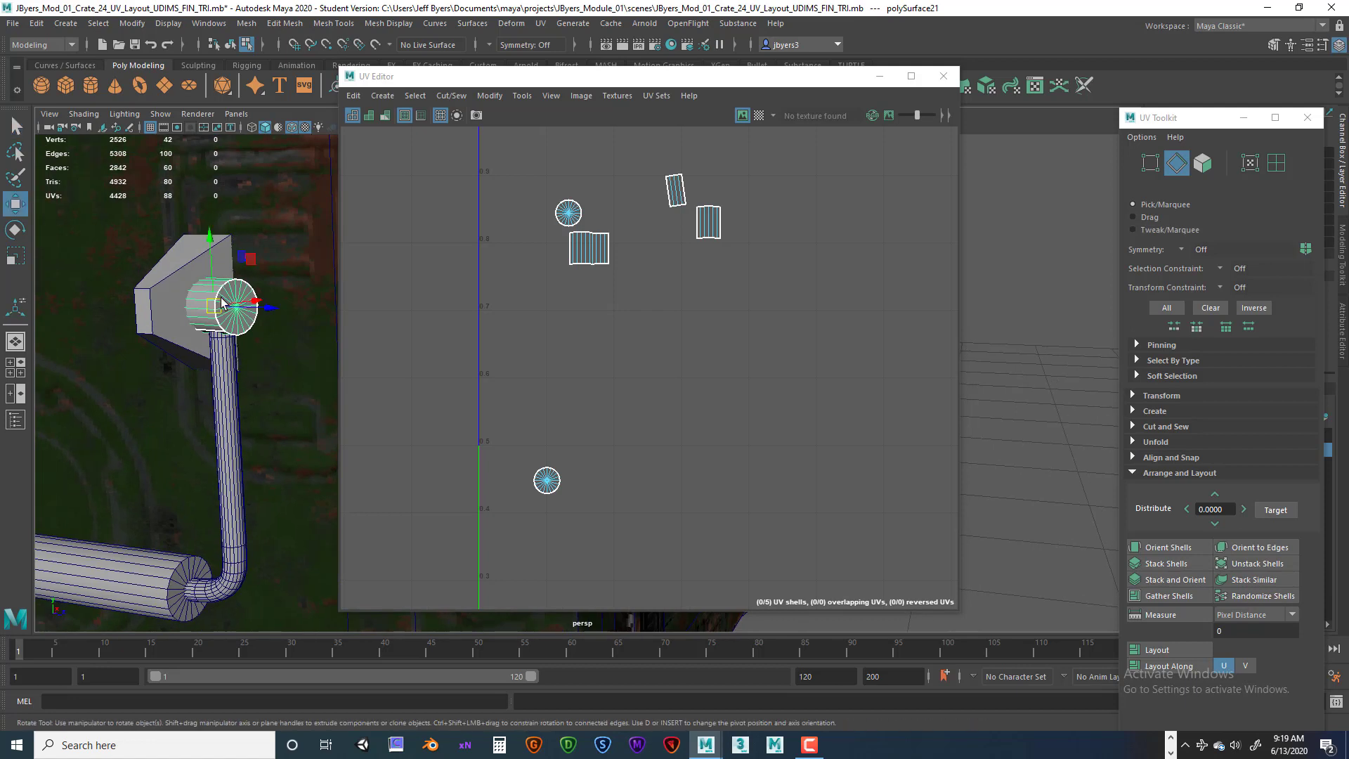
key(e)
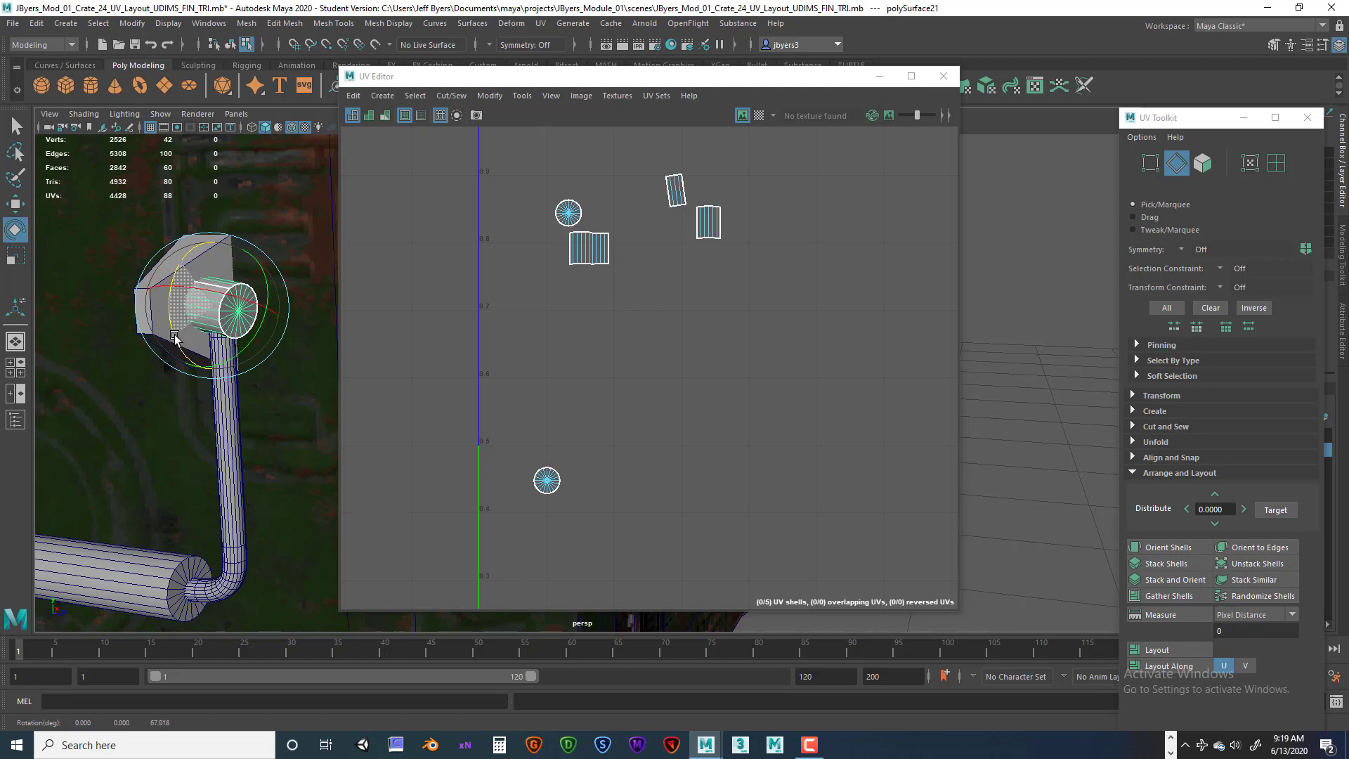
drag(175, 337, 188, 349)
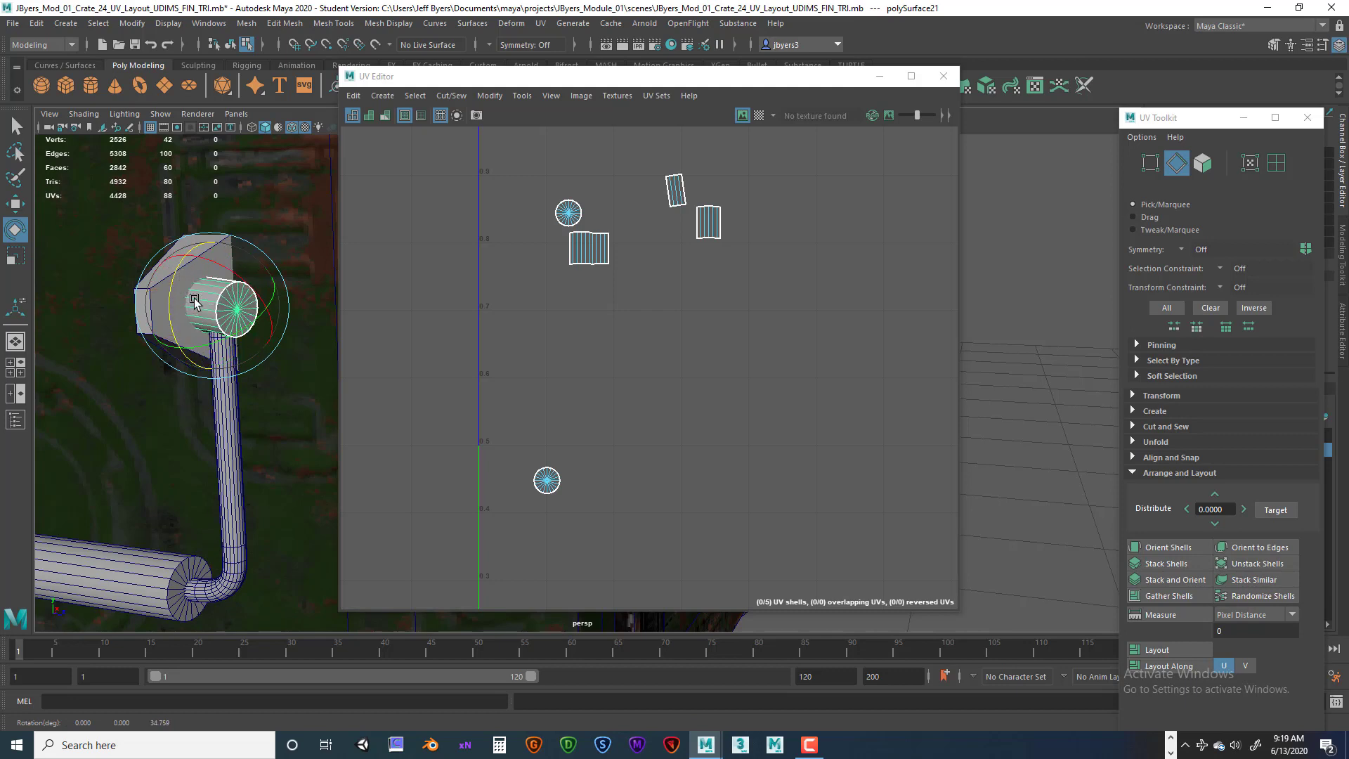
drag(195, 302, 171, 291)
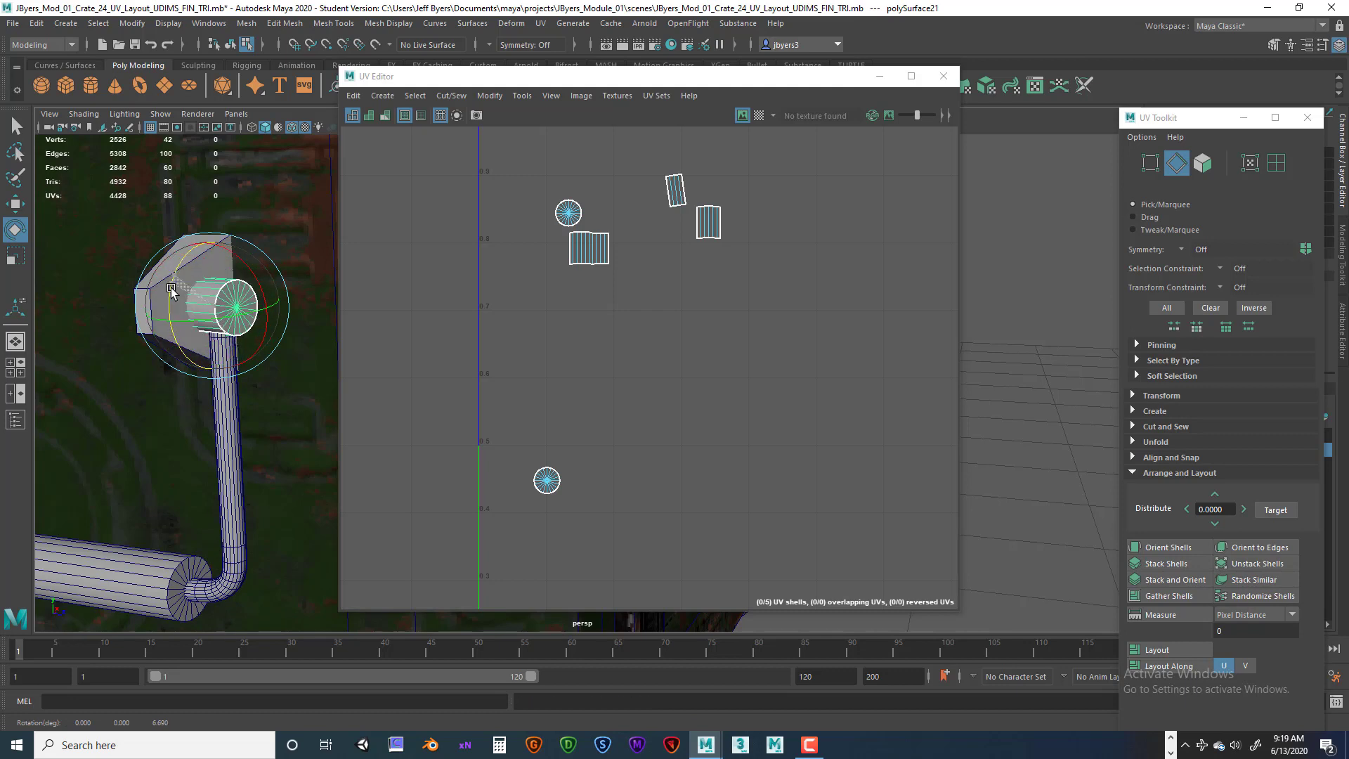
drag(172, 340, 185, 298)
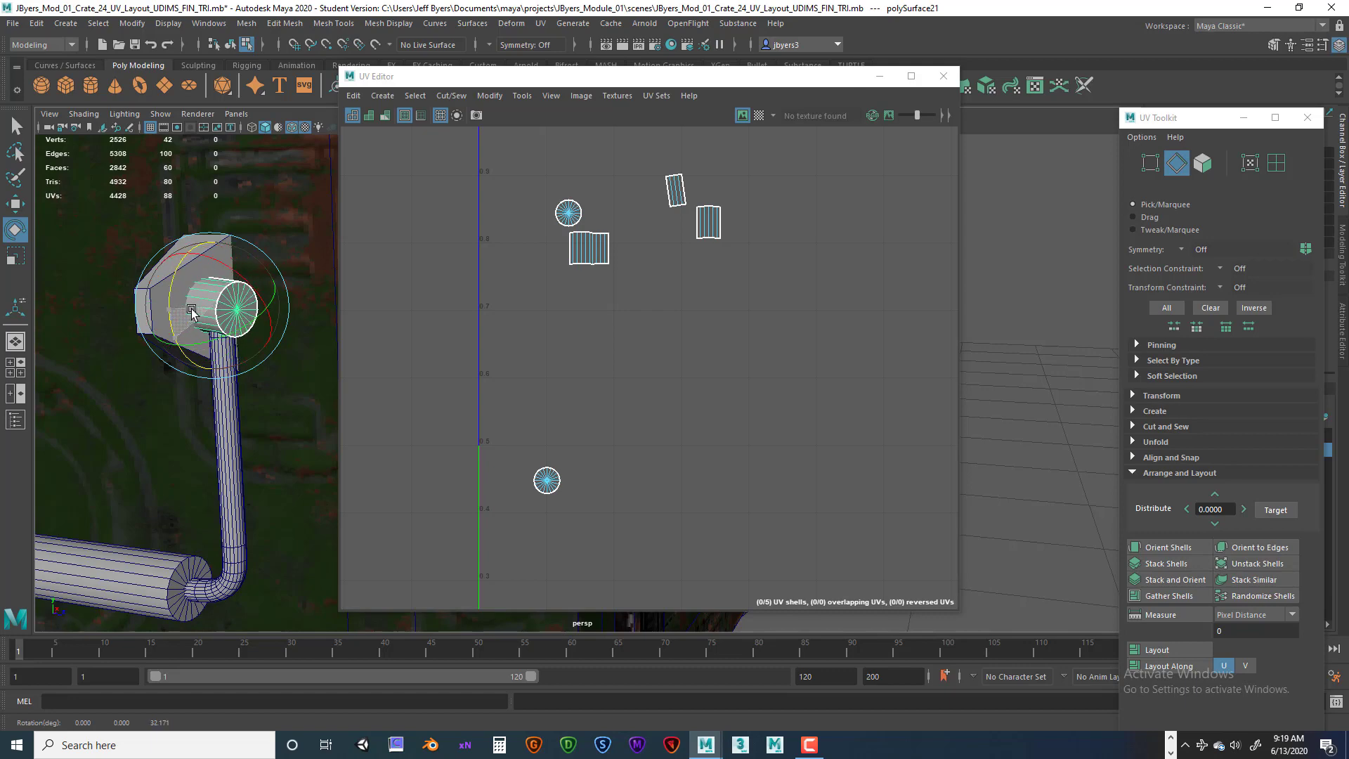
scroll(210, 372, down, 5)
alt+middle_drag(222, 404, 139, 381)
click(116, 618)
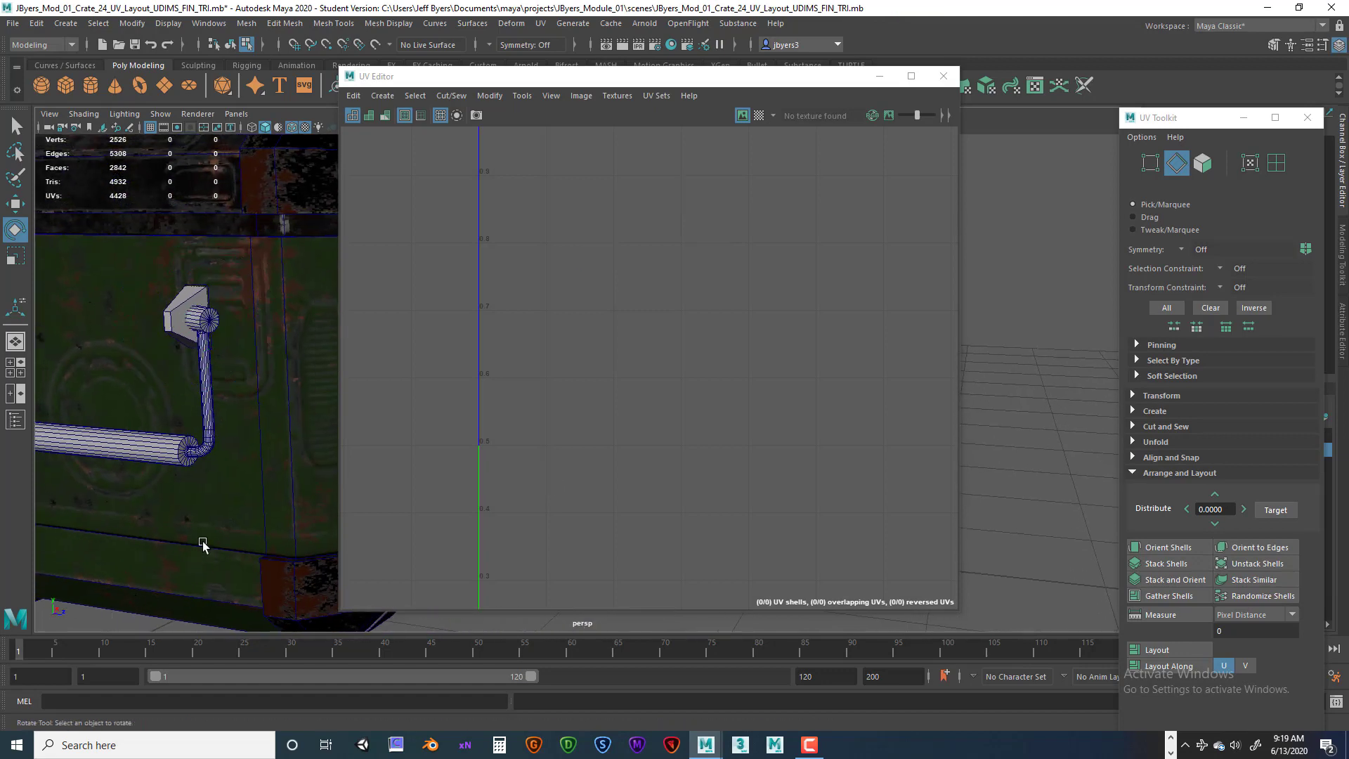
key(f)
key(ctrl+z)
key(ctrl+z)
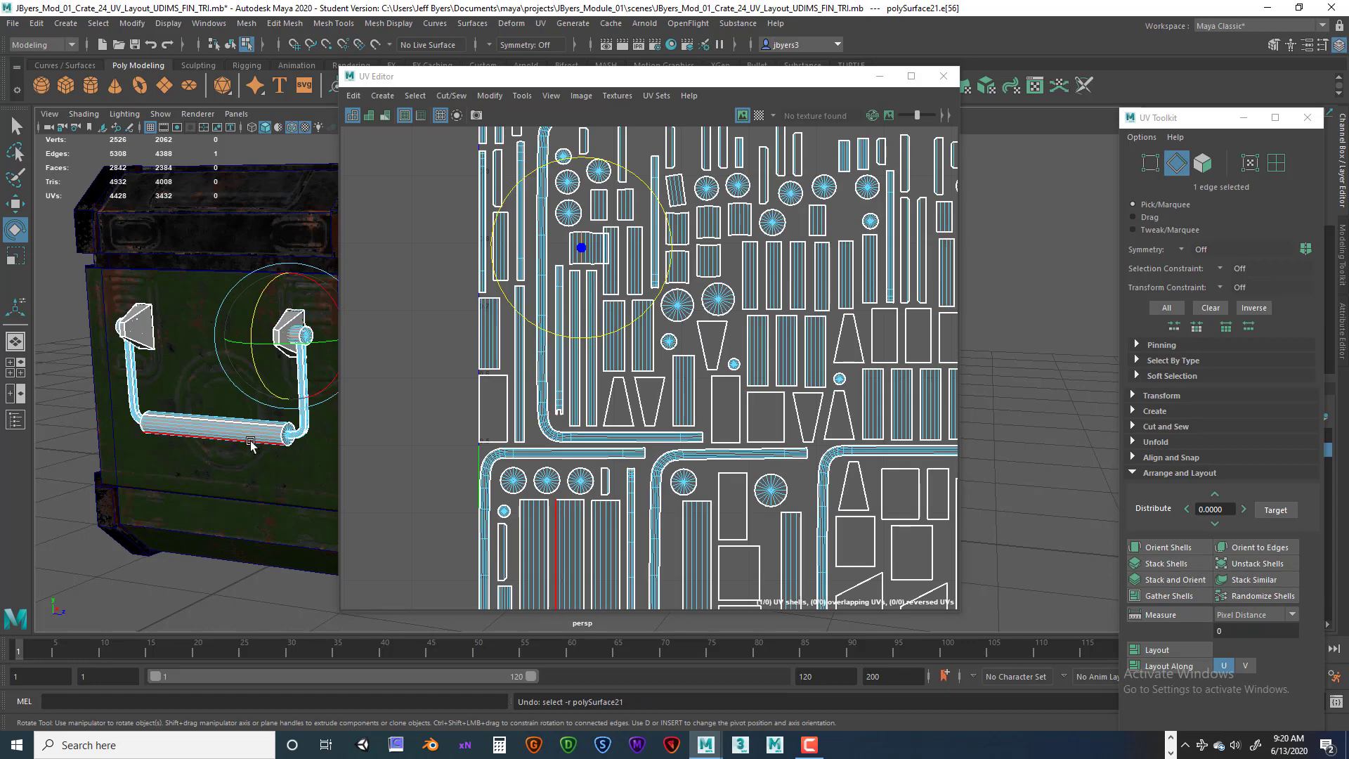
Select the bracket end cap's UV shell and move it out of the UV tile into empty space.
alt+middle_drag(250, 441, 172, 490)
alt+right_drag(172, 489, 305, 481)
alt+middle_drag(112, 450, 271, 443)
alt+middle_drag(67, 453, 196, 455)
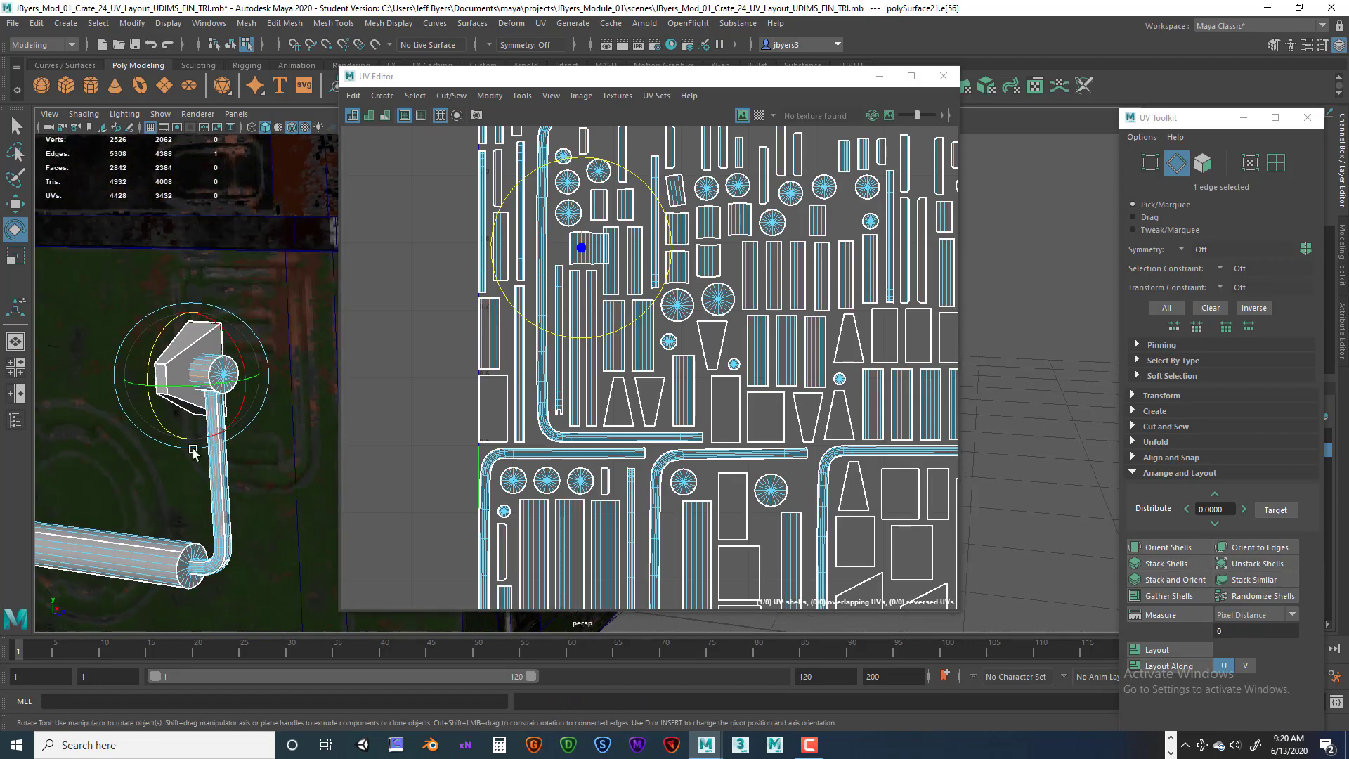
alt+right_drag(196, 454, 208, 457)
alt+middle_drag(161, 384, 250, 383)
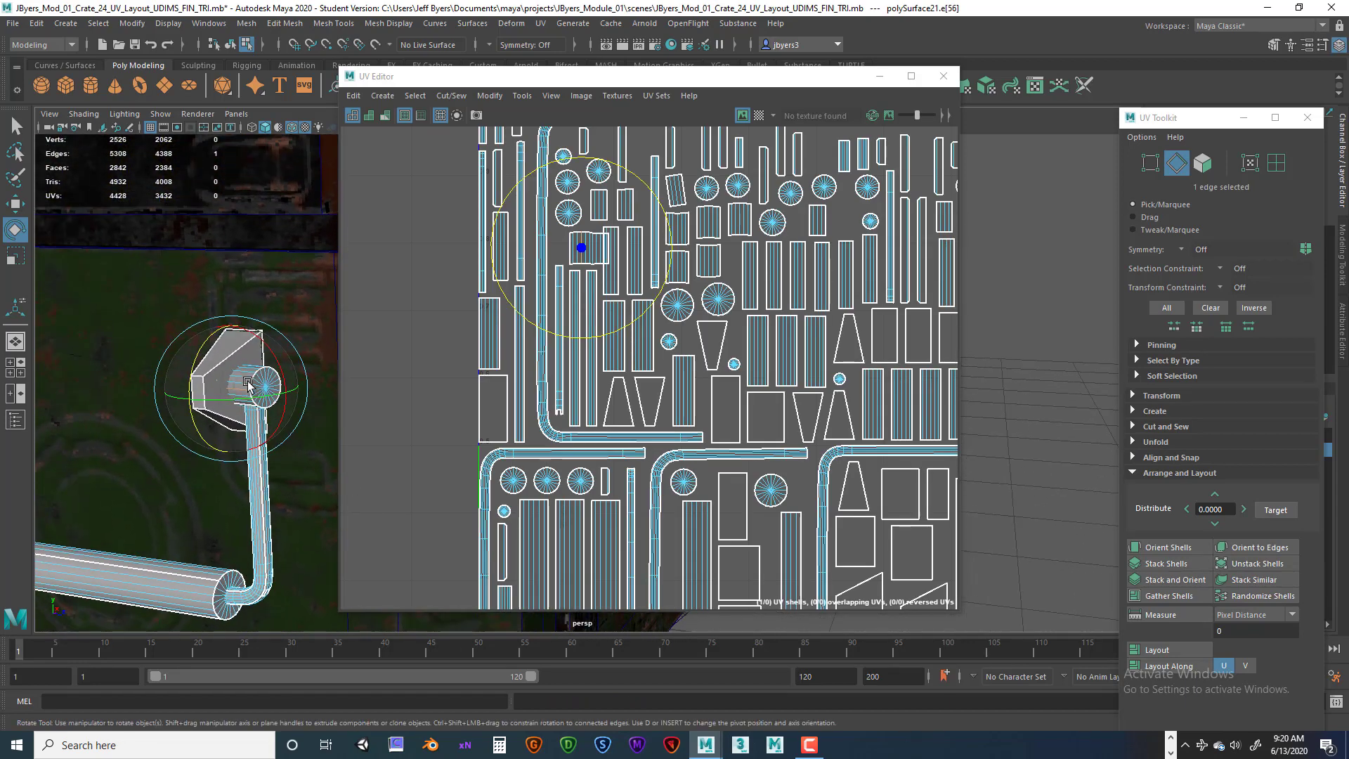
right_click(248, 383)
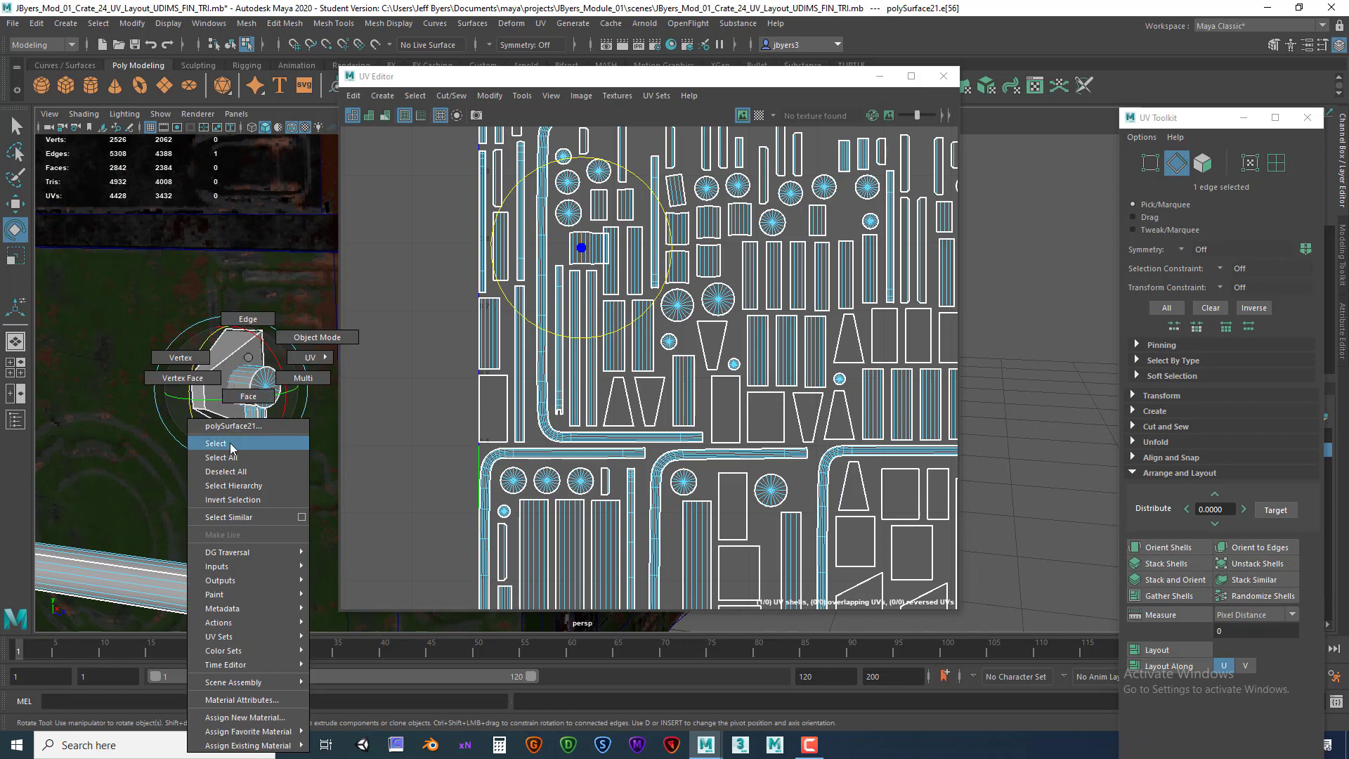
click(258, 372)
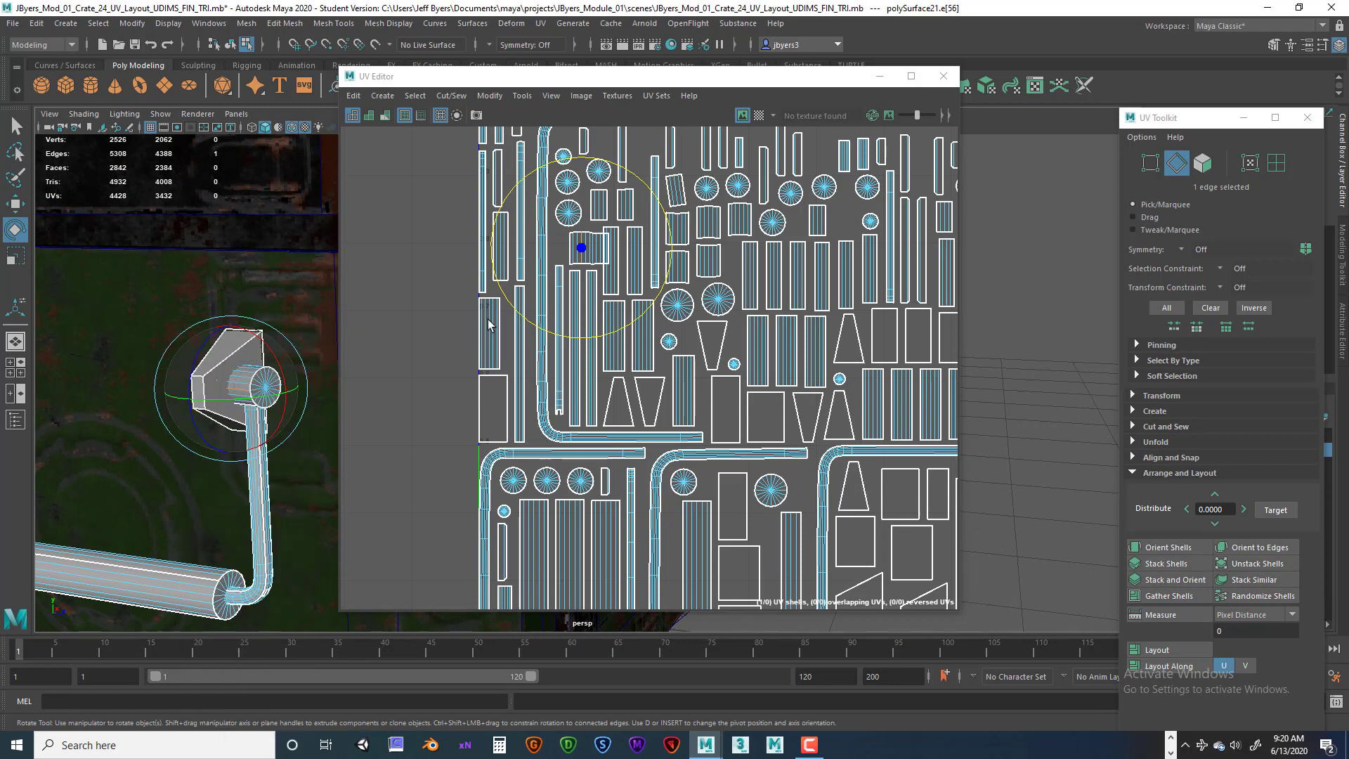
right_click(604, 249)
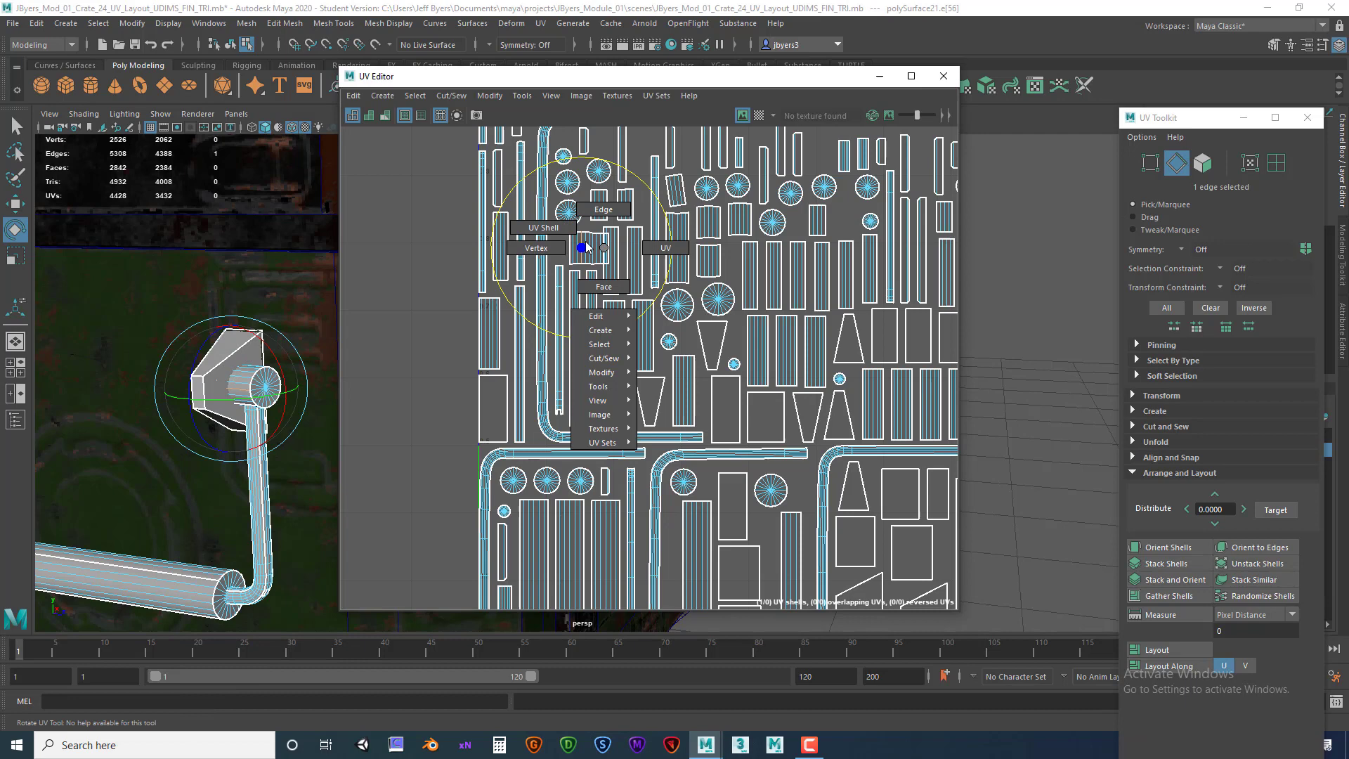
click(543, 228)
click(587, 250)
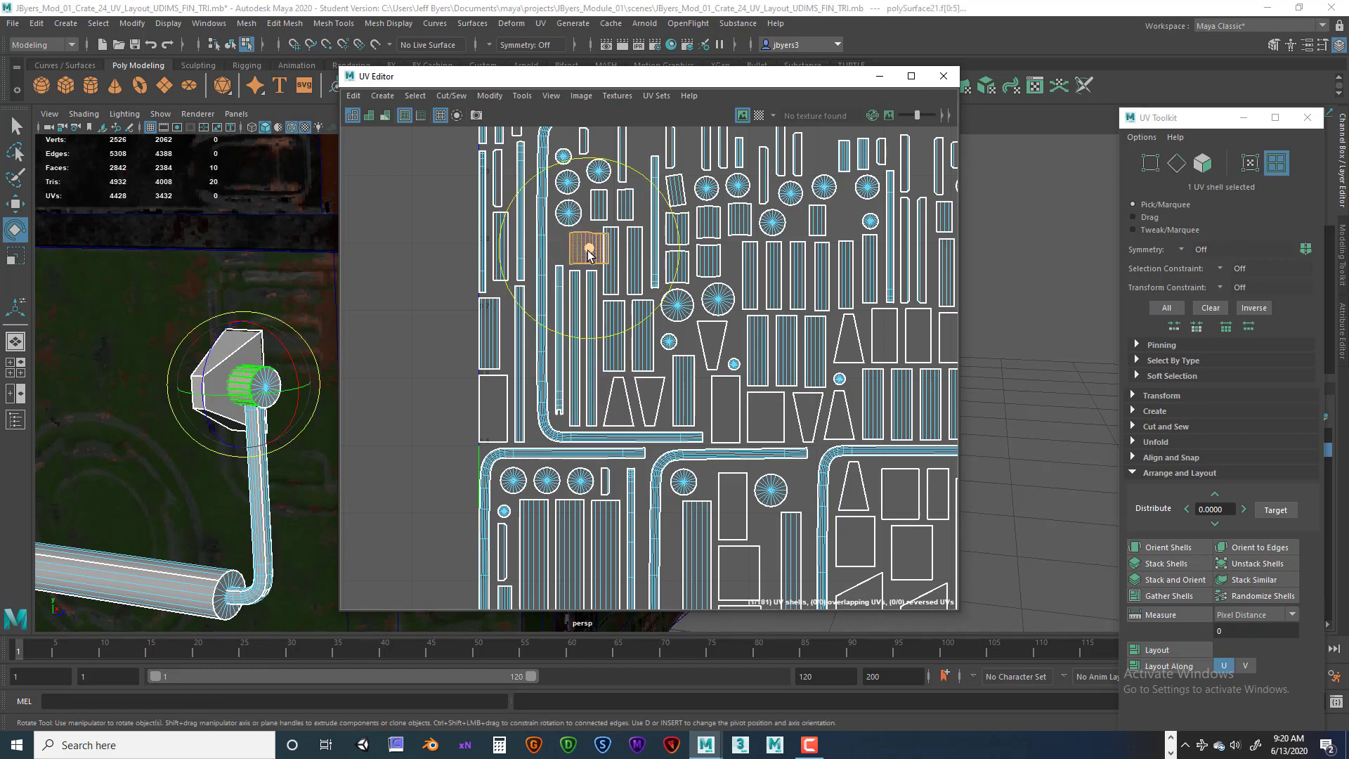
key(w)
drag(588, 250, 404, 255)
Select the end cap shell's open seam edge and sew it together with Move and Sew.
right_click(405, 252)
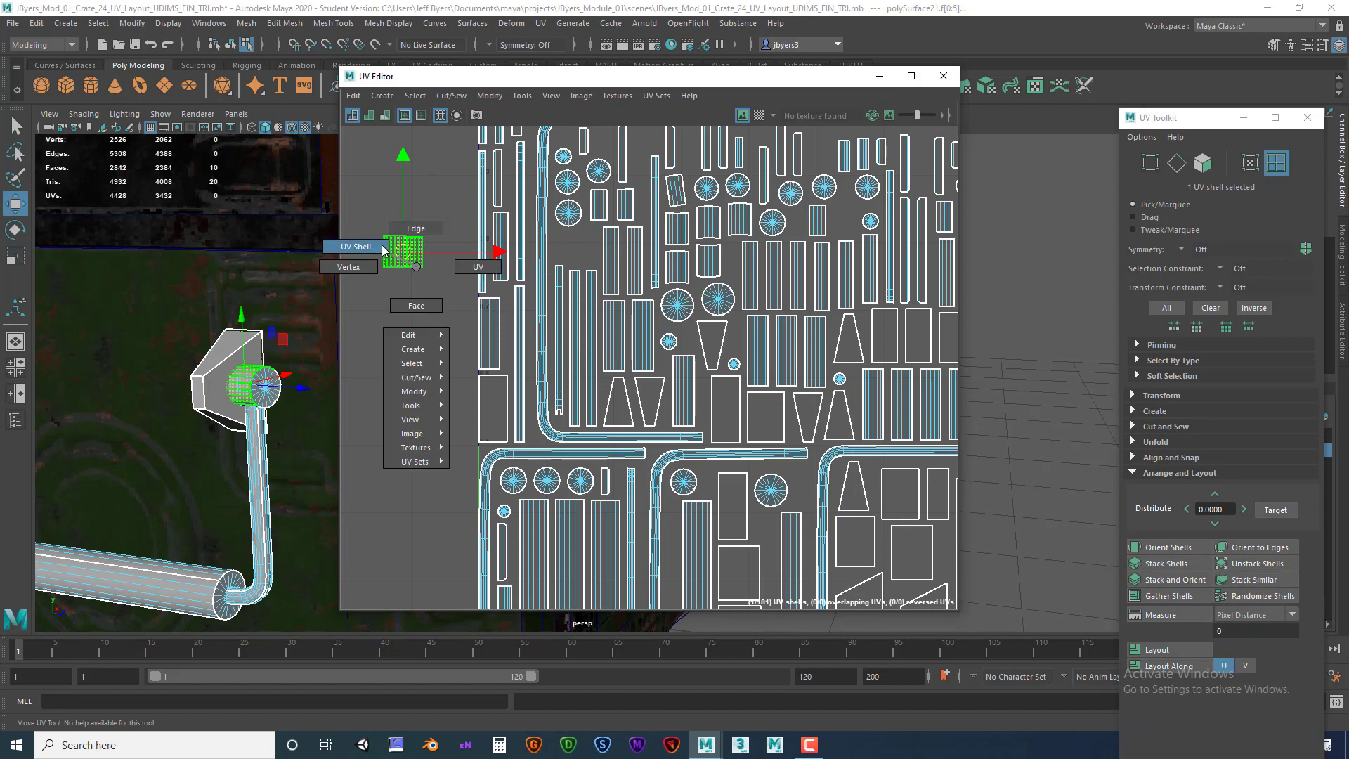
click(409, 228)
click(422, 258)
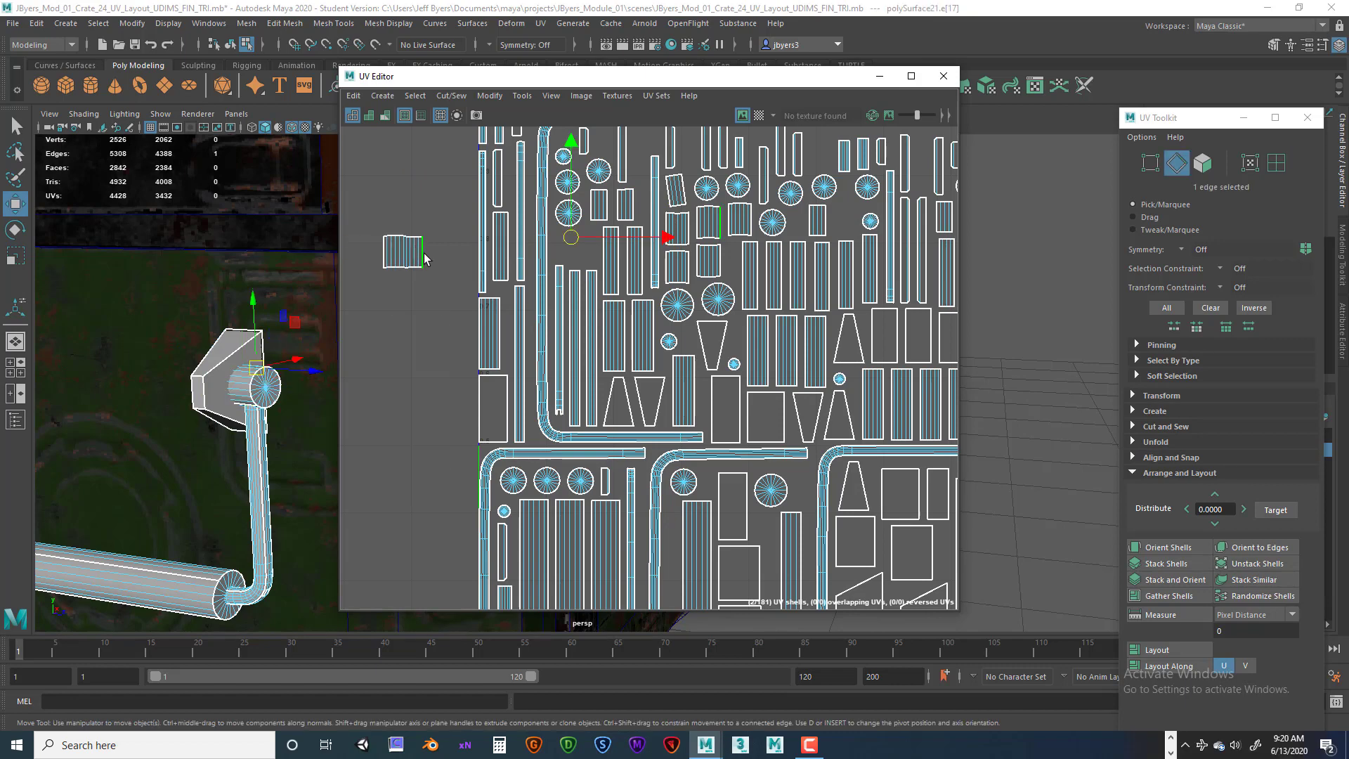
click(384, 255)
key(w)
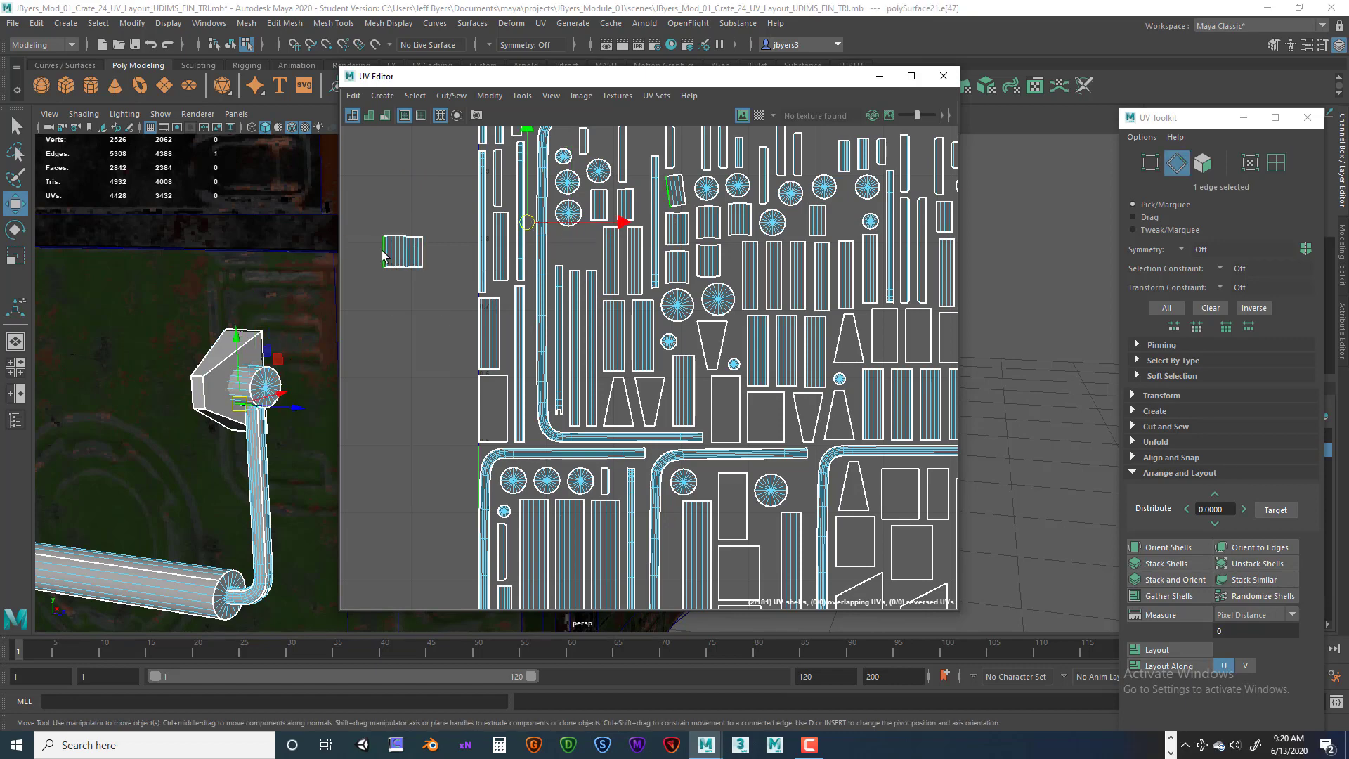
click(447, 101)
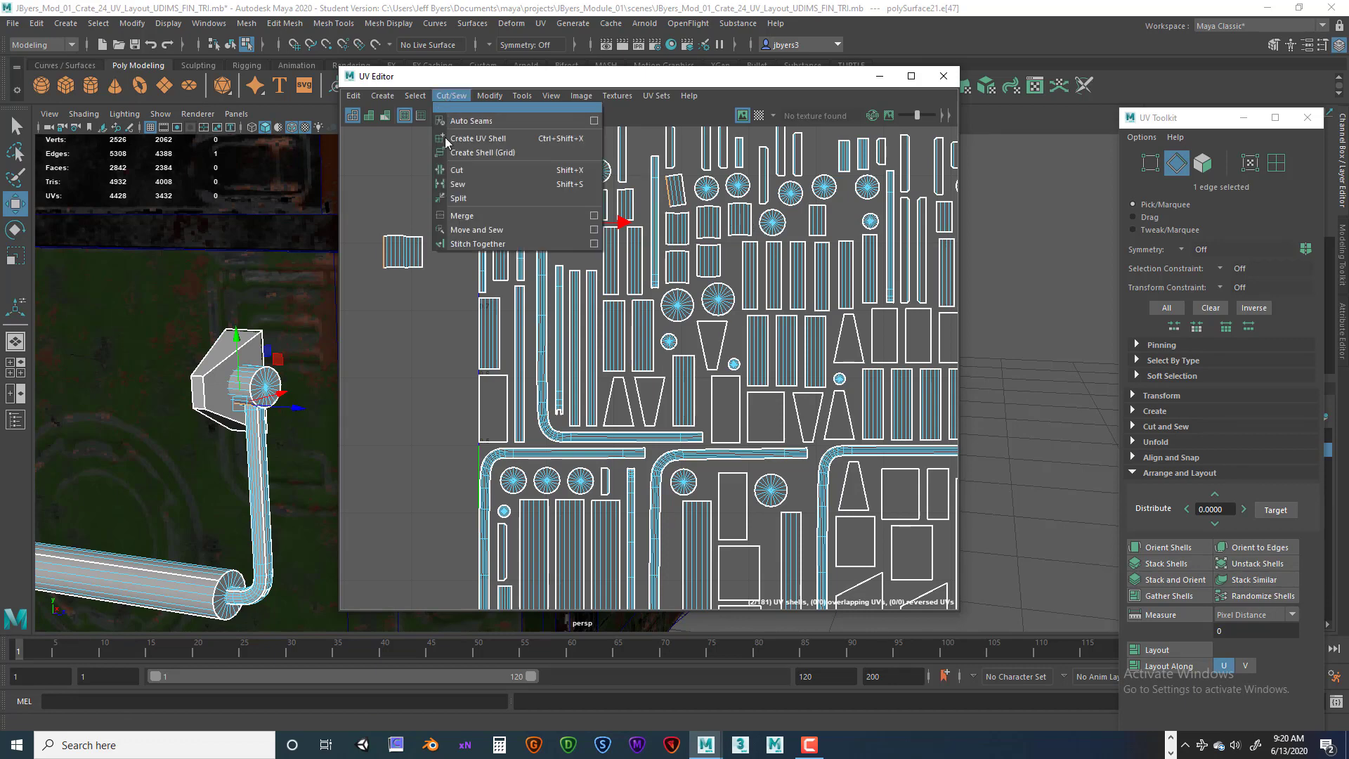
click(472, 231)
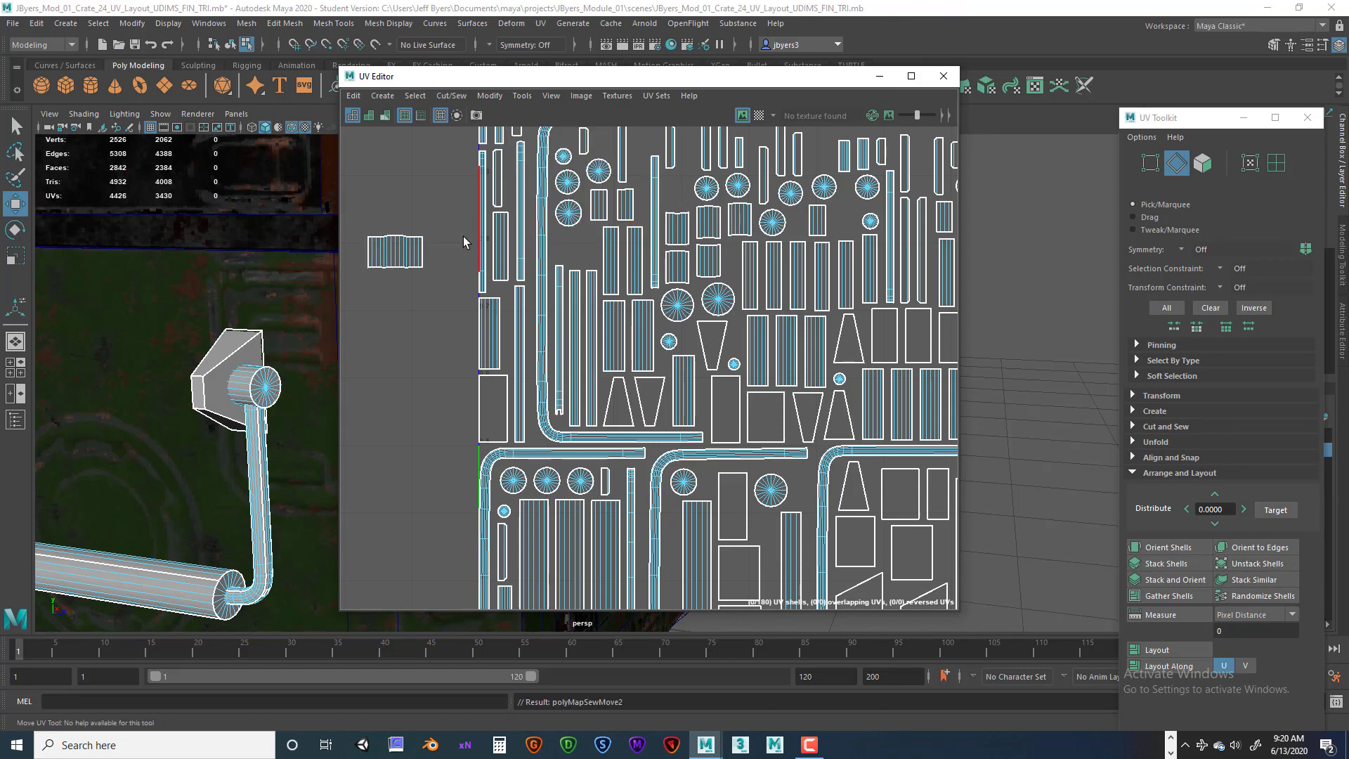
Select the sewn end cap shell and Unfold it.
right_drag(399, 259, 358, 239)
click(402, 257)
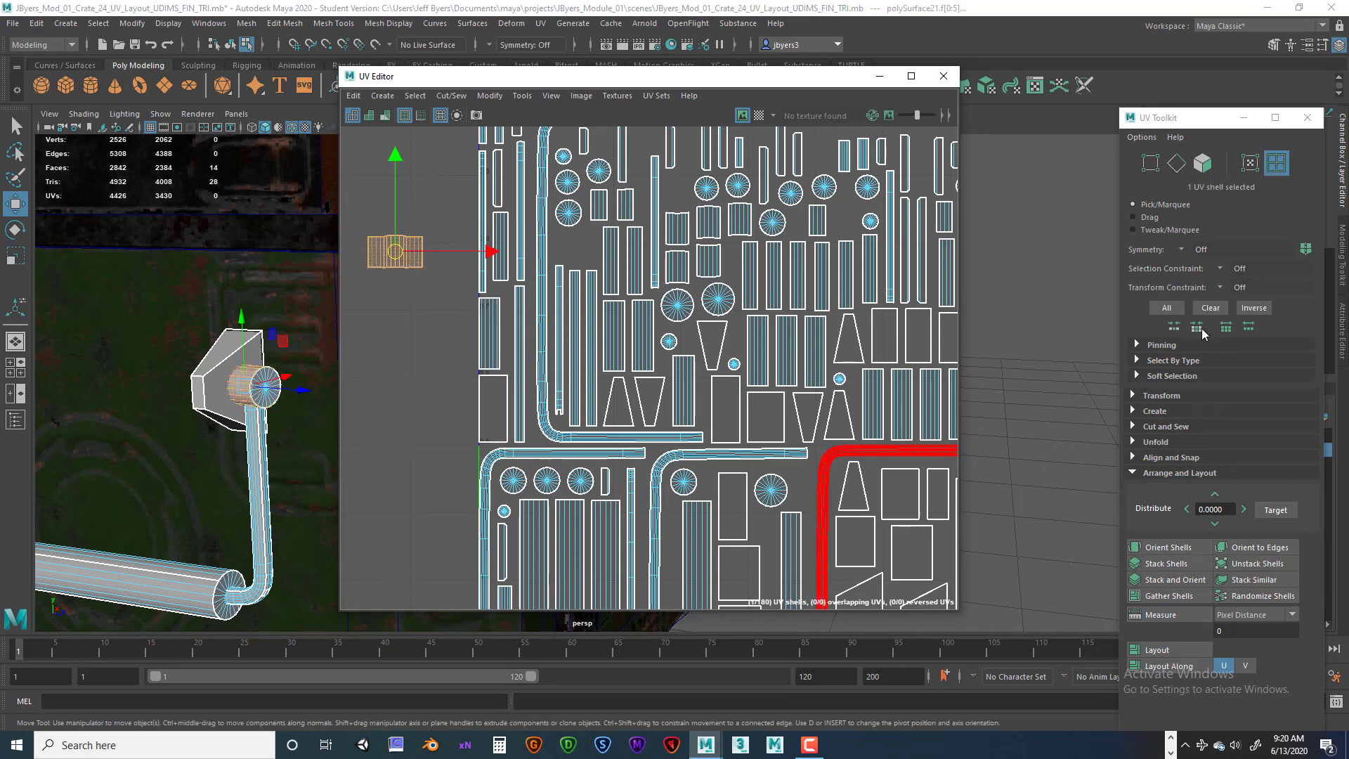
click(1156, 442)
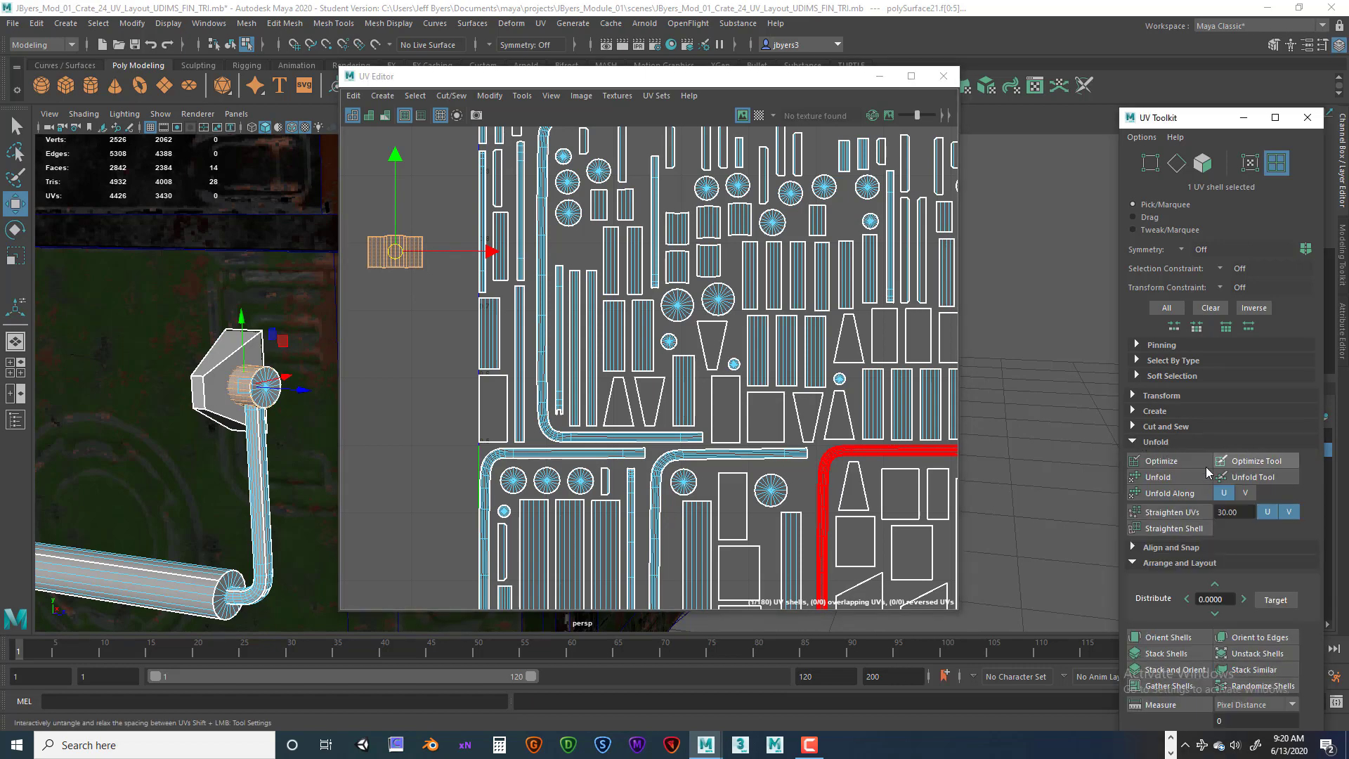
click(1173, 476)
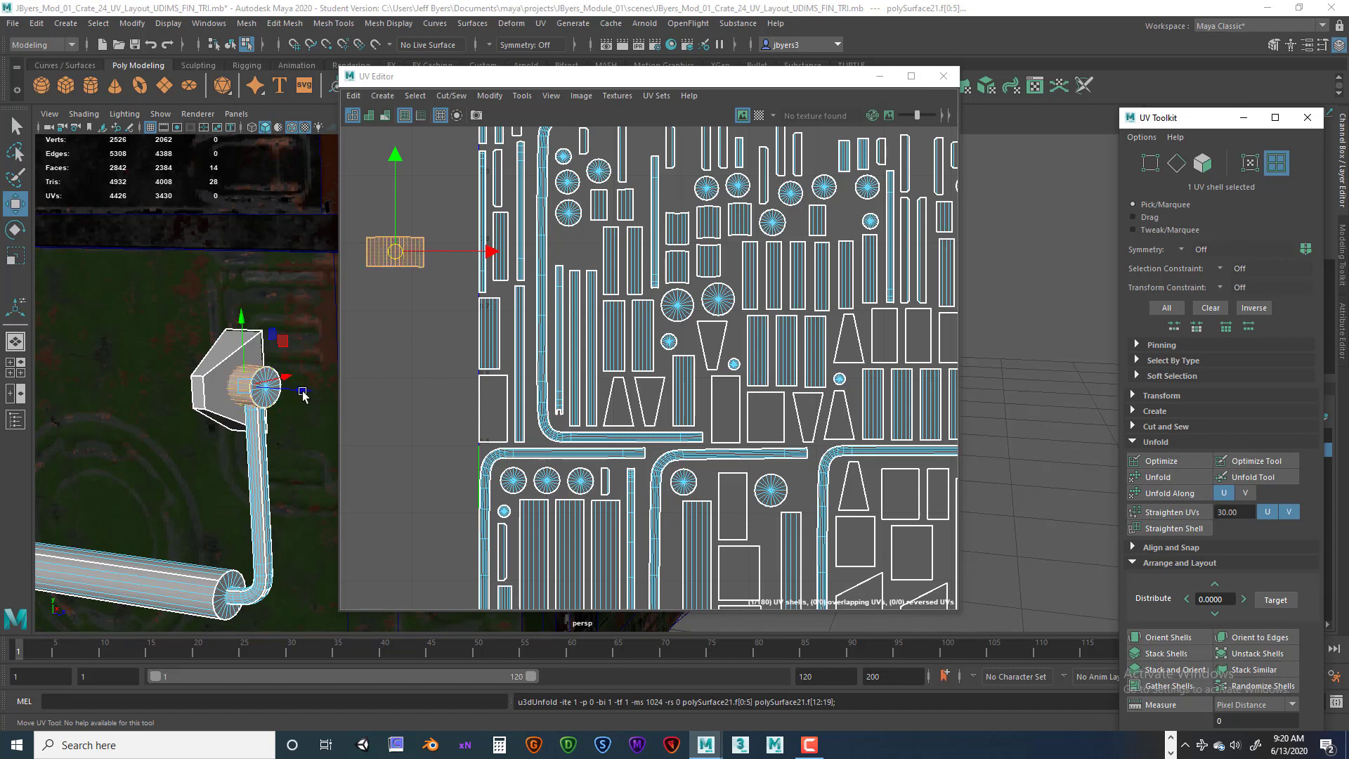
Inspect the handle's brackets, arms and grip in the viewport.
alt+middle_drag(218, 376, 253, 331)
alt+right_drag(253, 331, 202, 356)
alt+middle_drag(201, 355, 146, 361)
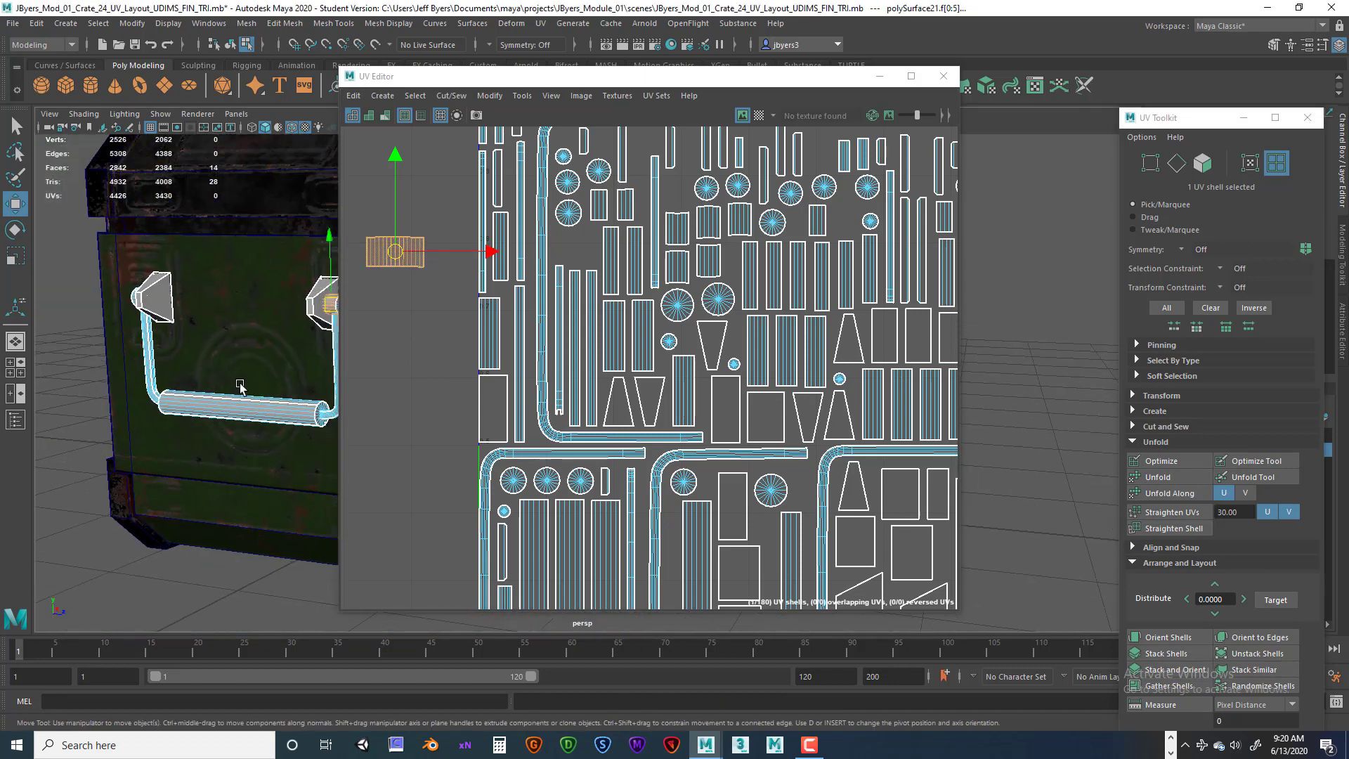
alt+drag(241, 385, 298, 390)
alt+middle_drag(299, 390, 243, 398)
alt+drag(259, 405, 290, 379)
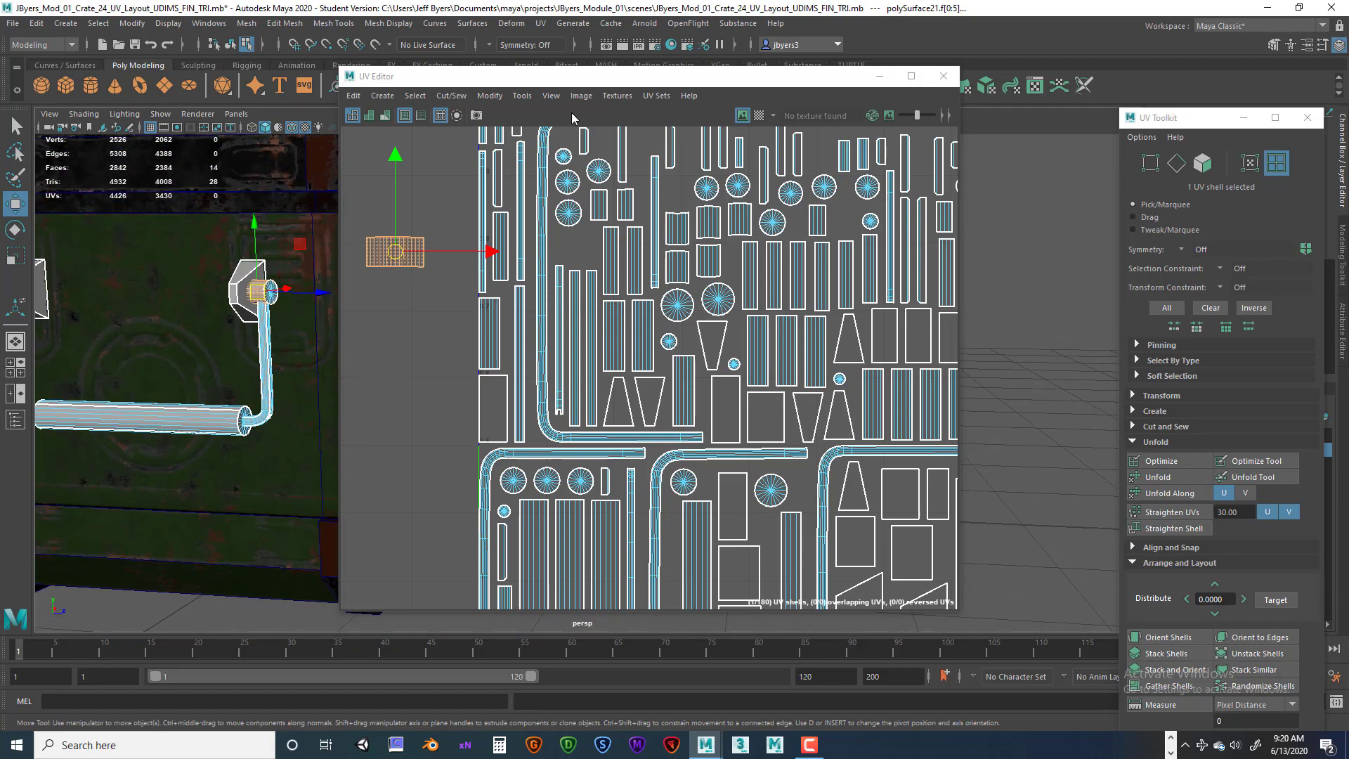
drag(549, 90, 766, 102)
alt+drag(377, 286, 374, 335)
alt+middle_drag(373, 331, 394, 331)
alt+right_drag(358, 373, 488, 398)
alt+middle_drag(387, 383, 473, 359)
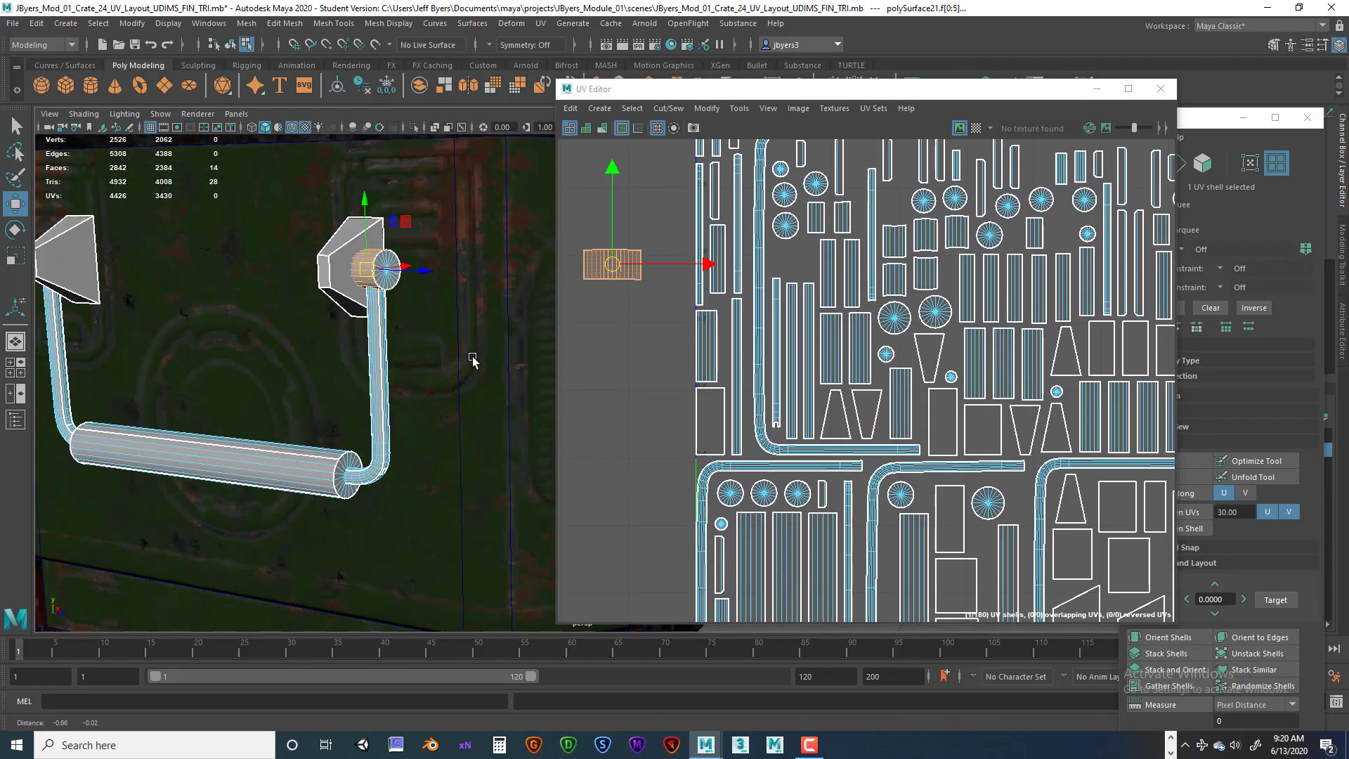
alt+right_drag(472, 359, 391, 366)
alt+drag(389, 355, 412, 362)
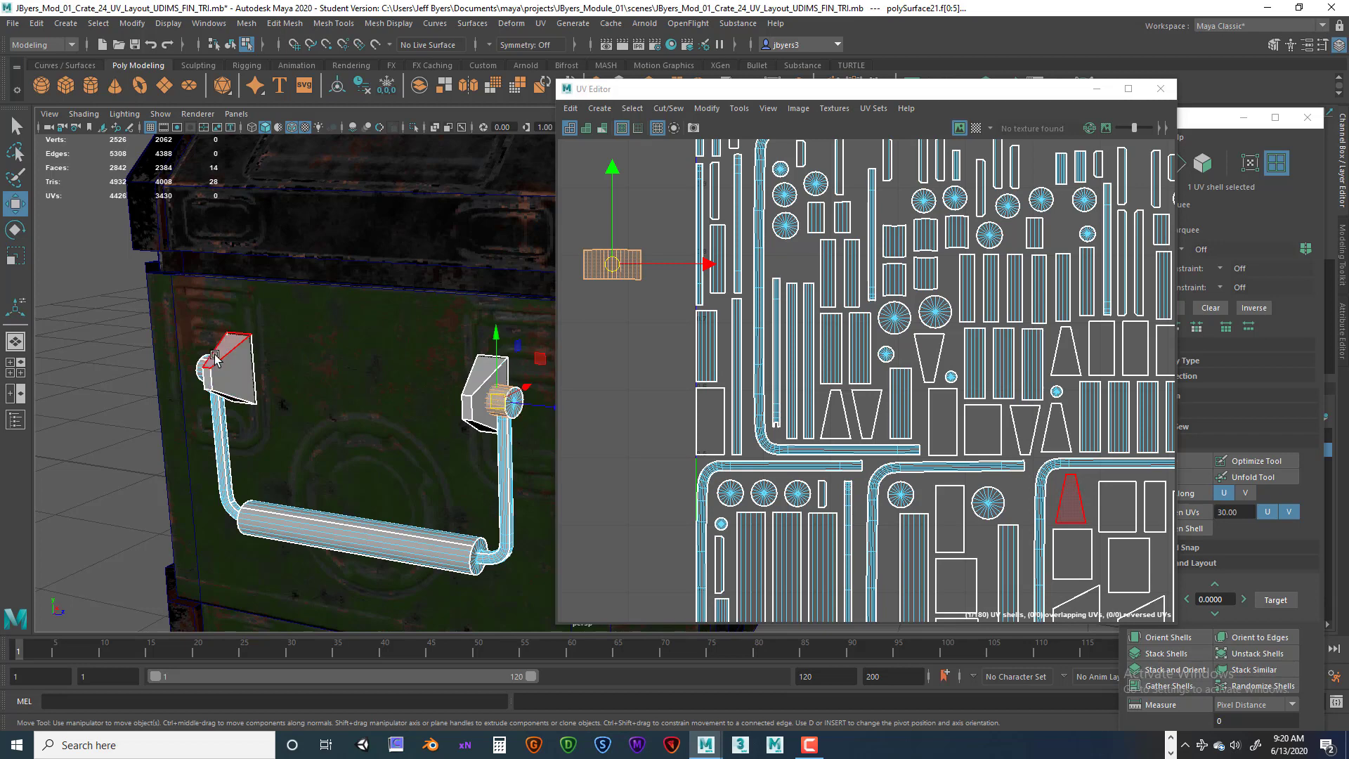
alt+middle_drag(369, 380, 303, 371)
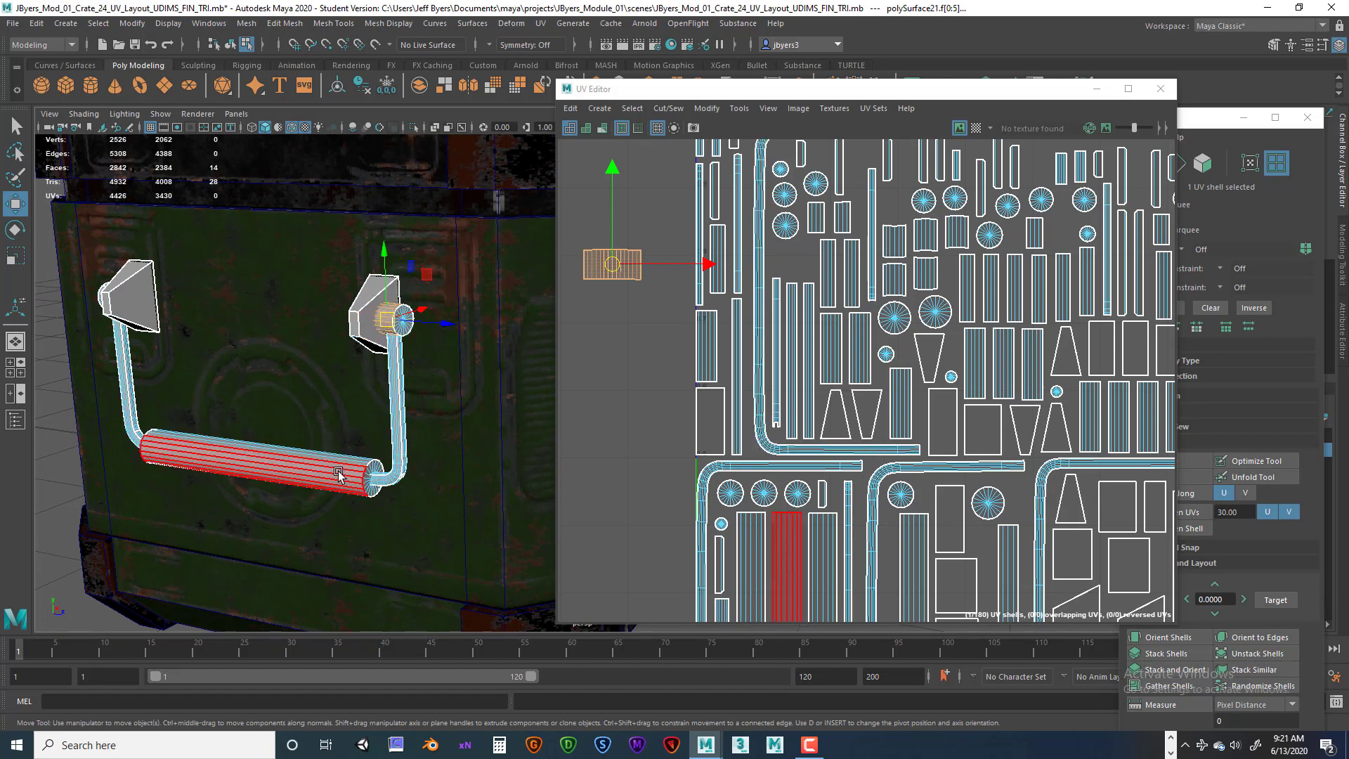
alt+middle_drag(380, 440, 372, 394)
alt+right_drag(372, 394, 350, 409)
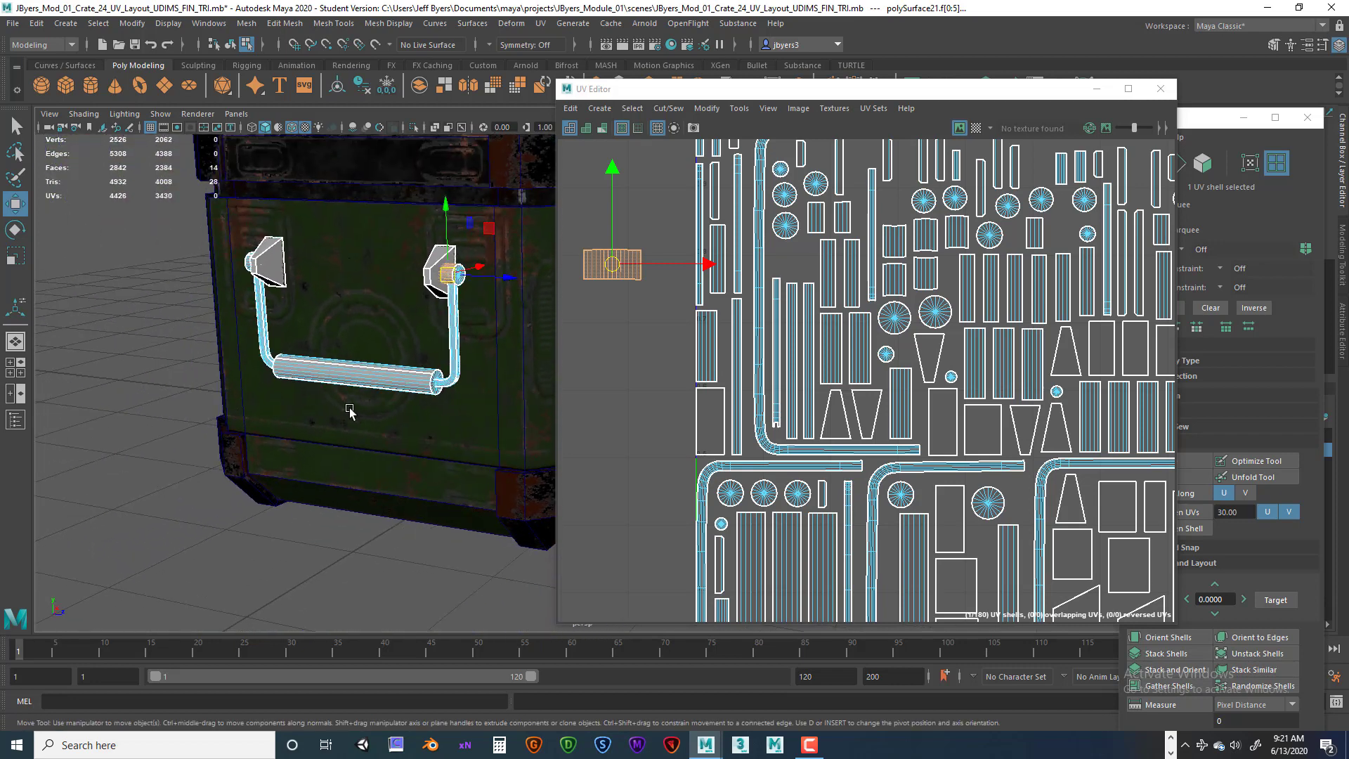
Select the handle grip's UV shell from the viewport.
alt+drag(350, 408, 257, 307)
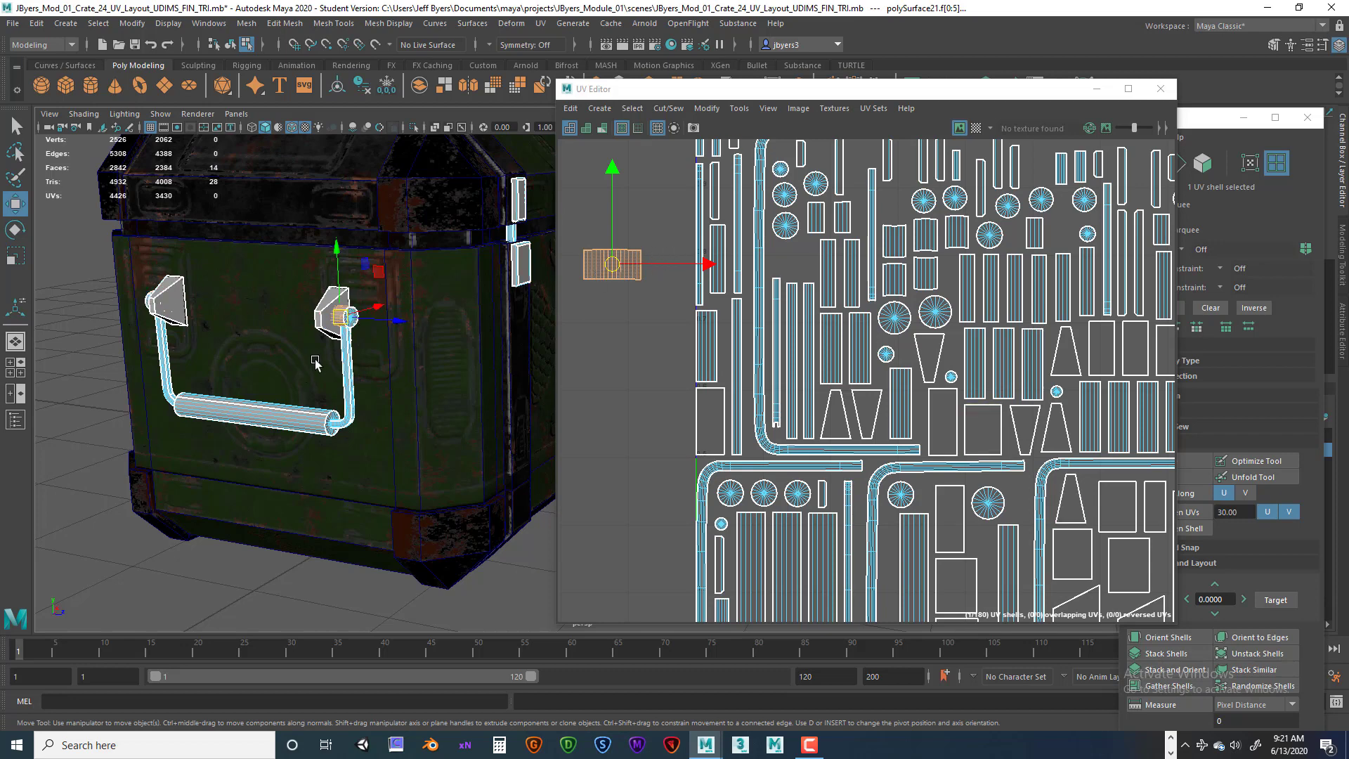
alt+middle_drag(256, 384, 253, 354)
click(279, 388)
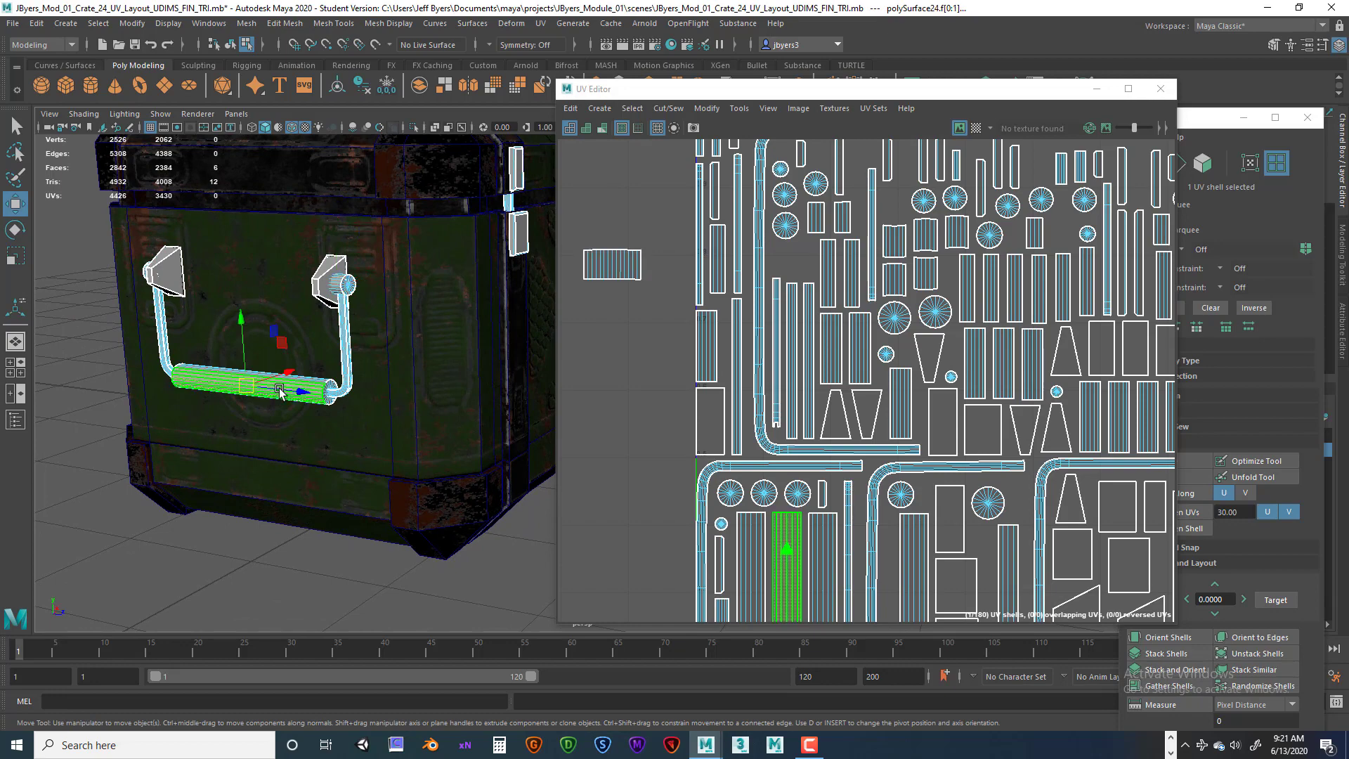
scroll(348, 396, up, 2)
alt+middle_drag(347, 397, 392, 385)
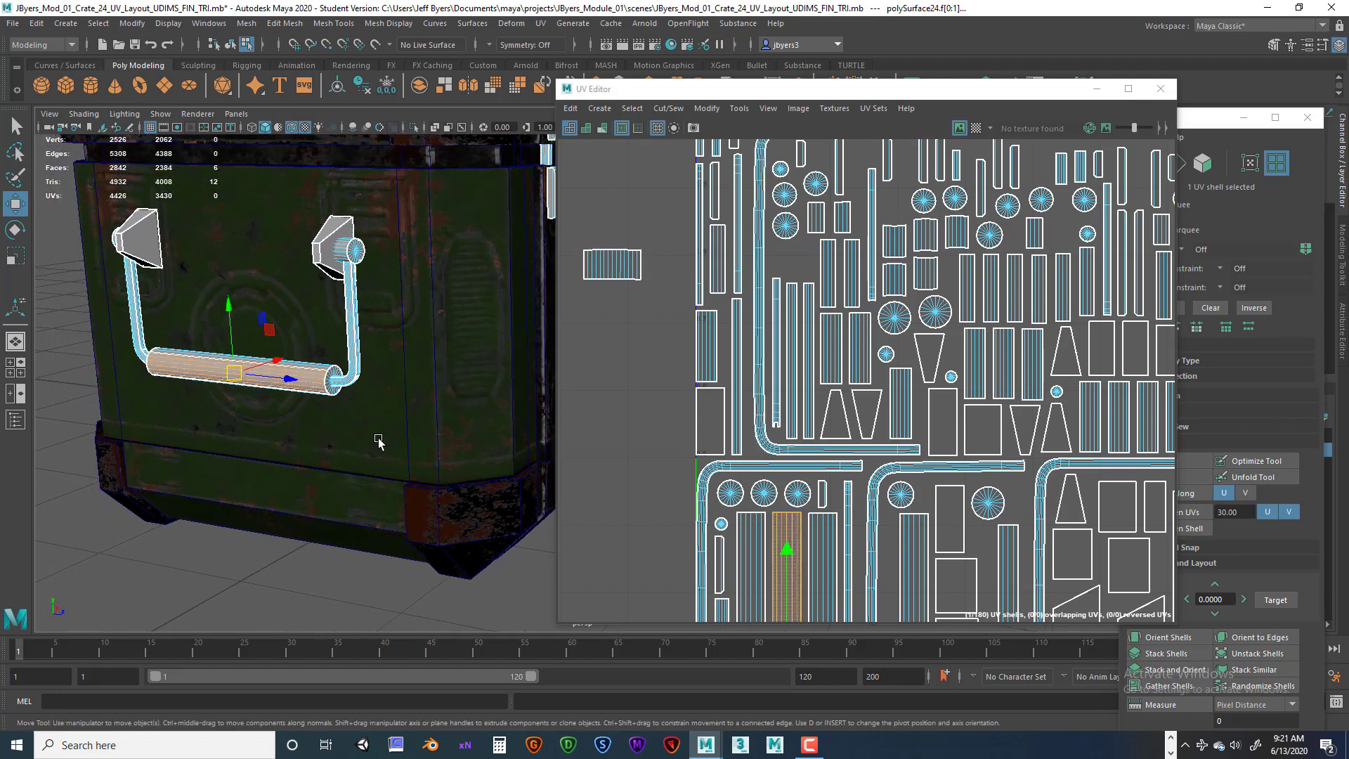
Select an open seam edge on the grip shell and sew it together with Move and Sew.
alt+middle_drag(871, 570, 851, 331)
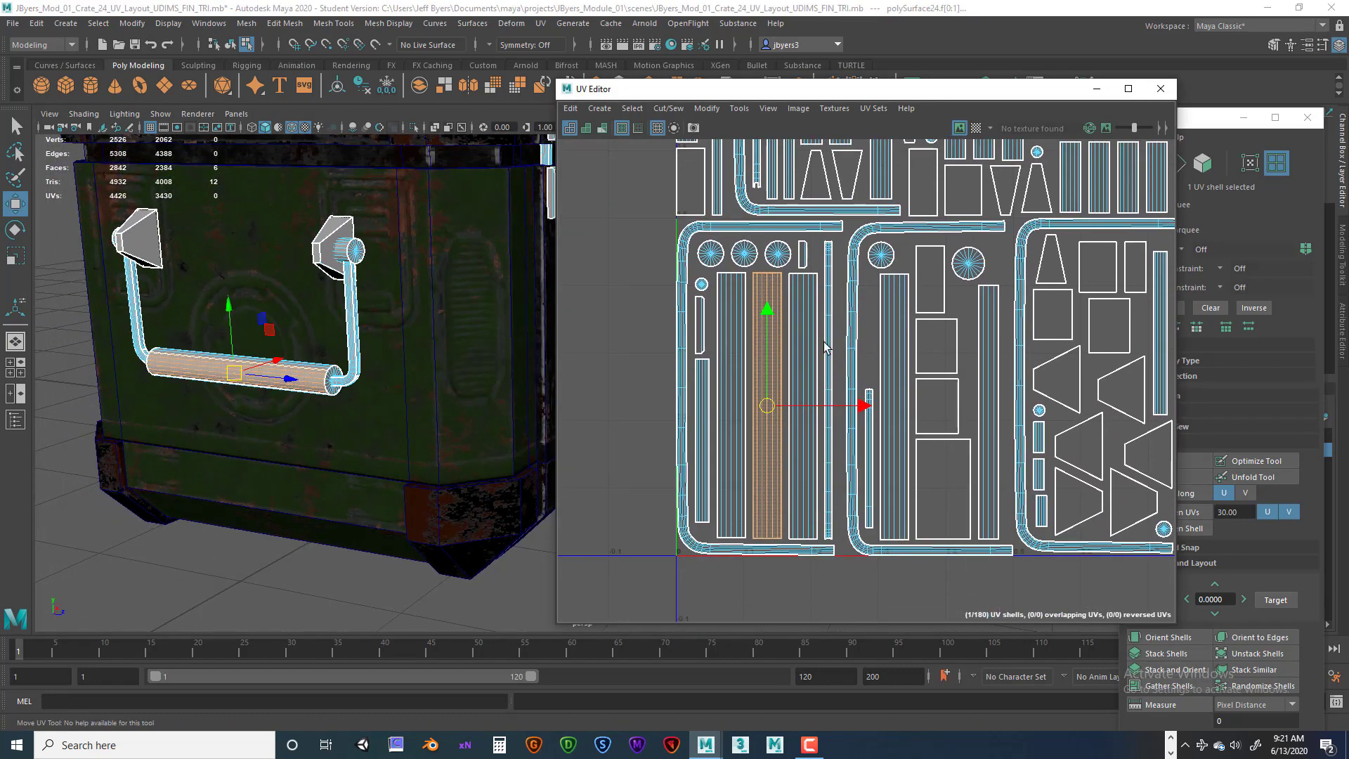
right_drag(770, 294, 763, 253)
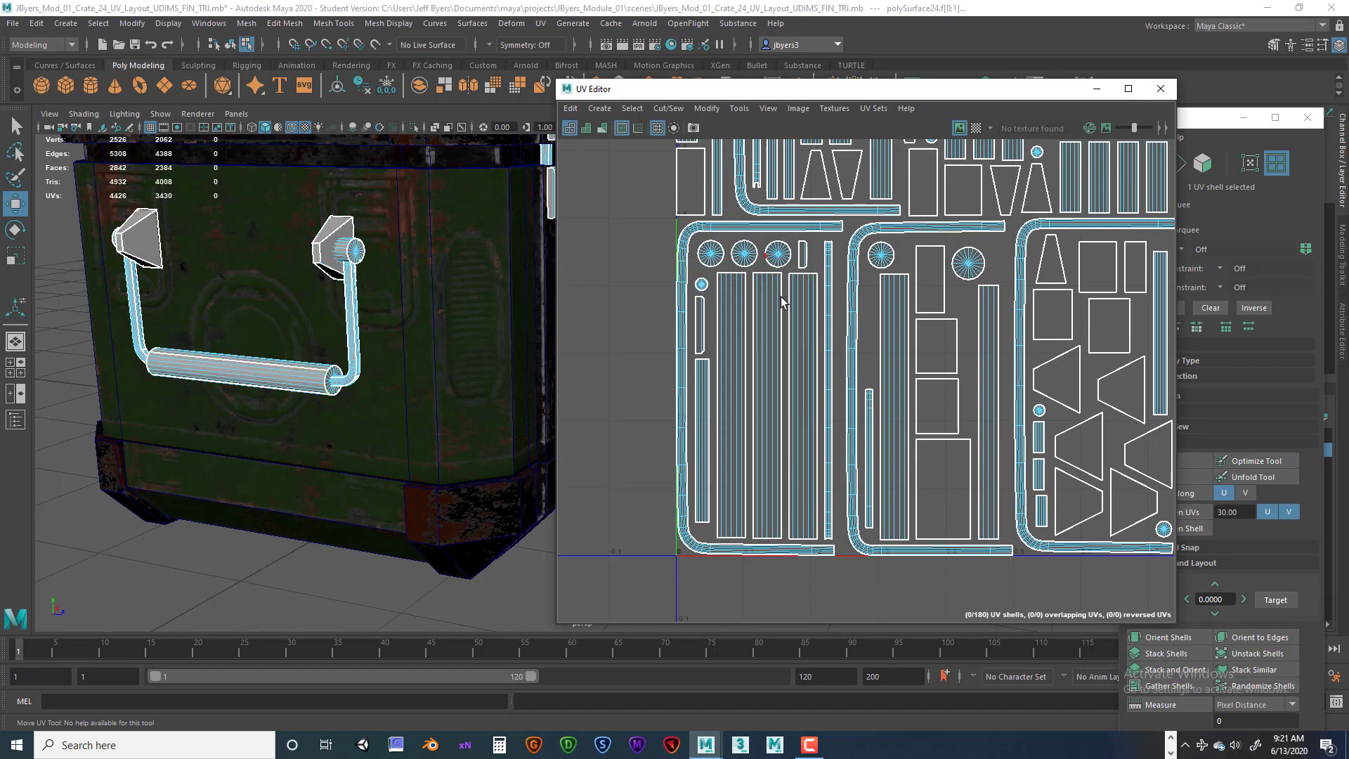
click(780, 305)
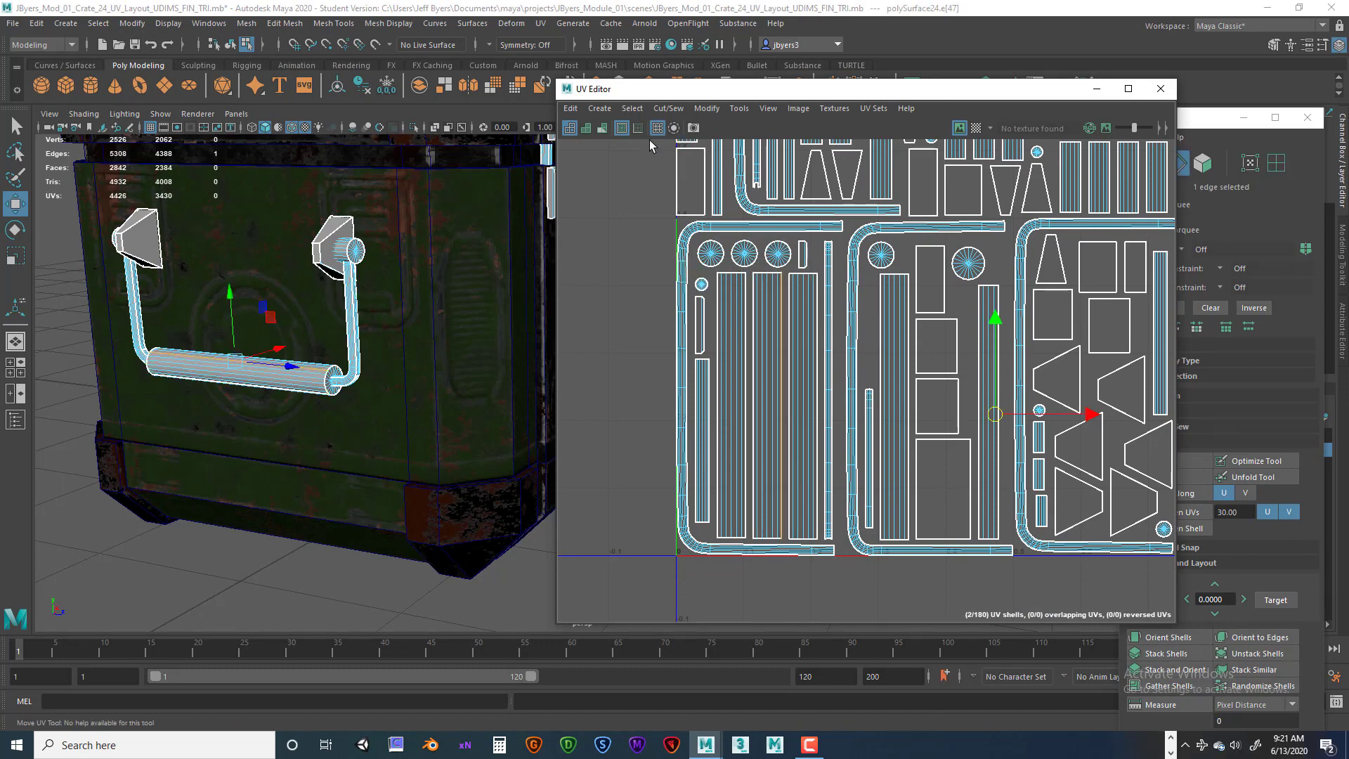
click(668, 108)
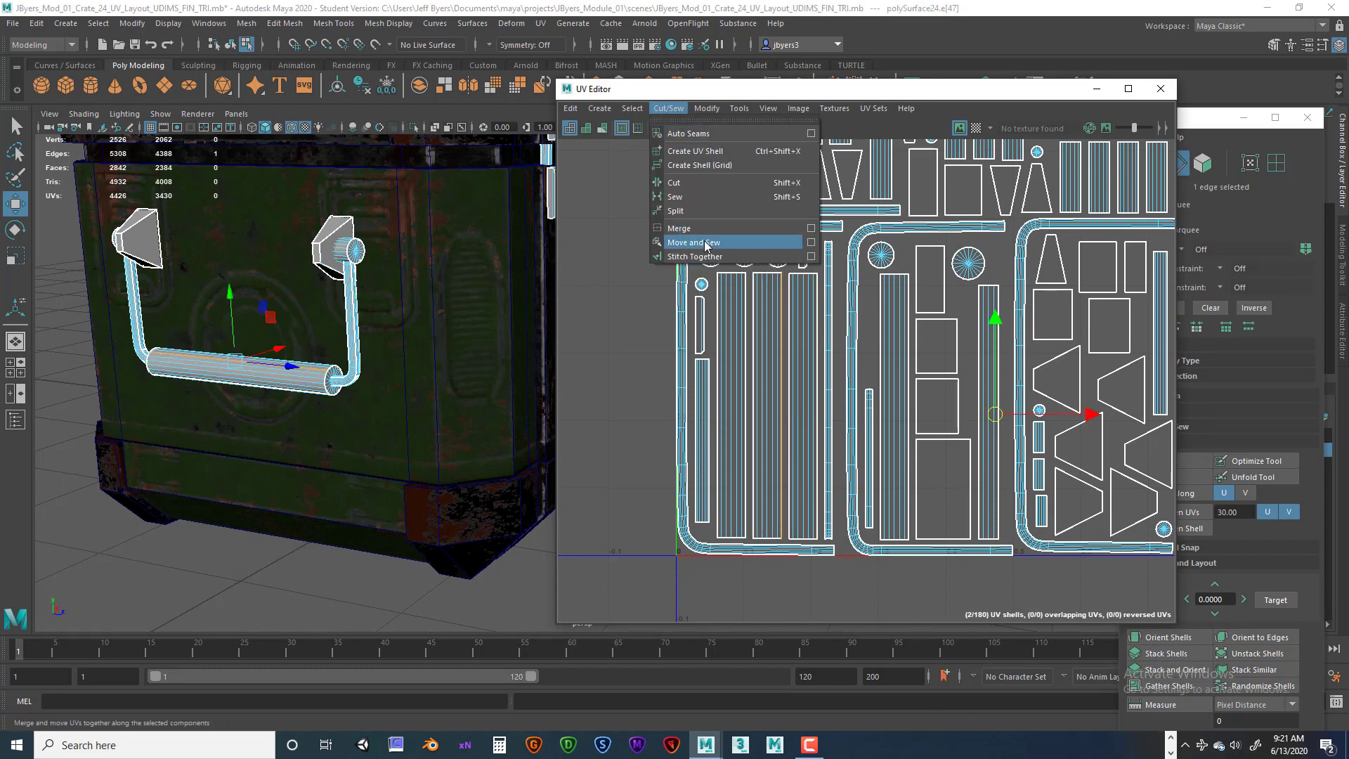
click(706, 243)
Move the sewn grip shell out of the UV tile, then undo the move.
right_drag(771, 334, 744, 328)
click(777, 344)
scroll(777, 346, down, 3)
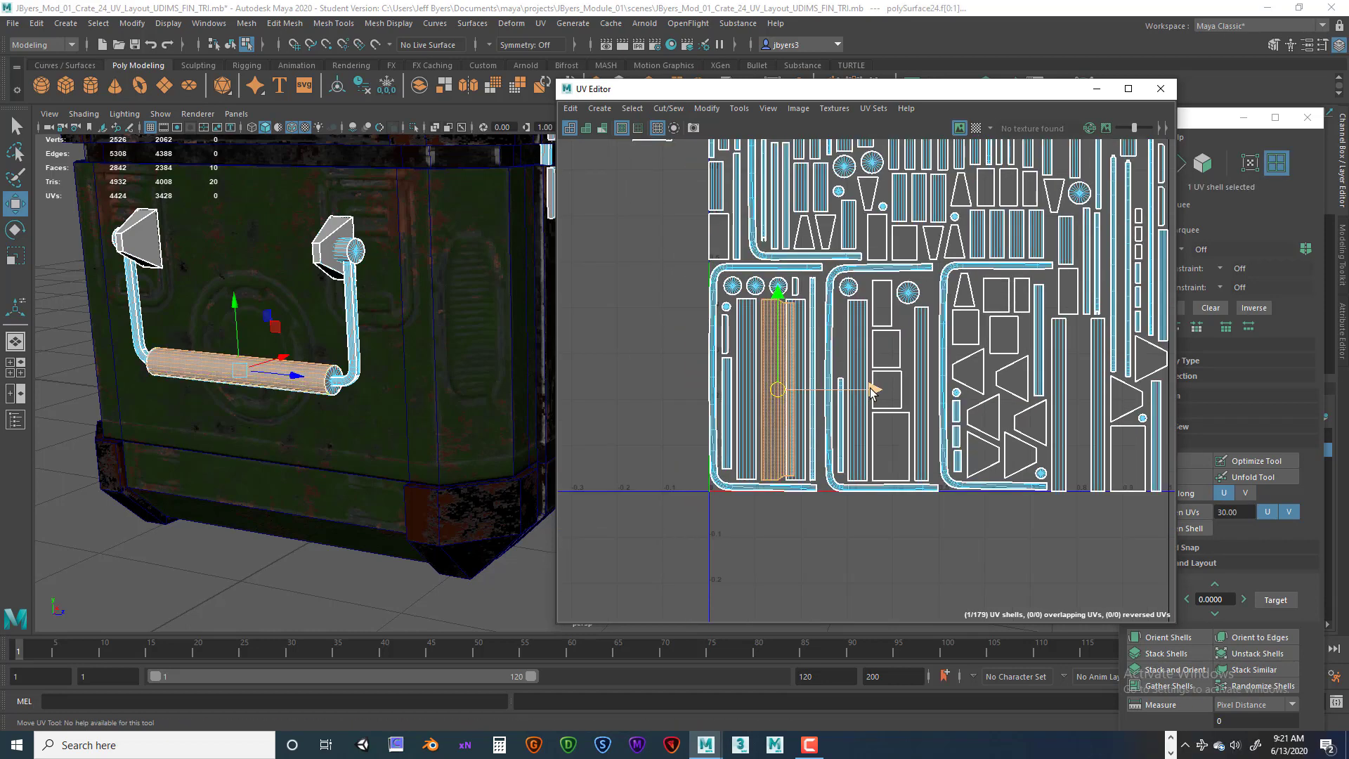
drag(871, 390, 737, 390)
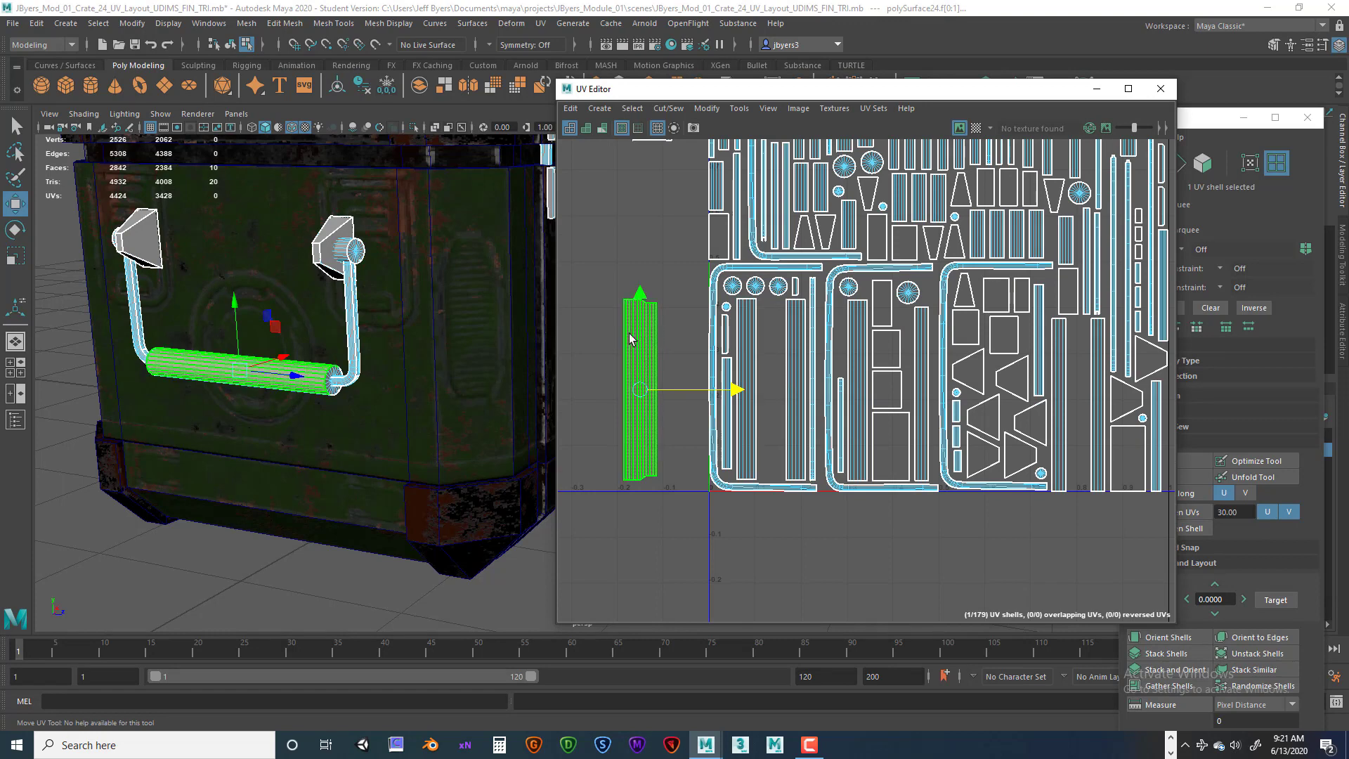
scroll(611, 332, up, 2)
key(ctrl+z)
key(ctrl+z)
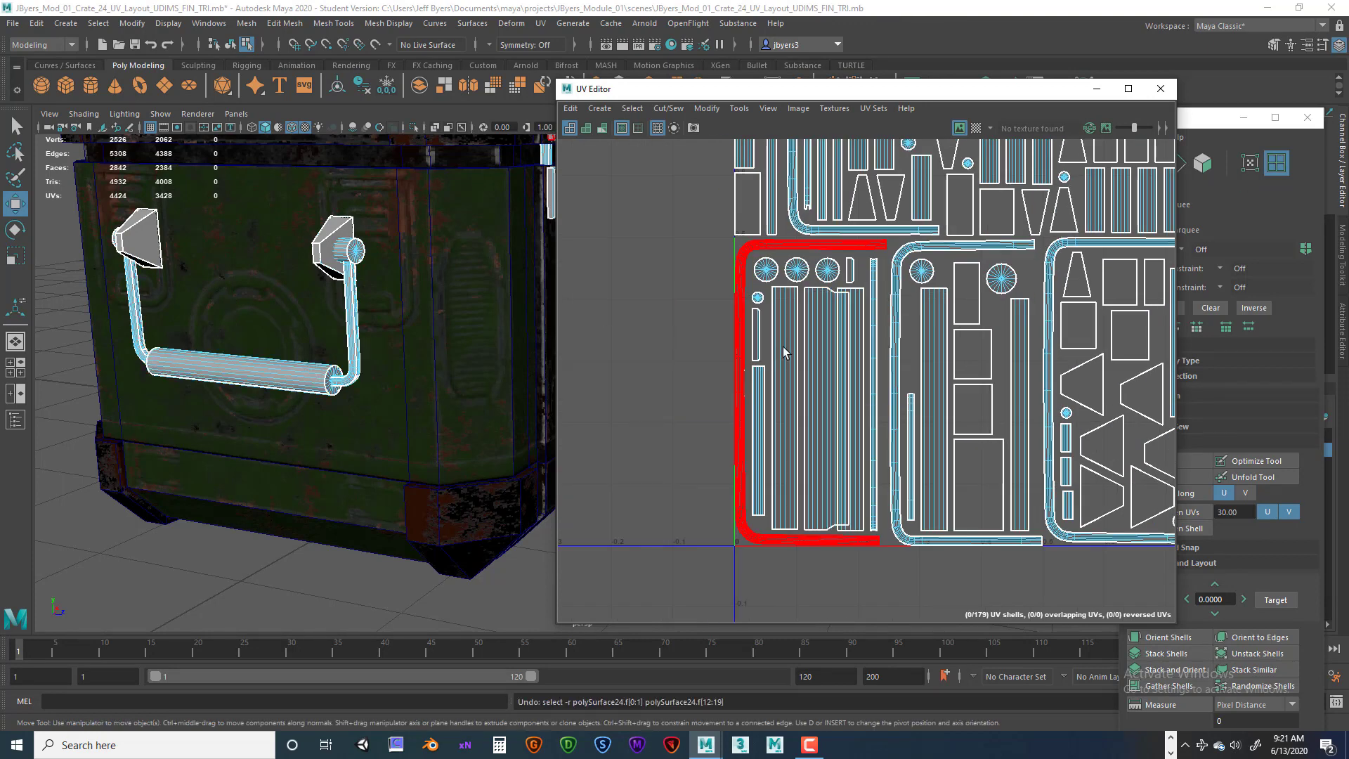
Move the grip shell out of the UV tile and sew its remaining open seam edge with Move and Sew.
click(812, 355)
drag(880, 406, 696, 405)
right_drag(656, 302, 652, 264)
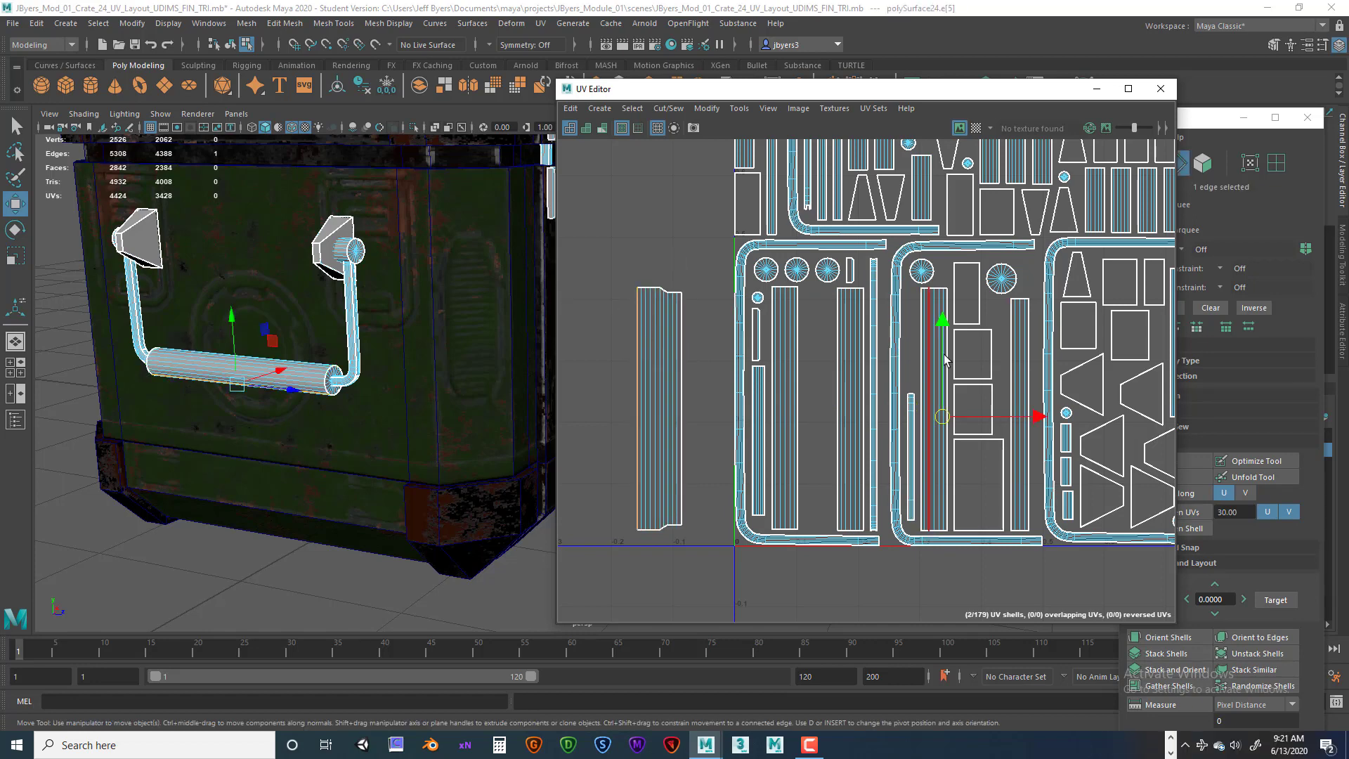
click(668, 107)
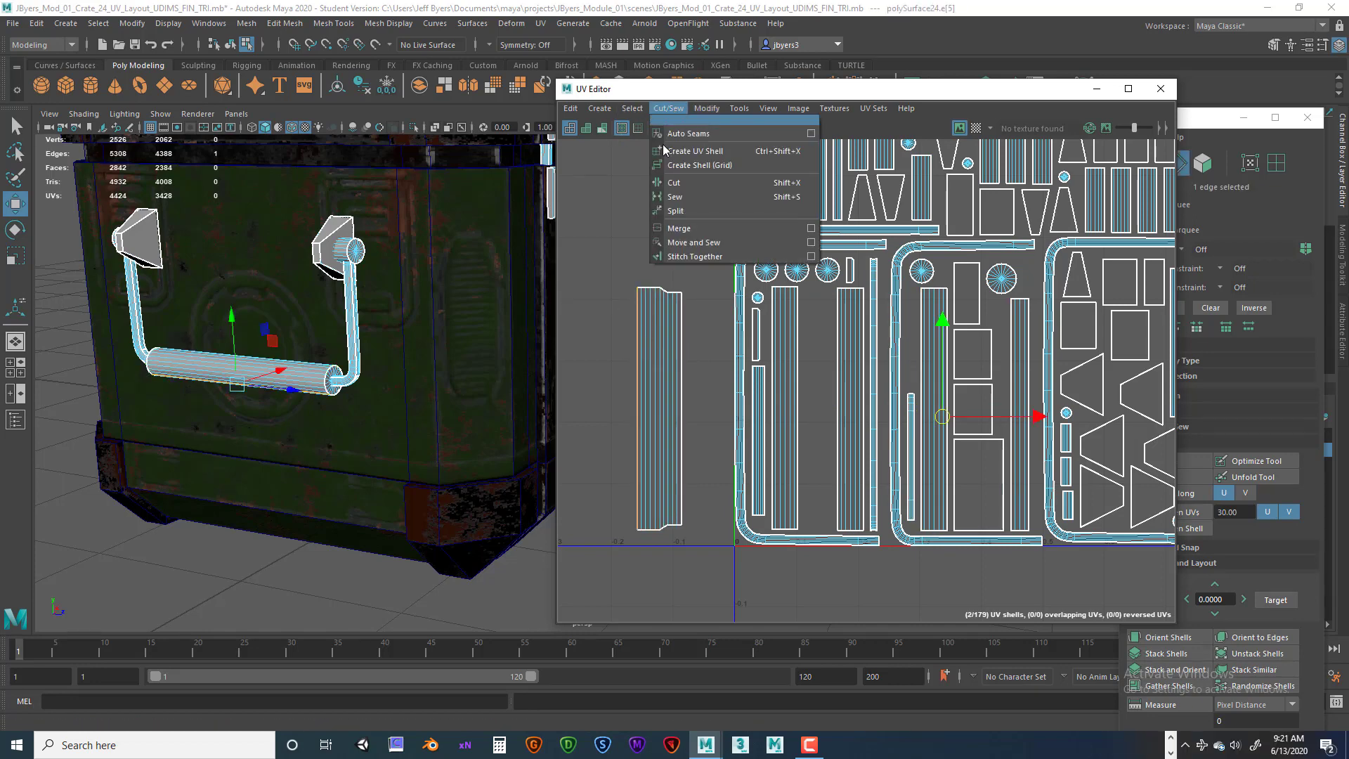
click(688, 253)
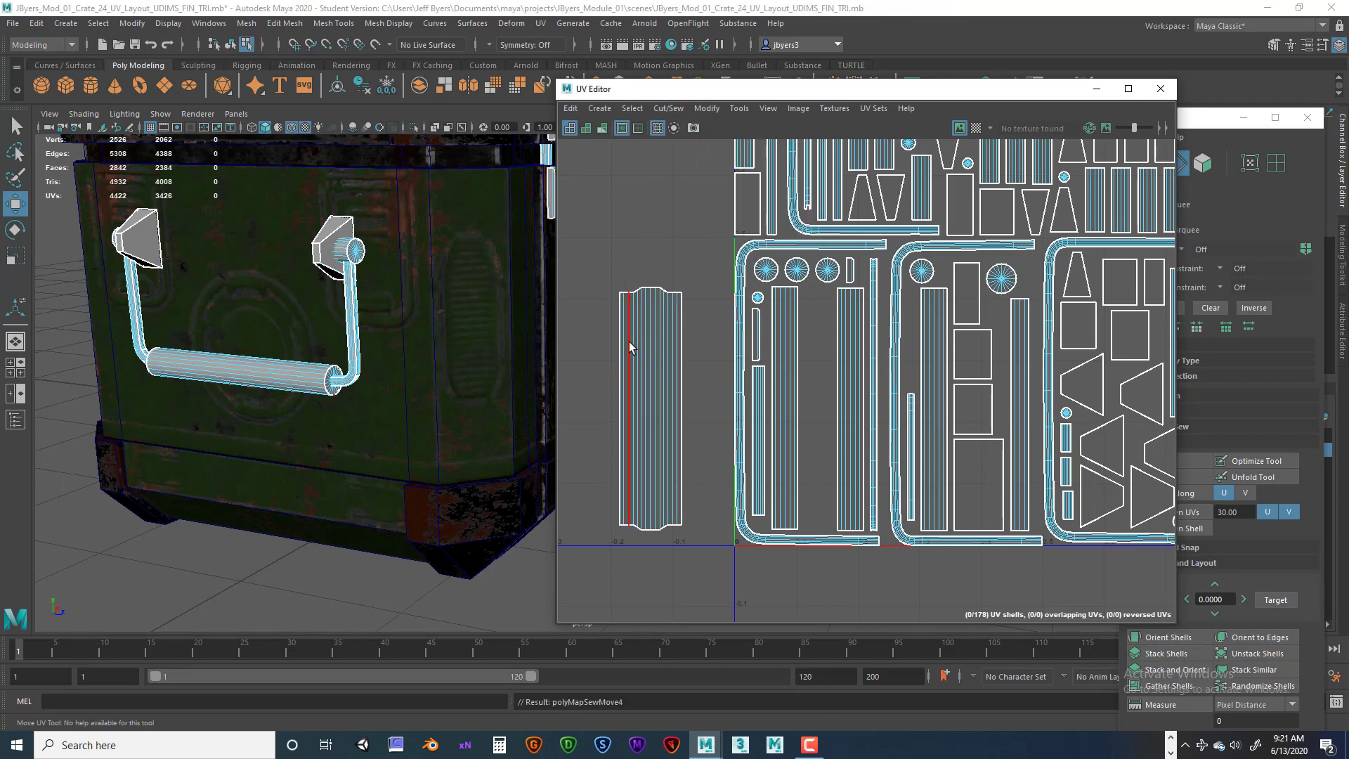
Select the sewn grip shell and Unfold it.
right_drag(647, 343, 601, 319)
click(660, 344)
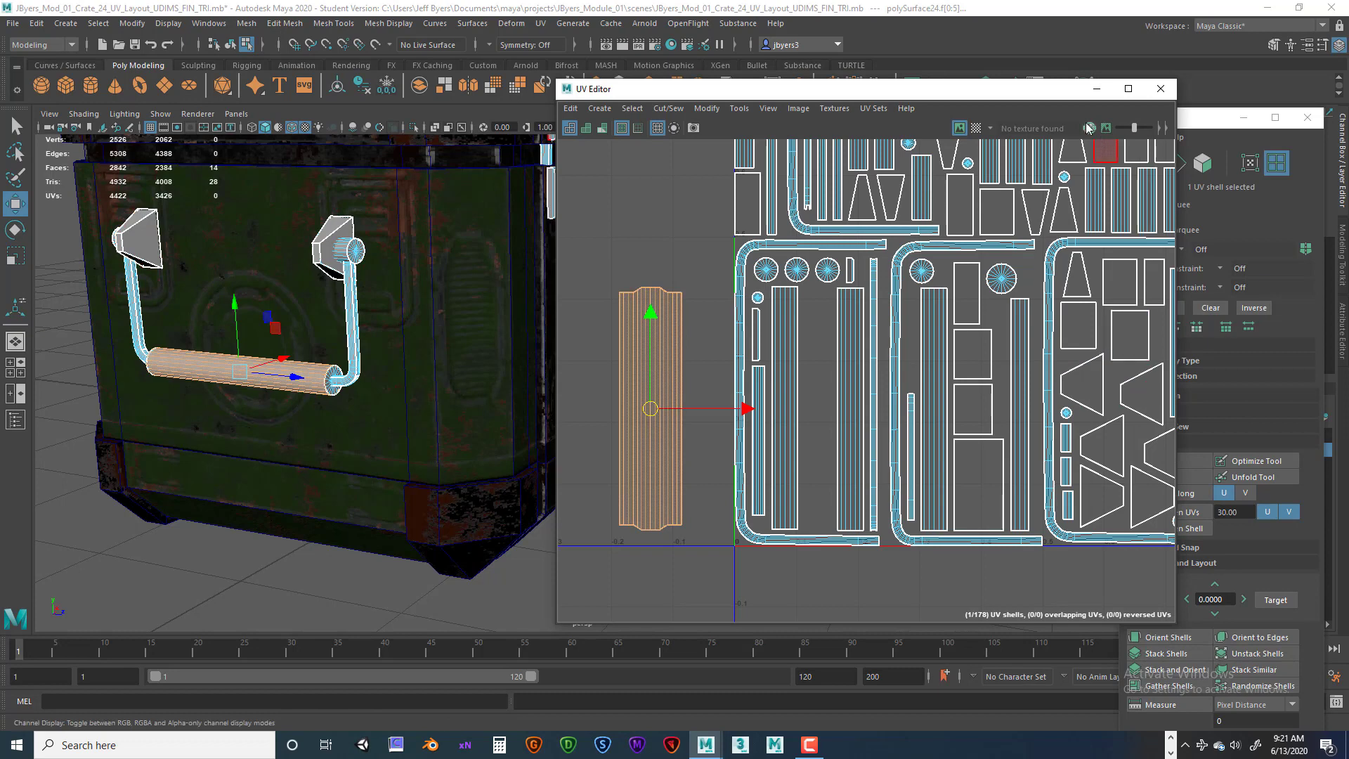
drag(1014, 96, 917, 93)
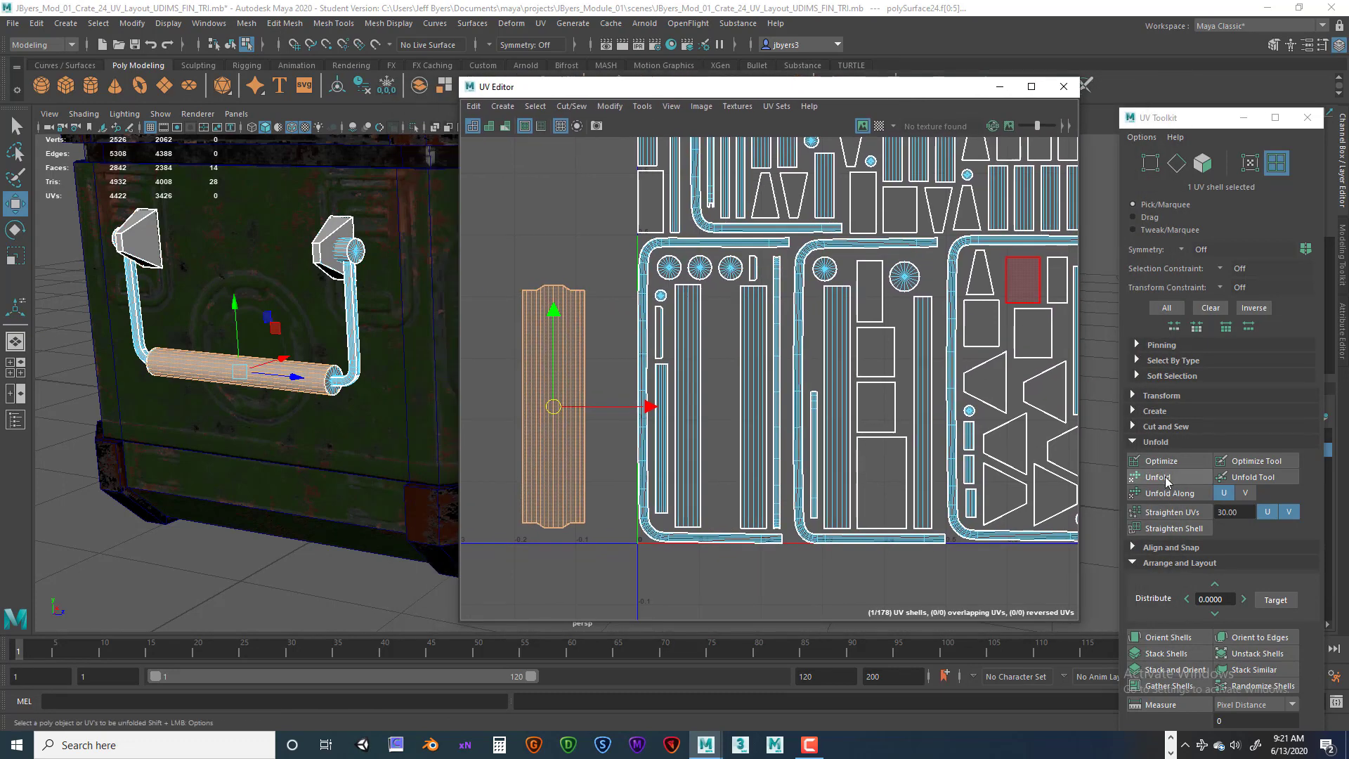
click(1158, 476)
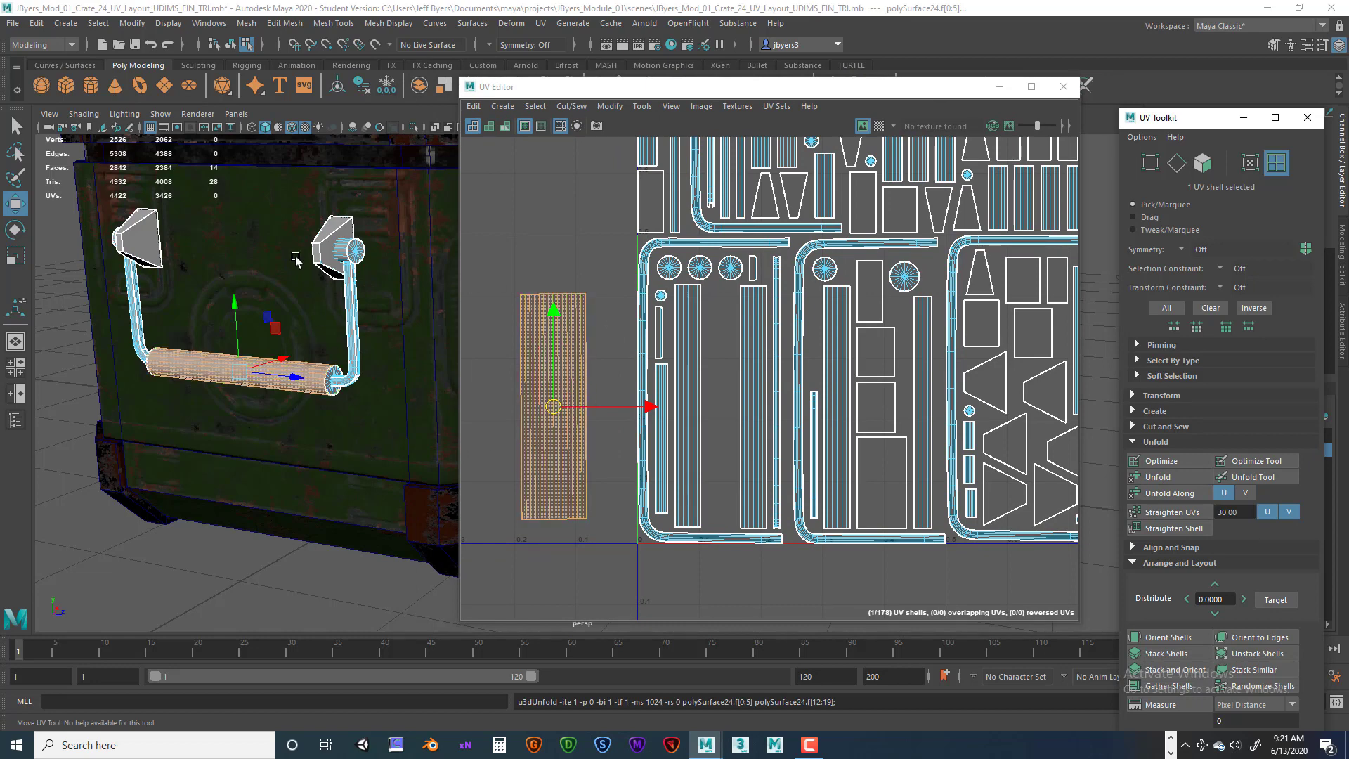
Select the handle arm's UV shell and move it out of the UV tile into empty space on the left.
click(360, 311)
alt+middle_drag(677, 316, 646, 514)
scroll(715, 445, down, 2)
alt+middle_drag(716, 447, 820, 446)
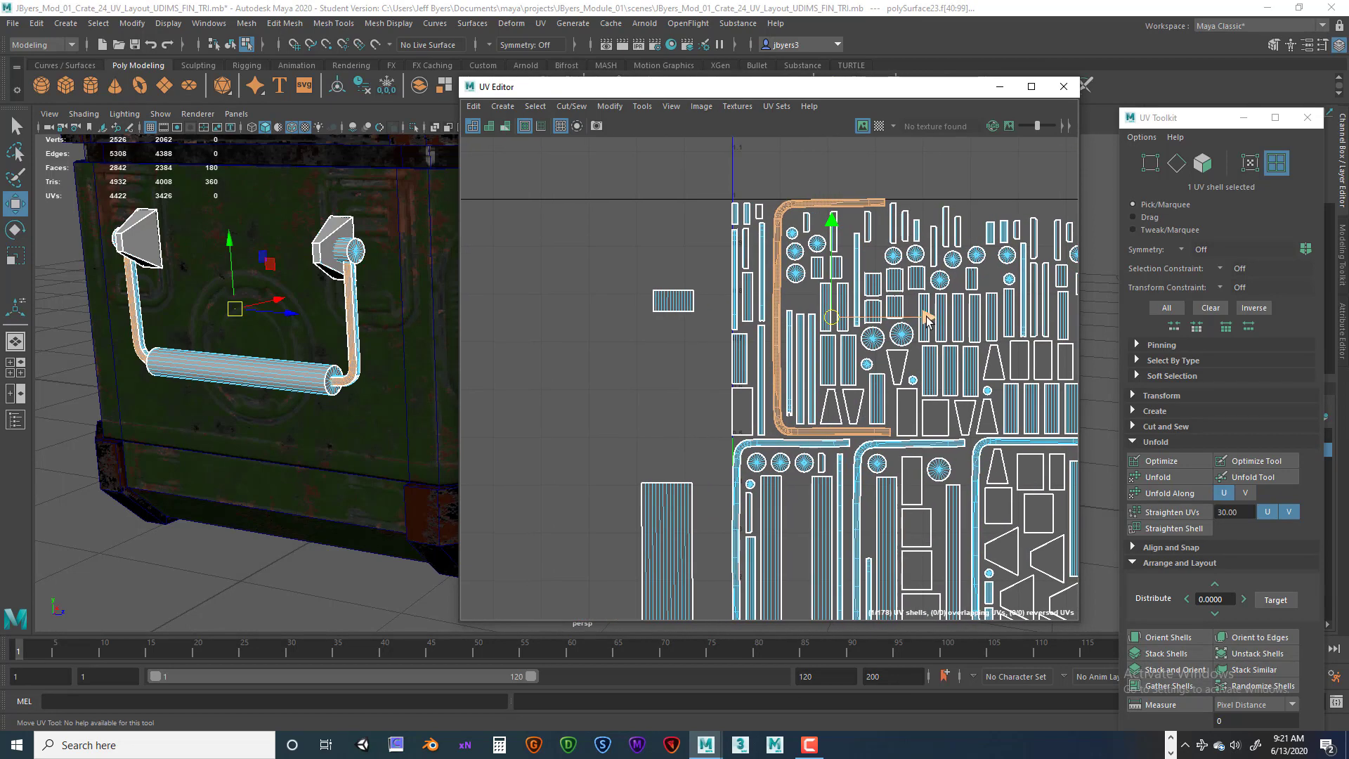
drag(926, 320, 713, 320)
Select the whole handle arm object so only its UV shells are shown.
scroll(543, 370, down, 1)
scroll(553, 395, up, 2)
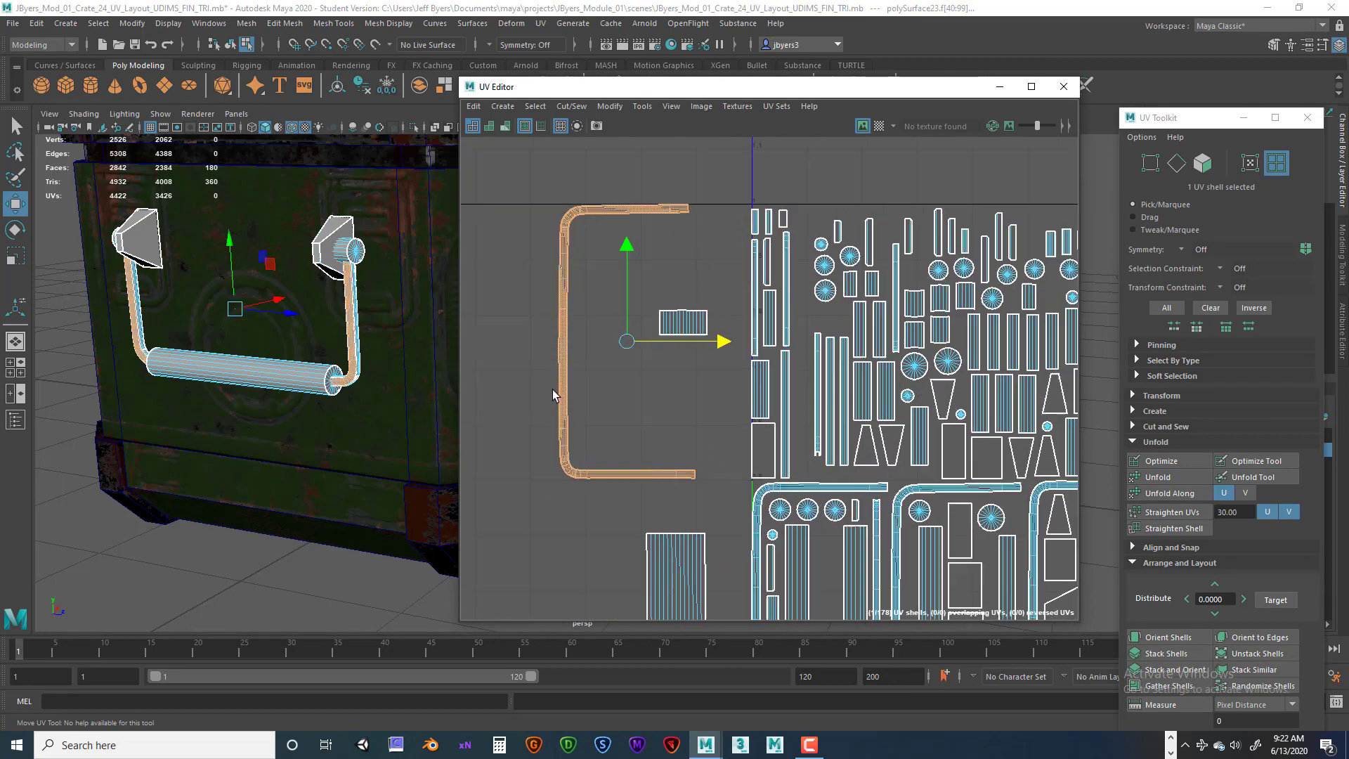
scroll(553, 395, up, 1)
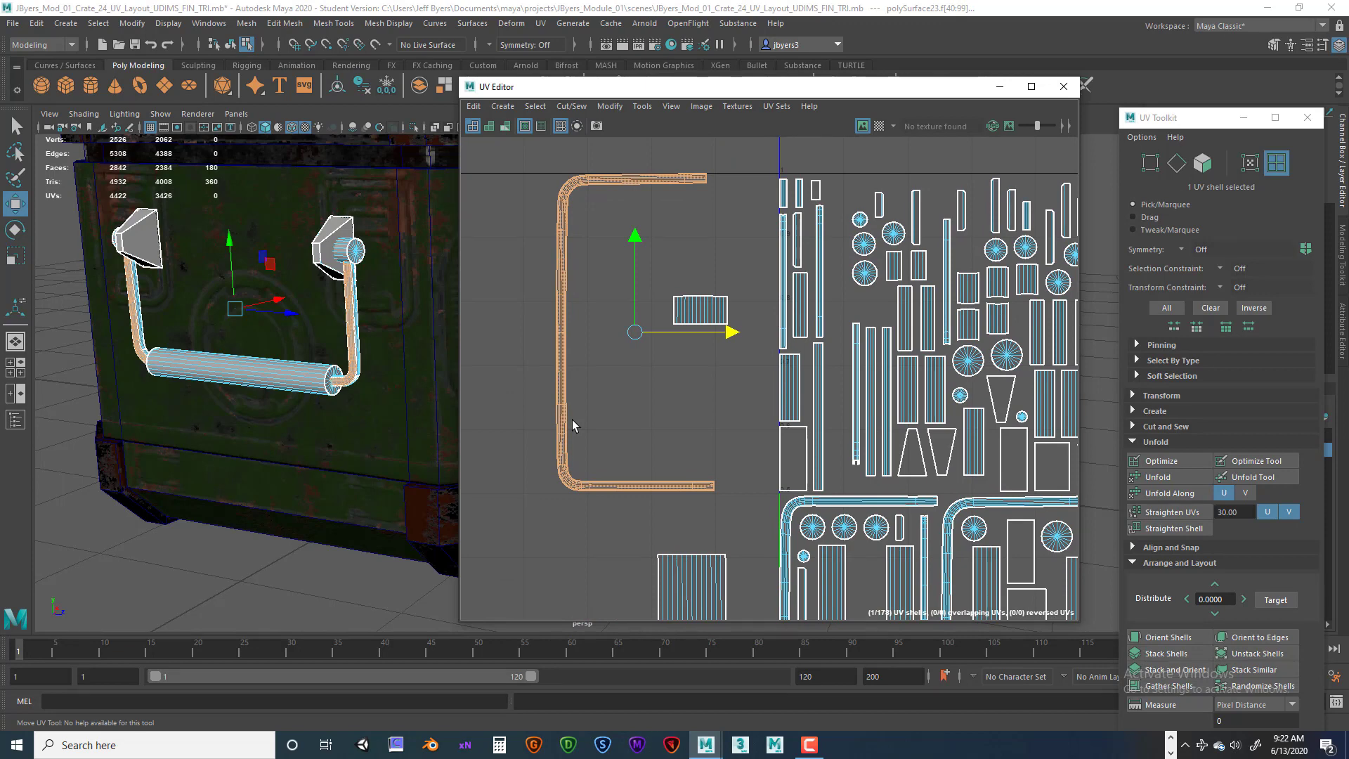
alt+middle_drag(572, 419, 565, 443)
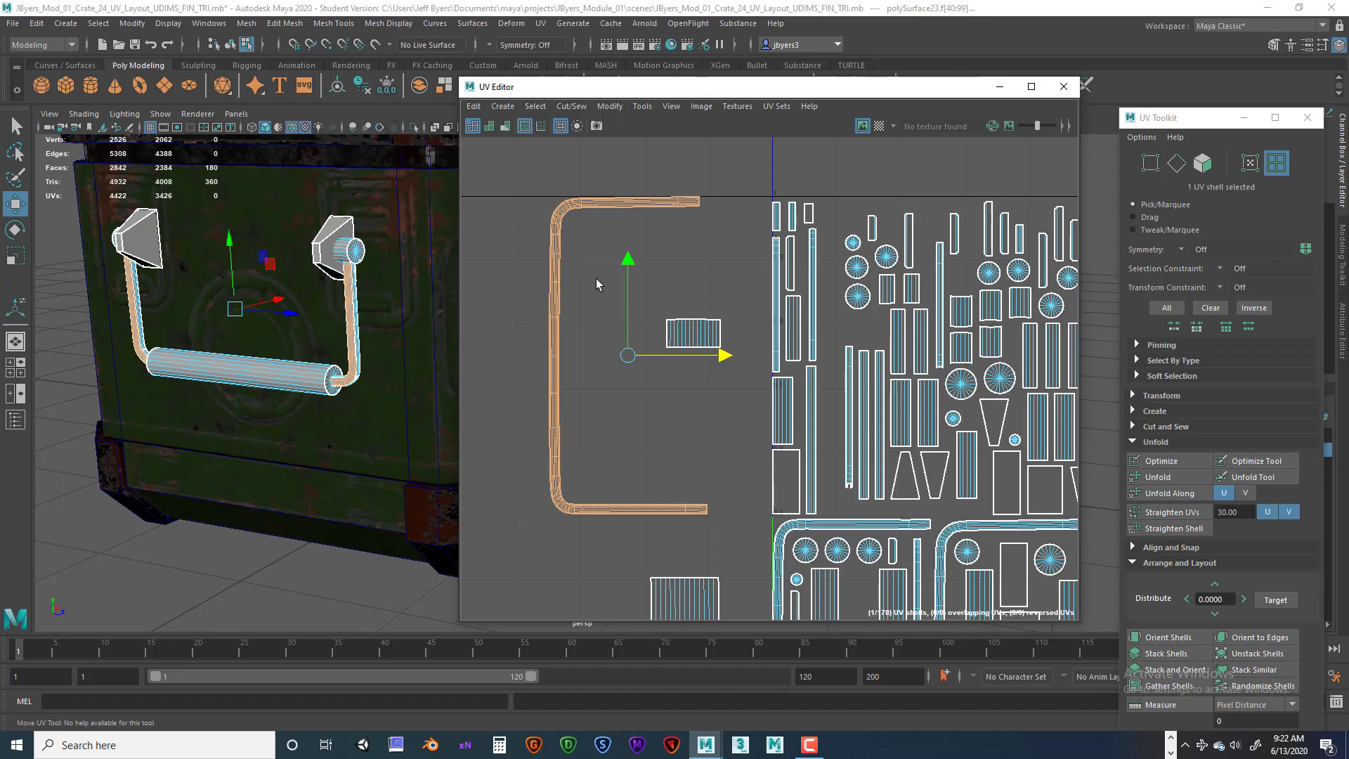
alt+middle_drag(595, 278, 540, 249)
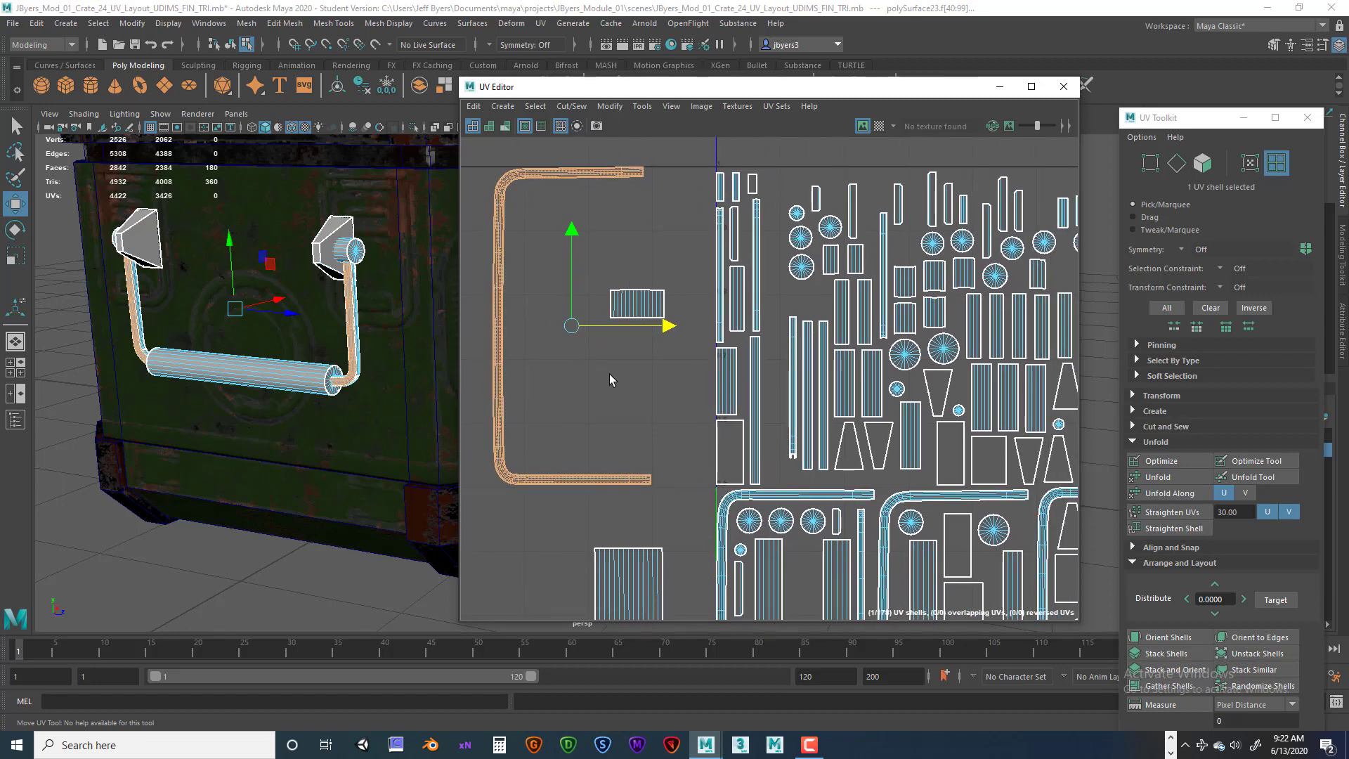
scroll(610, 379, down, 5)
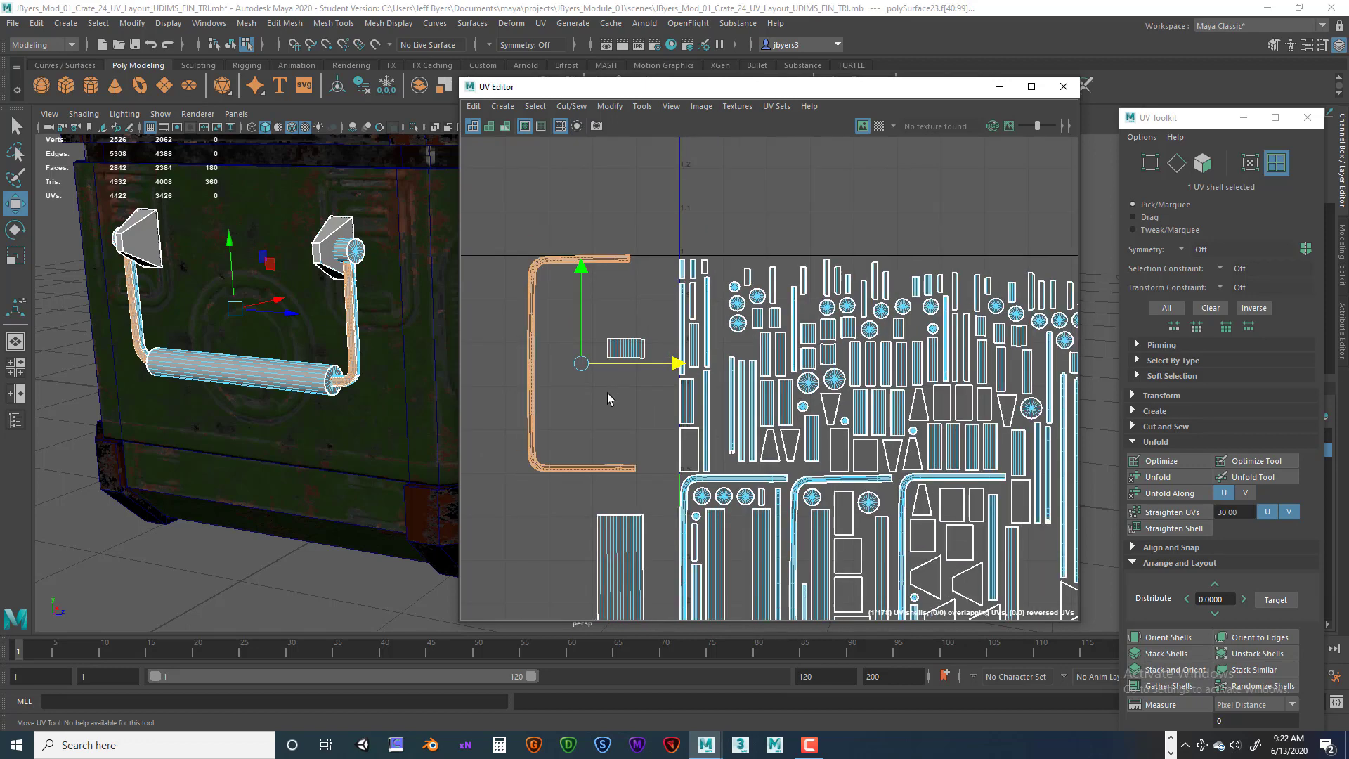
alt+middle_drag(612, 334, 611, 247)
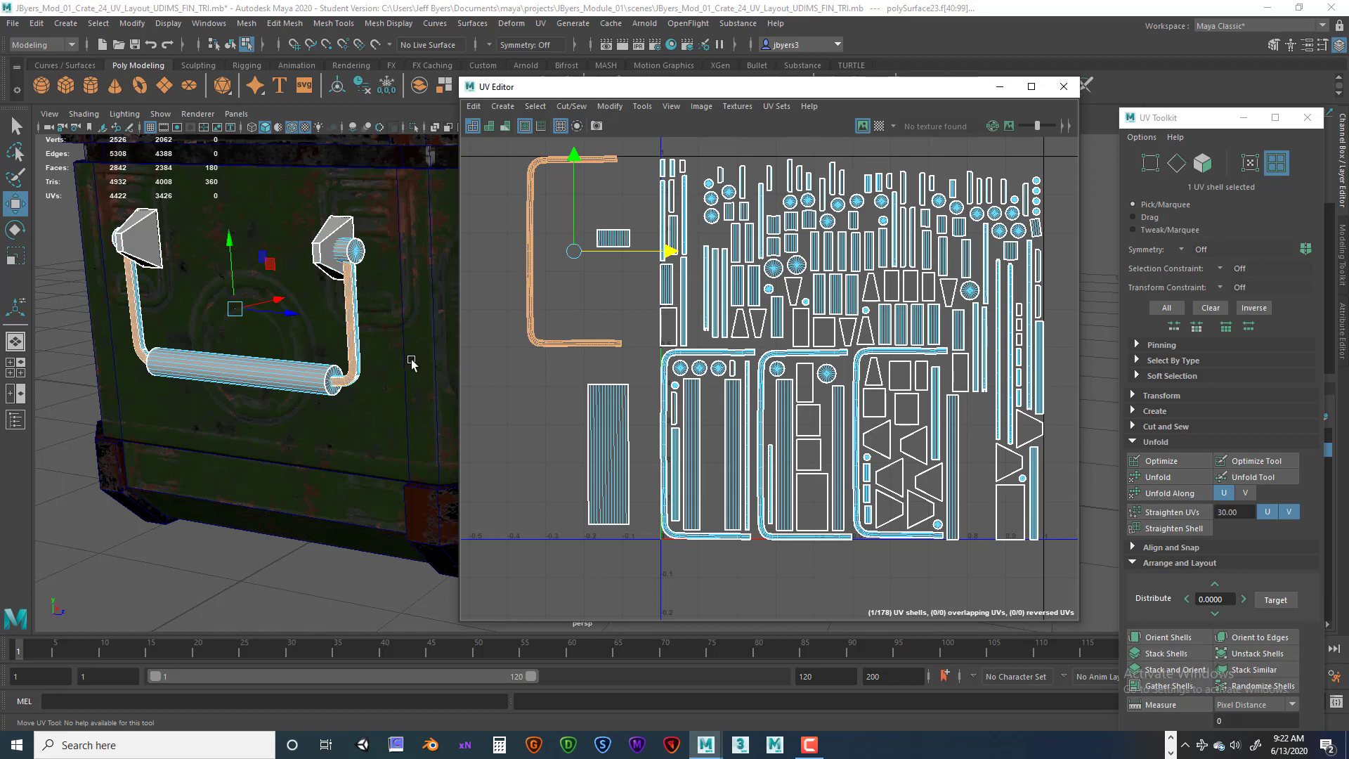
scroll(412, 362, up, 4)
mouse_move(318, 328)
alt+middle_down()
mouse_move(407, 359)
mouse_move(394, 366)
mouse_move(257, 306)
mouse_move(335, 346)
alt+middle_up()
scroll(394, 366, down, 2)
right_click(367, 322)
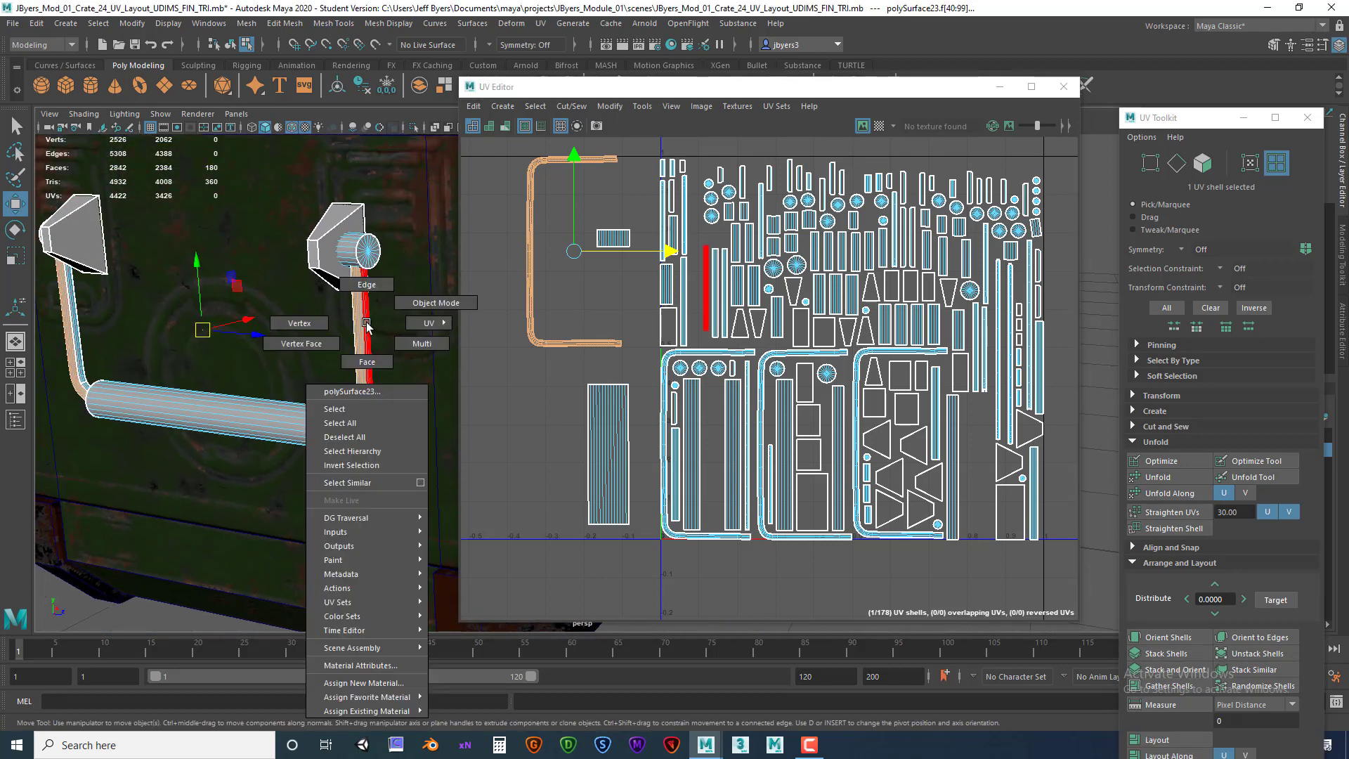
click(349, 402)
Inspect the handle arm and grip geometry up close in the viewport.
drag(214, 297, 207, 351)
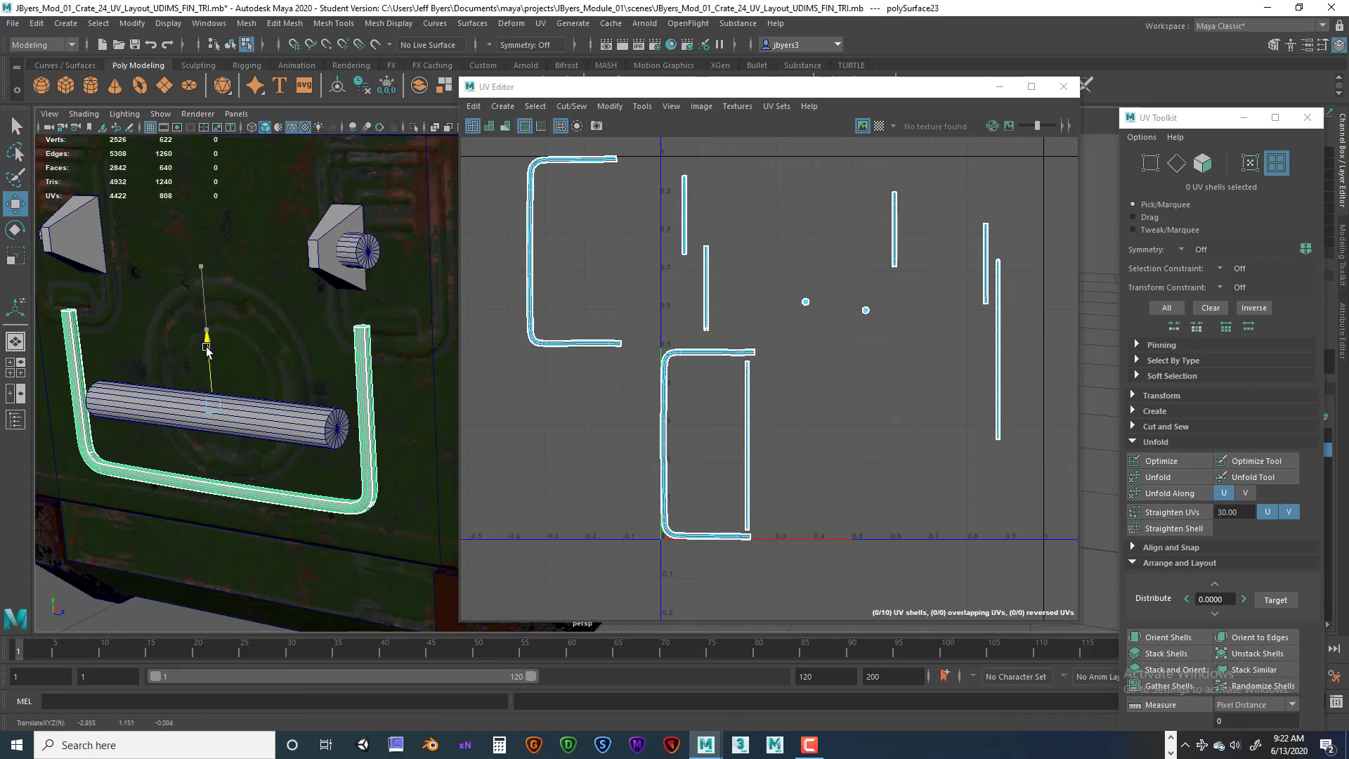
alt+drag(307, 354, 283, 368)
alt+right_drag(318, 368, 381, 387)
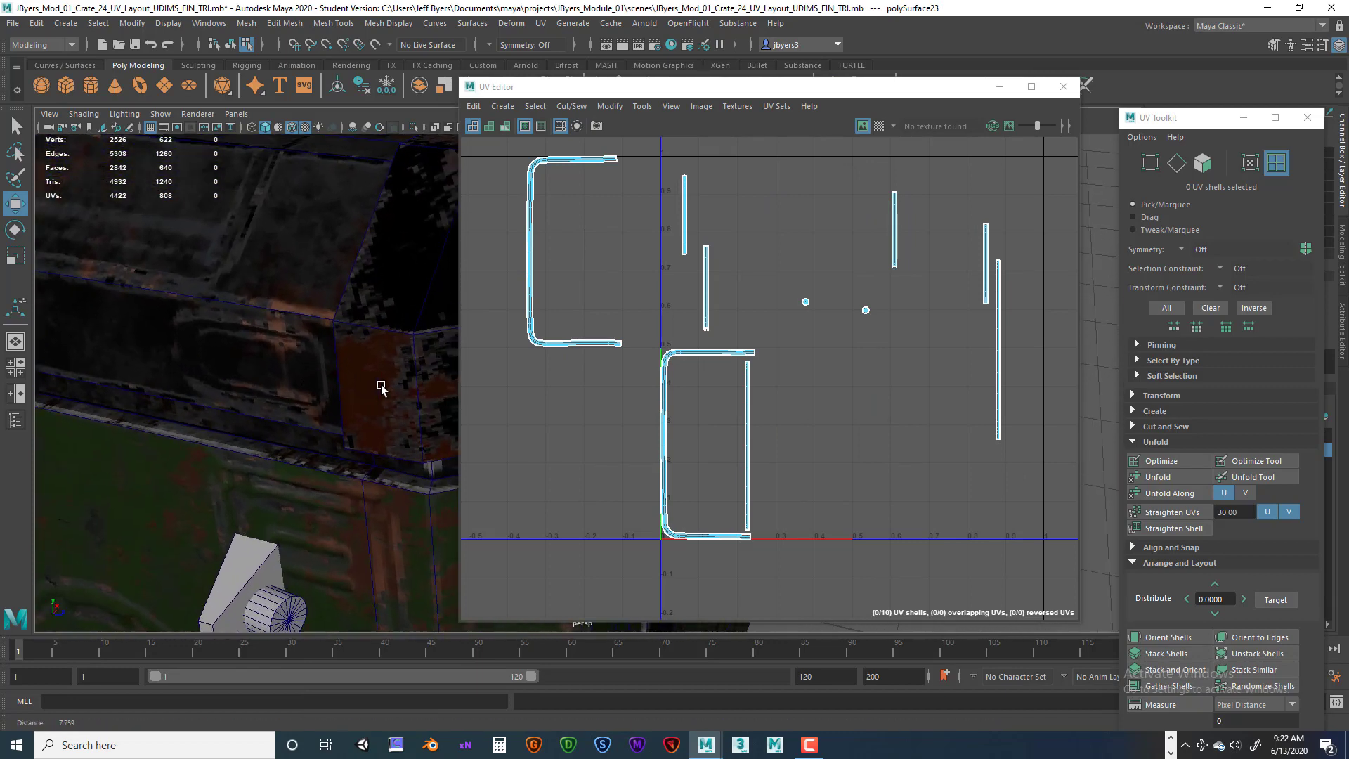
alt+middle_drag(381, 387, 343, 219)
alt+right_drag(343, 219, 397, 275)
alt+middle_drag(241, 280, 298, 299)
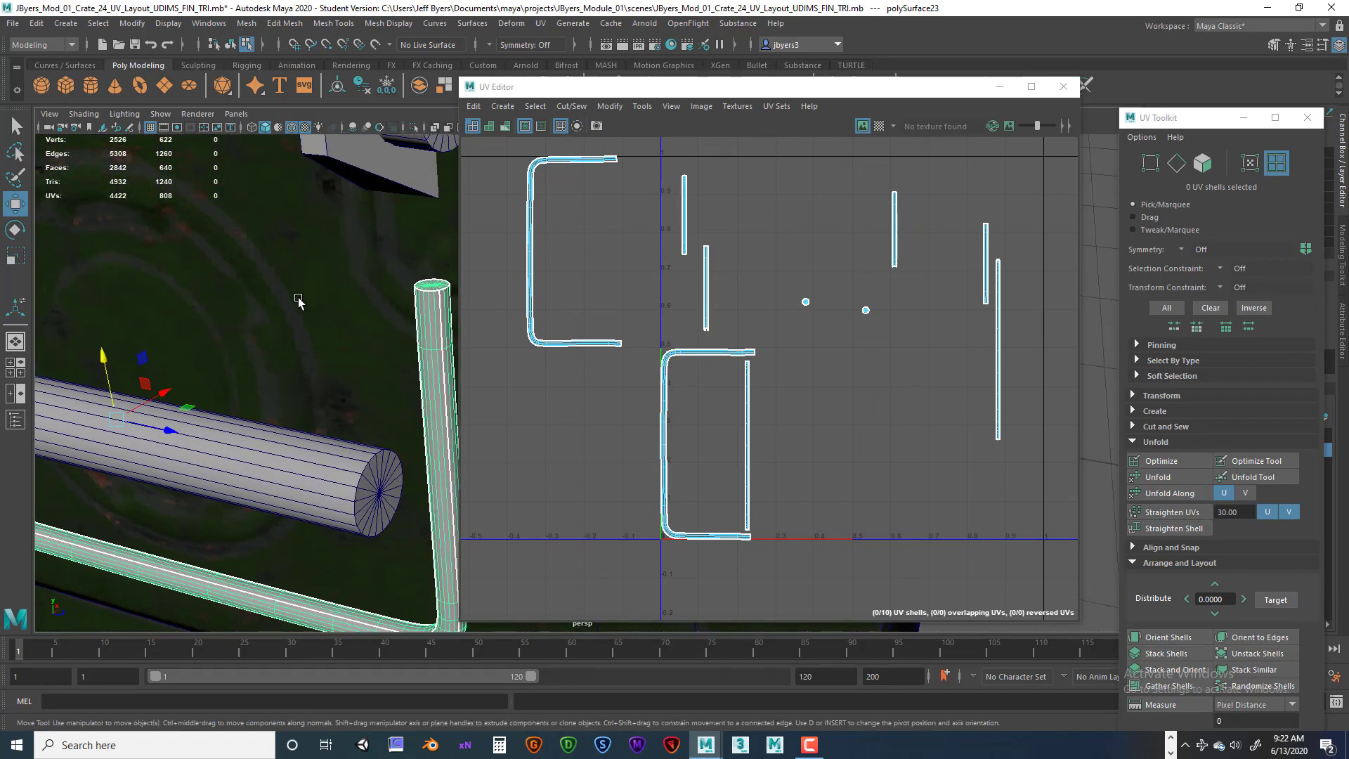
alt+right_drag(298, 299, 329, 295)
alt+middle_drag(329, 295, 301, 316)
alt+right_drag(300, 316, 338, 328)
alt+middle_drag(259, 309, 308, 312)
right_click(331, 358)
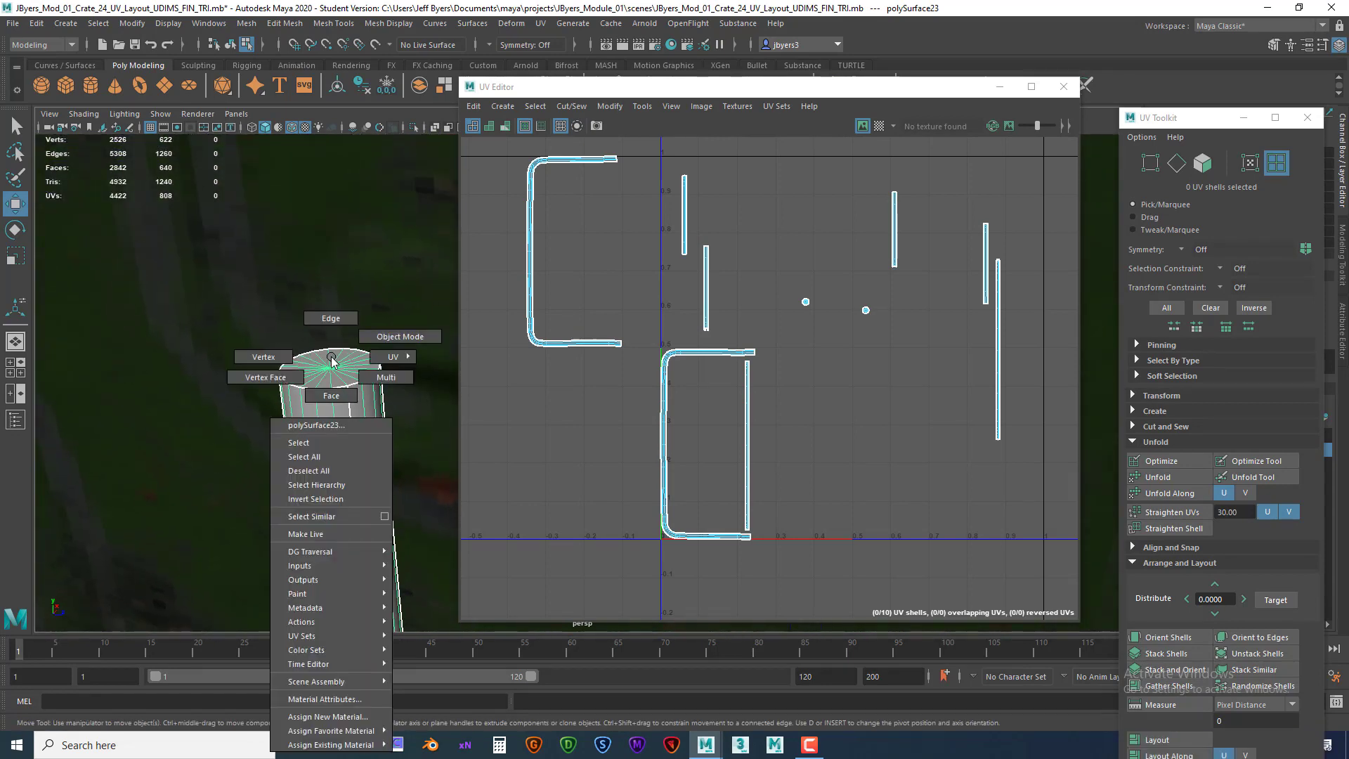
mouse_move(331, 358)
right_down()
mouse_move(331, 394)
mouse_move(333, 362)
right_up()
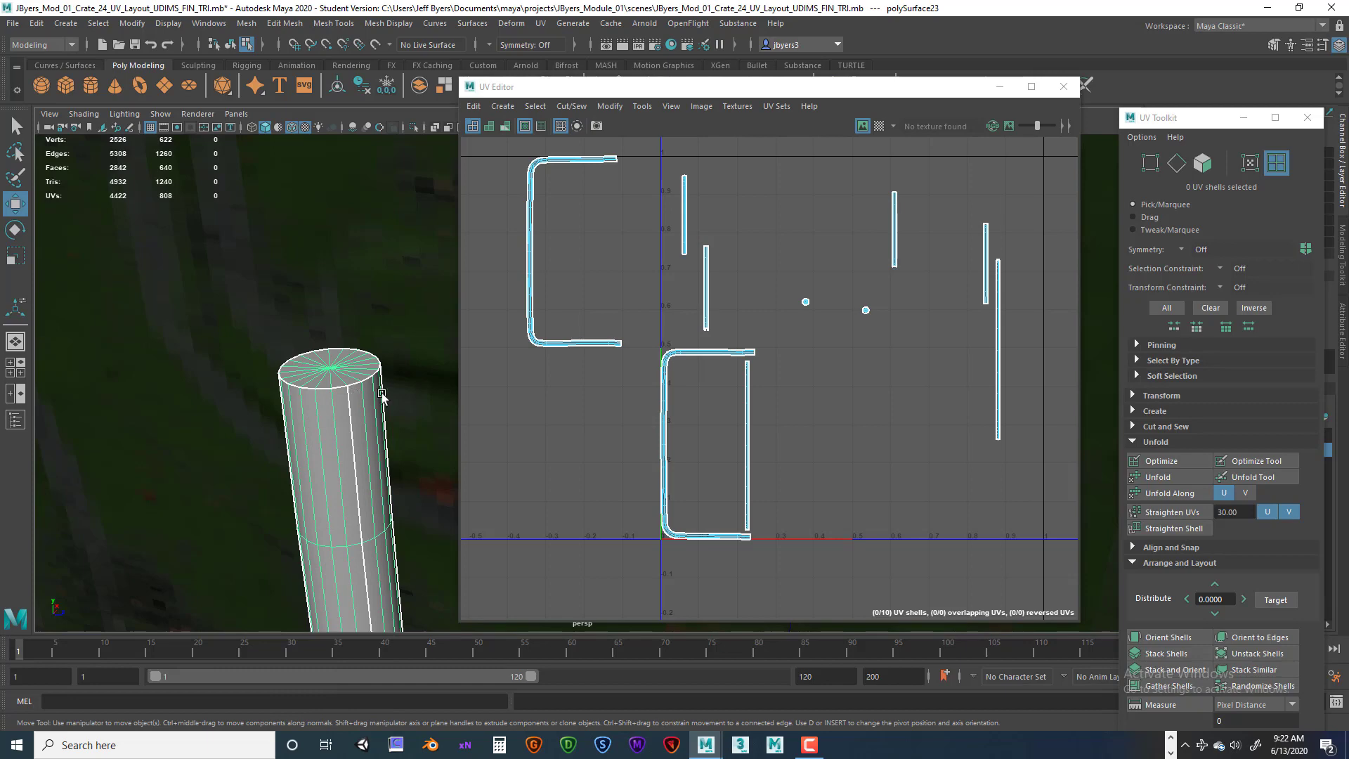
key(bracketleft)
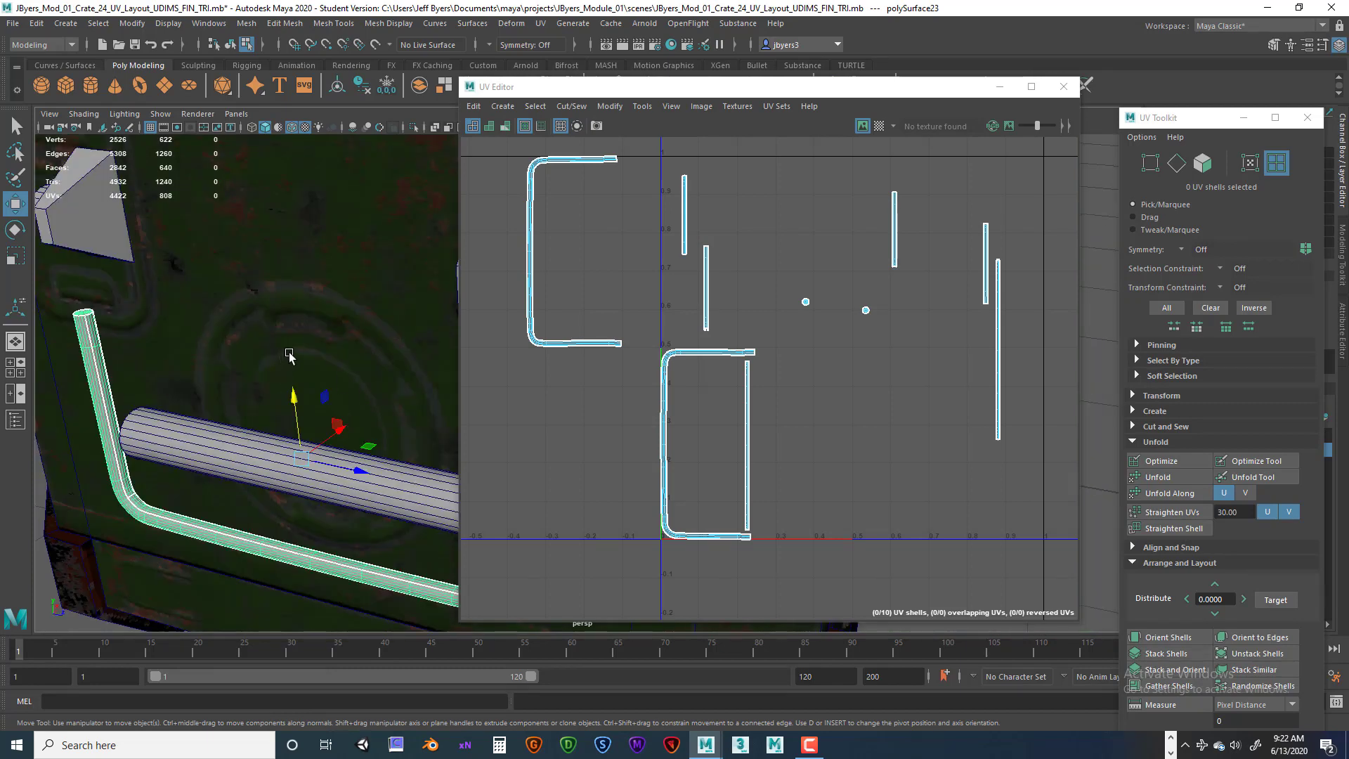
alt+middle_drag(151, 503, 214, 400)
alt+right_drag(213, 401, 367, 400)
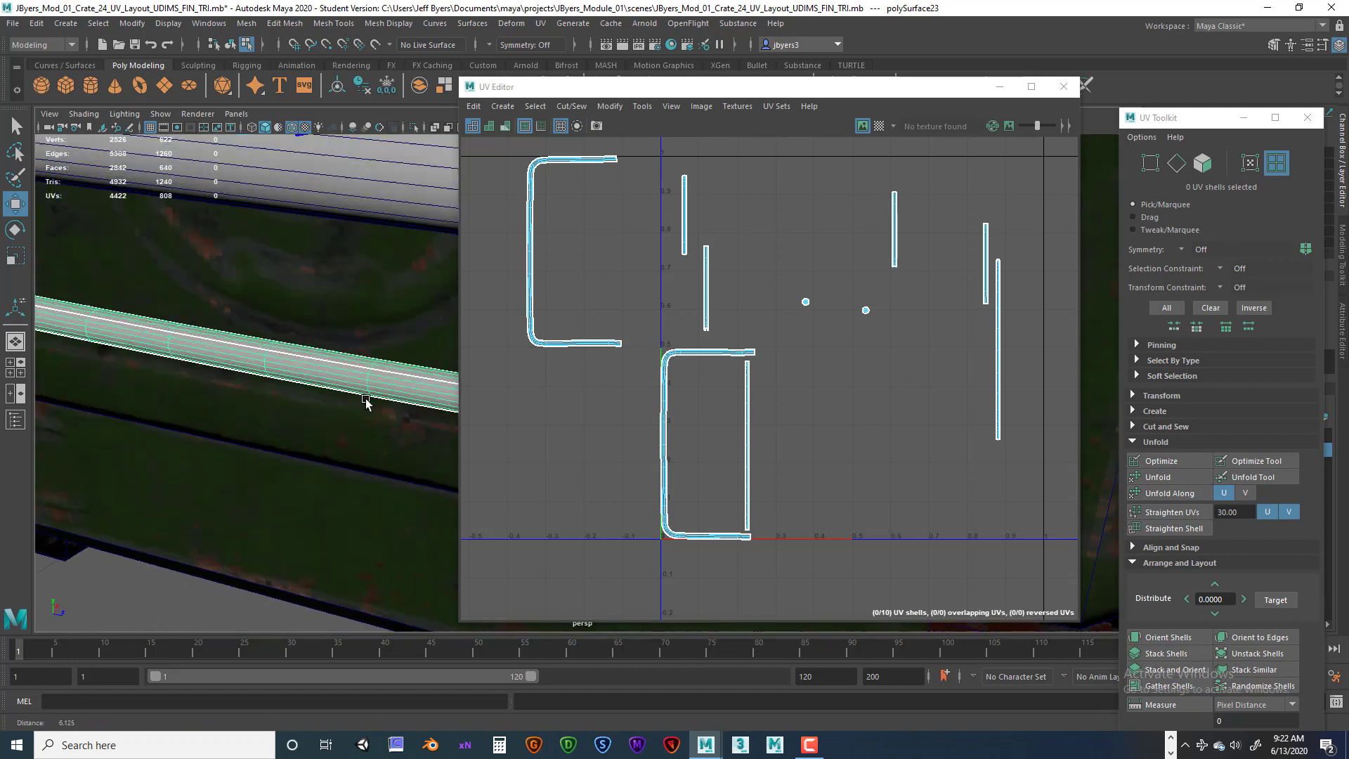
alt+middle_drag(148, 344, 386, 548)
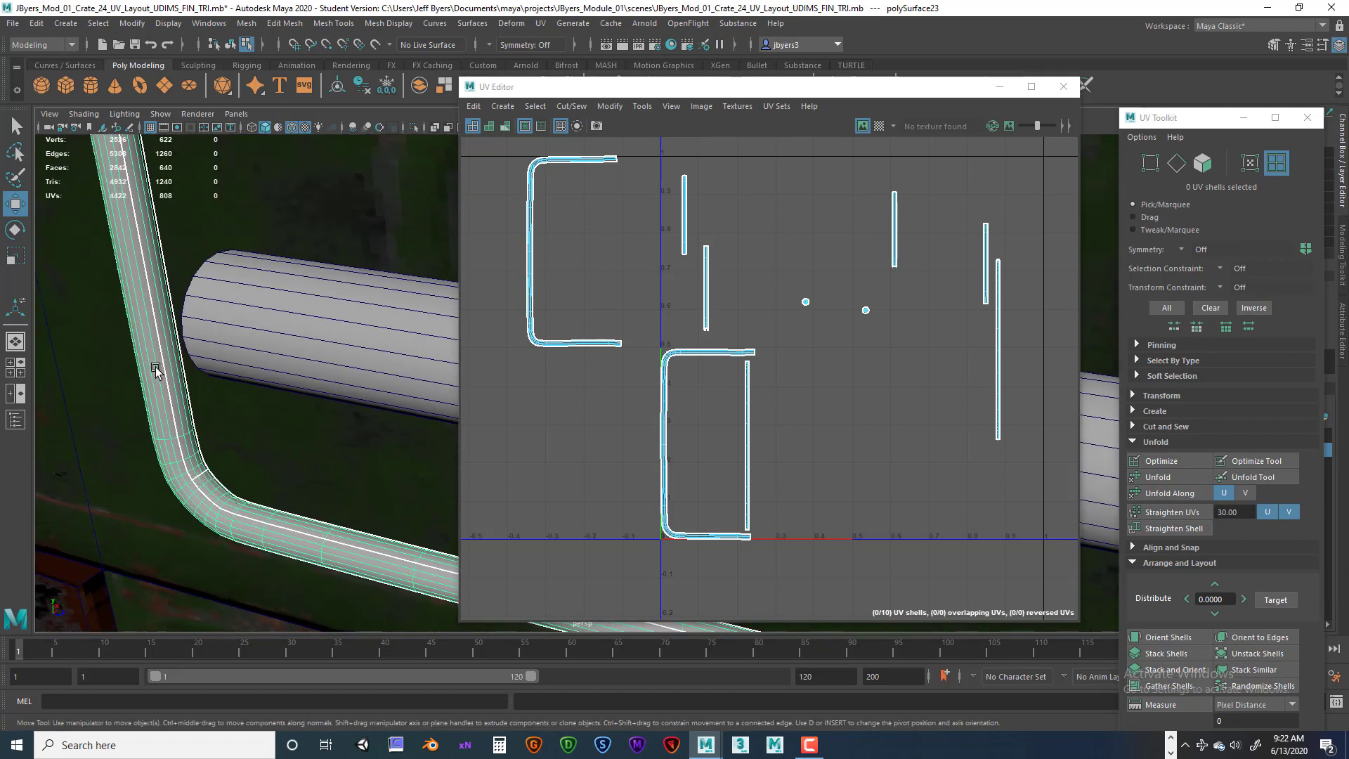
alt+right_drag(309, 456, 244, 445)
alt+drag(243, 445, 229, 401)
alt+middle_drag(230, 402, 32, 518)
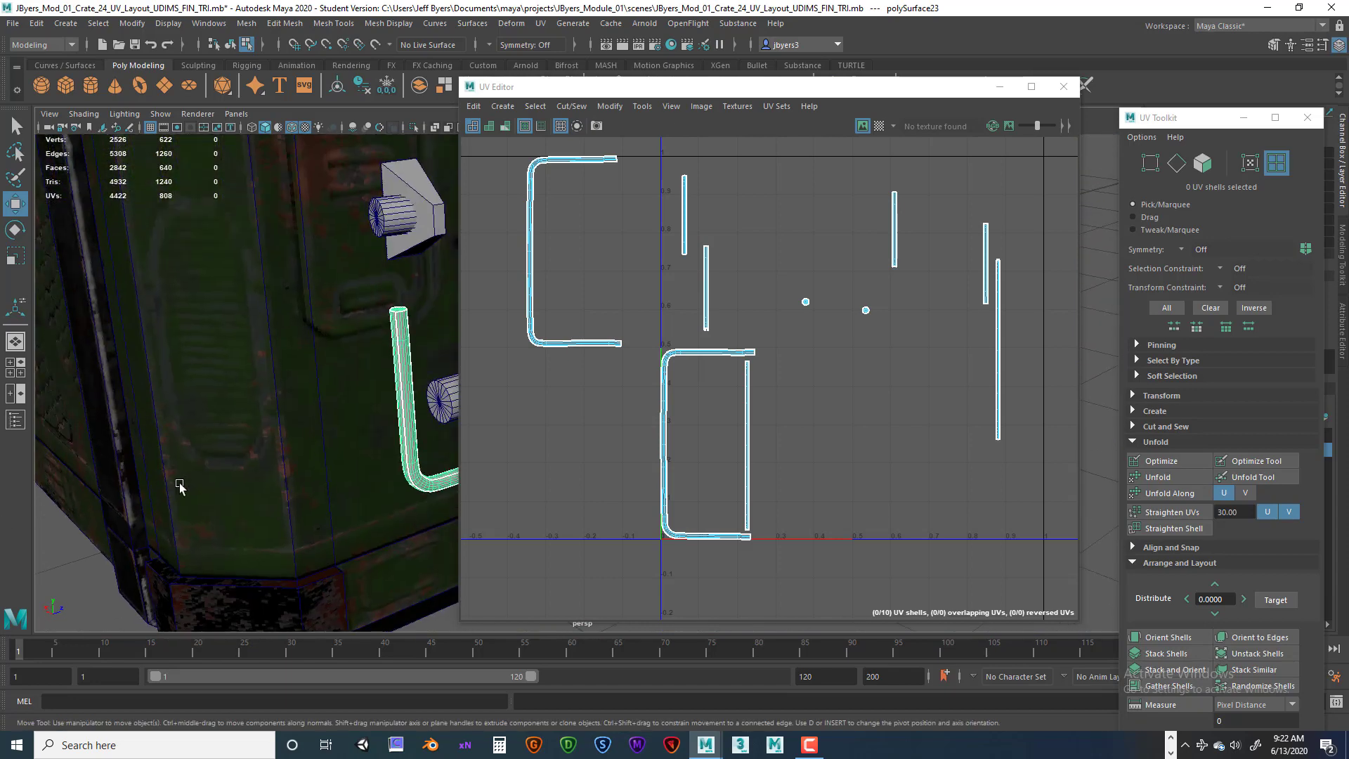
mouse_move(180, 486)
alt+mouse_down()
mouse_move(115, 484)
mouse_move(121, 467)
mouse_move(177, 470)
alt+mouse_up()
alt+right_drag(178, 470, 274, 470)
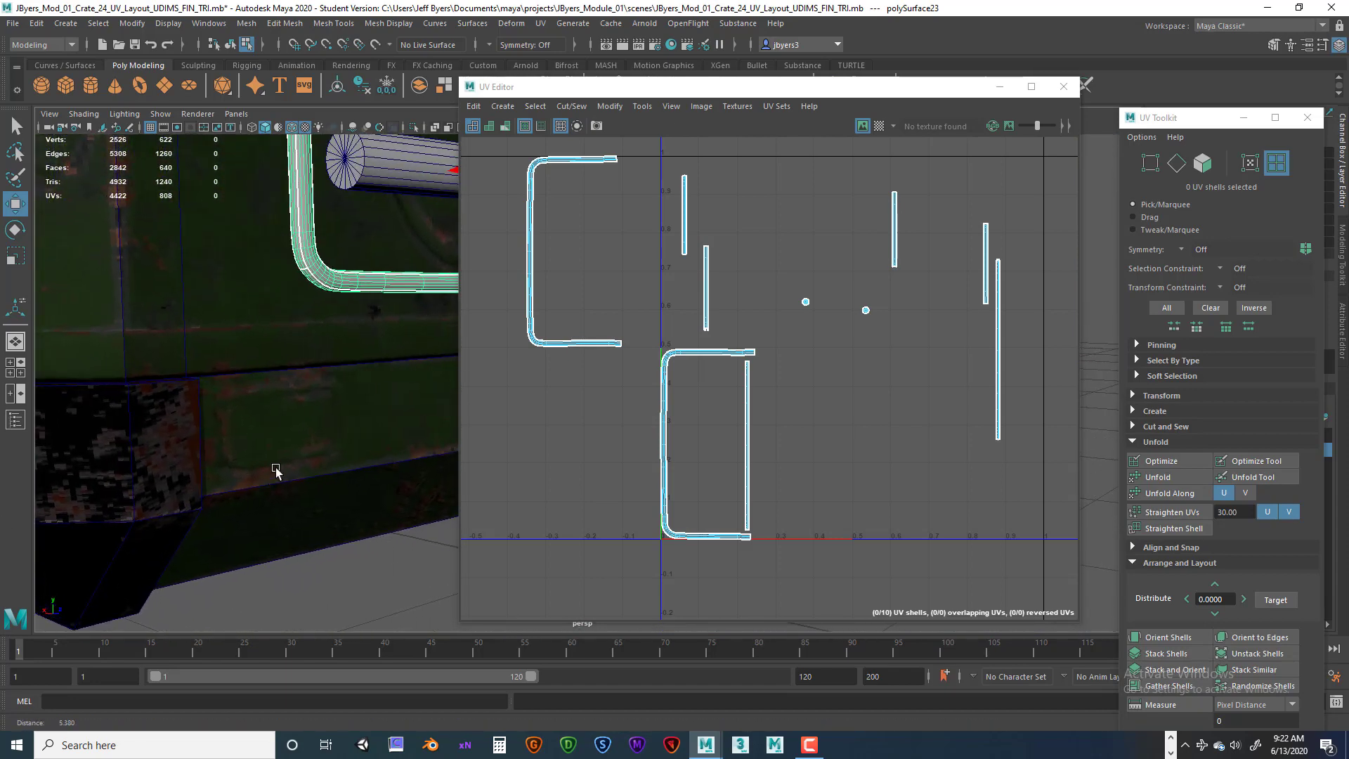
alt+middle_drag(283, 310, 163, 296)
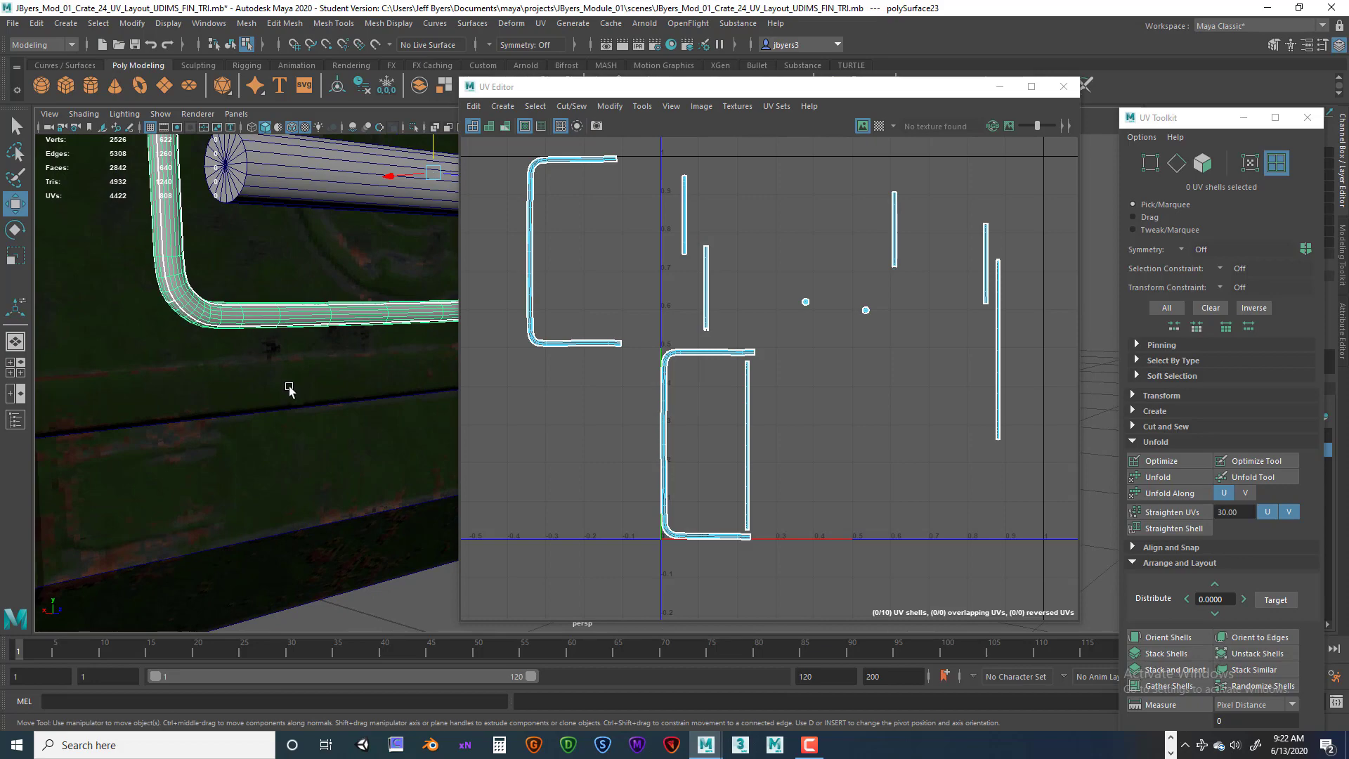
Orbit around the handle in the viewport to examine its arm and grip shape, undoing an accidental move.
alt+drag(289, 388, 133, 381)
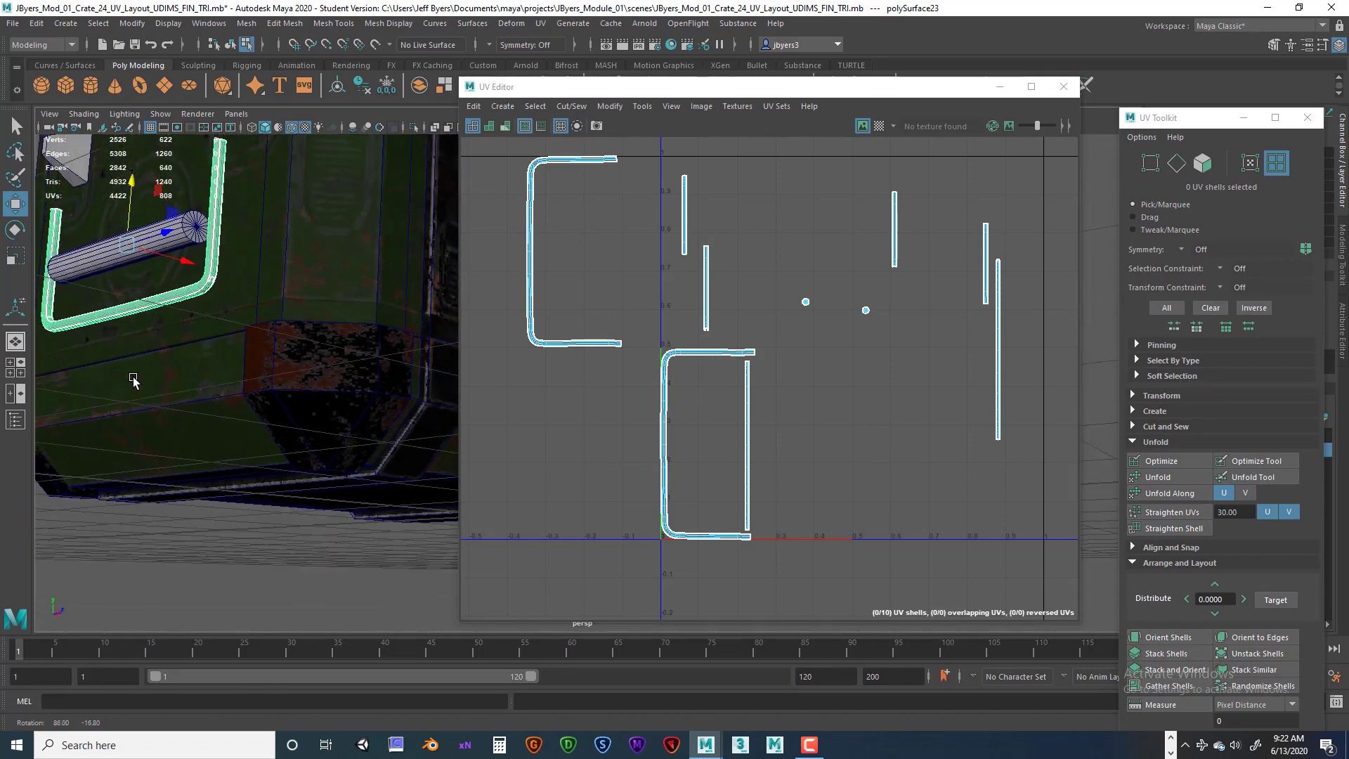
alt+right_drag(134, 380, 379, 434)
alt+middle_drag(81, 325, 198, 394)
alt+right_drag(199, 394, 281, 400)
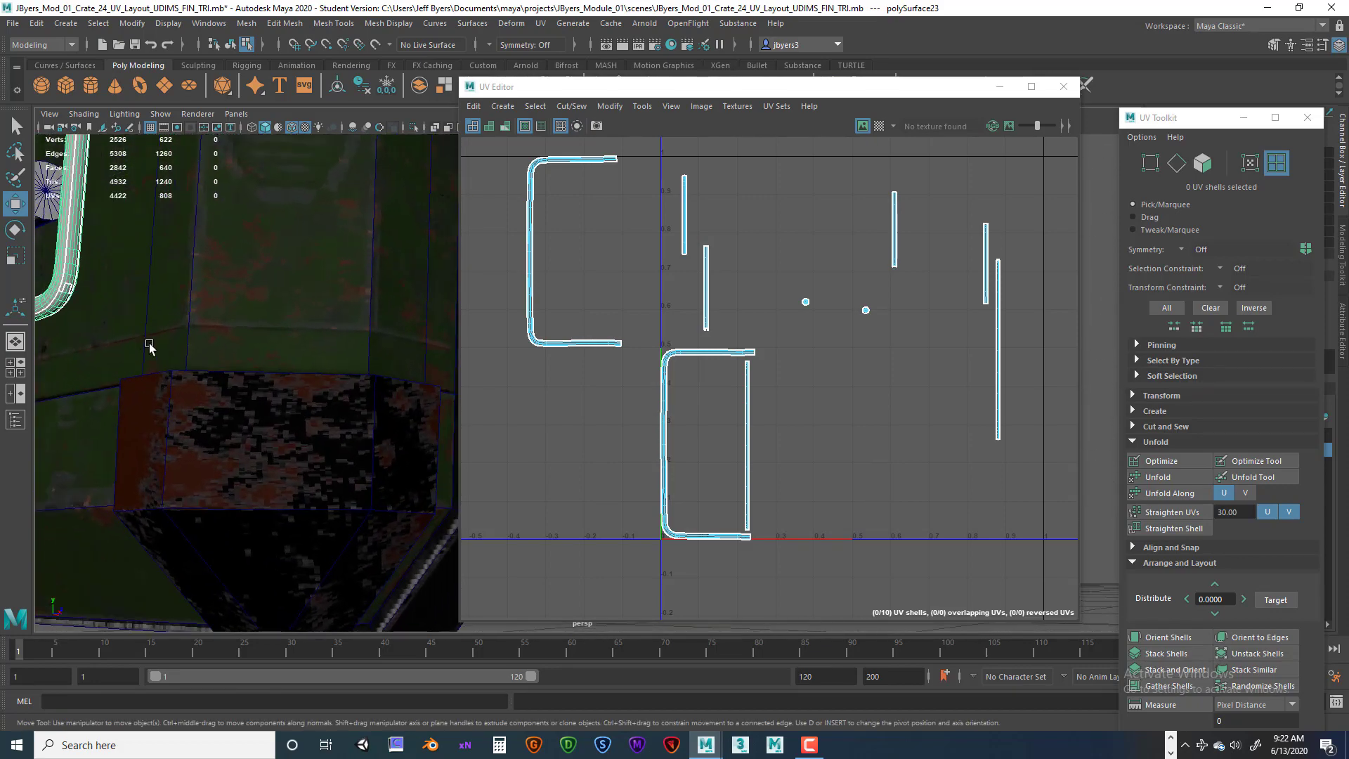
alt+middle_drag(94, 331, 253, 398)
alt+right_drag(252, 398, 327, 399)
alt+middle_drag(196, 340, 274, 400)
alt+right_drag(274, 401, 354, 399)
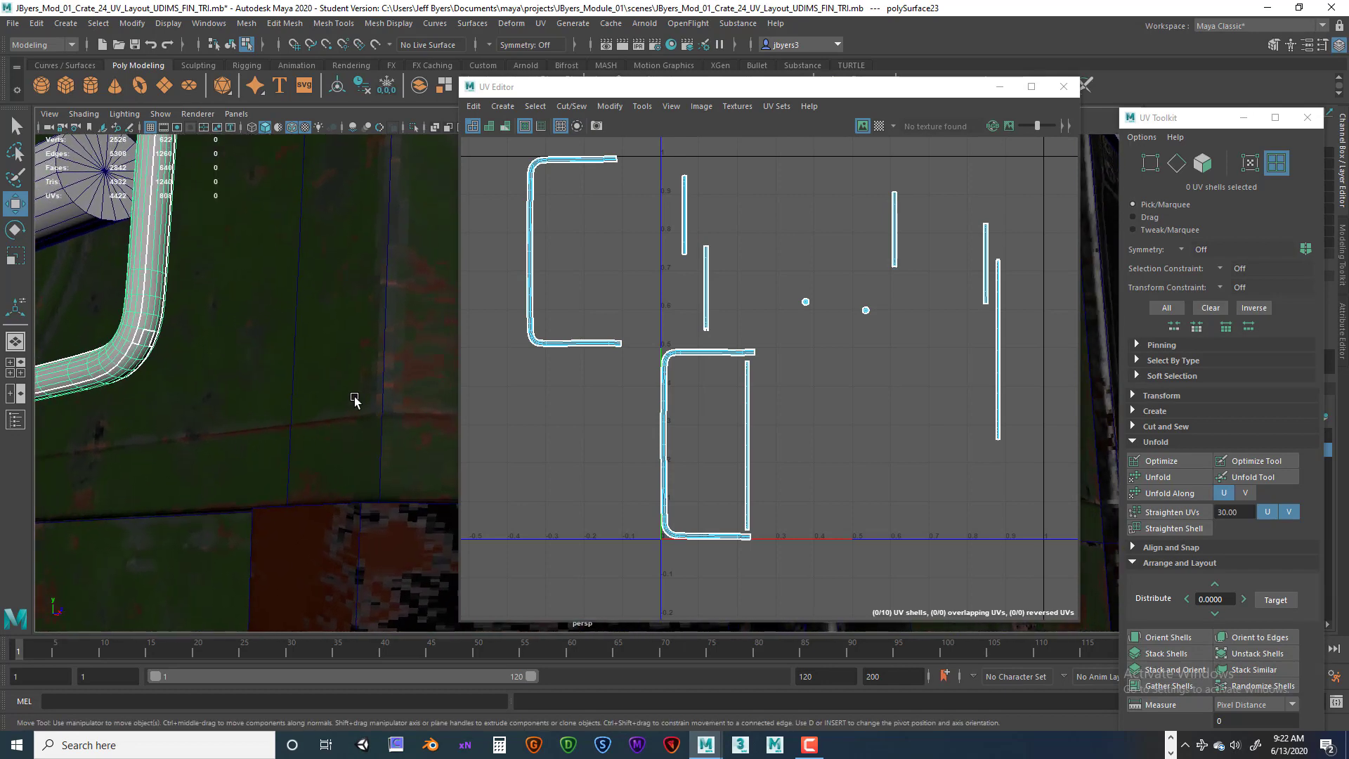
alt+right_drag(218, 389, 137, 384)
alt+drag(285, 435, 322, 443)
alt+middle_drag(312, 442, 158, 432)
alt+drag(159, 434, 186, 434)
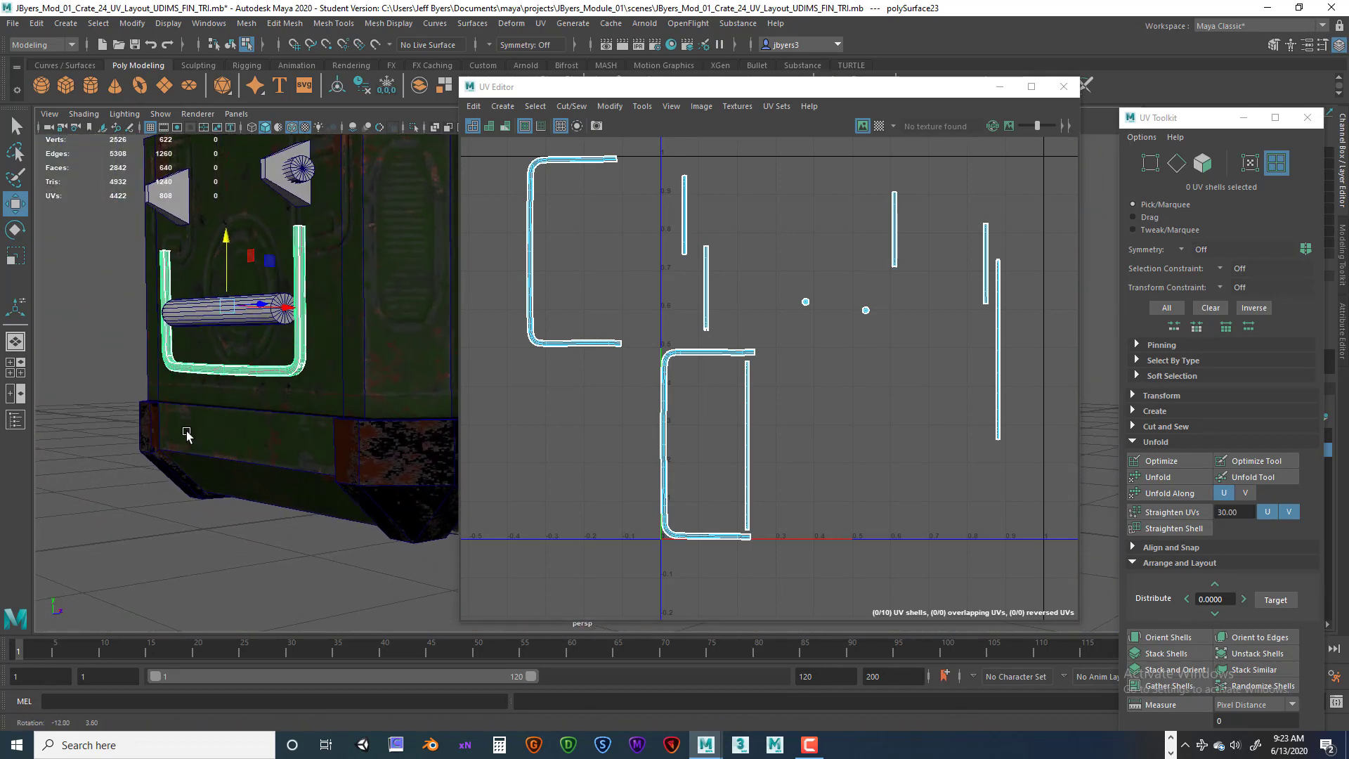
alt+right_drag(210, 432, 391, 446)
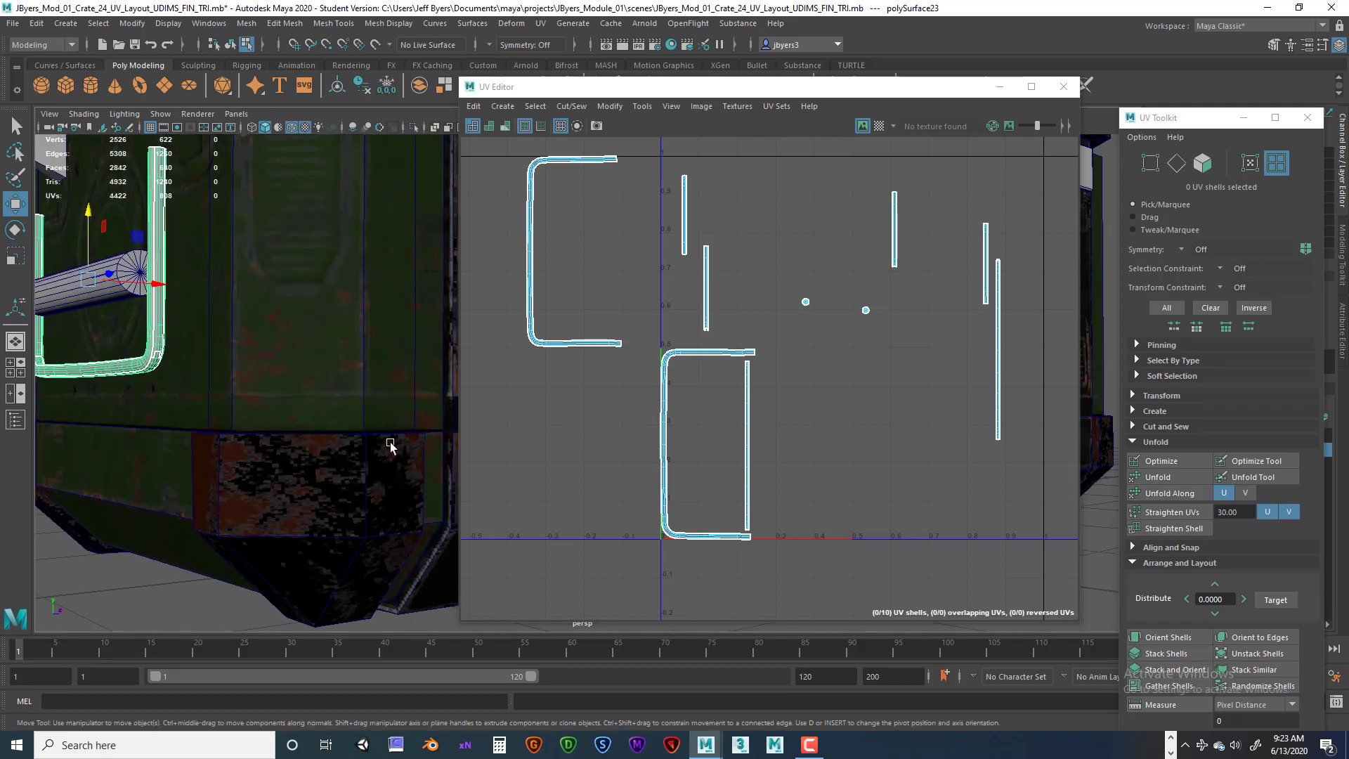
alt+middle_drag(151, 389, 232, 404)
alt+right_drag(242, 408, 383, 446)
alt+middle_drag(160, 383, 223, 380)
alt+right_drag(222, 380, 300, 418)
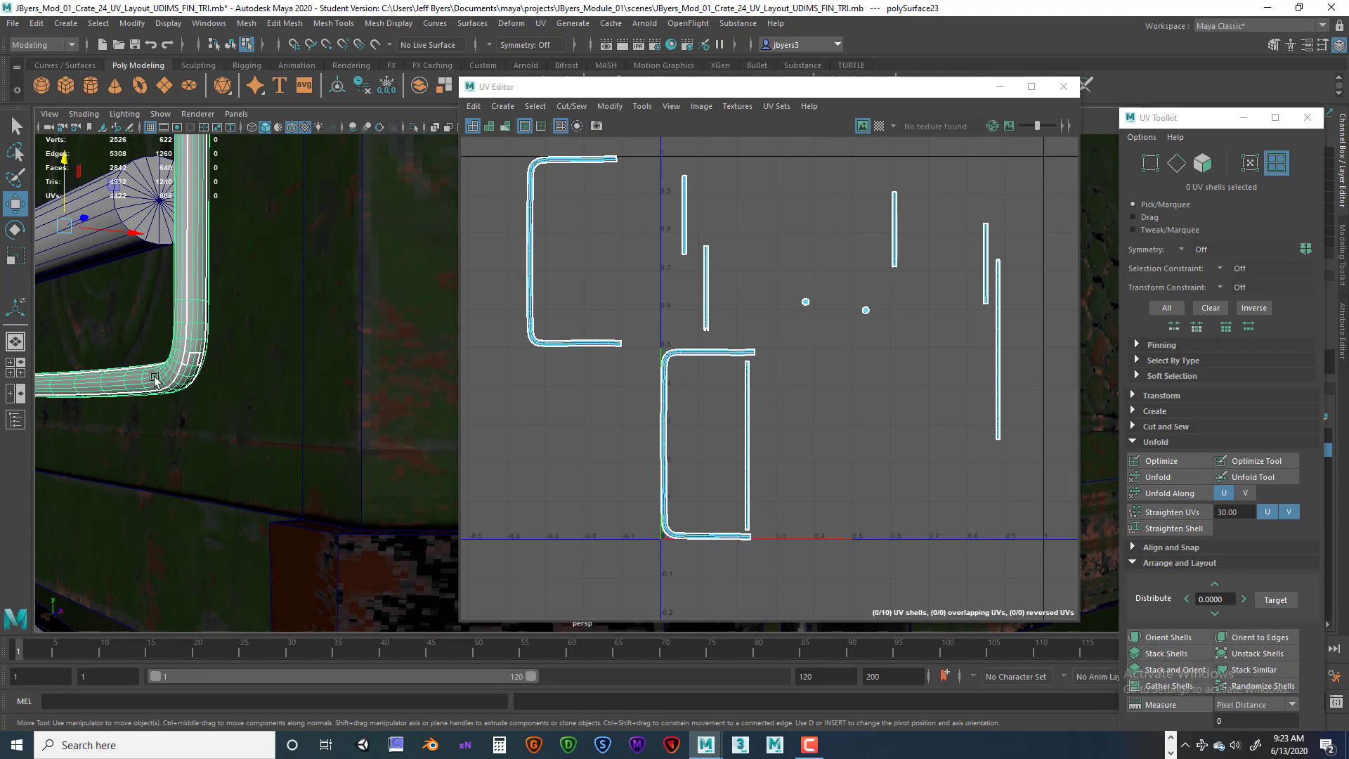
alt+right_drag(231, 373, 135, 382)
alt+middle_drag(105, 370, 157, 373)
alt+drag(157, 373, 225, 388)
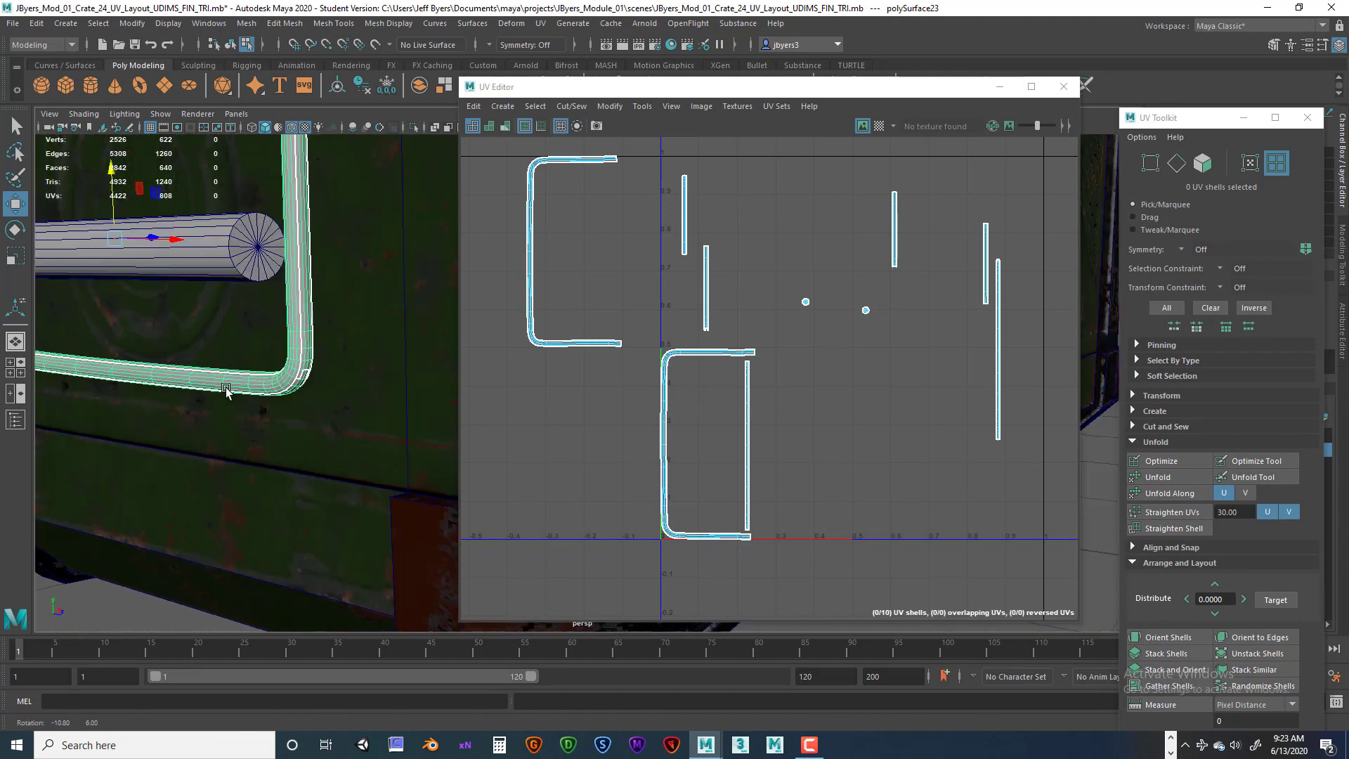
alt+right_drag(225, 389, 288, 401)
alt+middle_drag(260, 394, 341, 402)
alt+right_drag(341, 405, 257, 406)
alt+drag(257, 406, 373, 410)
alt+right_drag(373, 410, 215, 399)
alt+drag(215, 399, 319, 416)
alt+middle_drag(320, 416, 246, 337)
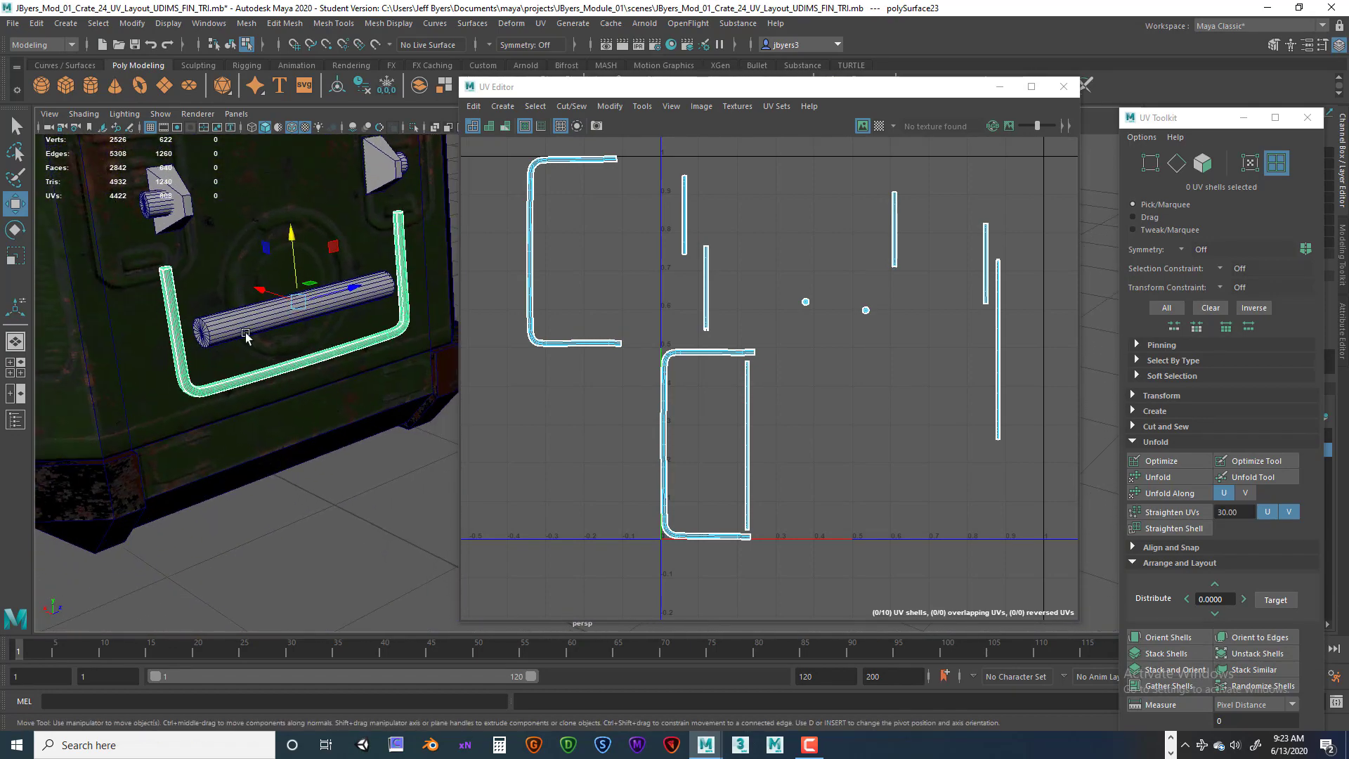
alt+right_drag(246, 337, 165, 328)
alt+drag(291, 361, 217, 350)
alt+middle_drag(348, 358, 338, 425)
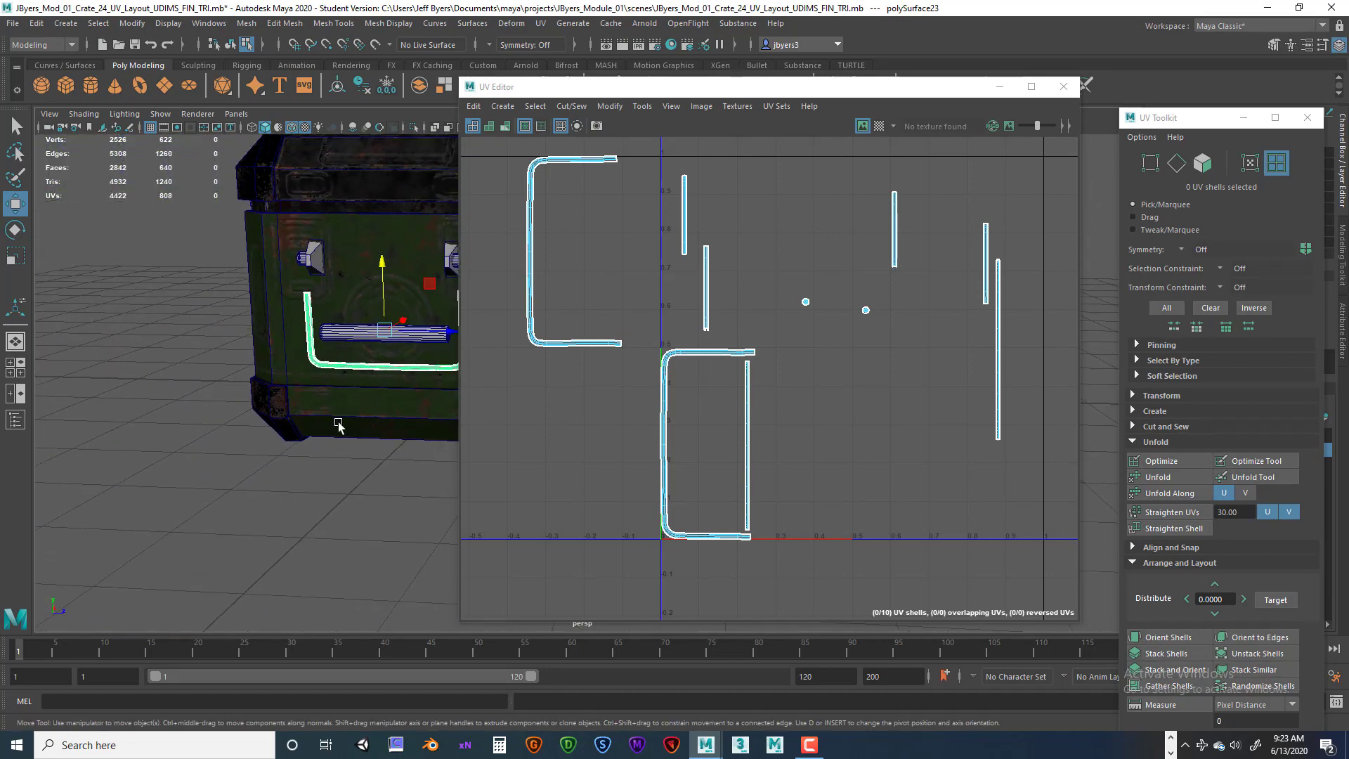
alt+drag(339, 425, 266, 414)
alt+middle_drag(335, 406, 280, 428)
mouse_move(336, 431)
alt+mouse_down()
mouse_move(313, 445)
mouse_move(343, 424)
mouse_move(310, 425)
alt+mouse_up()
alt+right_drag(310, 424, 352, 414)
alt+middle_drag(260, 352, 267, 412)
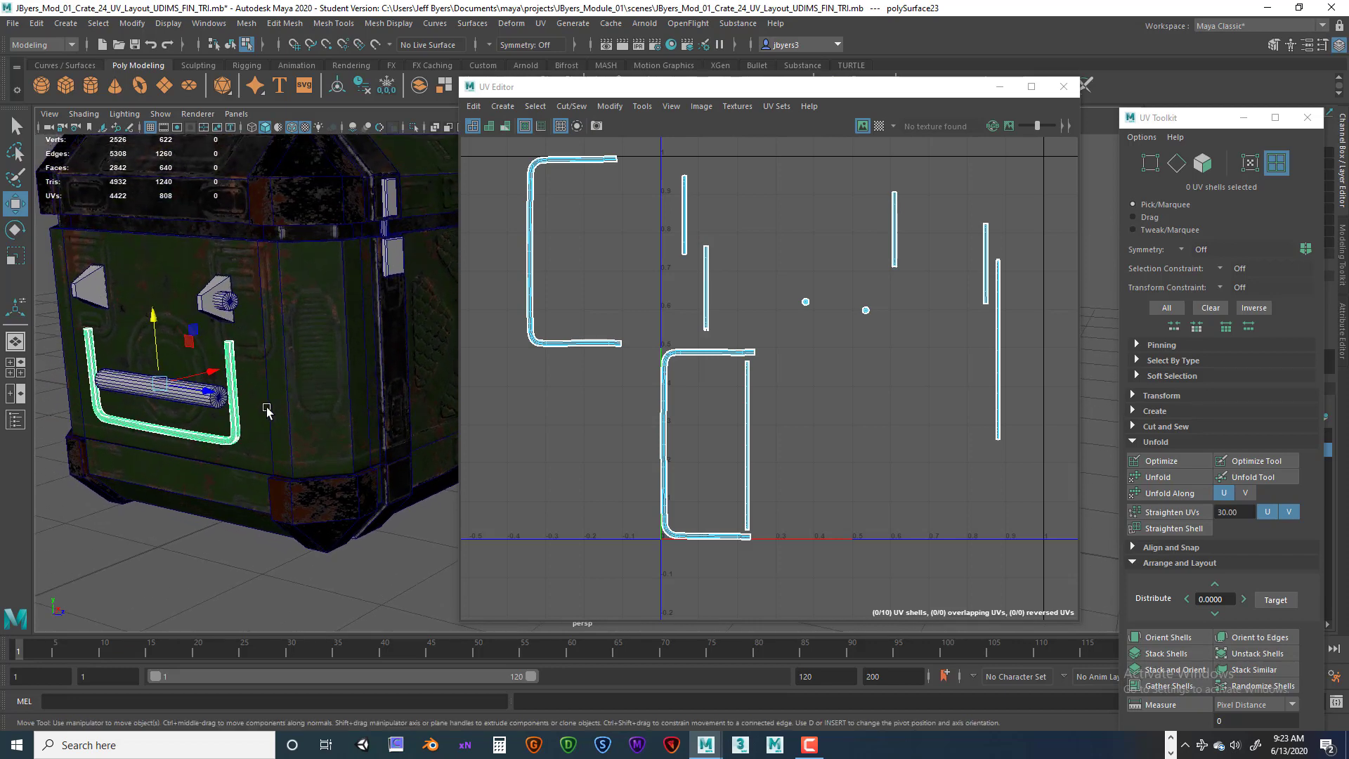
alt+right_drag(326, 426, 375, 420)
alt+middle_drag(99, 361, 213, 407)
alt+right_drag(186, 400, 206, 396)
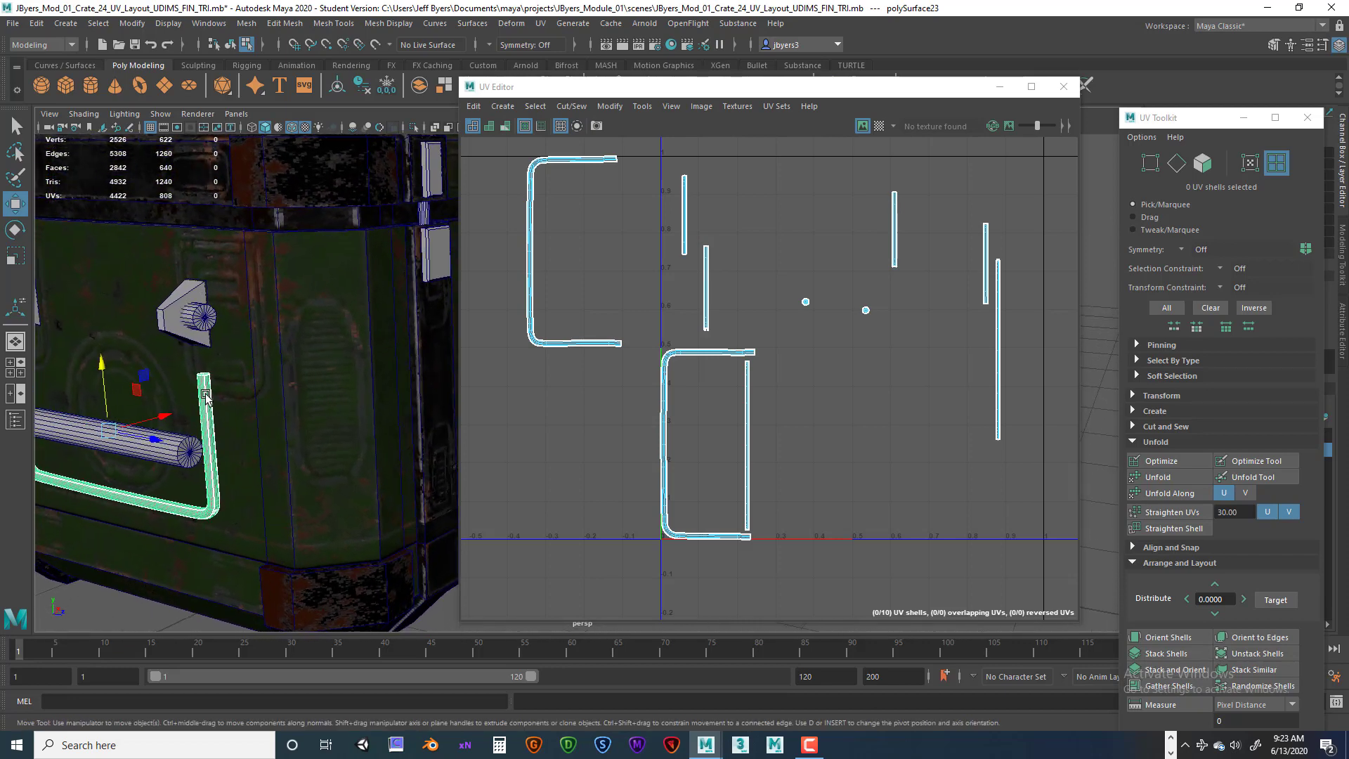
alt+drag(205, 396, 264, 420)
key(ctrl+z)
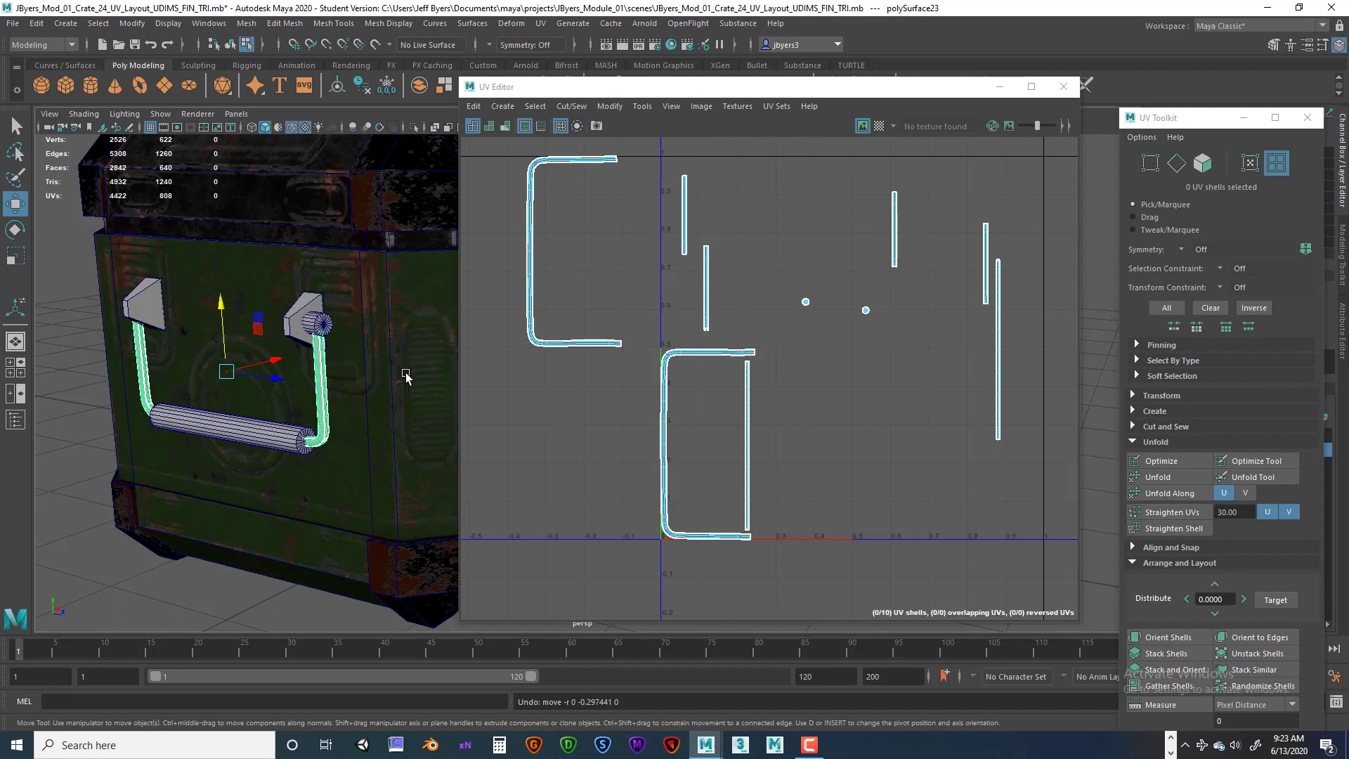
Select all of the handle's UV shells and Unfold them.
scroll(635, 372, down, 1)
alt+middle_drag(694, 345, 768, 338)
right_drag(753, 354, 700, 337)
scroll(699, 317, down, 3)
drag(588, 208, 951, 482)
drag(845, 342, 649, 334)
scroll(646, 342, down, 1)
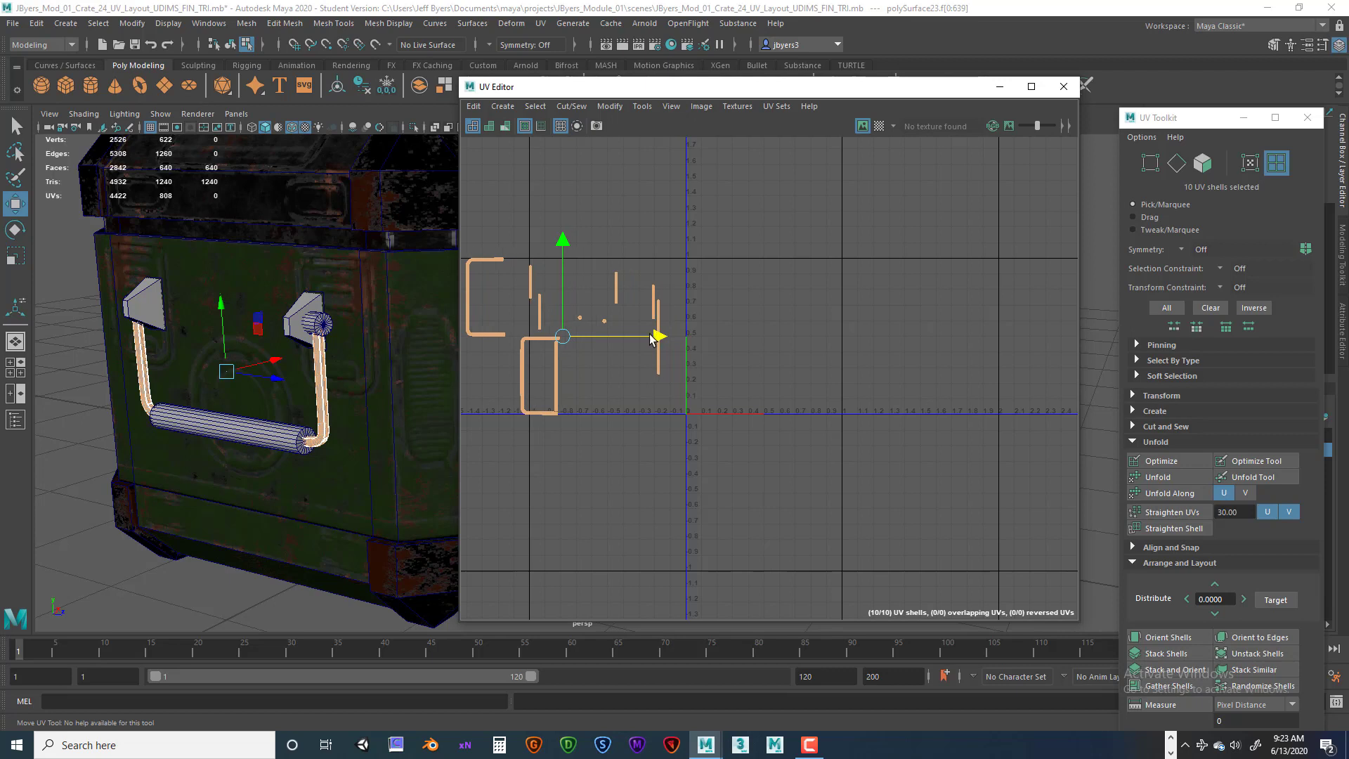
alt+middle_drag(555, 352, 617, 345)
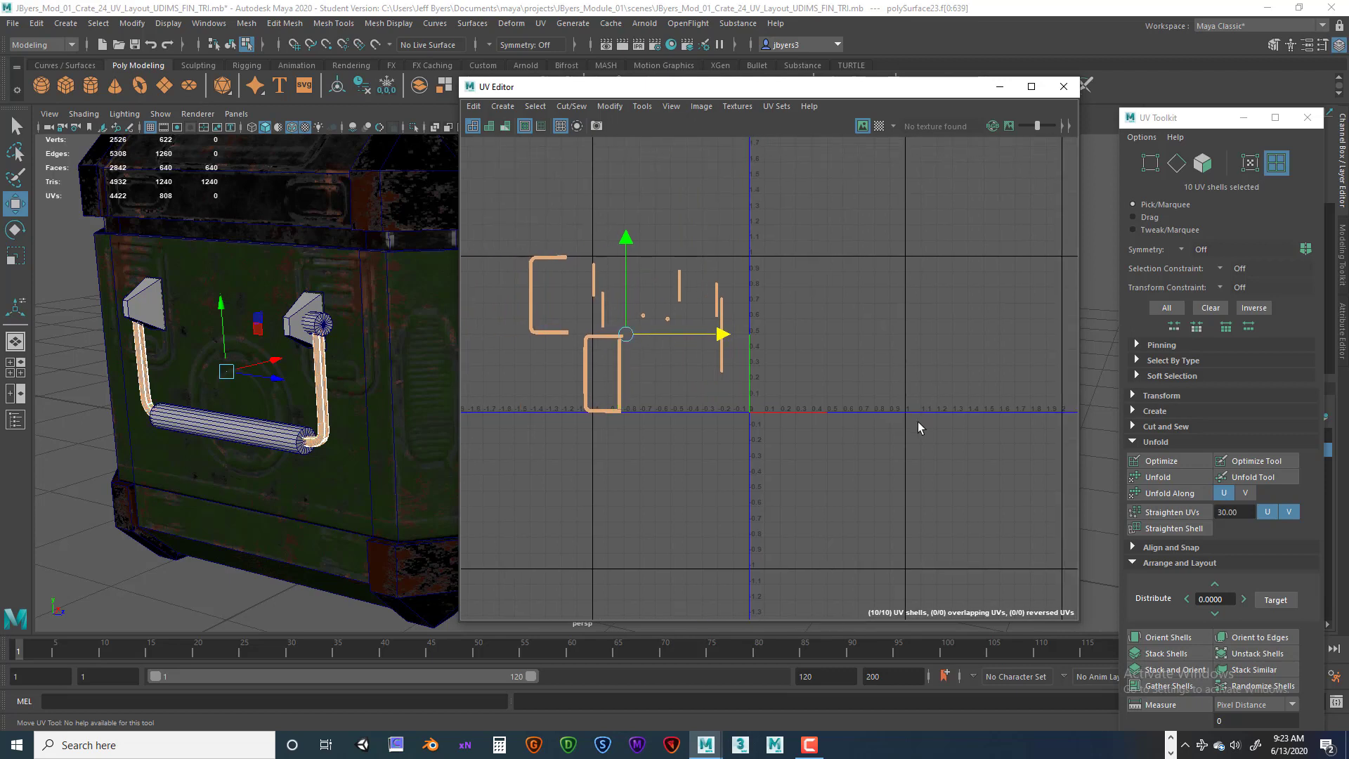
drag(512, 228, 730, 449)
click(1157, 478)
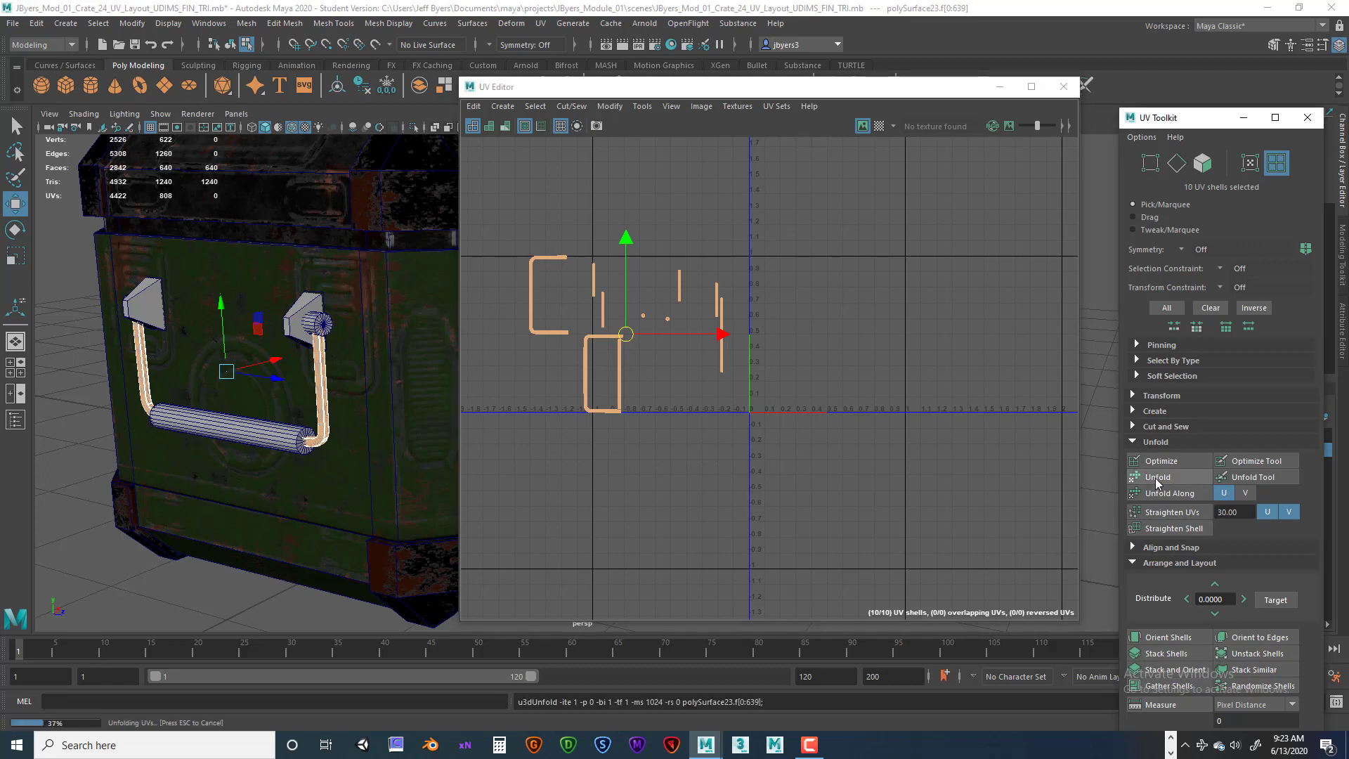
Zoom and pan through the unfolded handle UV shells to examine their layout.
scroll(636, 413, up, 3)
scroll(635, 412, up, 3)
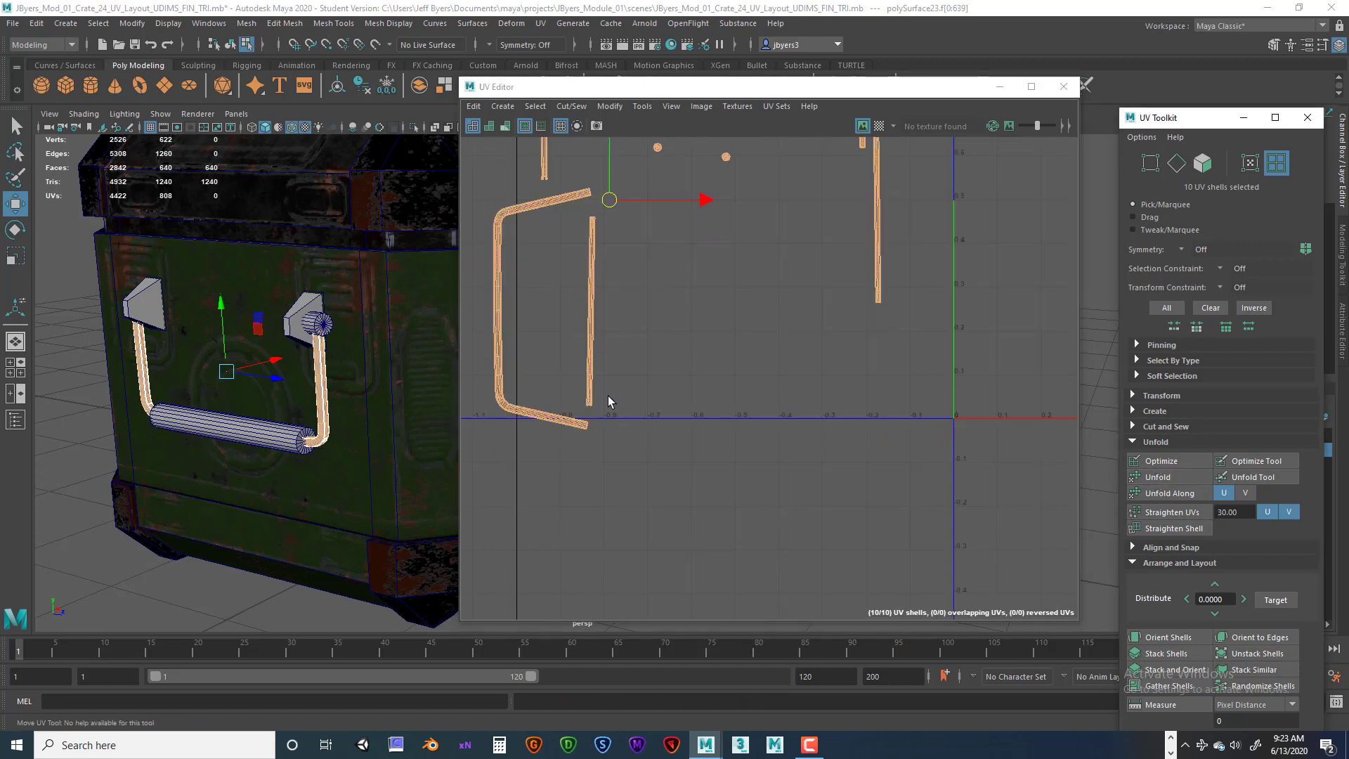
alt+middle_drag(605, 396, 712, 471)
alt+right_drag(712, 471, 963, 484)
alt+middle_drag(771, 417, 928, 538)
alt+middle_drag(715, 364, 822, 527)
alt+middle_drag(720, 361, 721, 514)
alt+right_drag(722, 468, 851, 494)
alt+middle_drag(747, 433, 836, 437)
alt+middle_drag(775, 385, 941, 398)
alt+right_drag(913, 404, 982, 423)
alt+middle_drag(910, 402, 731, 334)
alt+right_drag(832, 354, 892, 369)
alt+middle_drag(843, 385, 872, 436)
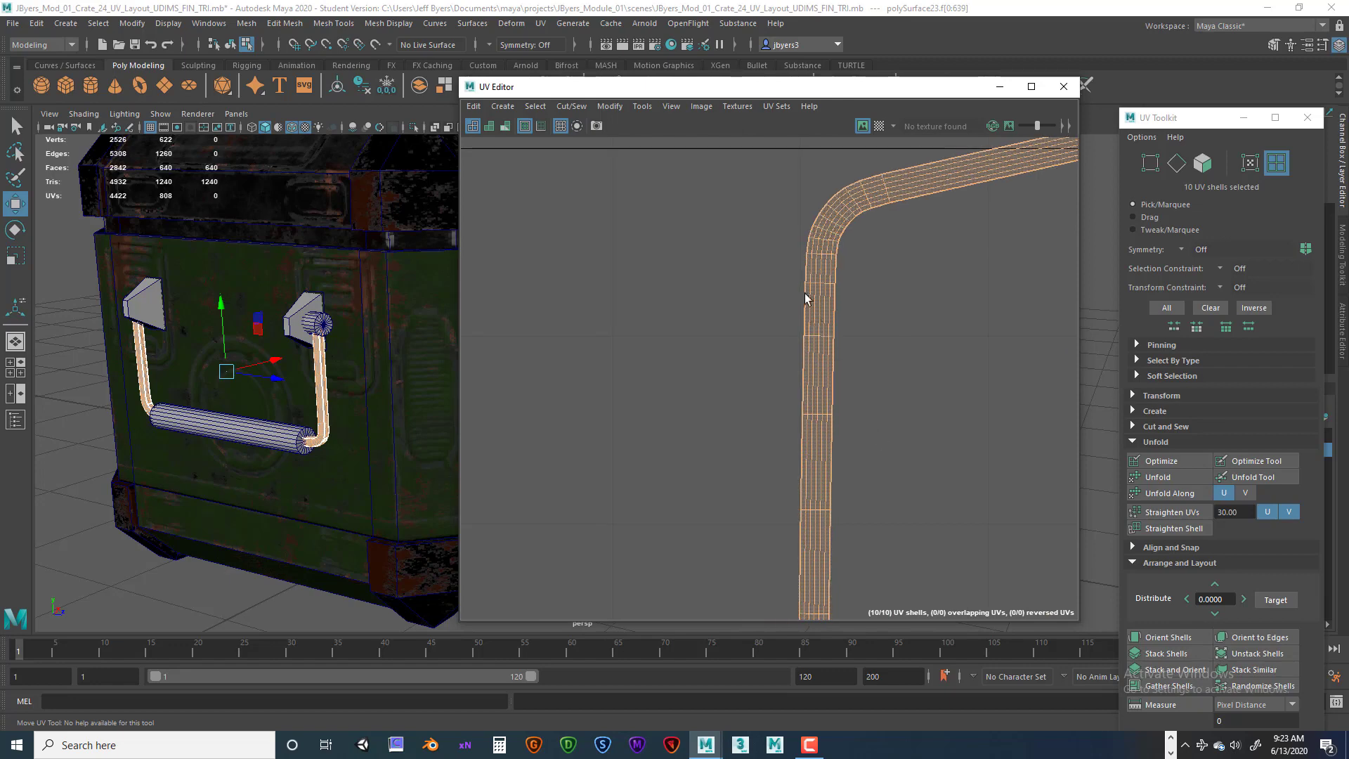
Select the border edges shared by the grip and arm shells and Move and Sew them together.
right_drag(801, 275, 795, 239)
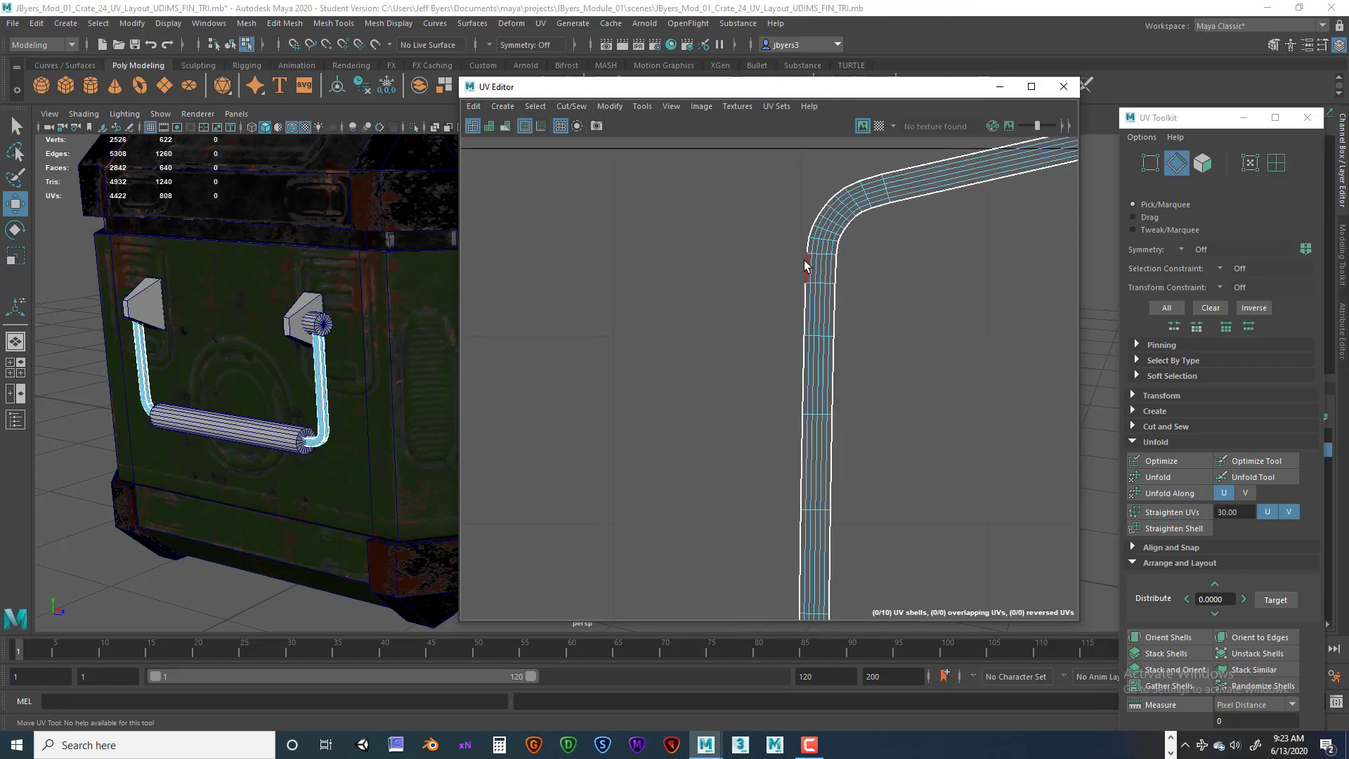
double_click(805, 273)
scroll(909, 382, down, 4)
alt+middle_drag(912, 391, 844, 172)
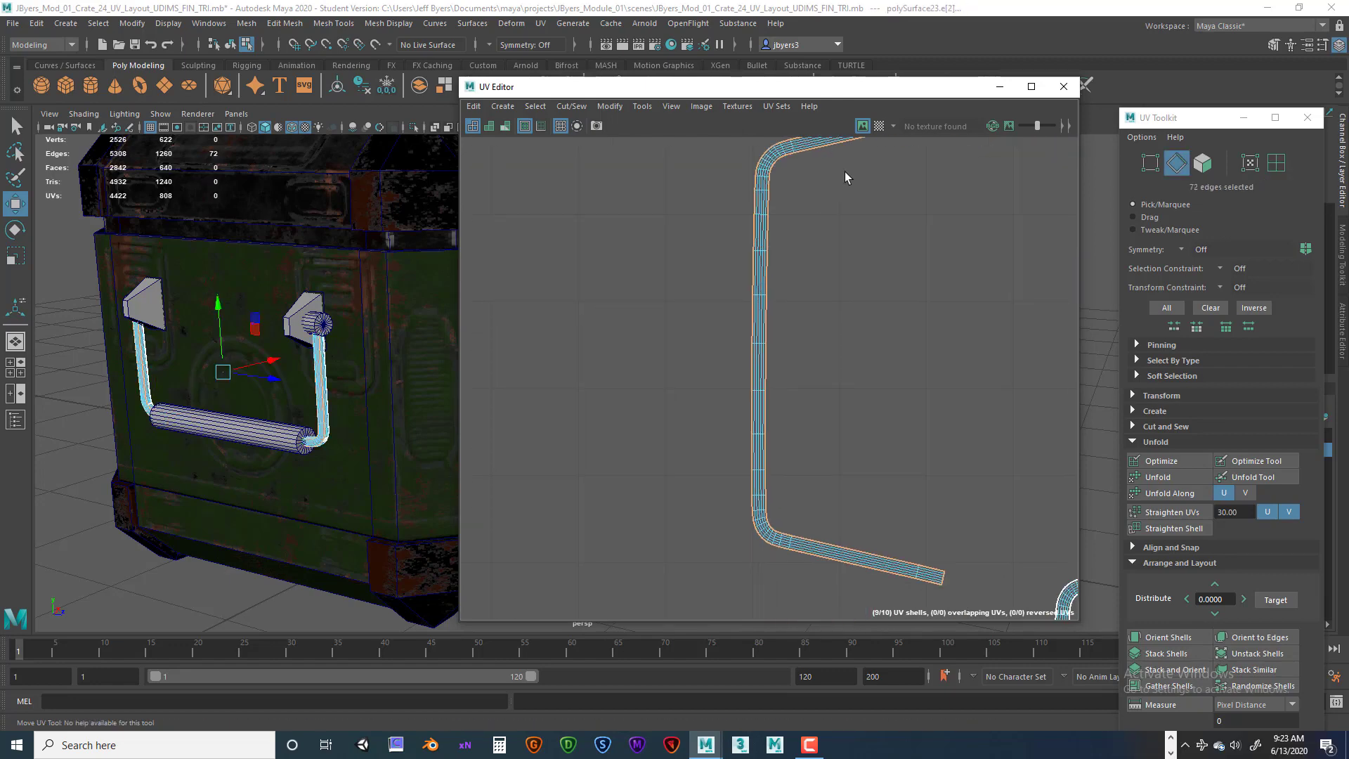
alt+middle_drag(914, 359, 778, 160)
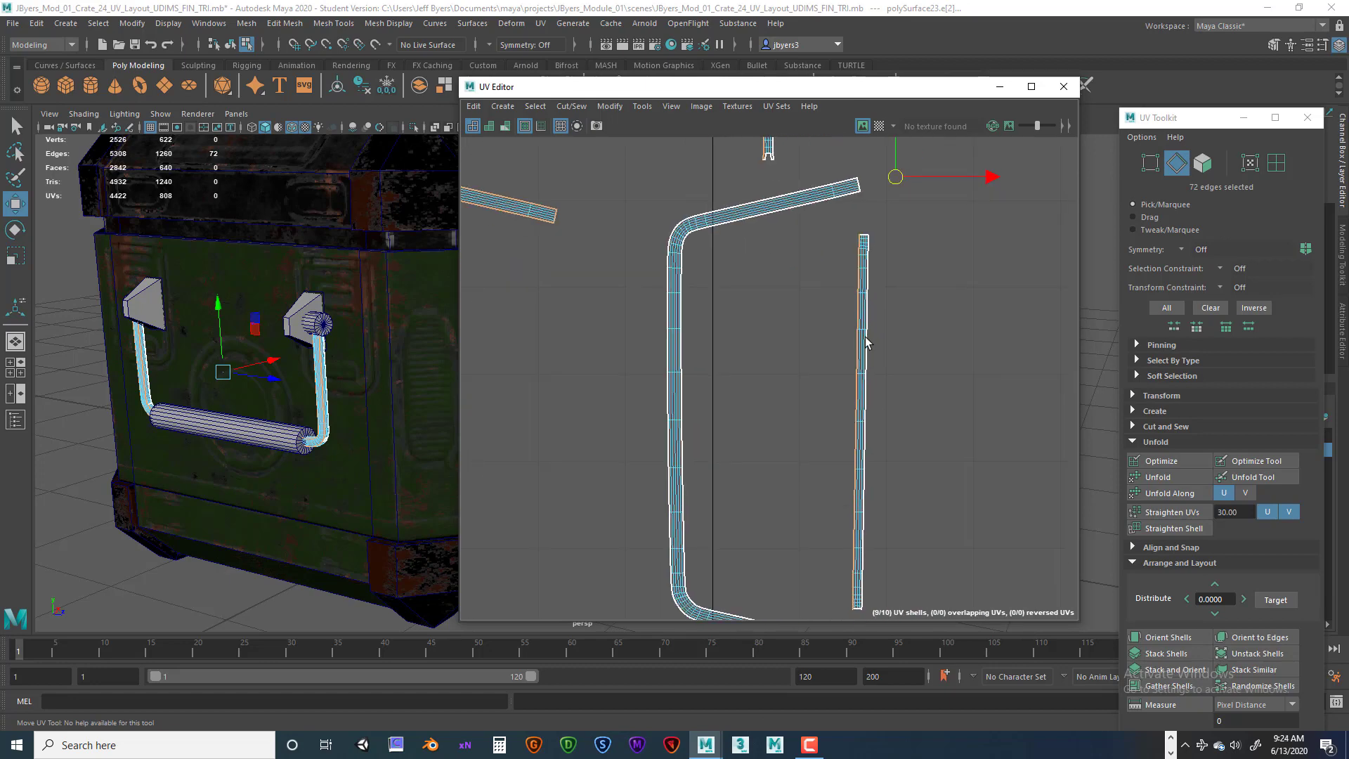
scroll(866, 337, down, 2)
alt+middle_drag(850, 314, 877, 443)
mouse_move(813, 302)
alt+middle_down()
mouse_move(850, 448)
mouse_move(804, 442)
mouse_move(813, 511)
alt+middle_up()
scroll(834, 436, down, 2)
scroll(798, 422, up, 4)
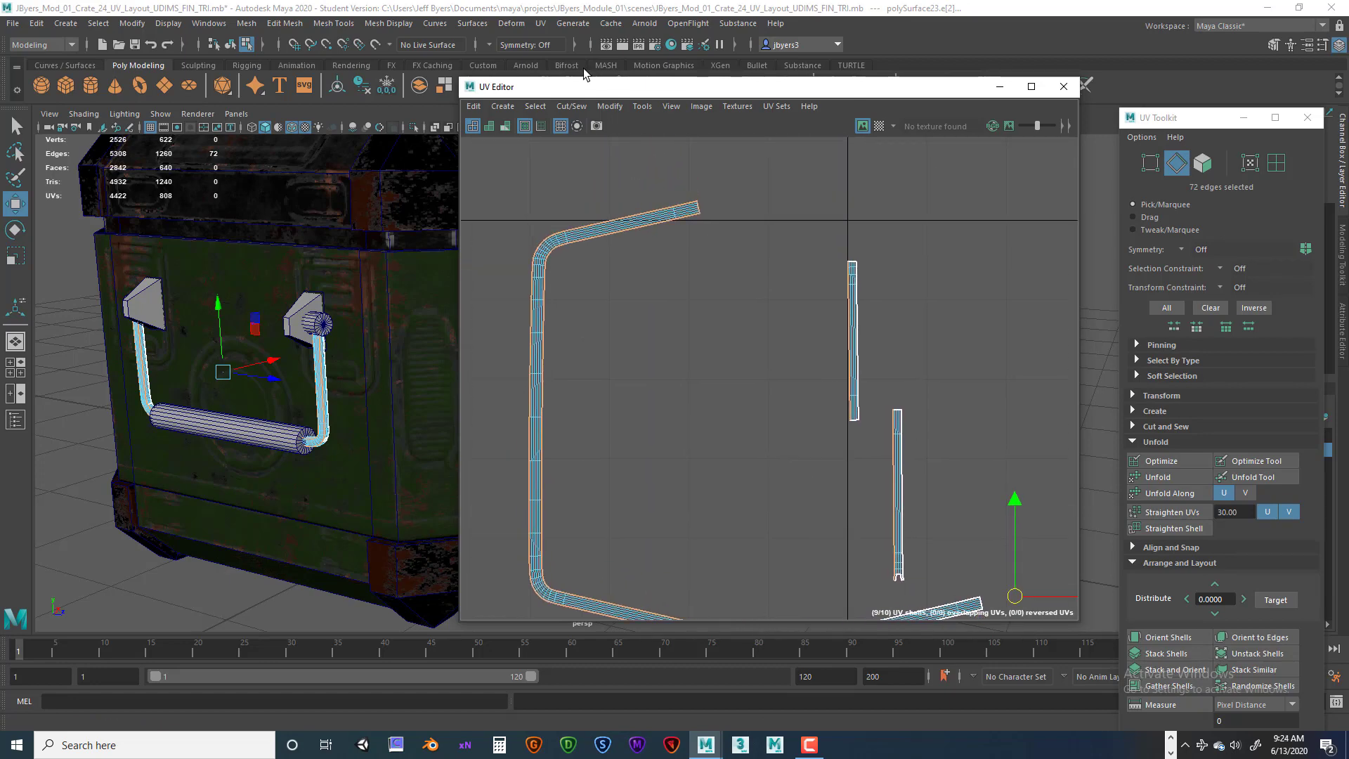
click(573, 106)
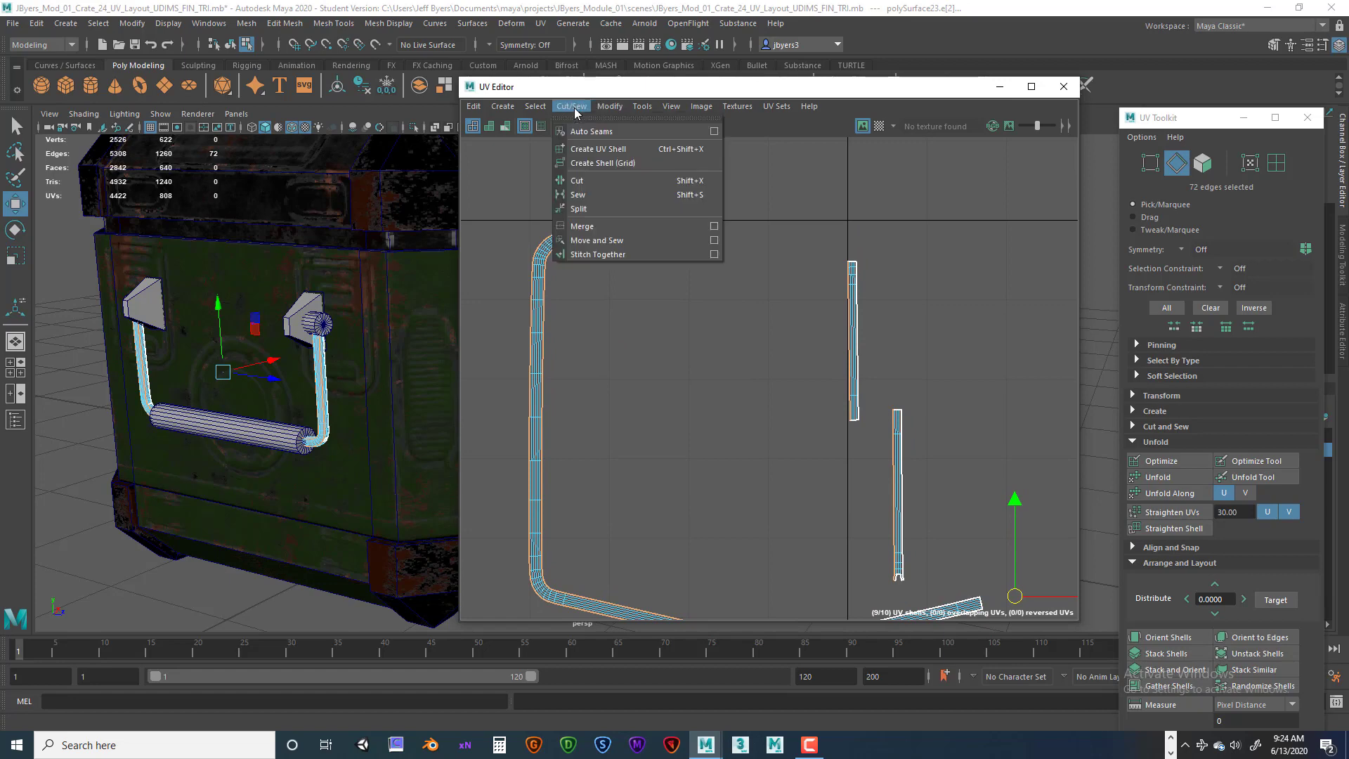
click(590, 240)
alt+middle_drag(790, 364, 804, 221)
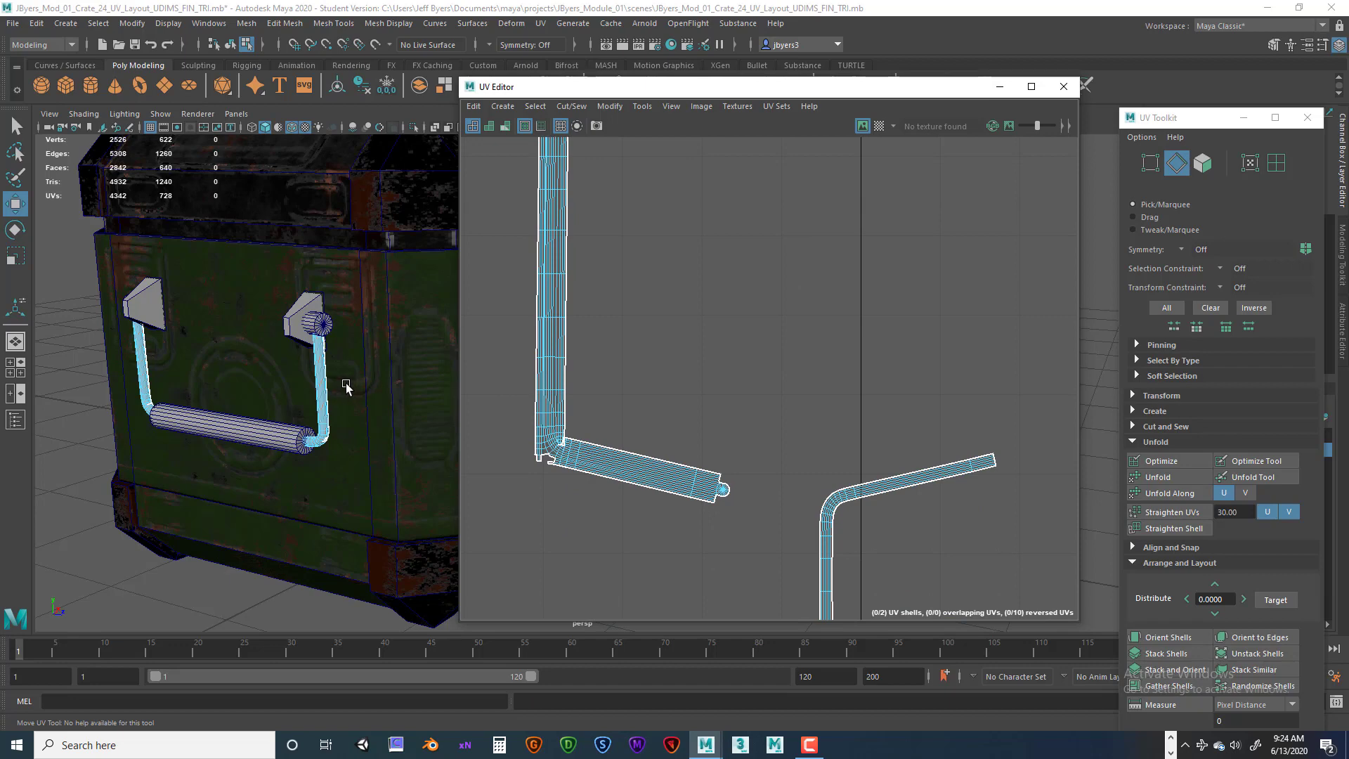
Select the sewn handle UV shell and Unfold it.
alt+drag(346, 388, 272, 400)
scroll(260, 390, up, 4)
alt+middle_drag(256, 385, 260, 347)
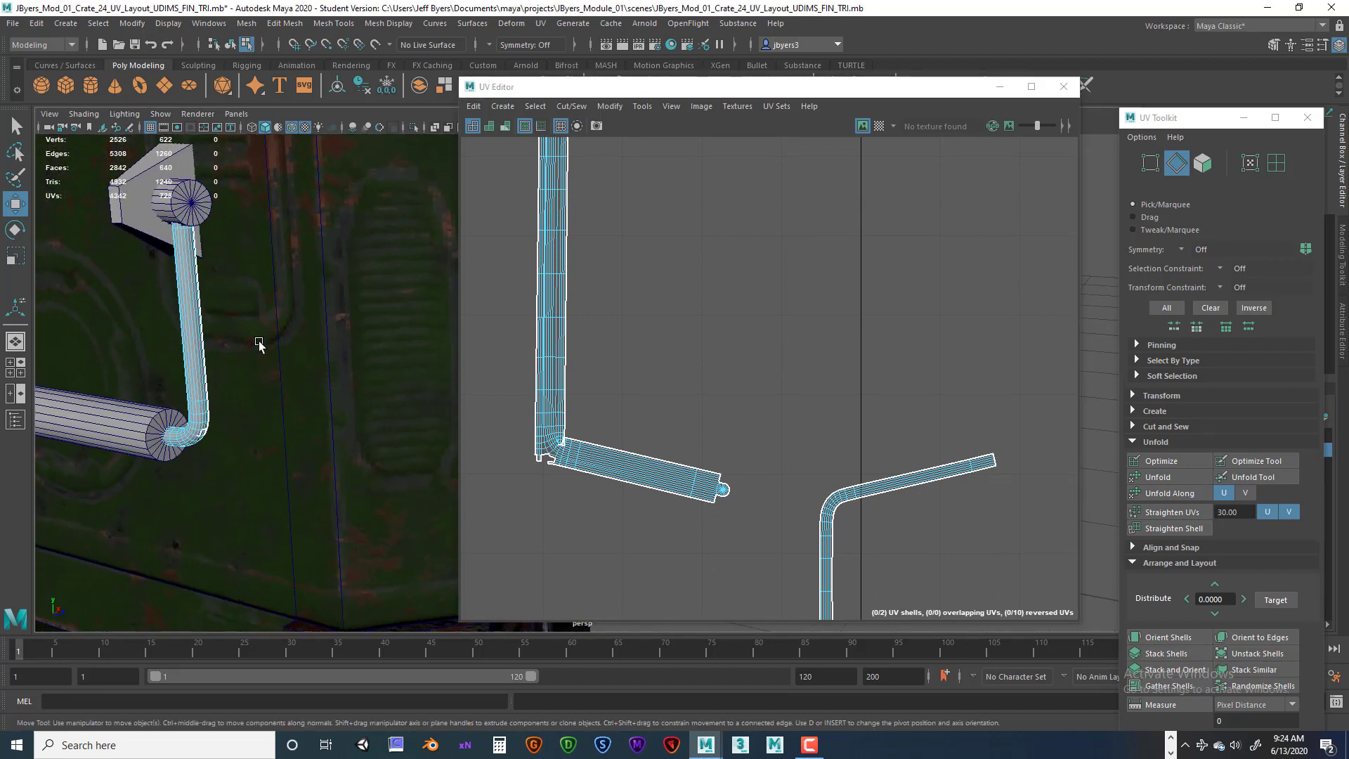
alt+right_drag(259, 347, 332, 378)
alt+drag(333, 378, 319, 366)
scroll(322, 371, up, 2)
alt+middle_drag(167, 336, 336, 299)
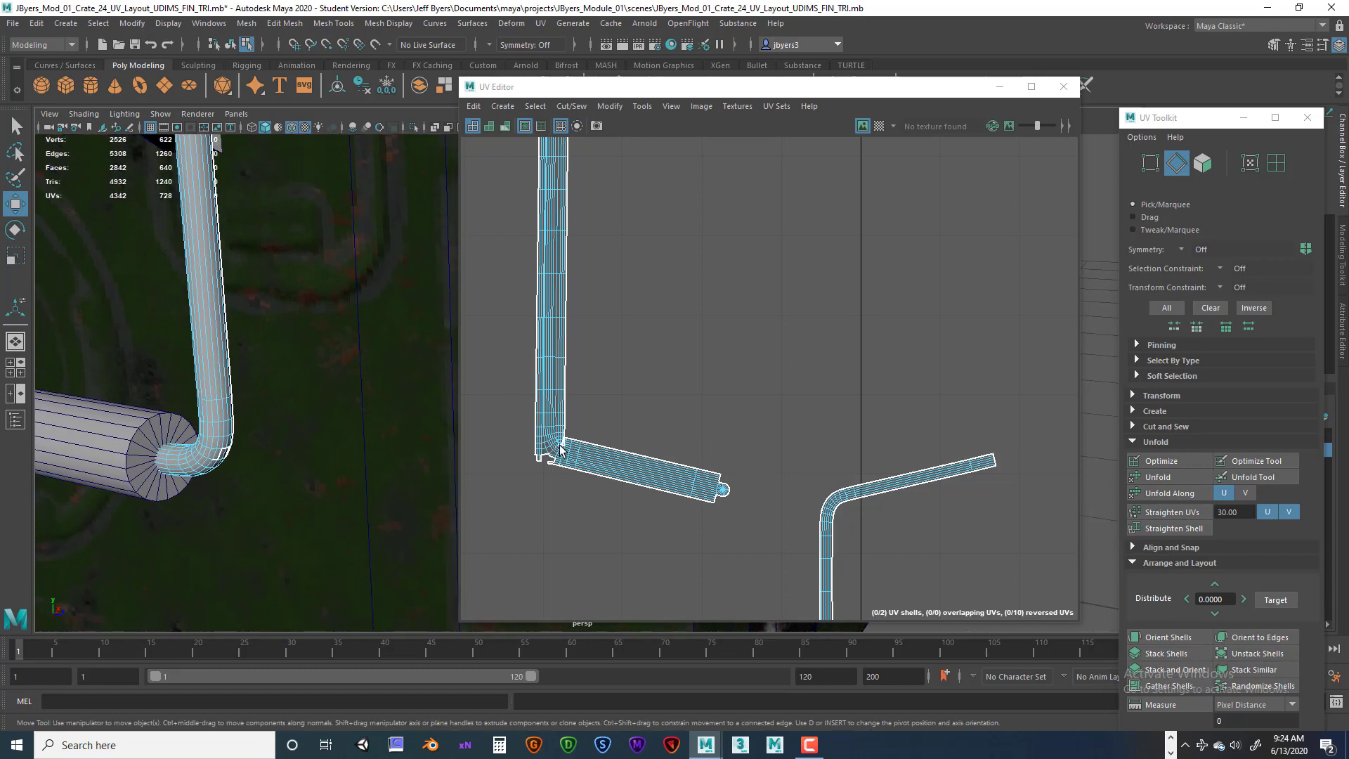
scroll(667, 344, down, 2)
alt+middle_drag(665, 343, 674, 433)
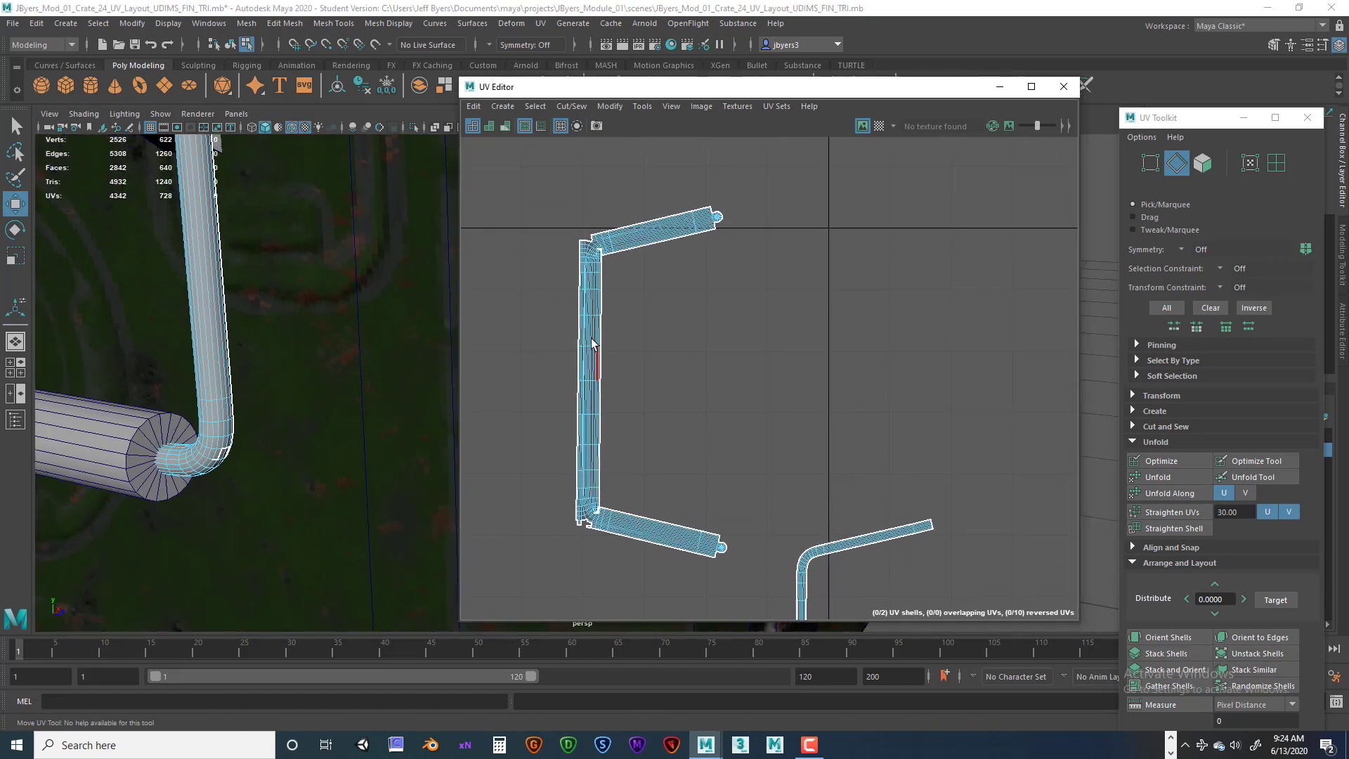
right_click(588, 326)
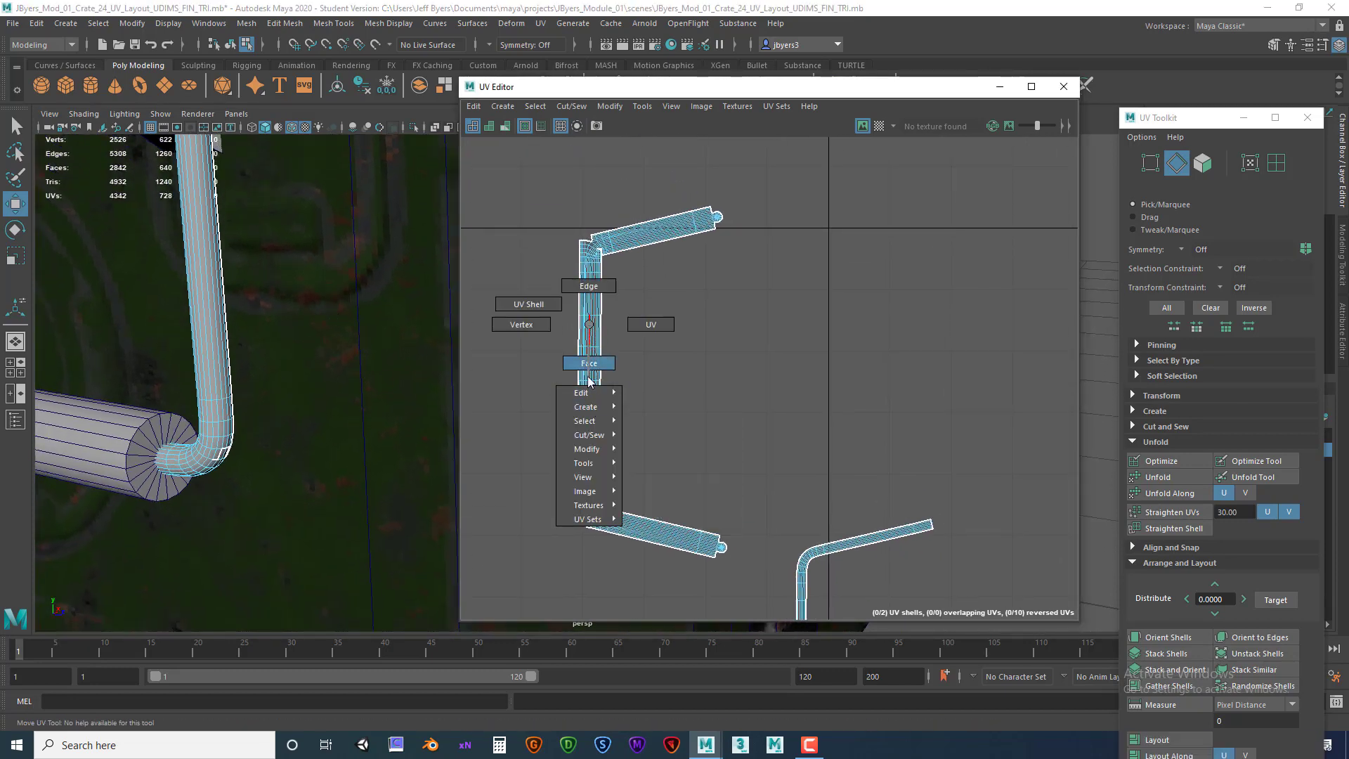
click(544, 305)
click(587, 324)
click(587, 324)
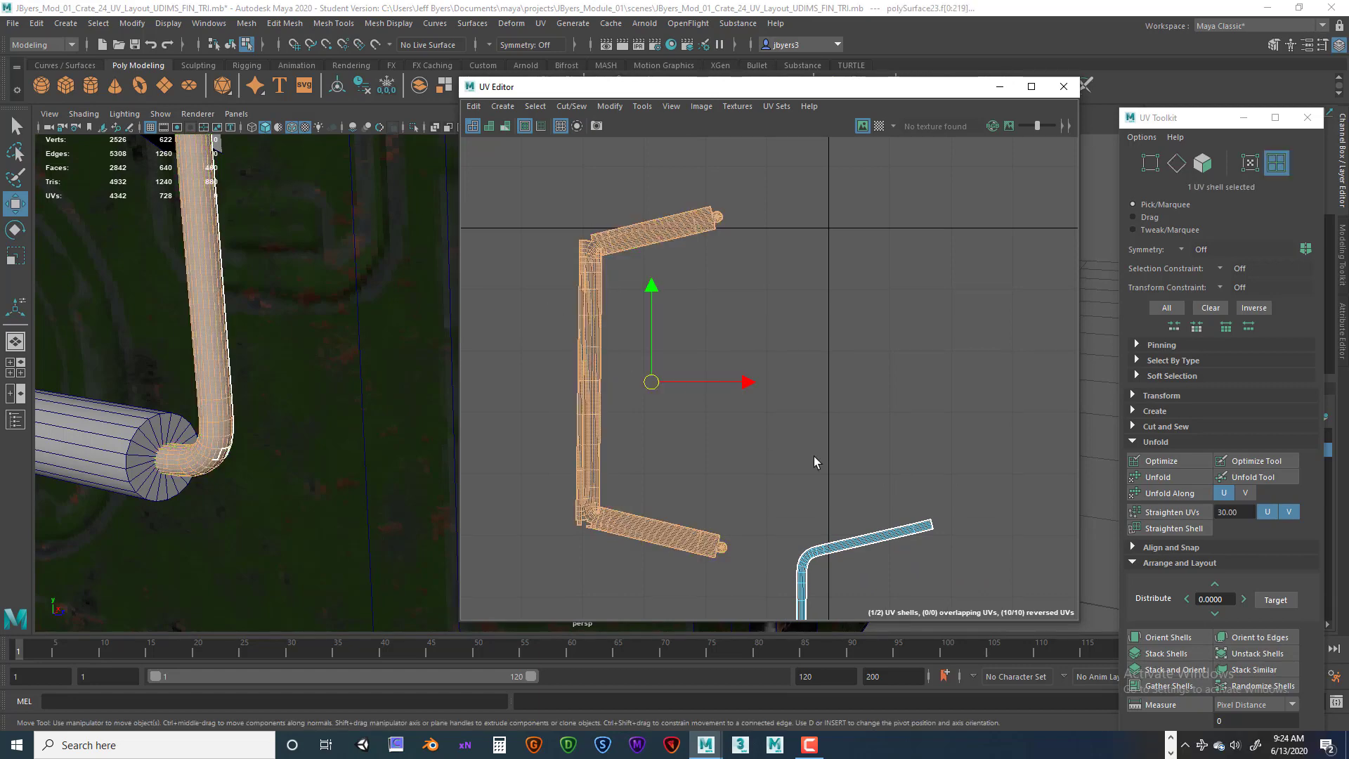
click(1161, 478)
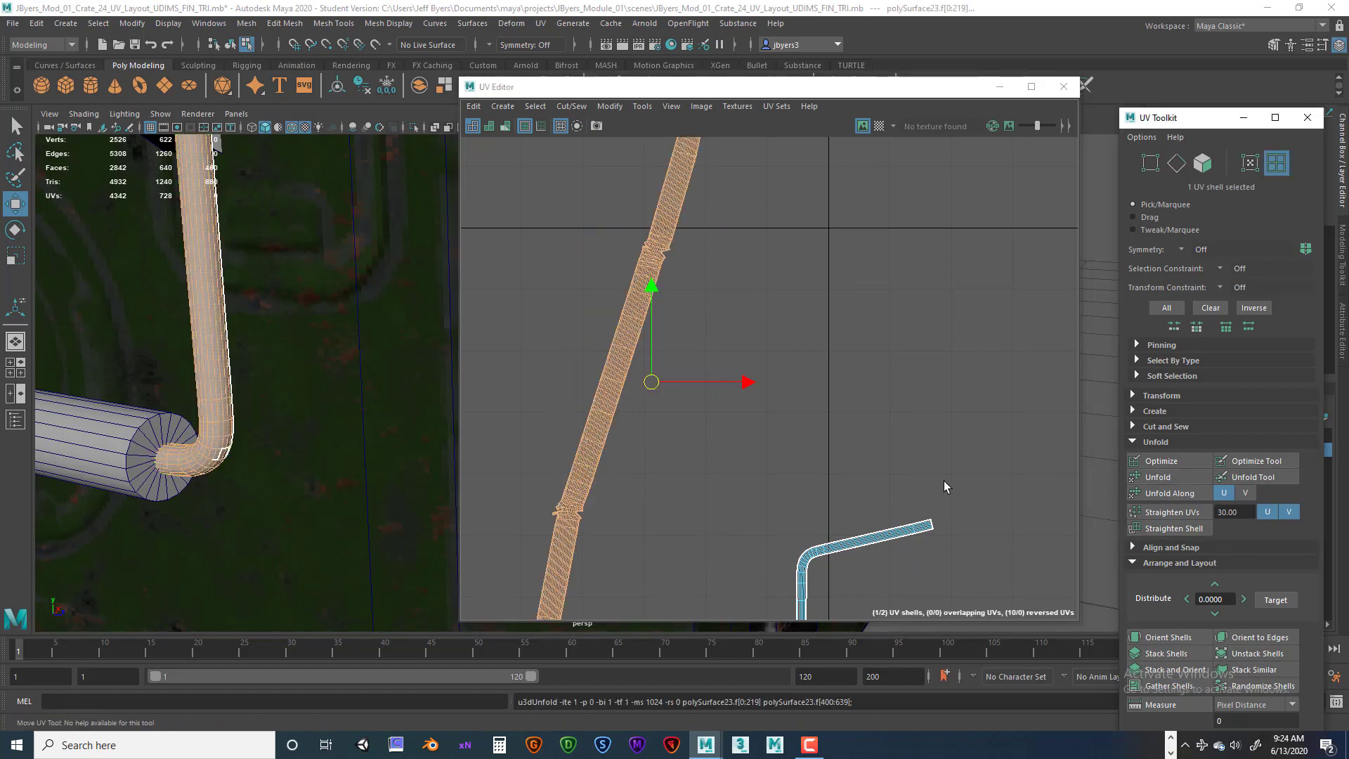
Zoom and pan into the sewn handle shell's bend to inspect its remaining open notch edges.
scroll(795, 389, down, 2)
scroll(793, 399, up, 3)
alt+middle_drag(689, 425, 758, 371)
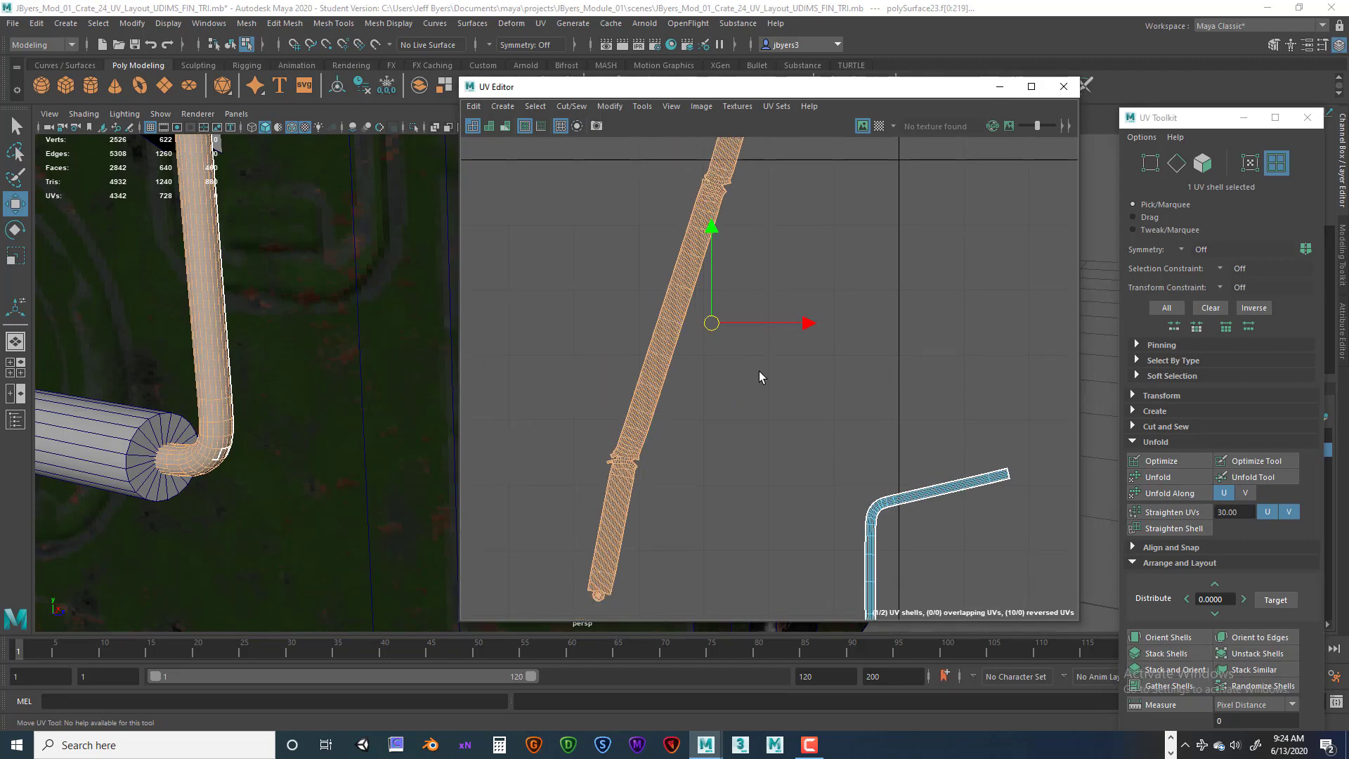
scroll(760, 385, up, 4)
alt+middle_drag(594, 507, 775, 386)
scroll(774, 393, up, 5)
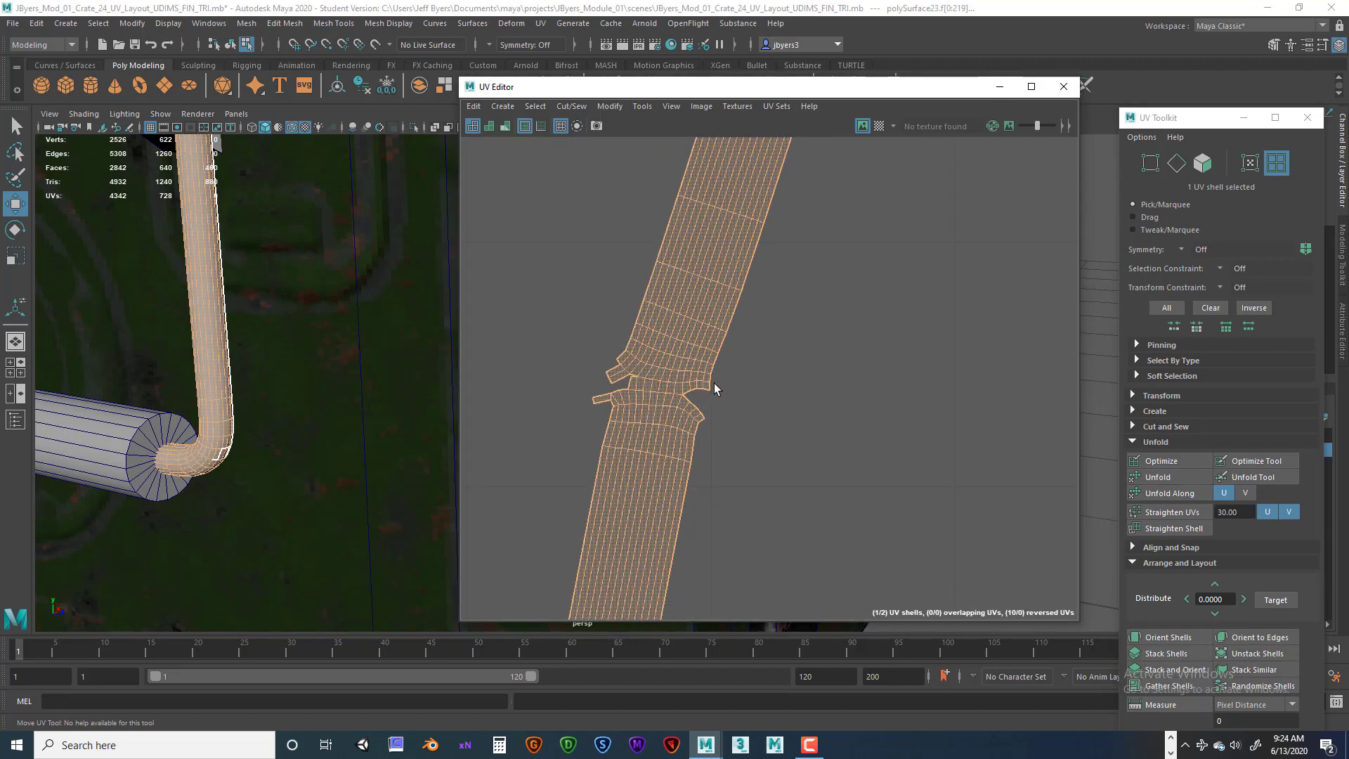
alt+middle_drag(664, 399, 723, 393)
scroll(801, 399, up, 4)
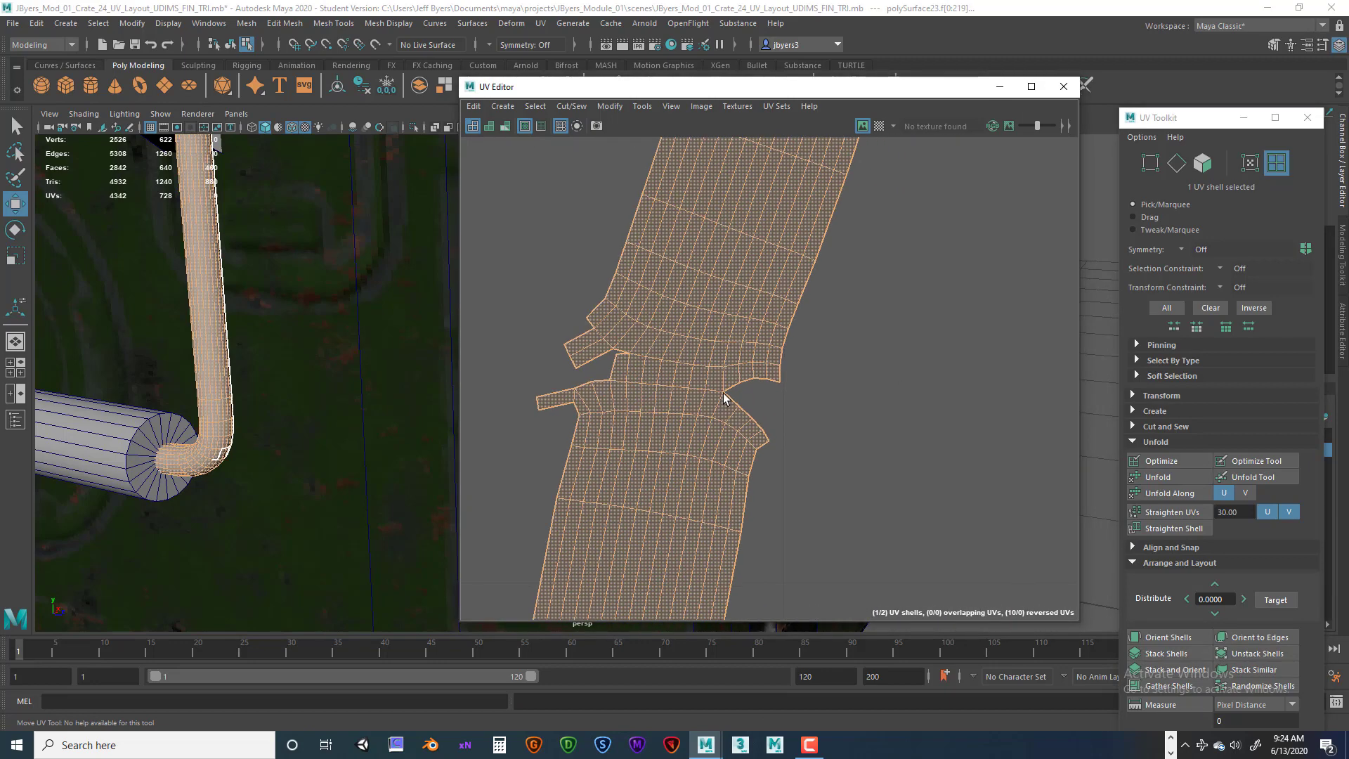
Select the open edges at the handle shell's notch and Move and Sew them together.
right_drag(767, 376, 768, 341)
click(768, 381)
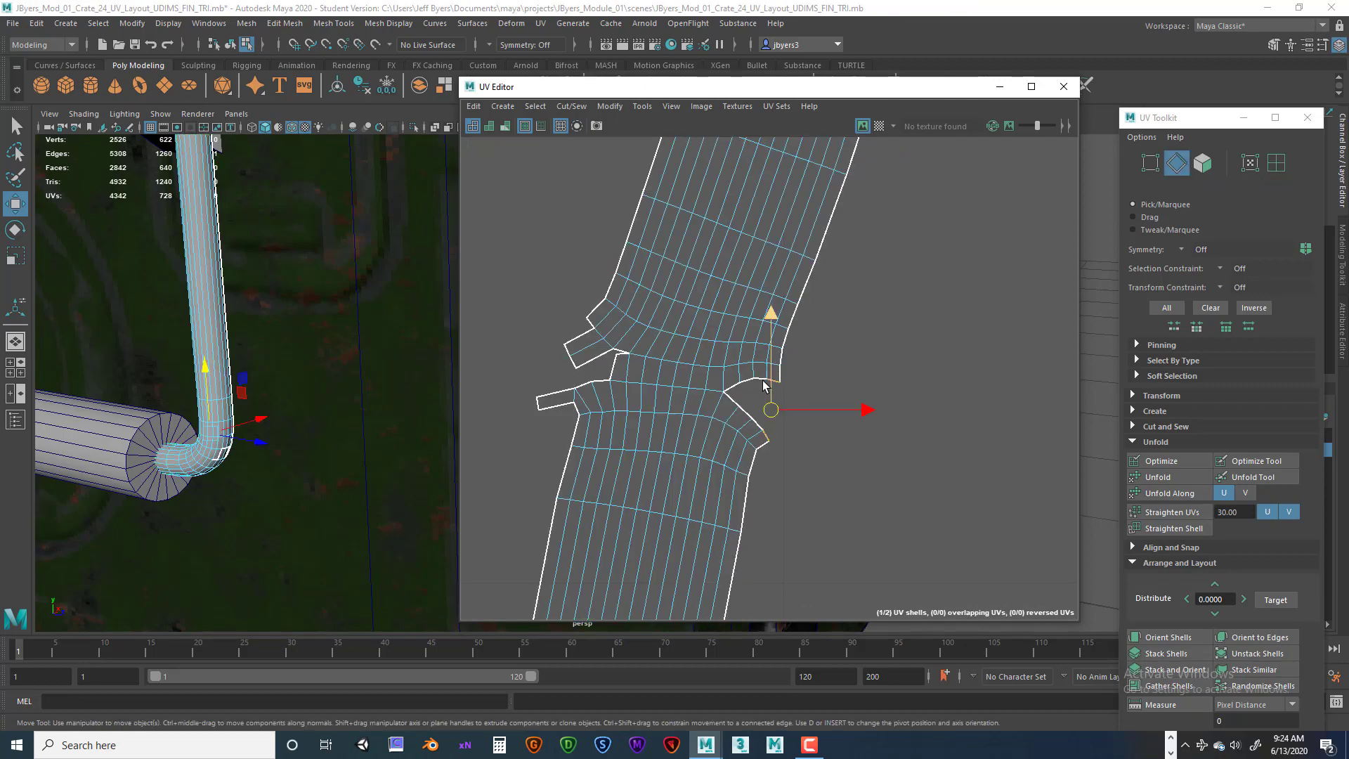
click(763, 383)
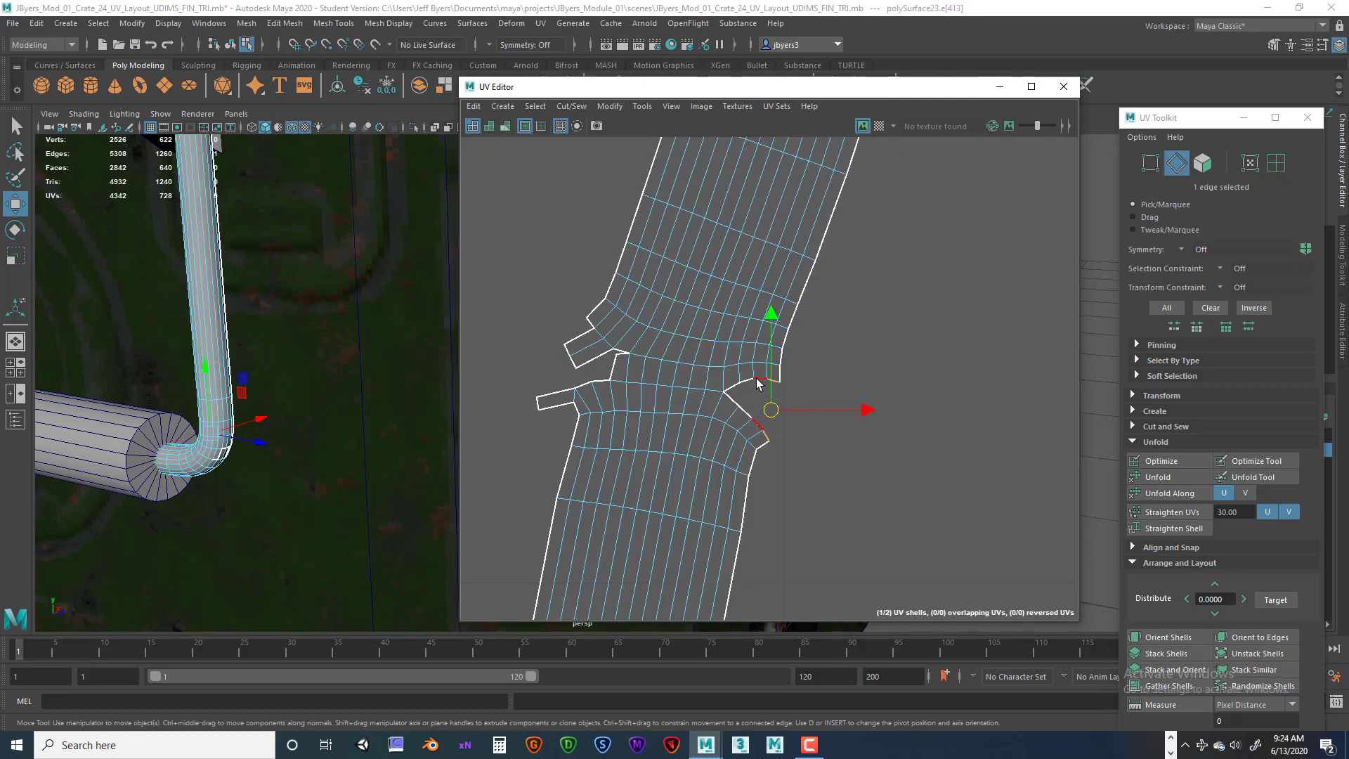
shift+click(731, 385)
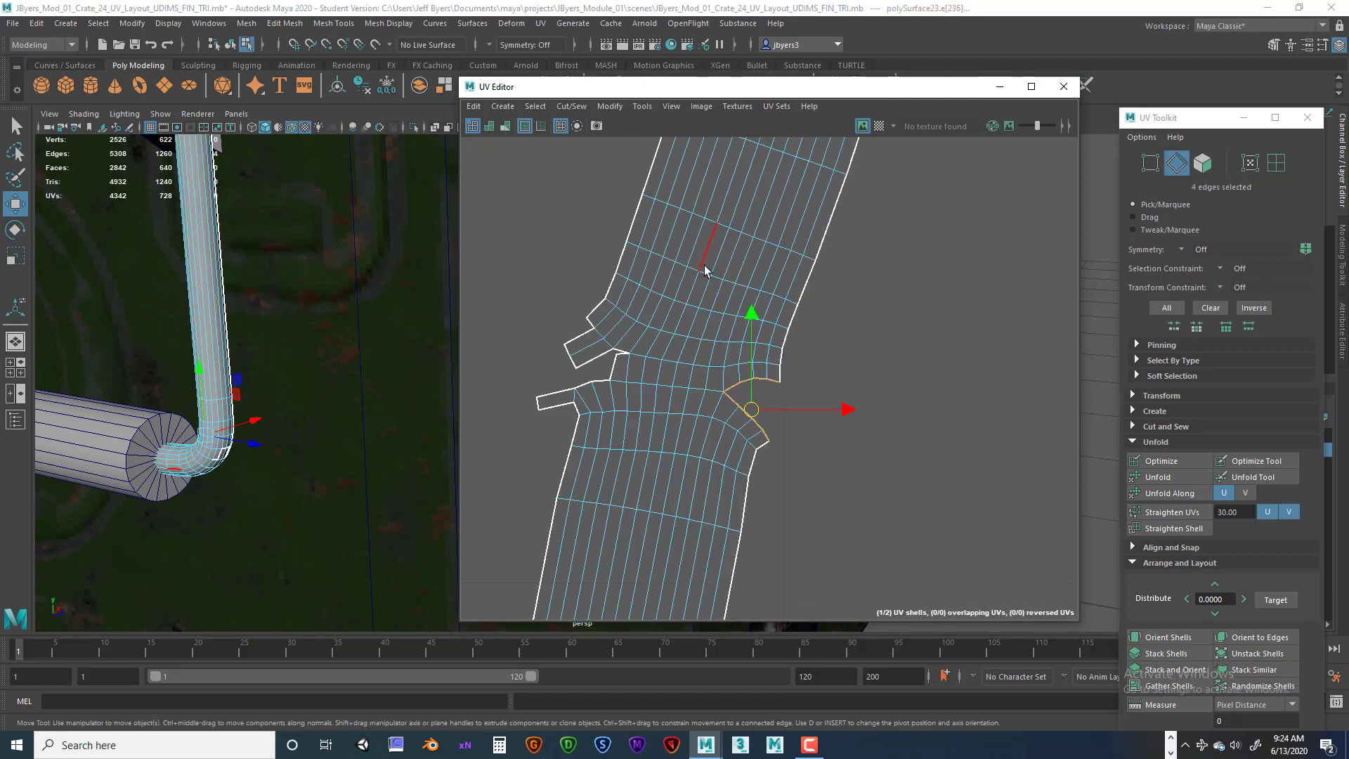
click(579, 111)
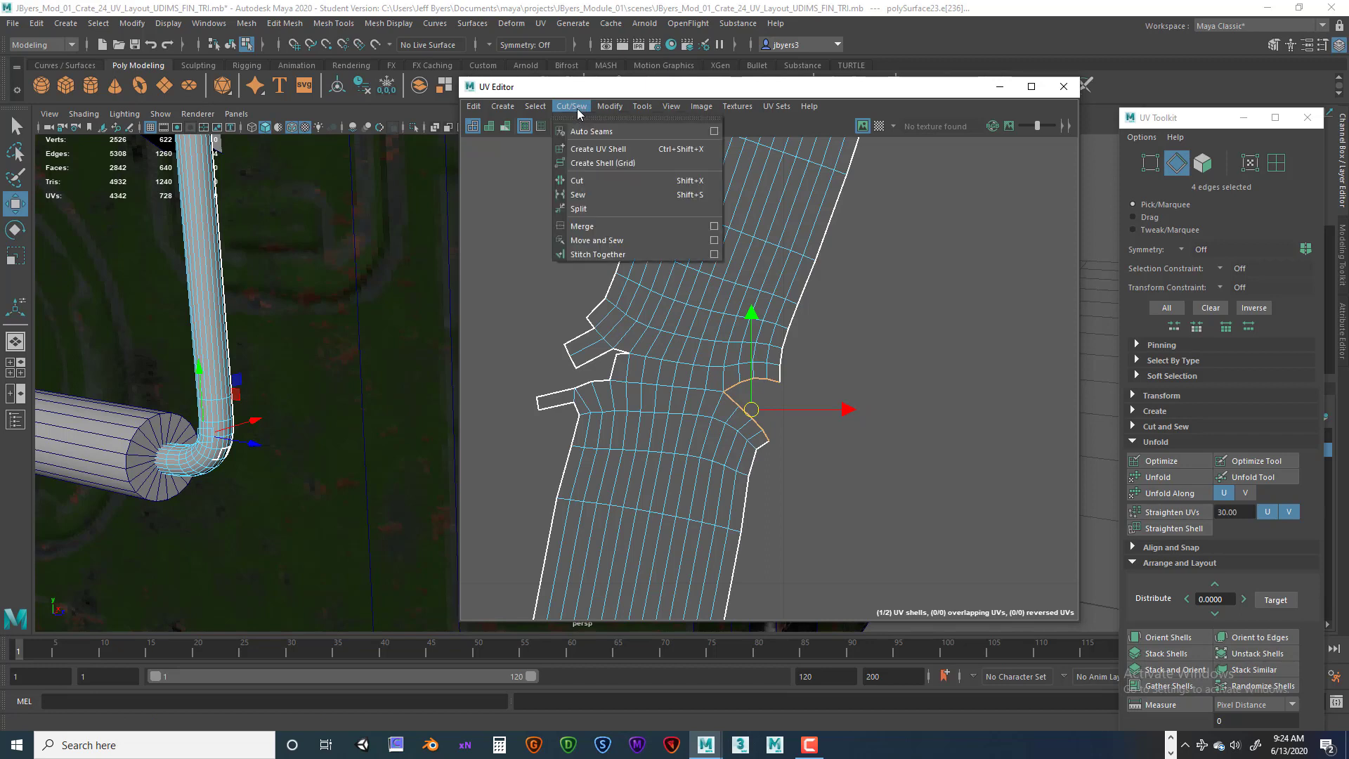
click(594, 240)
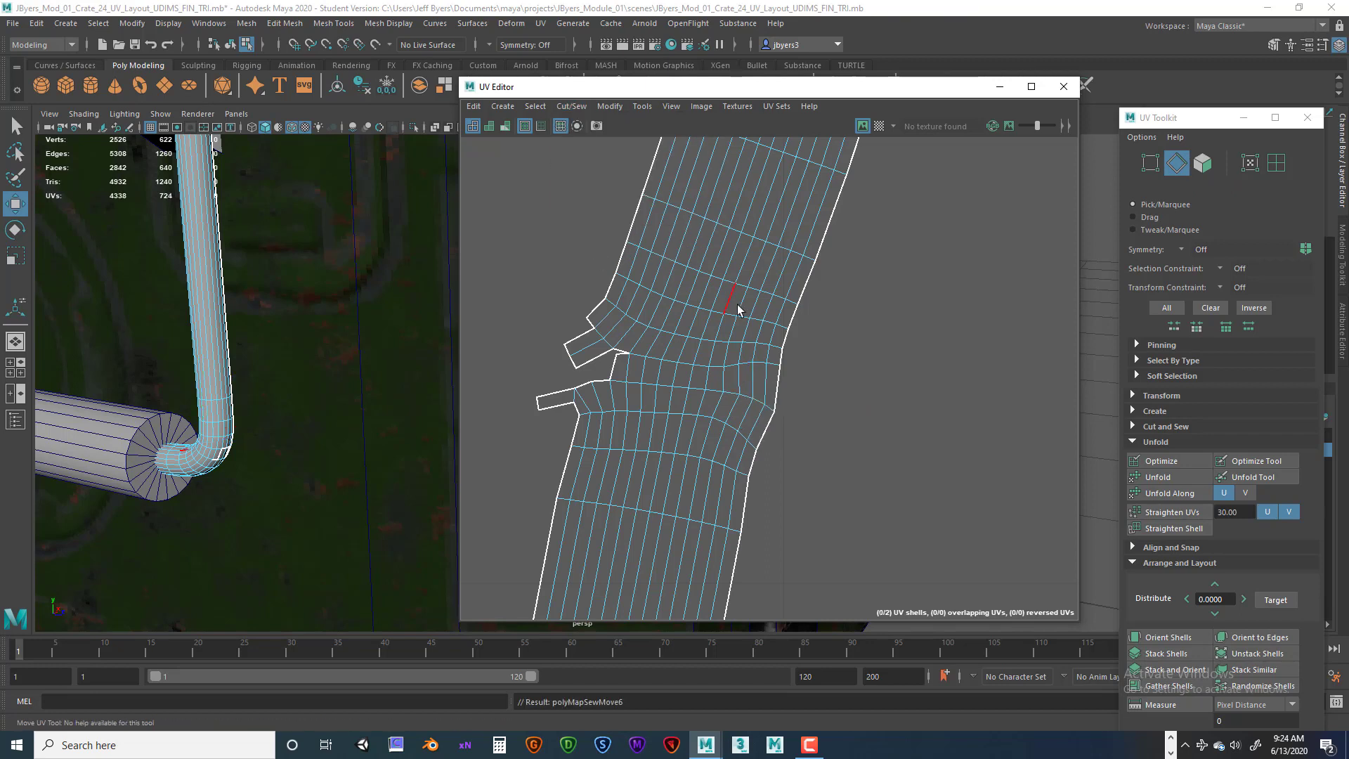
Select the next open notch edge on the handle shell and Move and Sew it, repeating the sew.
click(619, 351)
click(574, 107)
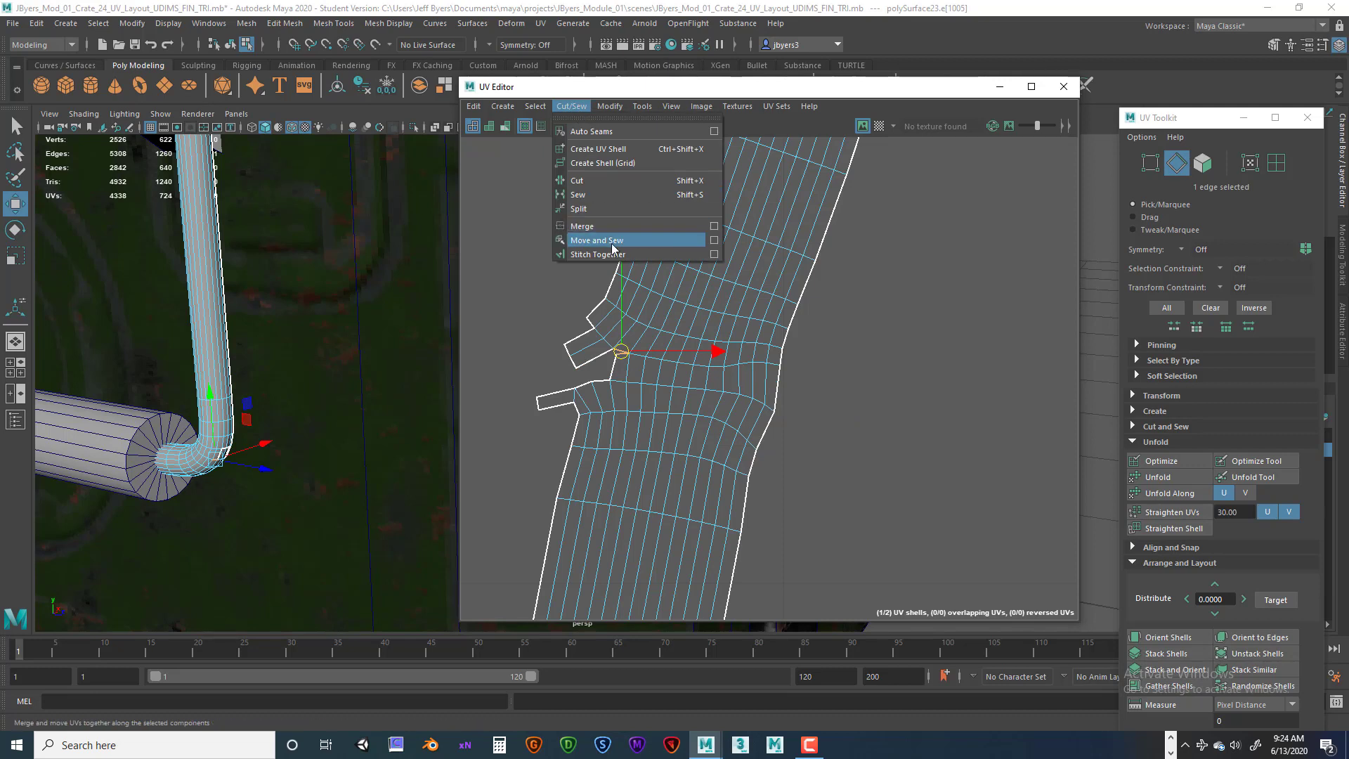
click(612, 241)
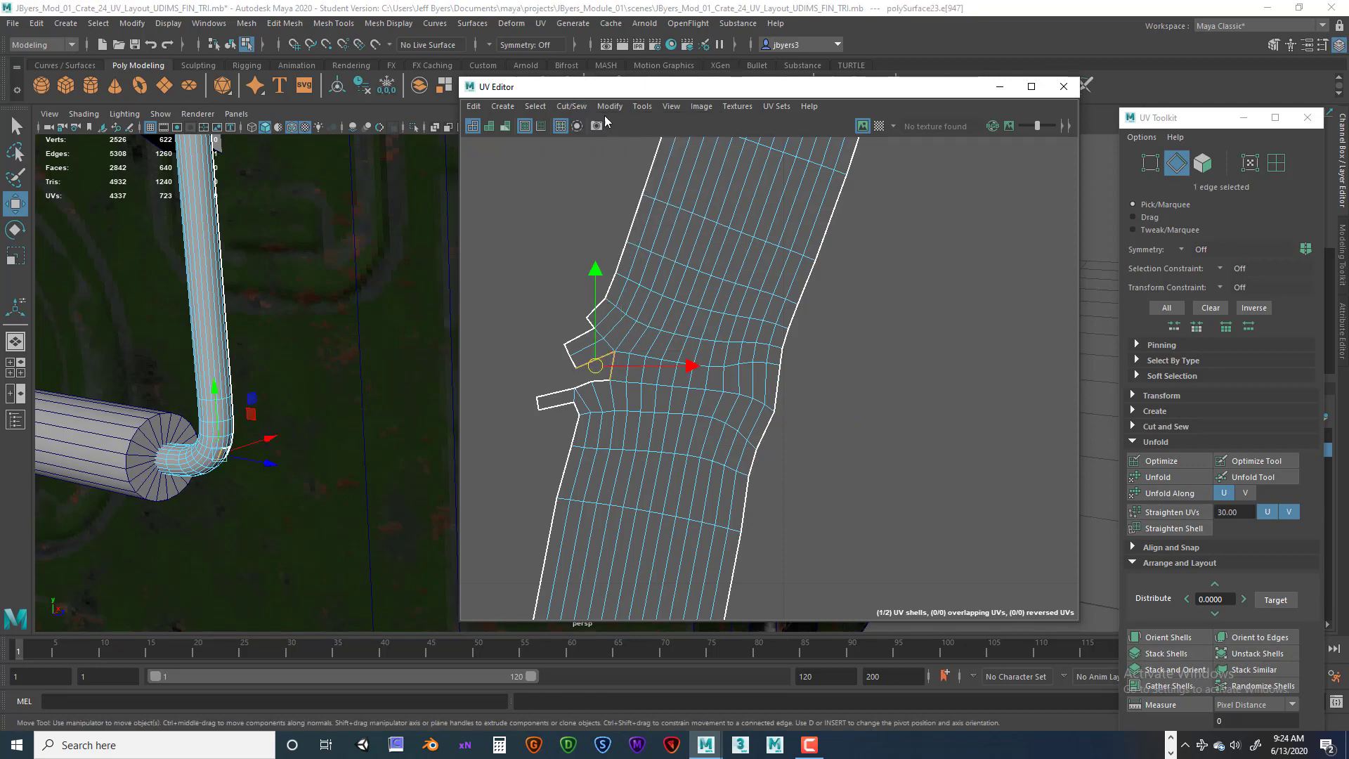
click(578, 108)
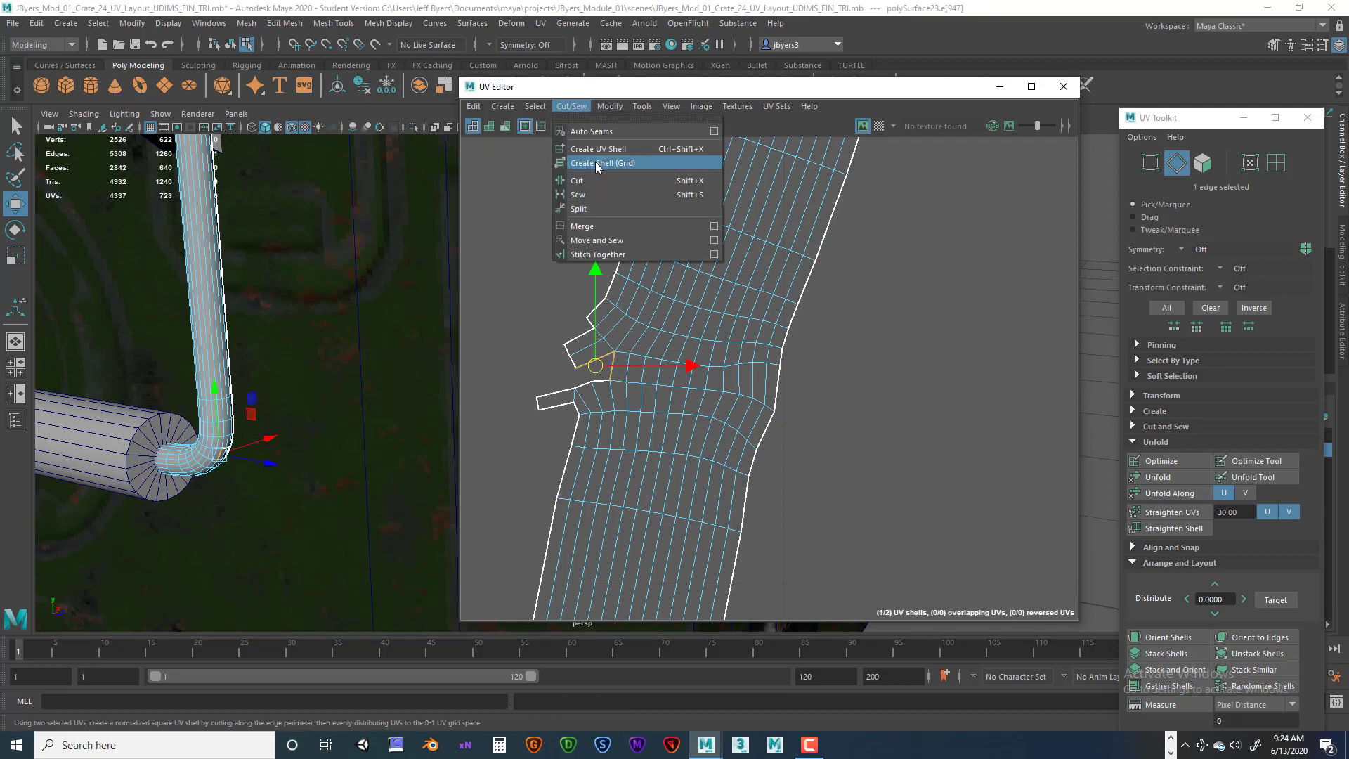
click(617, 240)
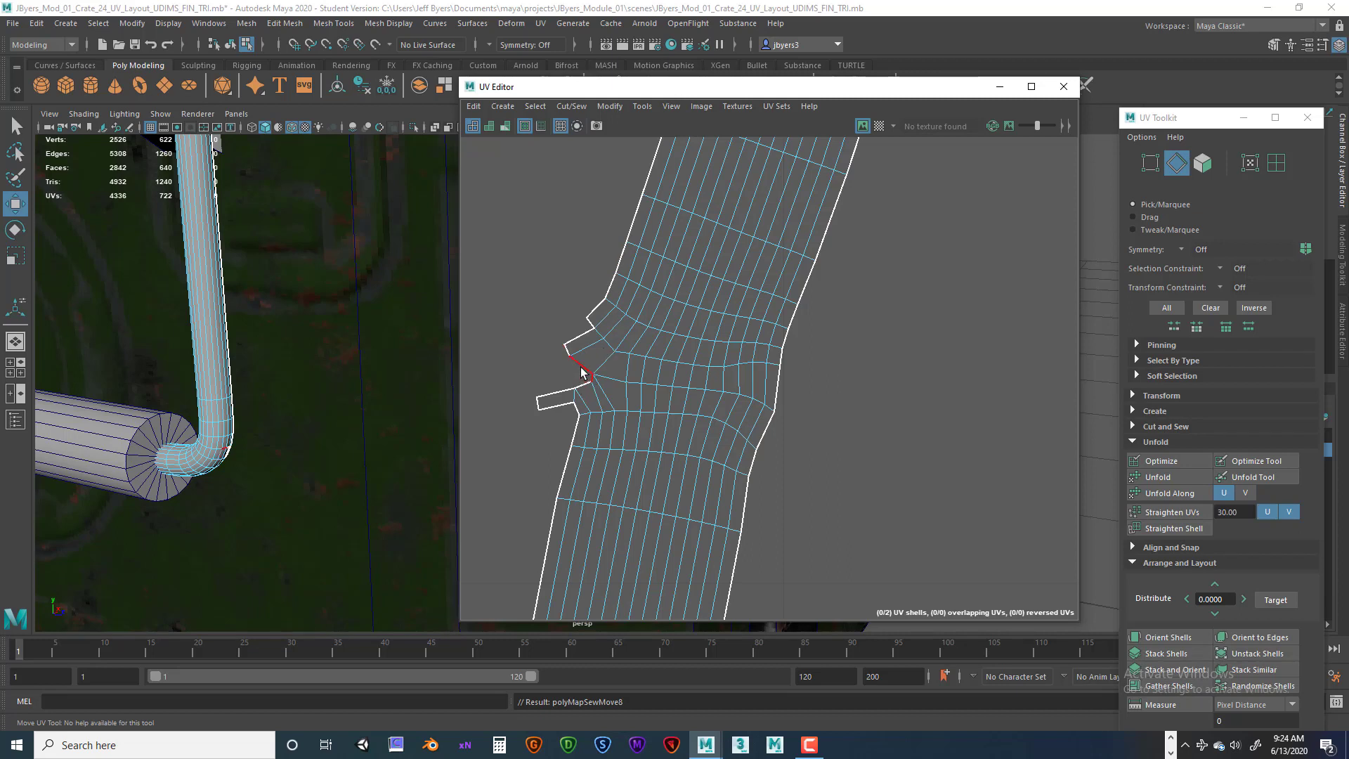
Move and Sew two more open edges on the handle shell's left flaps.
click(581, 373)
click(578, 108)
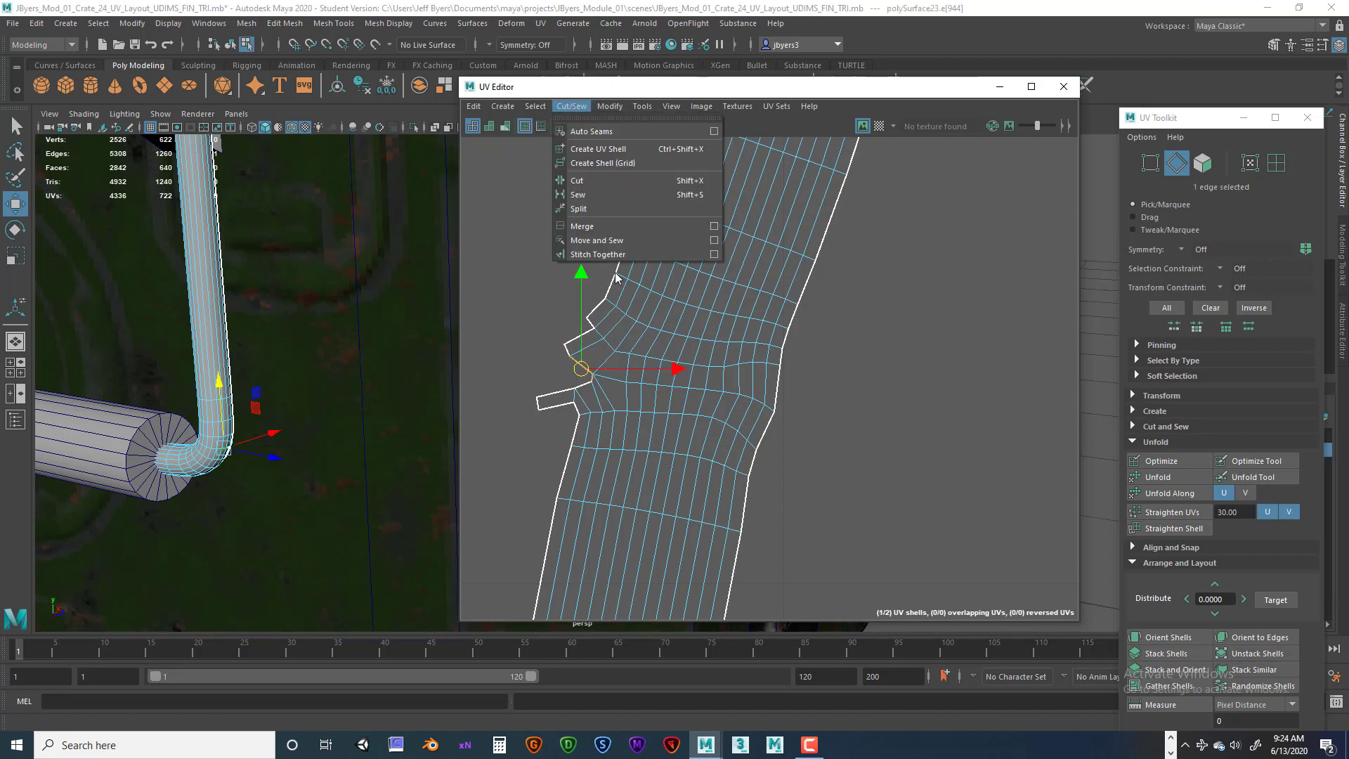
click(594, 243)
click(566, 368)
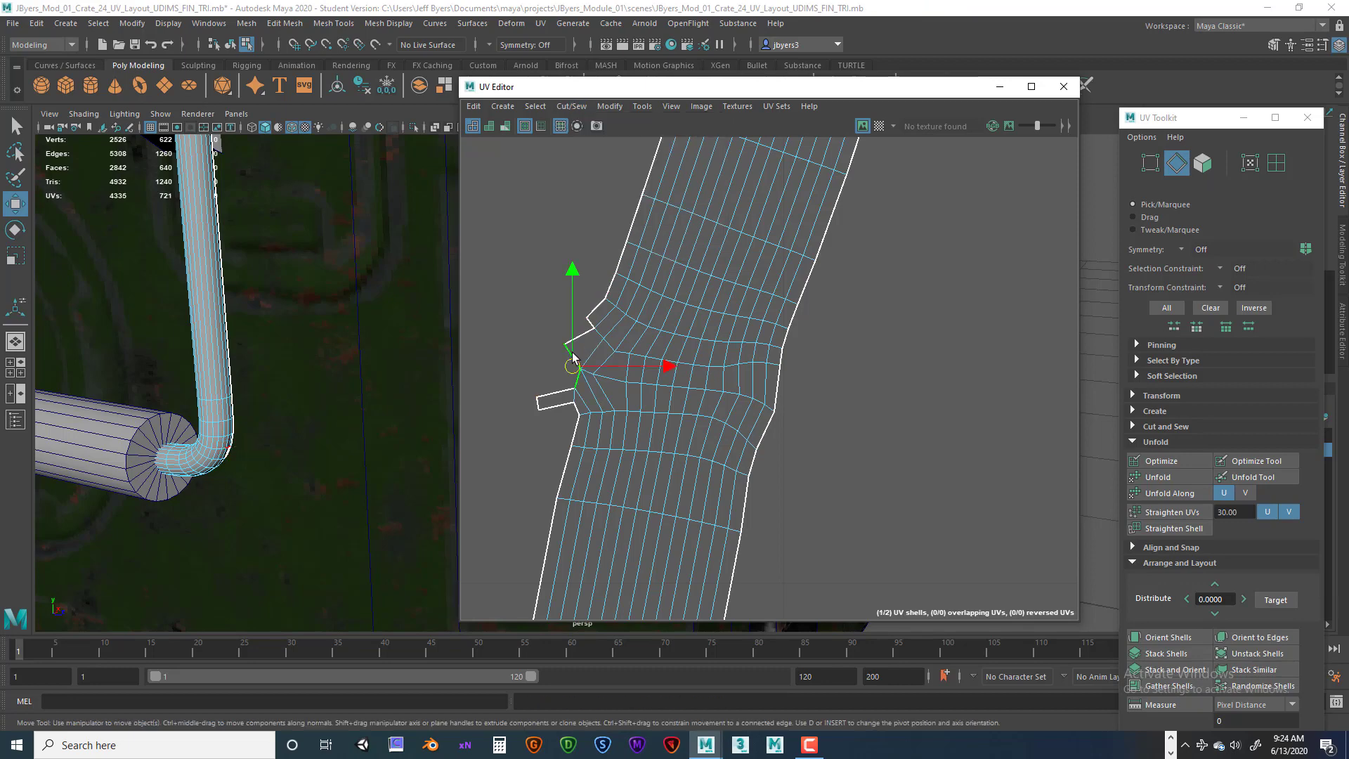
click(571, 106)
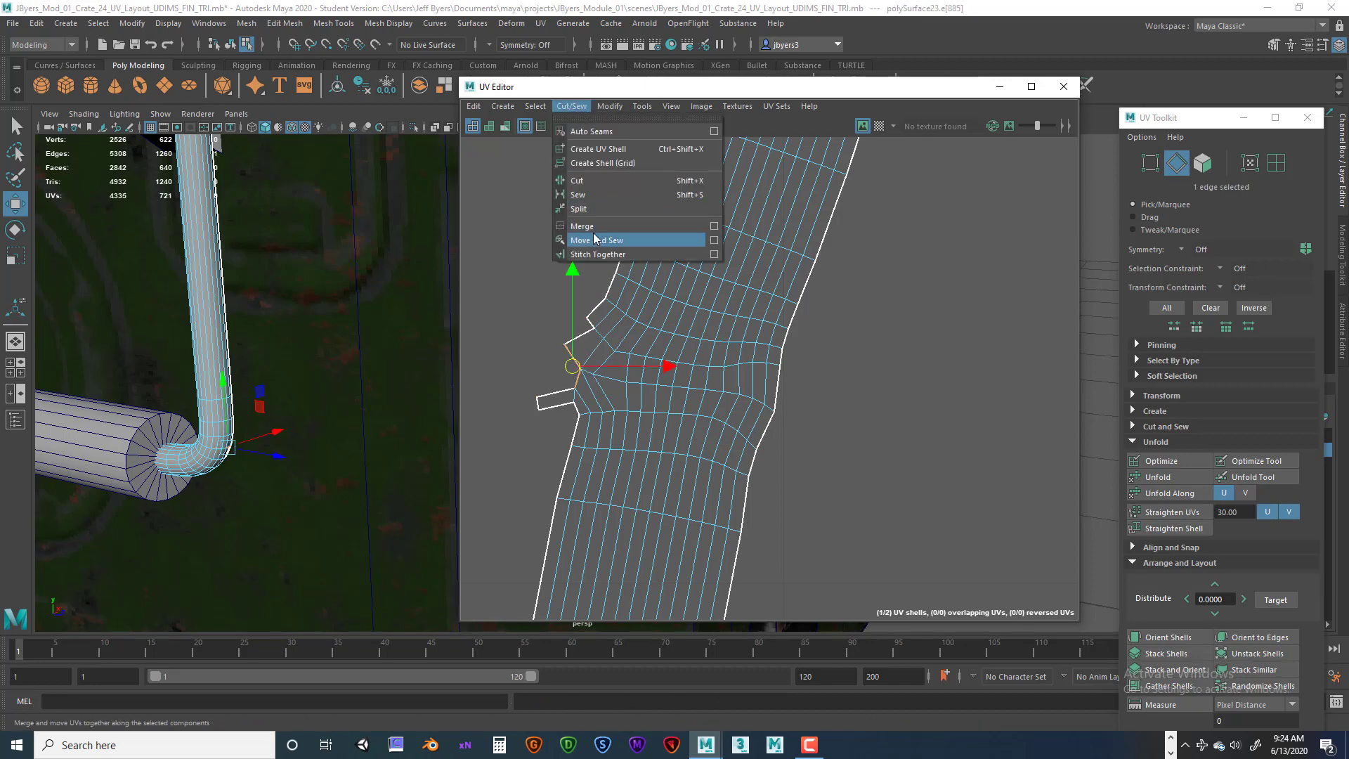
click(594, 240)
Inspect the remaining open flap edge on the handle shell by selecting it.
click(769, 352)
scroll(770, 354, down, 1)
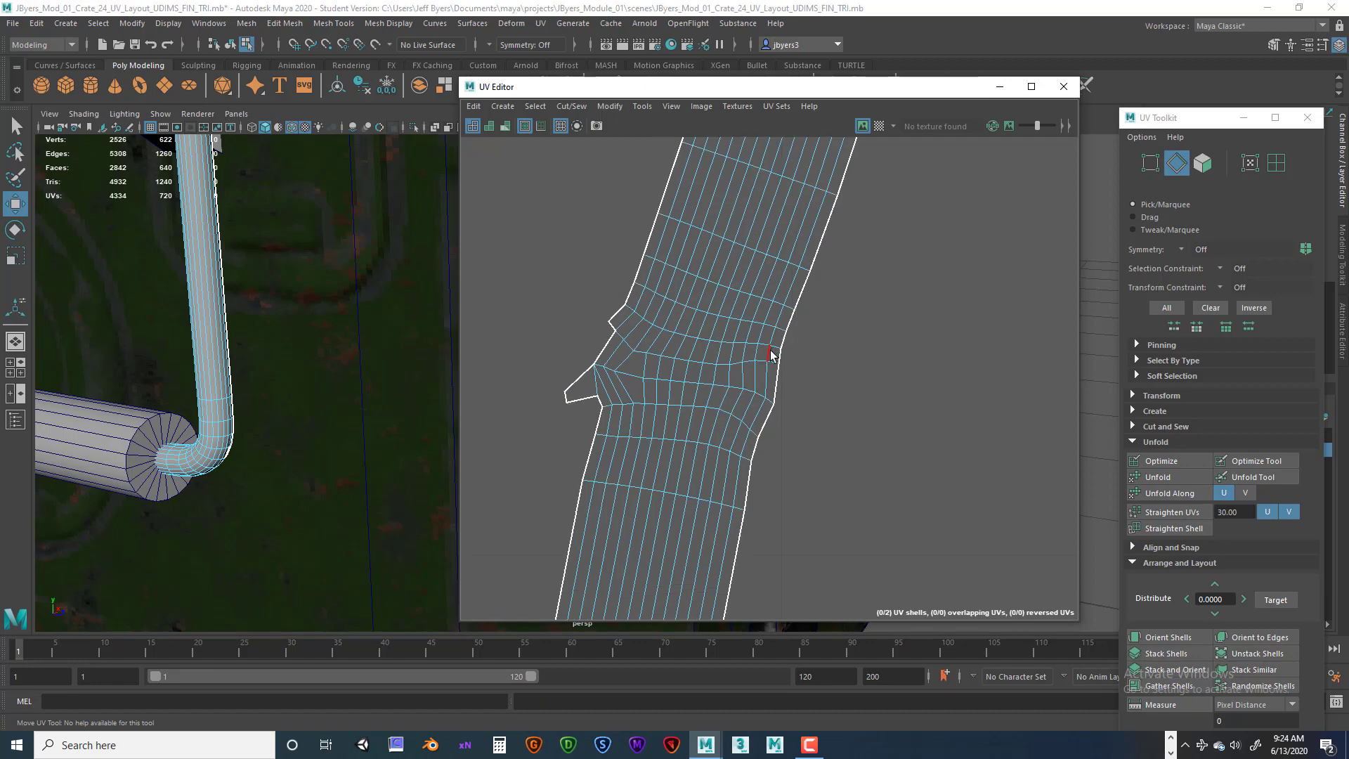
click(580, 376)
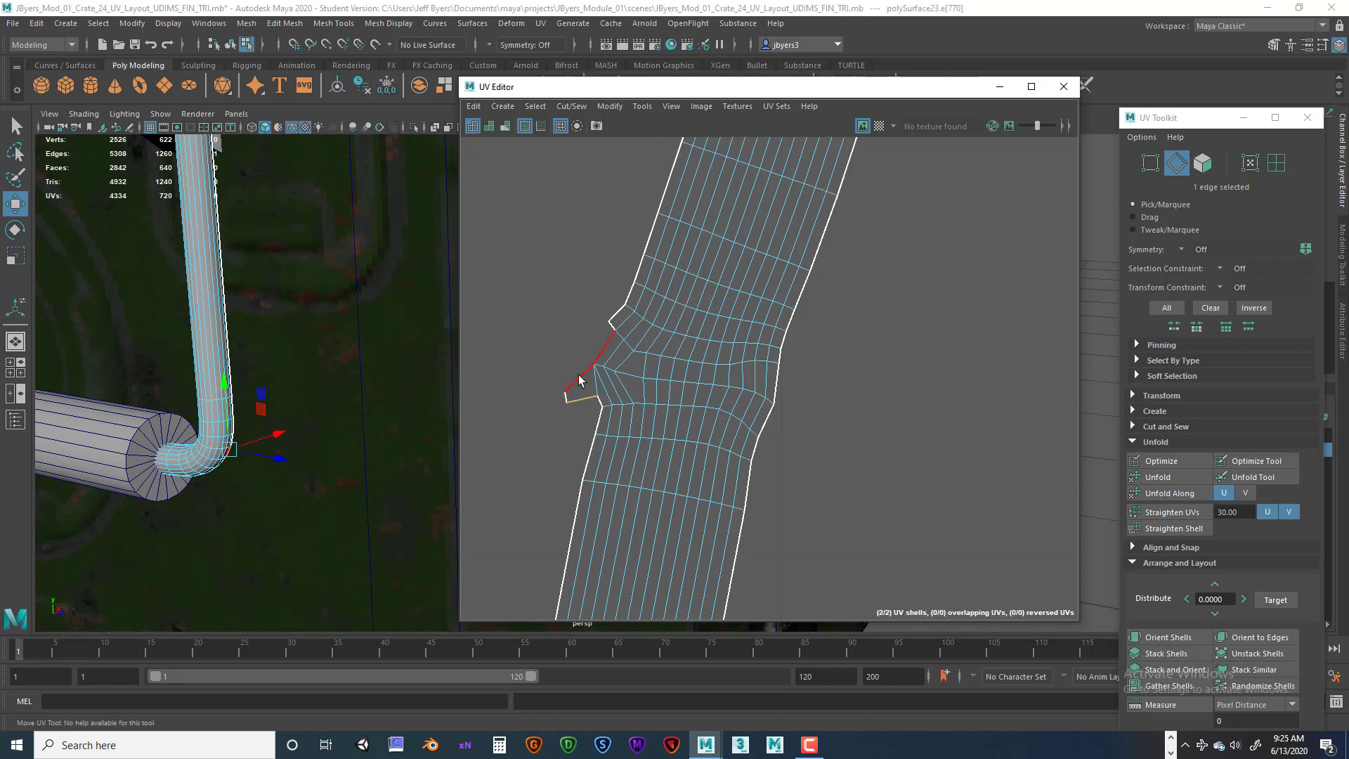
key(w)
click(610, 333)
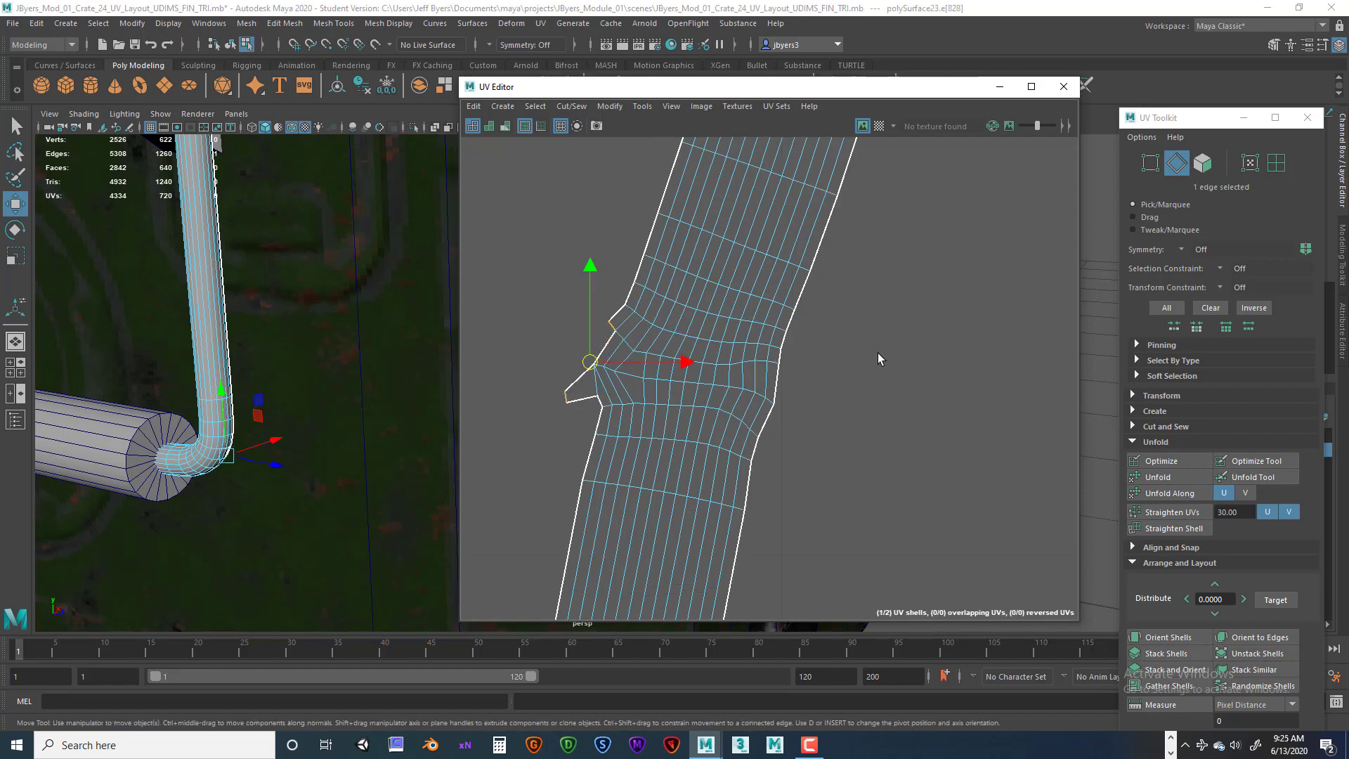
scroll(878, 355, down, 2)
scroll(333, 360, down, 4)
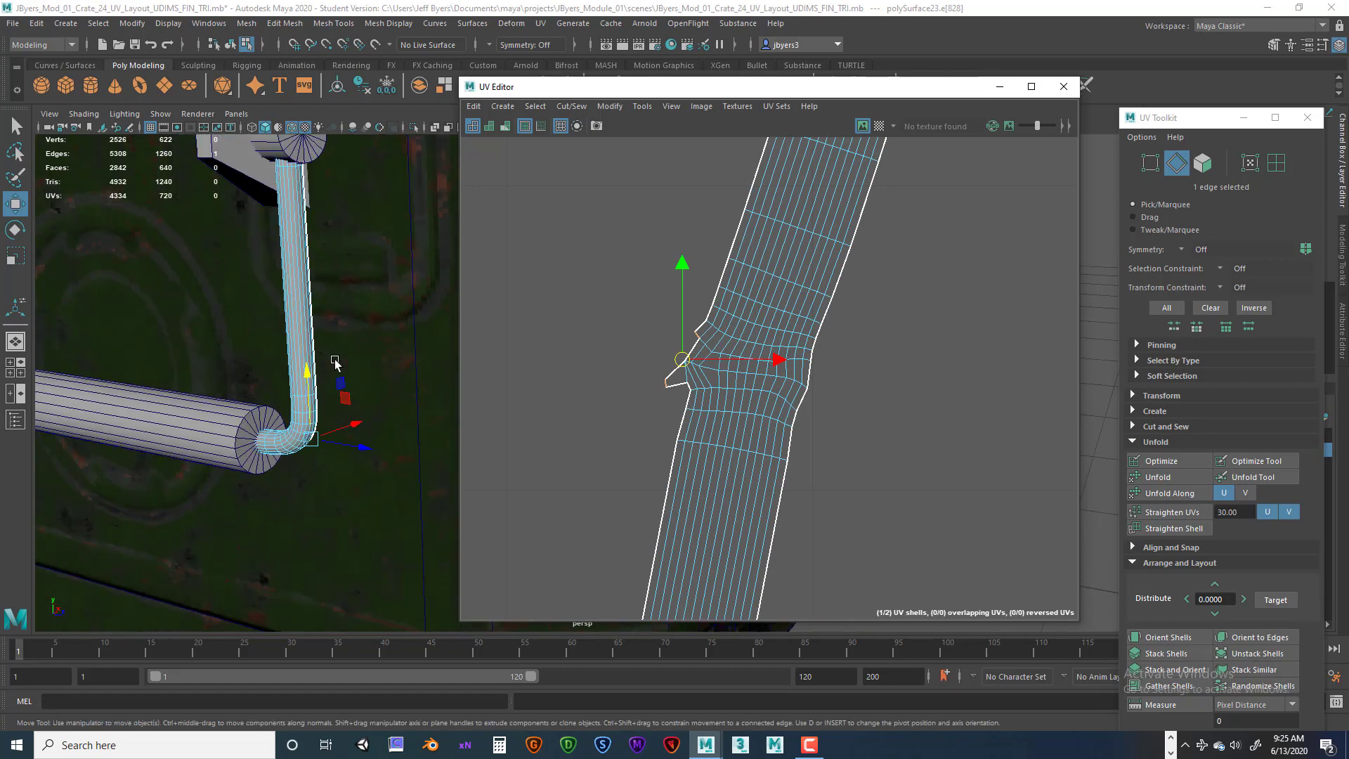
Orbit and pan the 3D view around the crate to examine the latch on its side.
alt+drag(276, 386, 309, 384)
right_drag(349, 312, 334, 399)
scroll(337, 389, down, 4)
alt+drag(291, 347, 449, 359)
alt+middle_drag(309, 376, 298, 322)
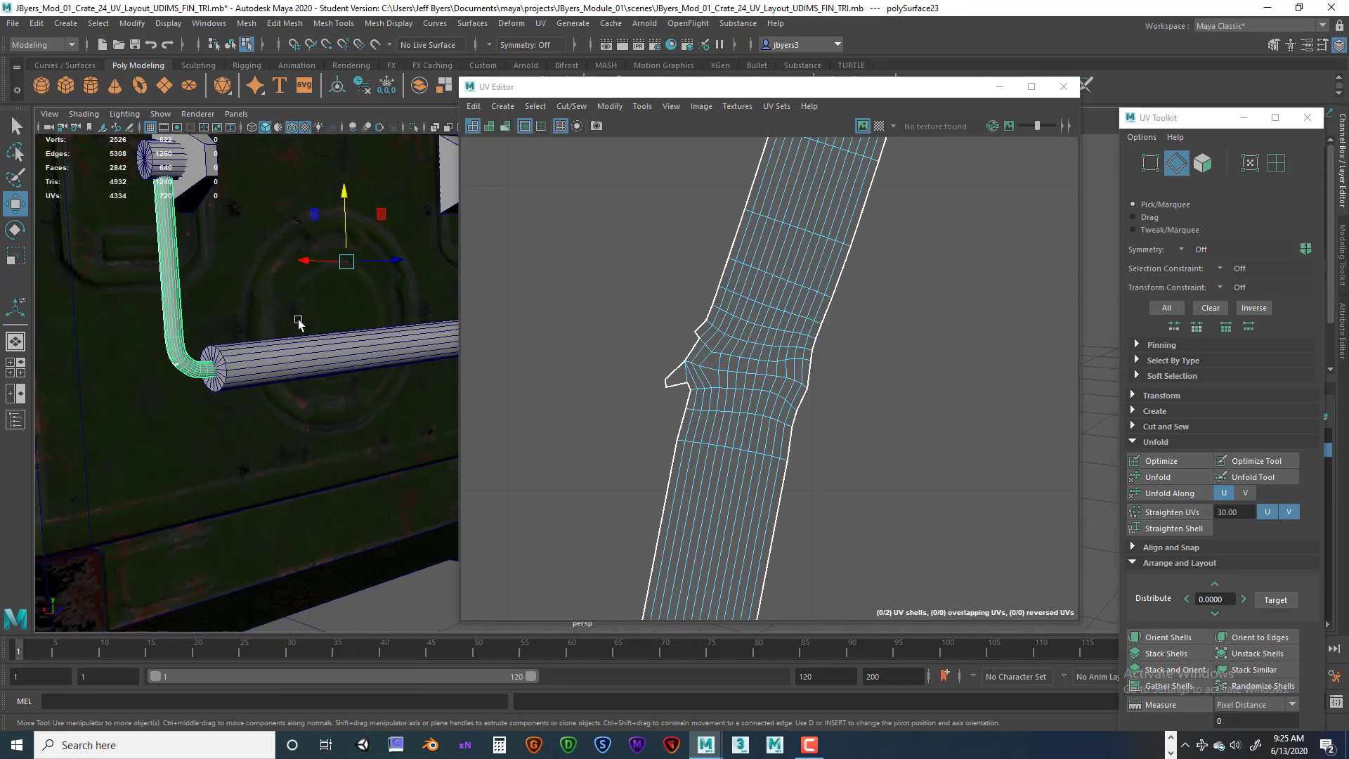
alt+right_drag(298, 323, 466, 337)
alt+drag(259, 315, 211, 342)
alt+right_drag(386, 357, 353, 364)
scroll(354, 365, down, 8)
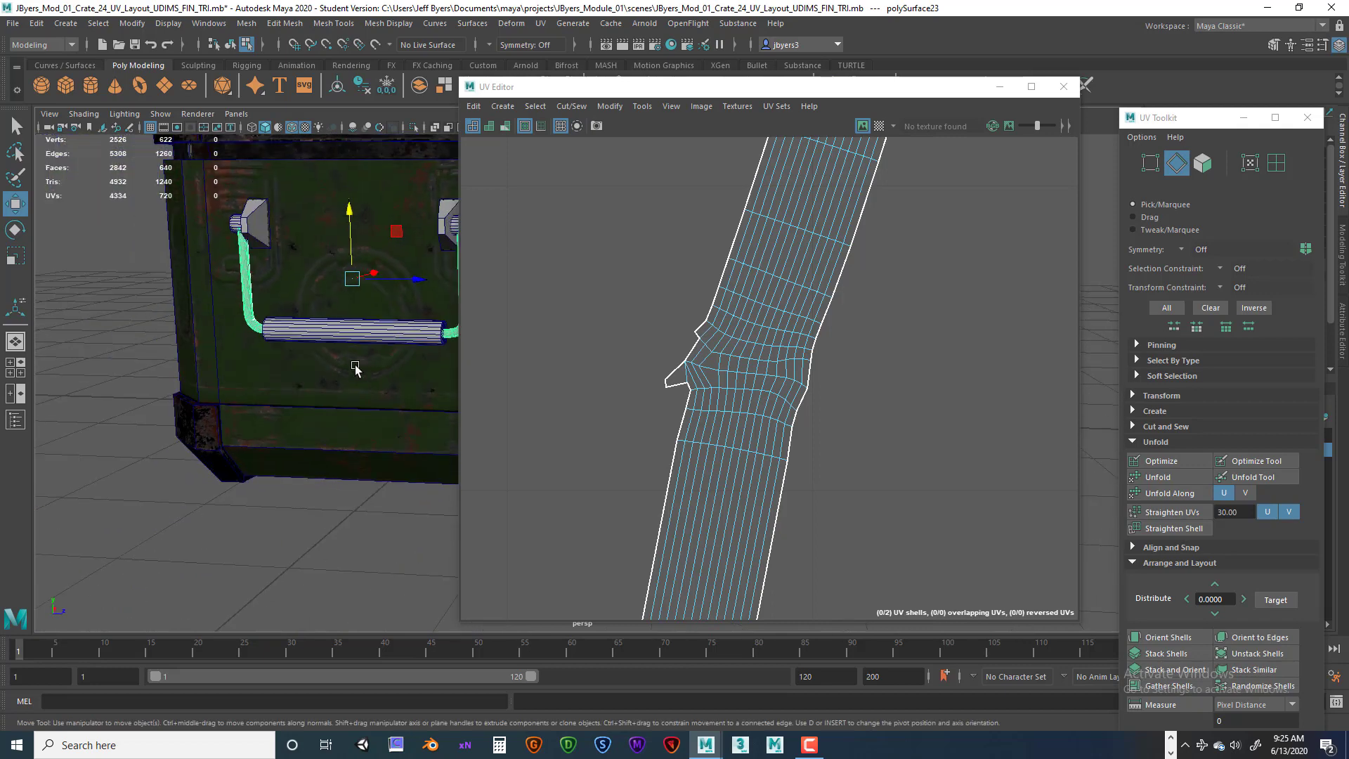
alt+middle_drag(349, 377, 272, 423)
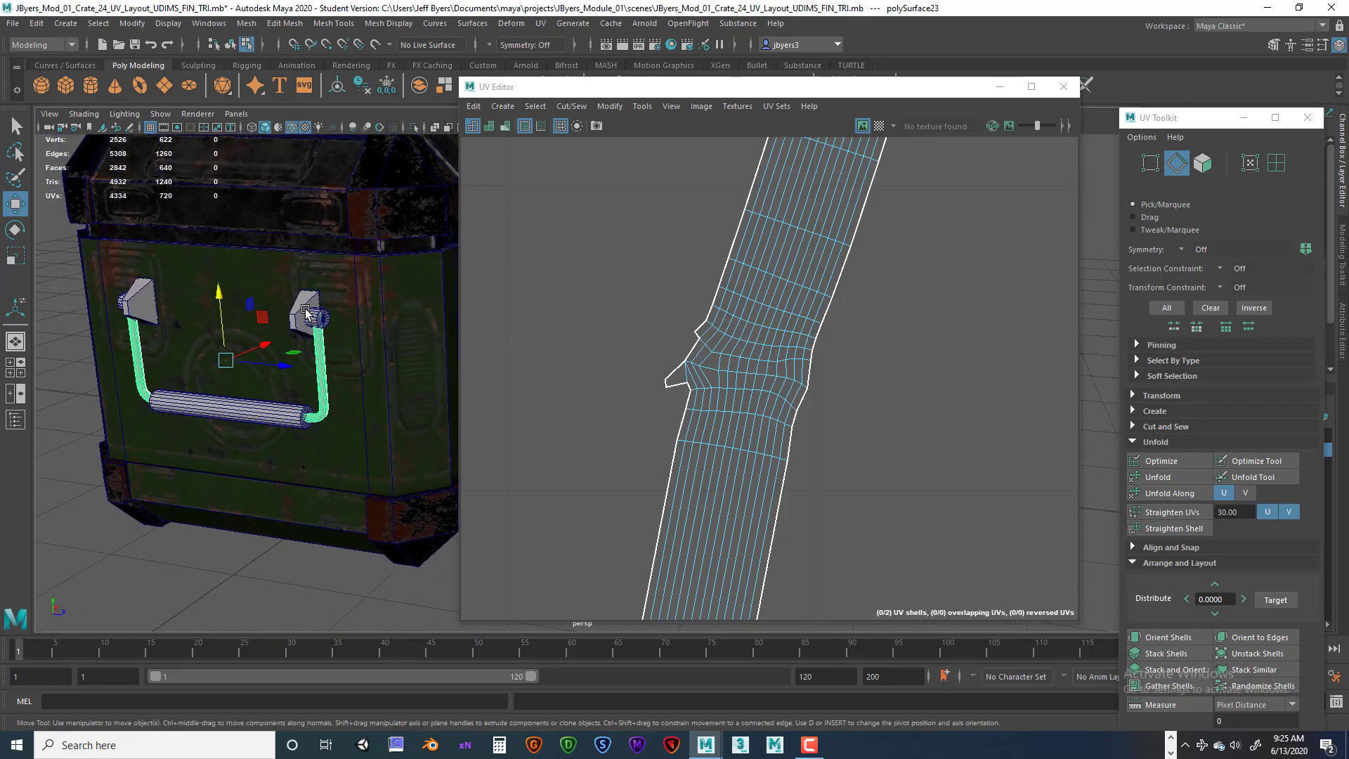
alt+drag(345, 371, 449, 414)
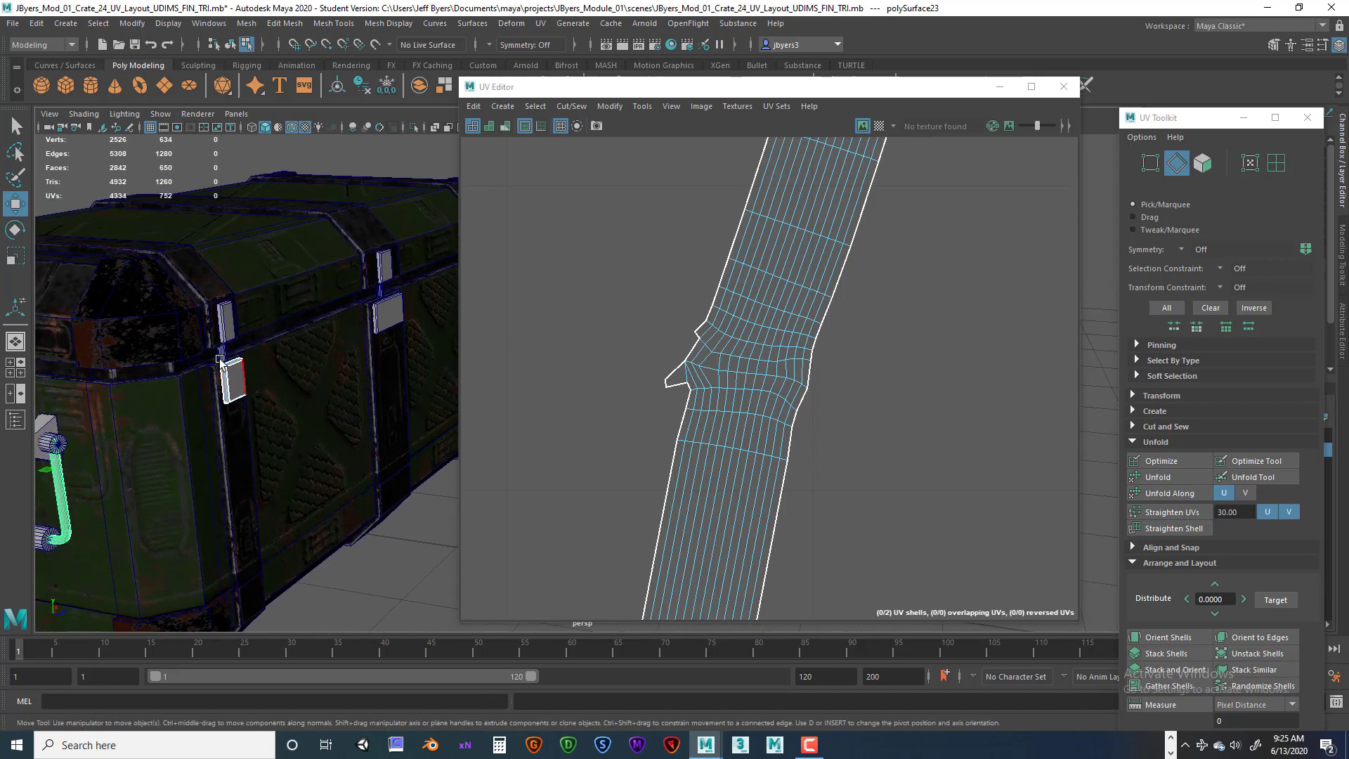
Zoom and pan the UV Editor to examine the latch's UV shells.
scroll(705, 364, down, 10)
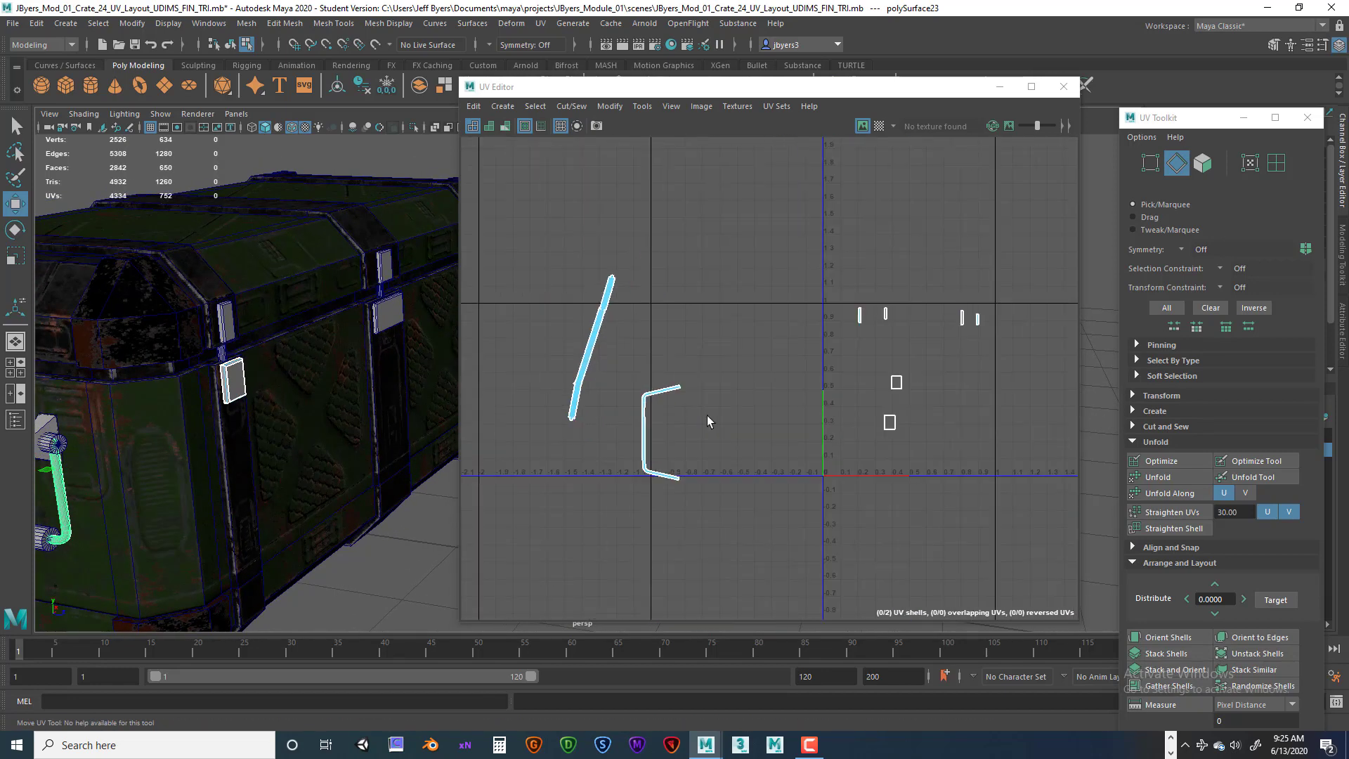
alt+middle_drag(745, 422, 708, 445)
scroll(862, 429, up, 5)
alt+middle_drag(864, 418, 835, 436)
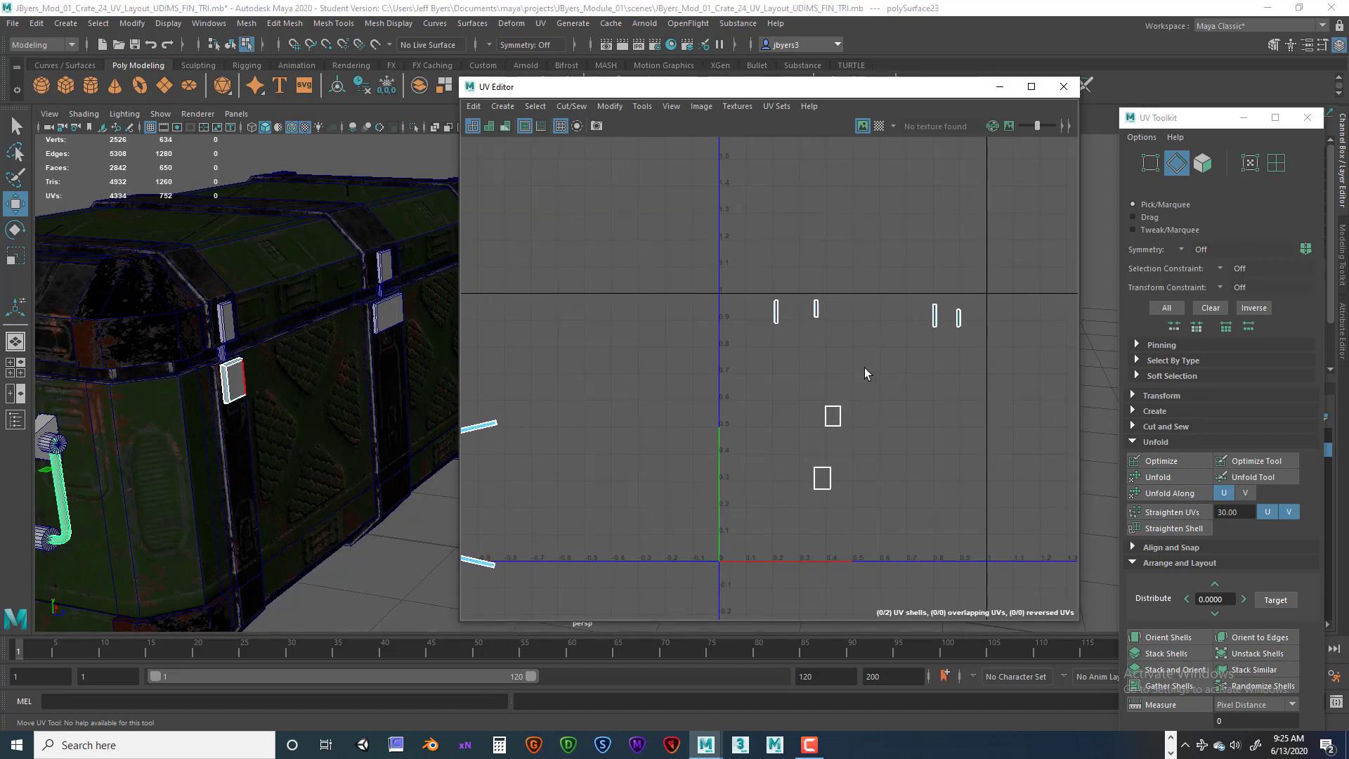
scroll(875, 383, up, 5)
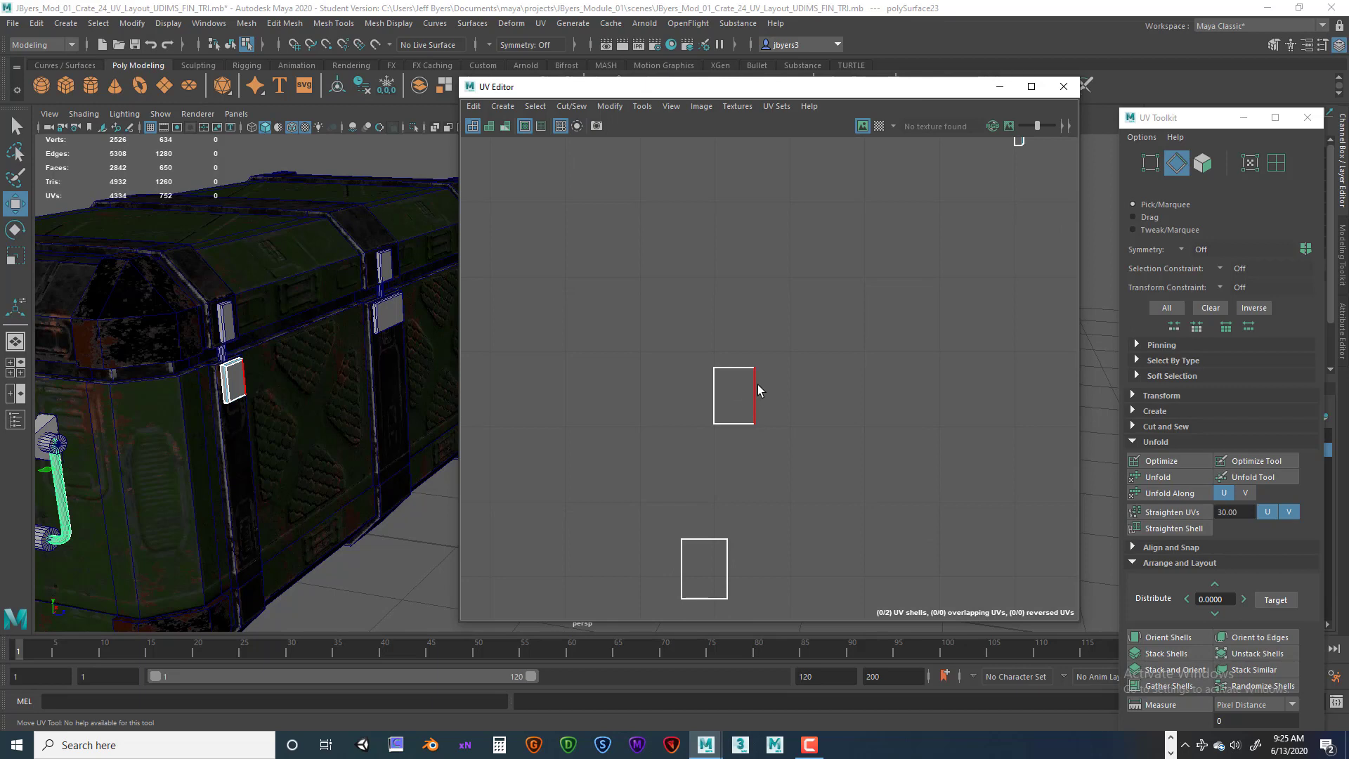
scroll(758, 388, down, 3)
scroll(753, 390, up, 4)
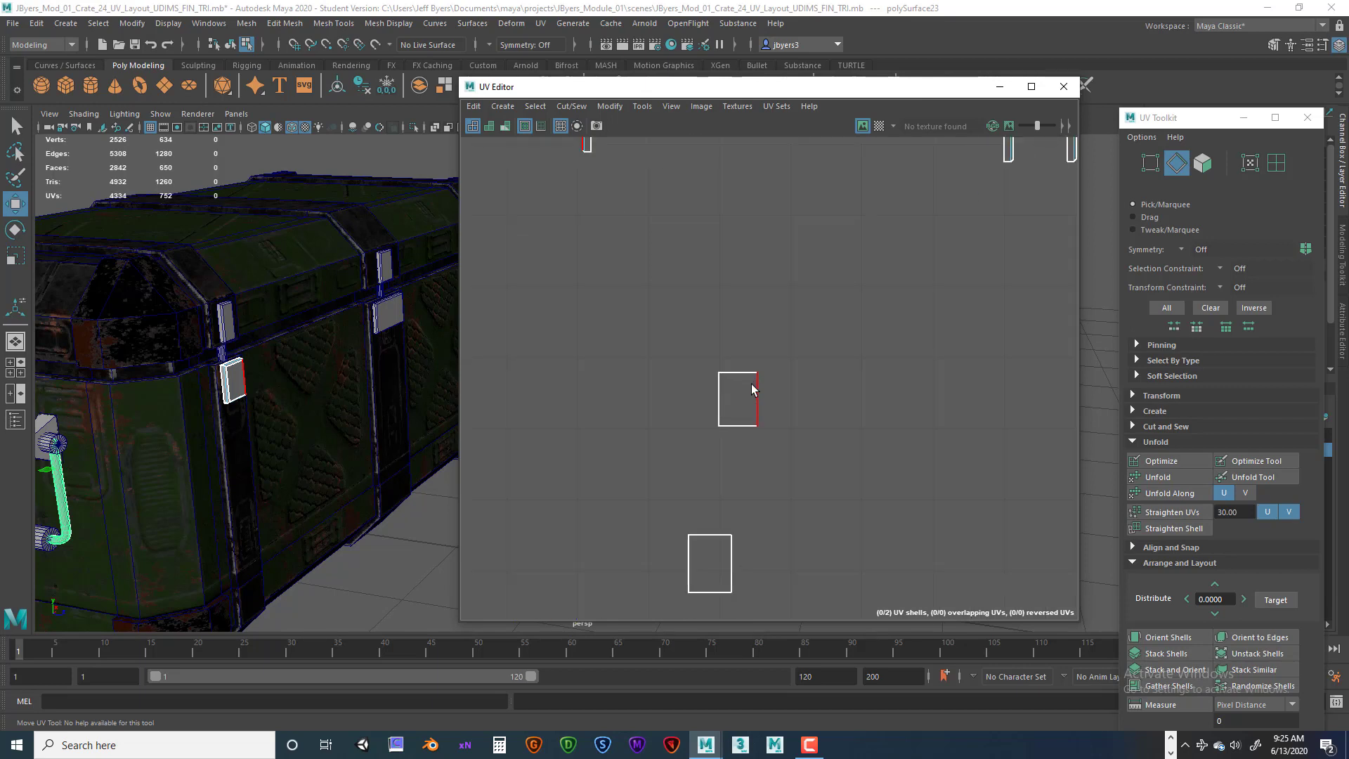
Select a border edge of the latch's front UV shell and Move and Sew it to its neighbouring shell.
right_drag(759, 388, 758, 353)
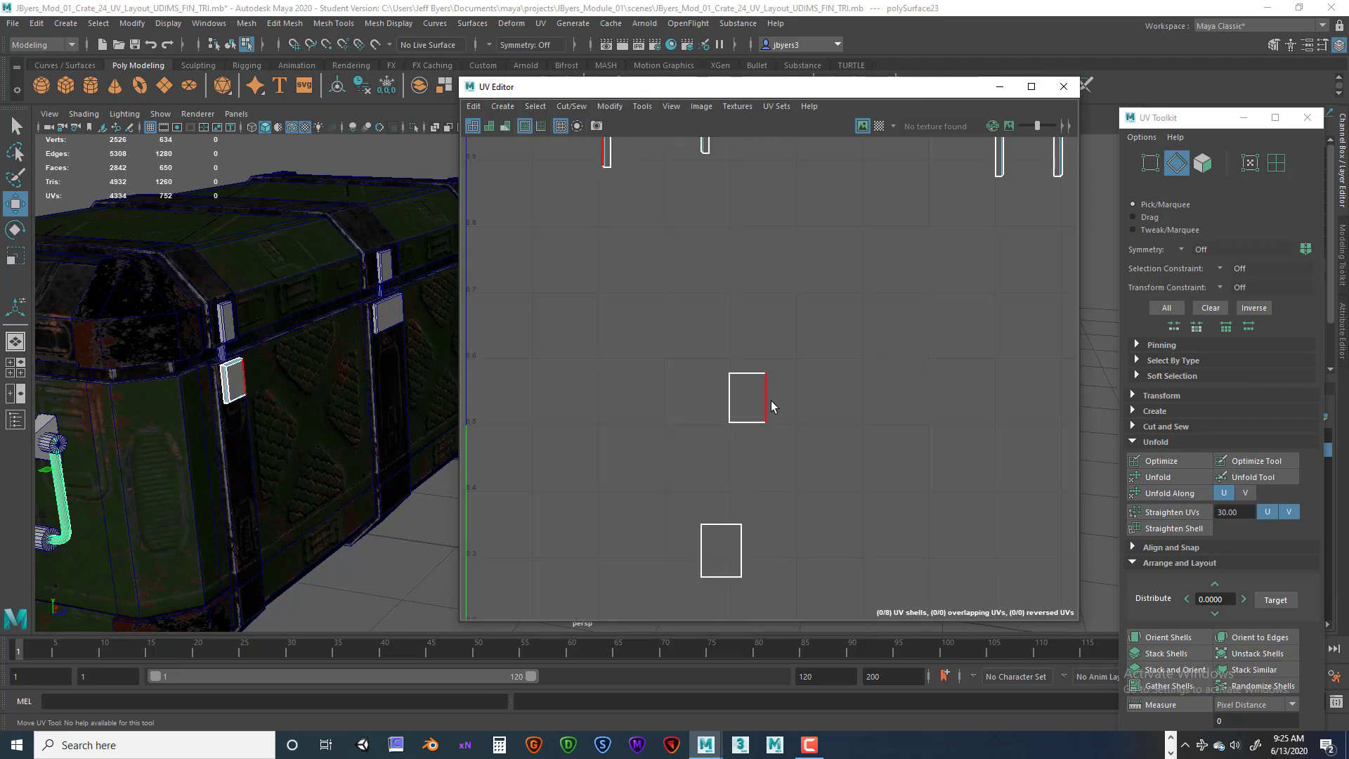
click(767, 400)
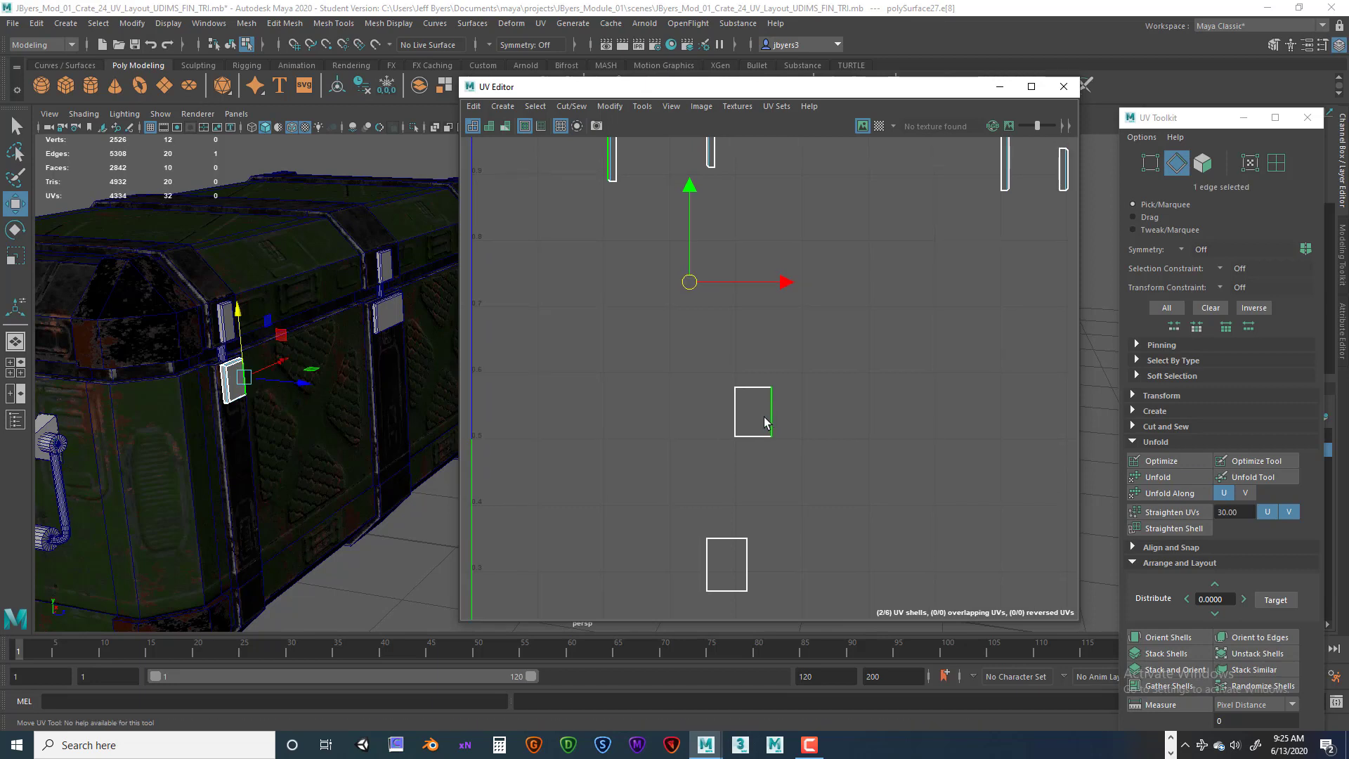
right_drag(762, 406, 695, 394)
click(746, 420)
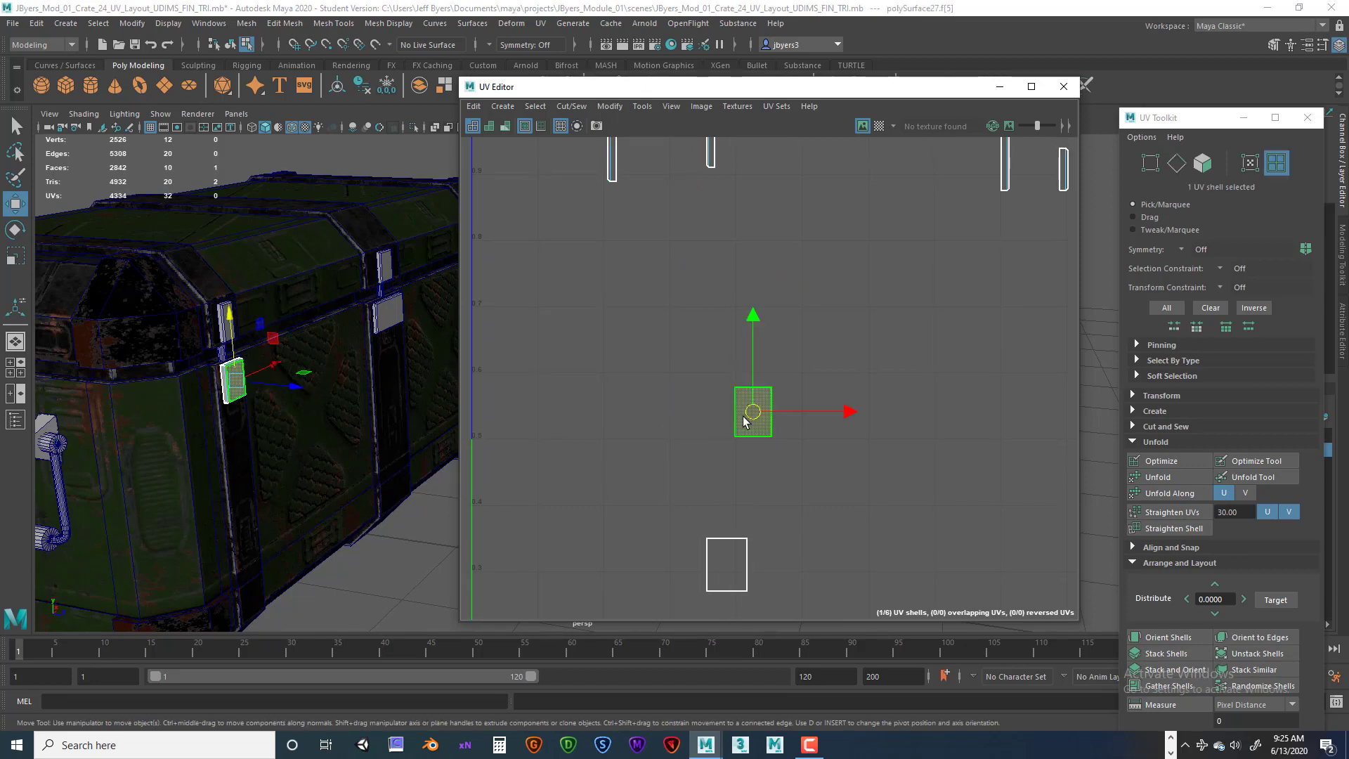
scroll(767, 397, up, 2)
scroll(764, 401, up, 3)
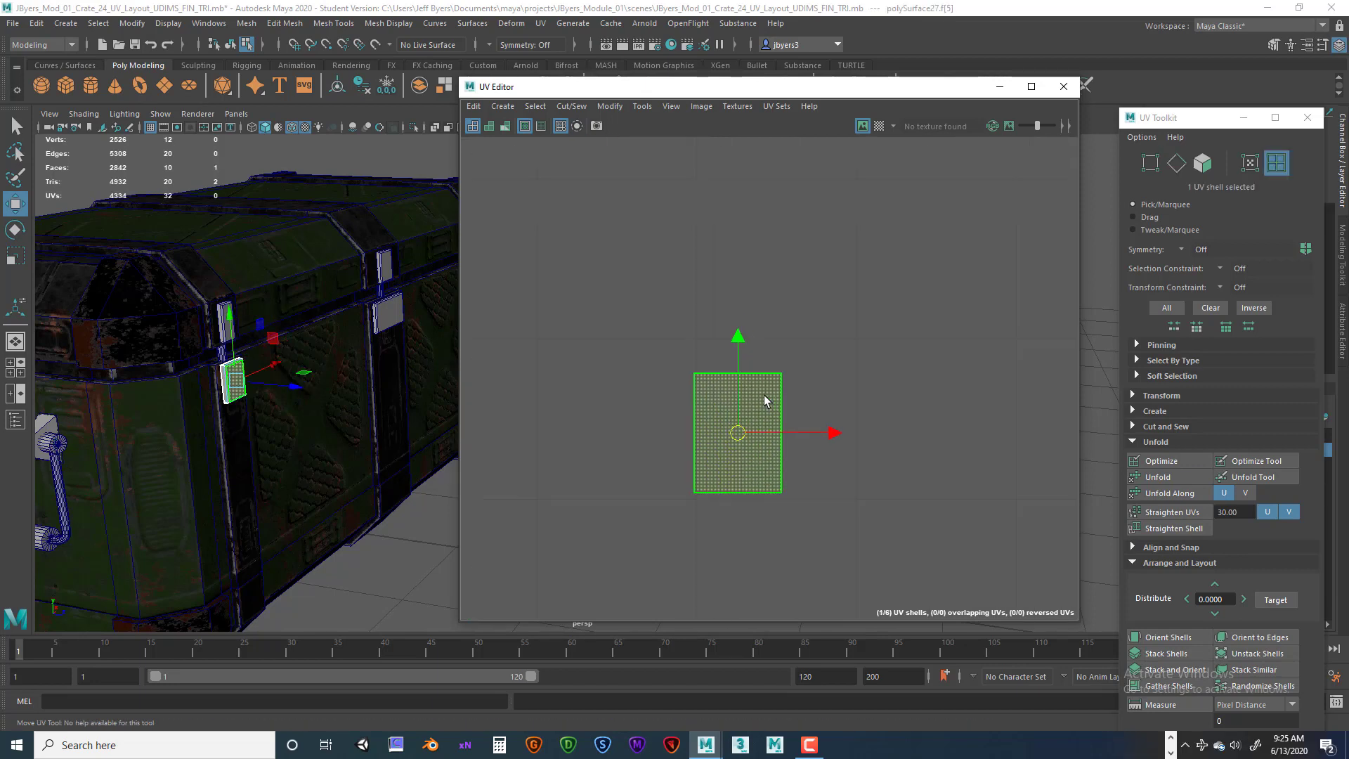
right_drag(773, 383, 775, 338)
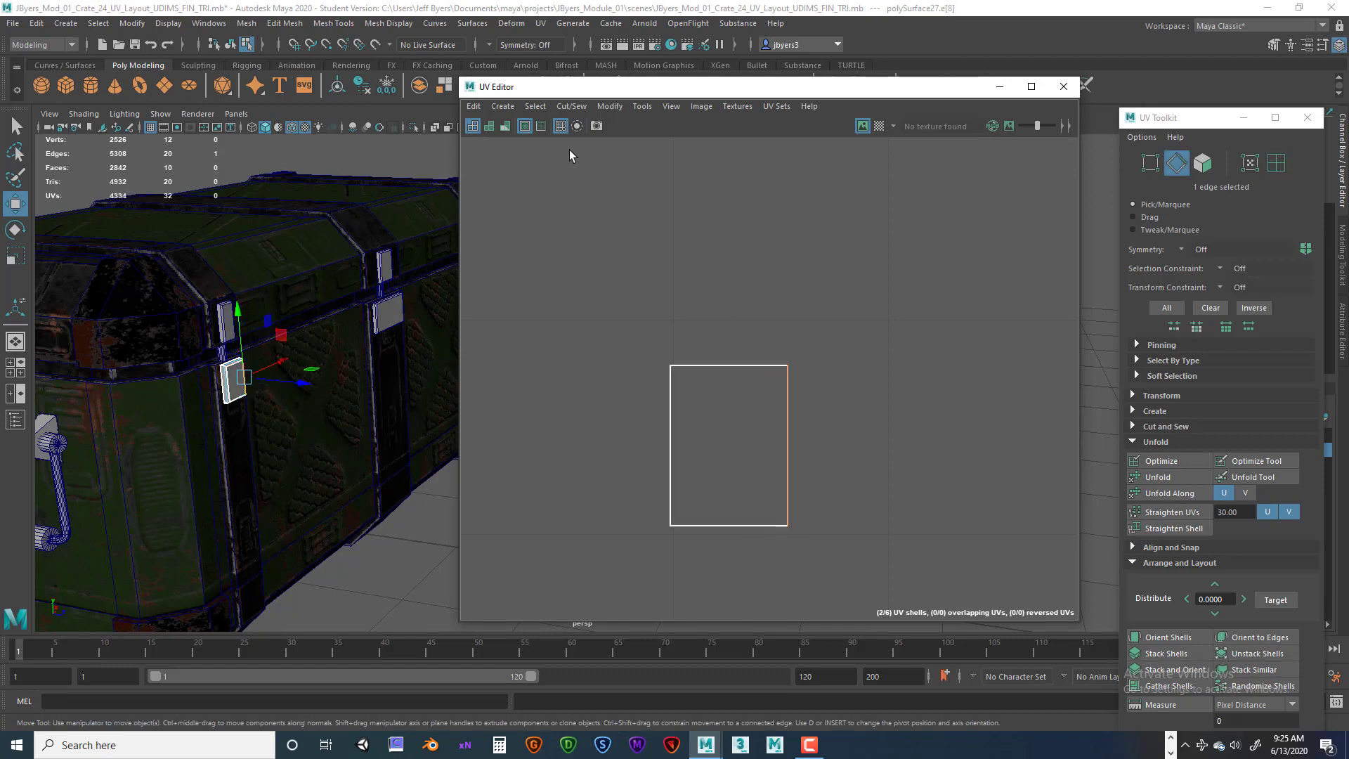
click(570, 106)
click(592, 241)
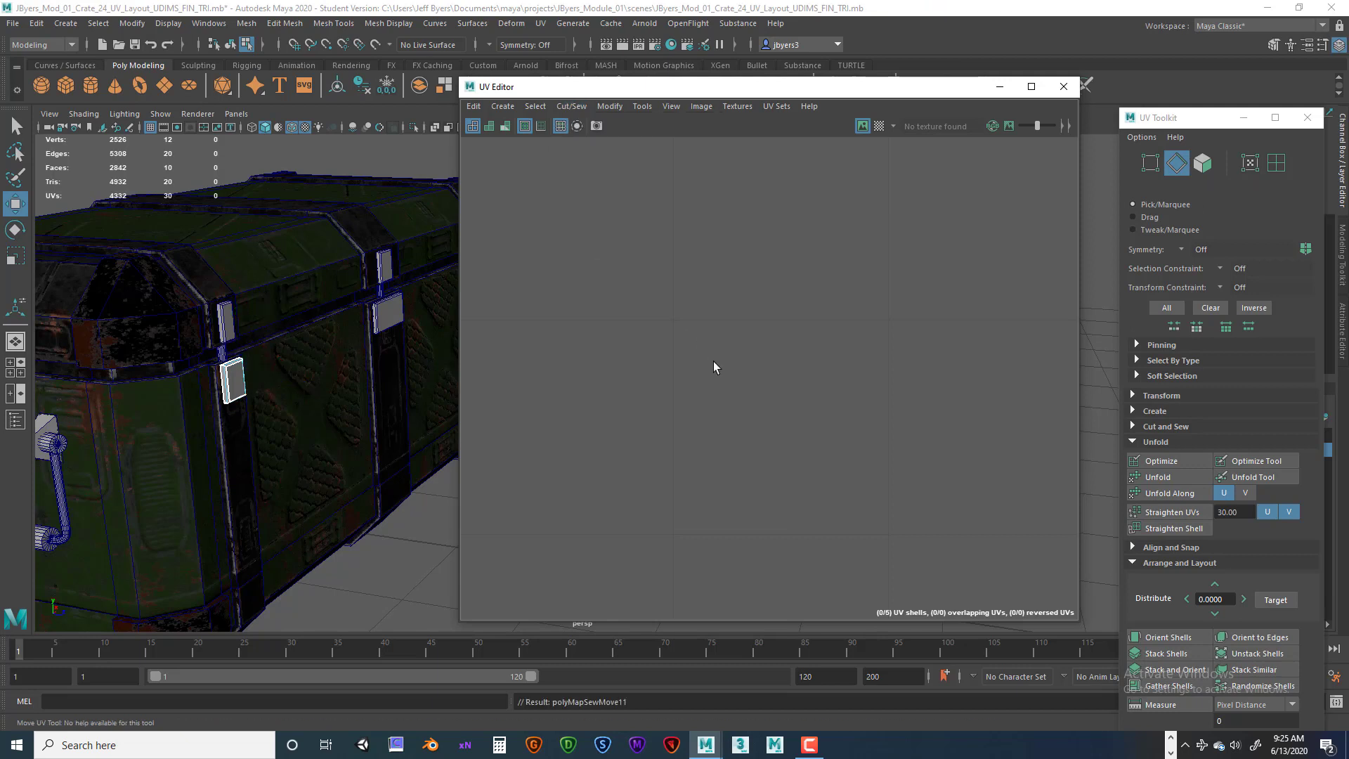
Zoom into the latch's UV shells, select the top border edge of the center shell, and Move and Sew it.
scroll(845, 395, down, 3)
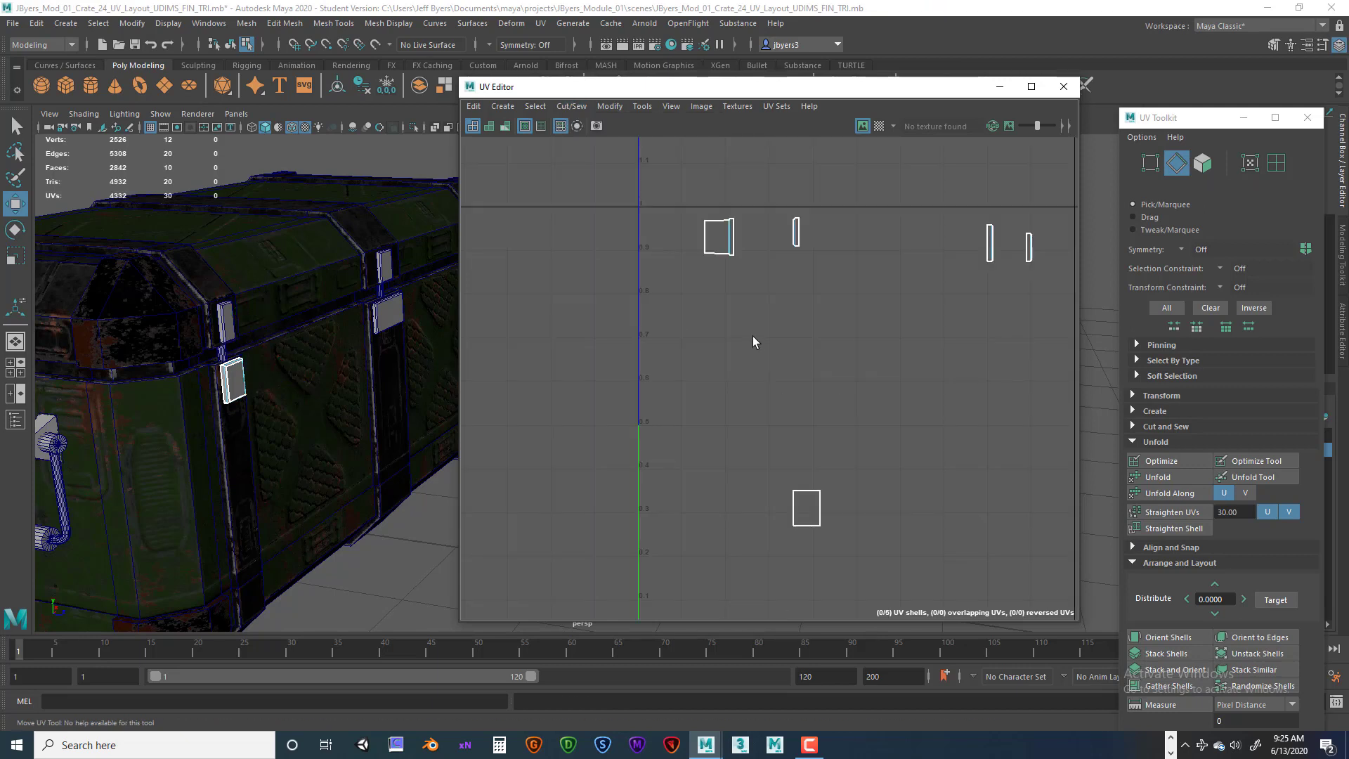
alt+middle_drag(743, 334, 716, 426)
scroll(715, 424, up, 5)
alt+middle_drag(672, 223, 724, 438)
scroll(724, 438, up, 2)
click(709, 292)
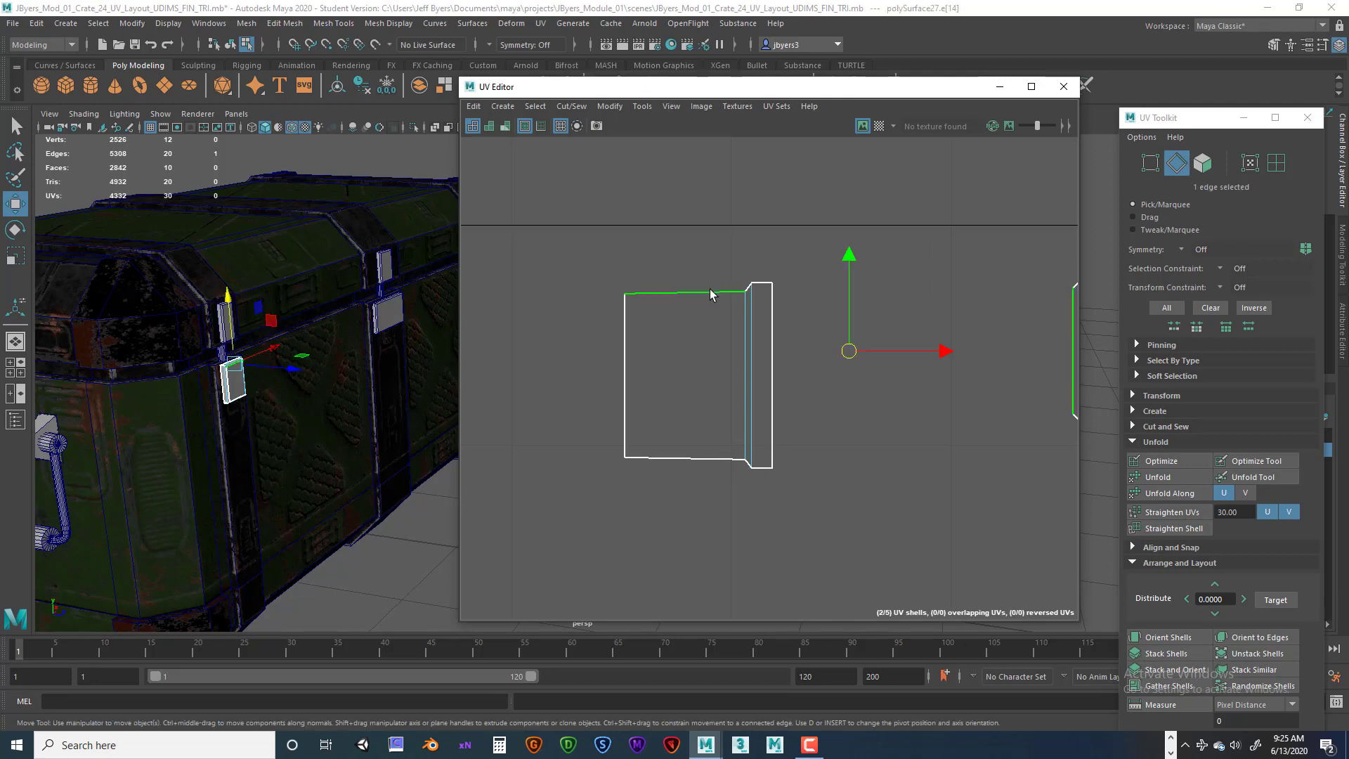
click(571, 106)
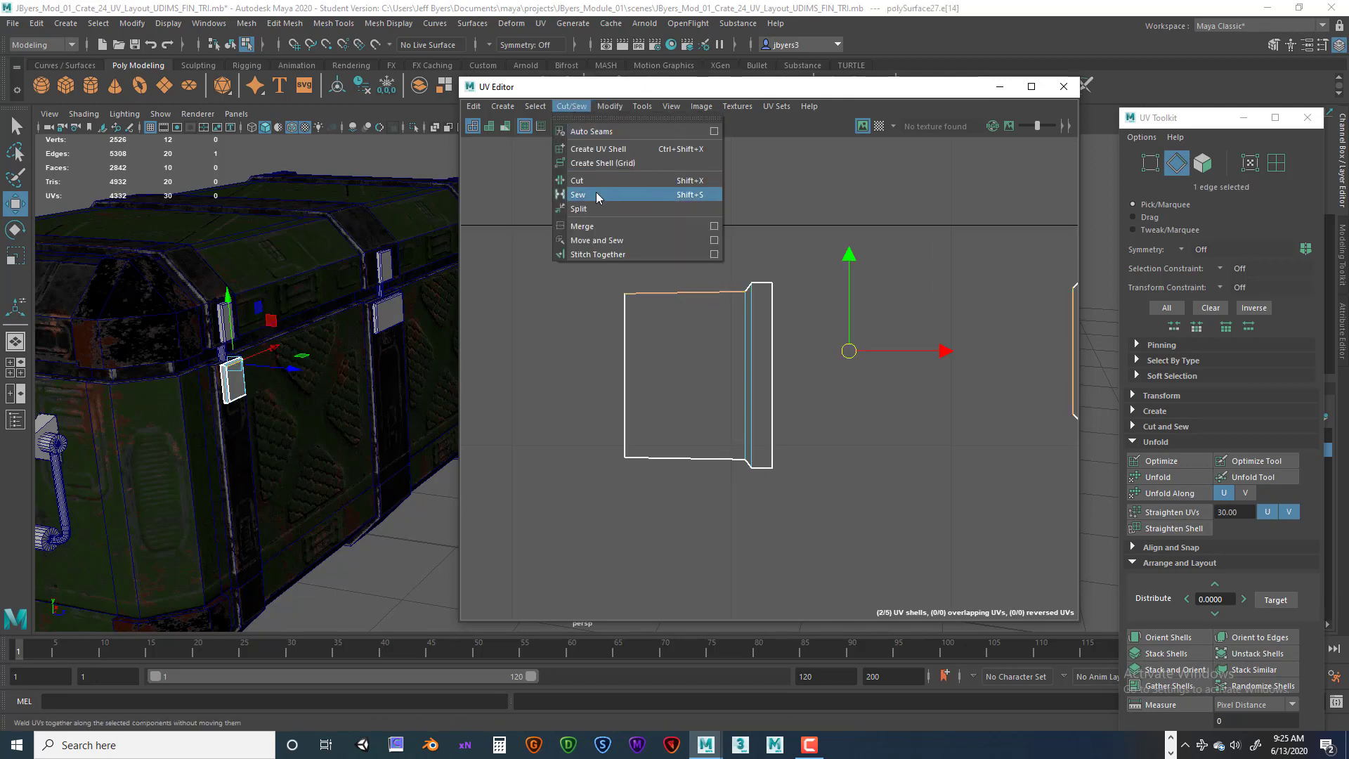
click(602, 236)
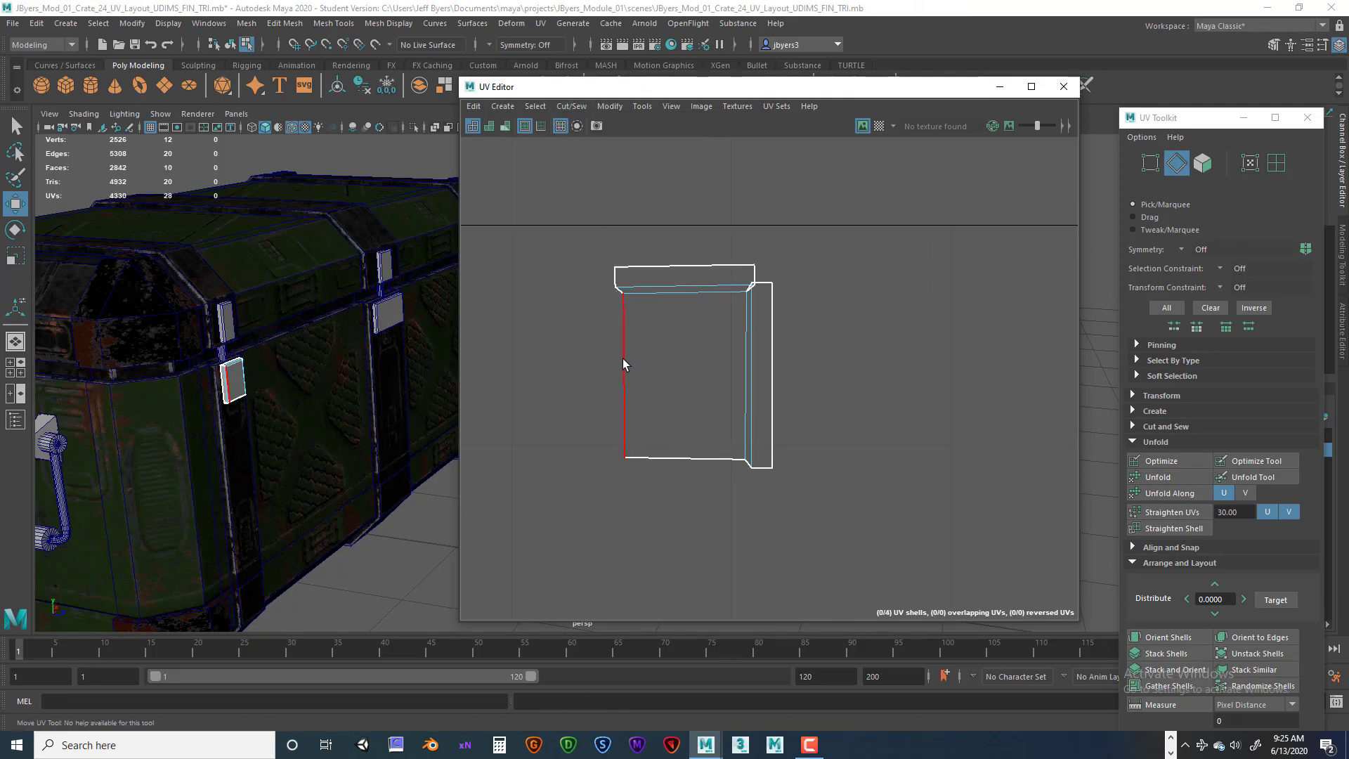
Select the left border edge of the latch shell and Move and Sew it to its neighbouring flap.
click(623, 359)
click(571, 106)
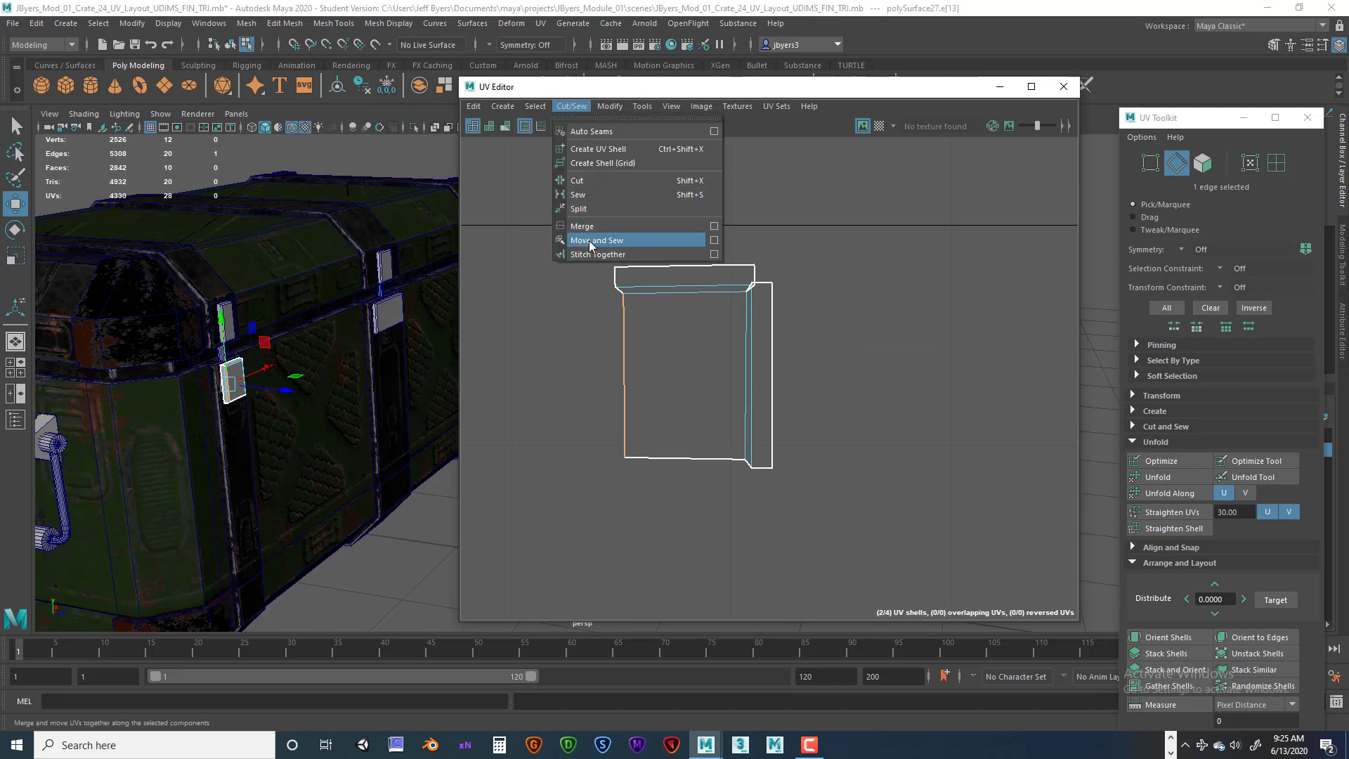
click(589, 240)
Select the bottom border edge of the latch shell and Move and Sew it to the lower flap.
click(680, 421)
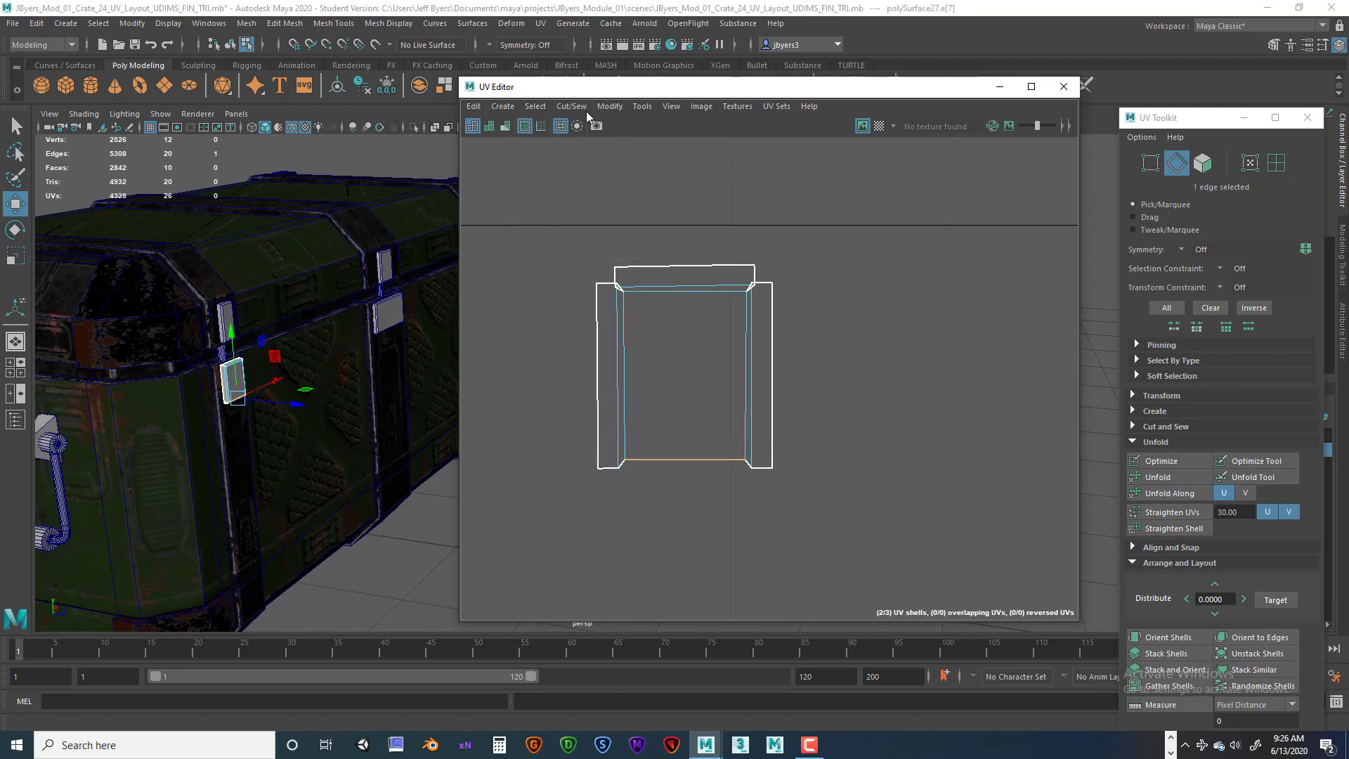
click(571, 107)
click(592, 246)
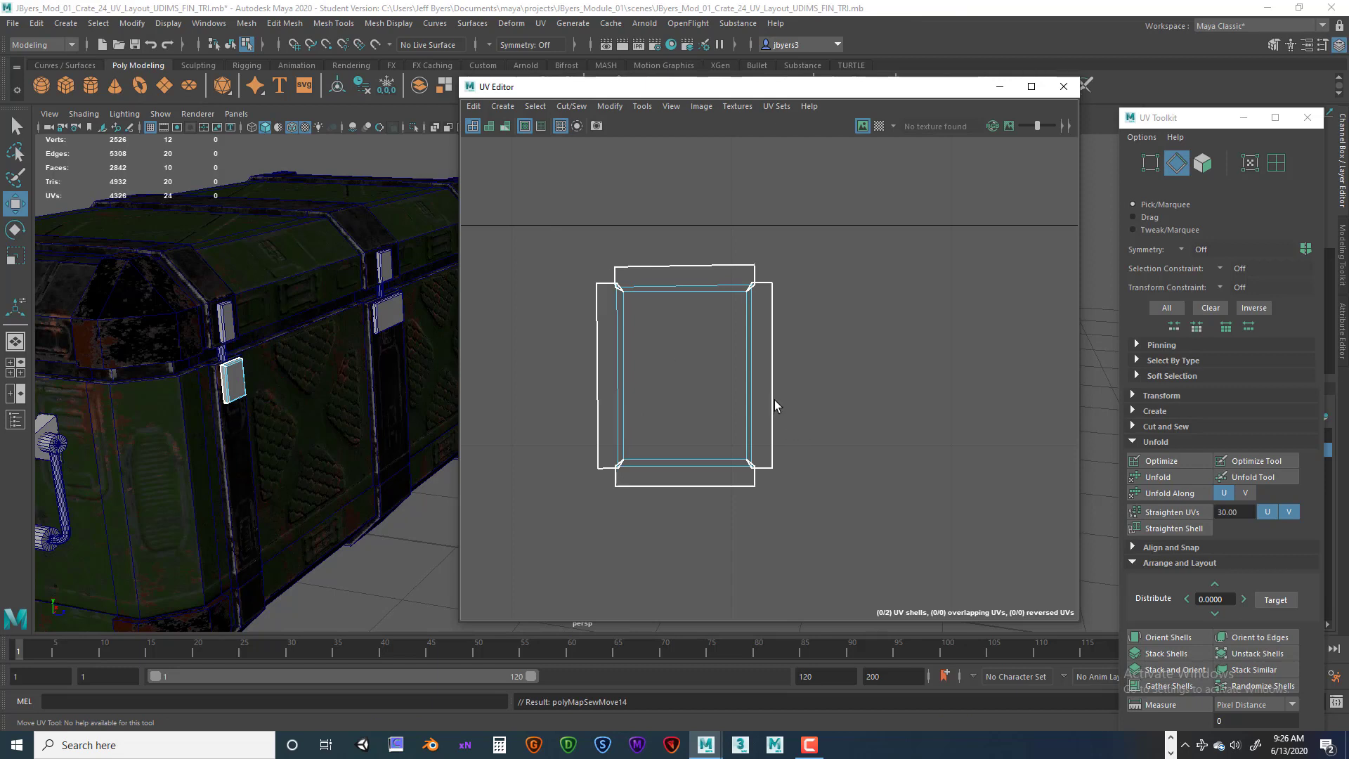
Zoom into the shell's right corners and Move and Sew the small corner edges at the bottom-right and top-right.
scroll(773, 361, up, 5)
scroll(786, 366, up, 2)
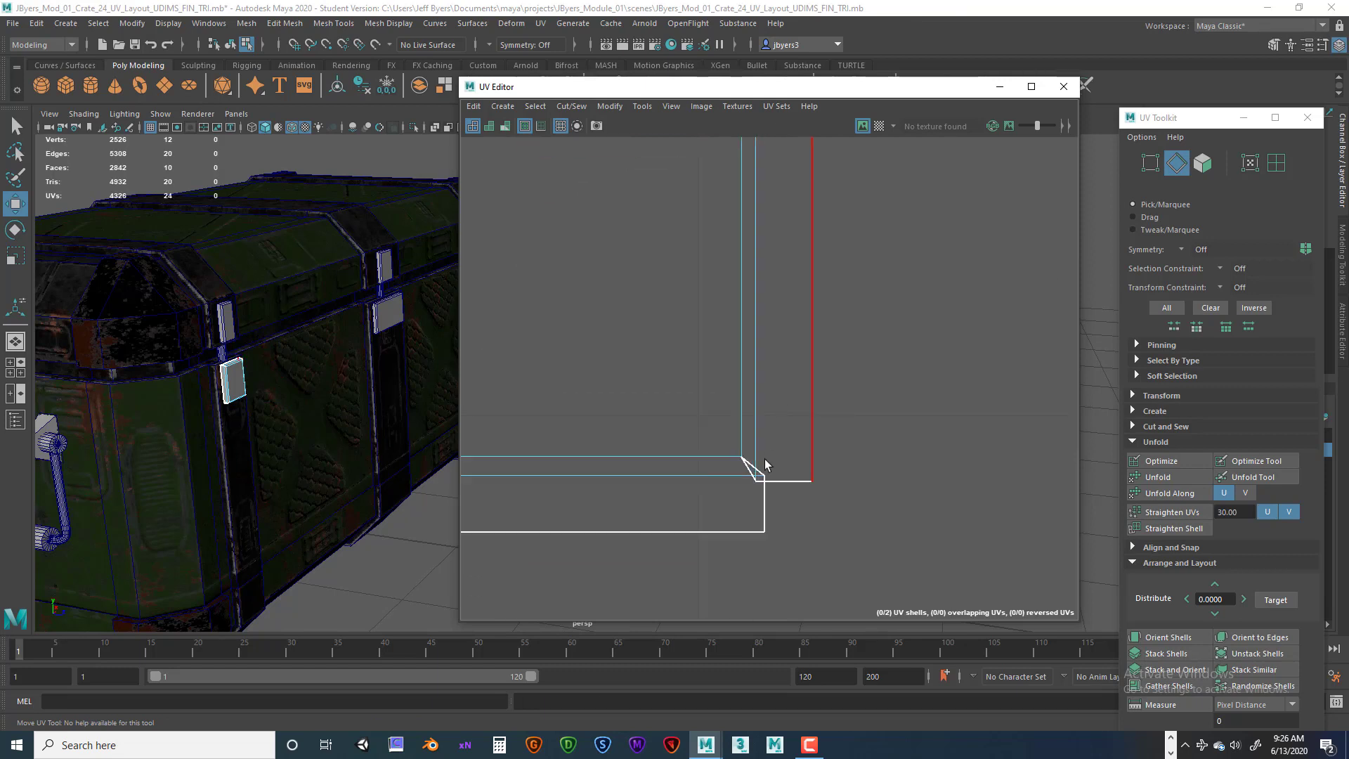
click(753, 477)
click(749, 474)
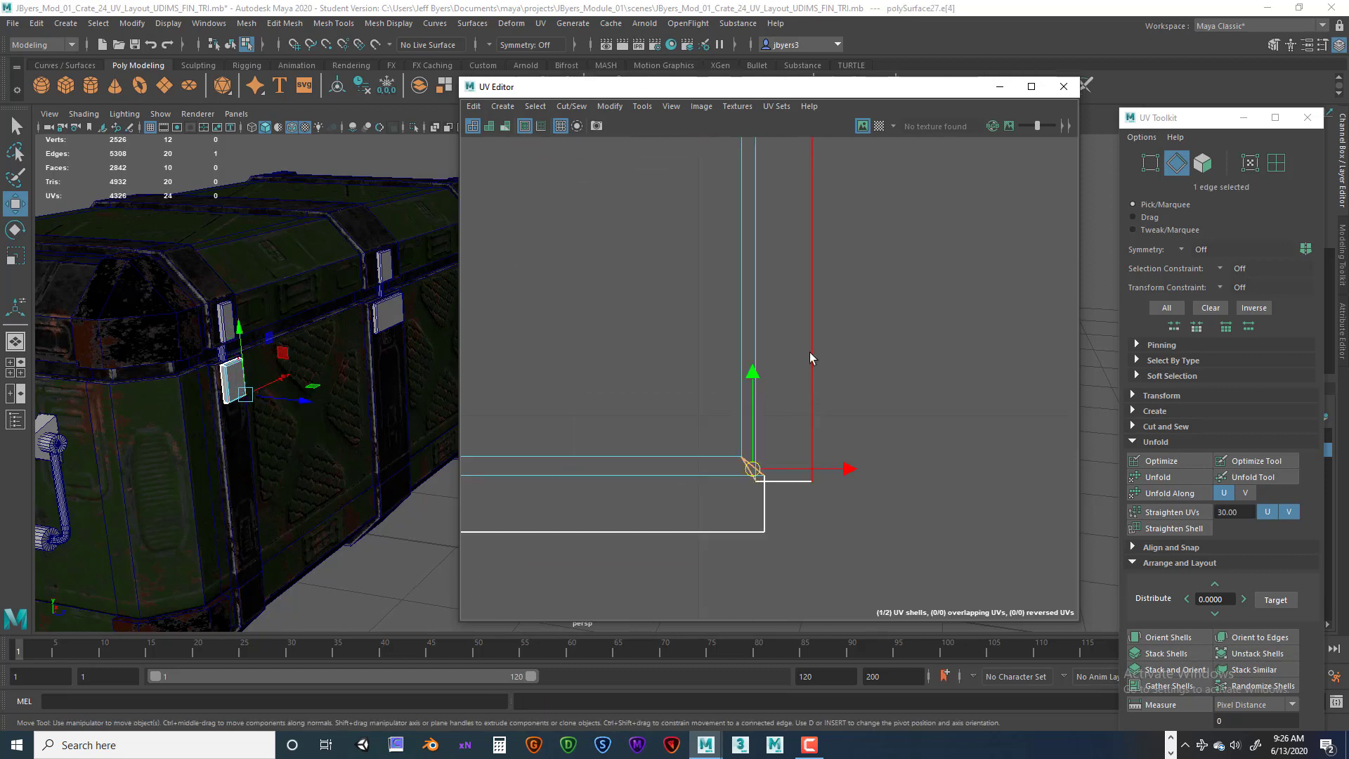
click(571, 108)
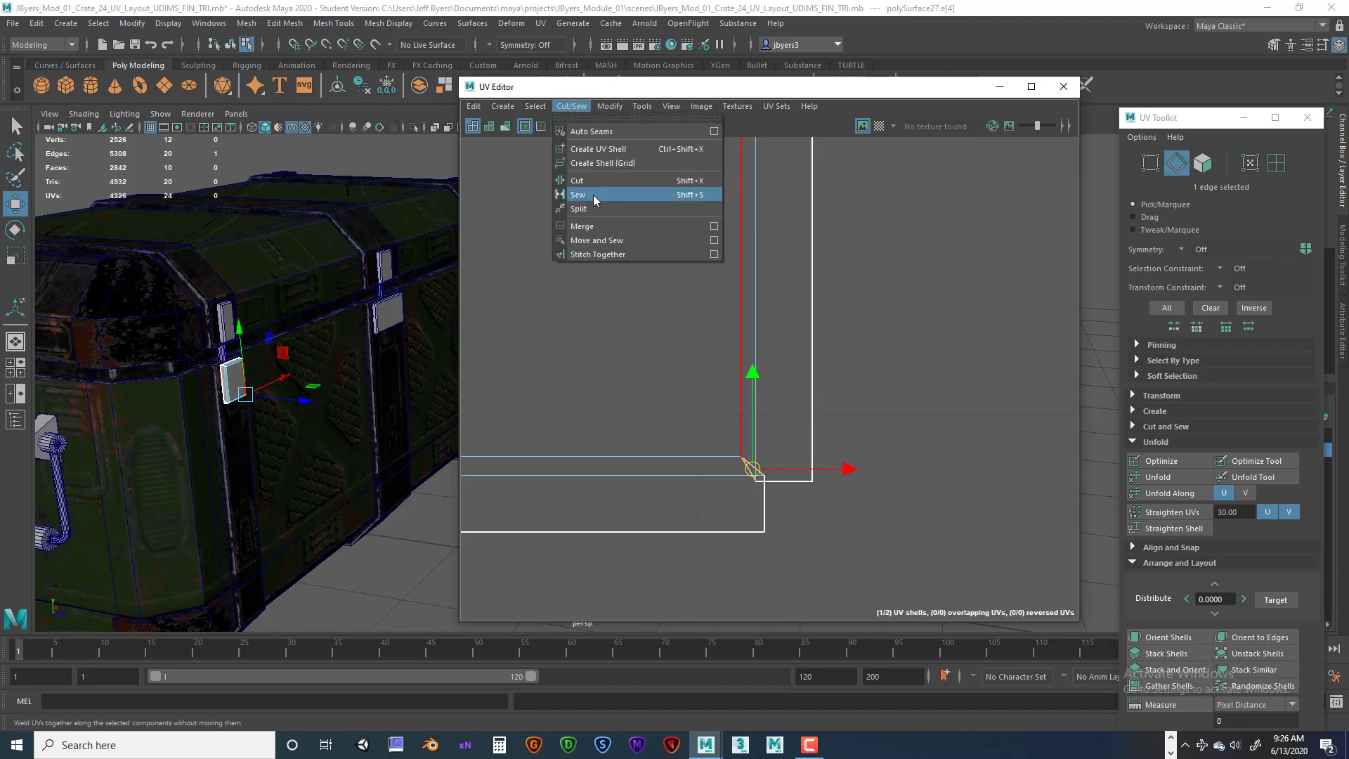
click(598, 241)
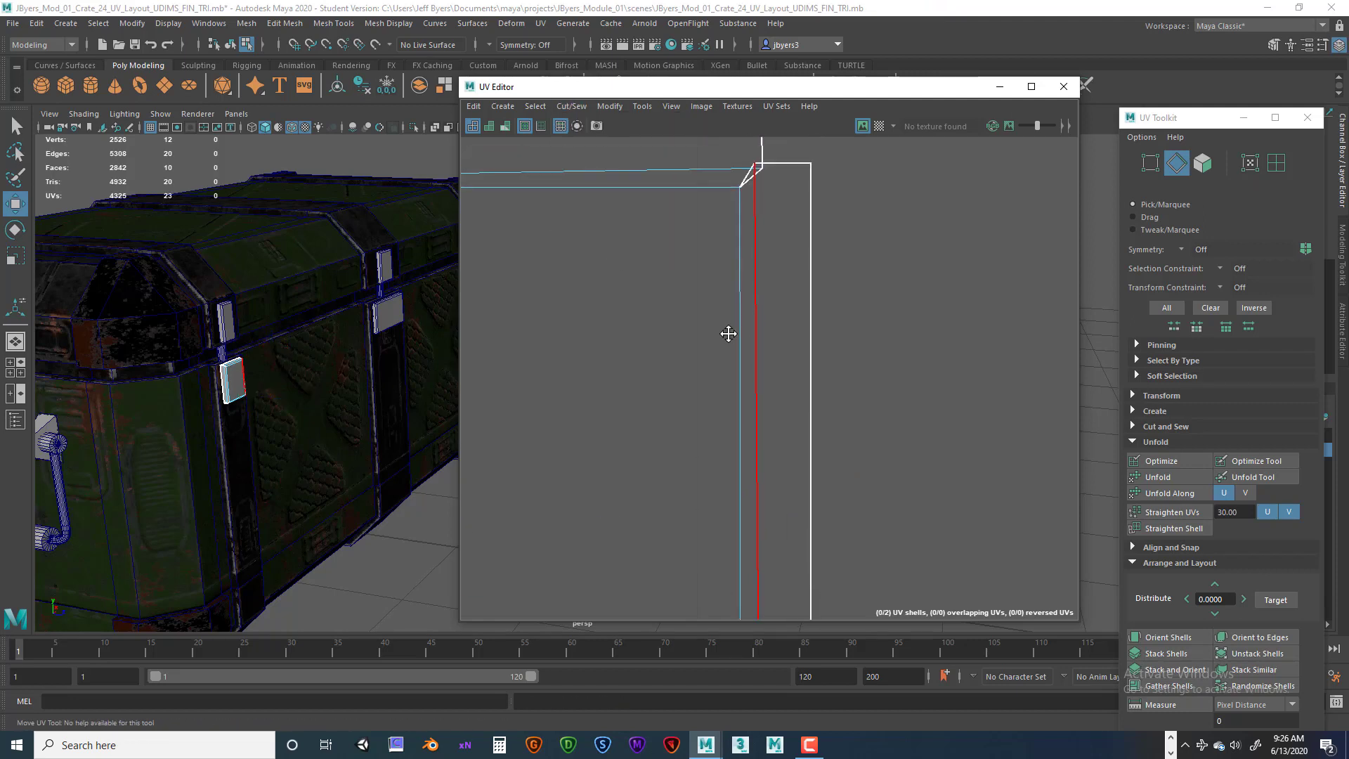
click(752, 258)
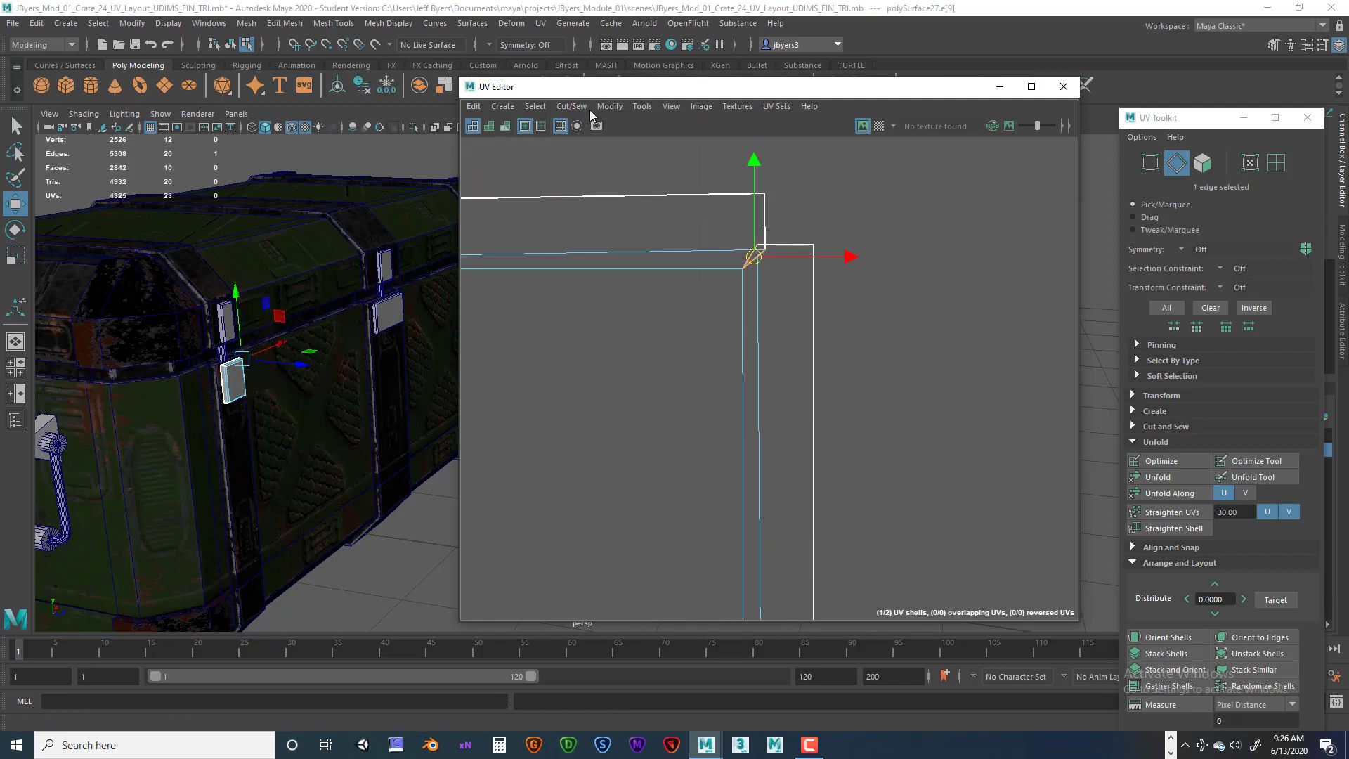
click(579, 109)
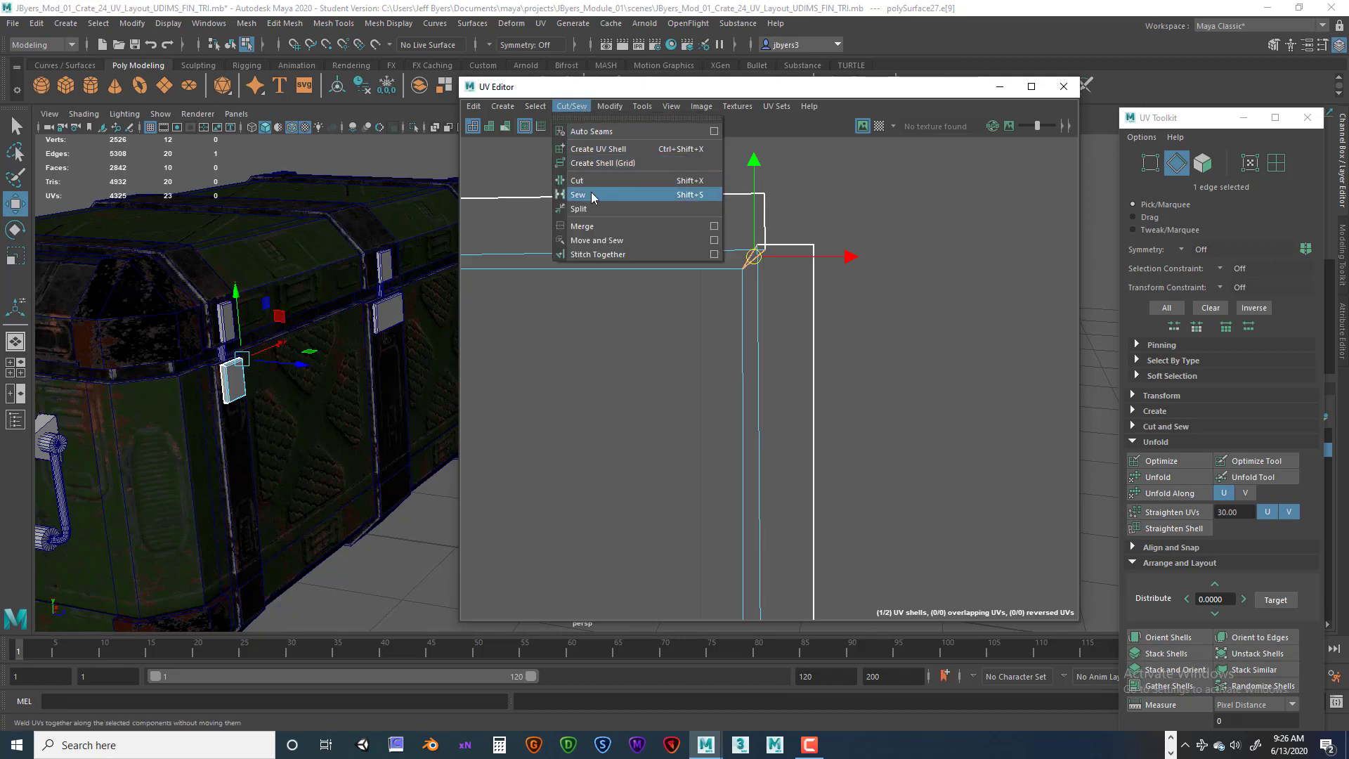
click(598, 240)
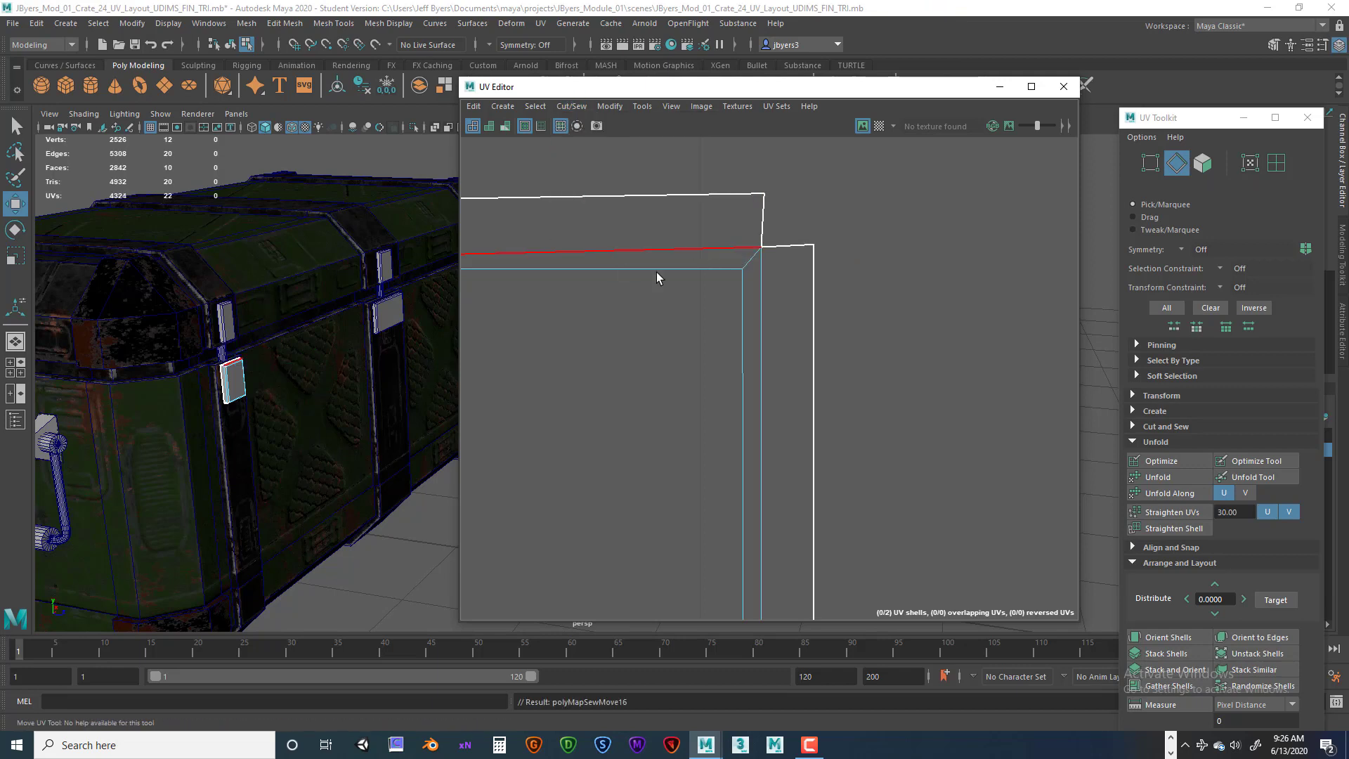
Move and Sew the small corner edges at the shell's top-left and bottom-left corners.
click(712, 270)
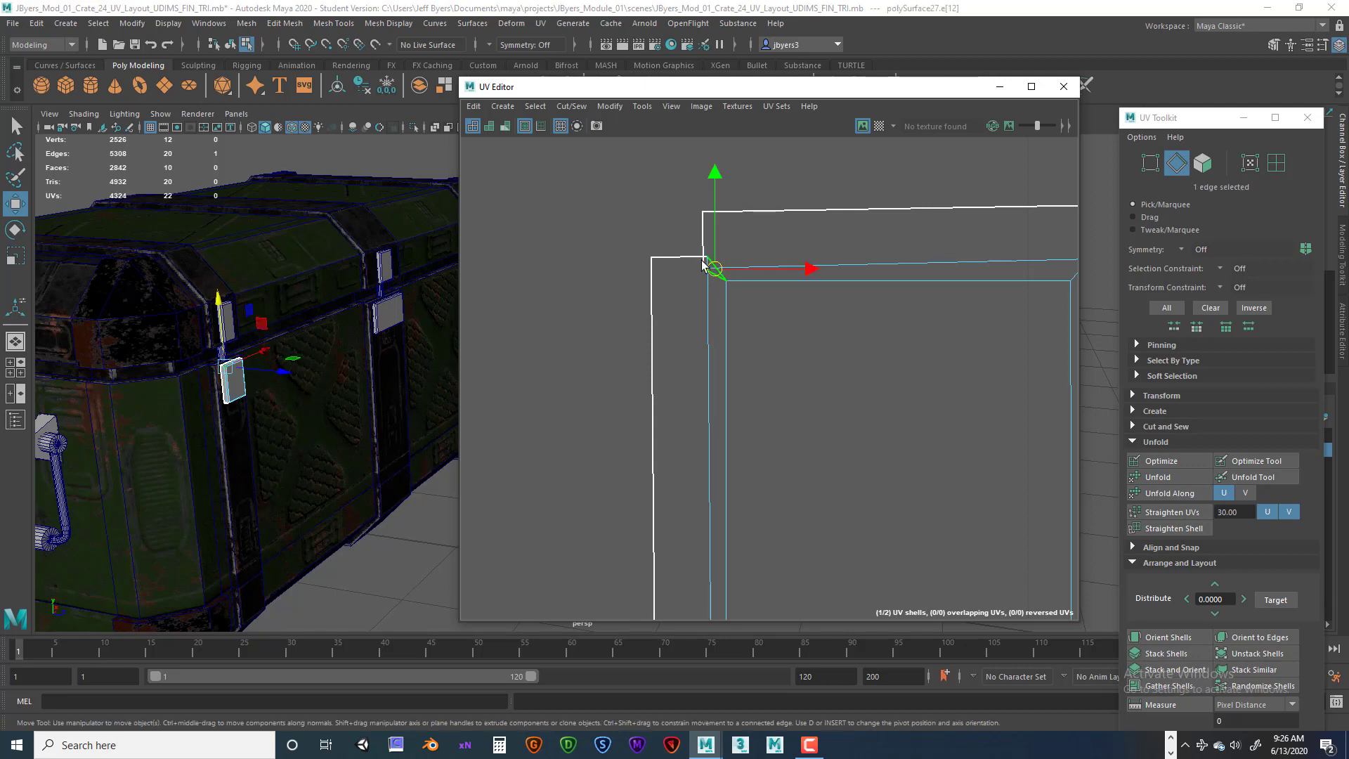
click(562, 111)
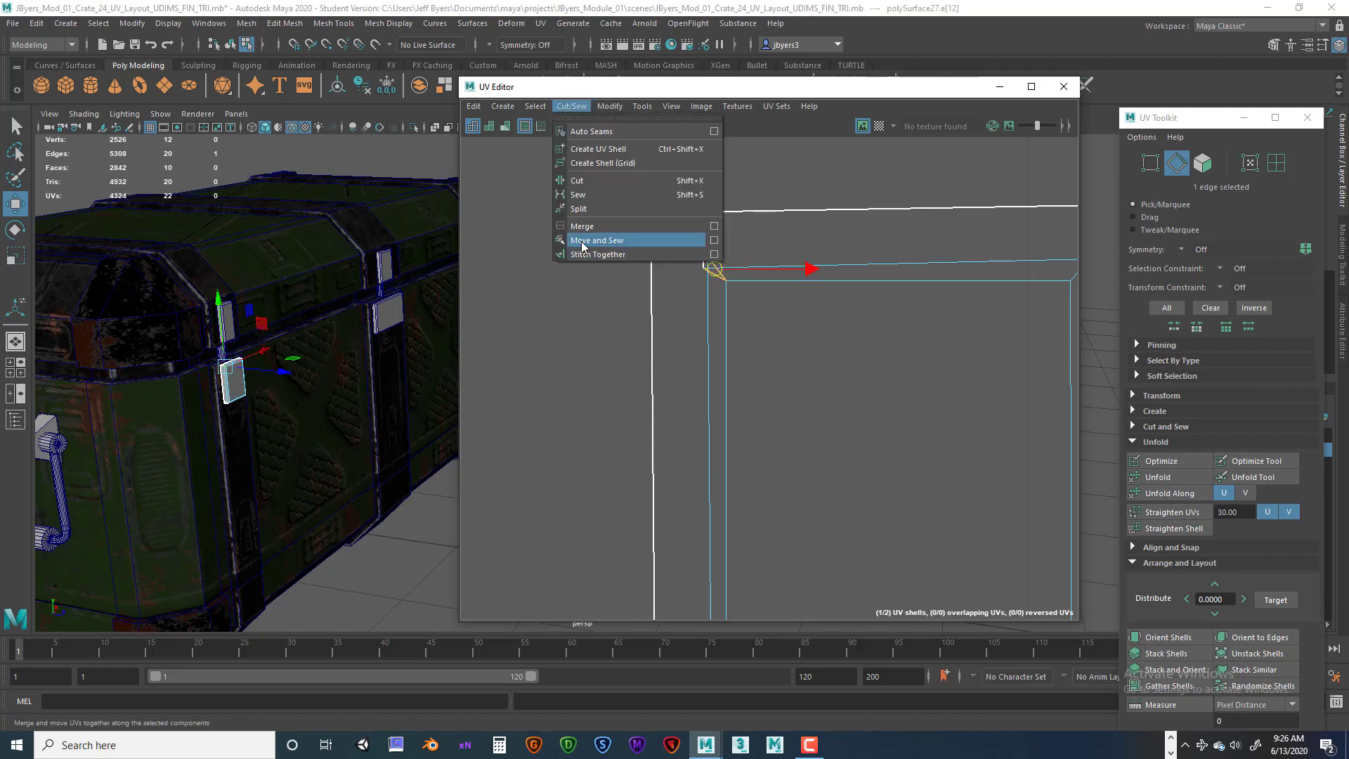
click(586, 240)
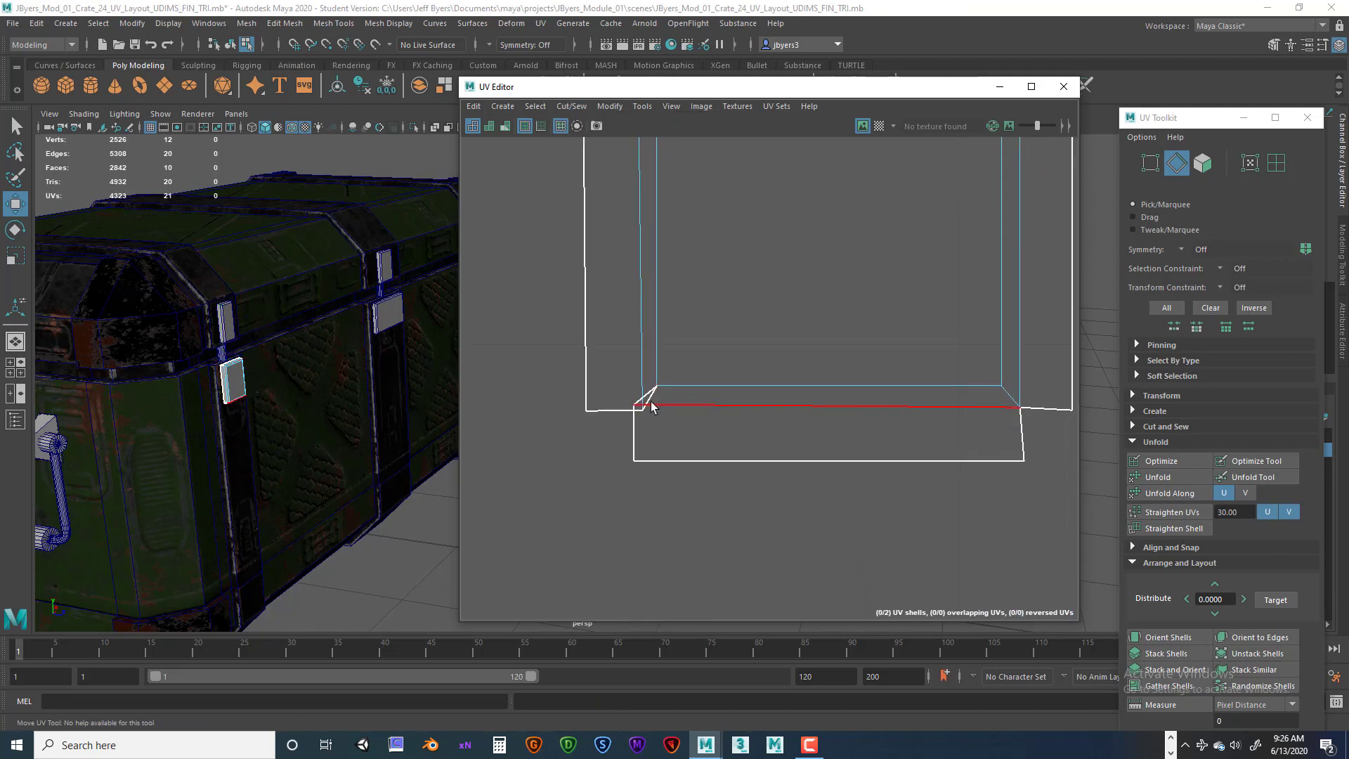
click(646, 400)
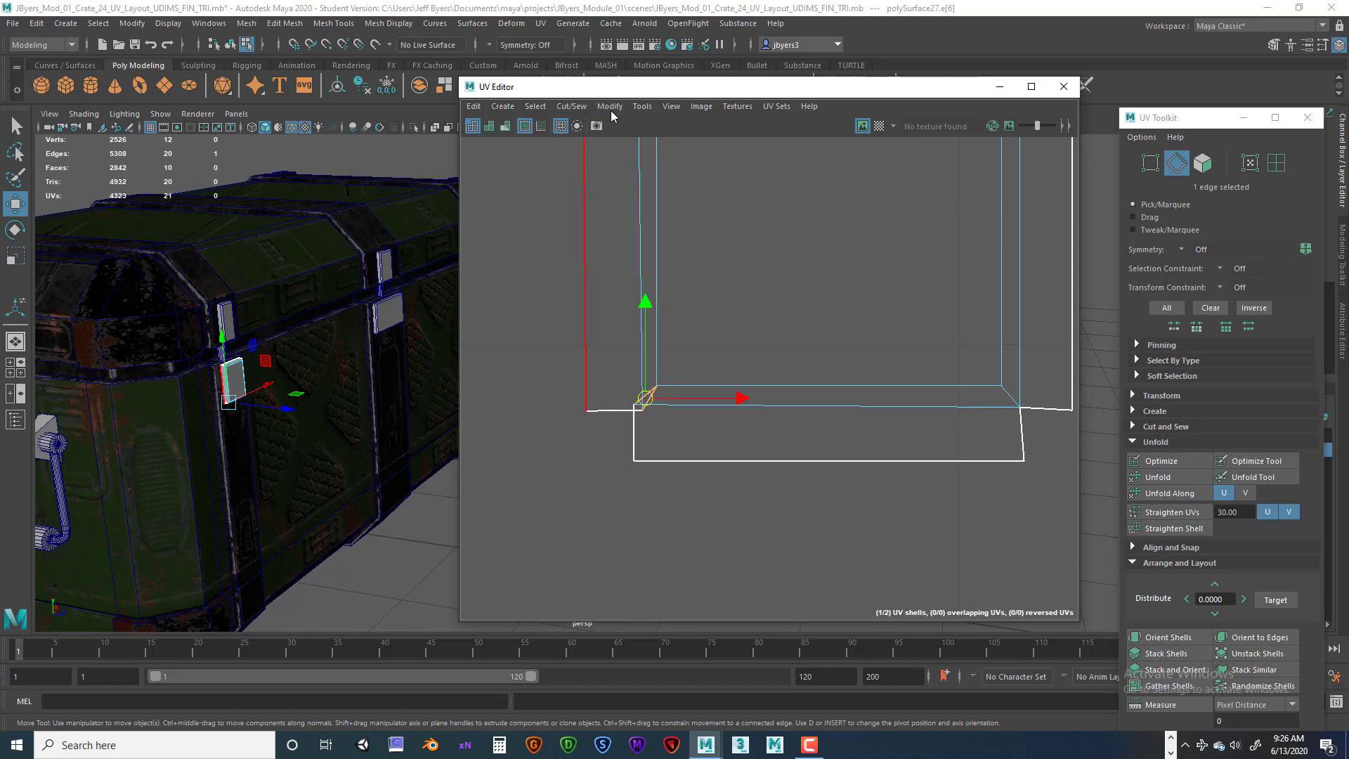
click(572, 106)
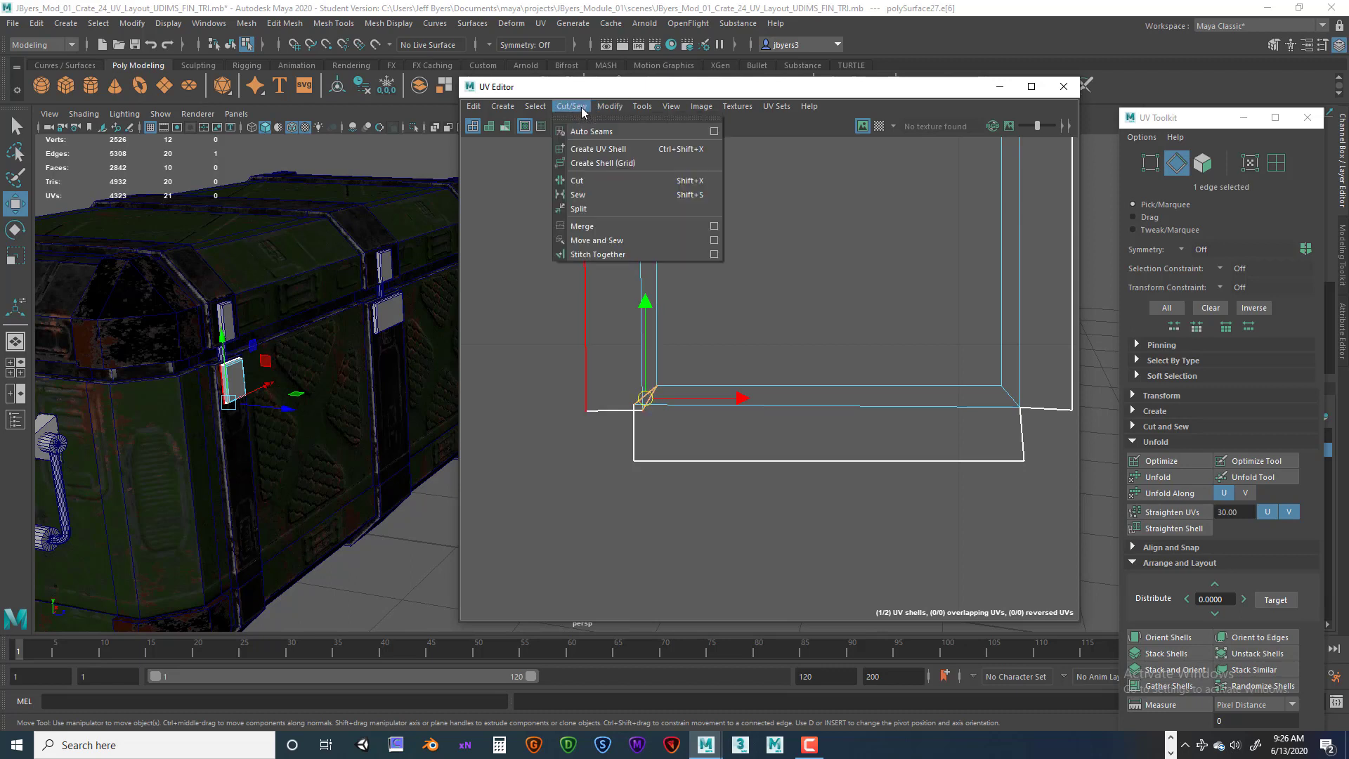
click(598, 239)
Zoom out the UV Editor to examine the fully sewn latch shell and reposition the editor window.
scroll(798, 343, down, 3)
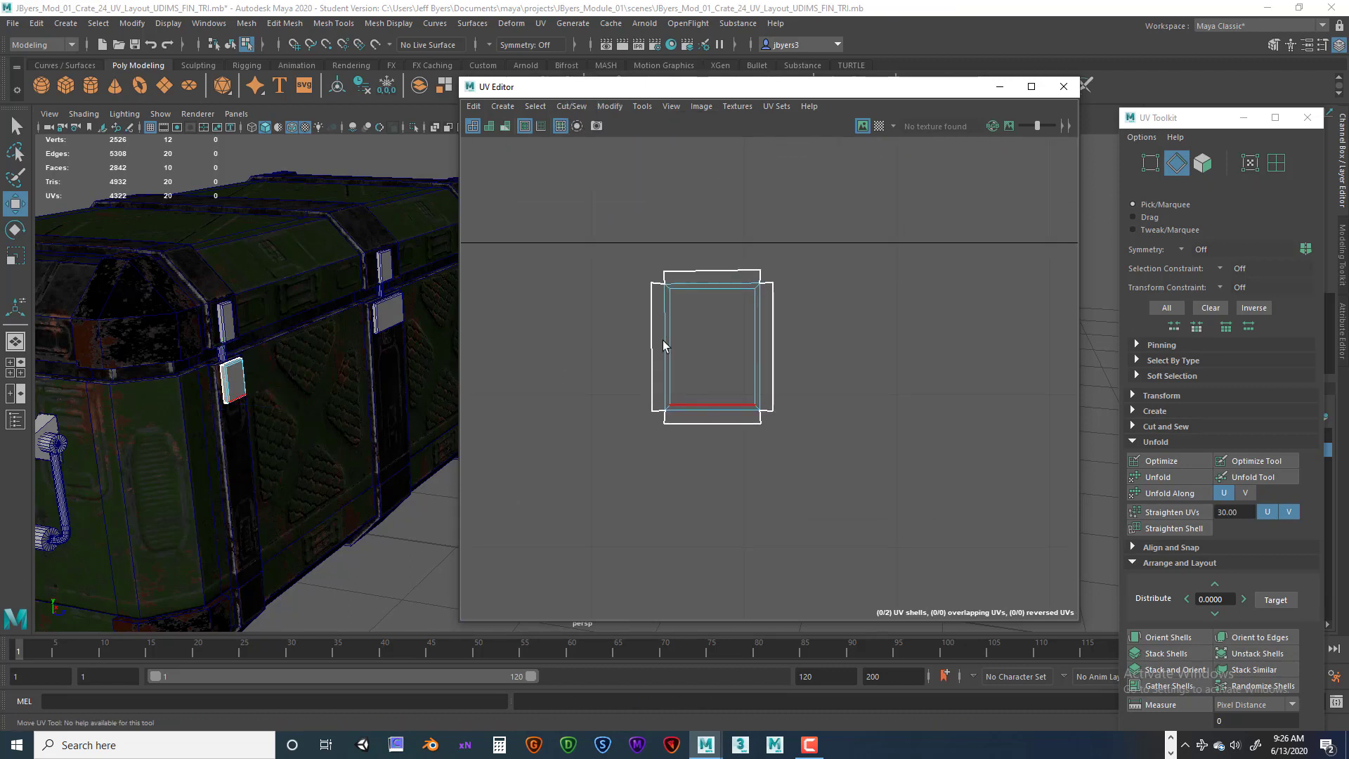
mouse_move(721, 324)
right_down()
mouse_move(715, 399)
mouse_move(697, 308)
mouse_move(720, 286)
mouse_move(721, 363)
mouse_move(721, 322)
right_up()
scroll(512, 347, down, 2)
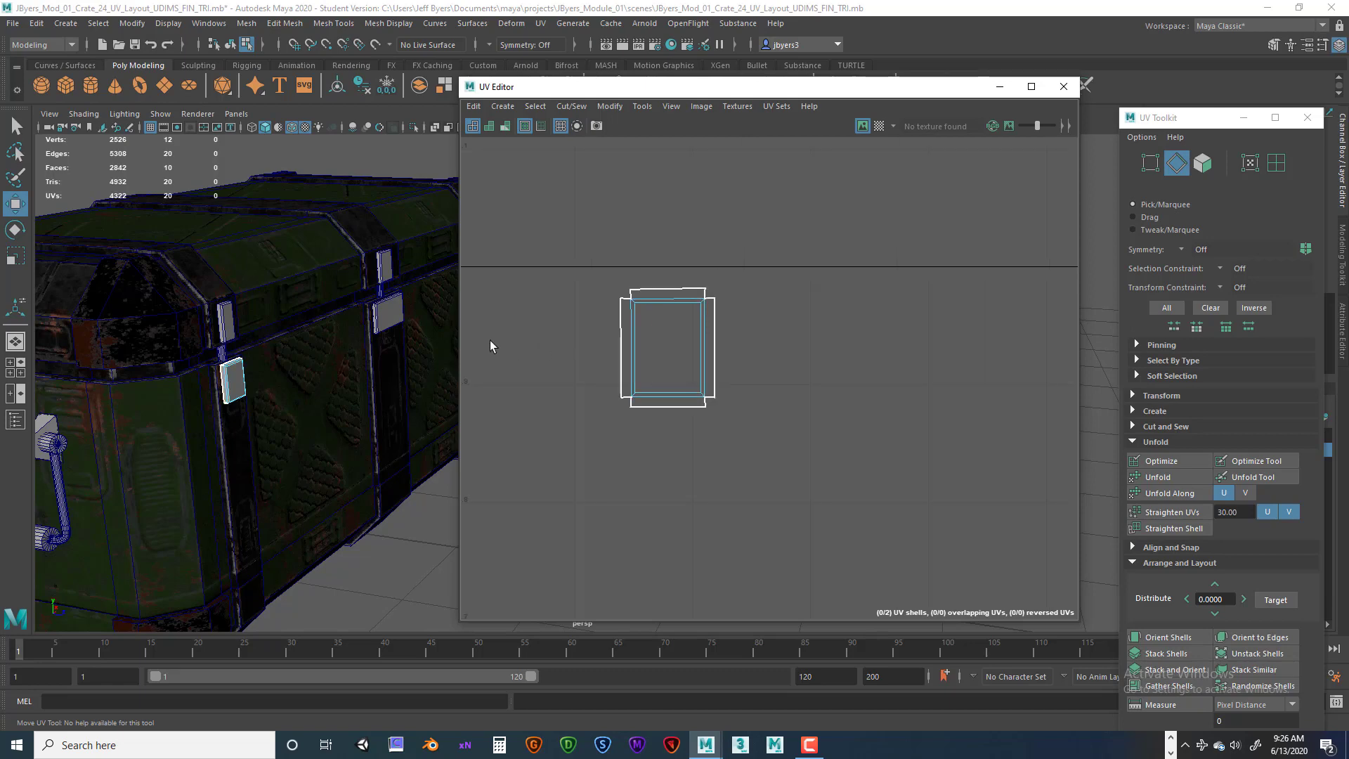
alt+middle_drag(417, 299, 427, 293)
alt+drag(427, 292, 297, 338)
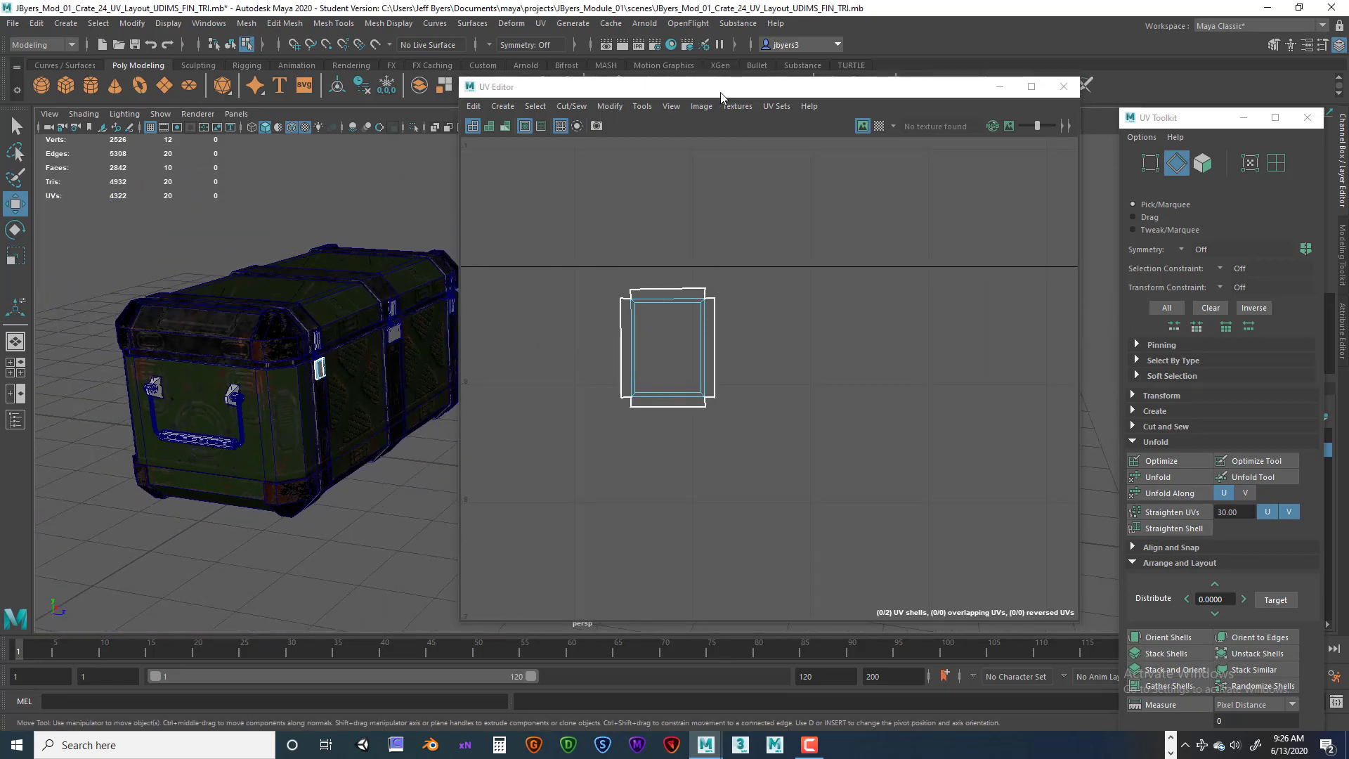
drag(723, 86, 788, 86)
Select edges on the crate's front in the 3D view to inspect their UVs, then close the UV Editor.
scroll(281, 390, up, 3)
alt+drag(249, 393, 223, 302)
click(350, 434)
alt+drag(349, 436, 274, 430)
click(156, 330)
click(238, 282)
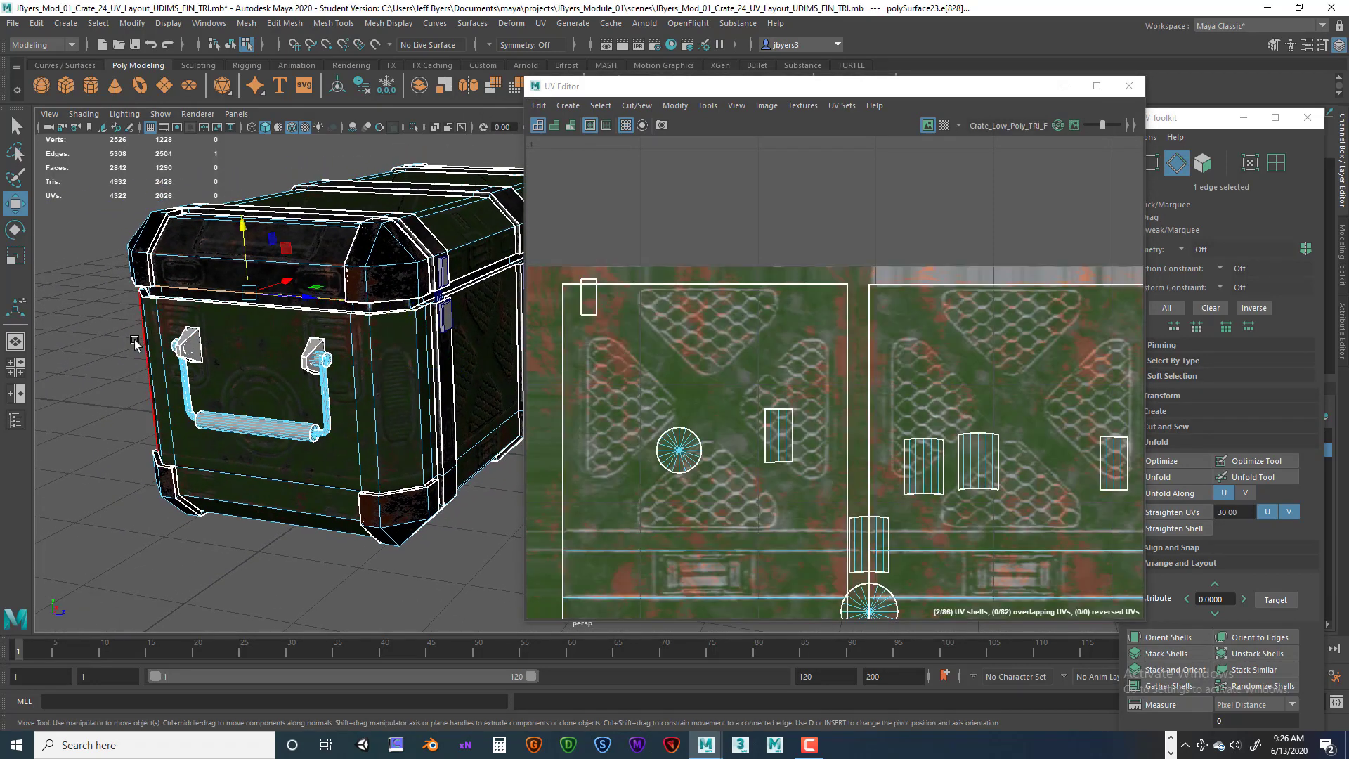
drag(144, 315, 348, 459)
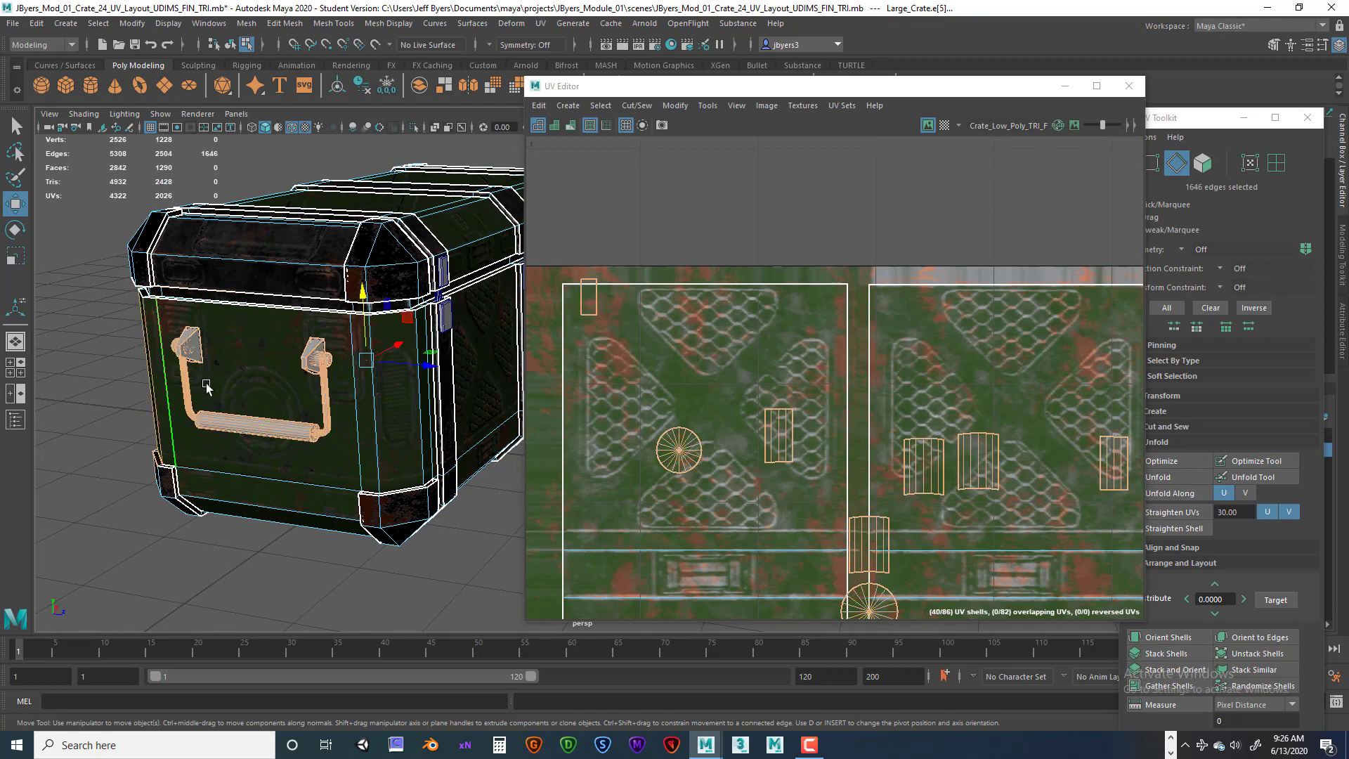
right_drag(204, 383, 197, 442)
scroll(246, 435, down, 1)
alt+middle_drag(245, 439, 170, 397)
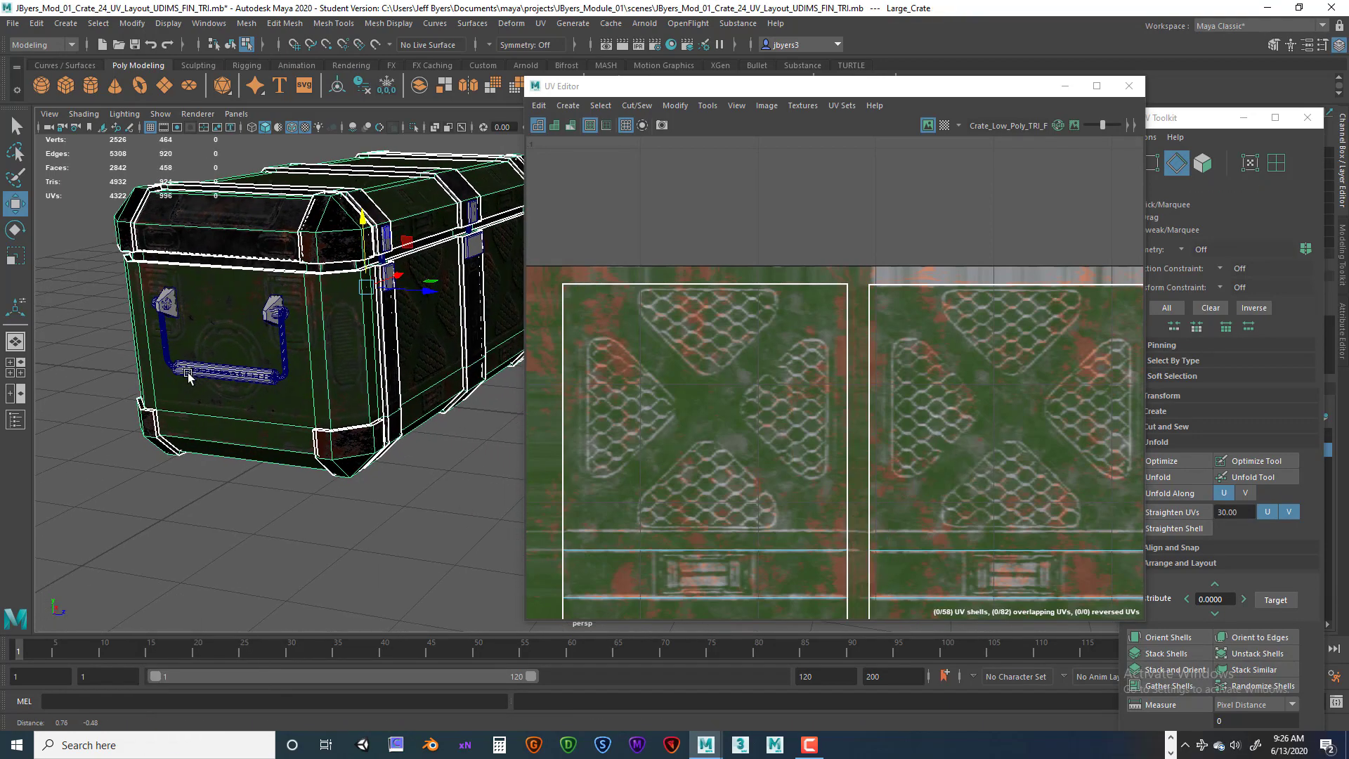
click(1129, 86)
Orbit around the crate and select all of its objects in object selection mode.
alt+middle_drag(524, 304, 595, 306)
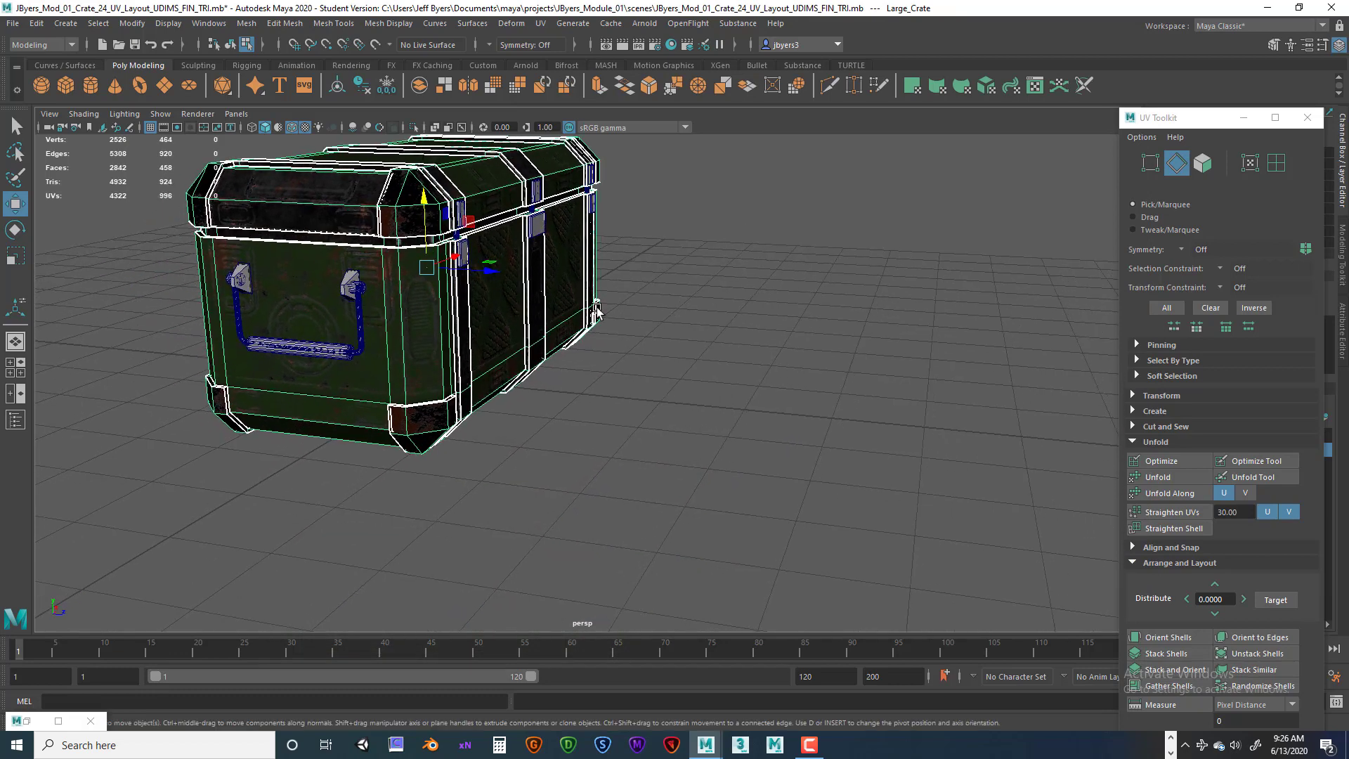
click(588, 411)
alt+middle_drag(366, 386, 408, 390)
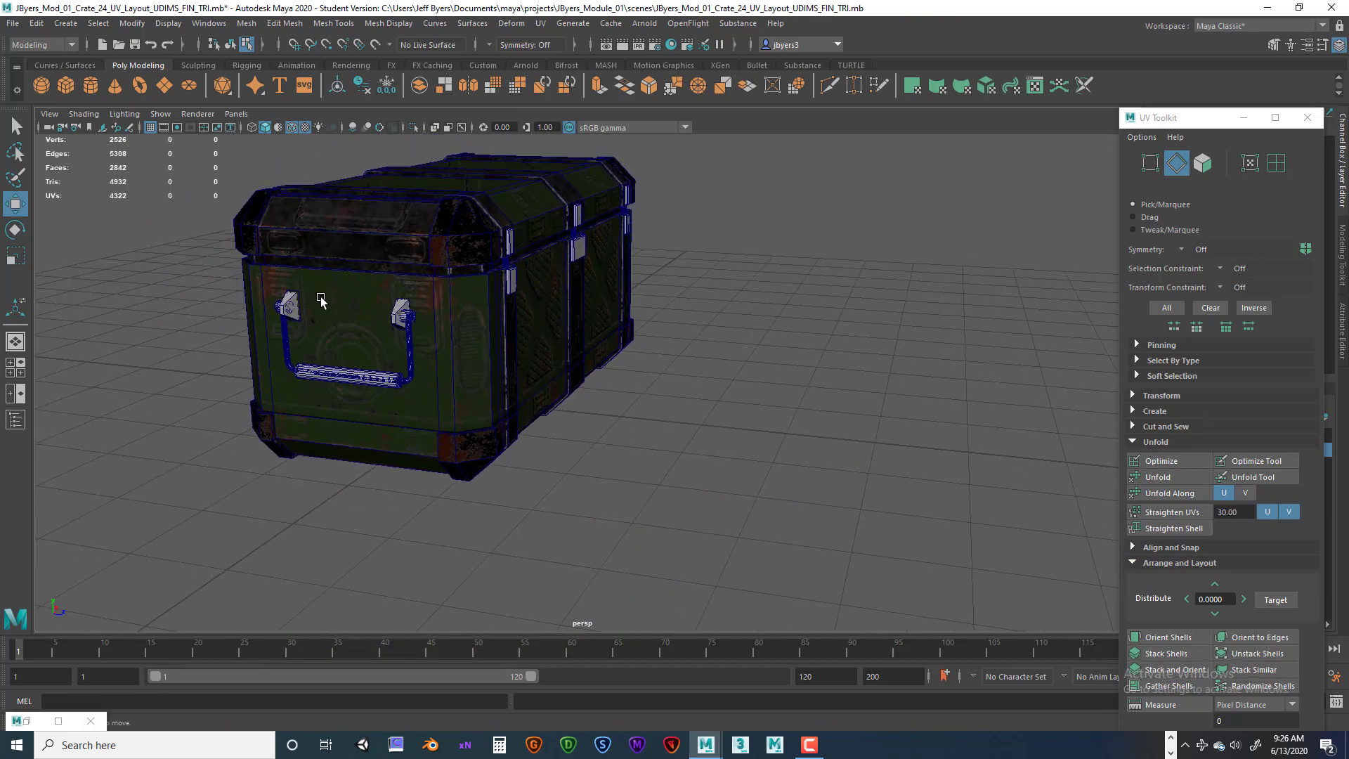
scroll(449, 348, down, 2)
right_drag(522, 229, 525, 323)
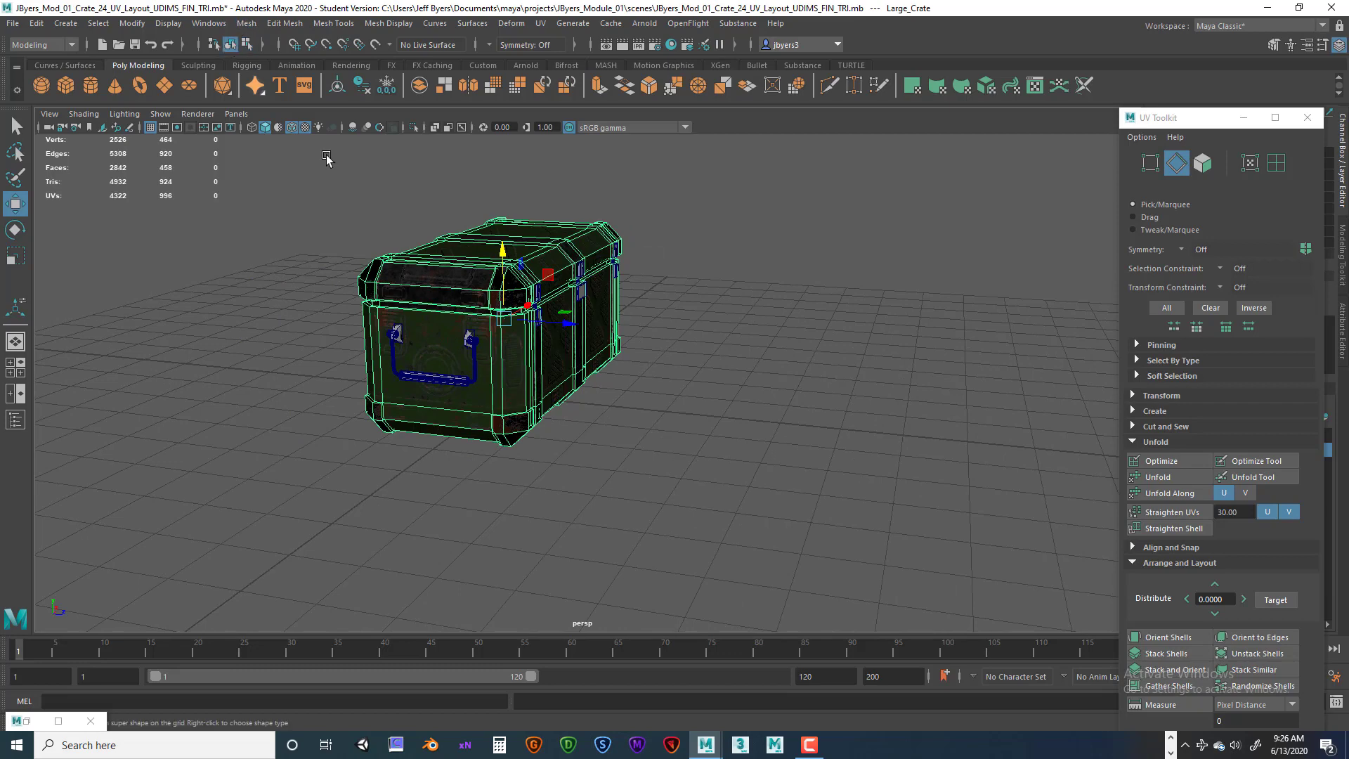
click(230, 44)
drag(275, 178, 627, 408)
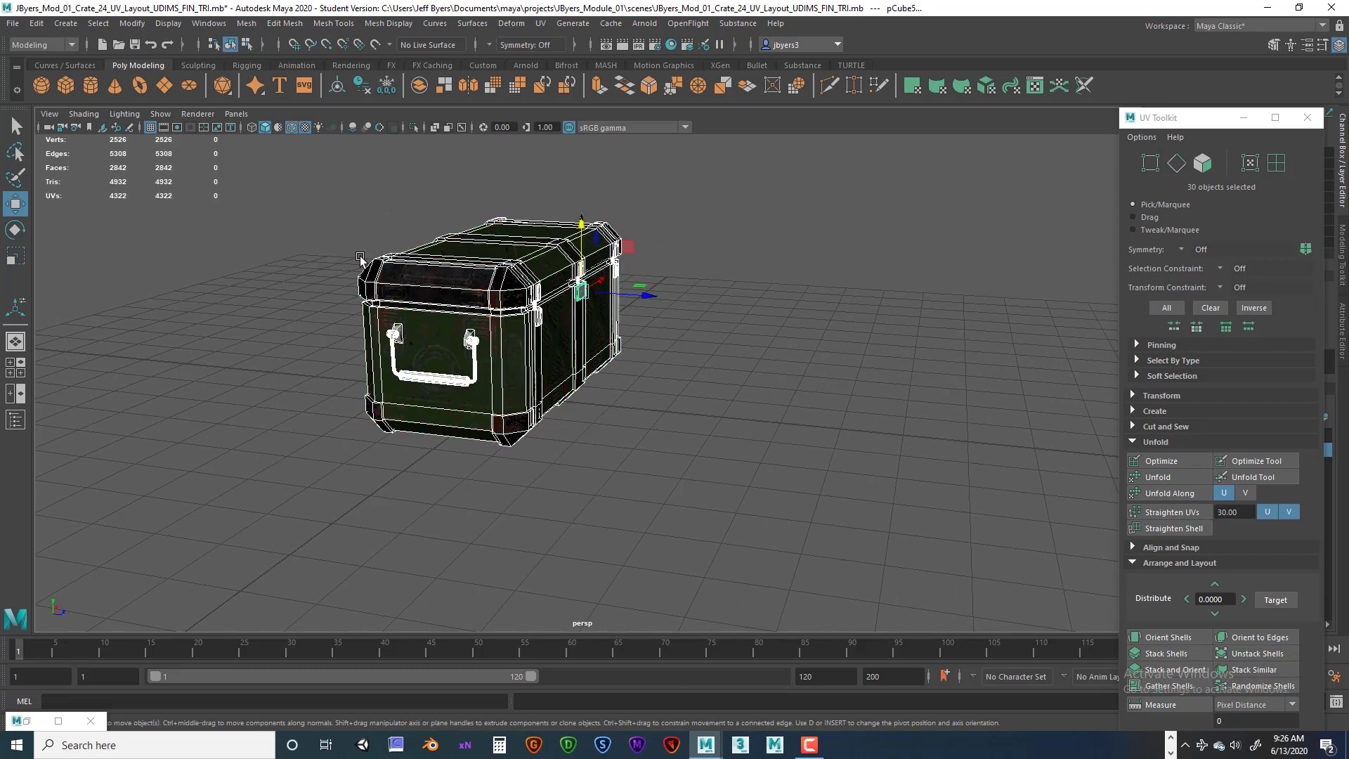
alt+drag(555, 342, 438, 304)
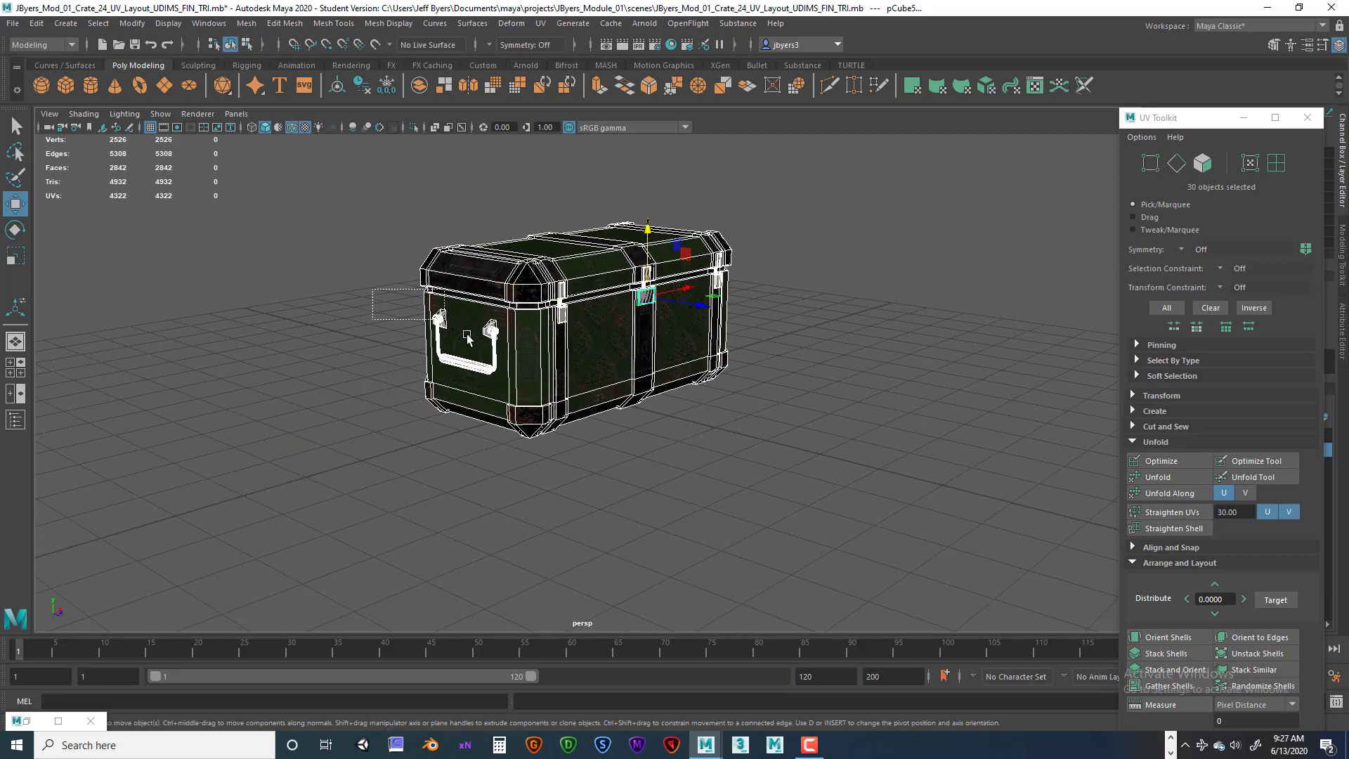
Select the handle and latch objects and orbit around the crate to inspect them.
click(548, 270)
ctrl+click(585, 356)
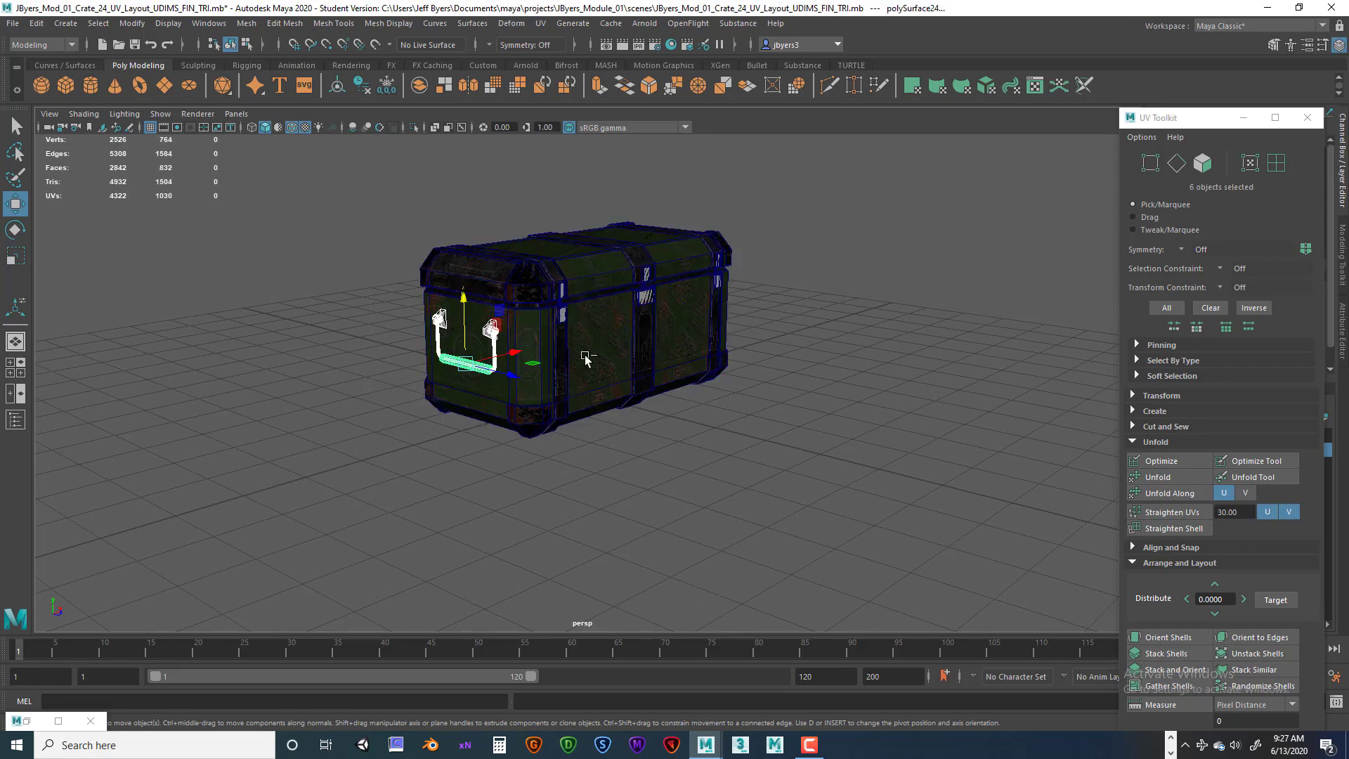
alt+drag(626, 374, 500, 356)
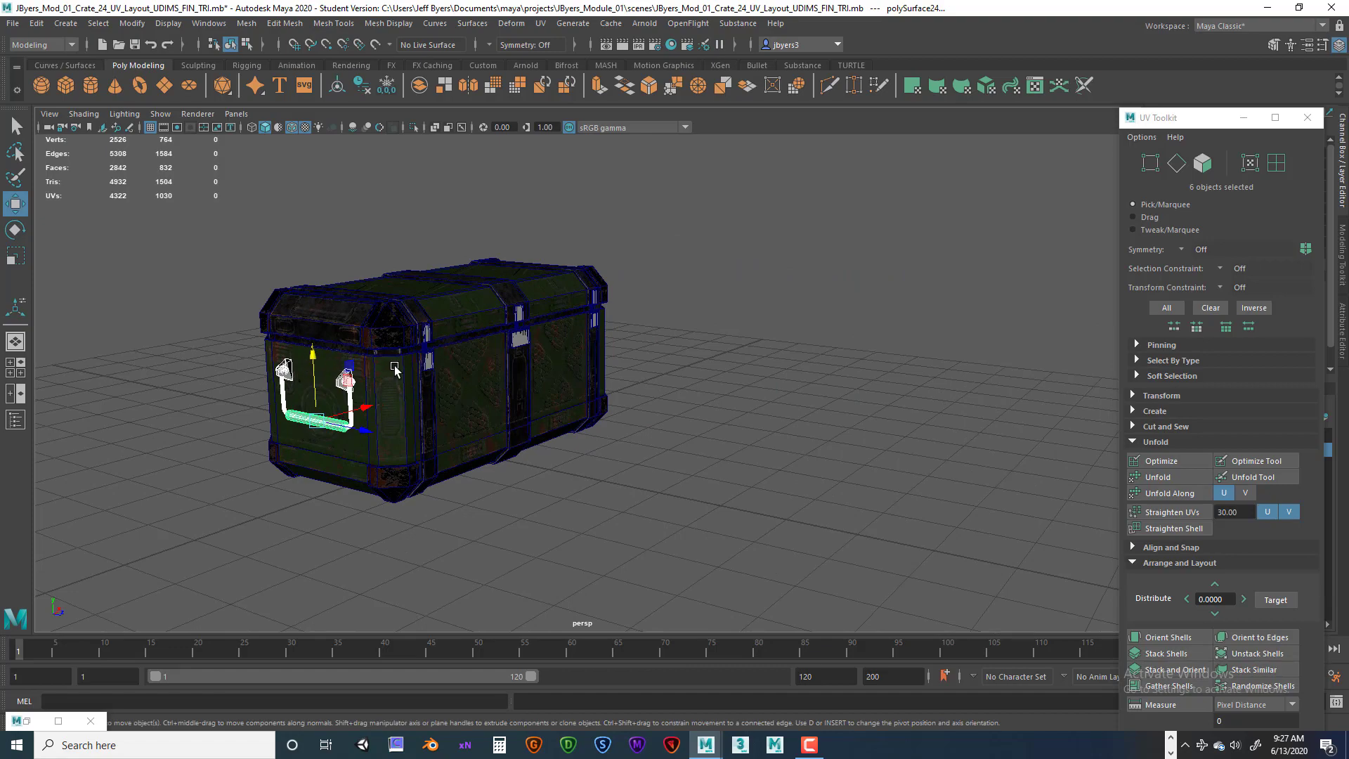
alt+drag(394, 367, 276, 314)
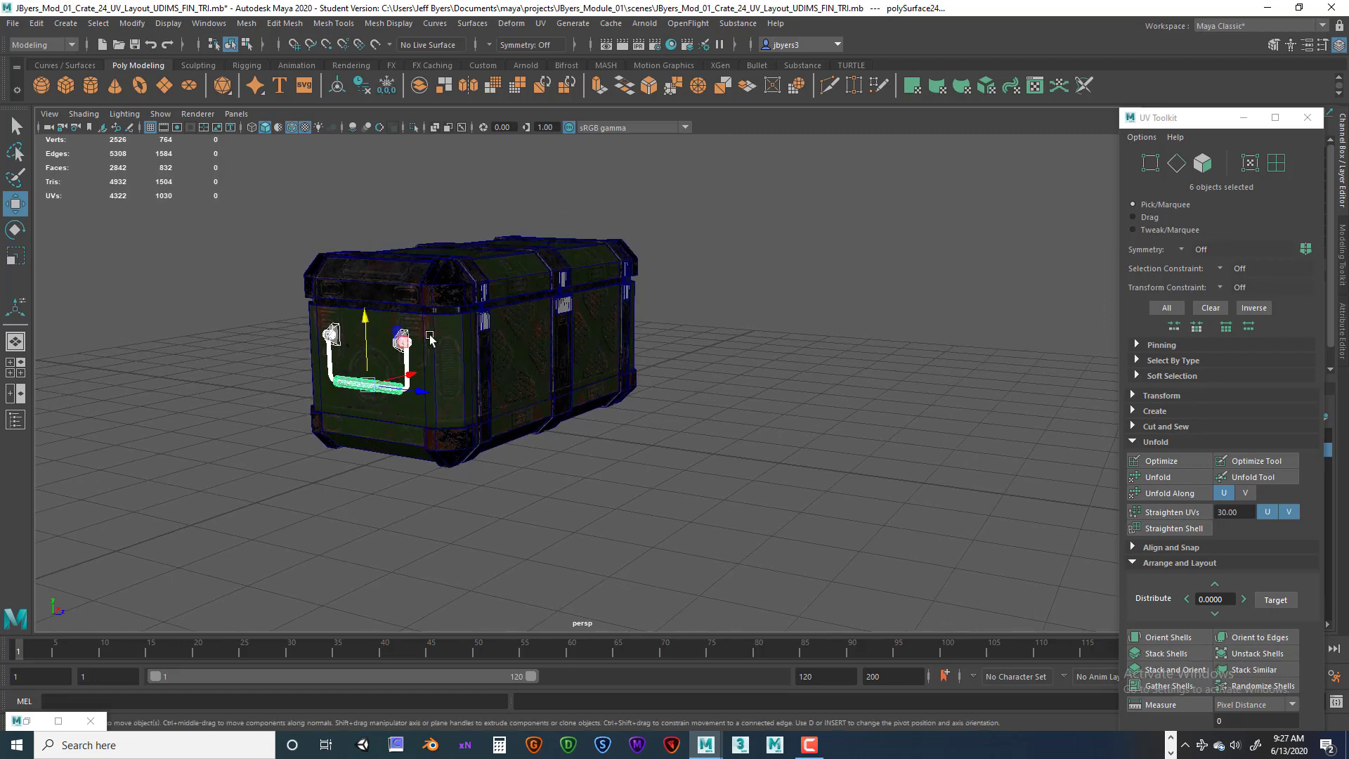
alt+drag(492, 342, 563, 351)
alt+drag(883, 363, 671, 335)
alt+drag(589, 320, 739, 333)
alt+middle_drag(501, 355, 650, 334)
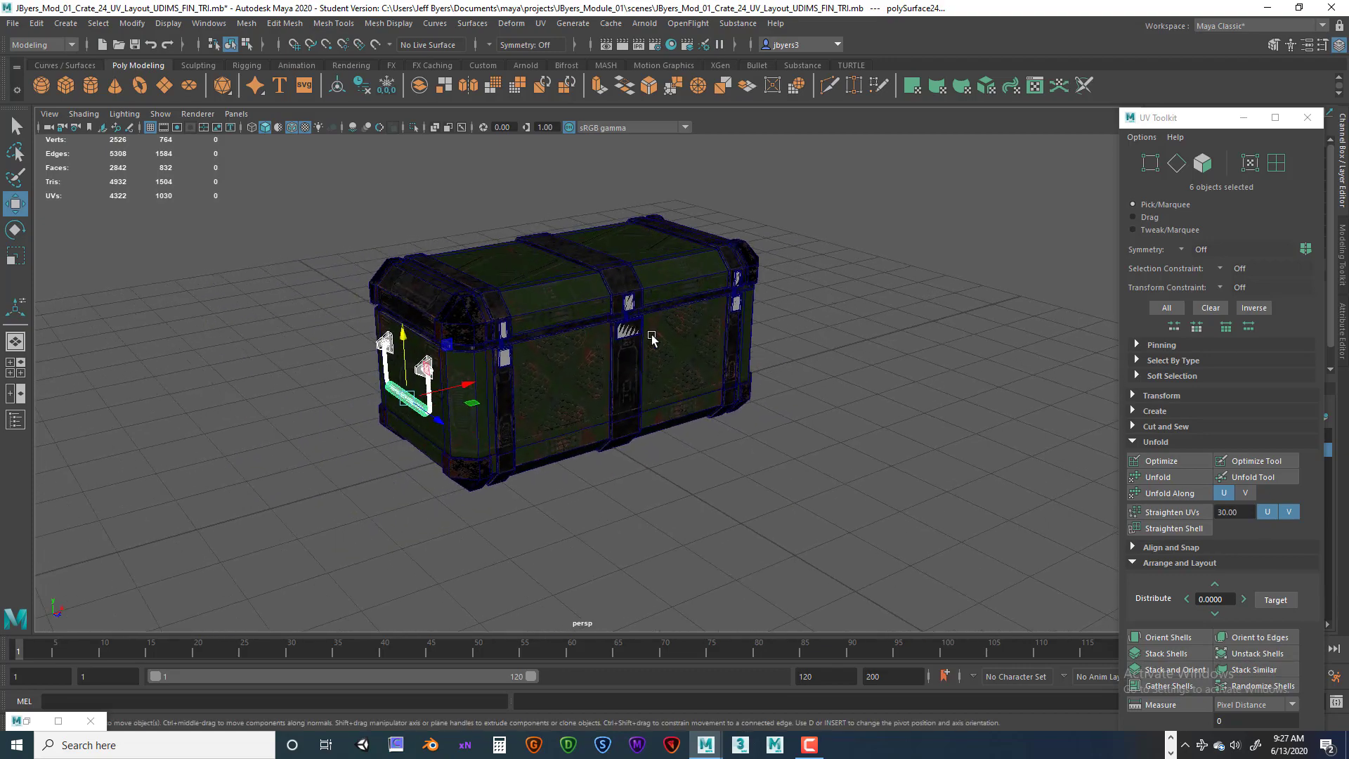
alt+right_drag(450, 330, 554, 328)
alt+middle_drag(467, 305, 574, 321)
click(568, 321)
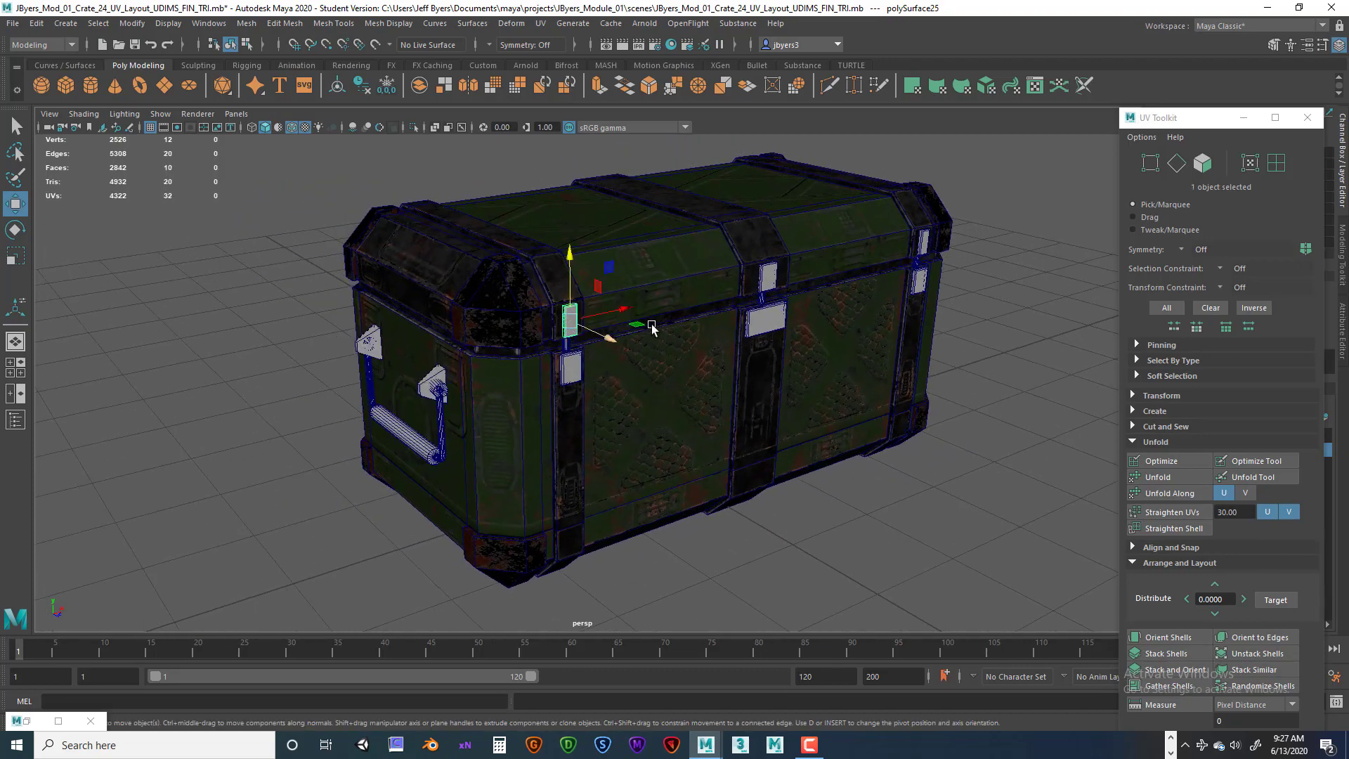
alt+drag(568, 321, 460, 369)
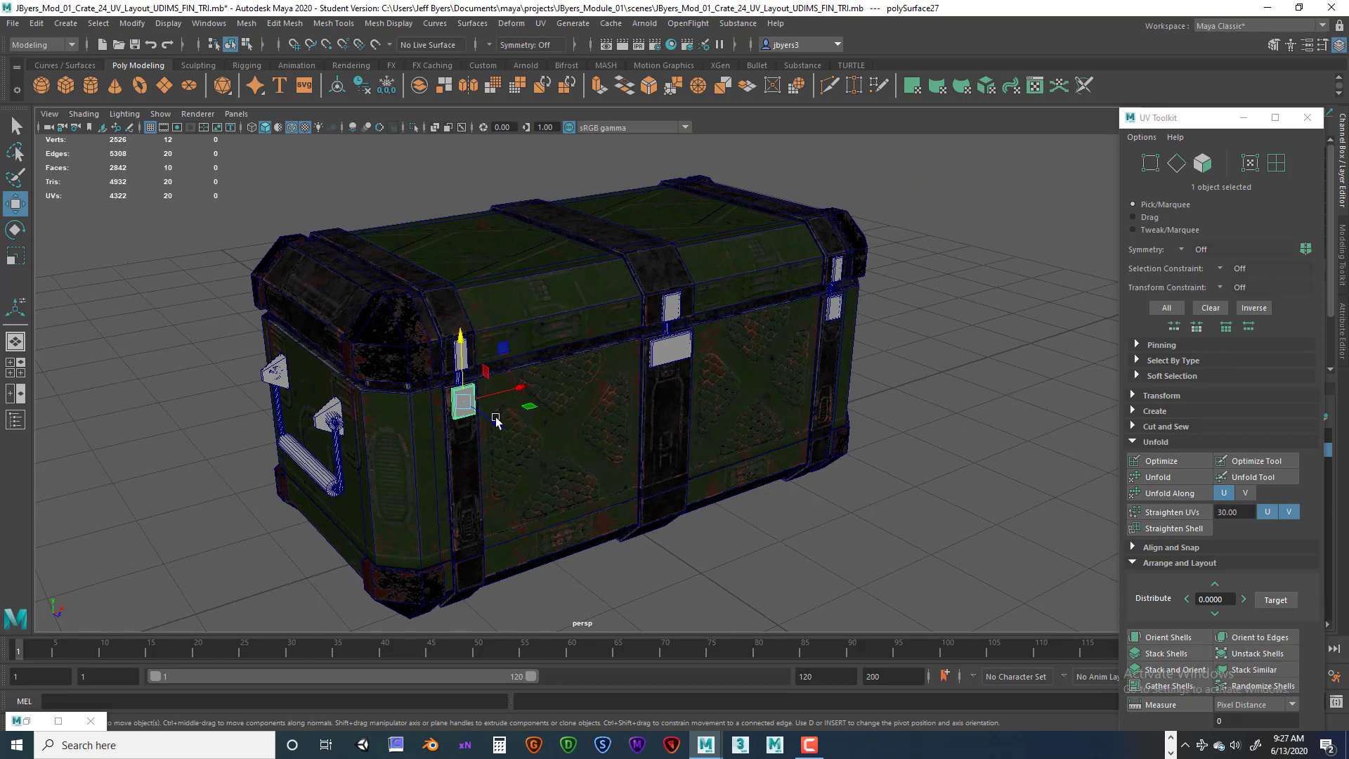
alt+drag(777, 344, 698, 353)
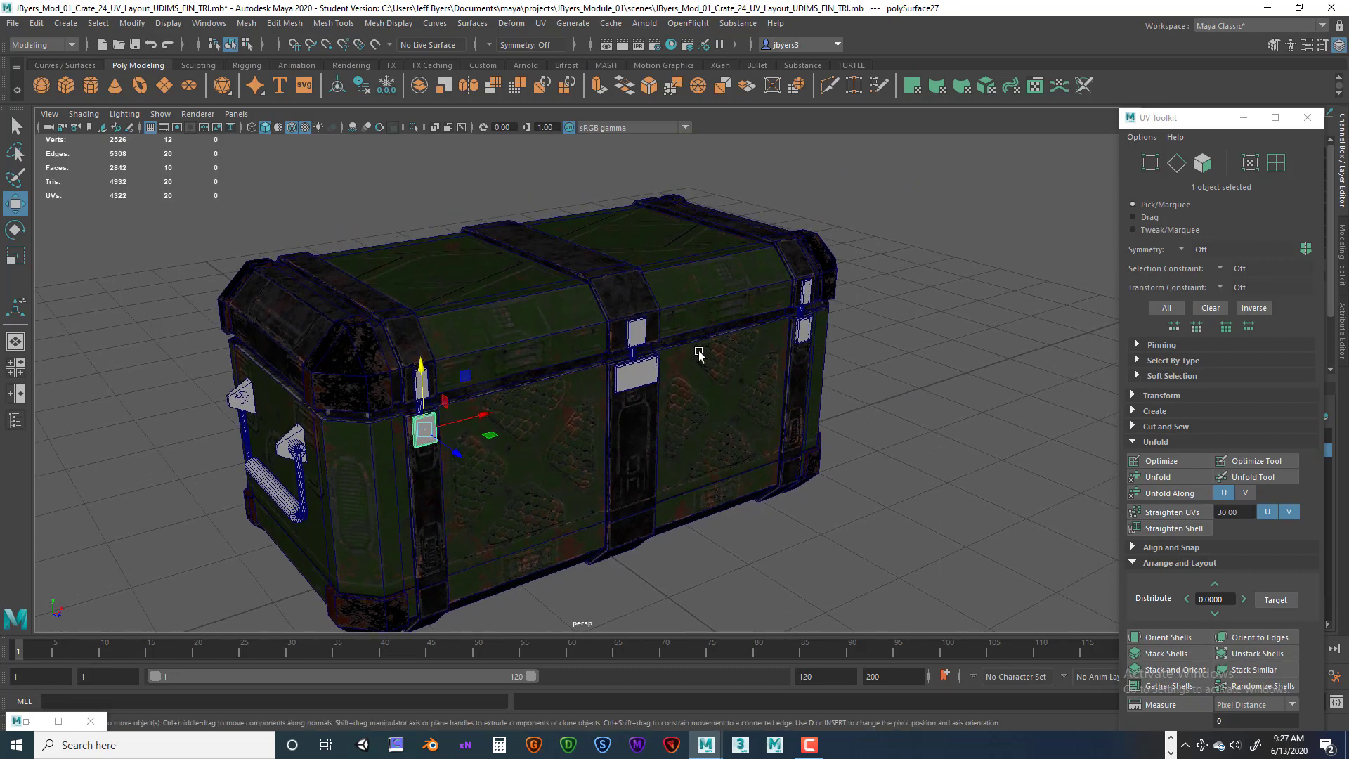
scroll(609, 344, down, 3)
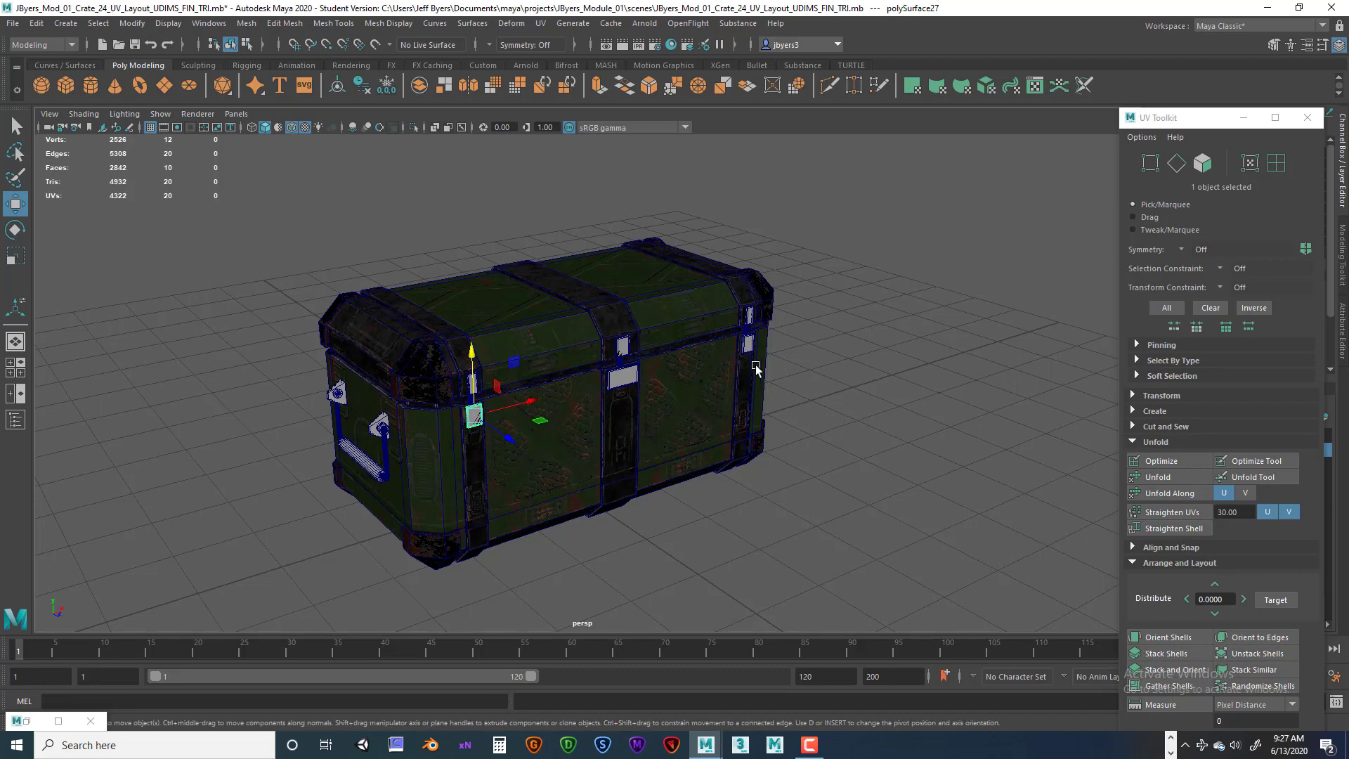
alt+drag(756, 368, 817, 397)
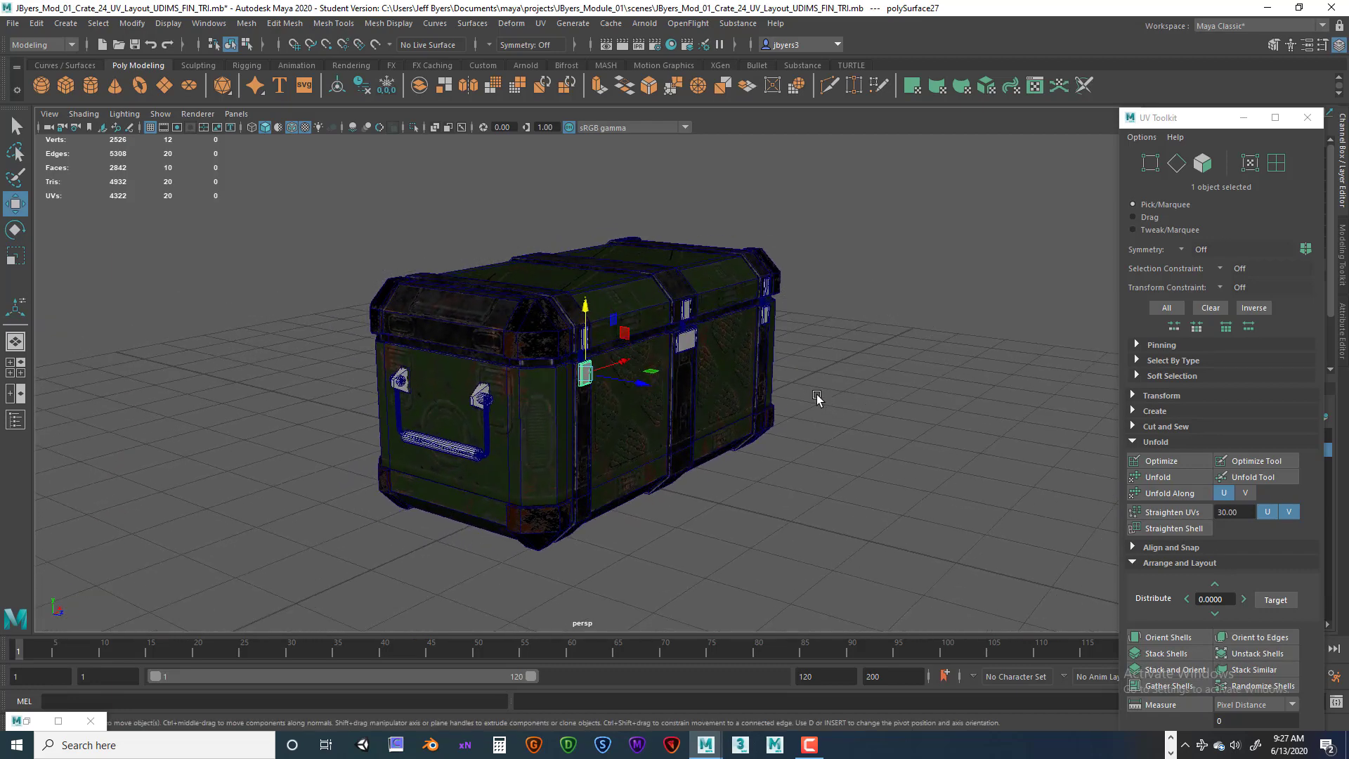
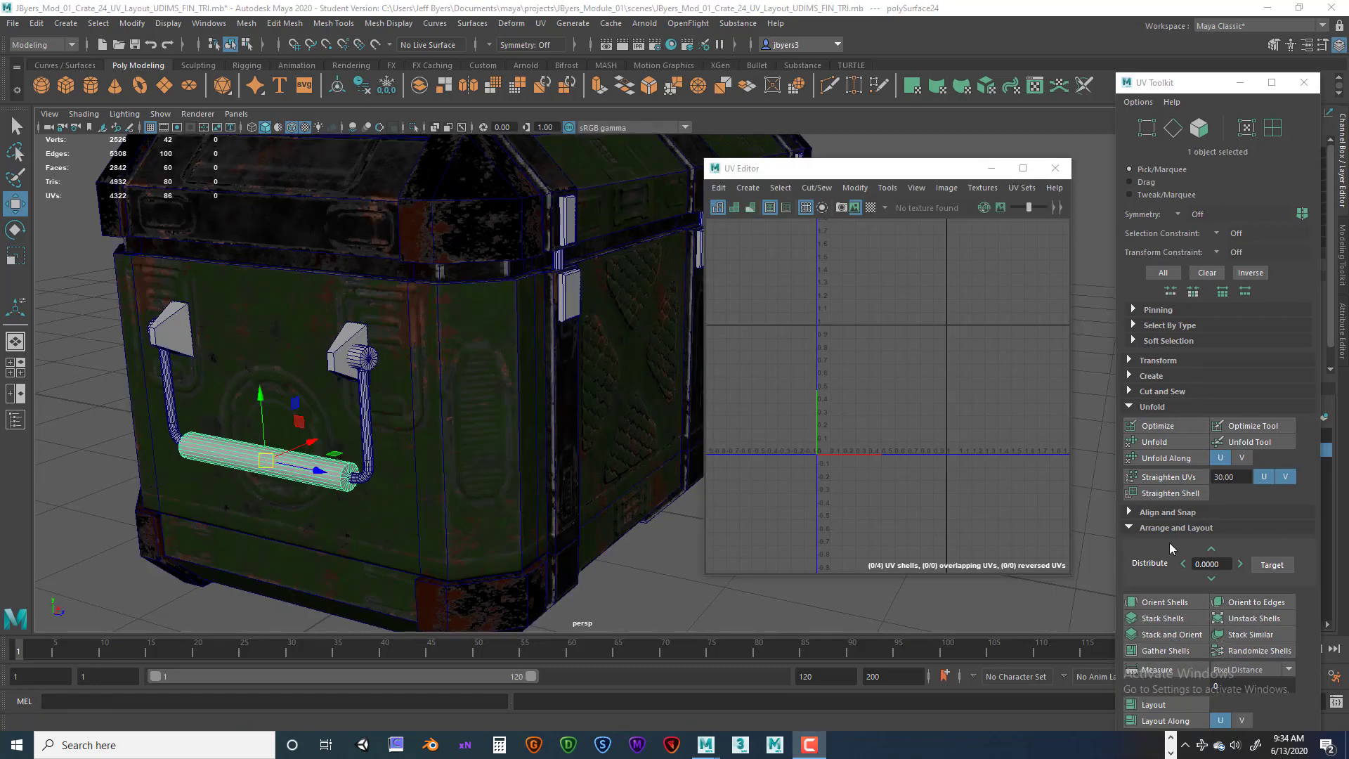
Orbit around the crate's handle and select the end cap on the handle's right side.
alt+drag(318, 416, 334, 415)
alt+middle_drag(334, 415, 440, 371)
alt+drag(485, 363, 485, 423)
alt+right_drag(543, 424, 316, 426)
alt+drag(352, 416, 362, 444)
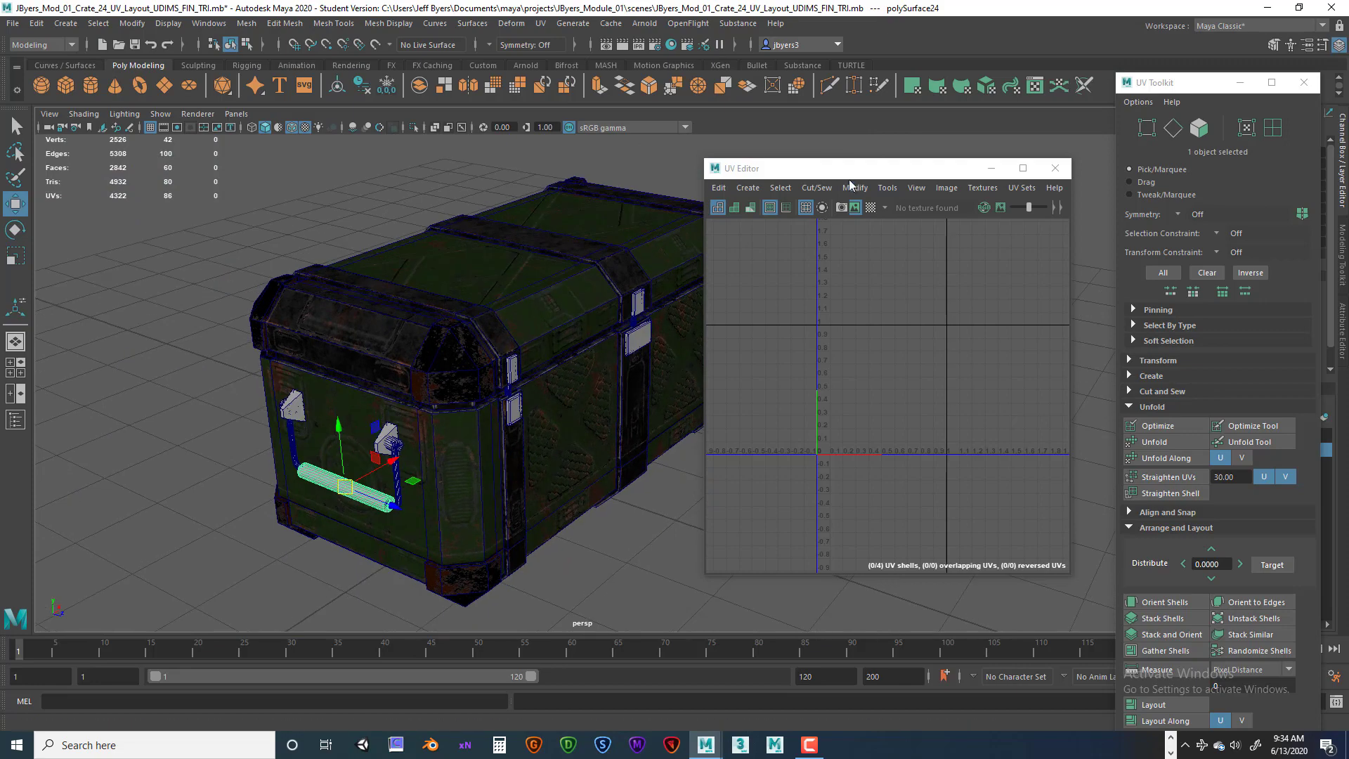
drag(861, 171, 906, 177)
alt+middle_drag(549, 331, 393, 360)
alt+drag(393, 360, 345, 351)
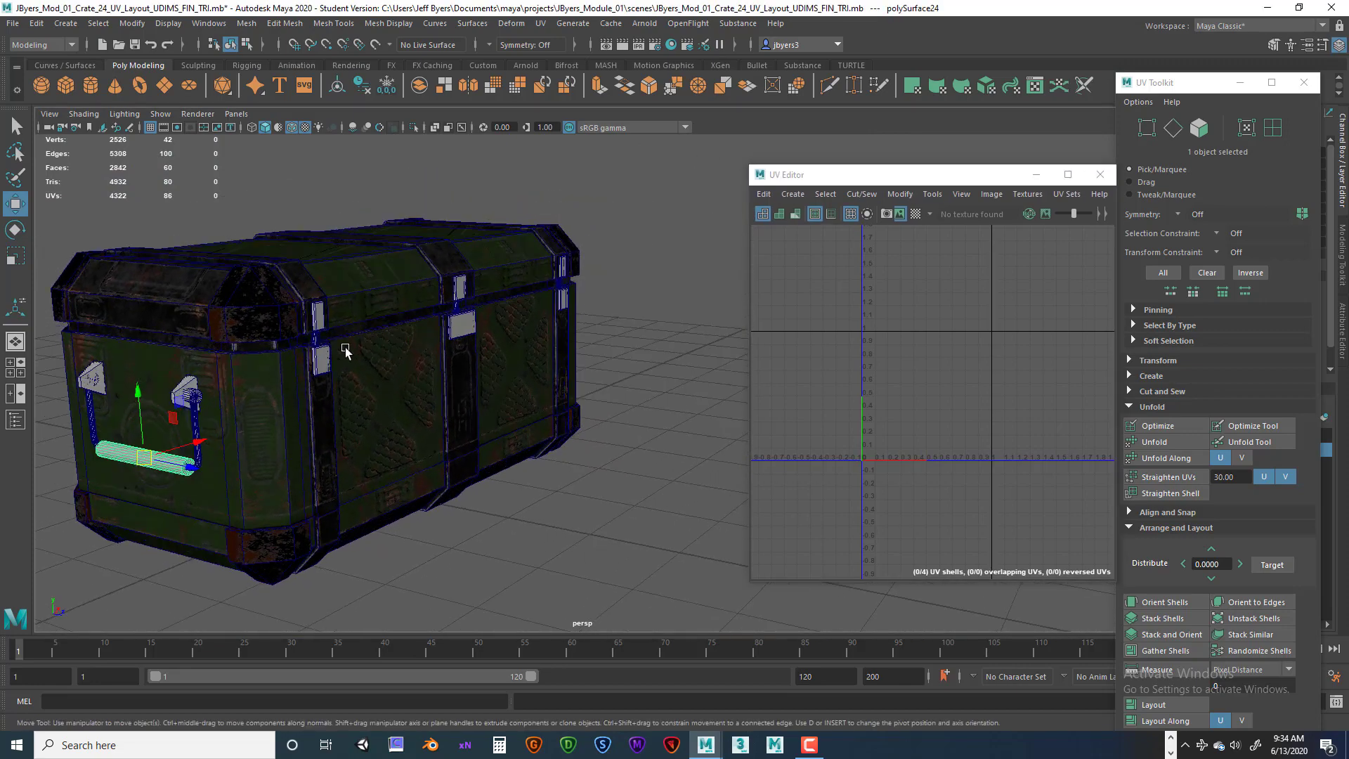
alt+drag(184, 469, 314, 448)
alt+middle_drag(425, 403, 267, 429)
alt+right_drag(281, 430, 470, 424)
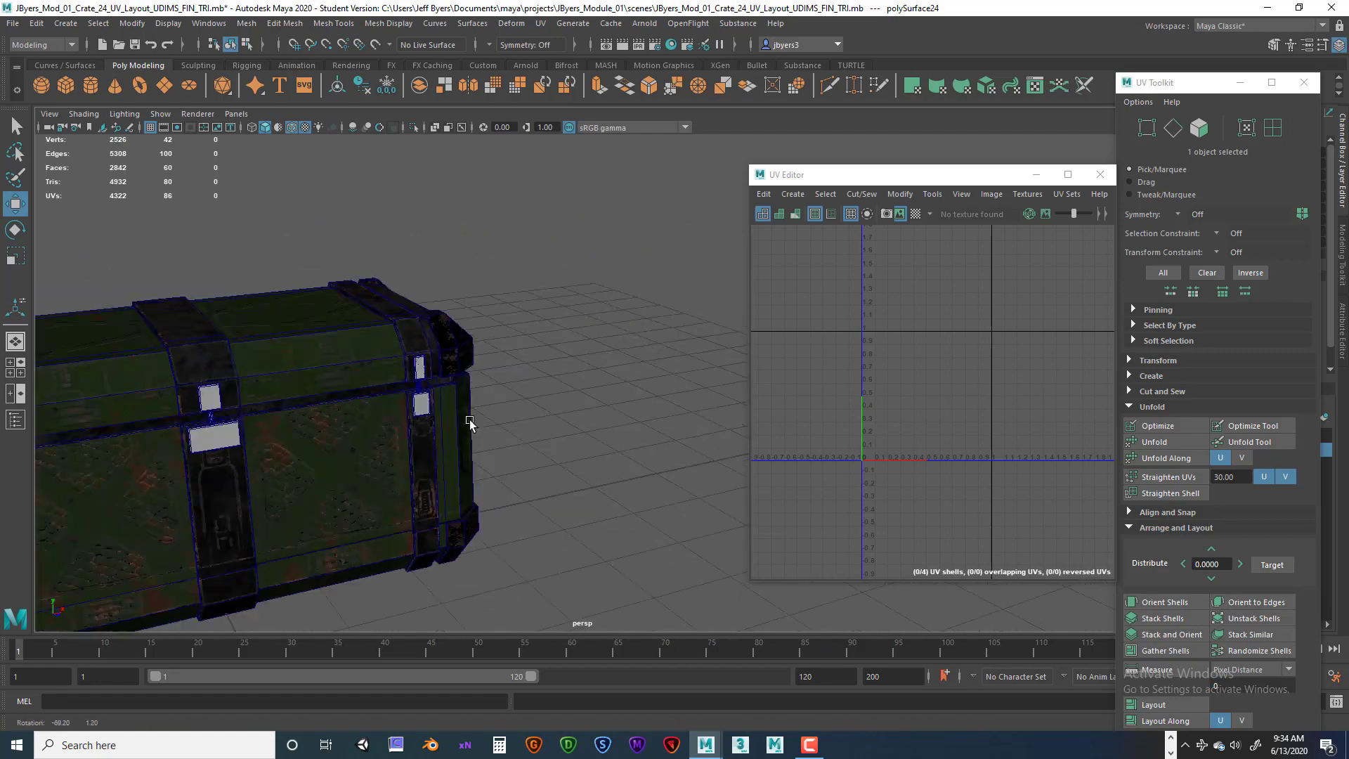
alt+drag(380, 415, 508, 351)
alt+middle_drag(317, 449, 424, 400)
alt+drag(532, 399, 400, 375)
click(355, 404)
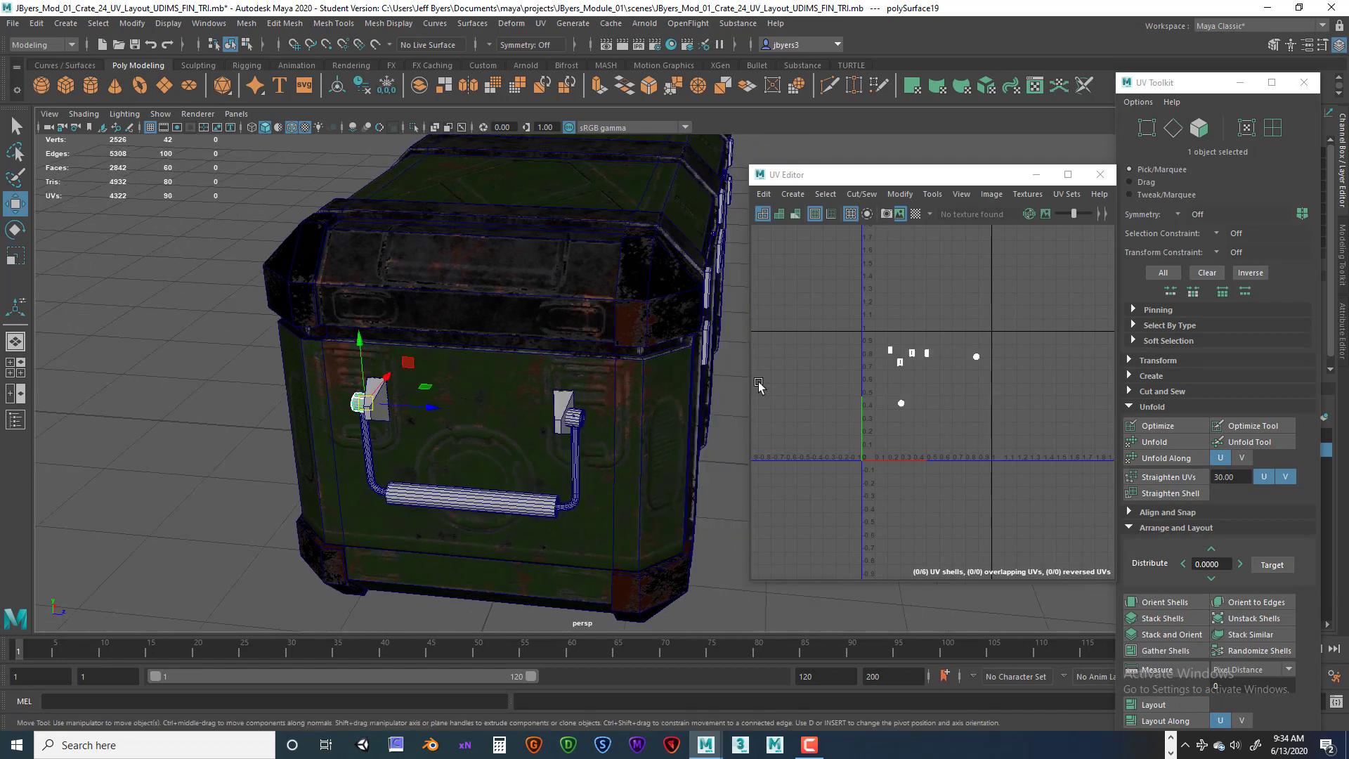
alt+drag(480, 420, 504, 417)
click(505, 416)
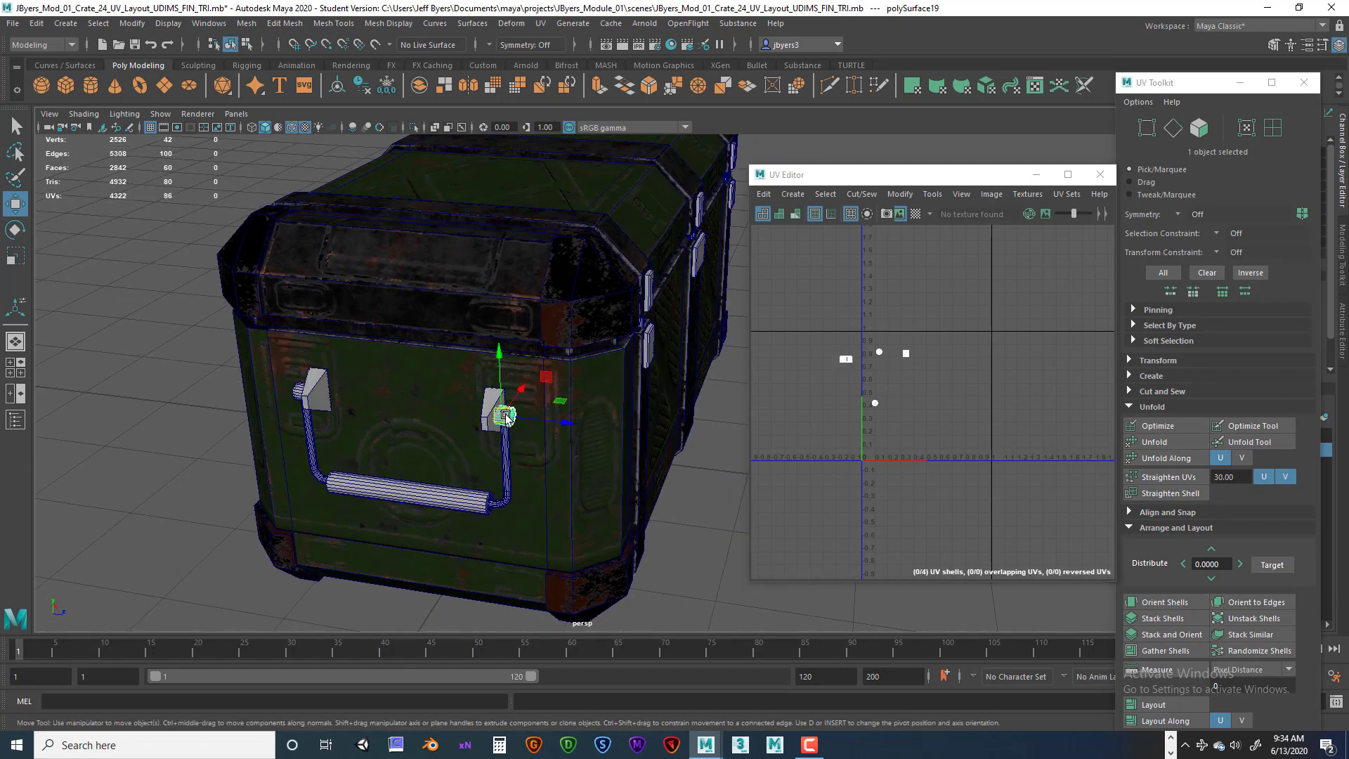
Select a seam edge of the end cap's UV shell and Move and Sew it.
scroll(802, 417, up, 6)
alt+middle_drag(862, 352, 828, 402)
scroll(827, 402, up, 2)
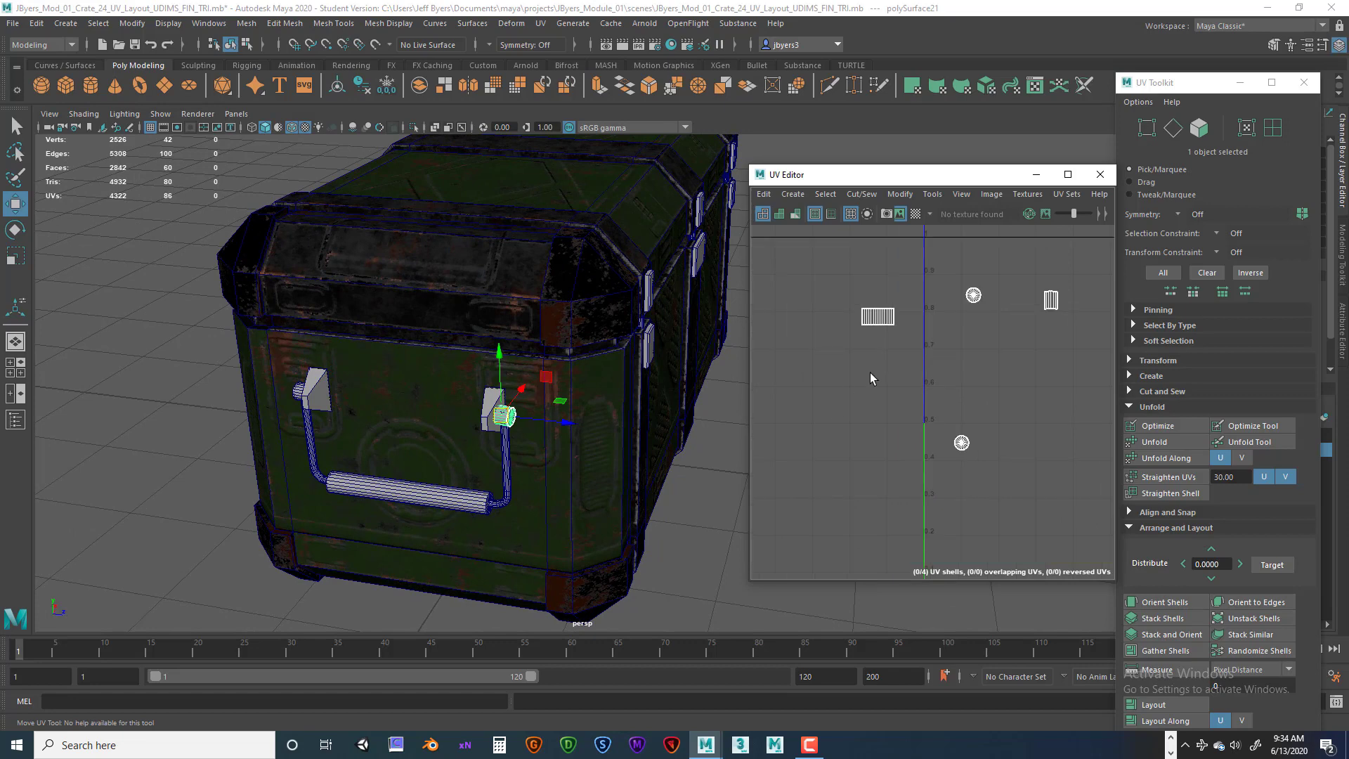
alt+middle_drag(882, 362, 812, 420)
scroll(813, 419, up, 3)
alt+middle_drag(829, 367, 835, 394)
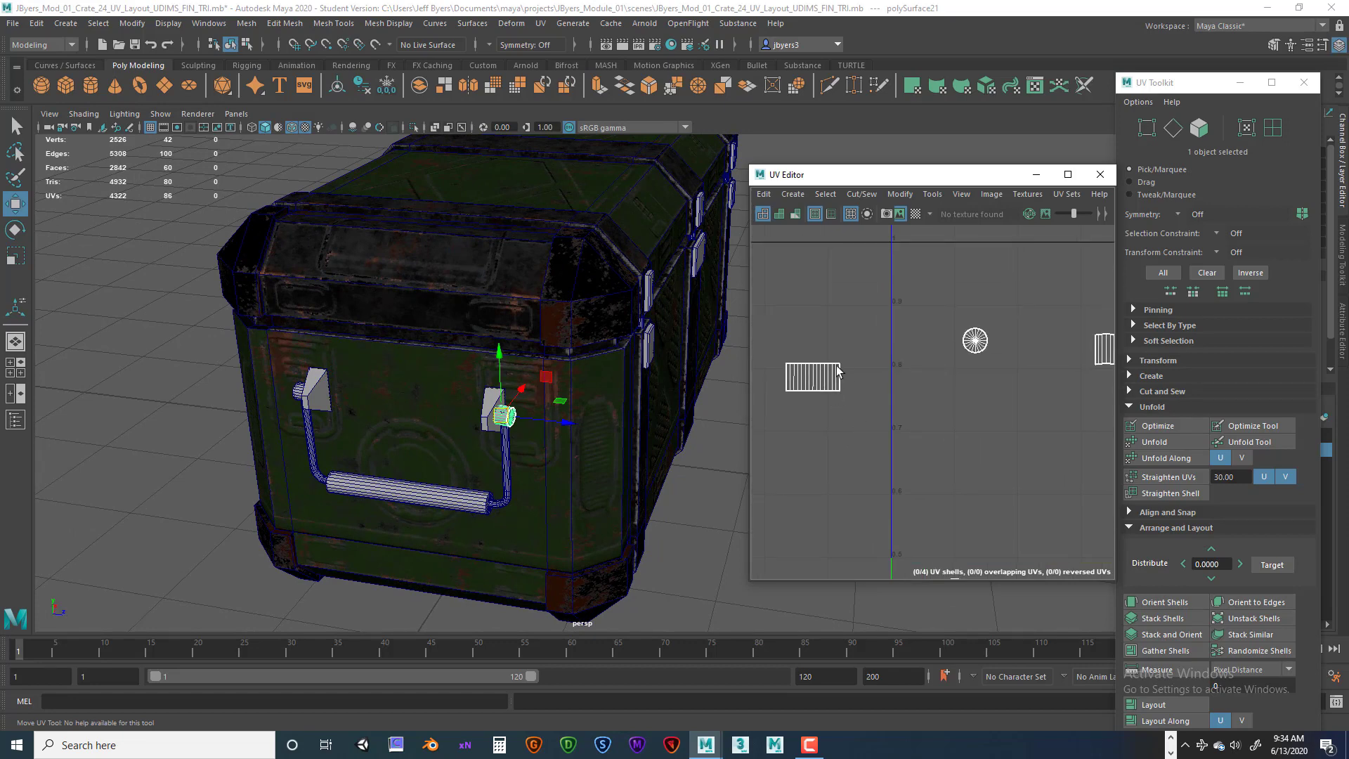
right_drag(841, 379, 838, 353)
click(839, 378)
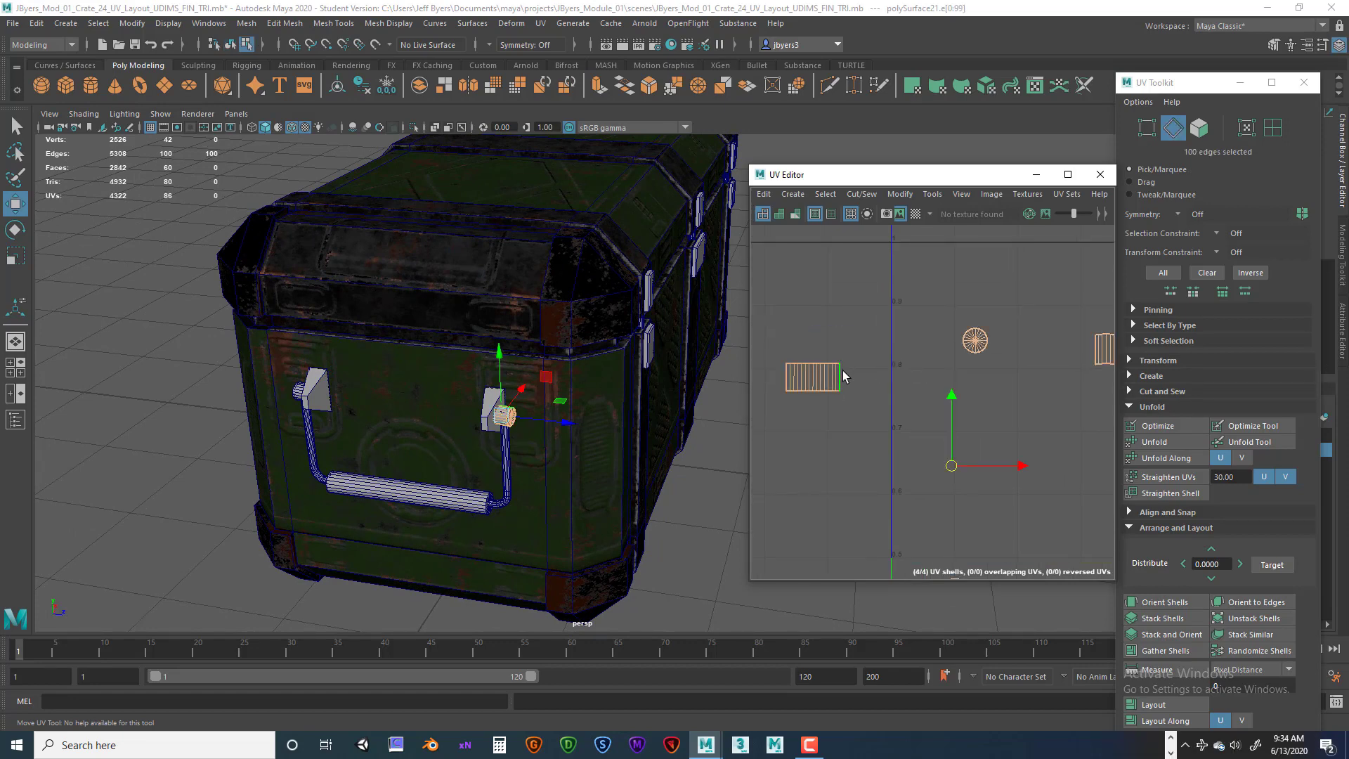
key(w)
mouse_move(911, 400)
alt+middle_down()
mouse_move(866, 403)
mouse_move(890, 397)
alt+middle_up()
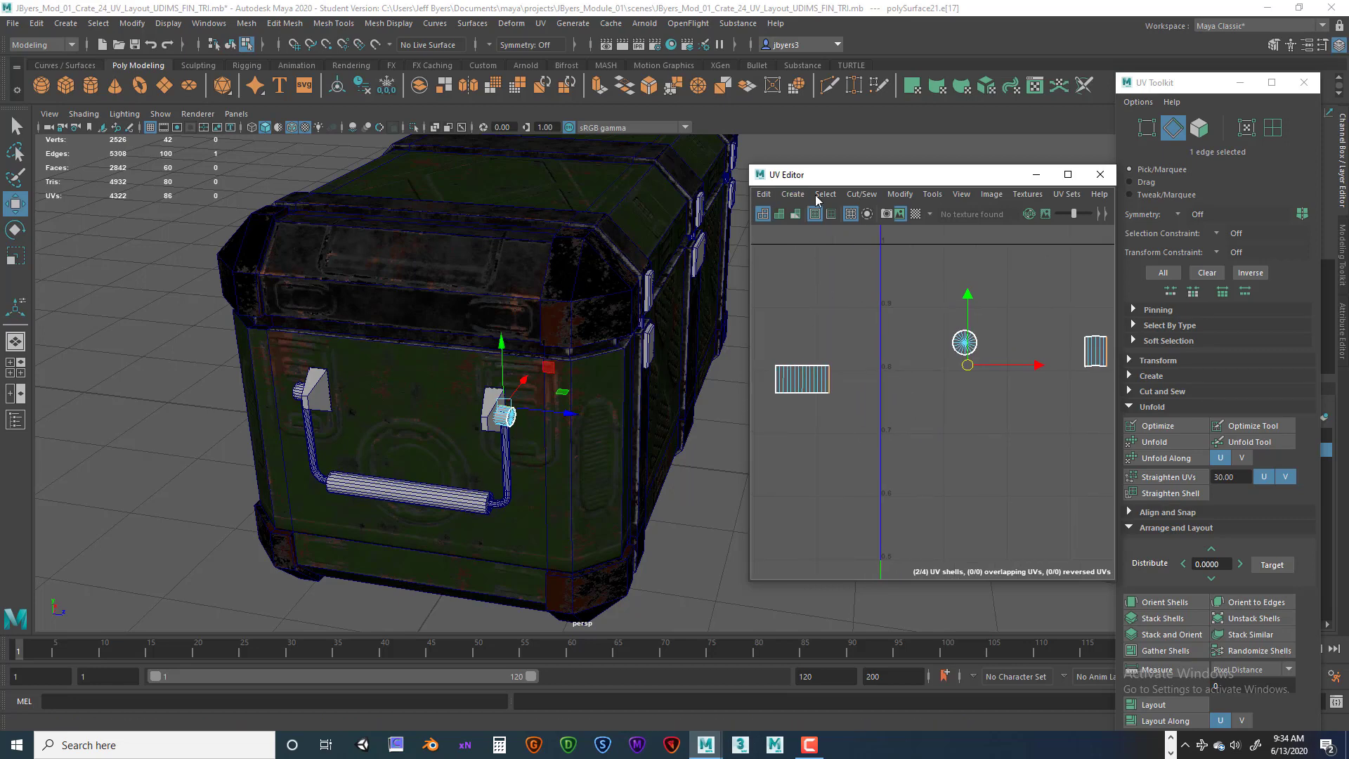
click(861, 193)
click(875, 329)
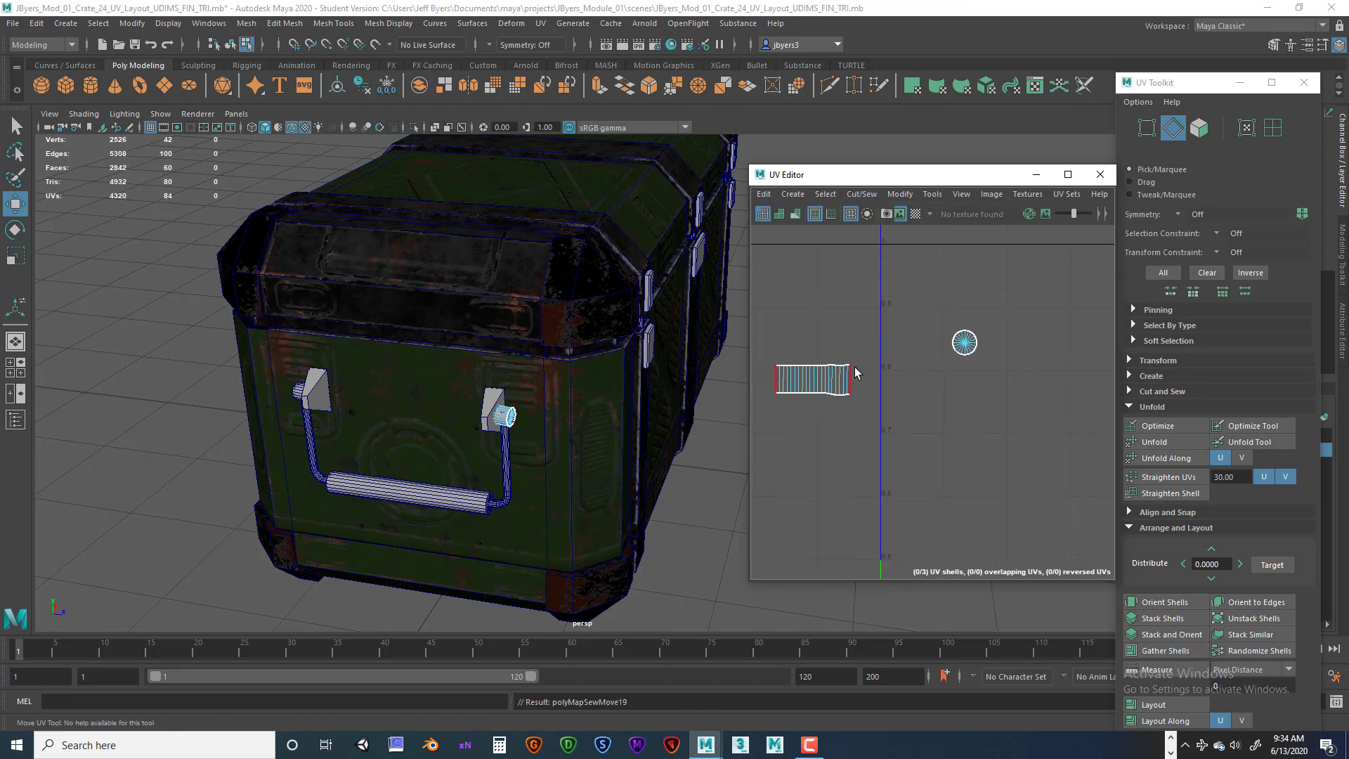
Select the end cap's strip shell and unfold it.
alt+middle_drag(854, 367, 839, 363)
right_drag(810, 377, 753, 357)
click(1159, 441)
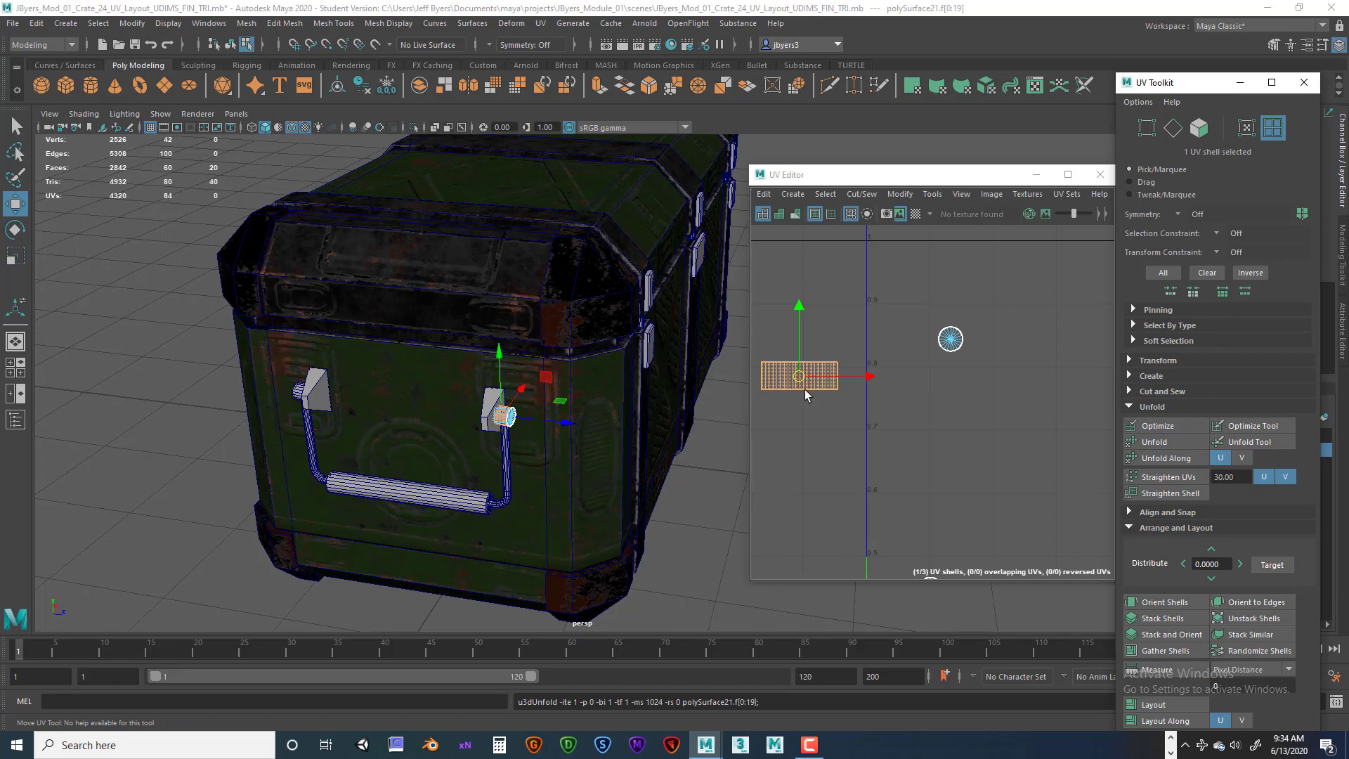
Move the end cap's two circular shells above and below its strip shell.
alt+middle_drag(854, 328, 859, 316)
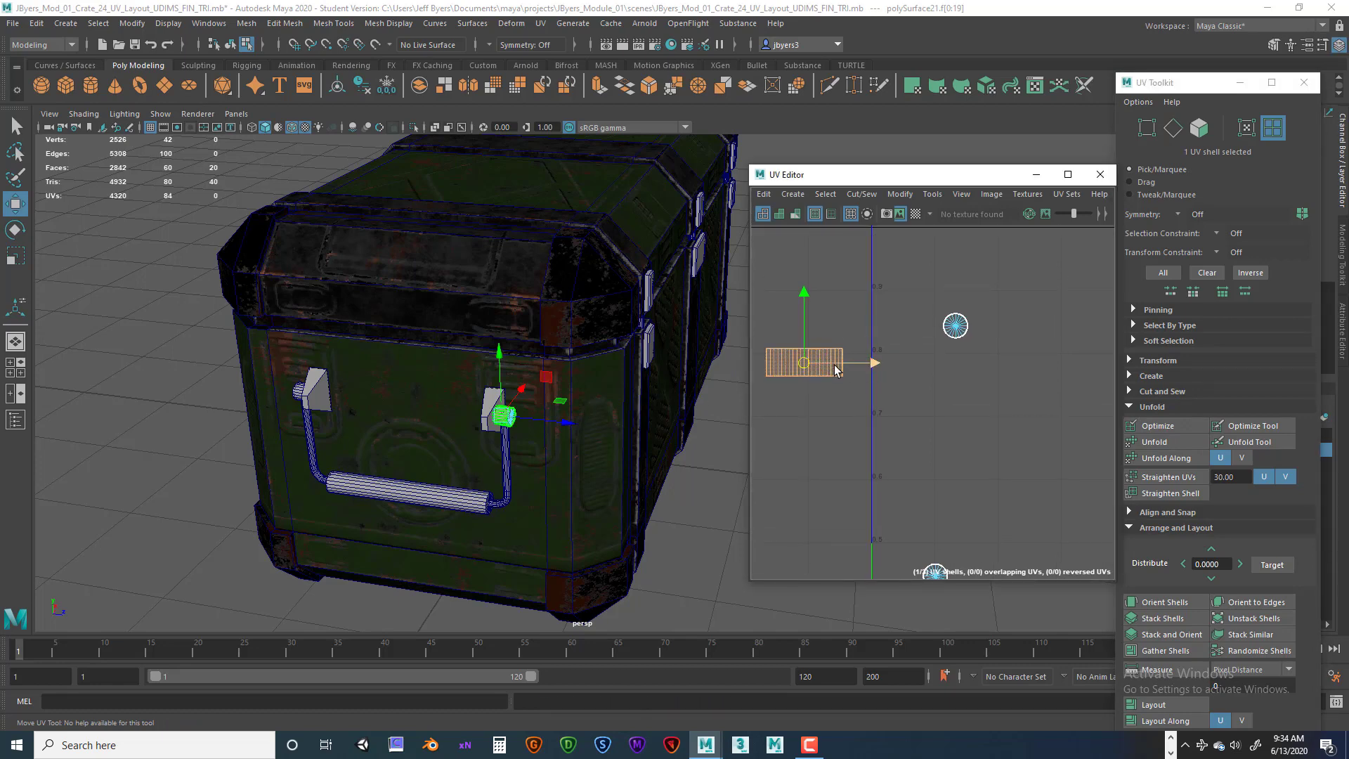
right_click(829, 380)
click(956, 327)
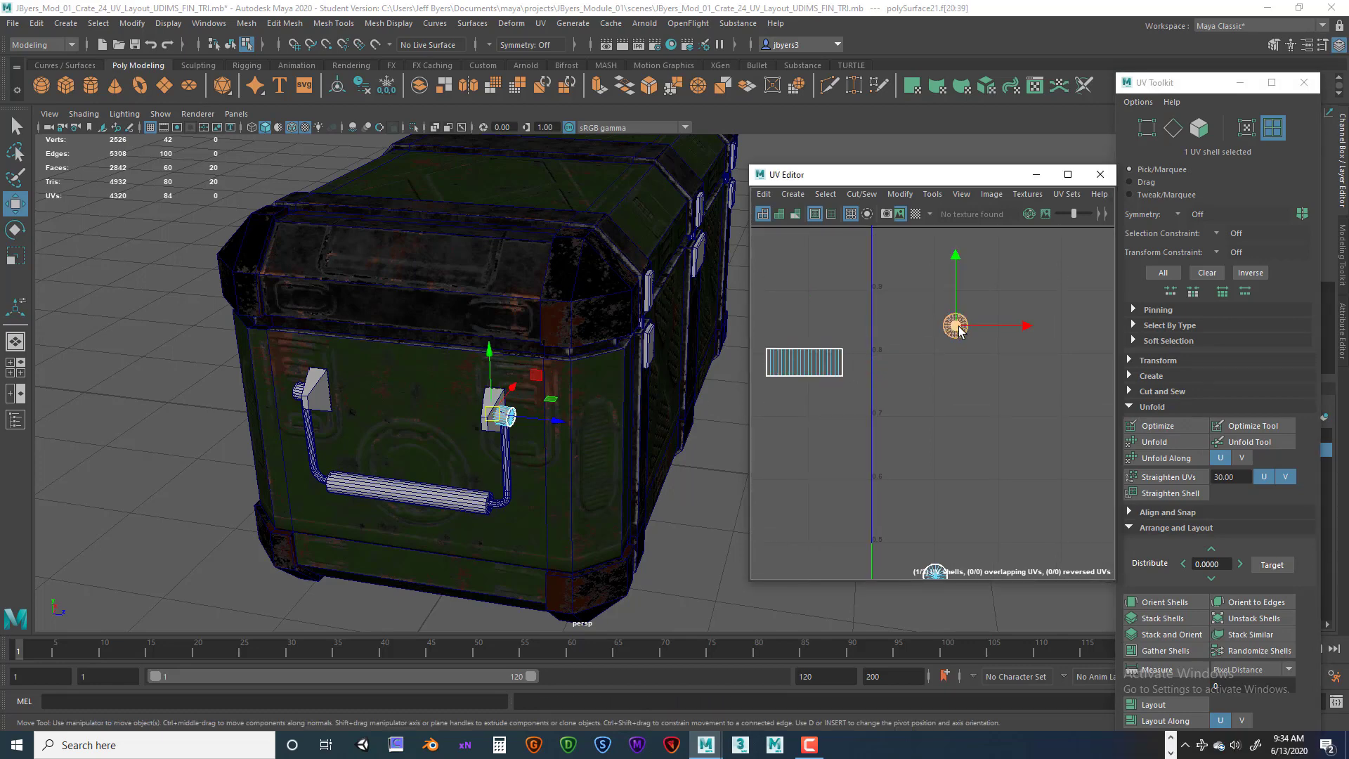
drag(956, 328, 807, 408)
click(934, 569)
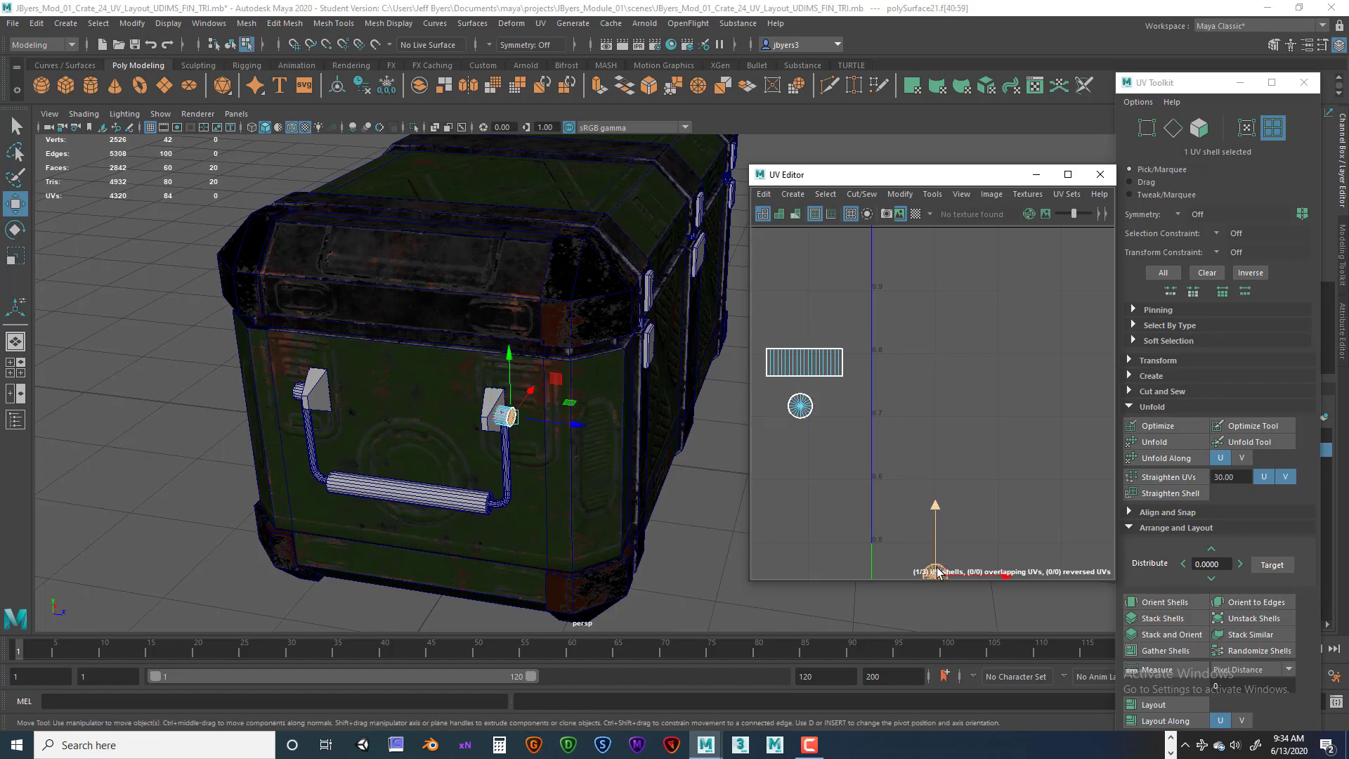
drag(935, 555, 785, 302)
drag(935, 318, 796, 317)
alt+middle_drag(886, 383, 944, 378)
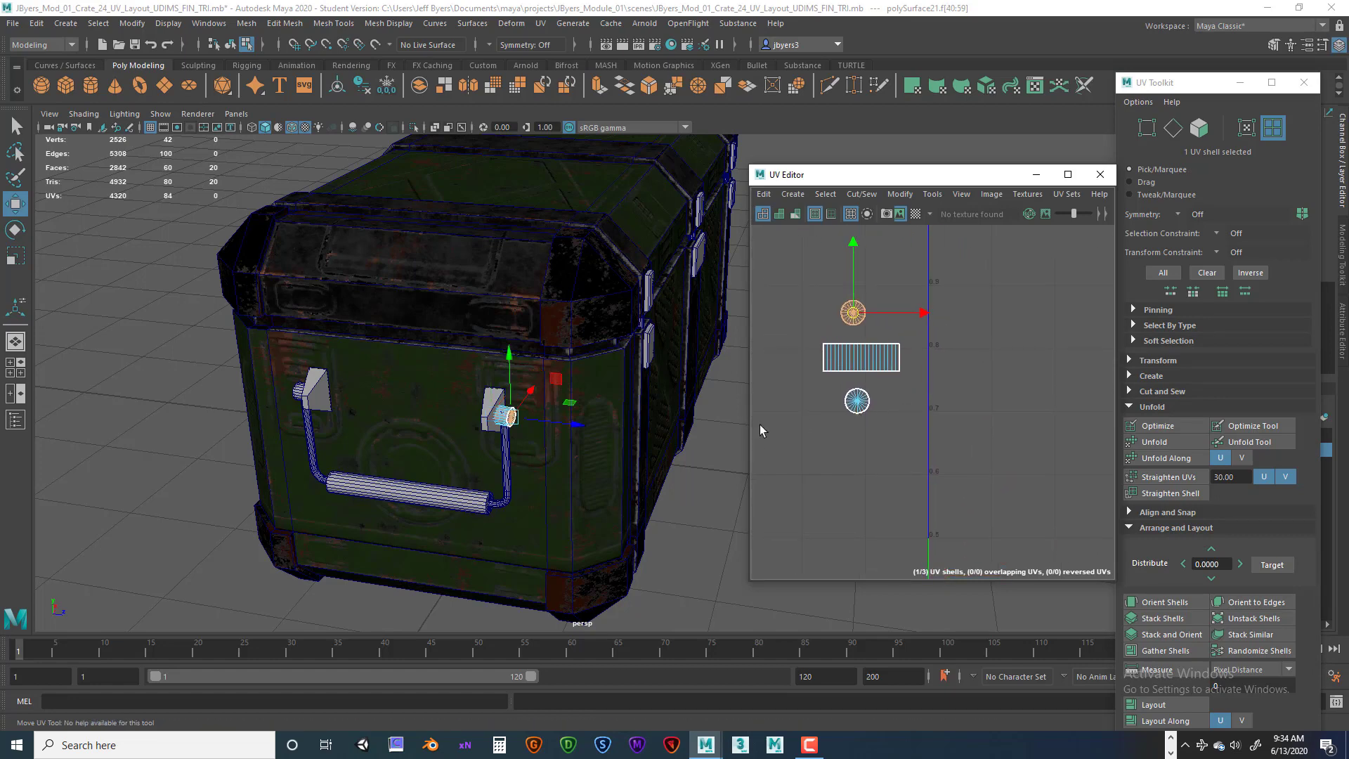
Zoom in on the handle and open the Transfer Attributes options, resetting them to defaults.
alt+middle_drag(548, 375, 608, 249)
alt+right_drag(609, 250, 723, 383)
alt+middle_drag(526, 288, 520, 345)
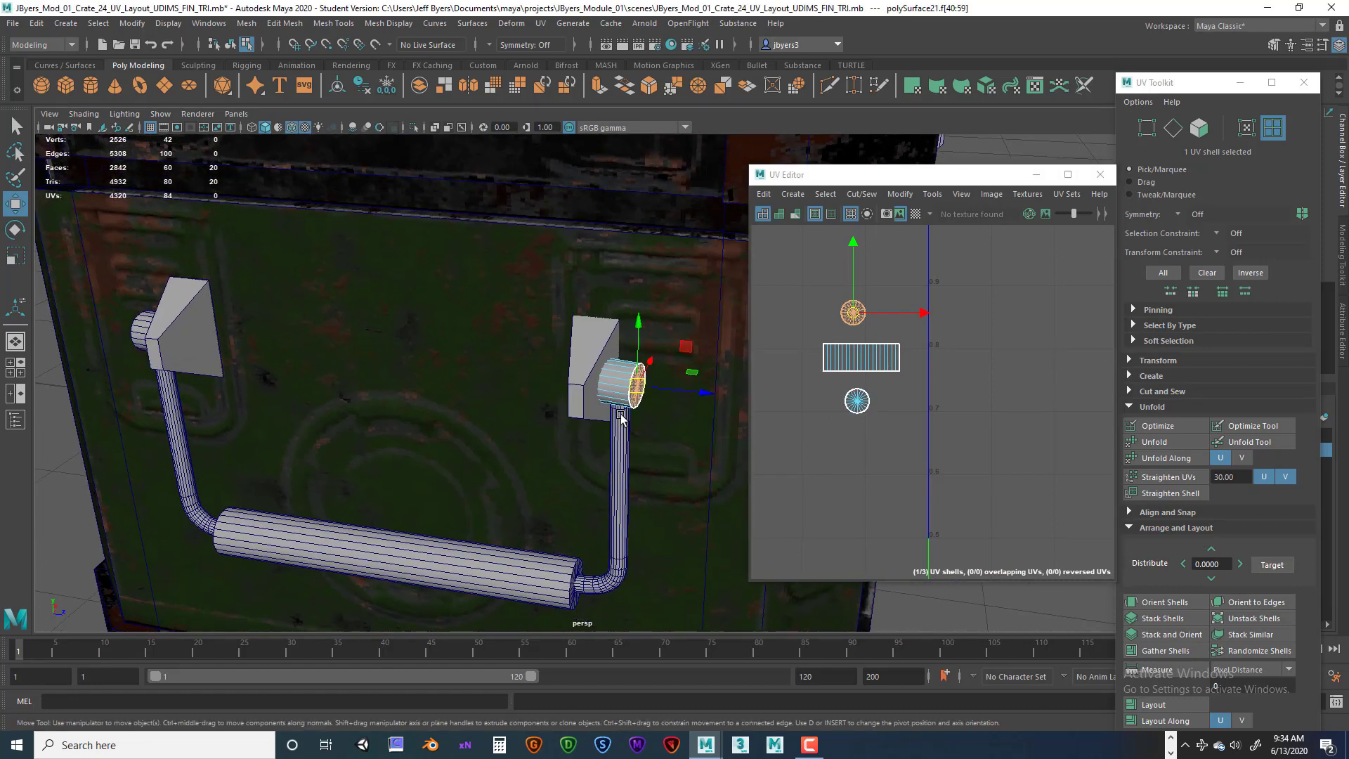
right_drag(618, 380, 596, 446)
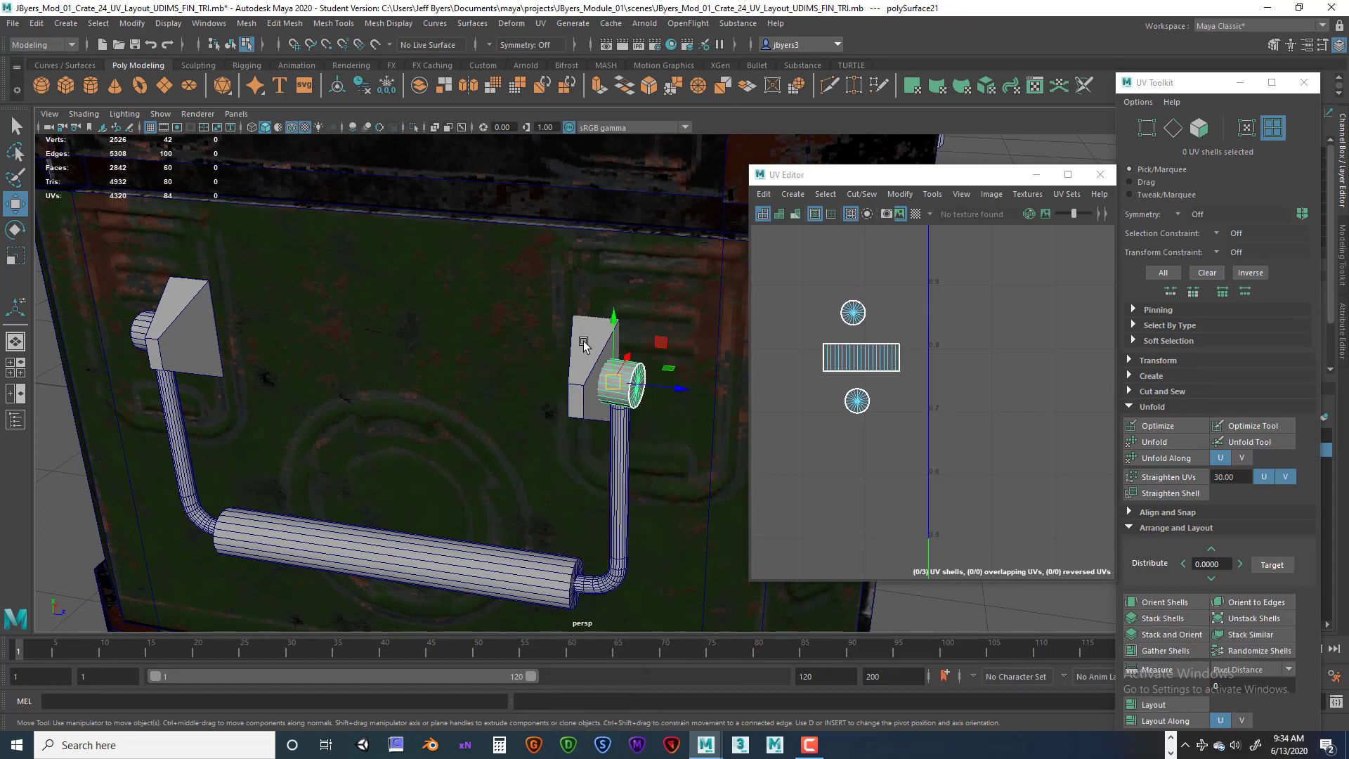
key(space)
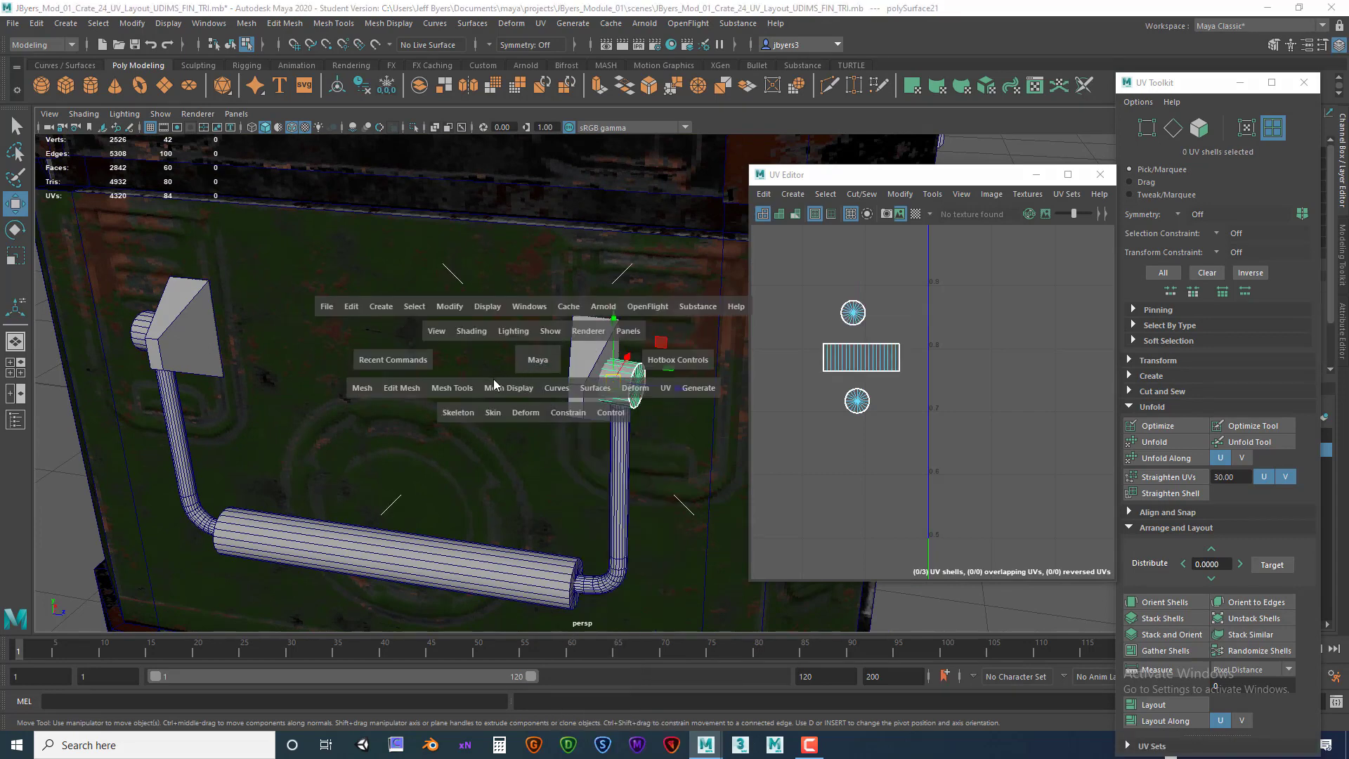
click(363, 388)
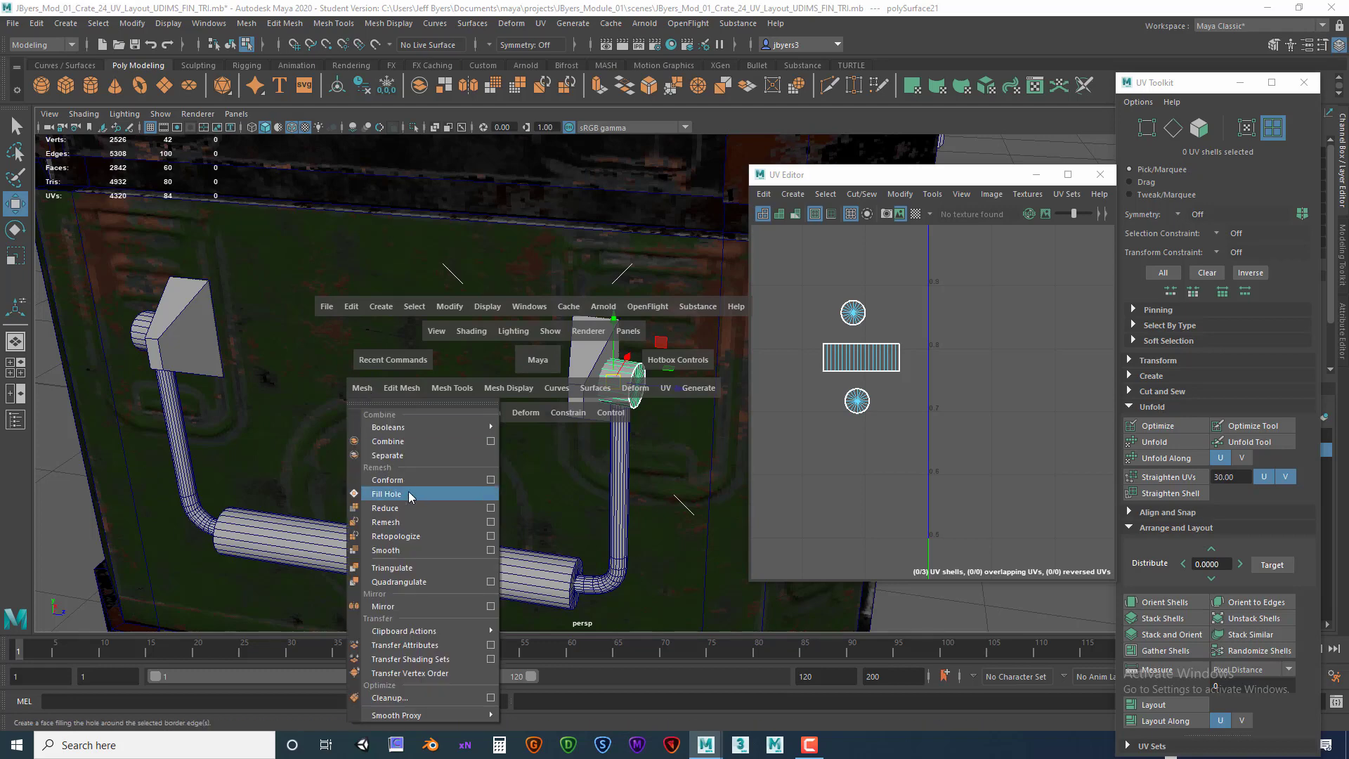
click(491, 645)
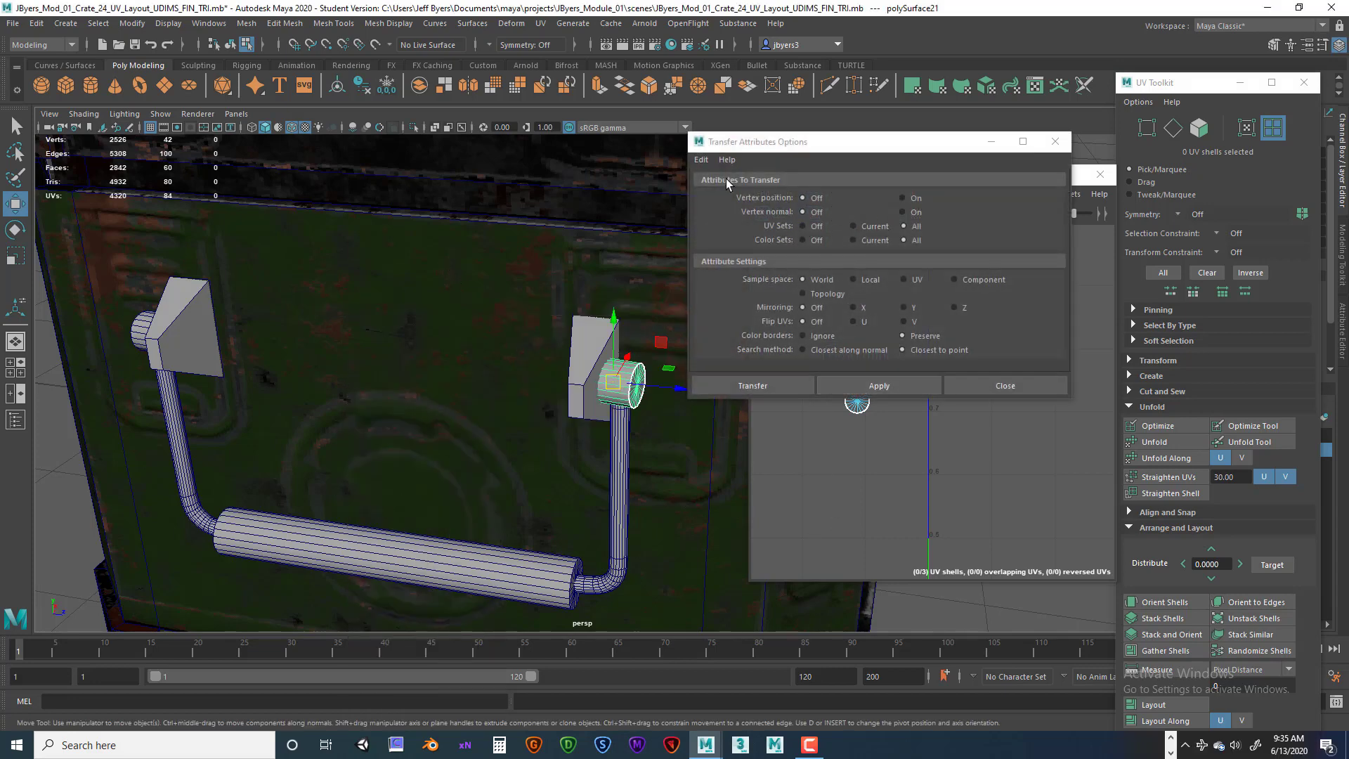
click(703, 160)
click(719, 189)
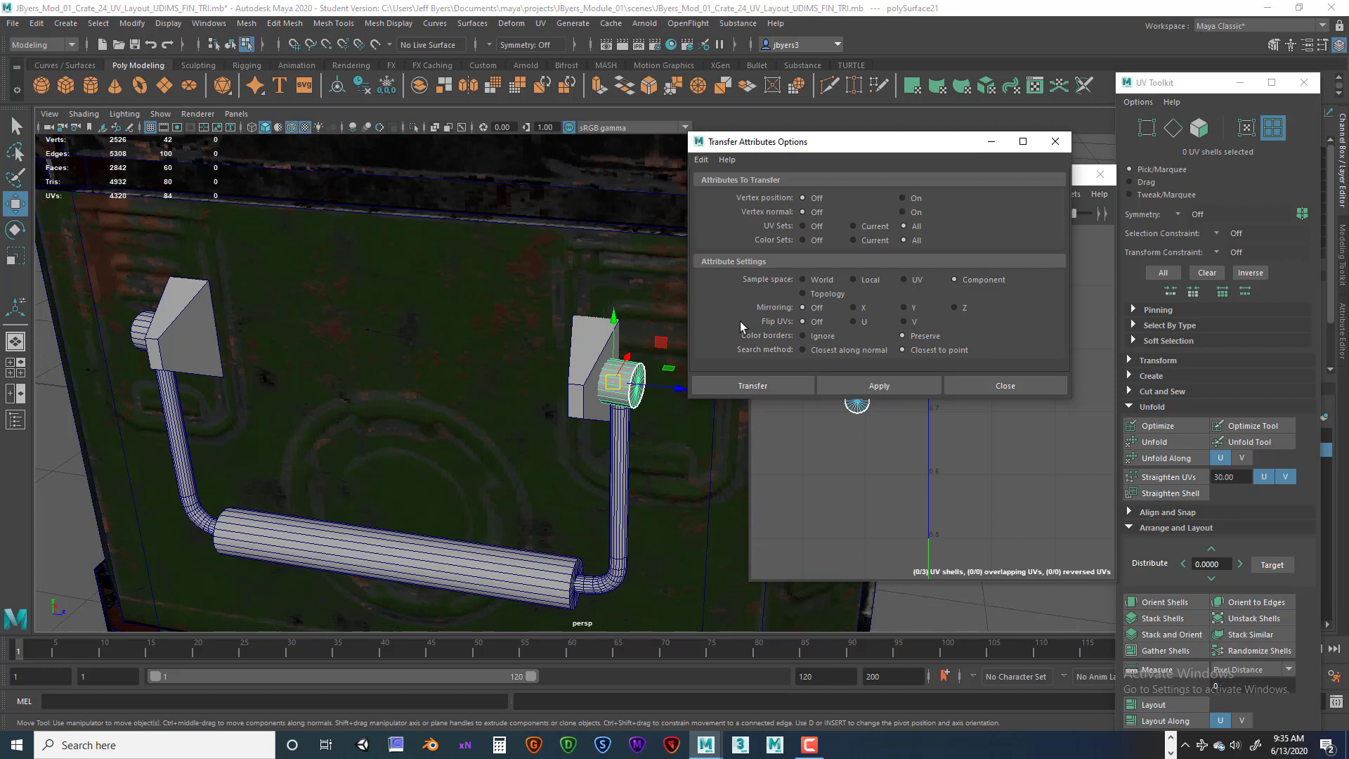
Select the finished end cap, then the opposite end cap, and transfer the UVs between them.
mouse_move(449, 391)
alt+mouse_down()
mouse_move(548, 382)
mouse_move(391, 382)
mouse_move(495, 385)
mouse_move(440, 391)
alt+mouse_up()
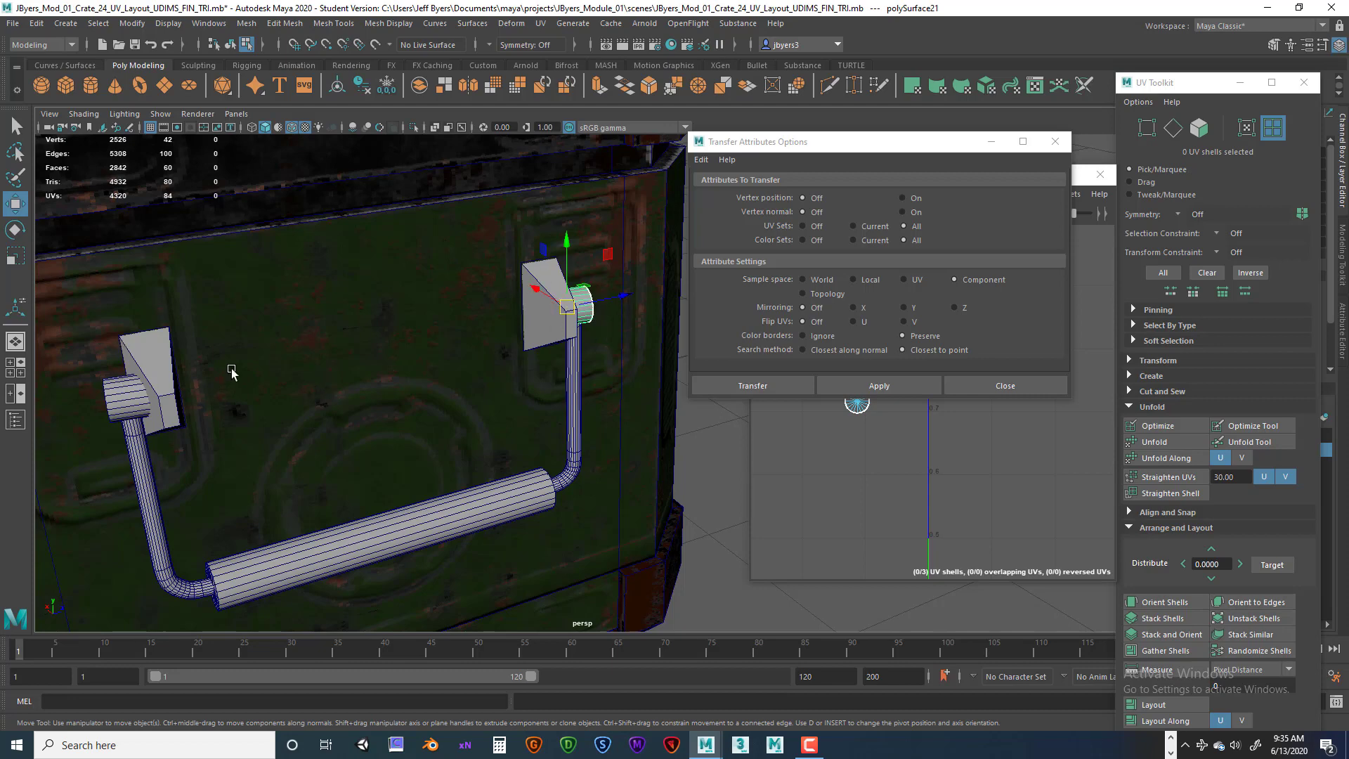
shift+click(117, 406)
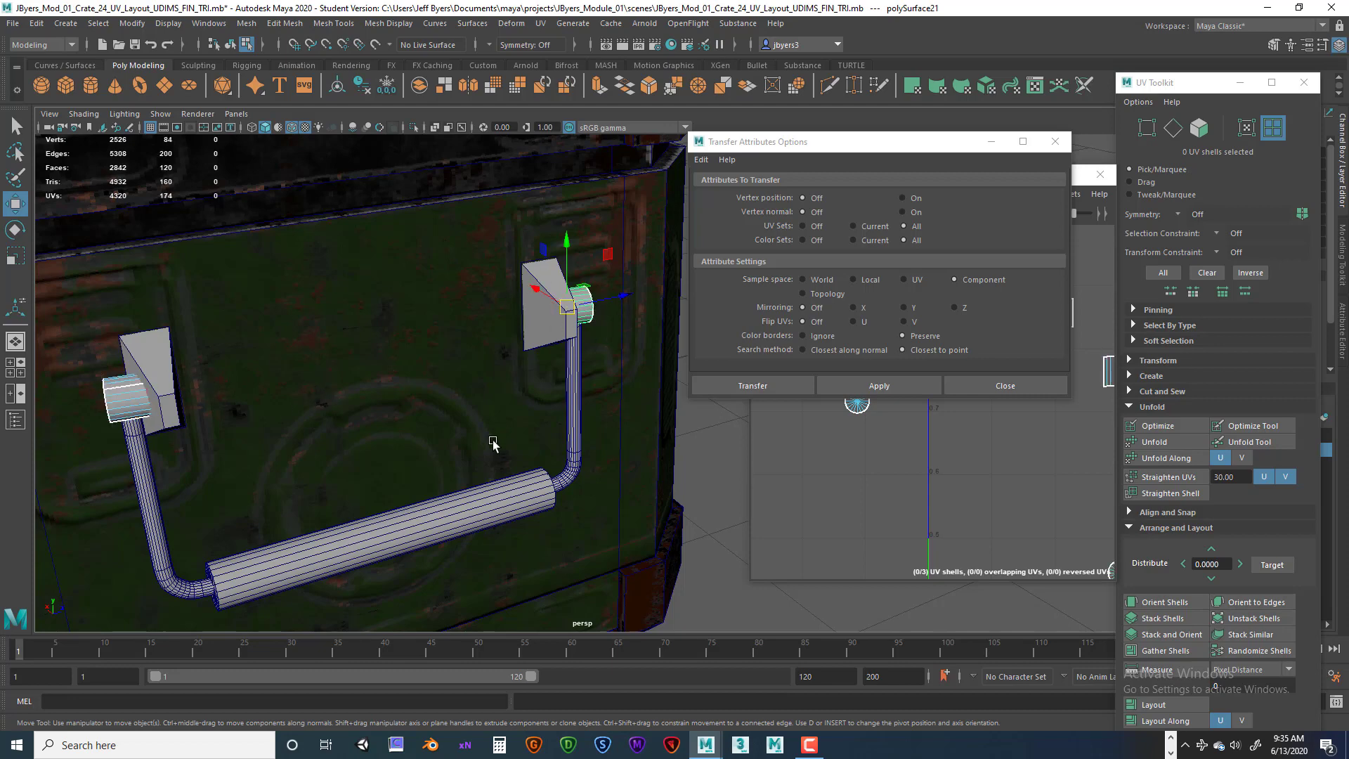
click(230, 44)
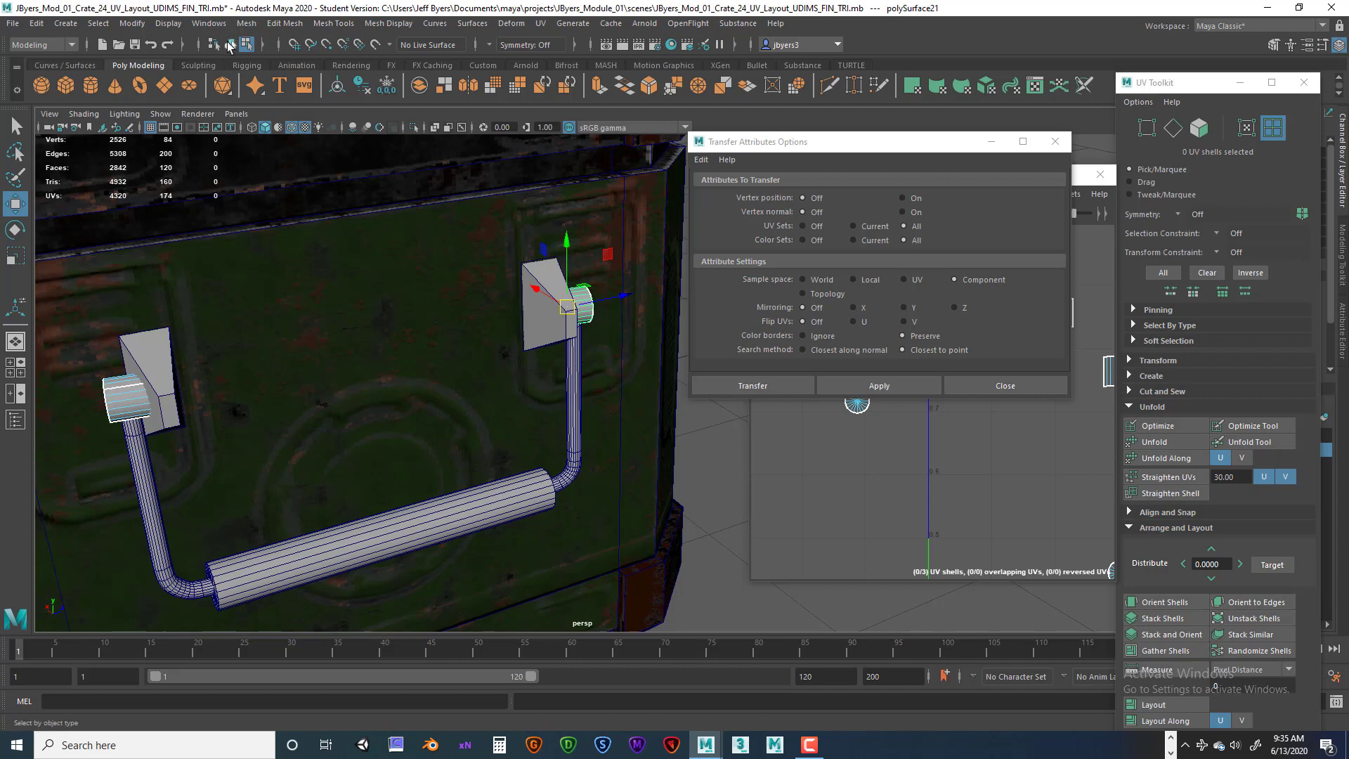
click(127, 404)
click(581, 306)
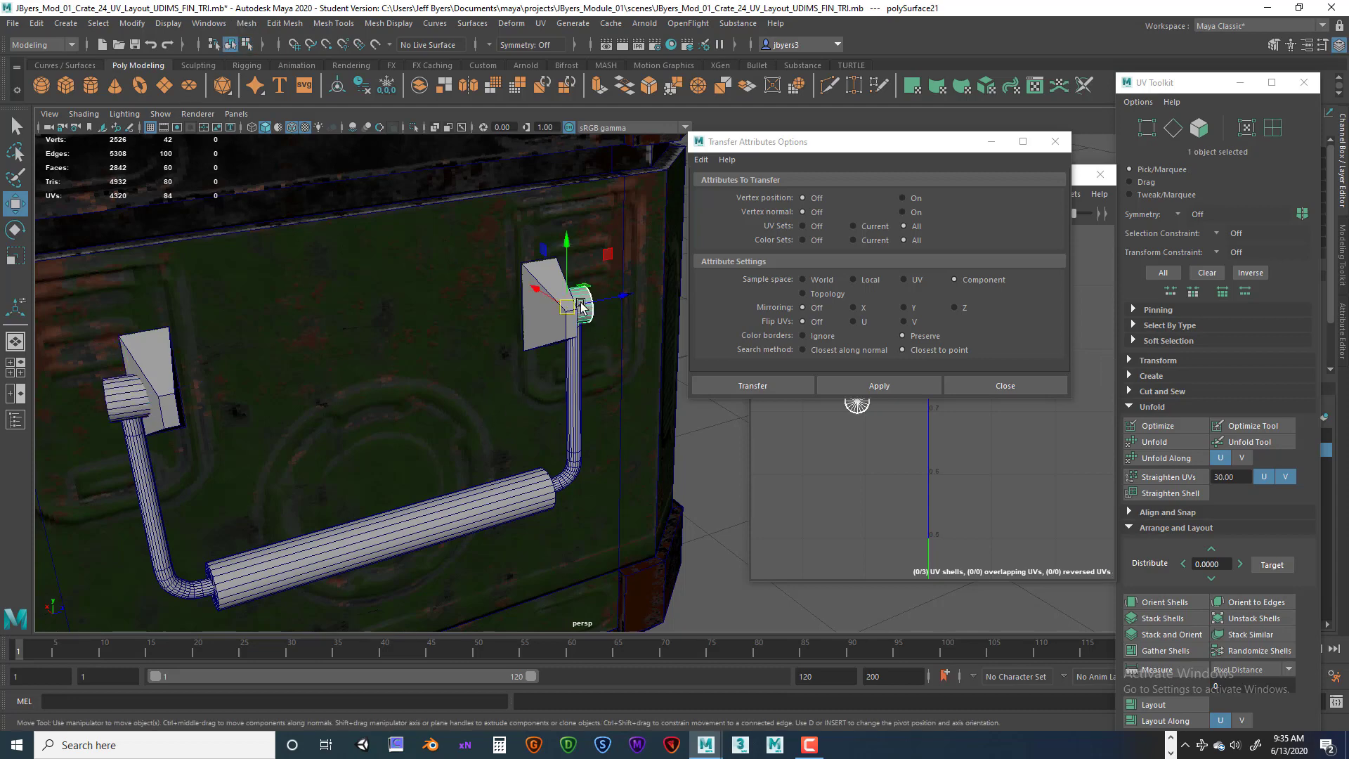
key(q)
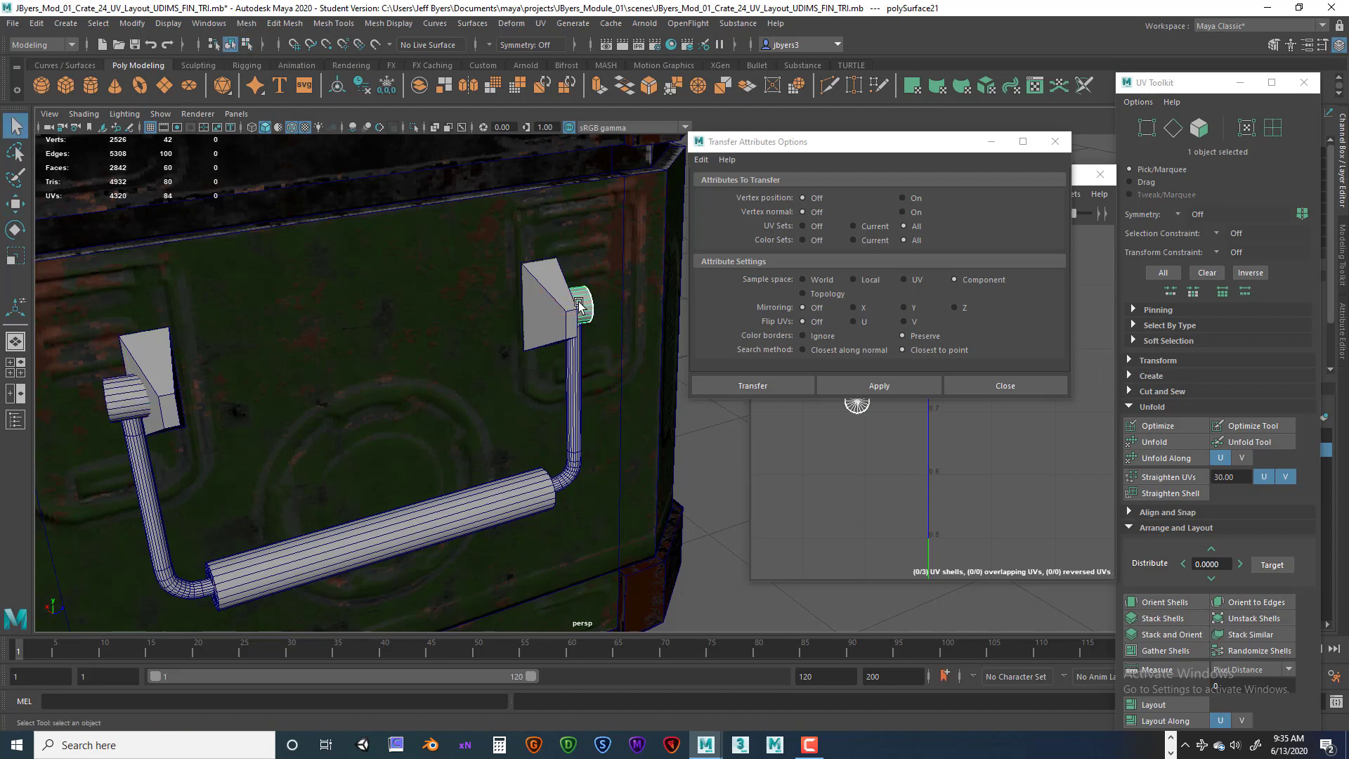
shift+click(122, 397)
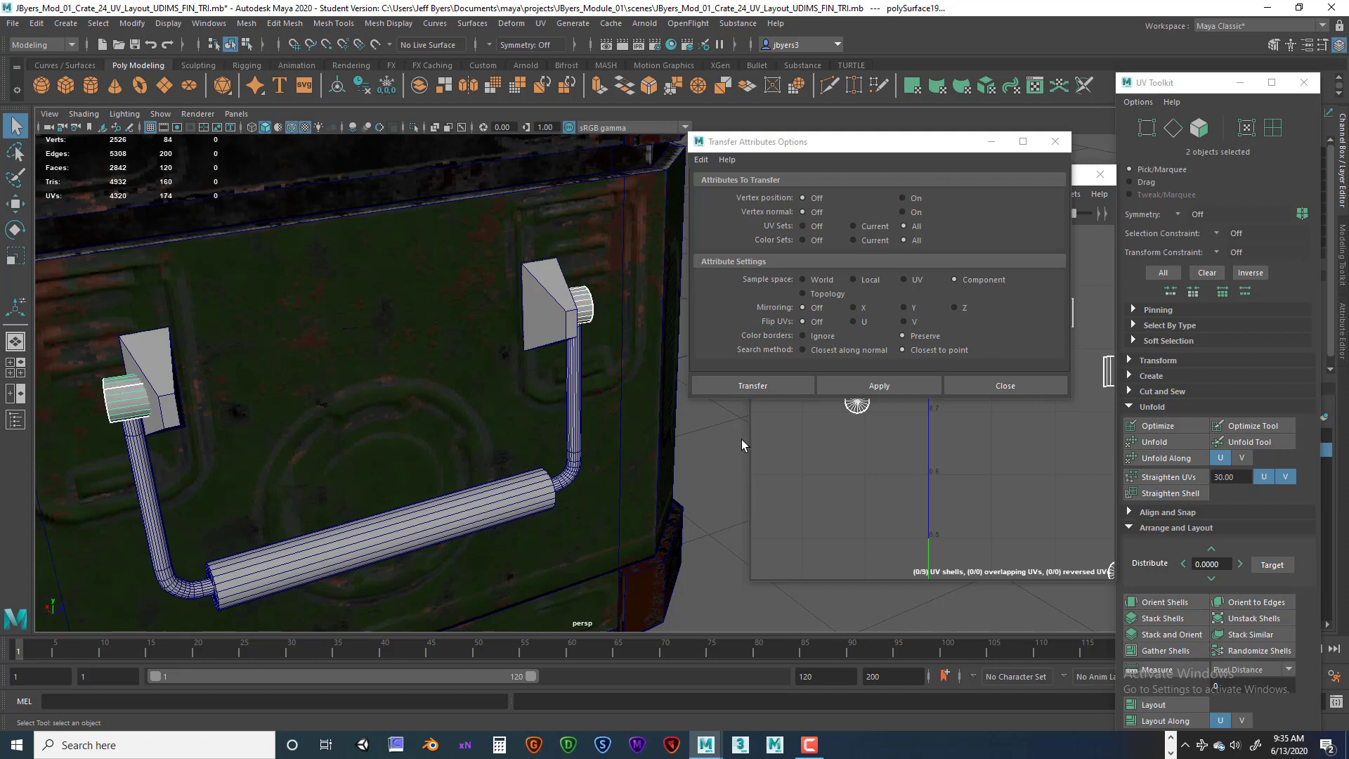
click(777, 385)
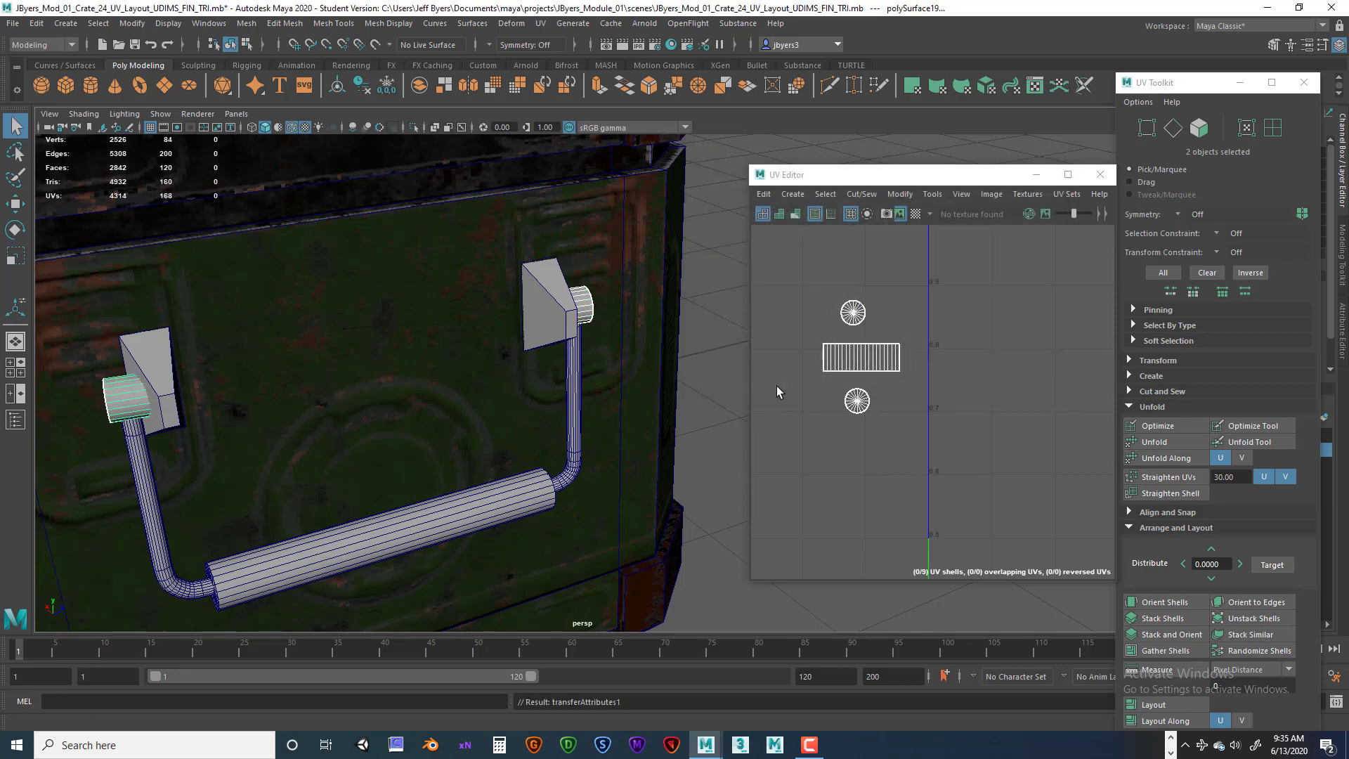
Select each end cap in turn to compare their UV layouts.
drag(960, 185, 890, 186)
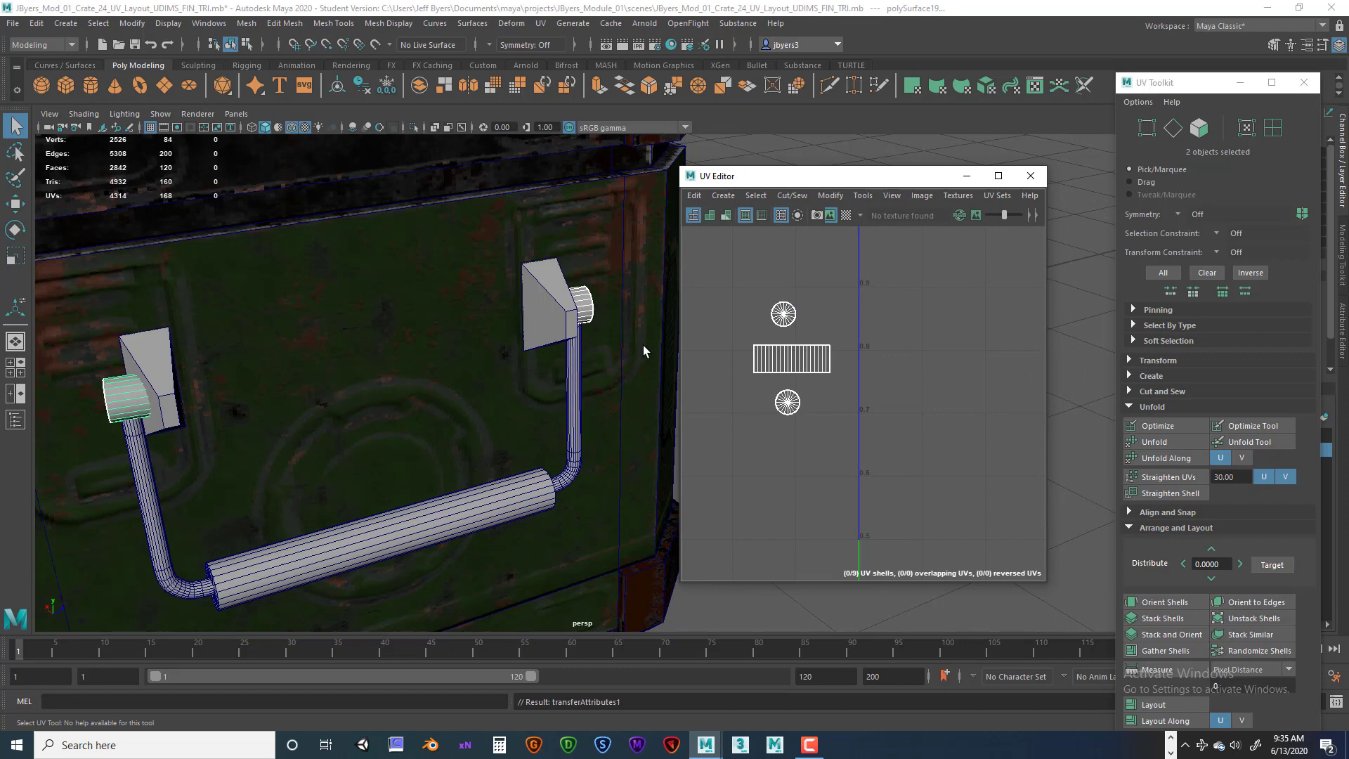
click(587, 307)
scroll(906, 403, down, 3)
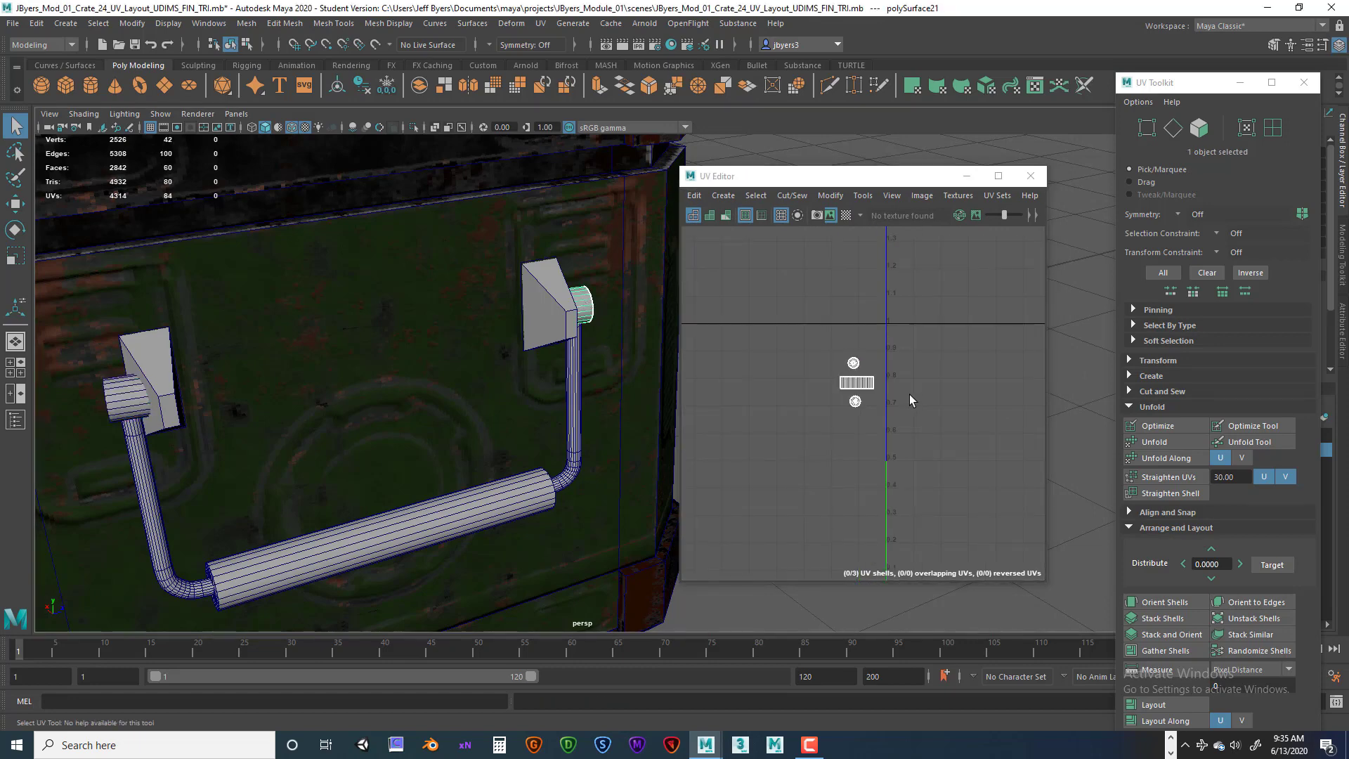
alt+middle_drag(909, 396, 897, 398)
click(121, 397)
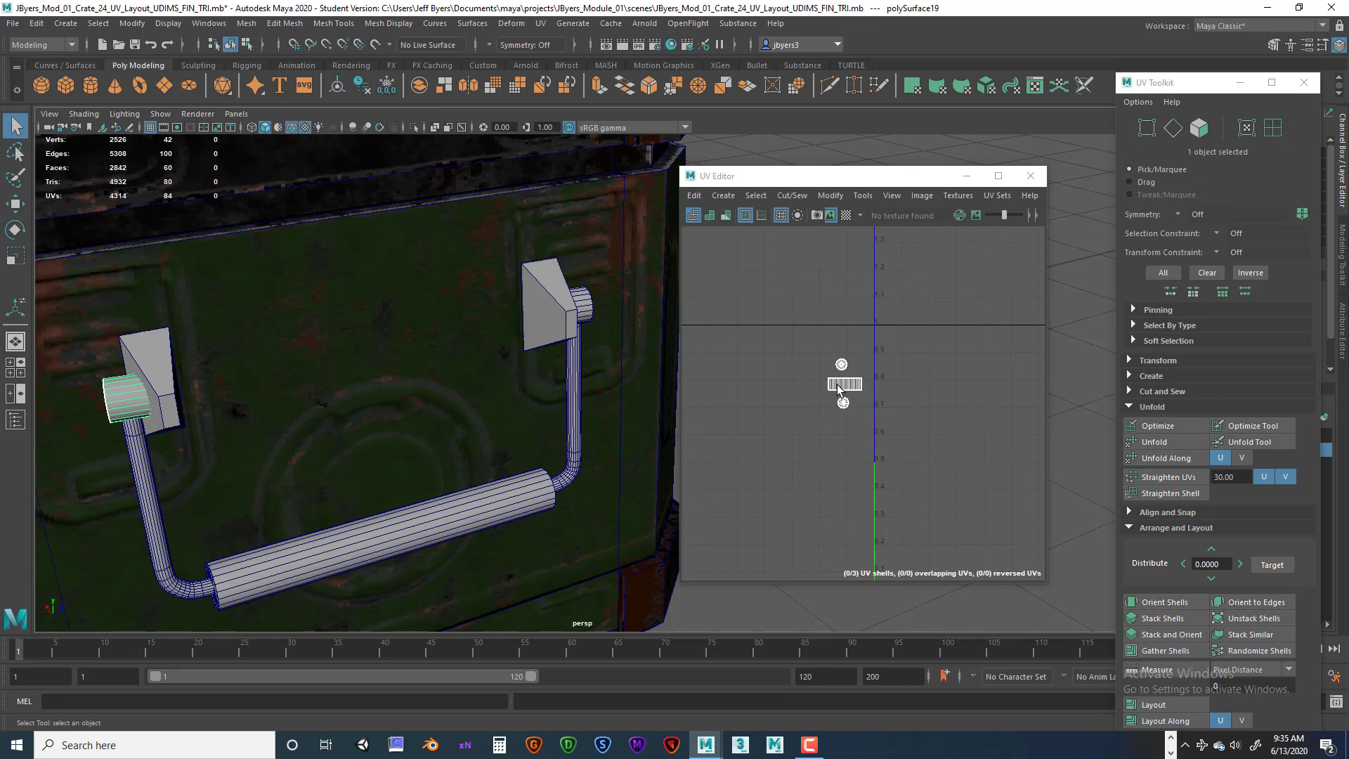
right_drag(838, 388, 739, 369)
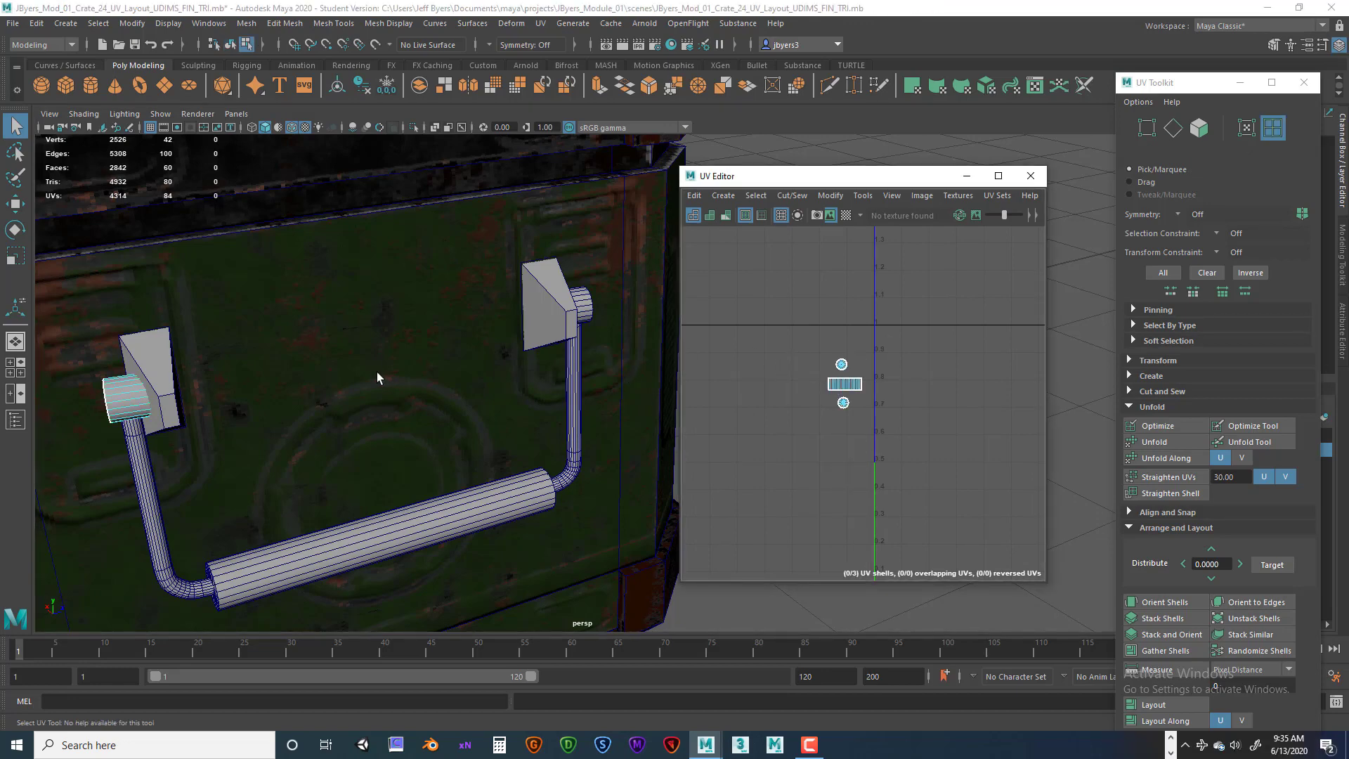
Select both end caps and run Layout on their UV shells.
shift+click(589, 308)
key(F8)
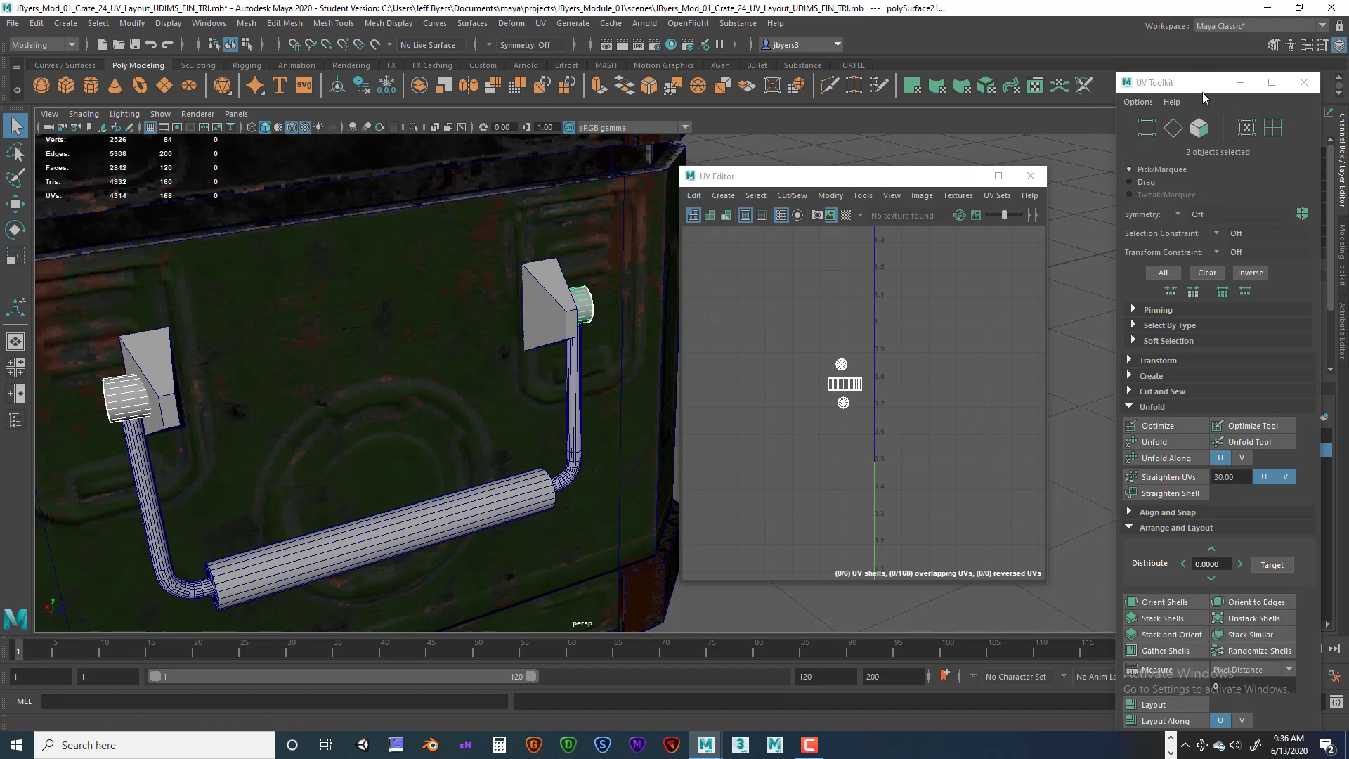
drag(1193, 94, 1083, 46)
click(1038, 658)
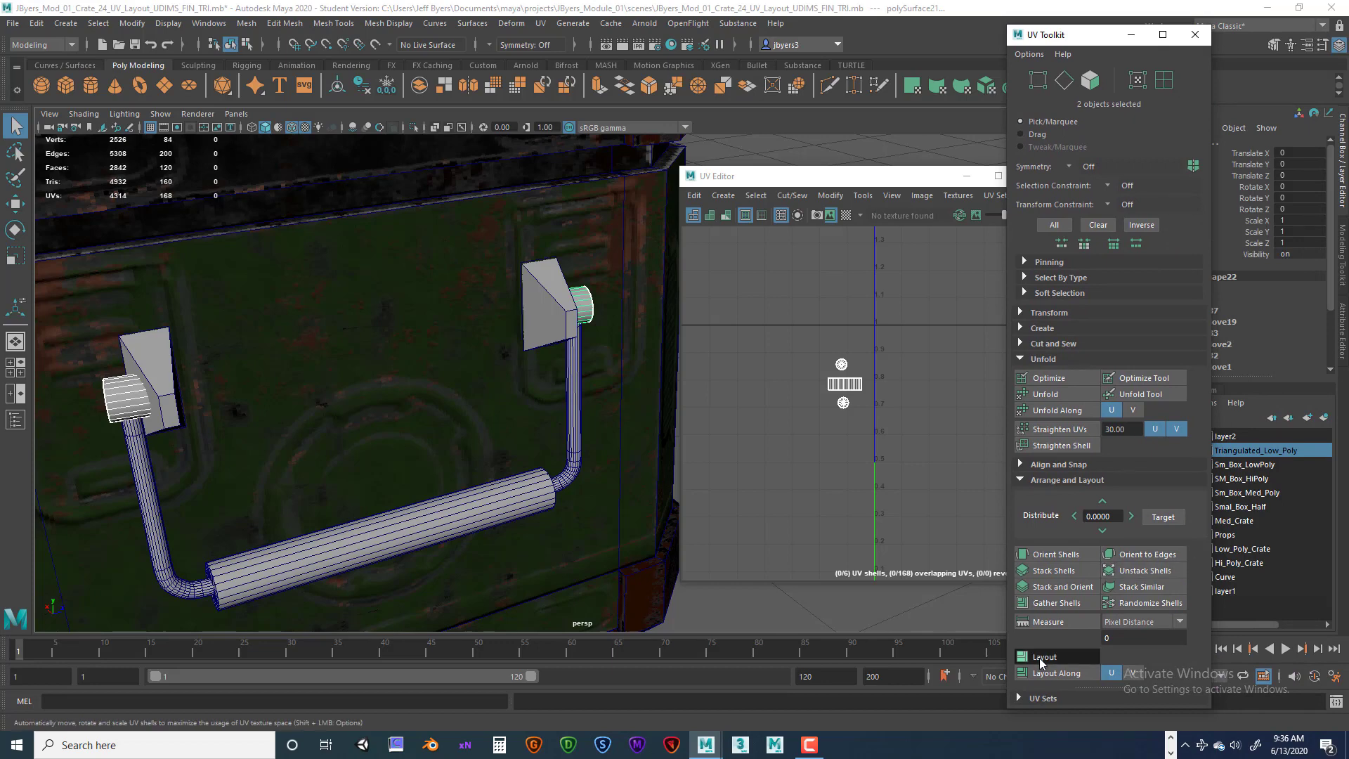
drag(861, 174, 657, 157)
scroll(867, 368, down, 10)
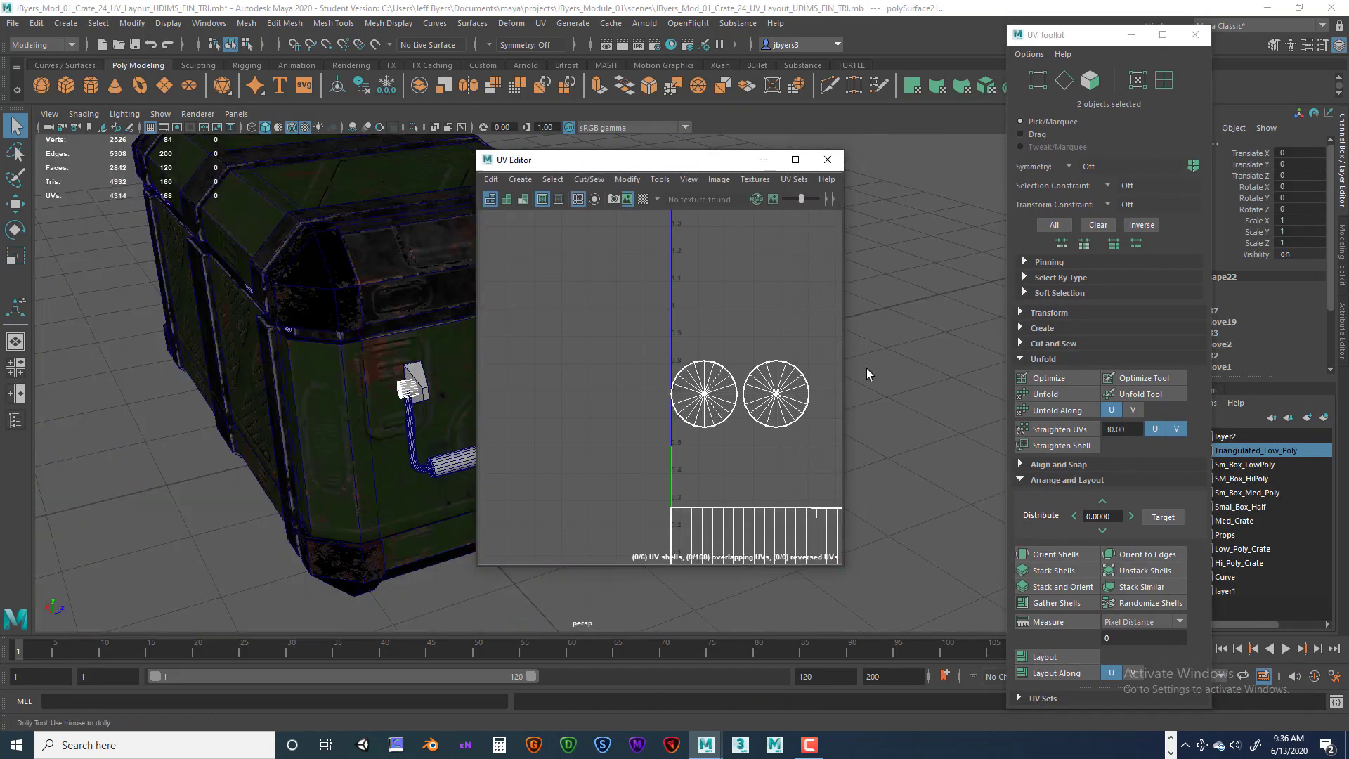
Select the handle's UV shells in shell mode and move them left within the UV space.
scroll(807, 398, down, 4)
scroll(811, 406, down, 4)
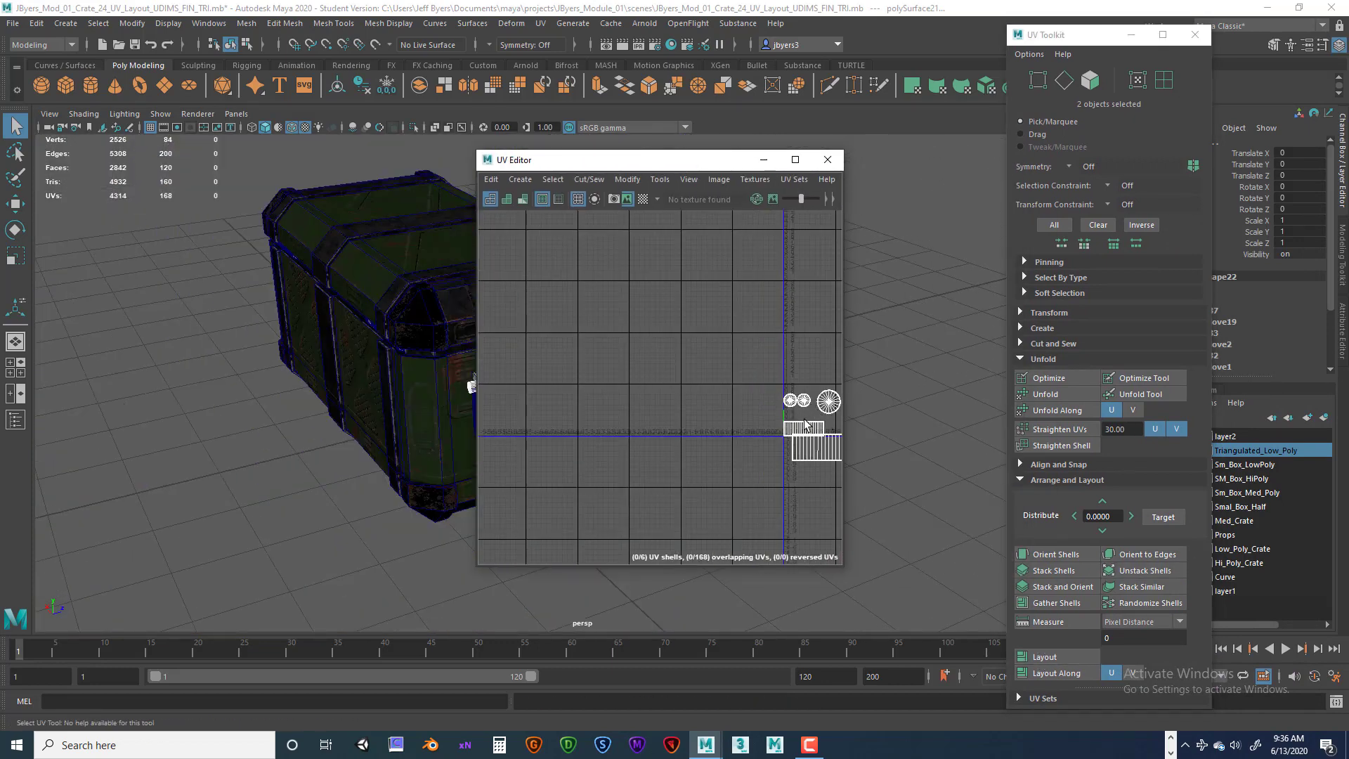
drag(706, 159, 819, 171)
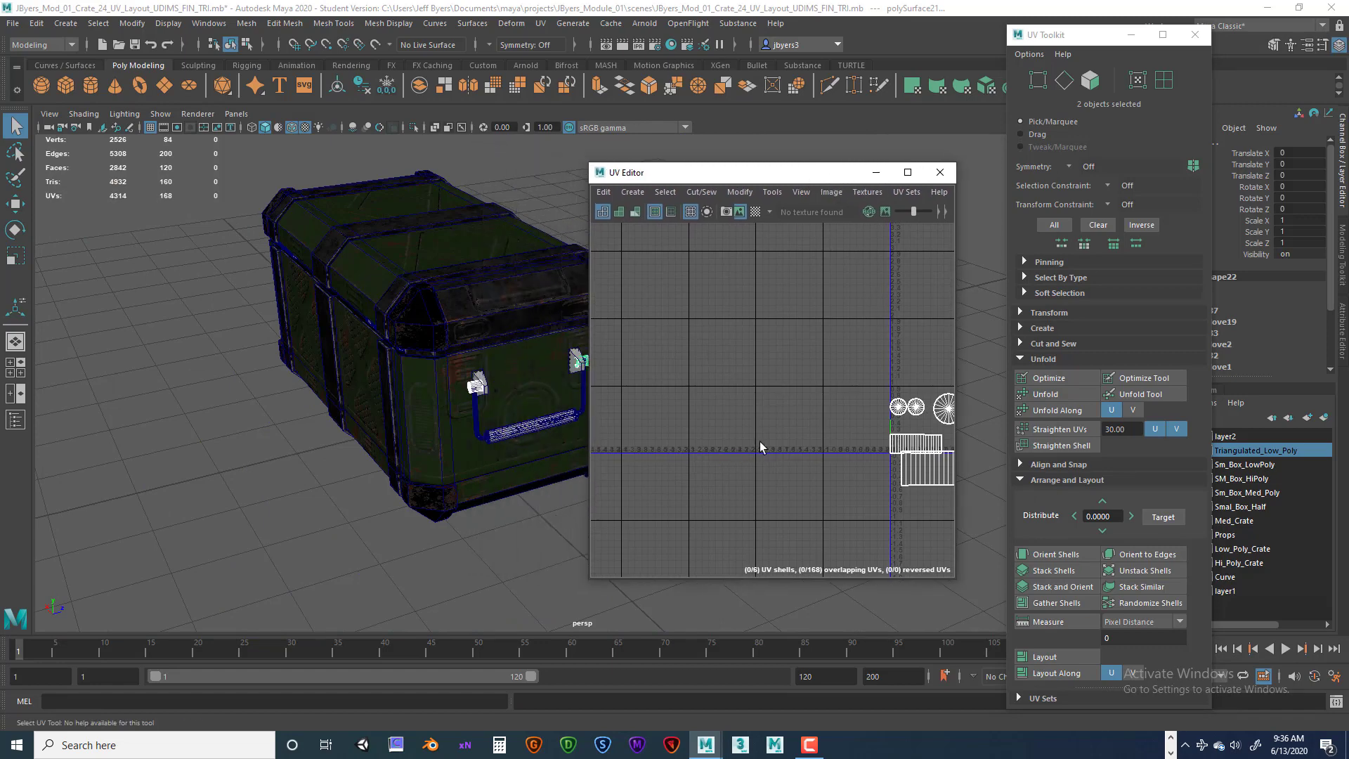
scroll(762, 443, down, 1)
alt+middle_drag(885, 505, 806, 503)
scroll(821, 454, up, 3)
scroll(810, 500, up, 2)
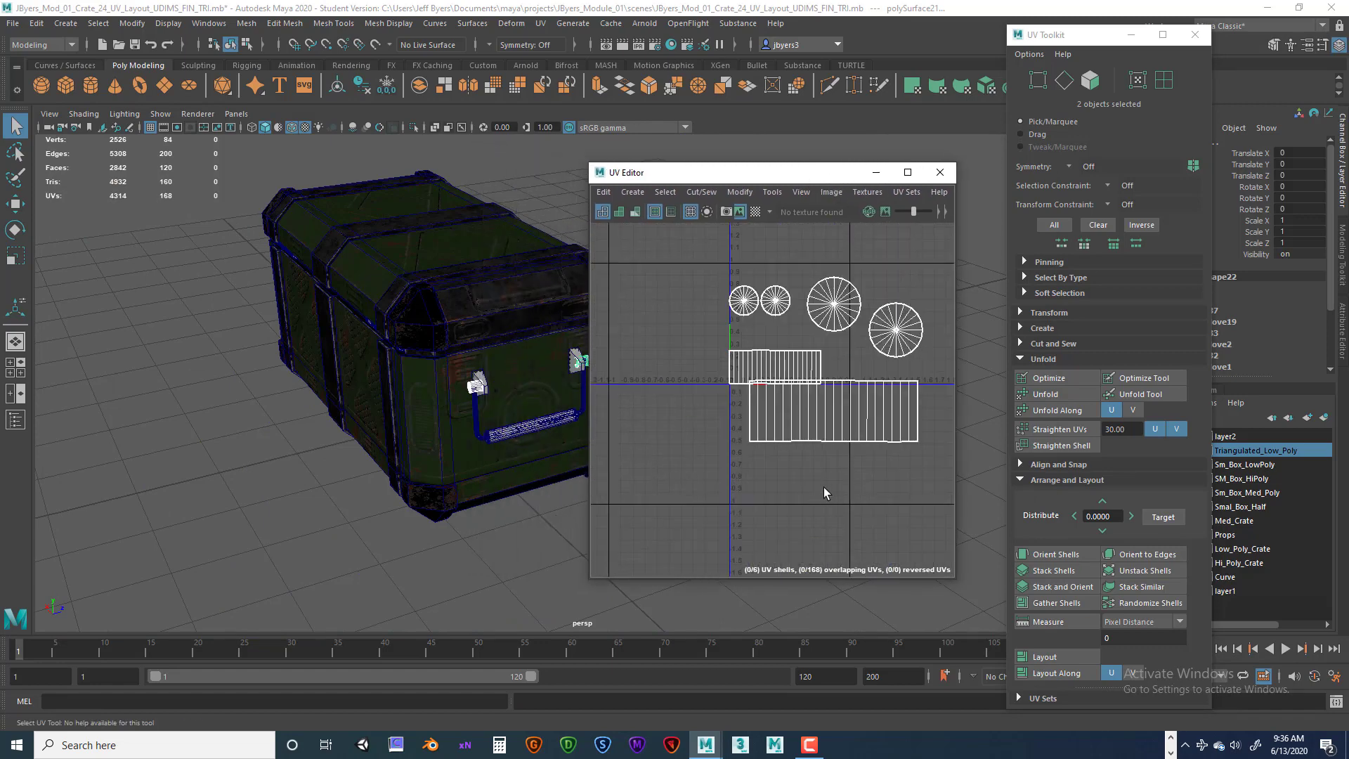
scroll(836, 506, down, 3)
right_click(829, 407)
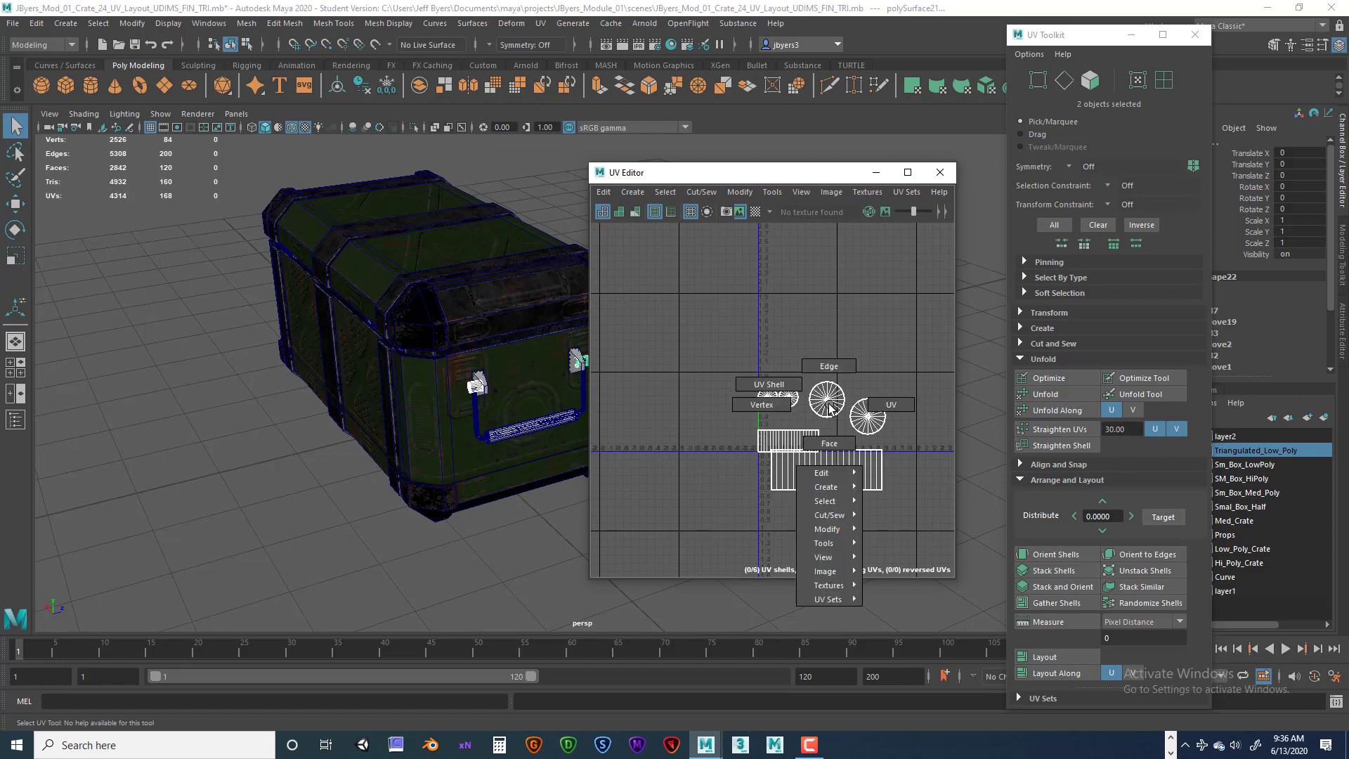
click(777, 385)
click(824, 395)
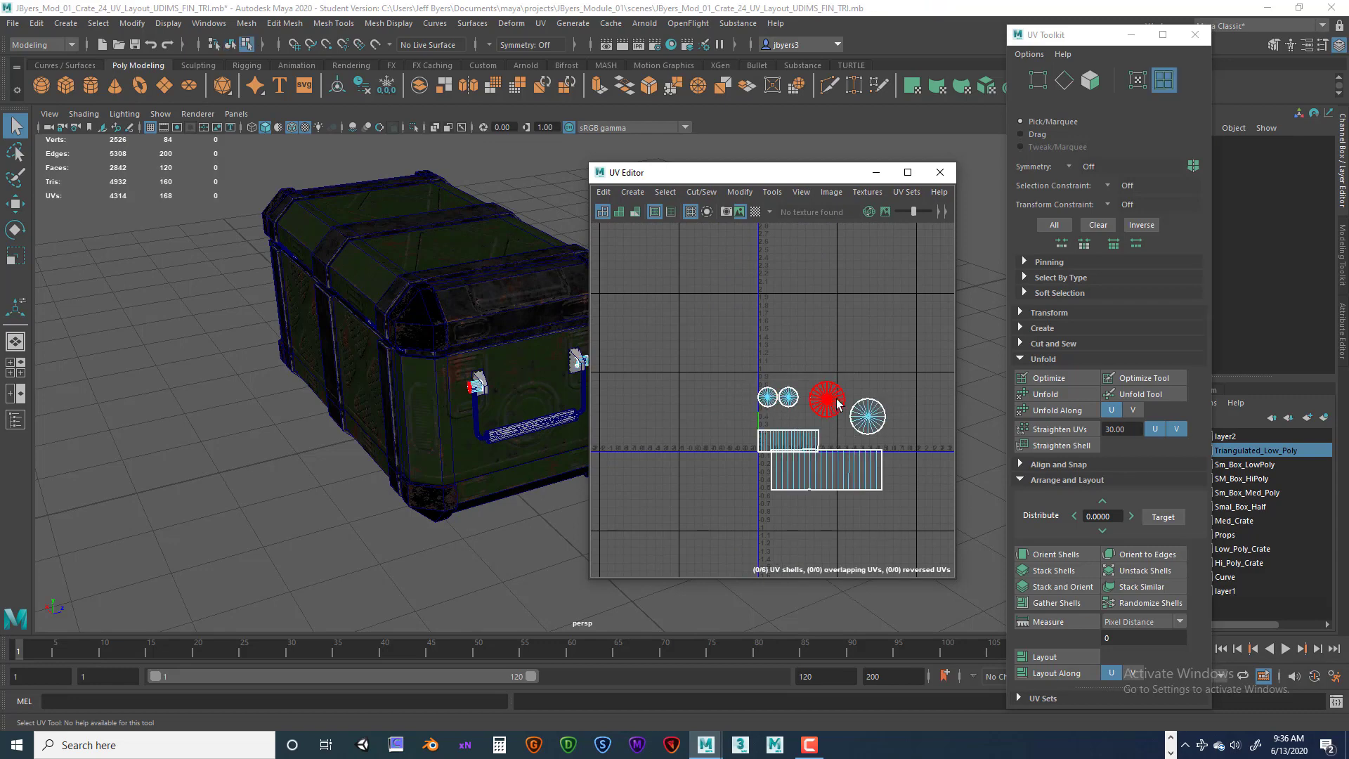
click(866, 419)
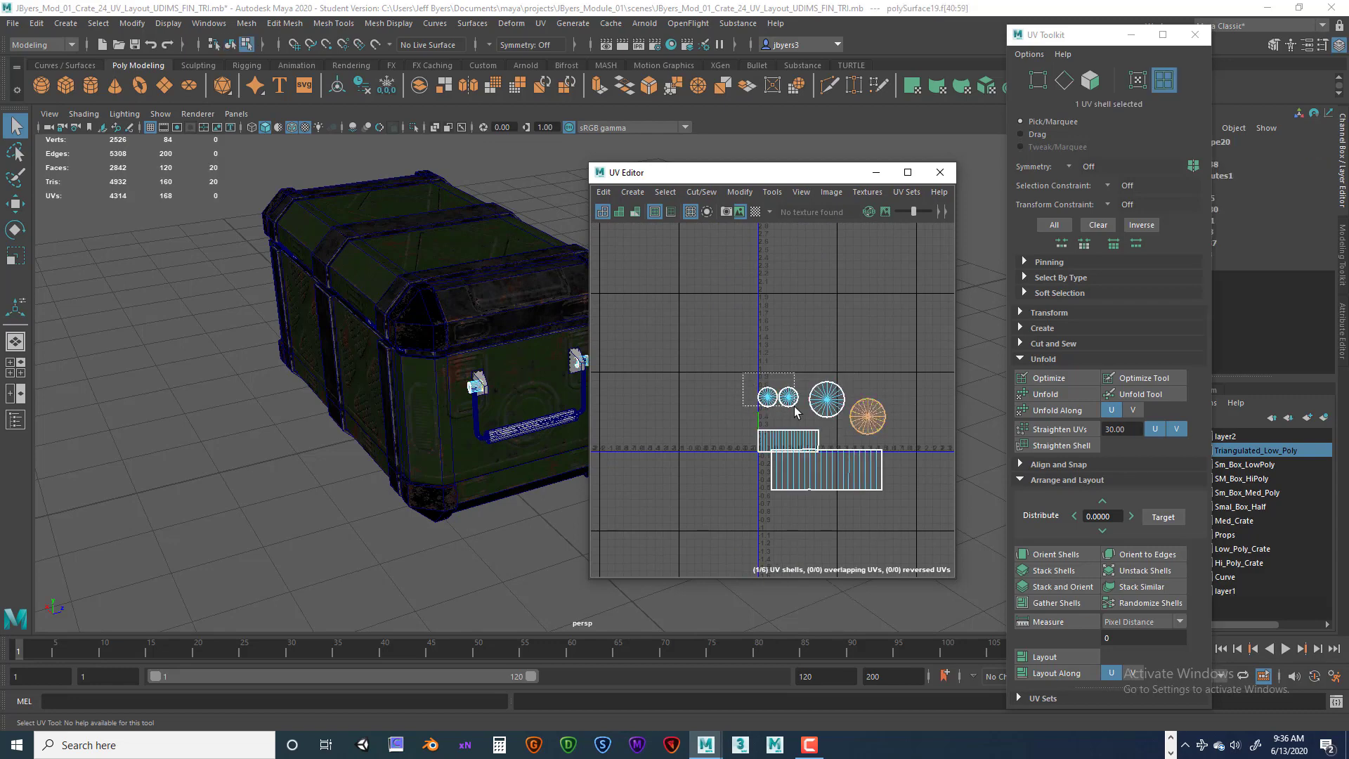
drag(796, 411, 633, 336)
key(w)
click(822, 466)
drag(820, 465, 690, 464)
Select the handle bar and stitch its two UV shells together along the chosen edge.
alt+drag(486, 475, 422, 468)
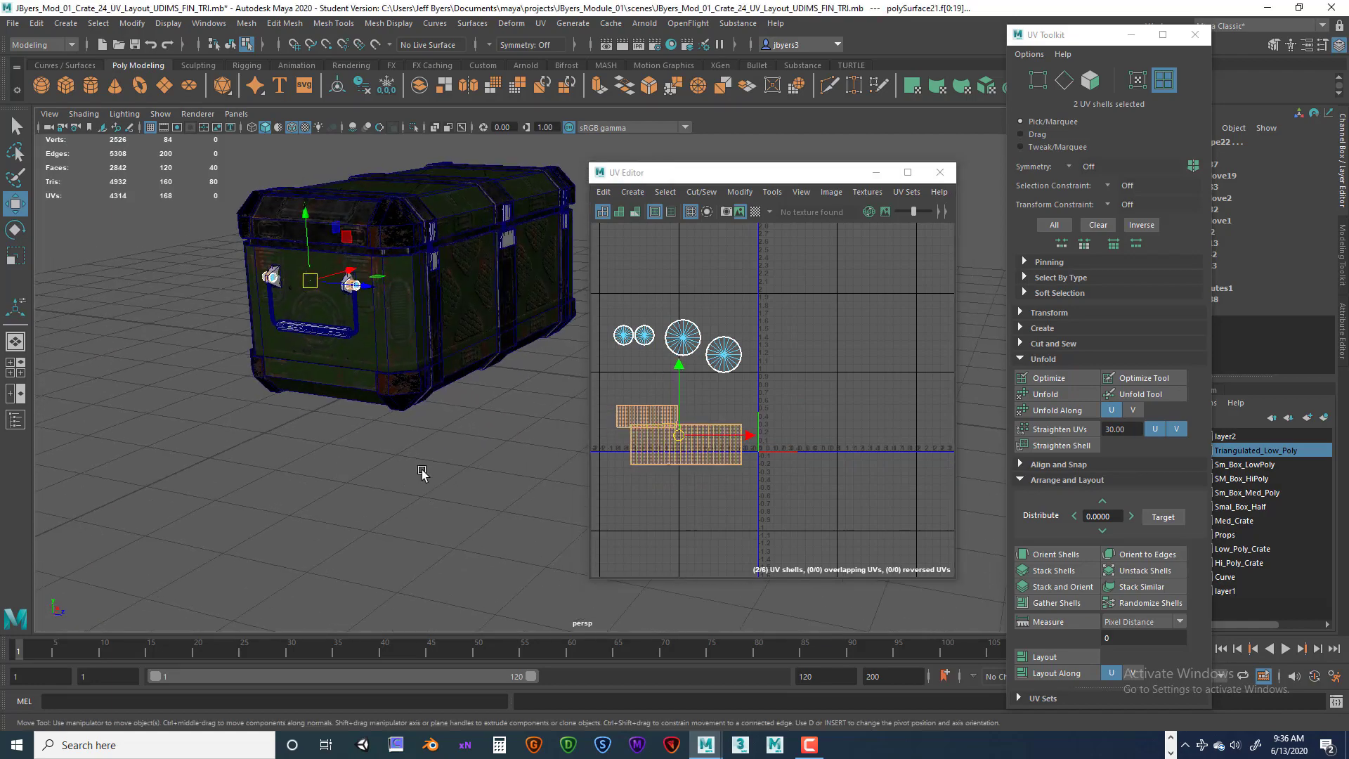
alt+middle_drag(448, 429, 425, 503)
alt+right_drag(426, 503, 552, 520)
alt+drag(552, 523, 371, 469)
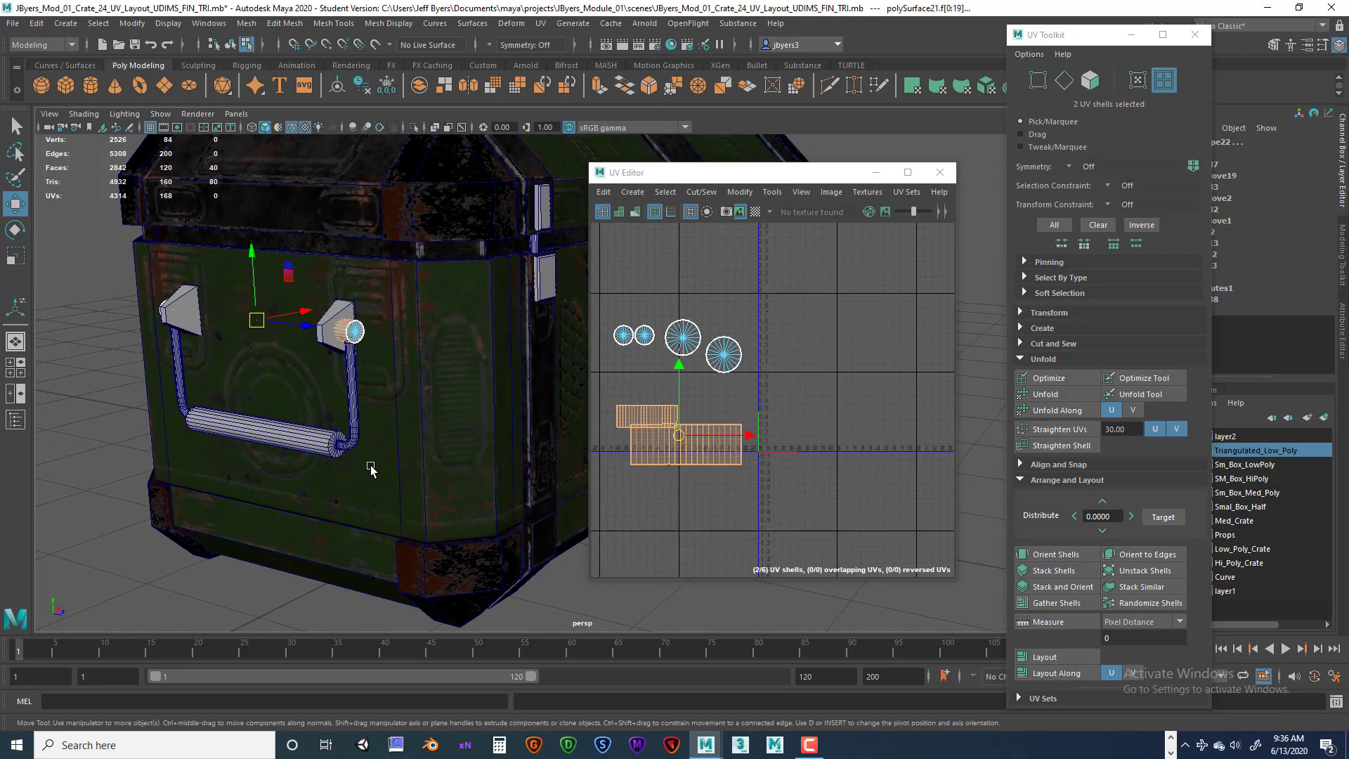
right_click(298, 444)
click(281, 445)
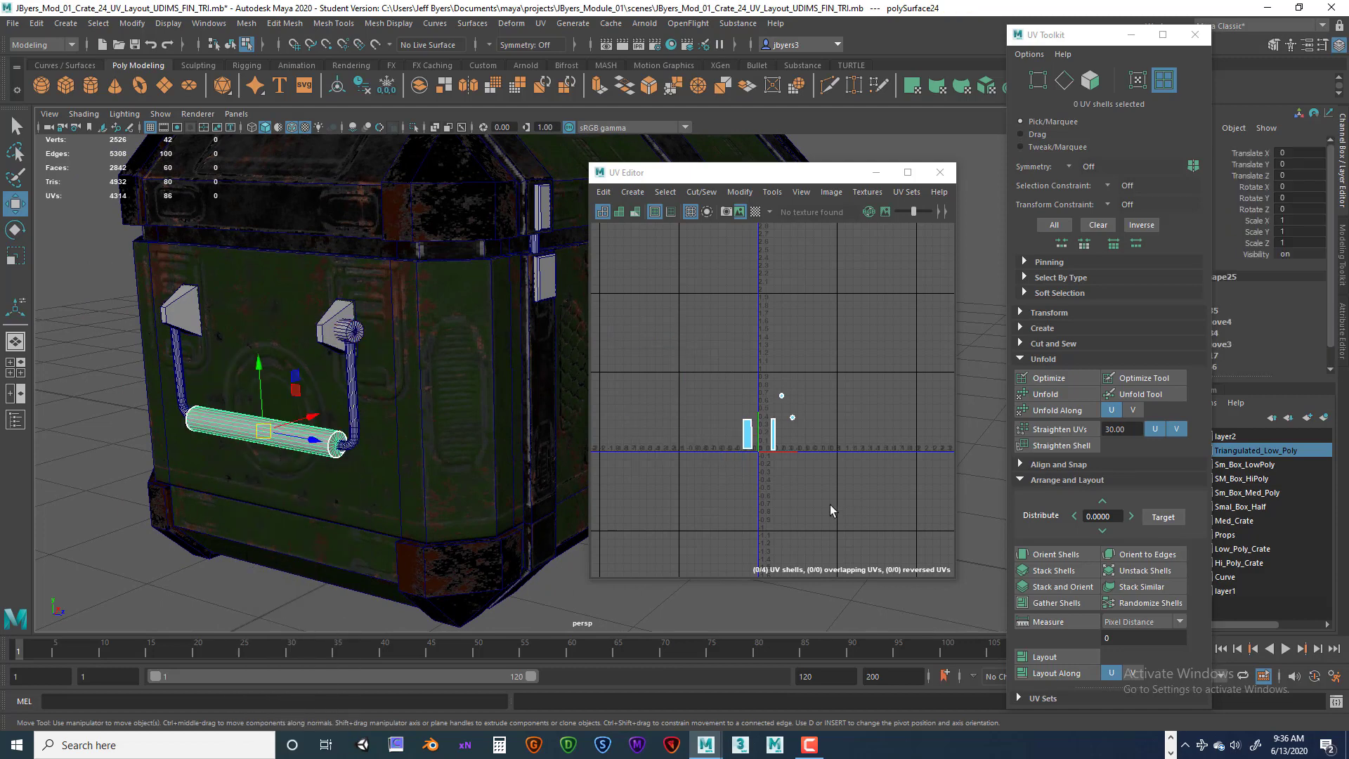
scroll(784, 490, up, 6)
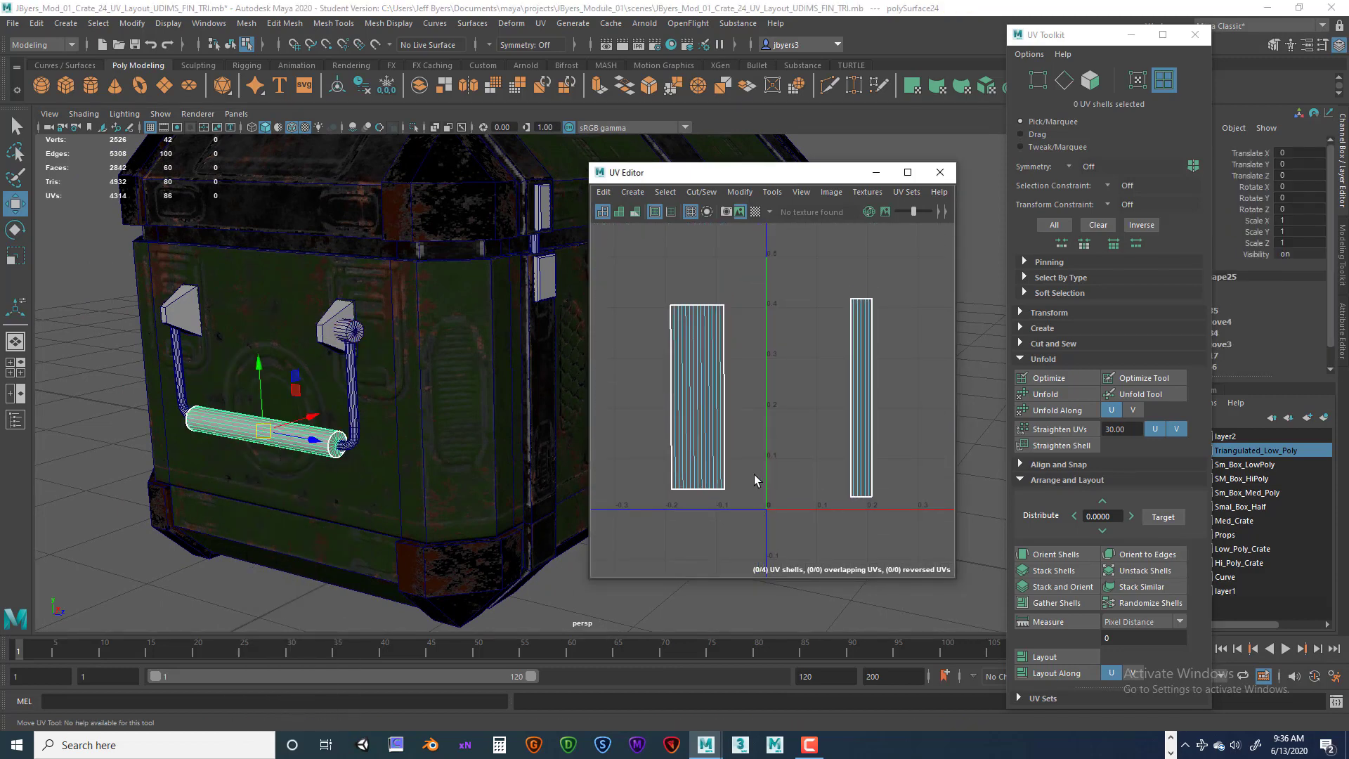
right_drag(722, 387, 734, 344)
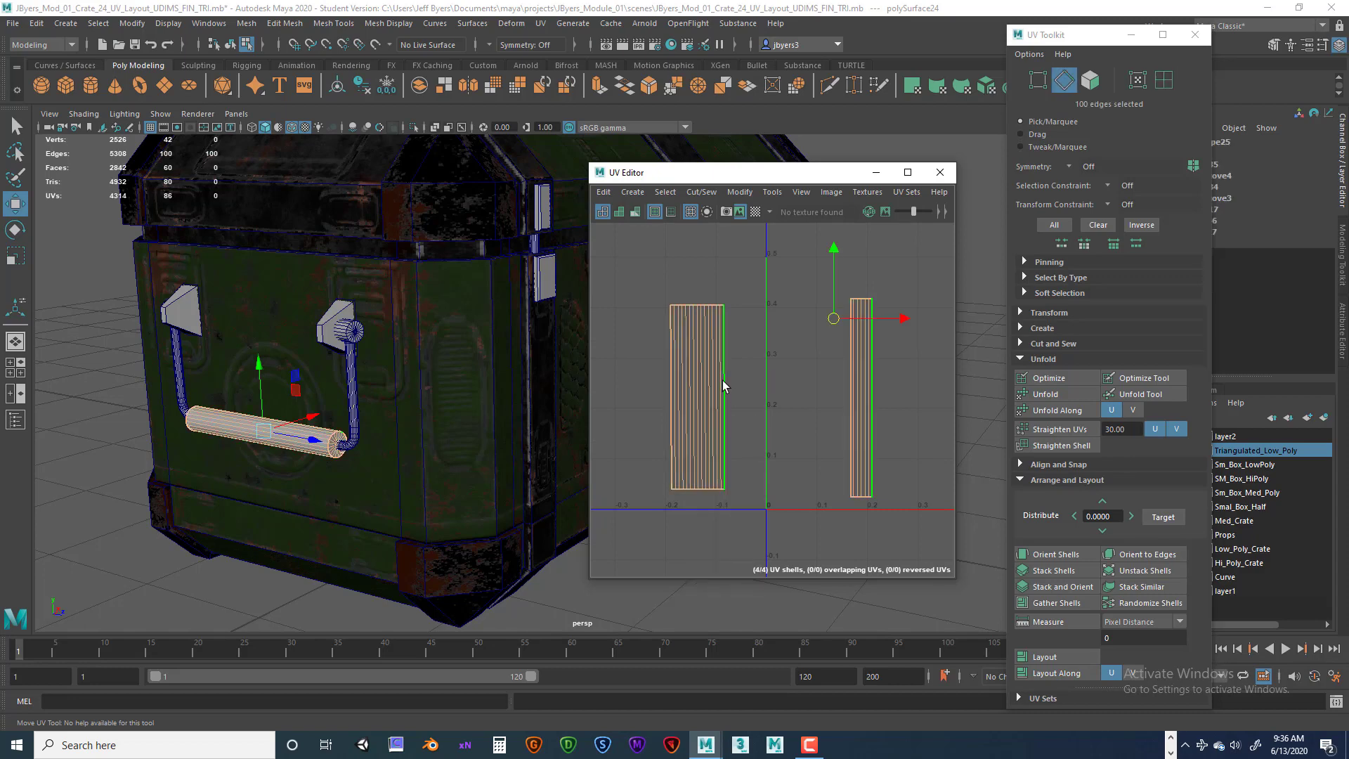
click(701, 192)
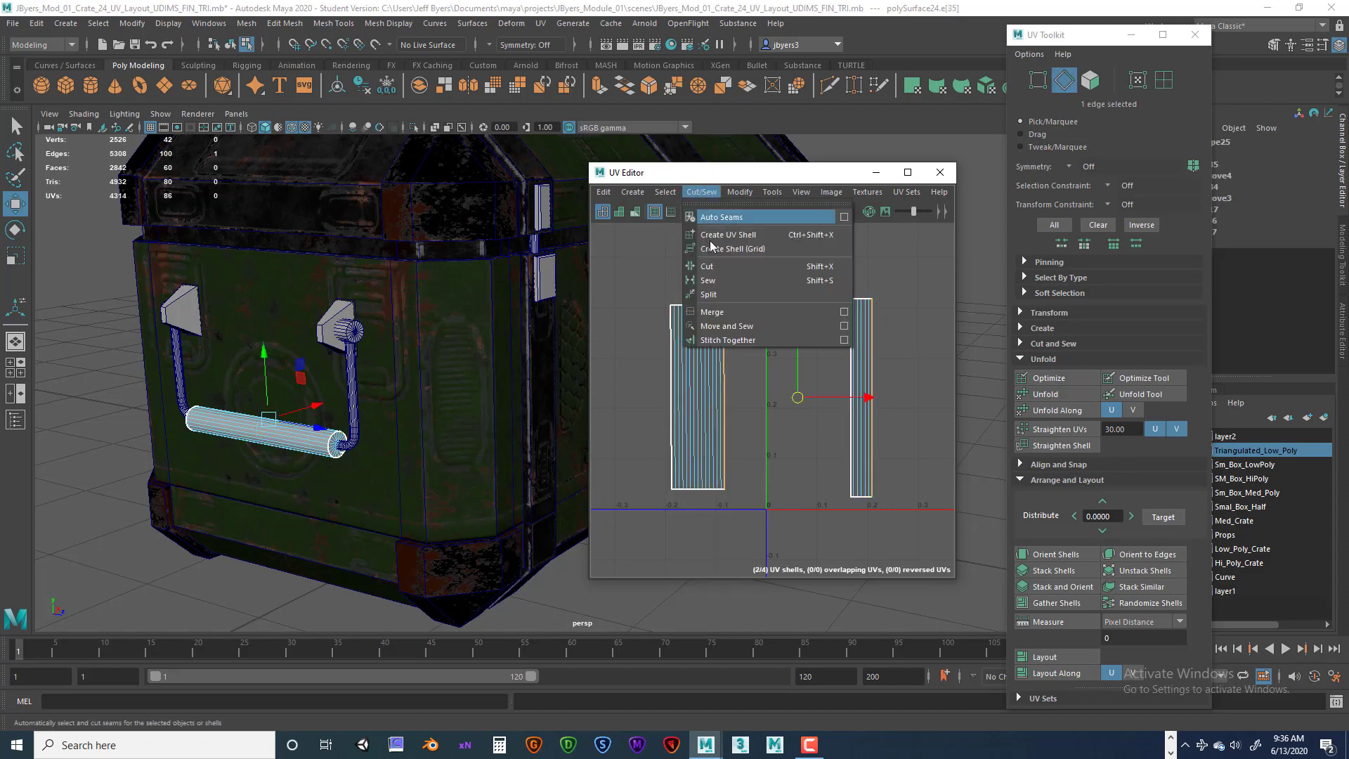
click(714, 340)
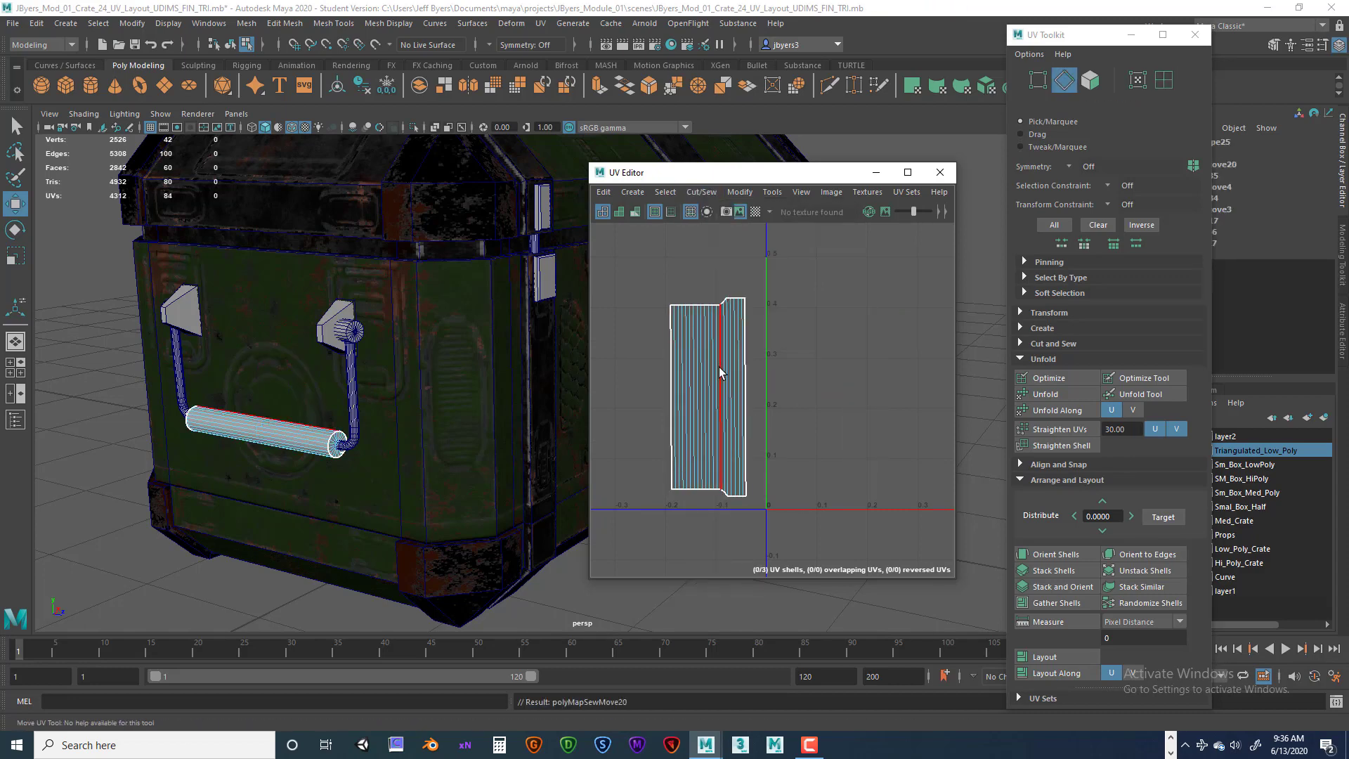
Unfold the stitched handle bar shell and reposition the move pivot to the shell's bottom edge.
right_drag(721, 372, 663, 348)
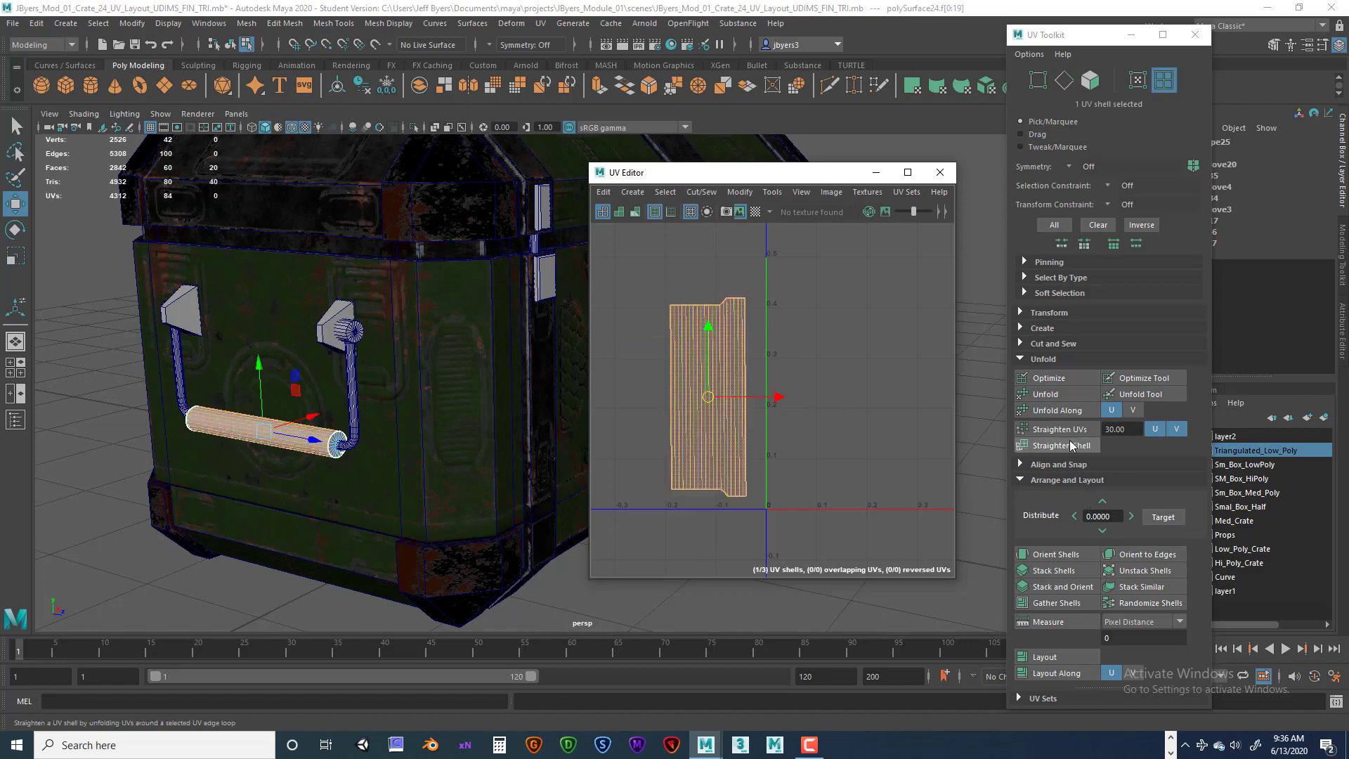
click(1045, 394)
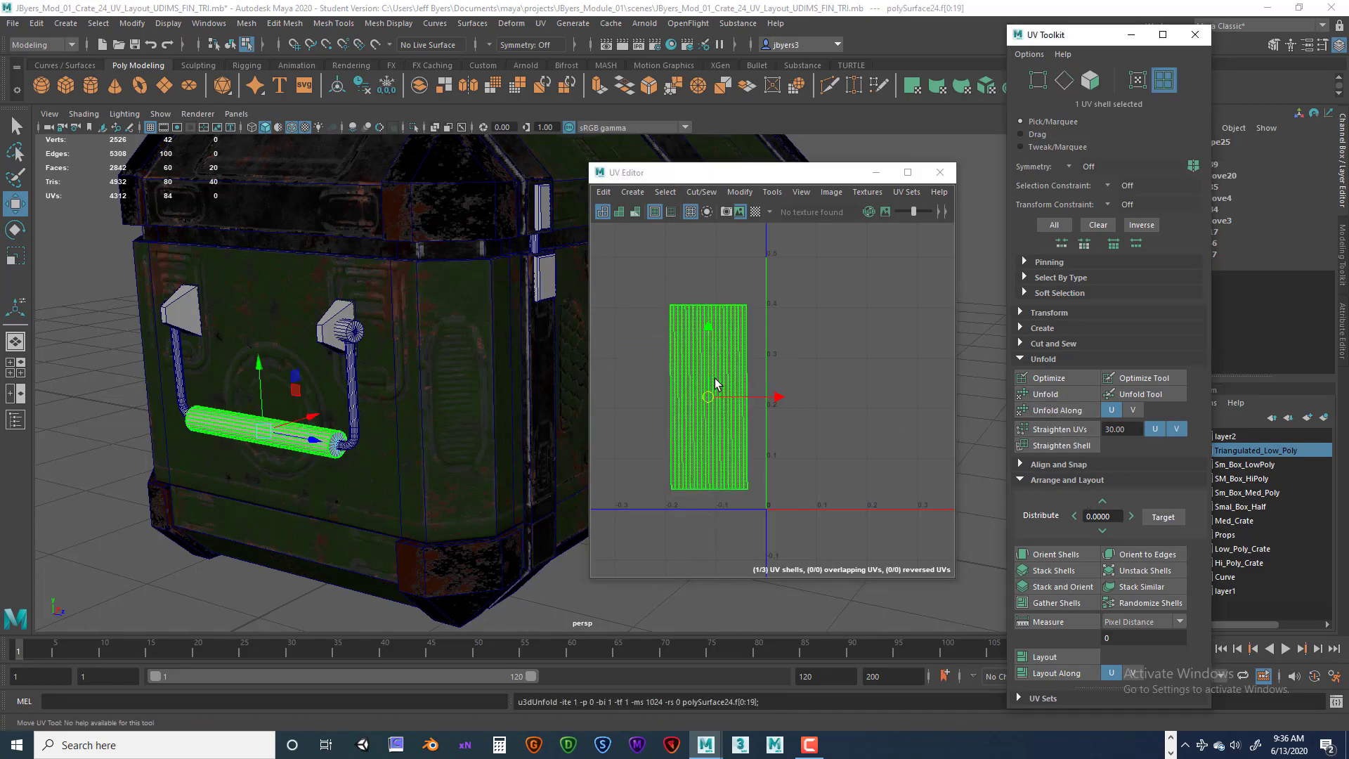
scroll(715, 379, down, 1)
alt+middle_drag(824, 351, 744, 335)
scroll(832, 362, down, 3)
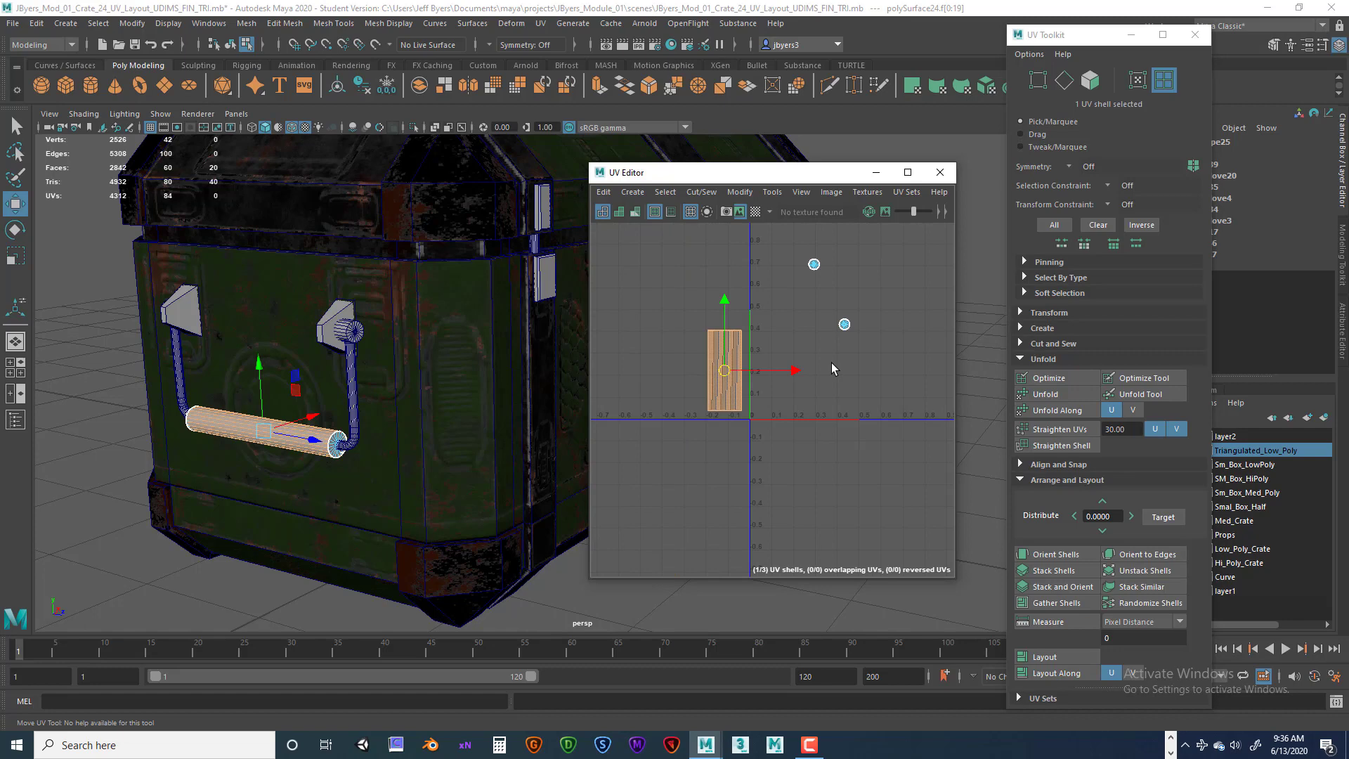
drag(815, 267, 862, 336)
click(814, 264)
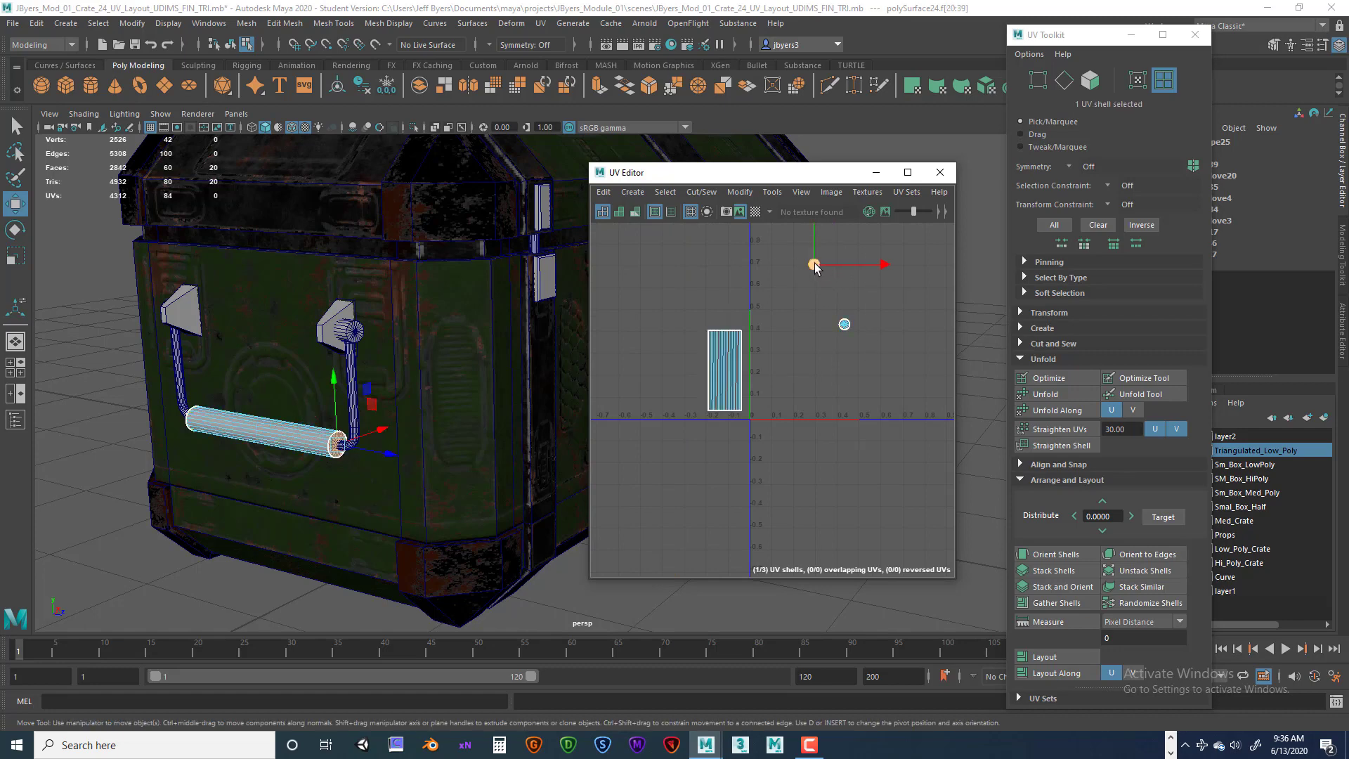
drag(813, 264, 724, 315)
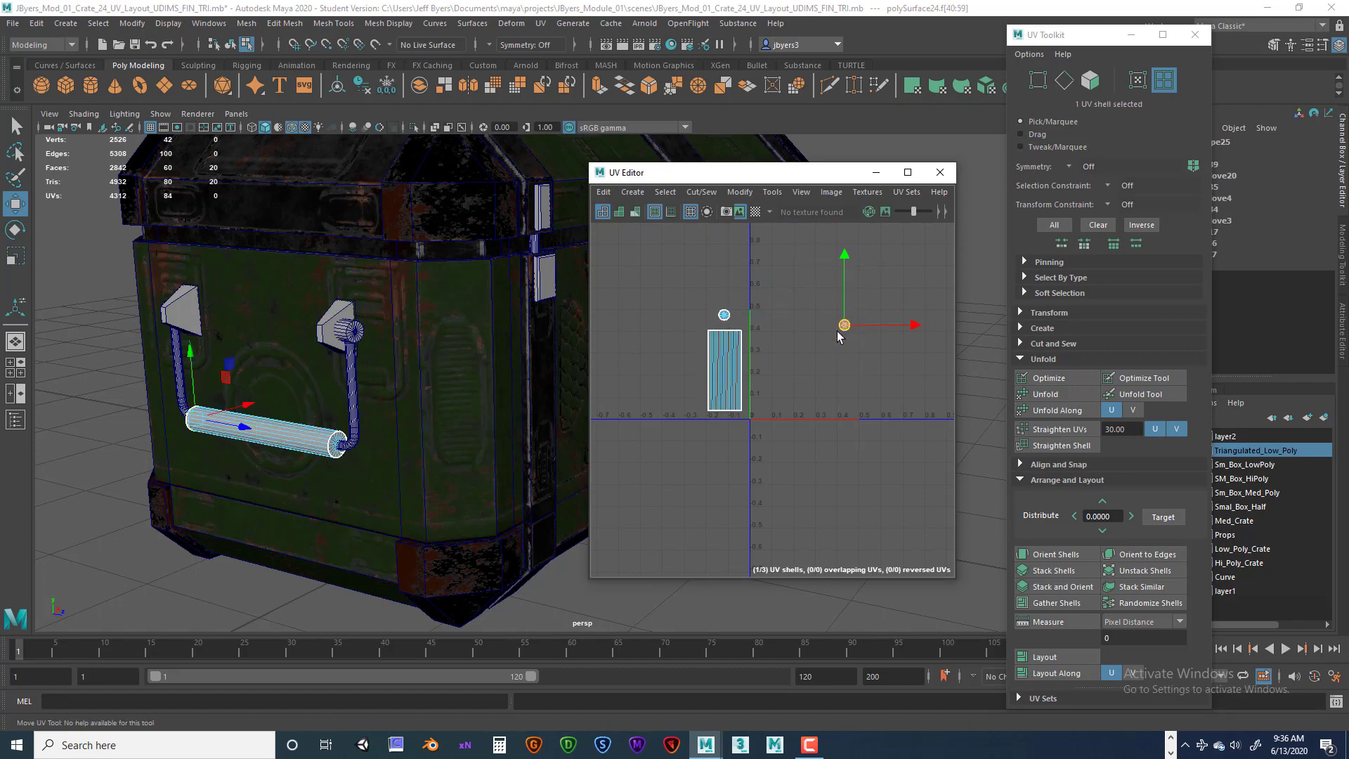
click(722, 406)
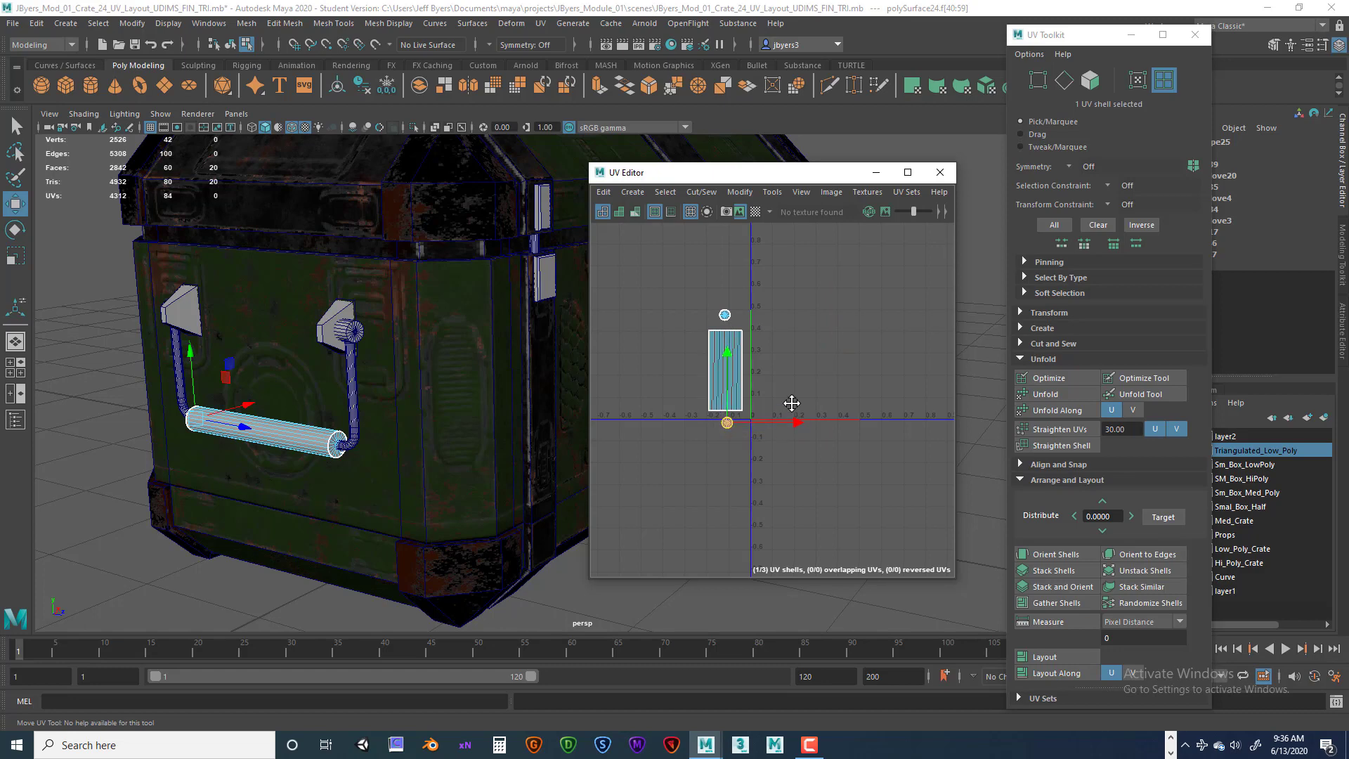
alt+middle_drag(792, 404, 851, 418)
Select the unwrapped handle bar plus the matching bar on the opposite handle and transfer the UVs between them.
drag(807, 172, 1074, 203)
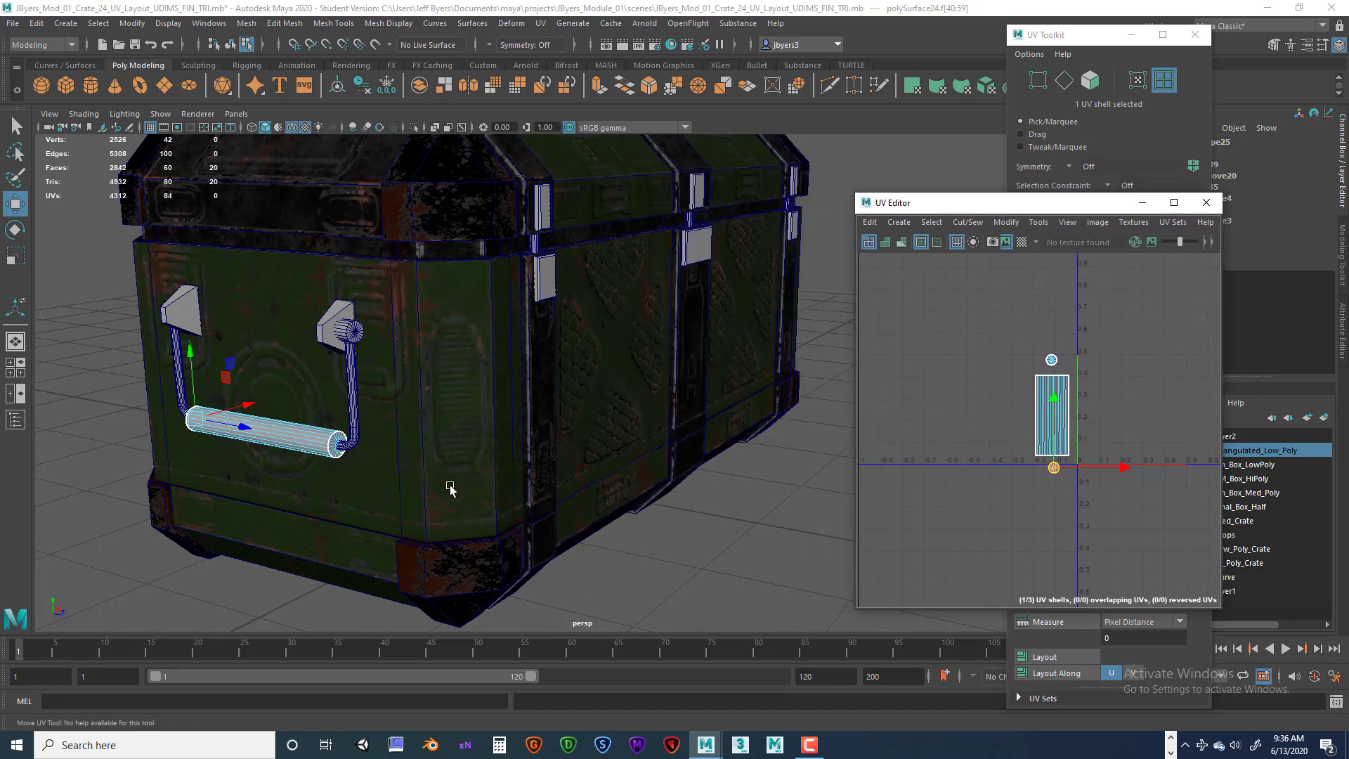
right_click(302, 435)
click(302, 443)
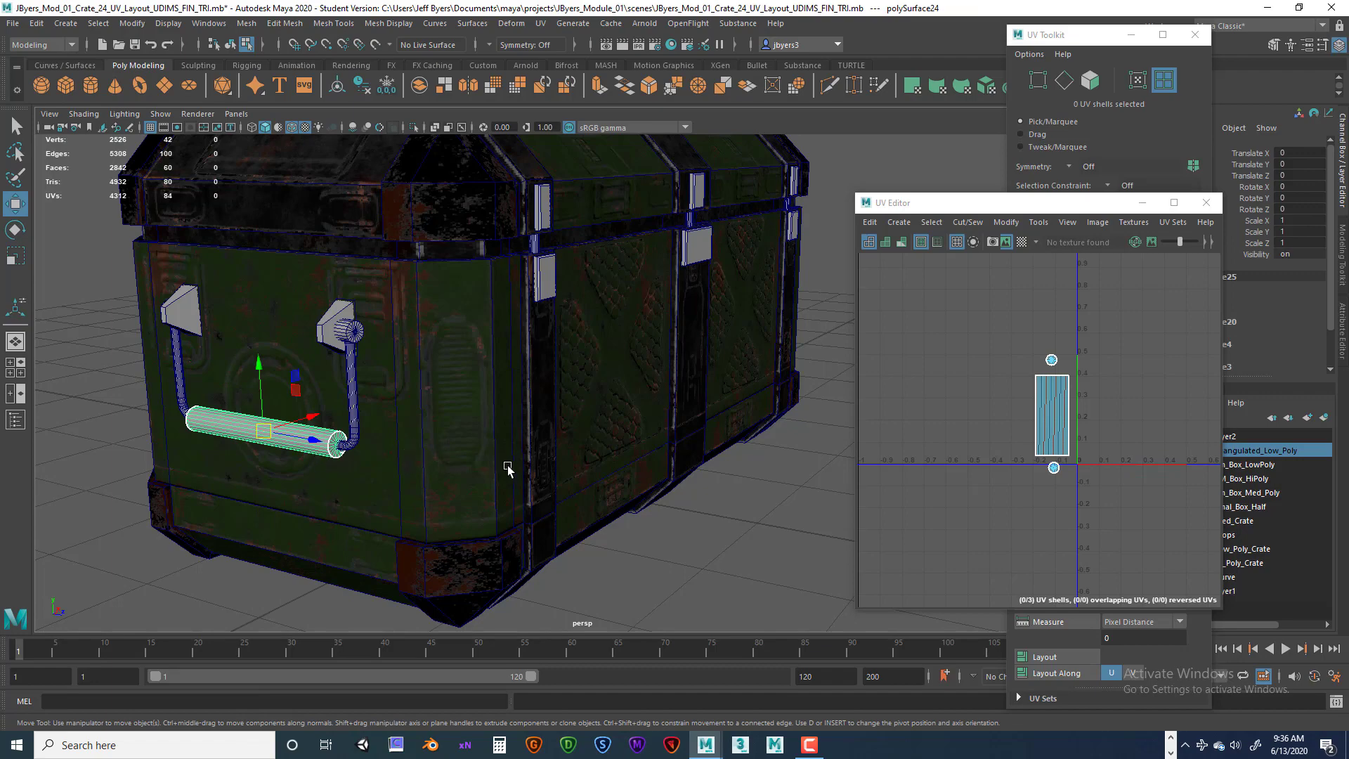
alt+drag(508, 469, 544, 486)
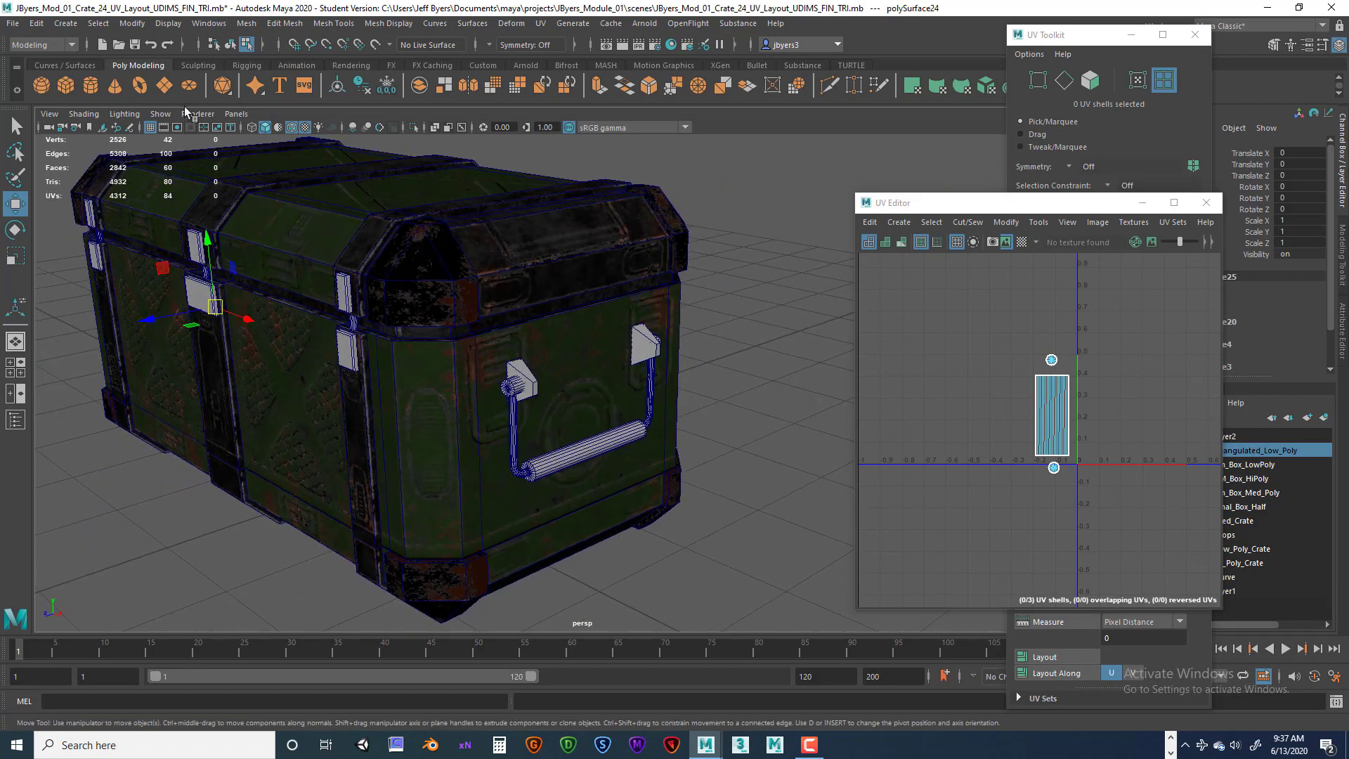
click(229, 44)
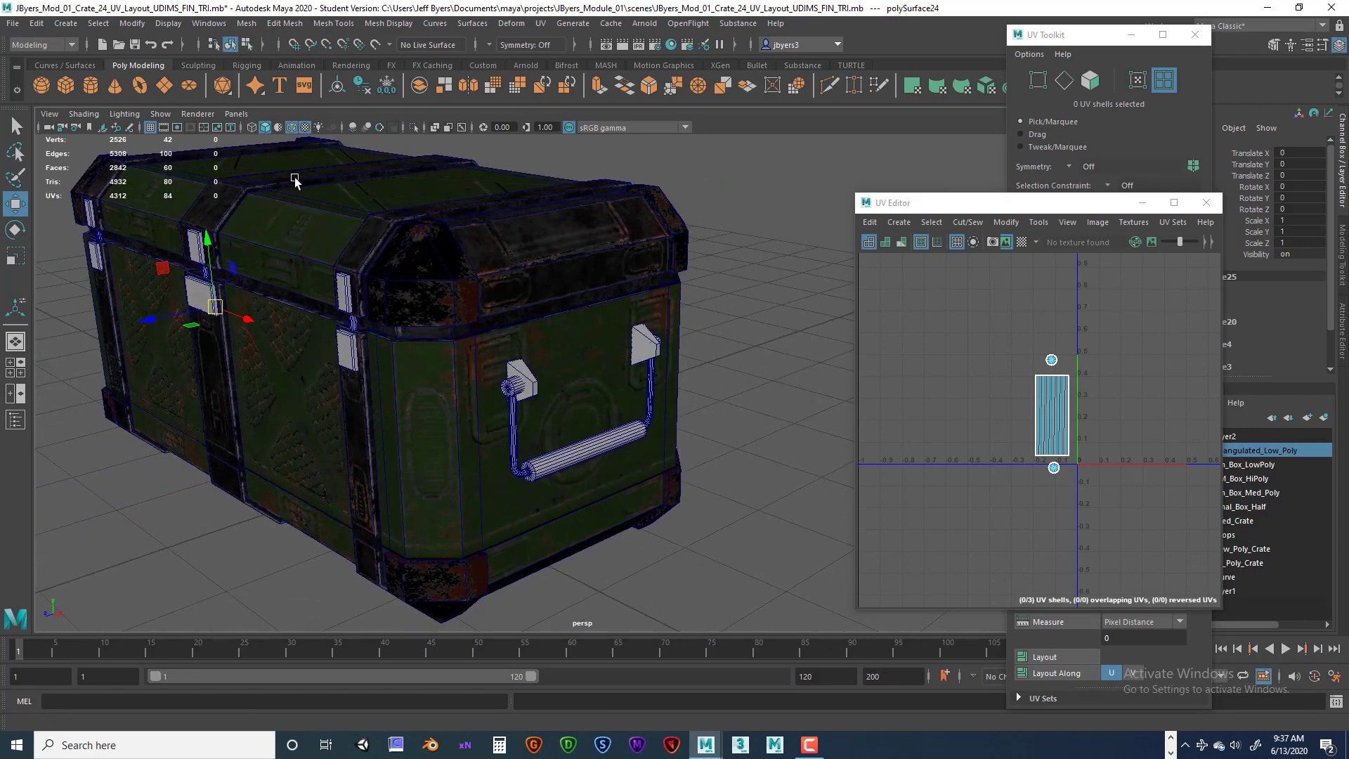
key(q)
shift+click(599, 453)
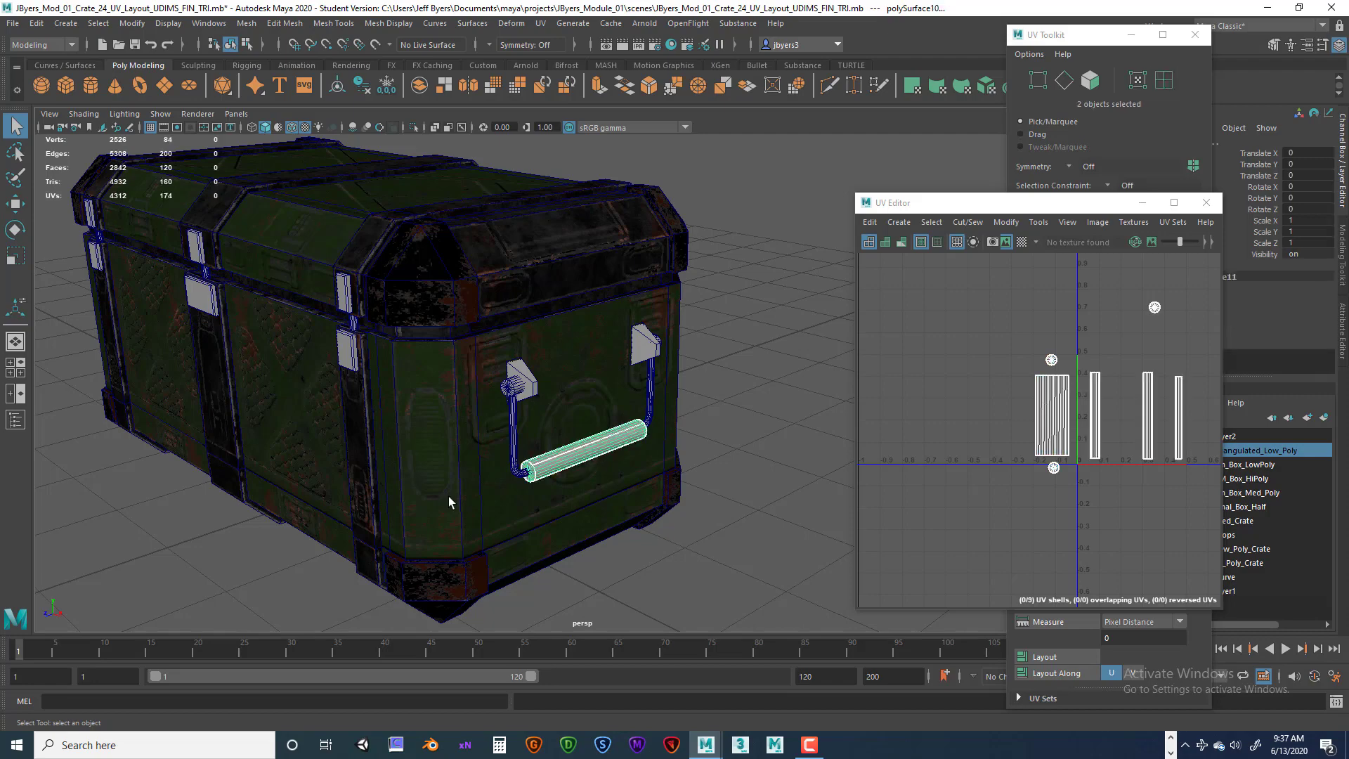
alt+drag(372, 490, 561, 463)
alt+middle_drag(562, 464, 539, 334)
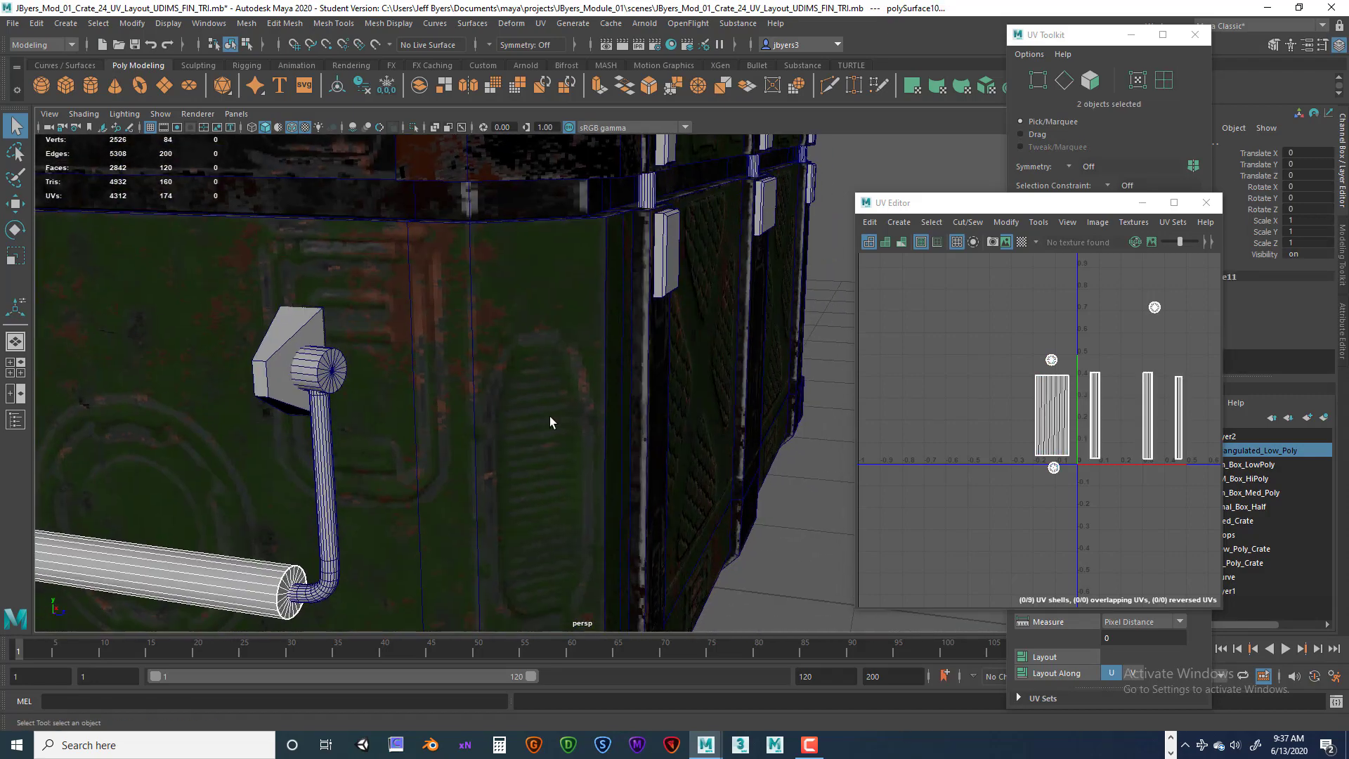
key(space)
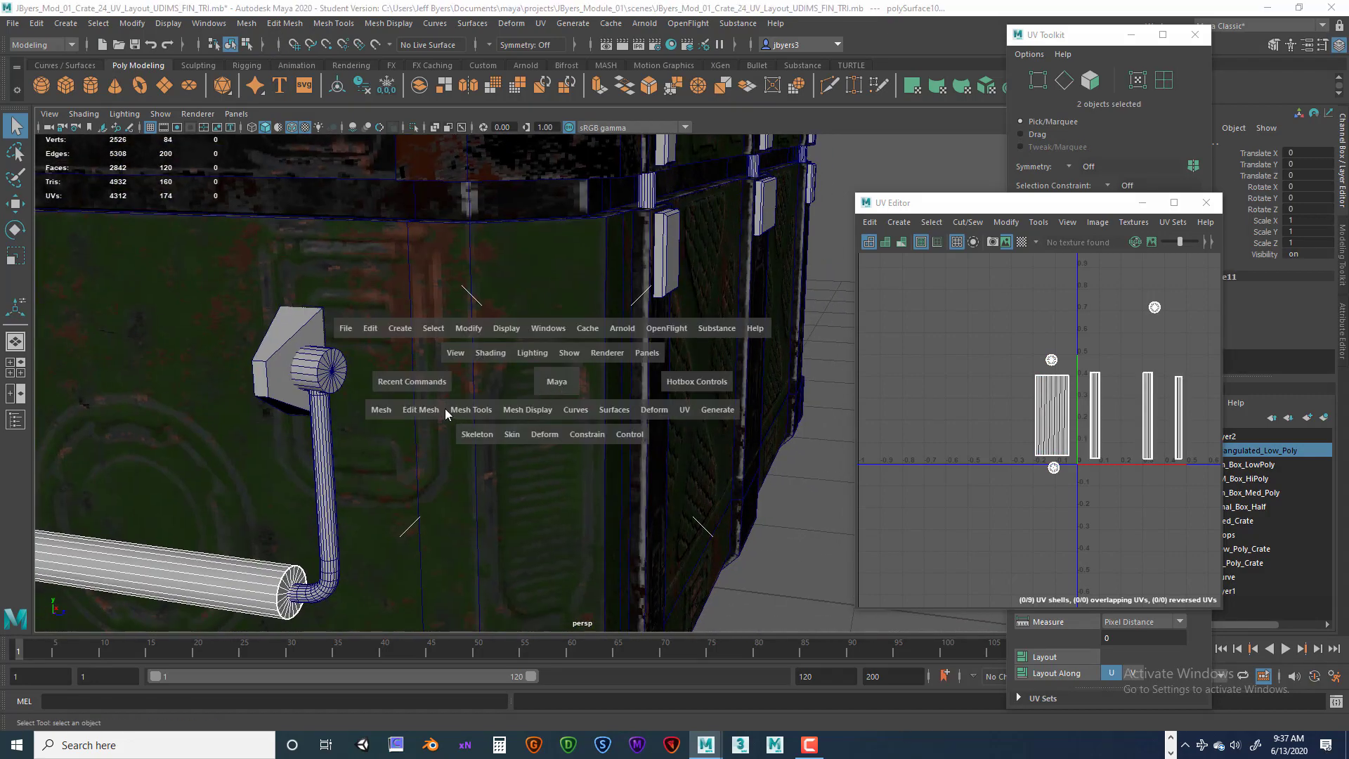
click(389, 412)
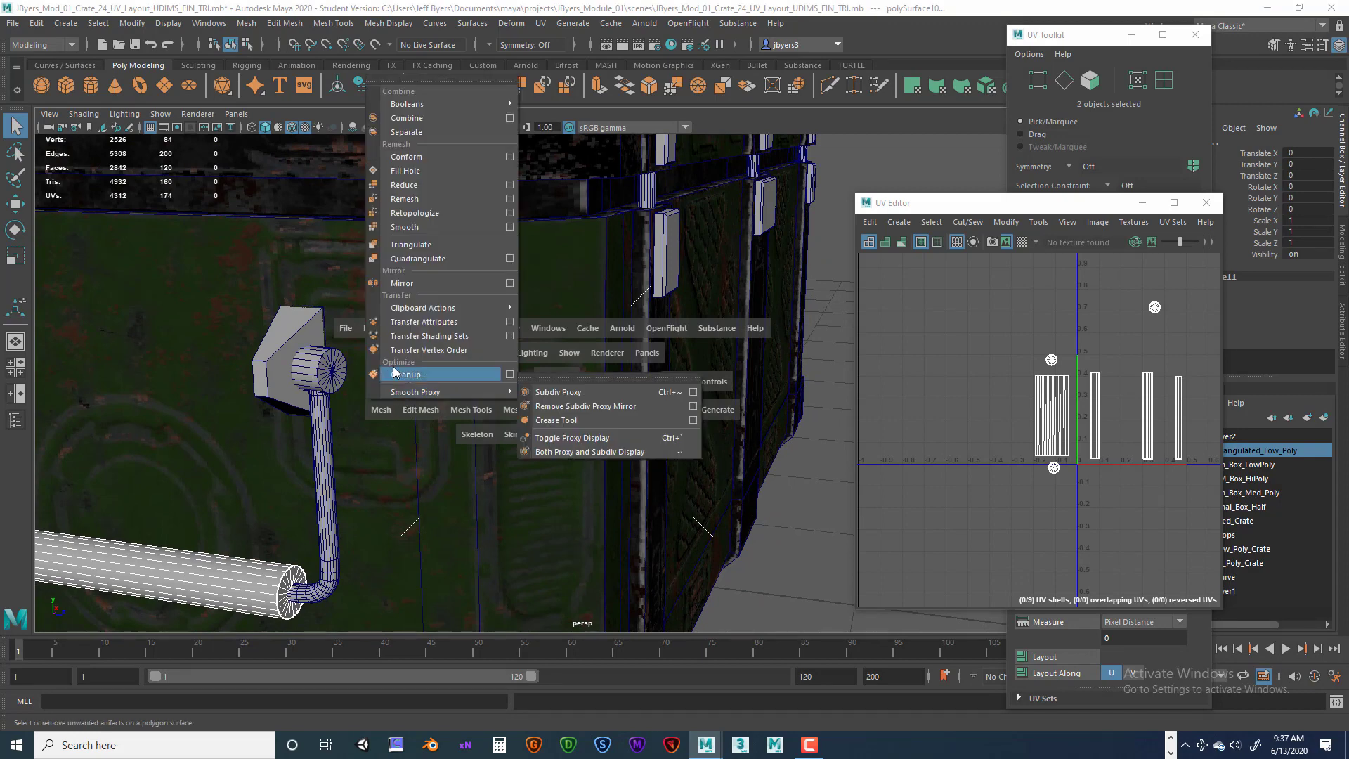
click(440, 324)
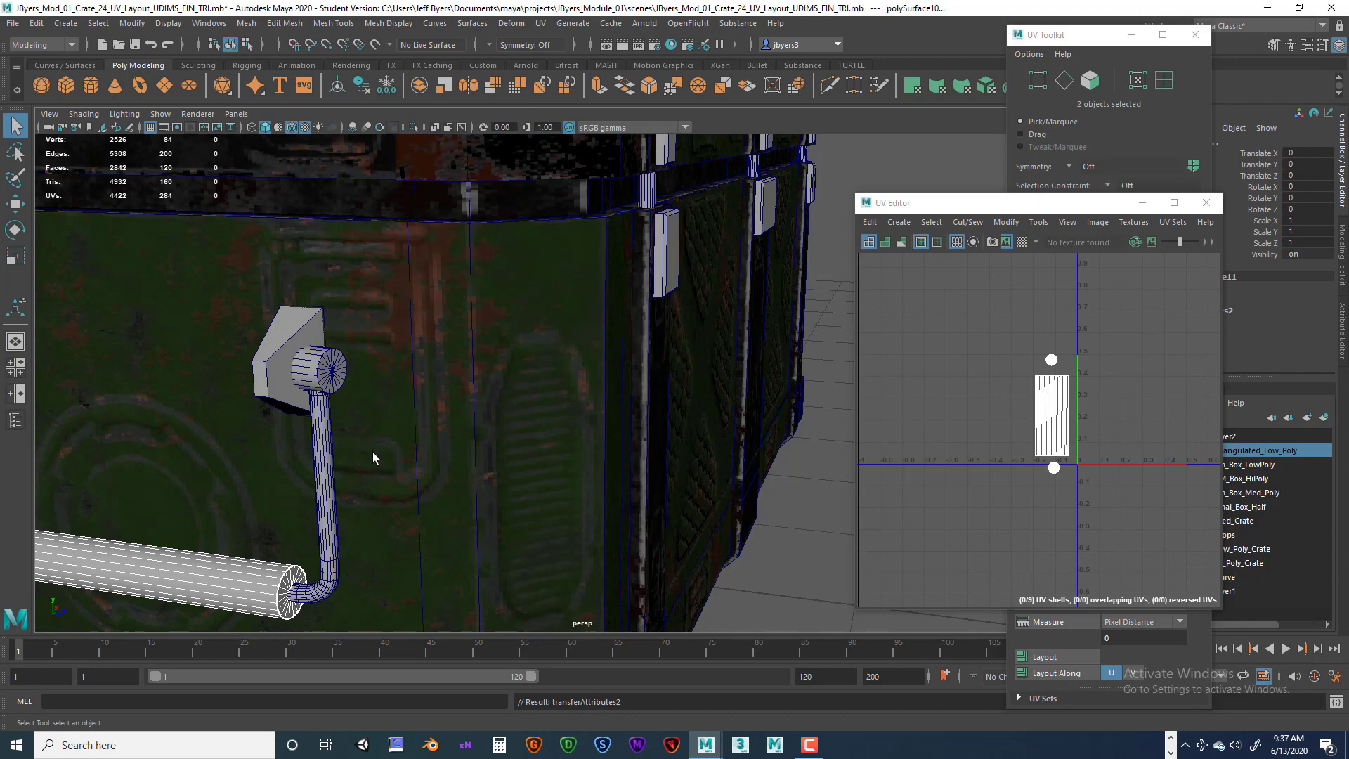
Select the handle's bent rod and inspect its UV shells.
alt+drag(381, 450, 349, 466)
scroll(503, 461, down, 5)
alt+middle_drag(349, 466, 413, 475)
scroll(555, 467, up, 4)
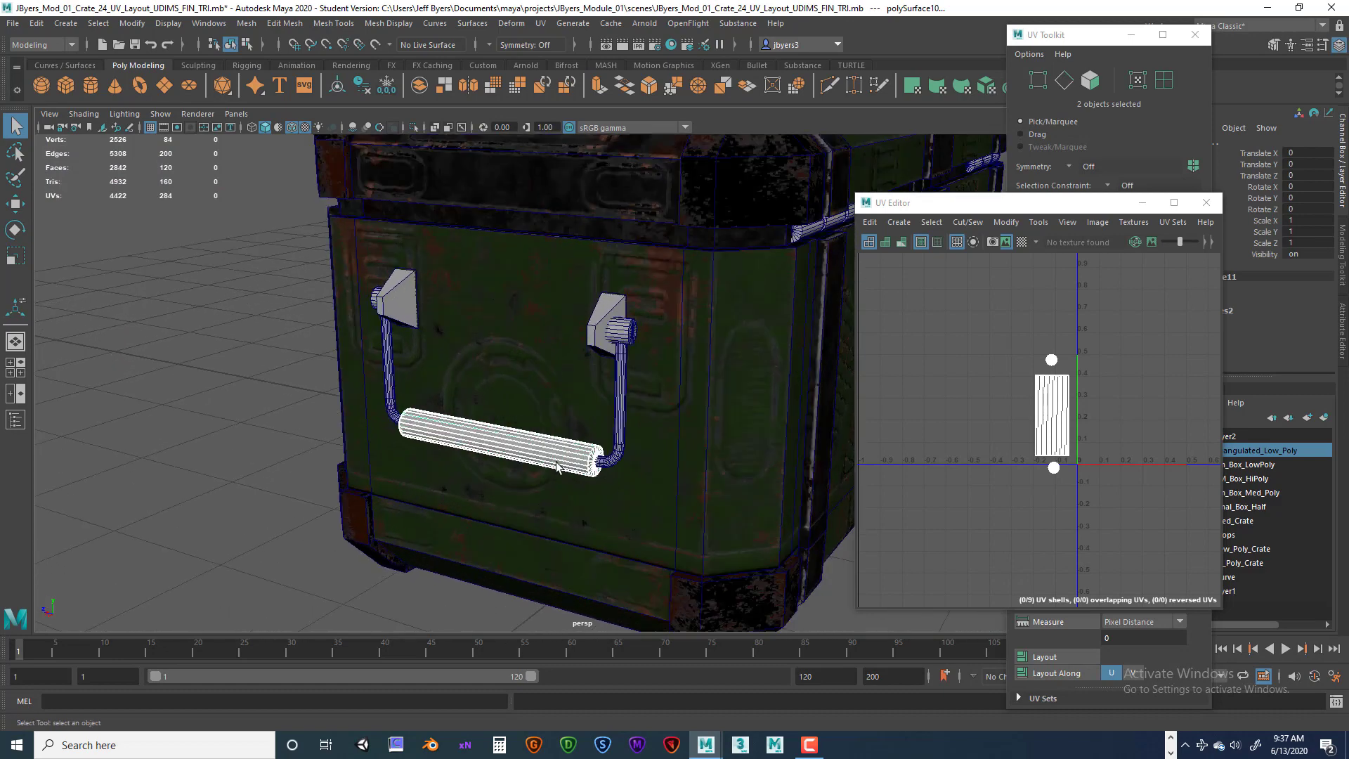
click(619, 415)
alt+drag(624, 420, 846, 444)
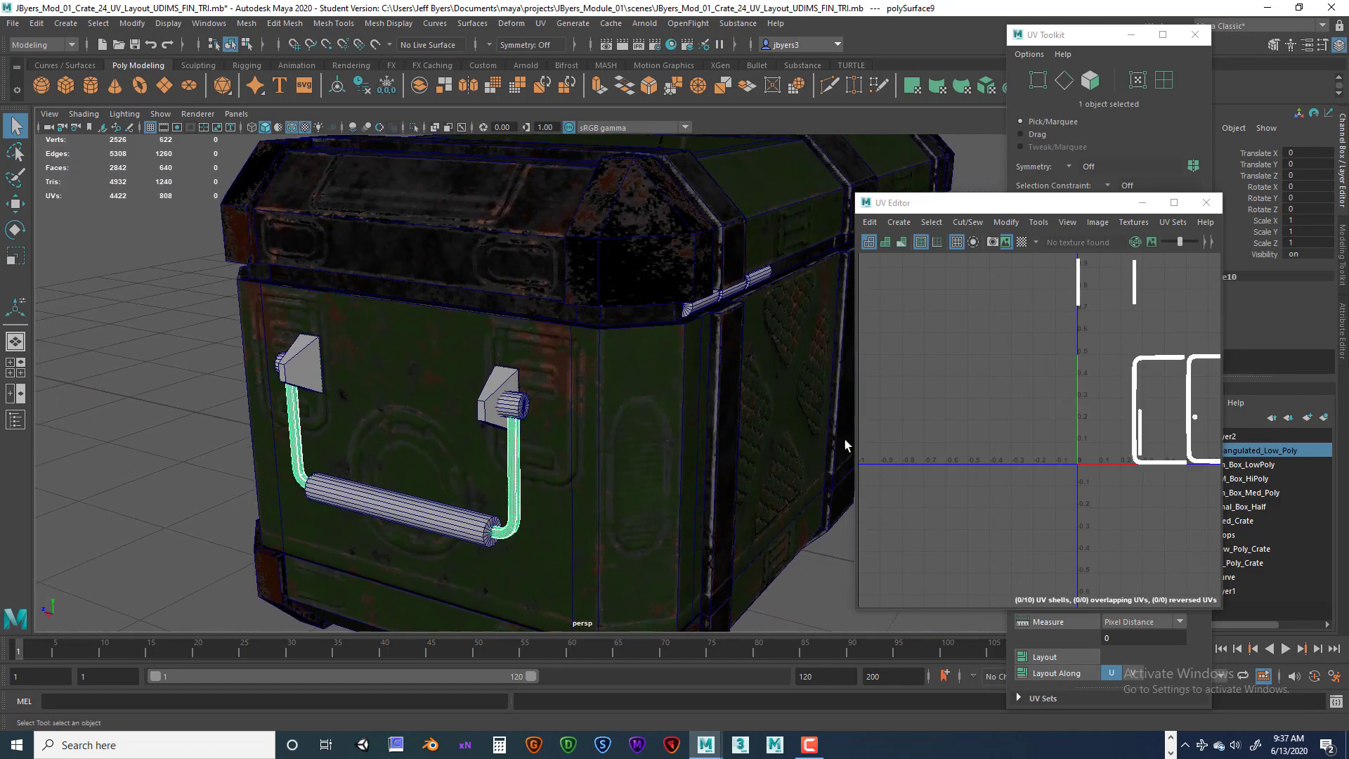
scroll(1108, 414, down, 3)
alt+middle_drag(1128, 398, 1065, 433)
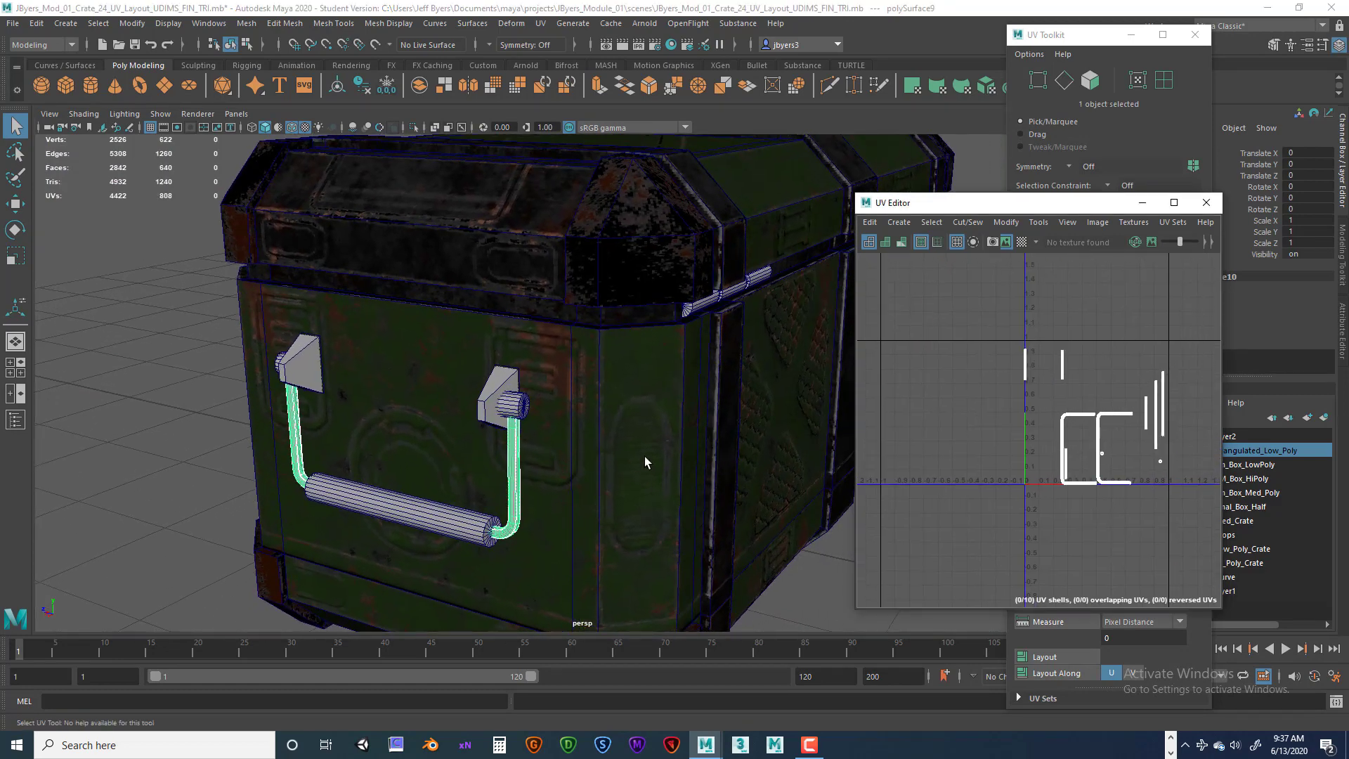
Examine the bent rod and its UV shell from several viewing angles.
alt+drag(703, 401, 526, 417)
scroll(681, 403, down, 5)
click(555, 397)
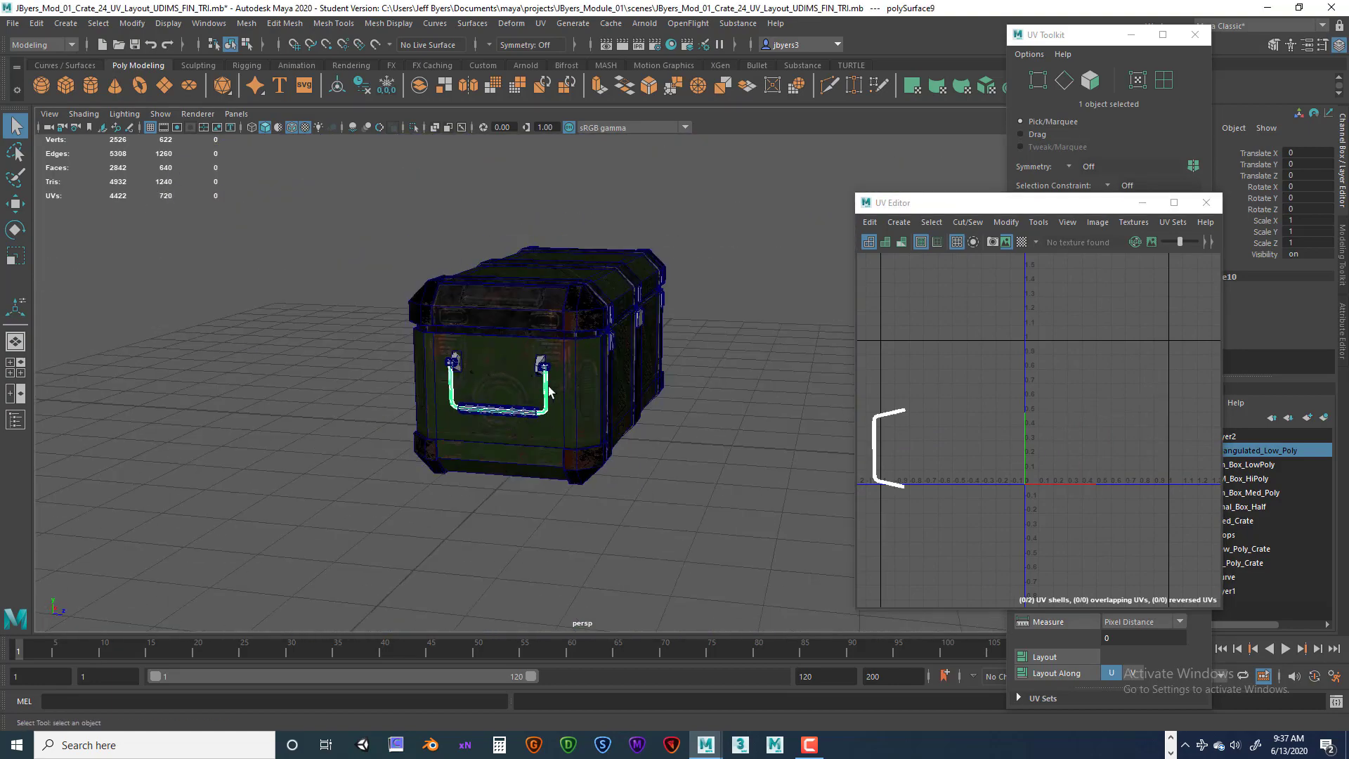
alt+drag(647, 401, 590, 420)
scroll(592, 422, up, 9)
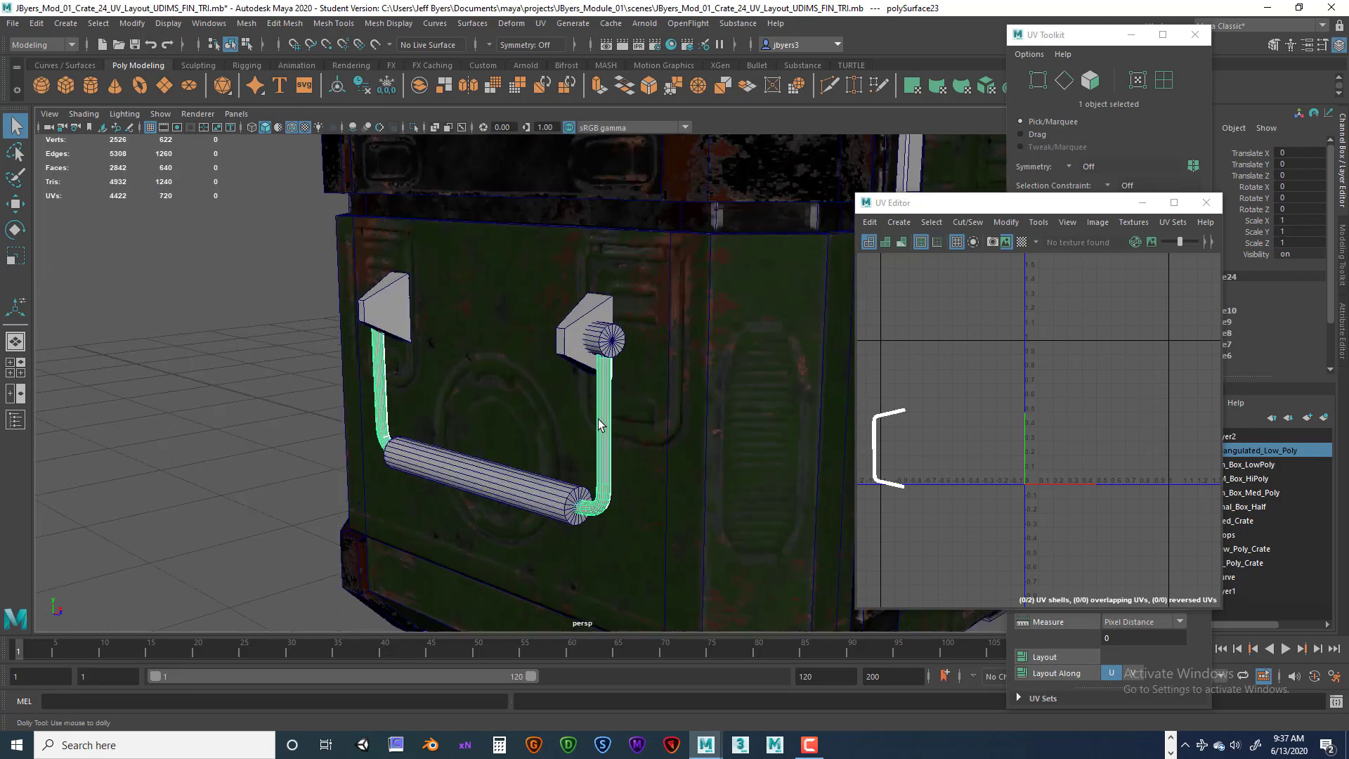
alt+middle_drag(602, 425, 528, 306)
scroll(1132, 441, down, 7)
scroll(1132, 441, up, 8)
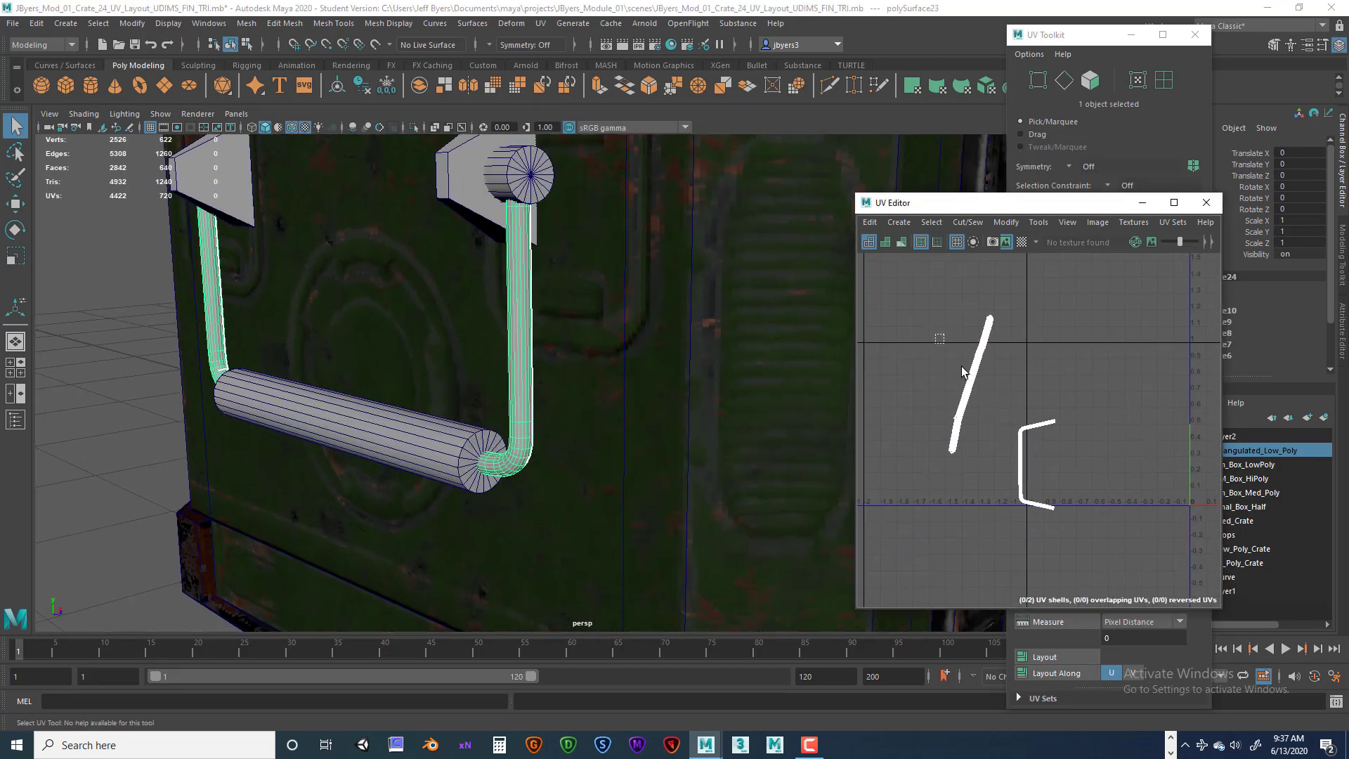
alt+middle_drag(979, 464, 980, 487)
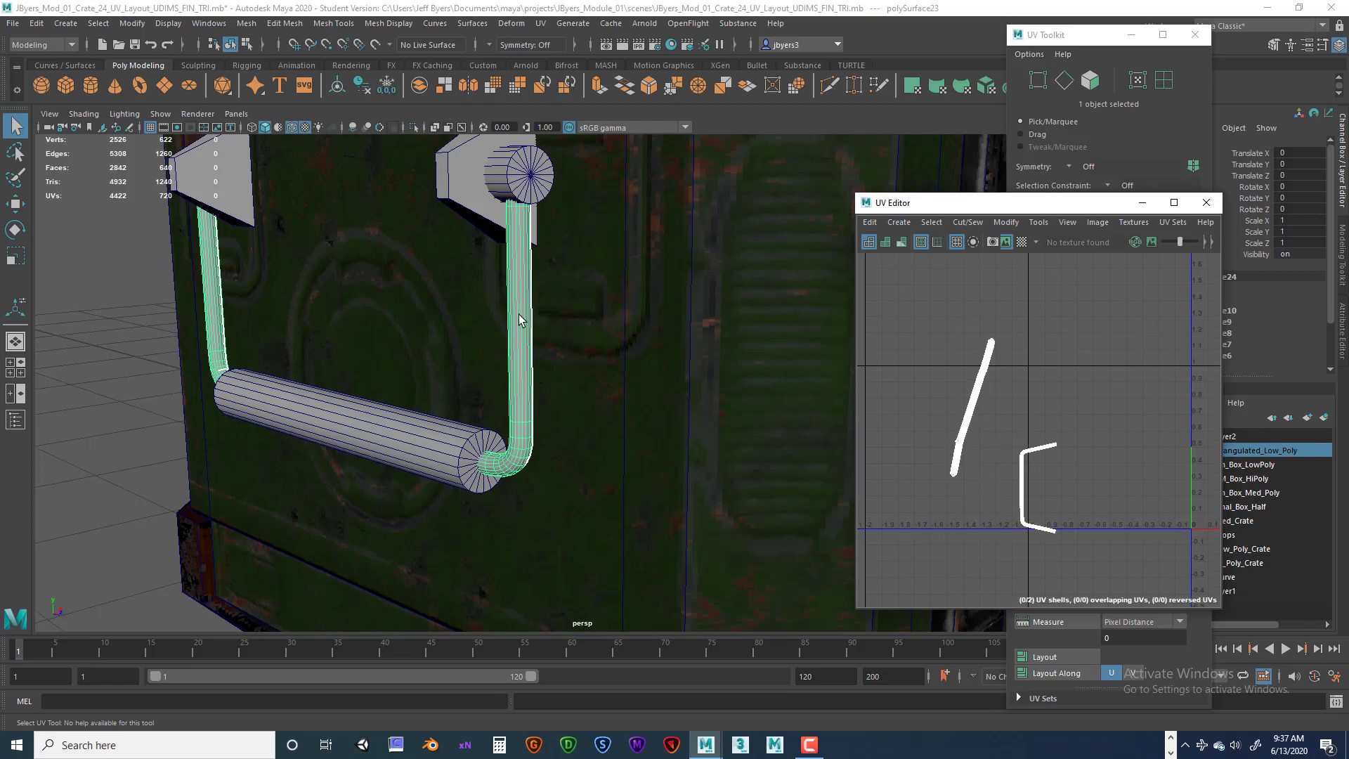
right_drag(521, 291, 496, 374)
scroll(549, 352, down, 8)
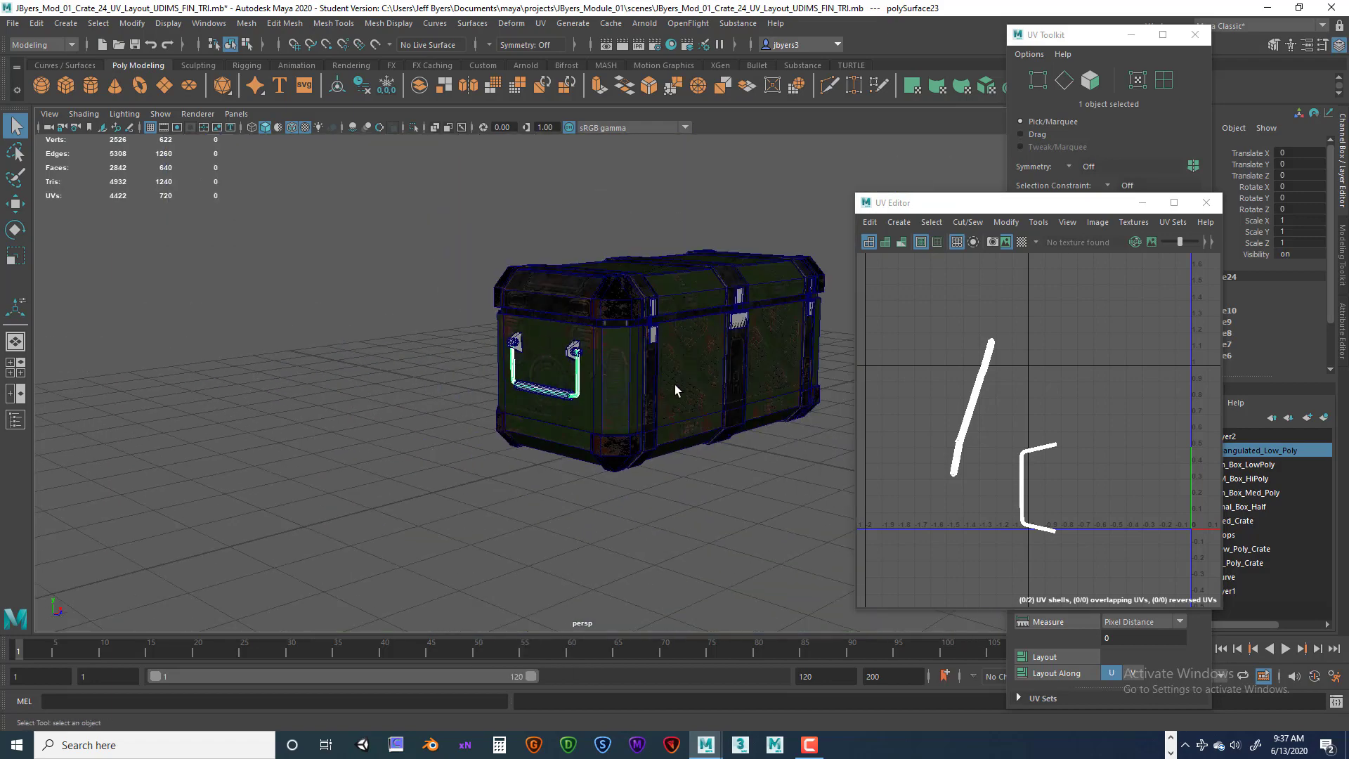
Select the bent rod on the opposite handle together with the unwrapped rod and transfer the UVs between them.
alt+drag(676, 387, 636, 409)
scroll(618, 351, up, 8)
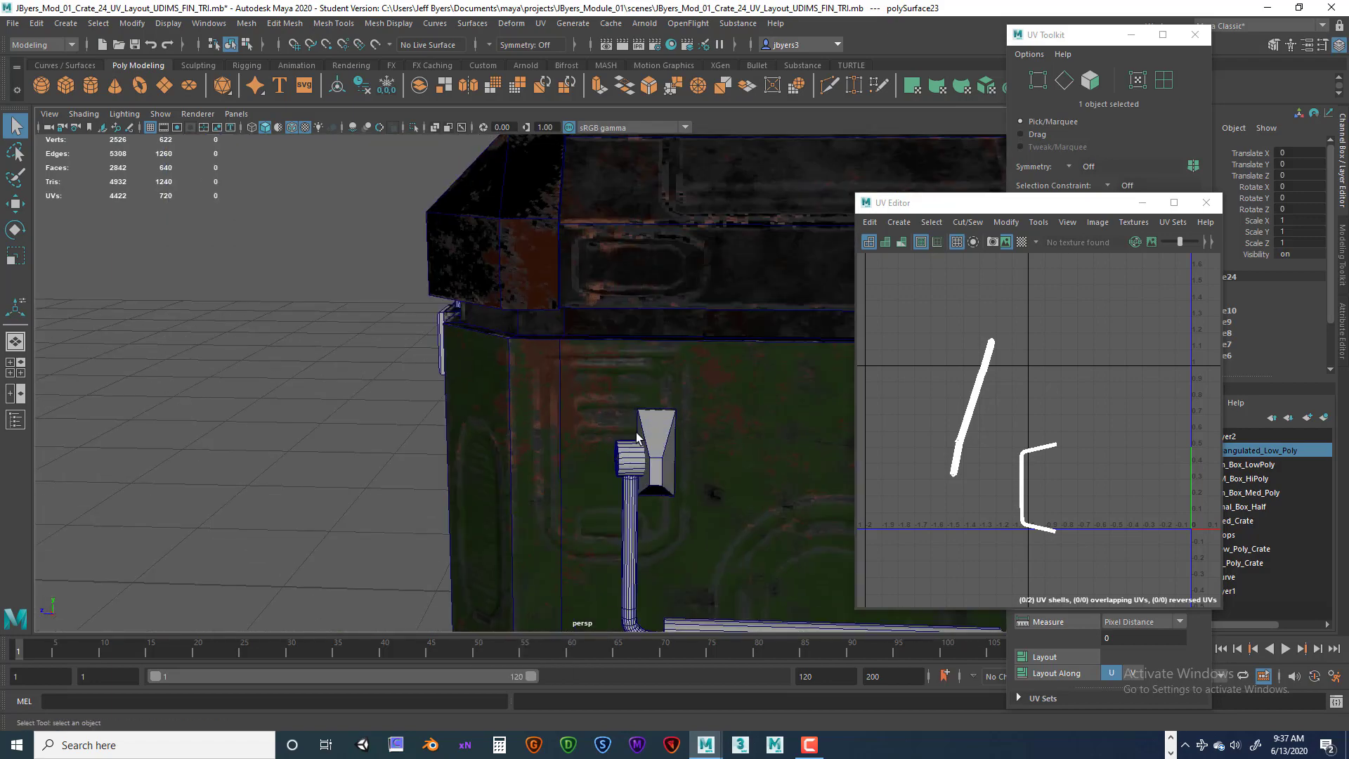
shift+click(532, 381)
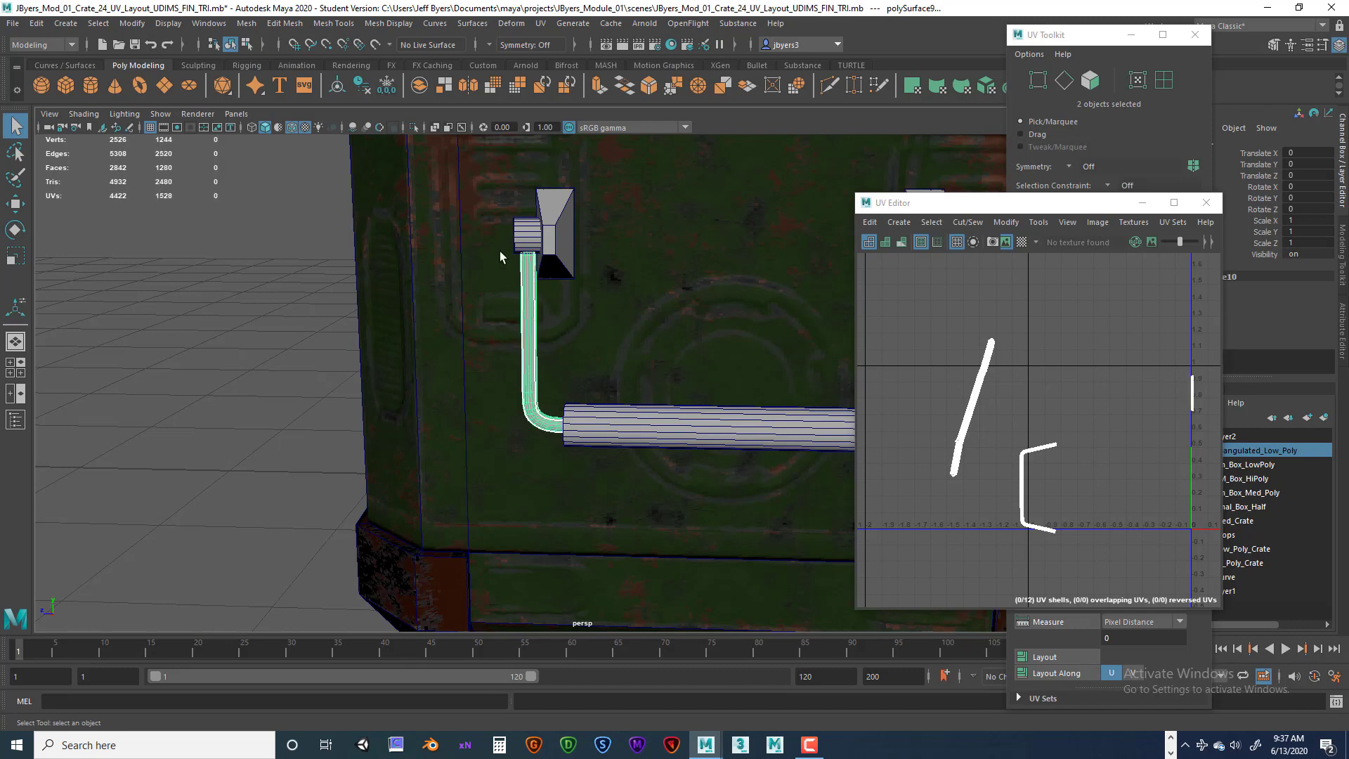
key(space)
click(320, 236)
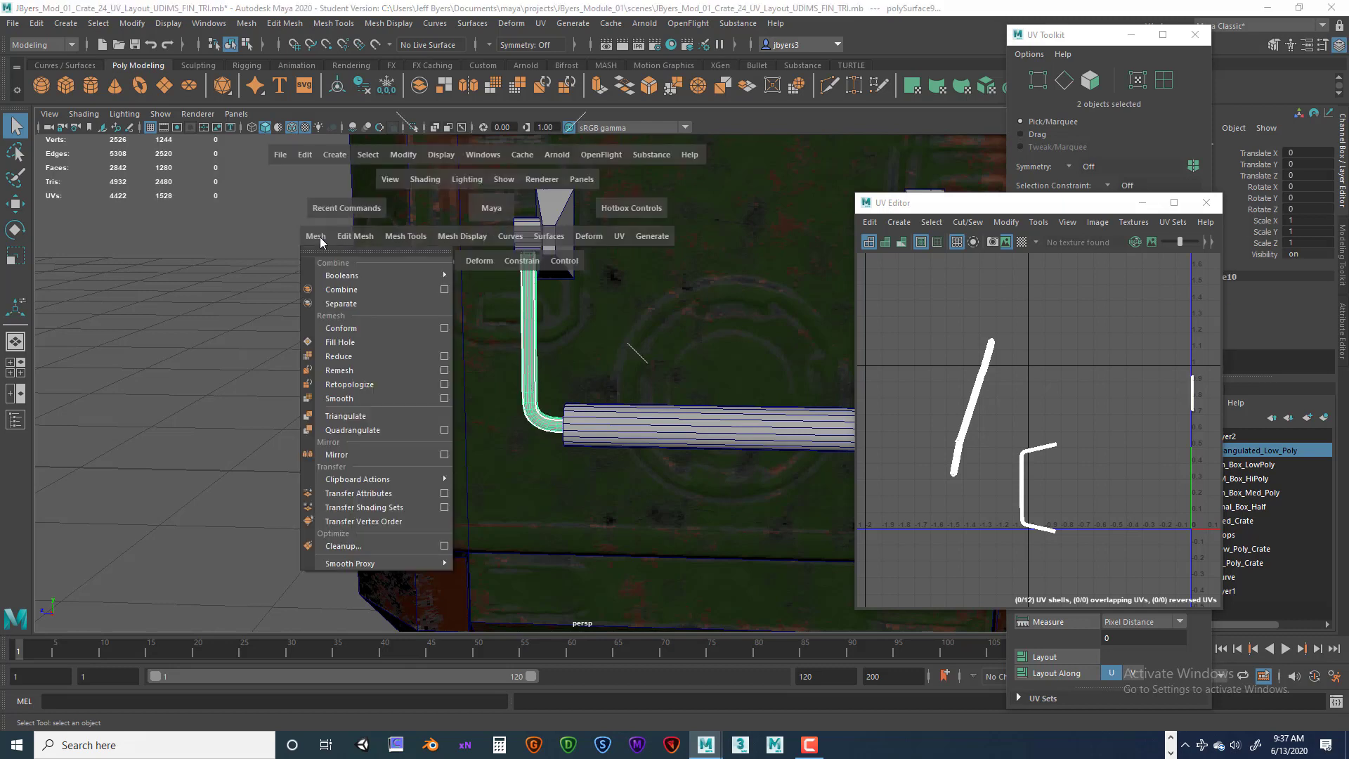
click(389, 493)
scroll(998, 411, down, 5)
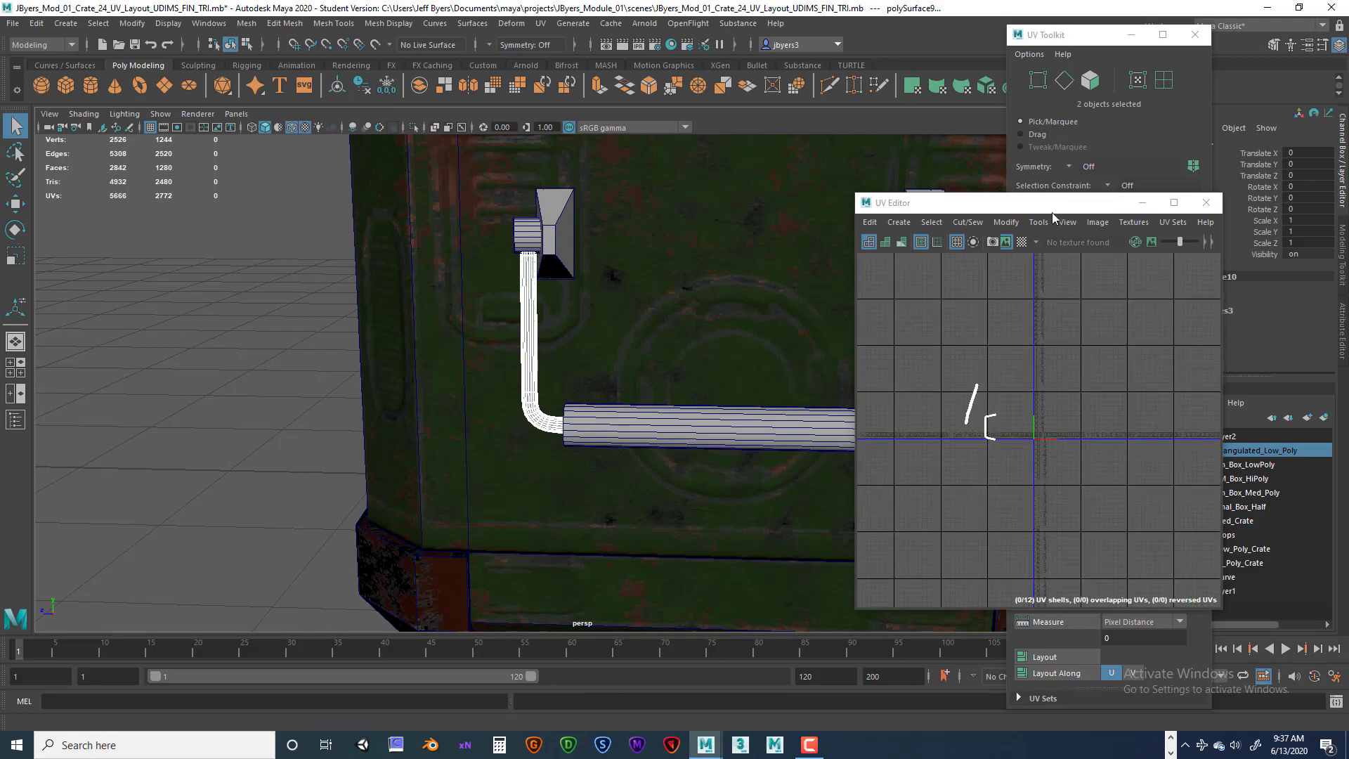
Select a latch plate on the crate's front and inspect its UV shells in the UV Editor.
drag(1093, 205, 315, 205)
scroll(646, 333, down, 7)
alt+drag(650, 336, 731, 307)
scroll(648, 293, up, 6)
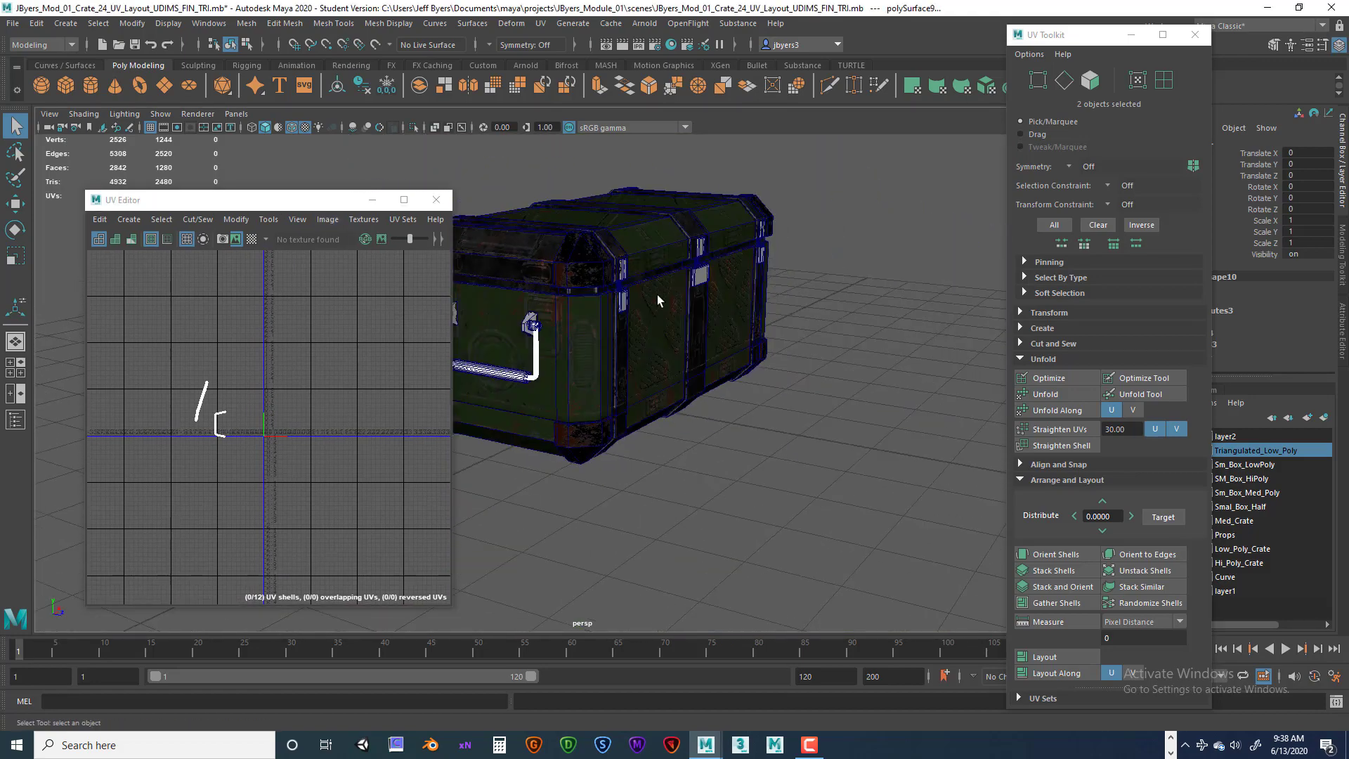
alt+drag(647, 297, 649, 335)
click(639, 324)
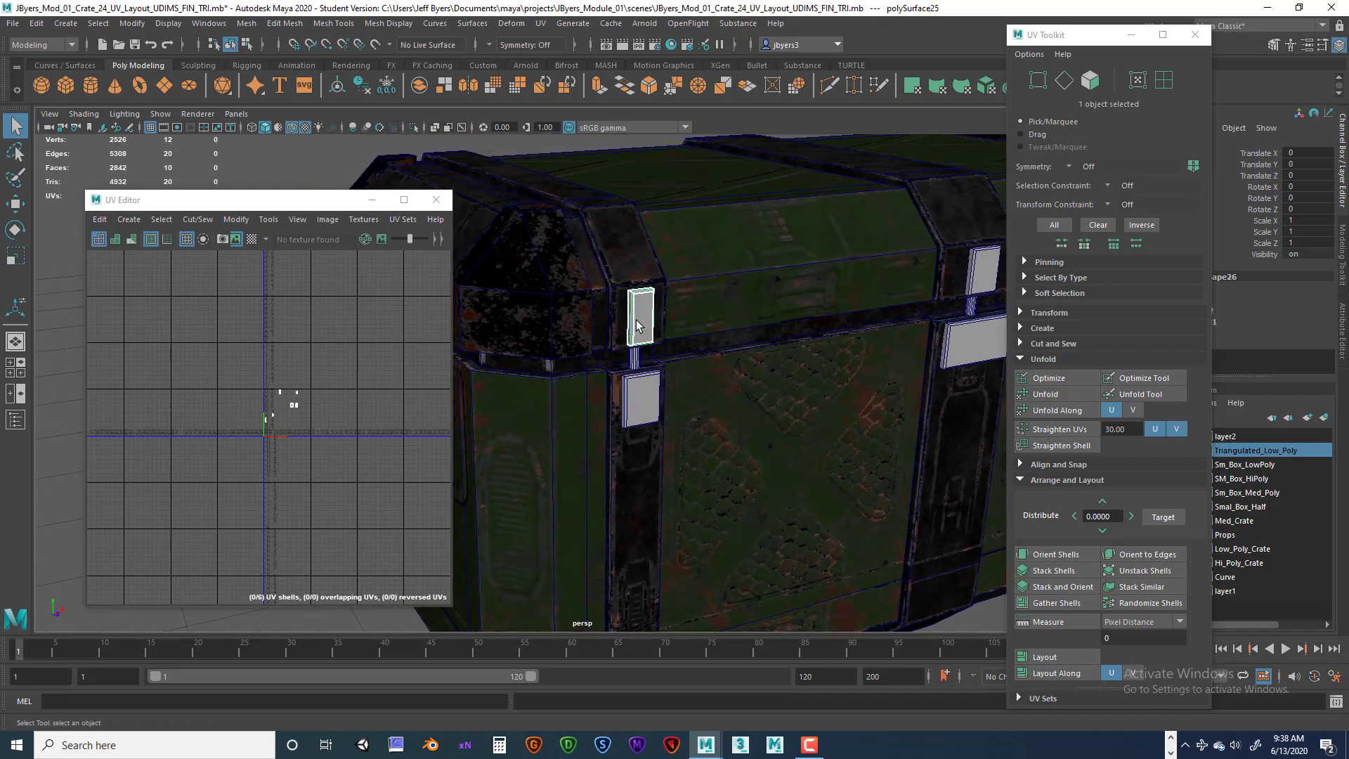
scroll(382, 406, up, 7)
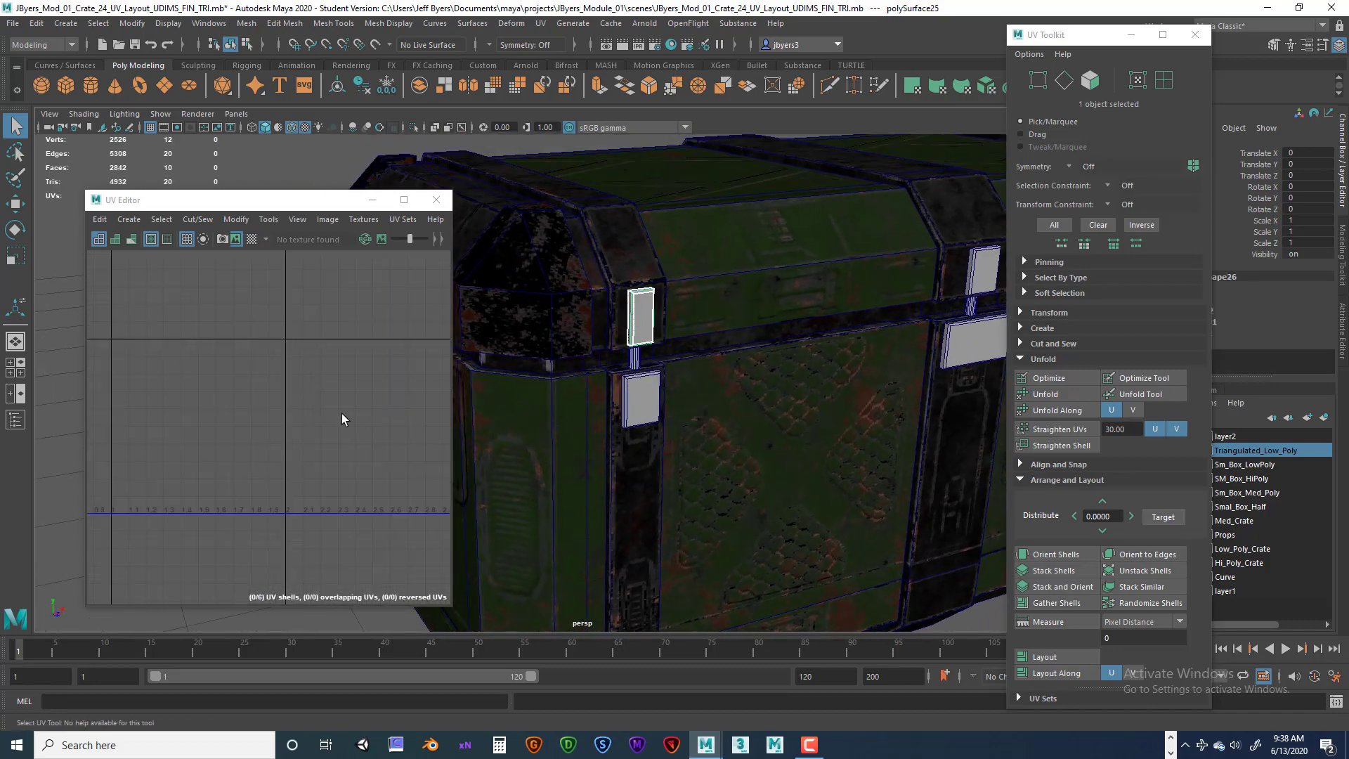
alt+middle_drag(291, 408, 508, 393)
alt+middle_drag(364, 402, 485, 387)
scroll(406, 405, up, 3)
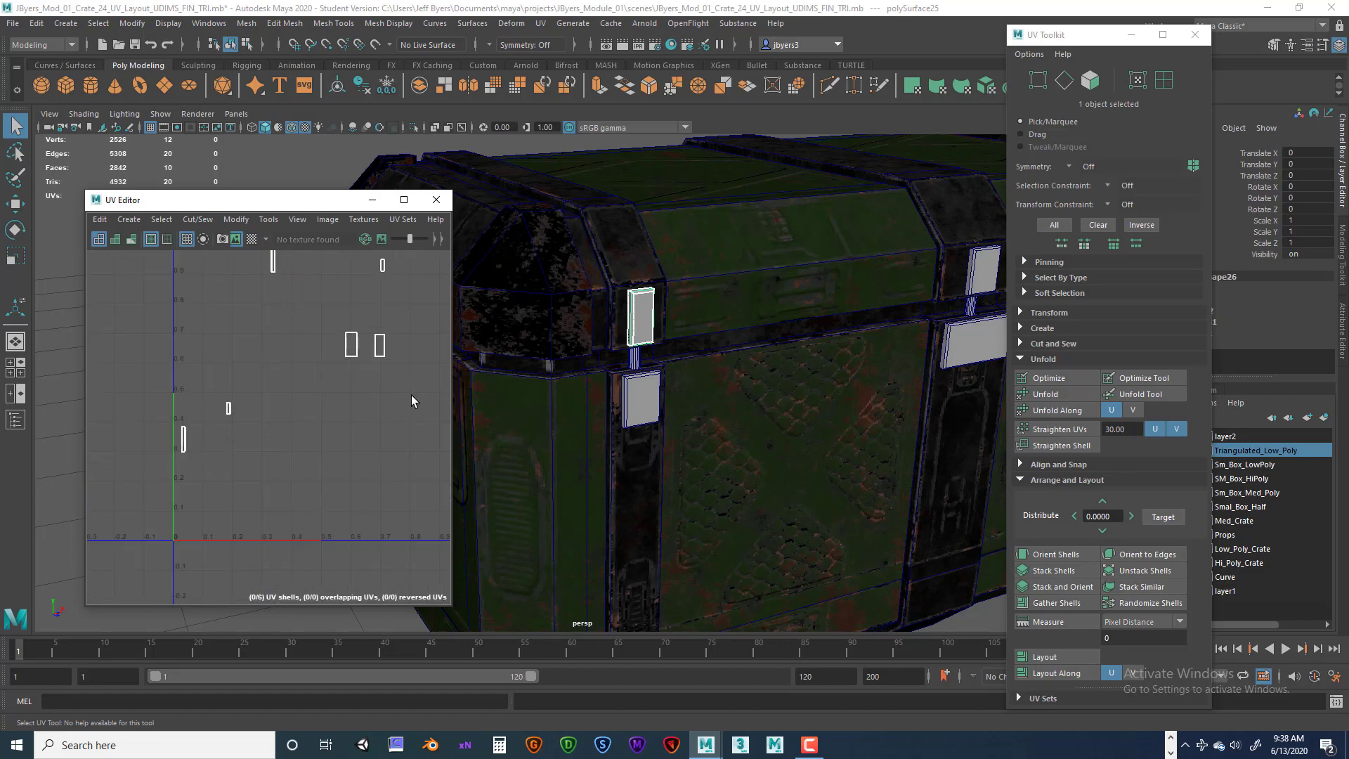
scroll(357, 389, up, 3)
Select the other latch plates around the crate and compare their UV shells.
alt+middle_drag(344, 421, 330, 483)
alt+middle_drag(338, 430, 331, 493)
alt+middle_drag(705, 390, 677, 395)
alt+drag(678, 395, 869, 326)
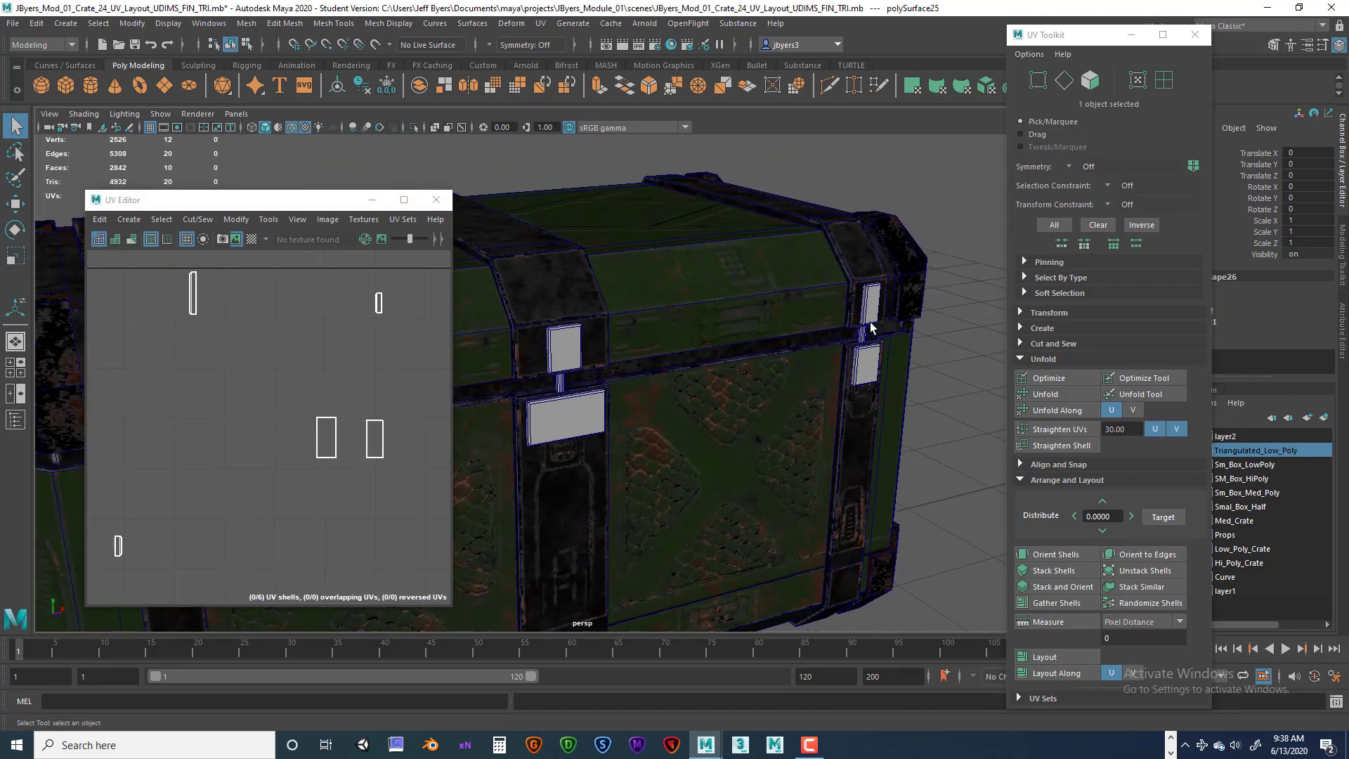
click(866, 318)
scroll(323, 396, down, 2)
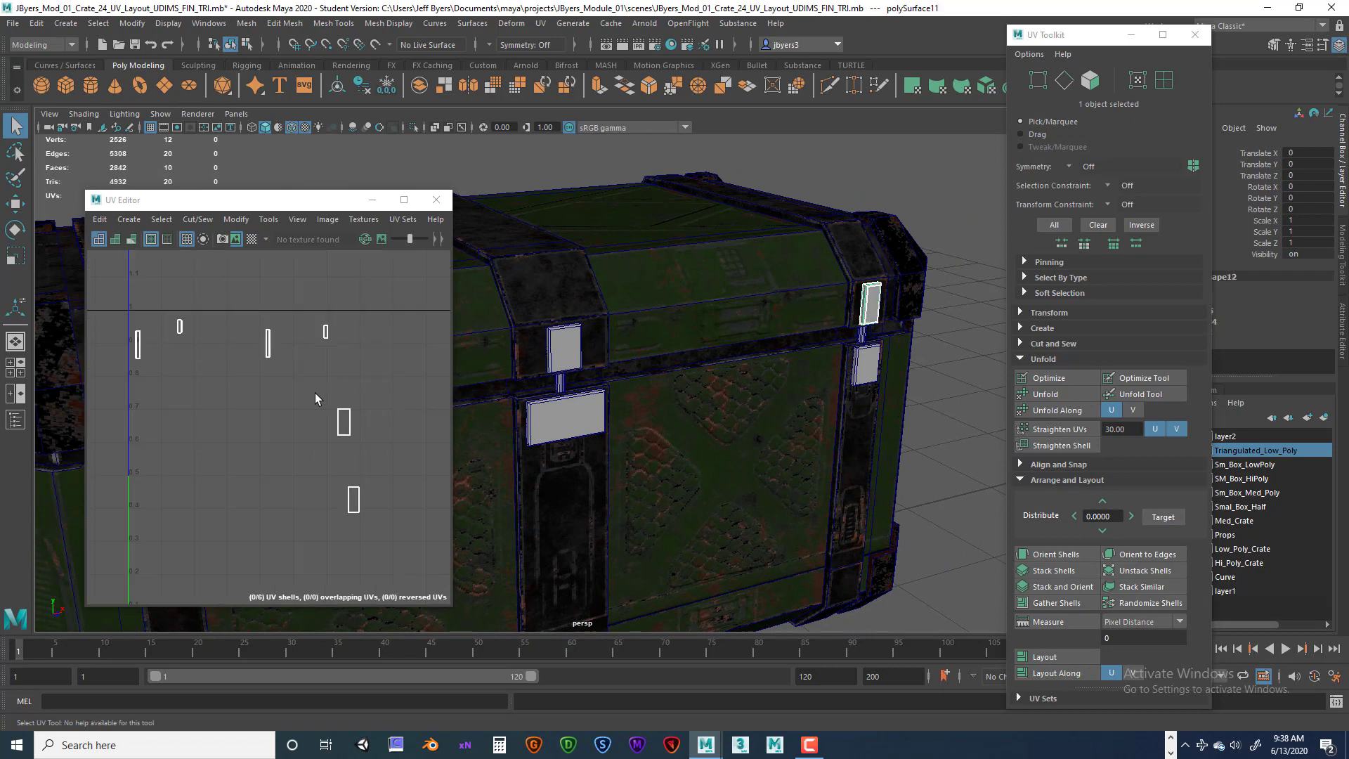
click(564, 353)
alt+drag(564, 354, 863, 298)
click(621, 351)
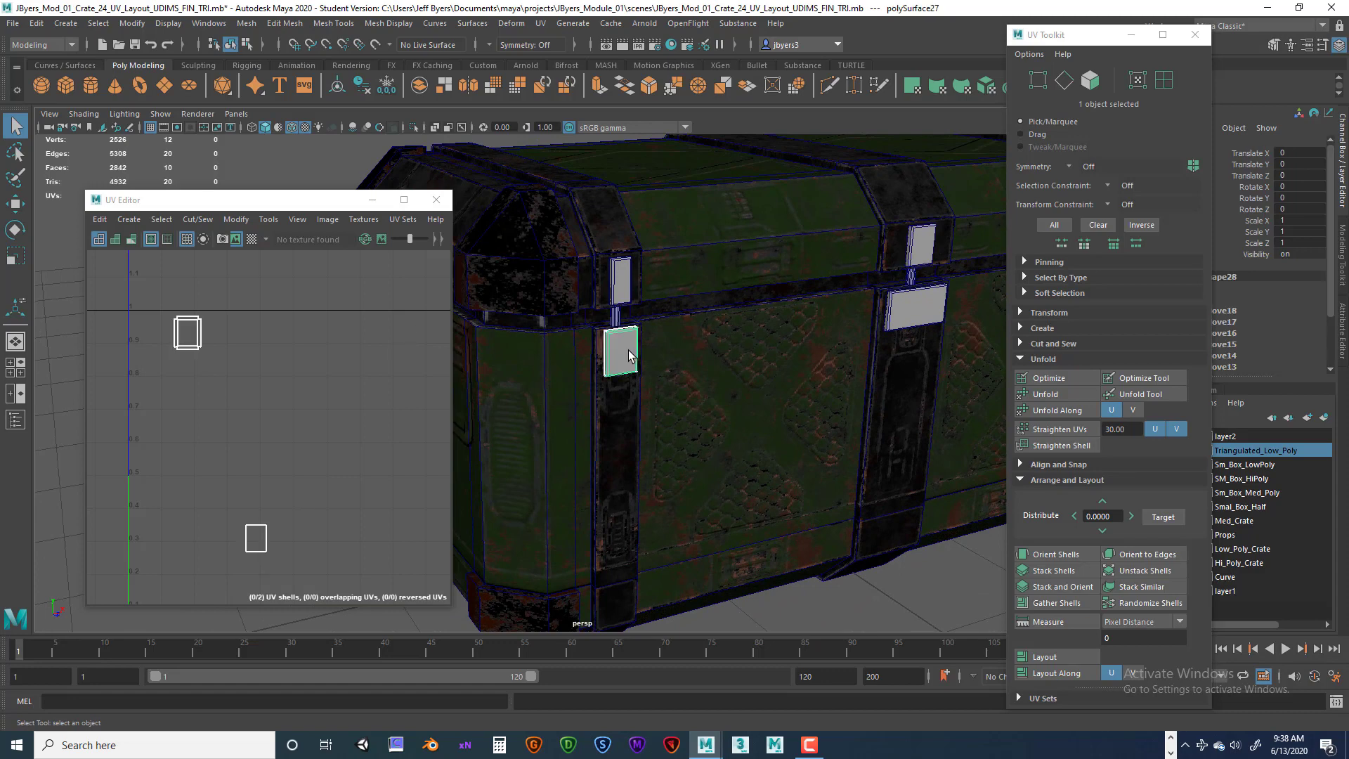
Switch to UV shell selection and move the latch plate's two UV shells next to each other.
scroll(289, 396, up, 3)
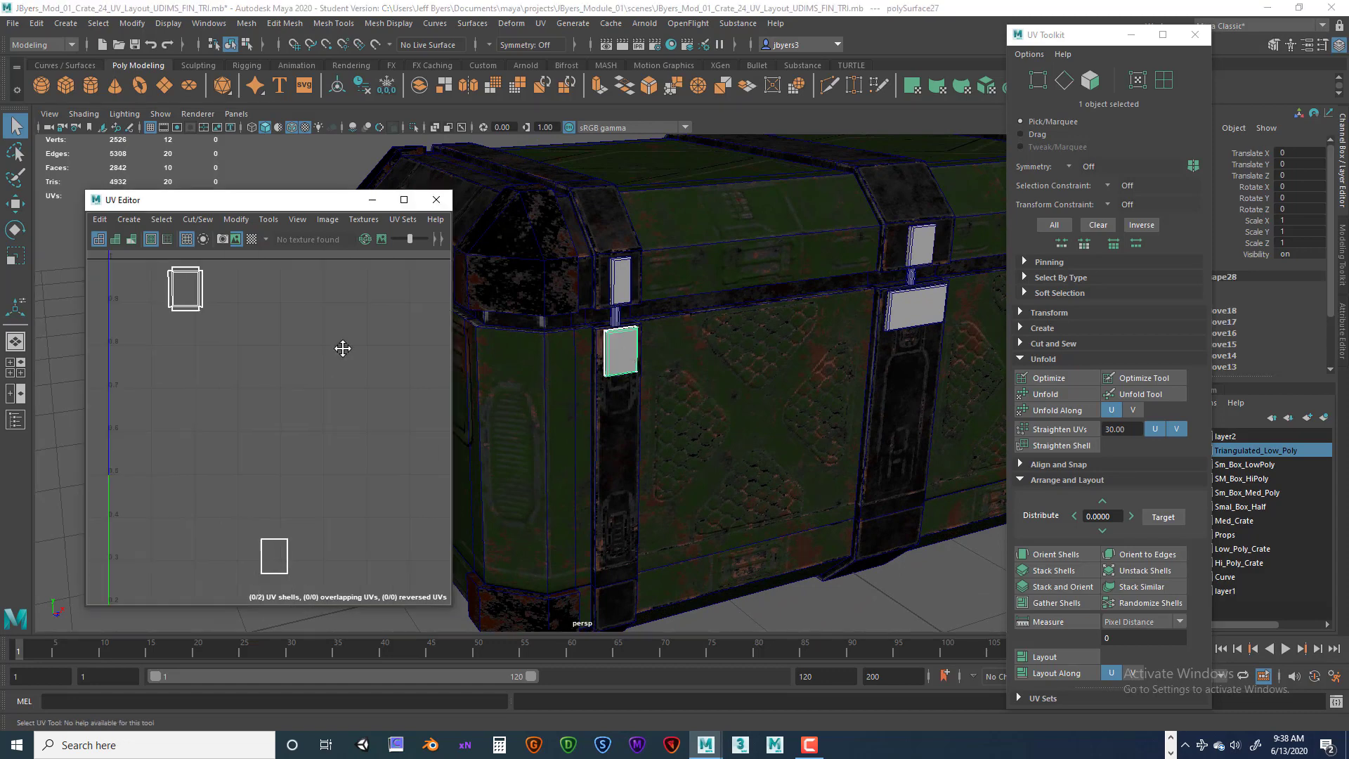
mouse_move(340, 392)
alt+middle_down()
mouse_move(342, 454)
mouse_move(322, 376)
alt+middle_up()
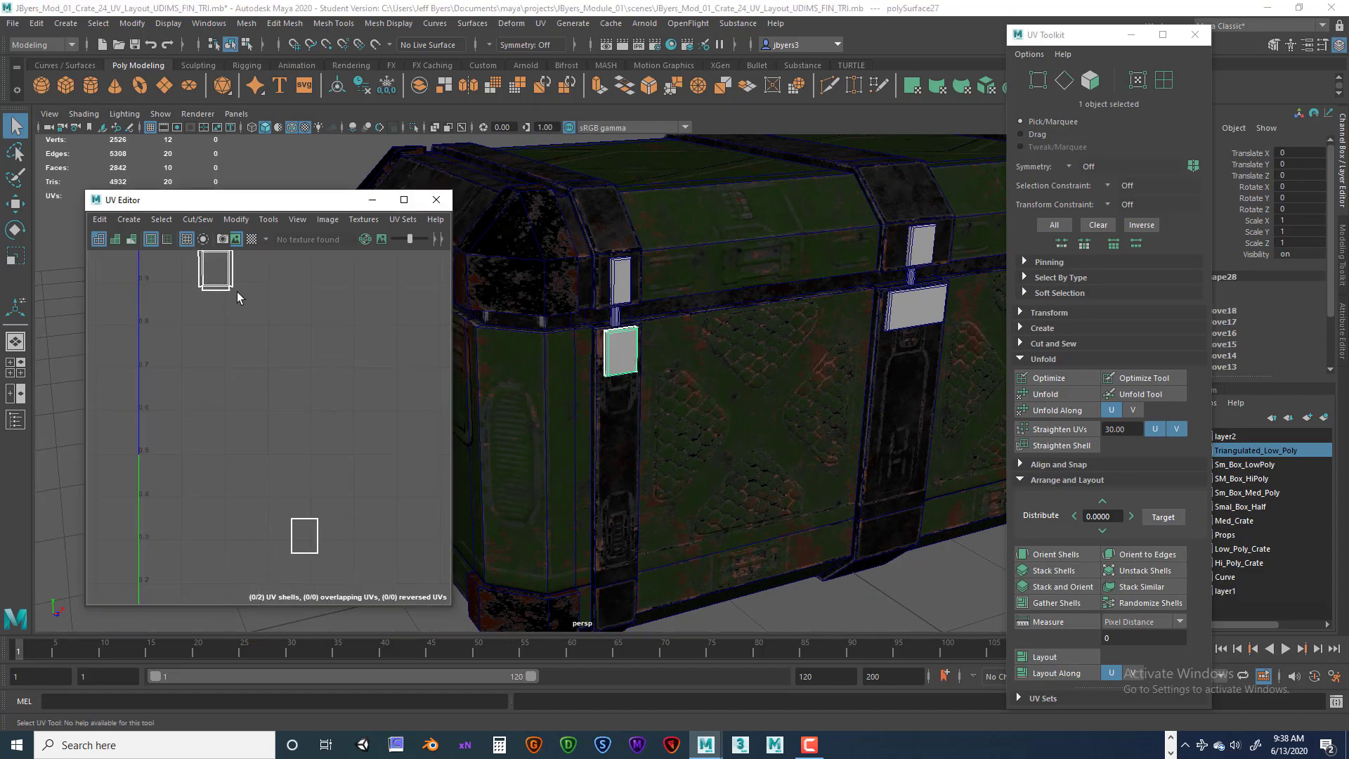
right_click(221, 280)
click(161, 260)
scroll(232, 383, down, 2)
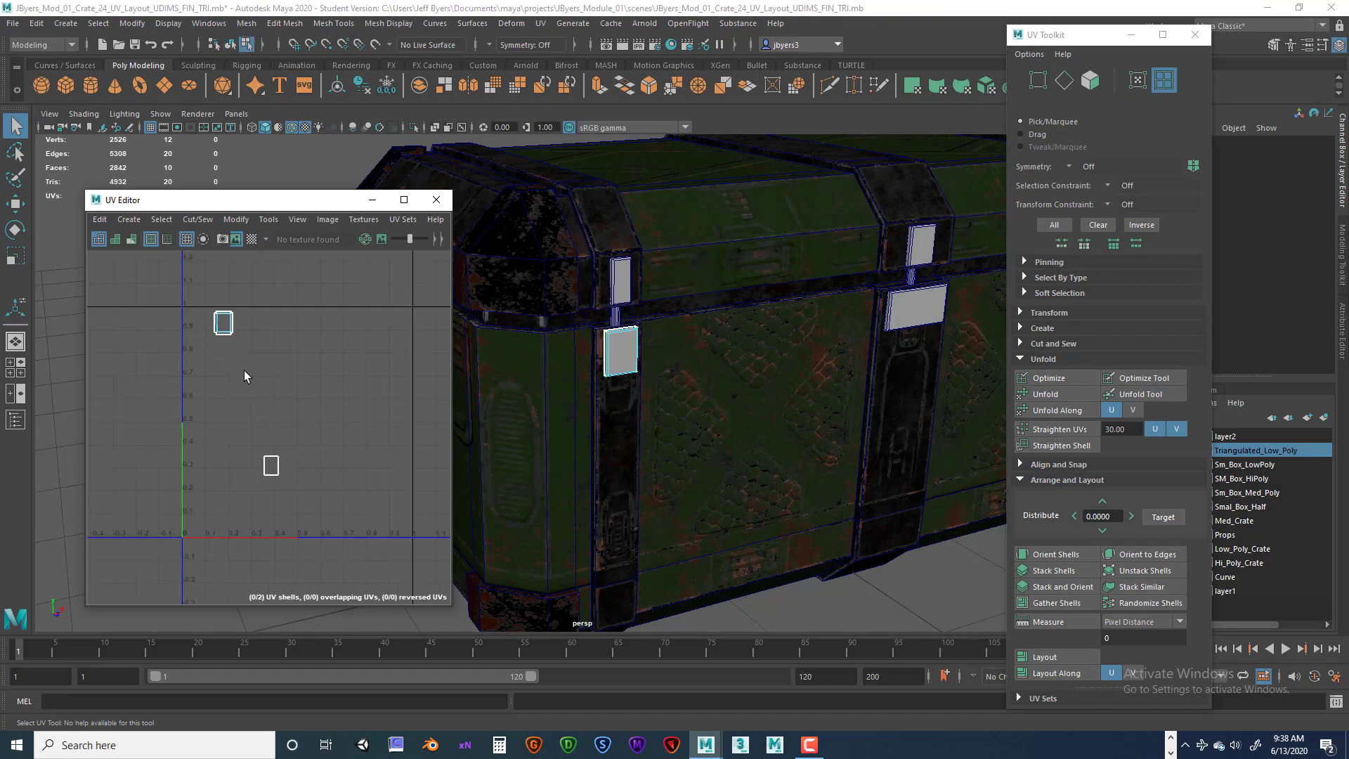
click(272, 467)
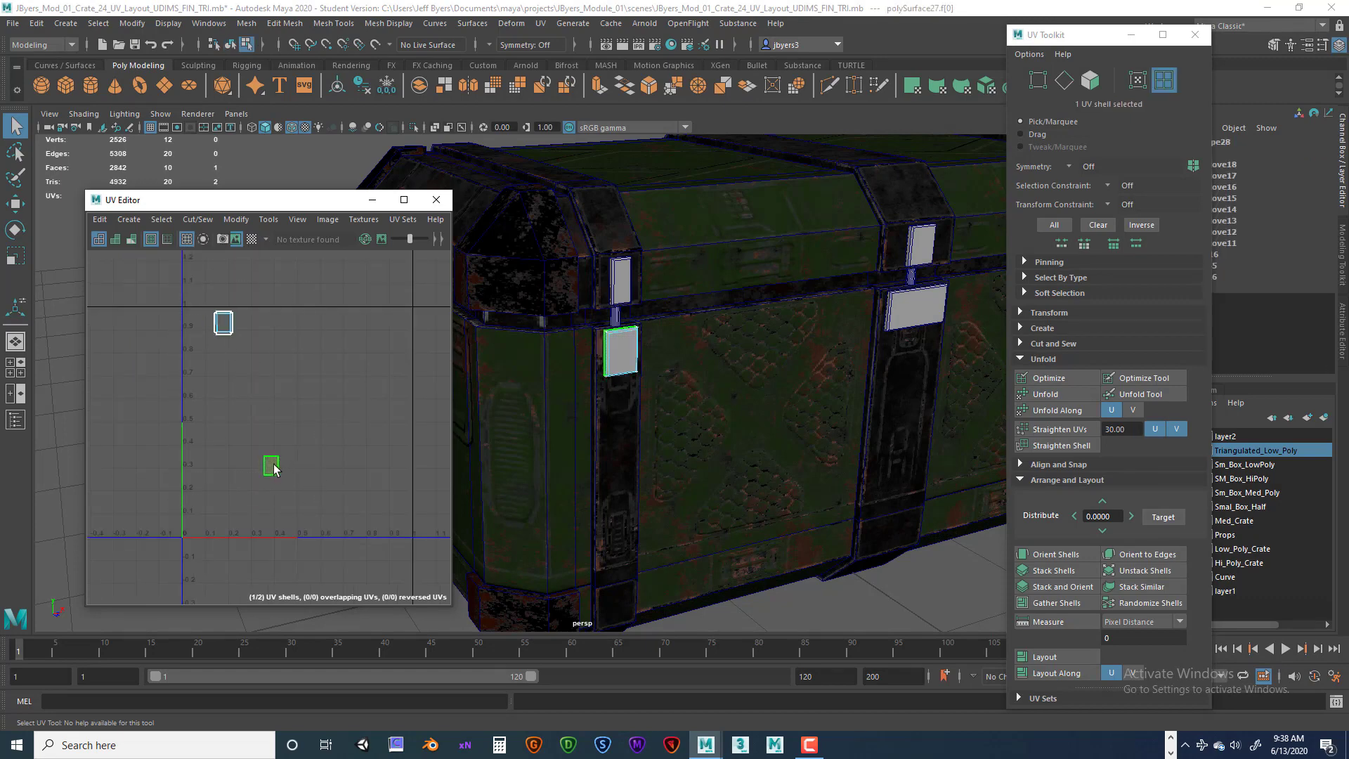
key(w)
drag(274, 470, 201, 329)
drag(156, 289, 270, 360)
alt+middle_drag(262, 365, 307, 467)
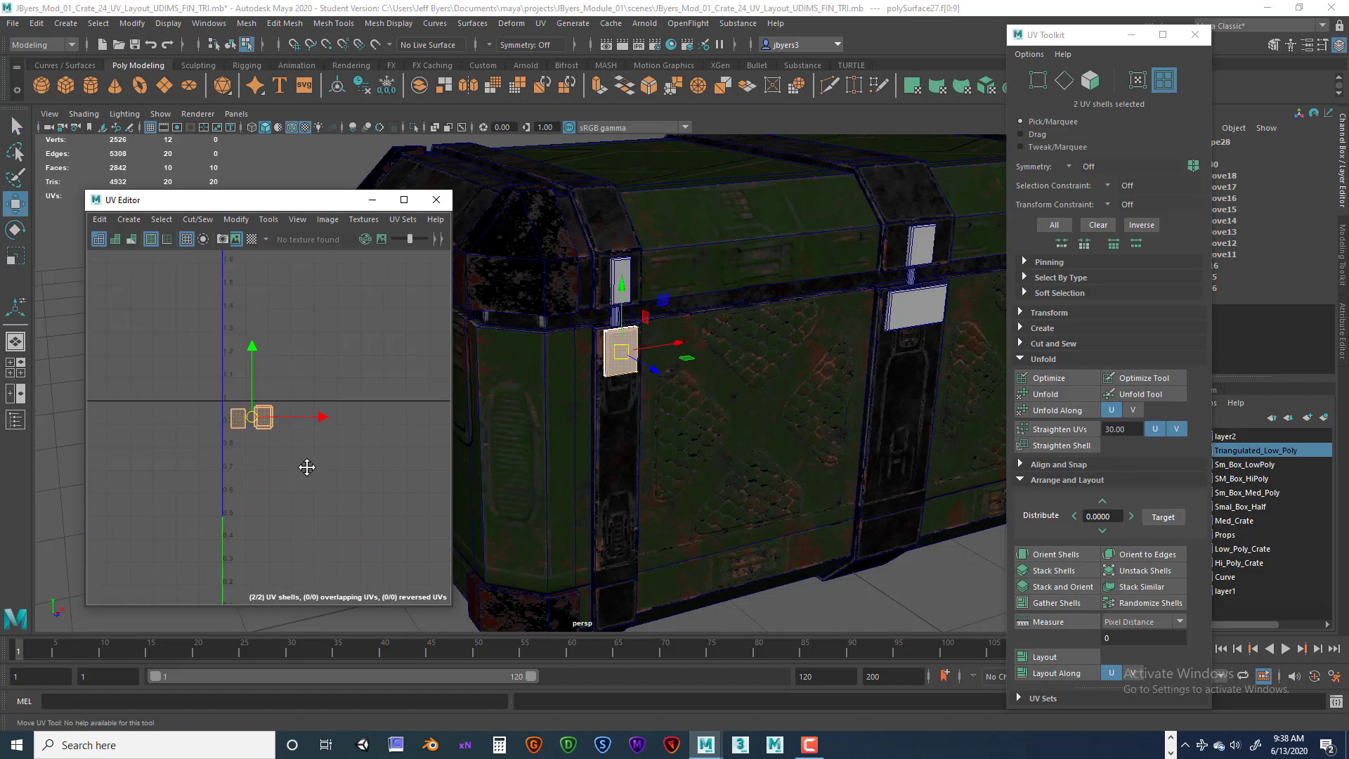
scroll(327, 447, up, 2)
alt+drag(565, 322, 566, 386)
alt+middle_drag(356, 414, 385, 440)
scroll(318, 424, up, 3)
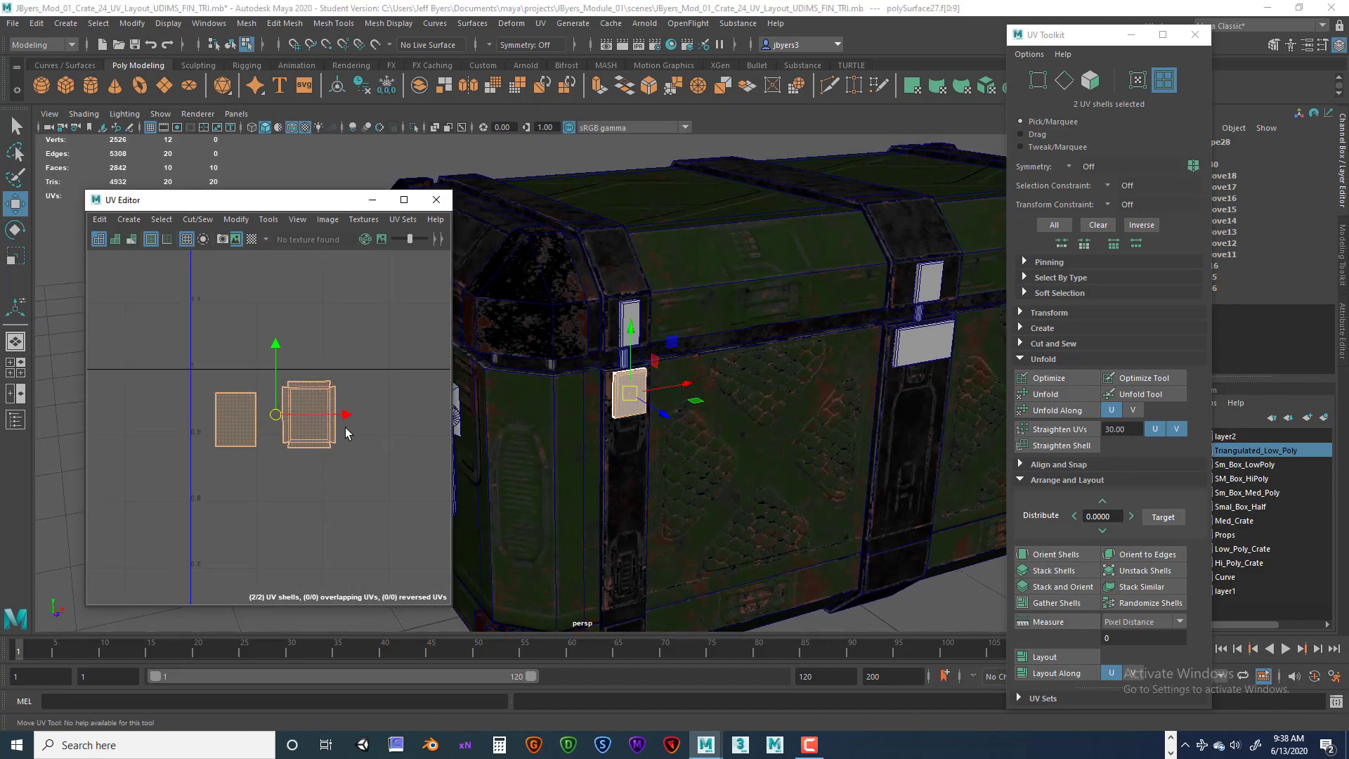
Select the latch plate and the matching plate above it, then transfer the UVs between them.
key(F8)
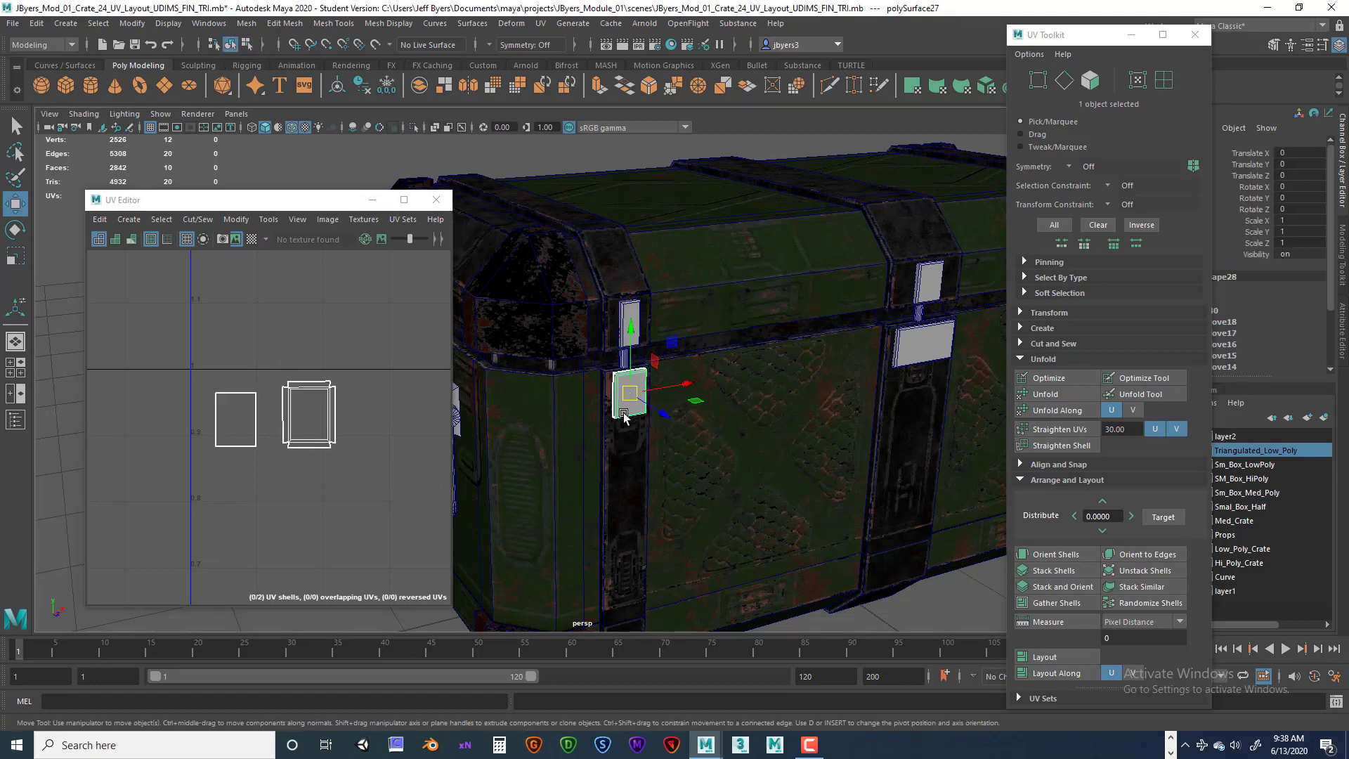
key(q)
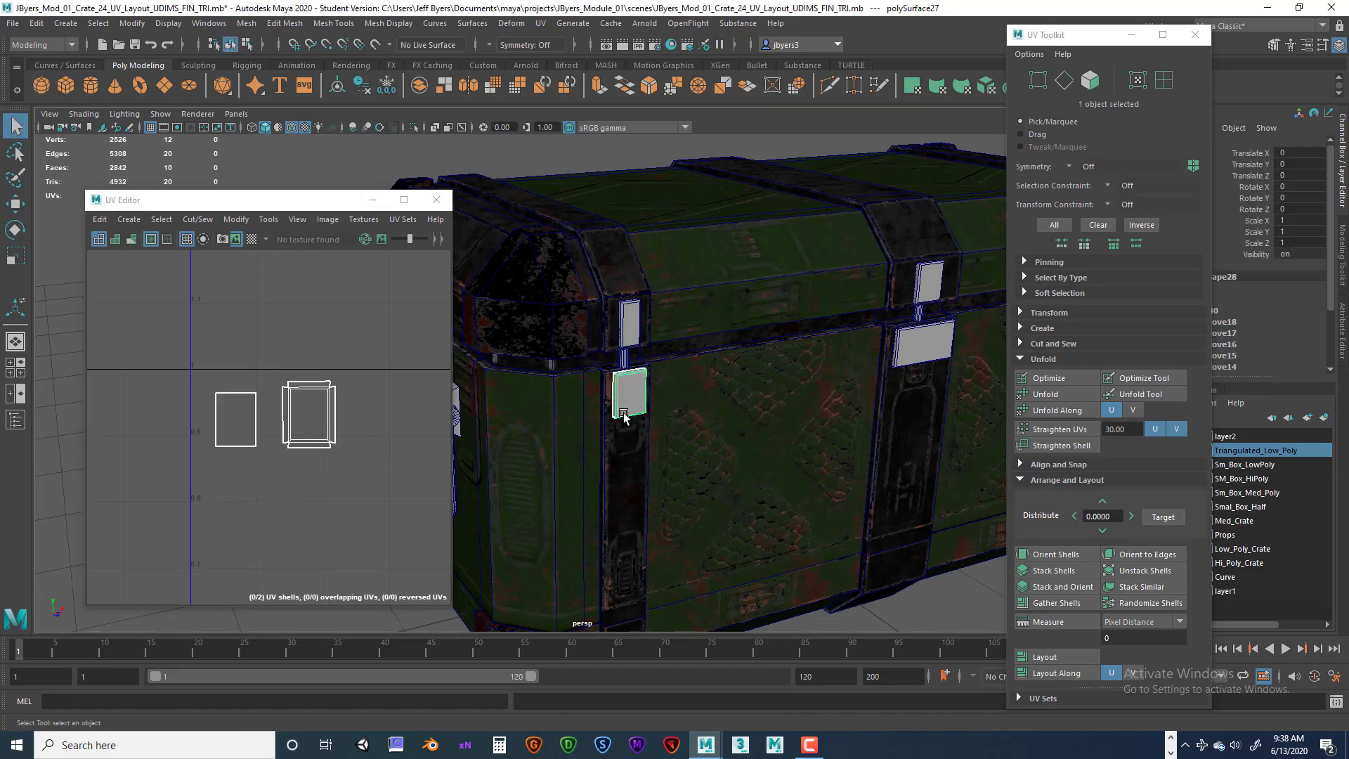
shift+click(631, 316)
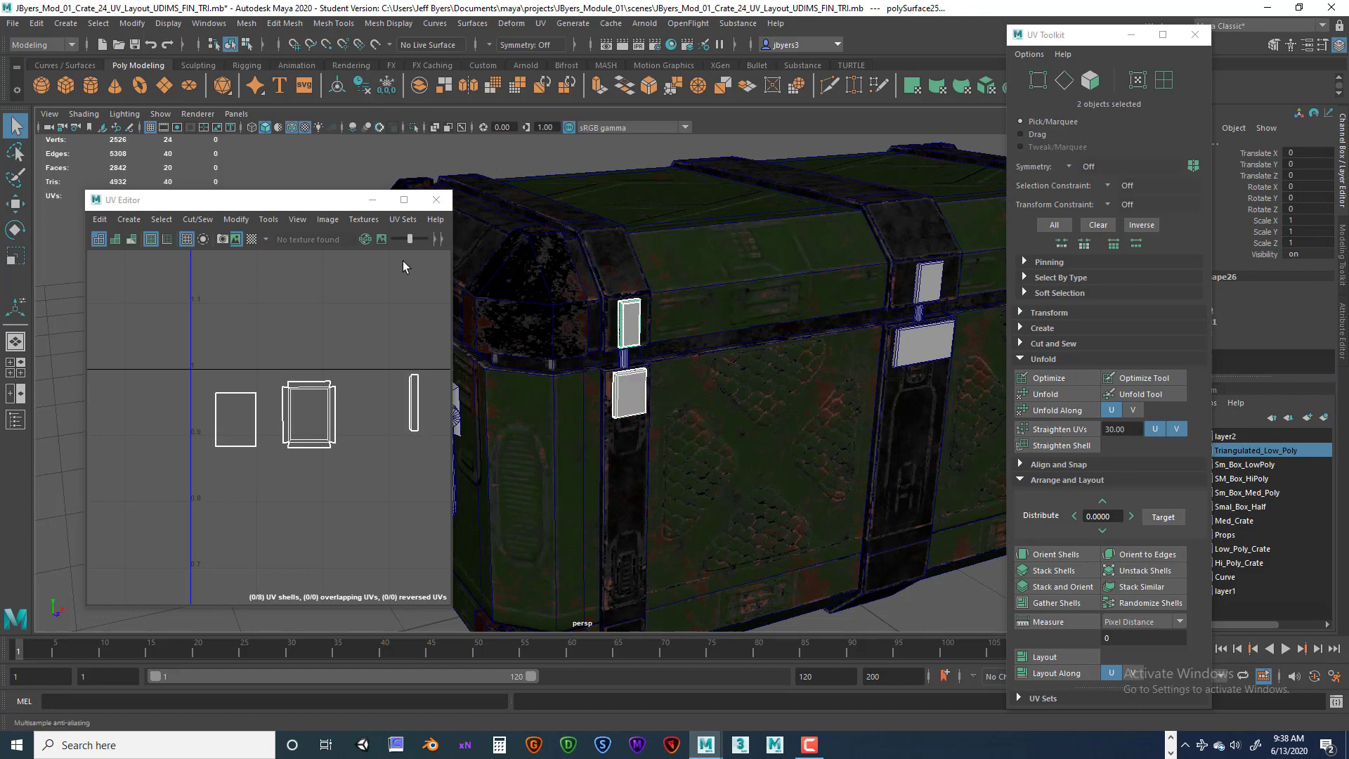
key(space)
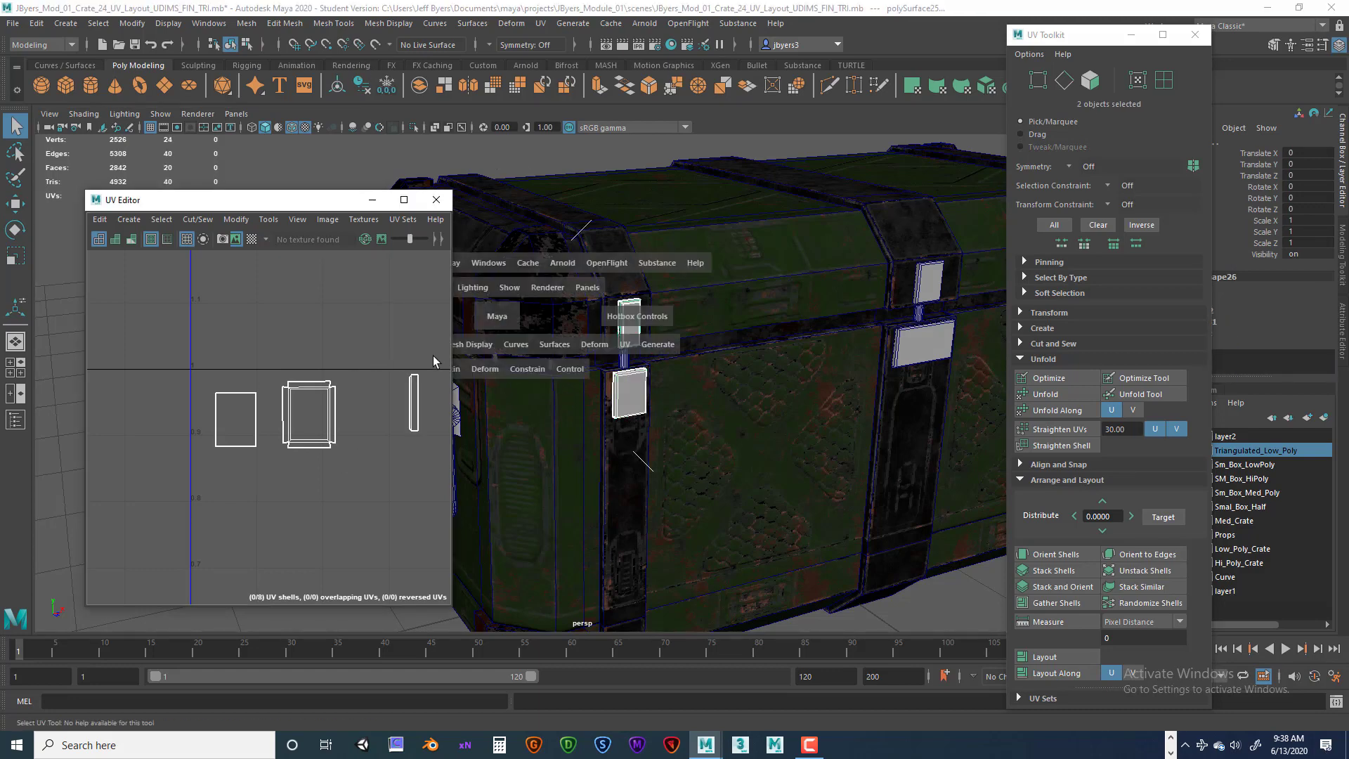
key(space)
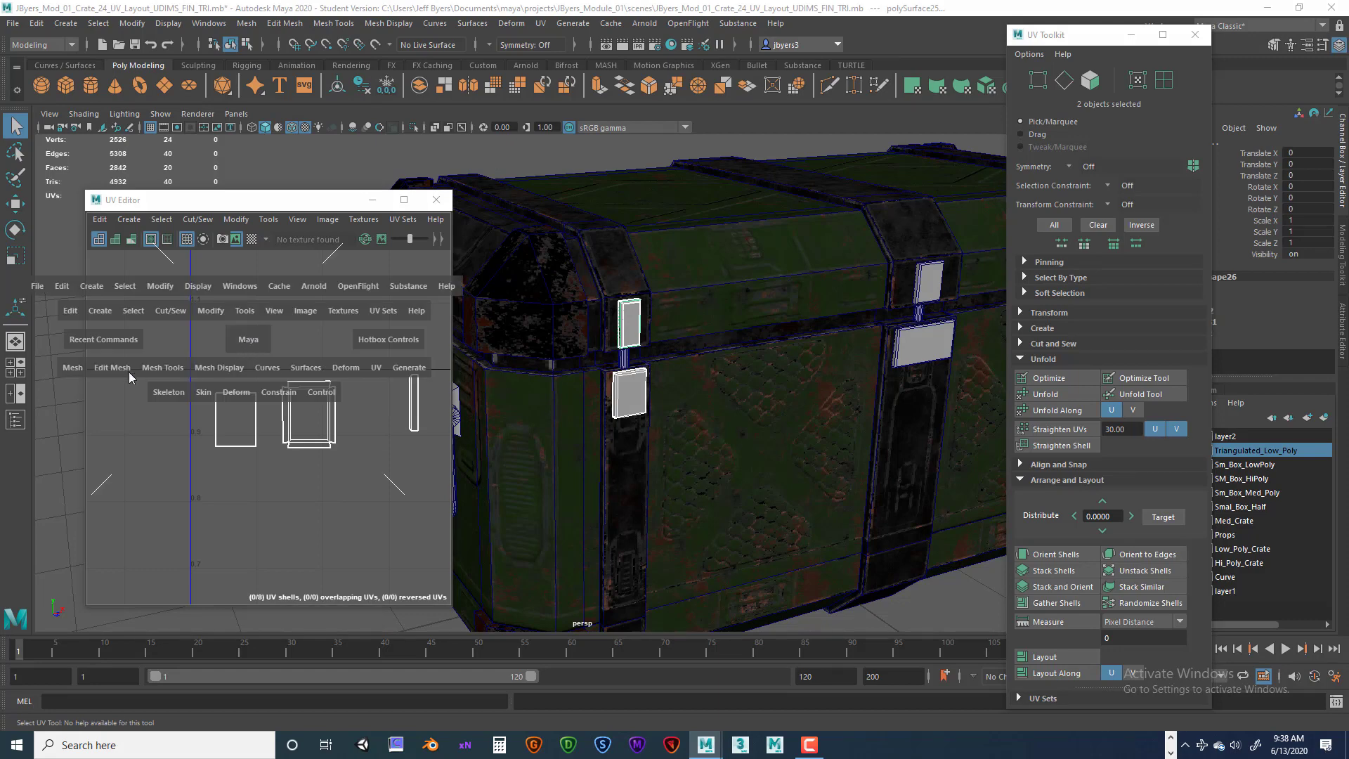
click(79, 366)
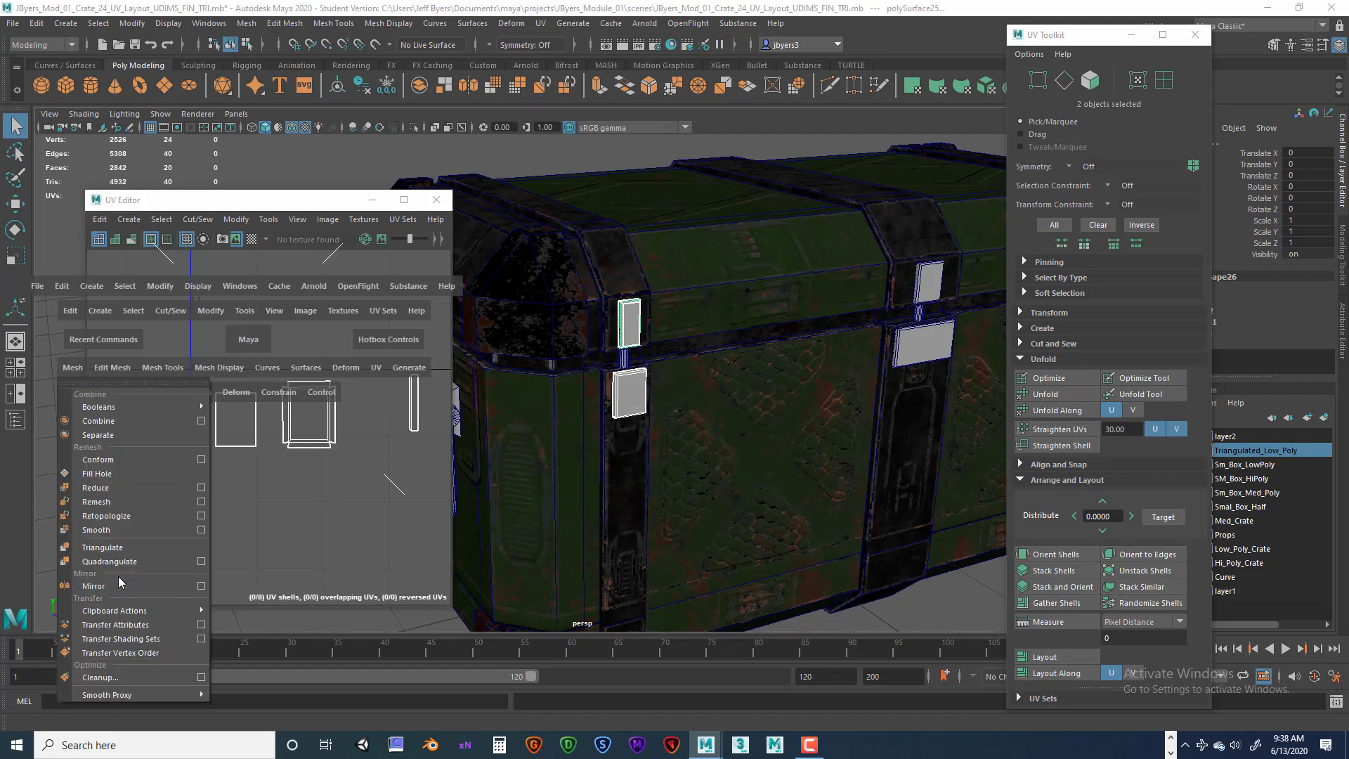
click(128, 624)
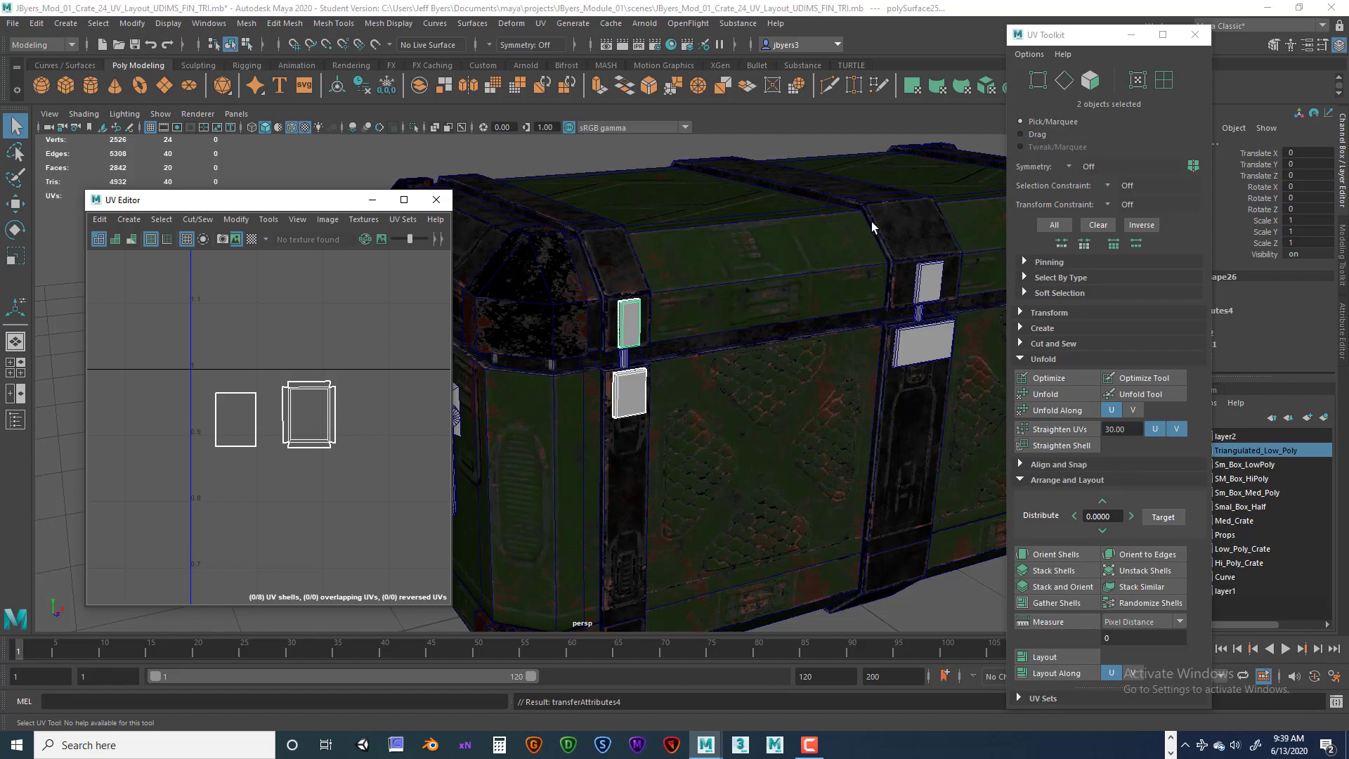
Display the checker texture and examine the latch plates' UV density up close.
drag(1082, 34, 1068, 93)
click(251, 239)
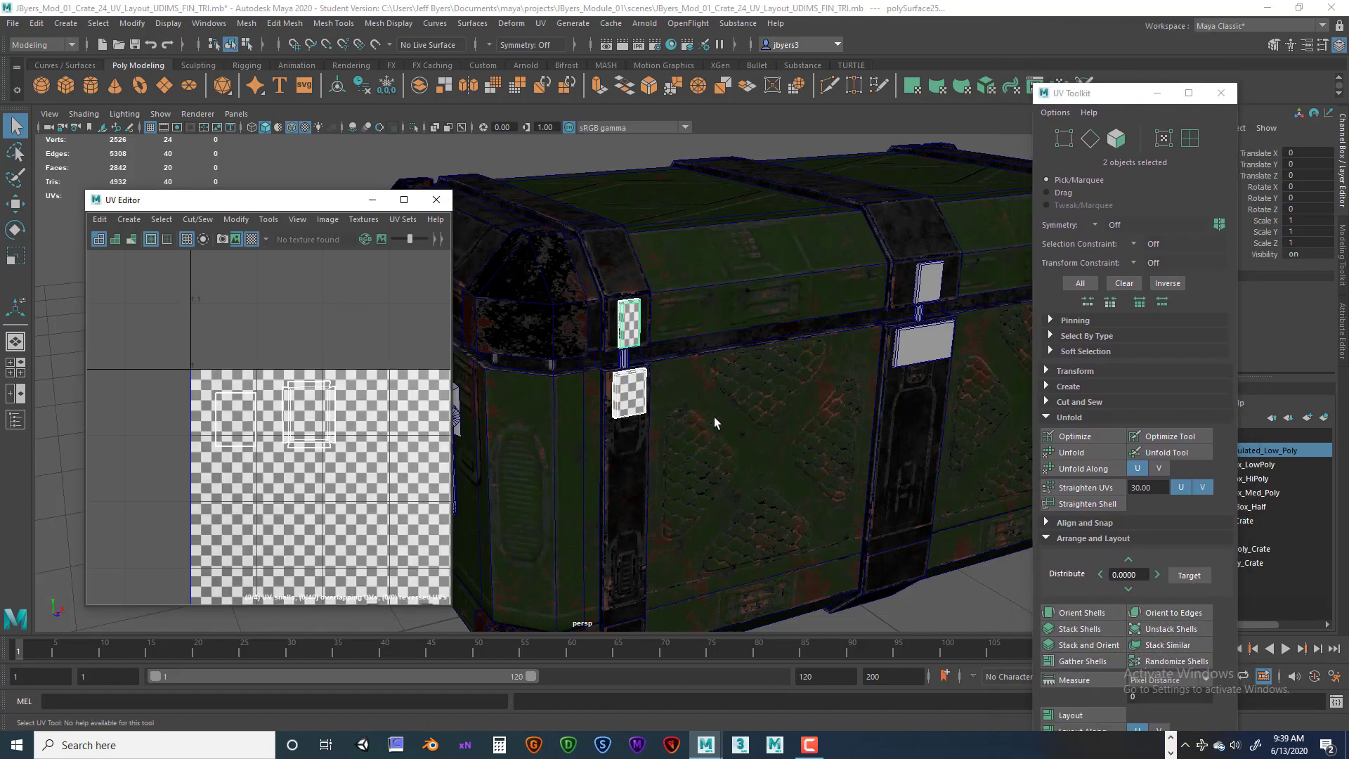
scroll(714, 422, up, 4)
scroll(675, 306, up, 3)
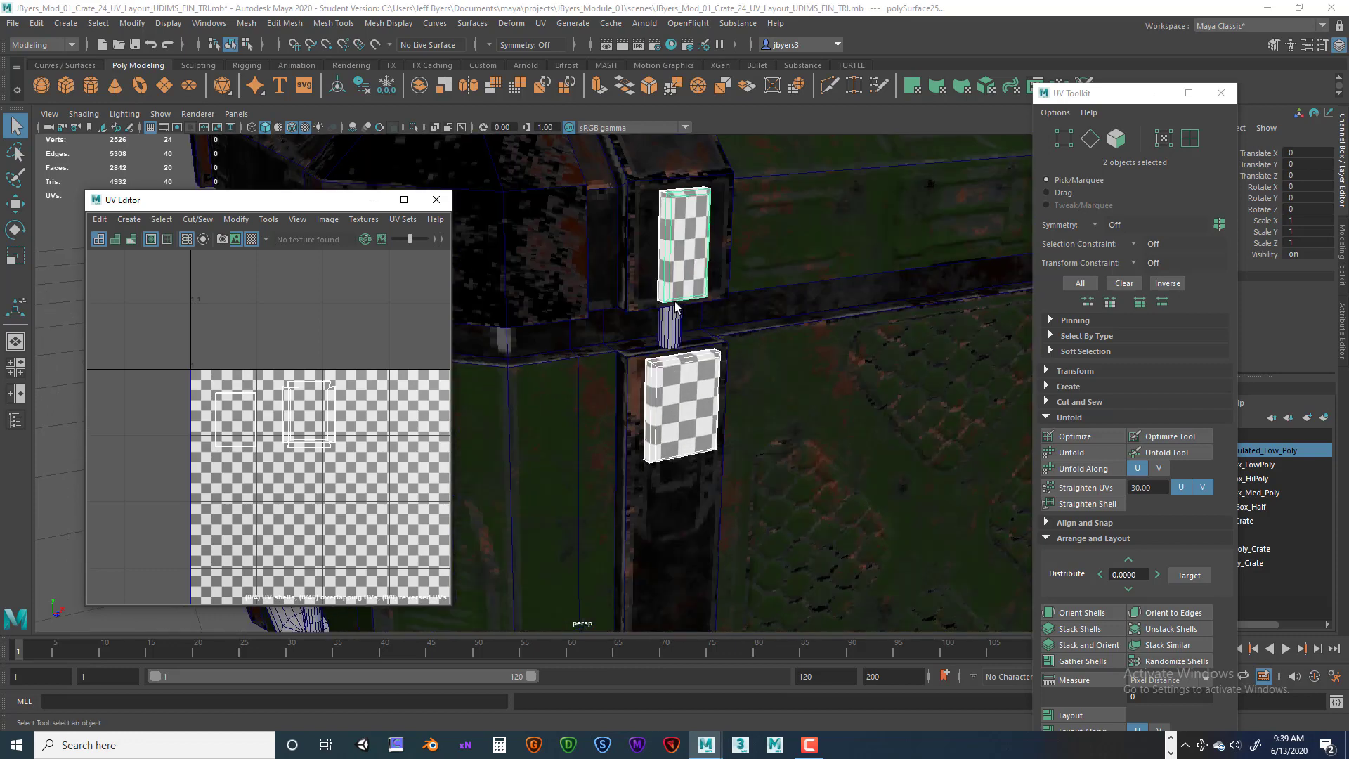
alt+drag(731, 301, 618, 341)
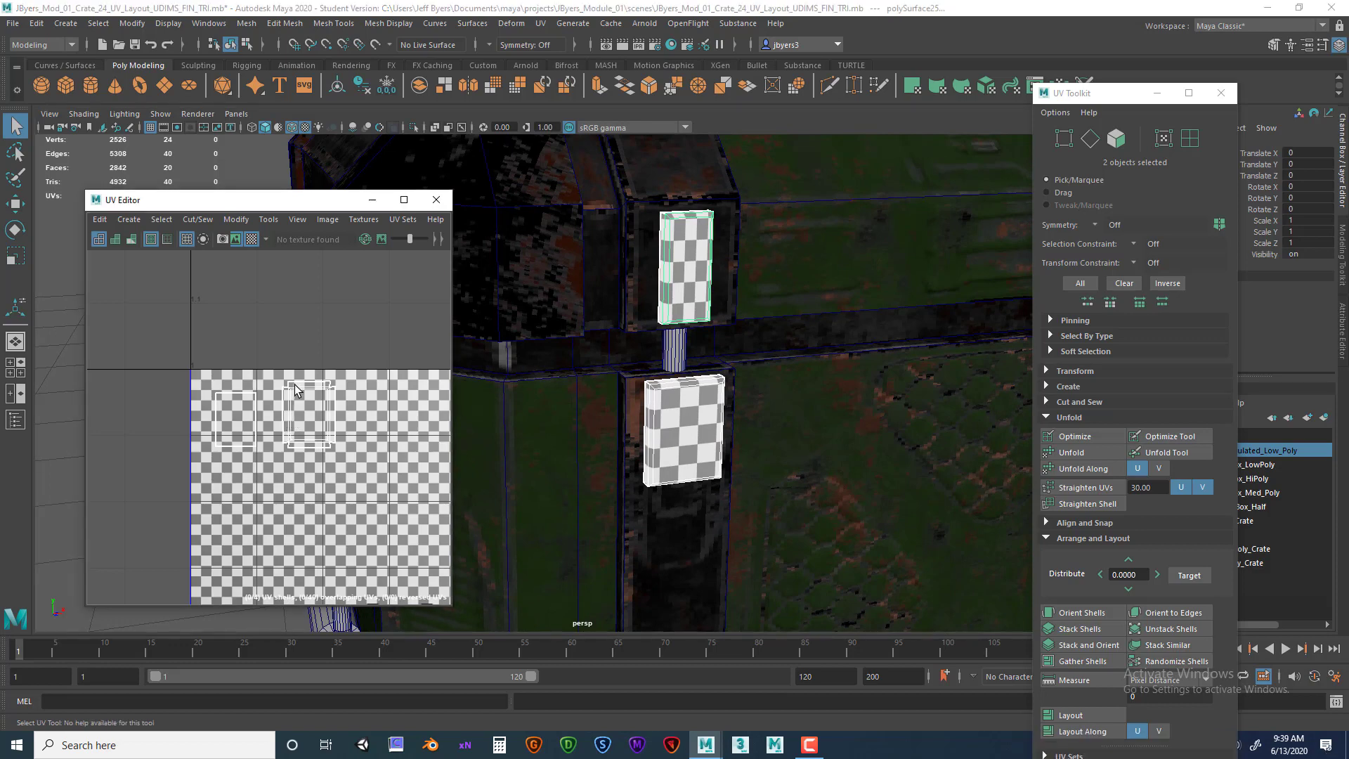
right_drag(293, 395, 267, 371)
Try scaling the latch plate's two UV shells slightly, then undo the edits.
click(304, 423)
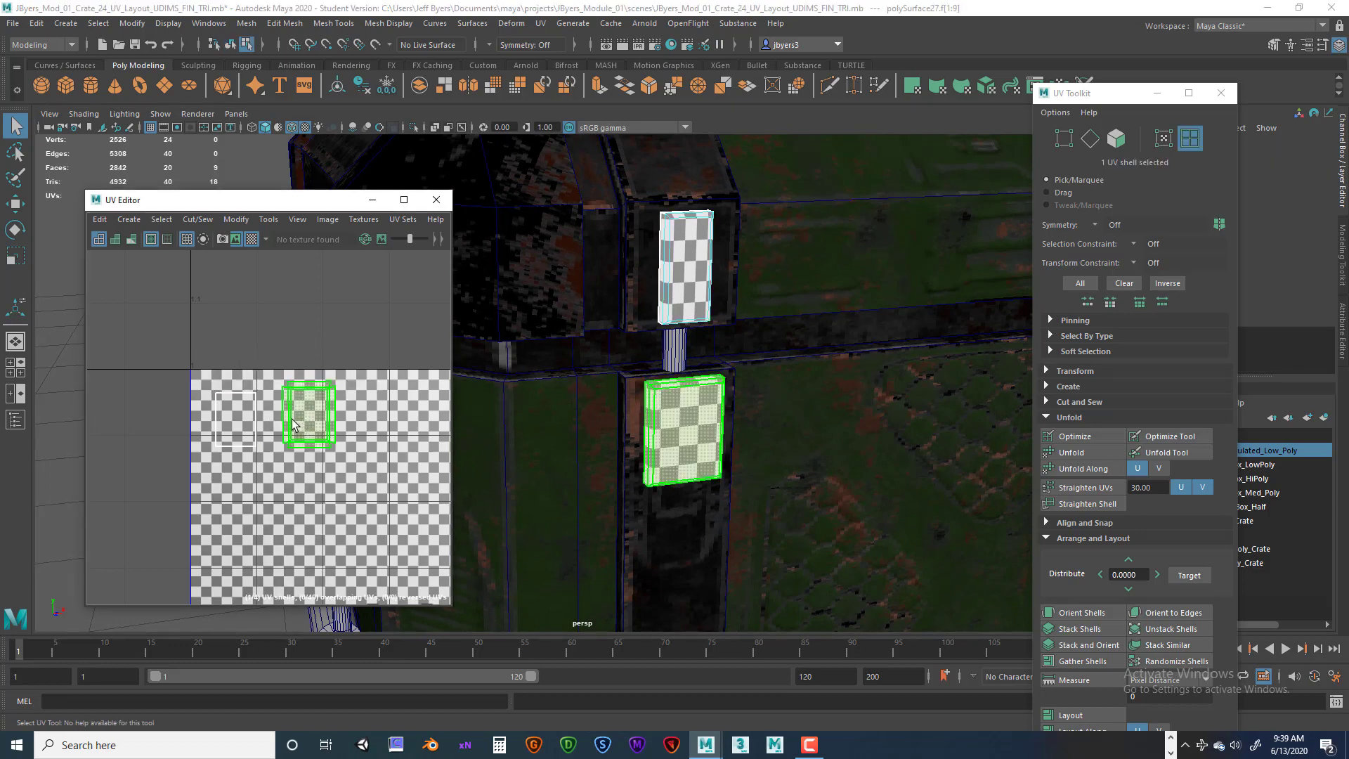
shift+click(242, 420)
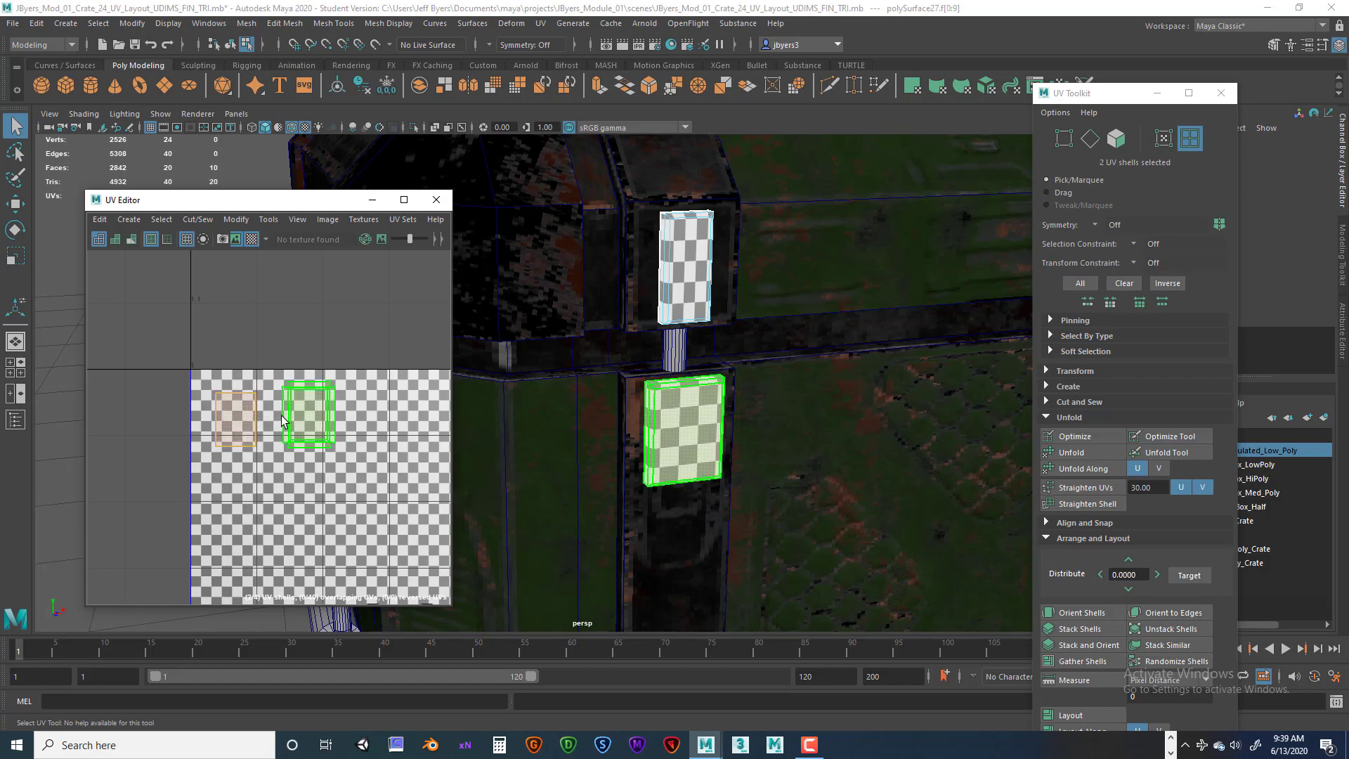
key(r)
mouse_move(343, 420)
mouse_down()
mouse_move(359, 420)
mouse_move(320, 420)
mouse_move(340, 424)
mouse_up()
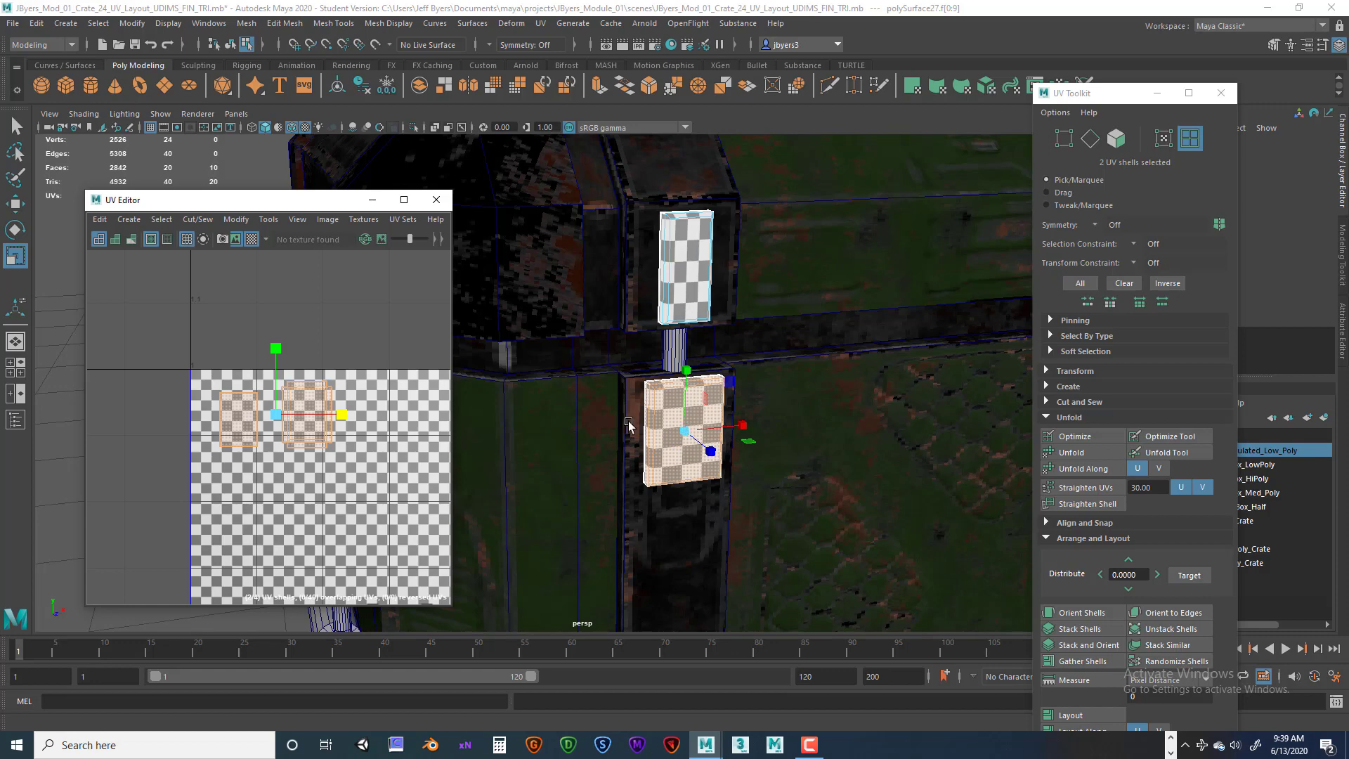
scroll(624, 442, down, 3)
alt+drag(649, 448, 694, 454)
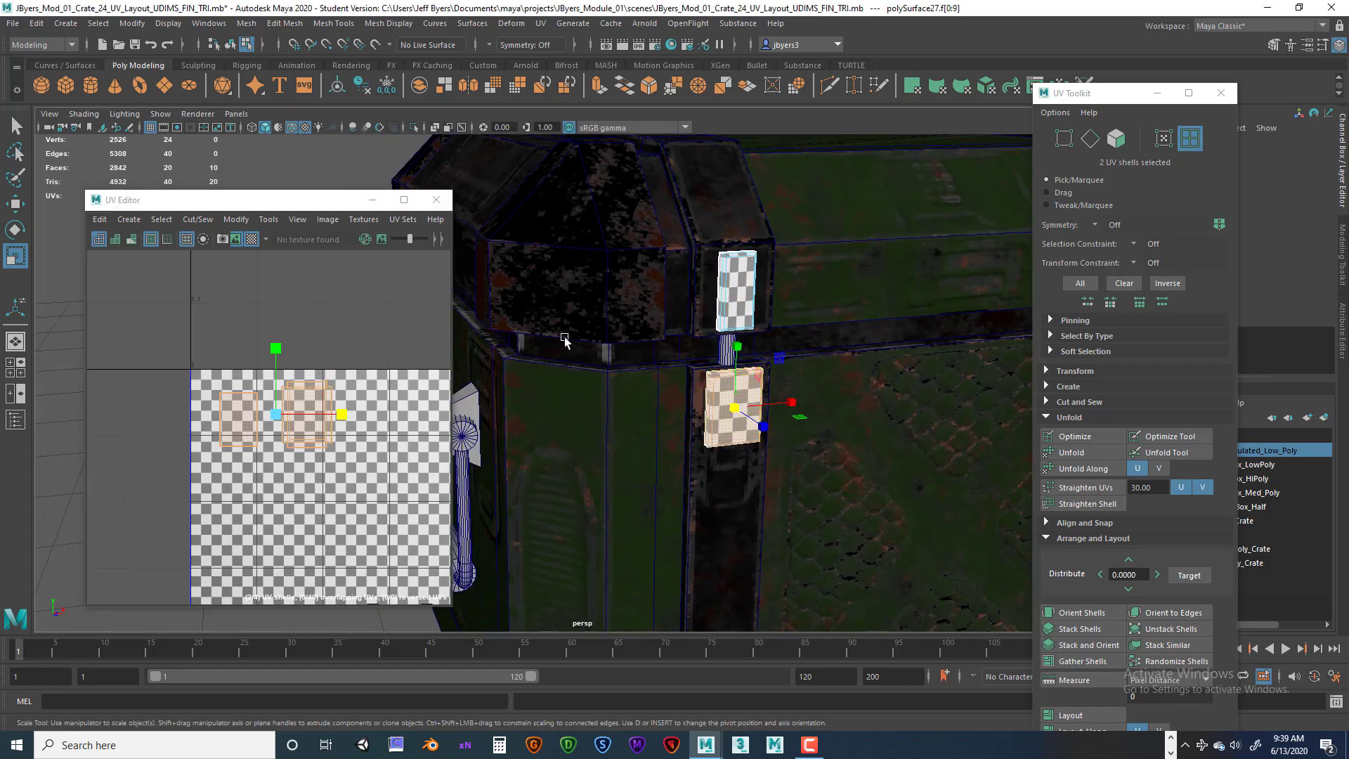
click(730, 295)
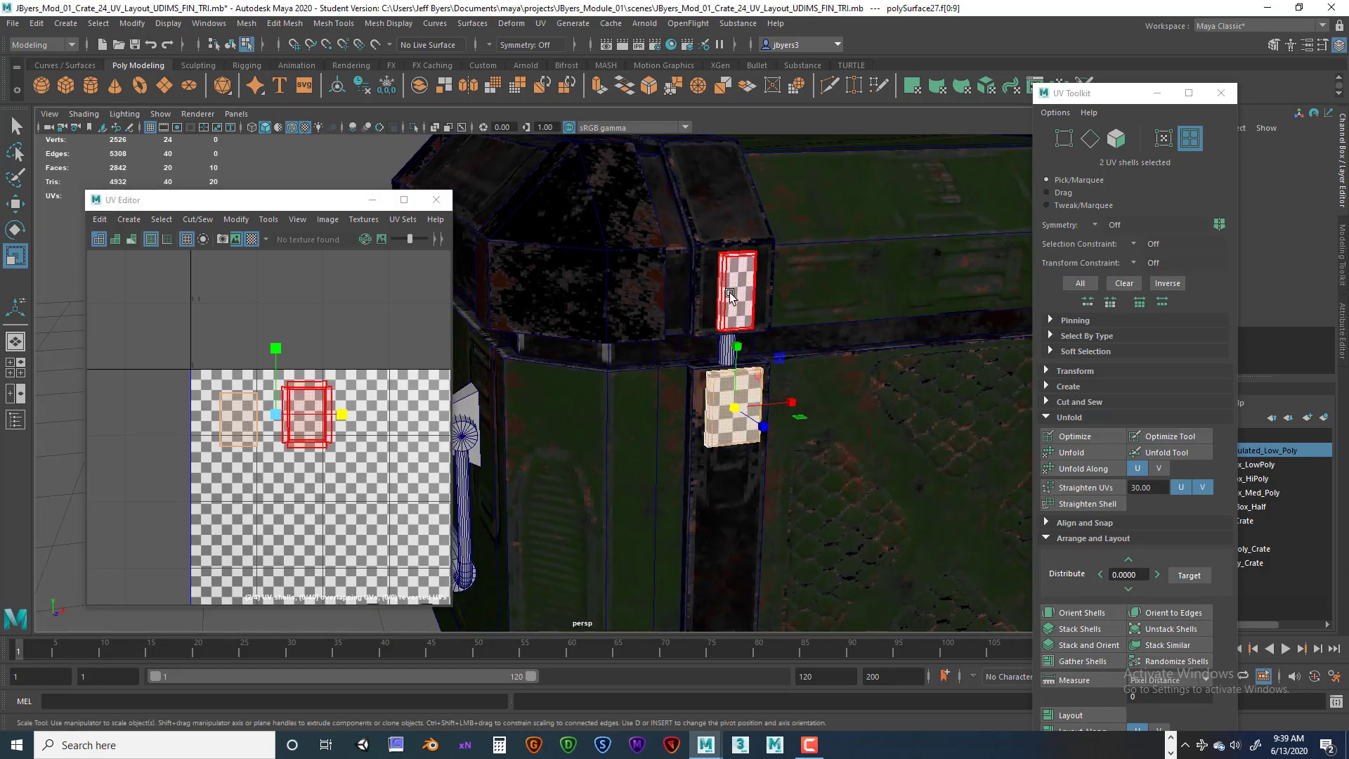
key(ctrl+z)
key(ctrl+z)
key(ctrl+z)
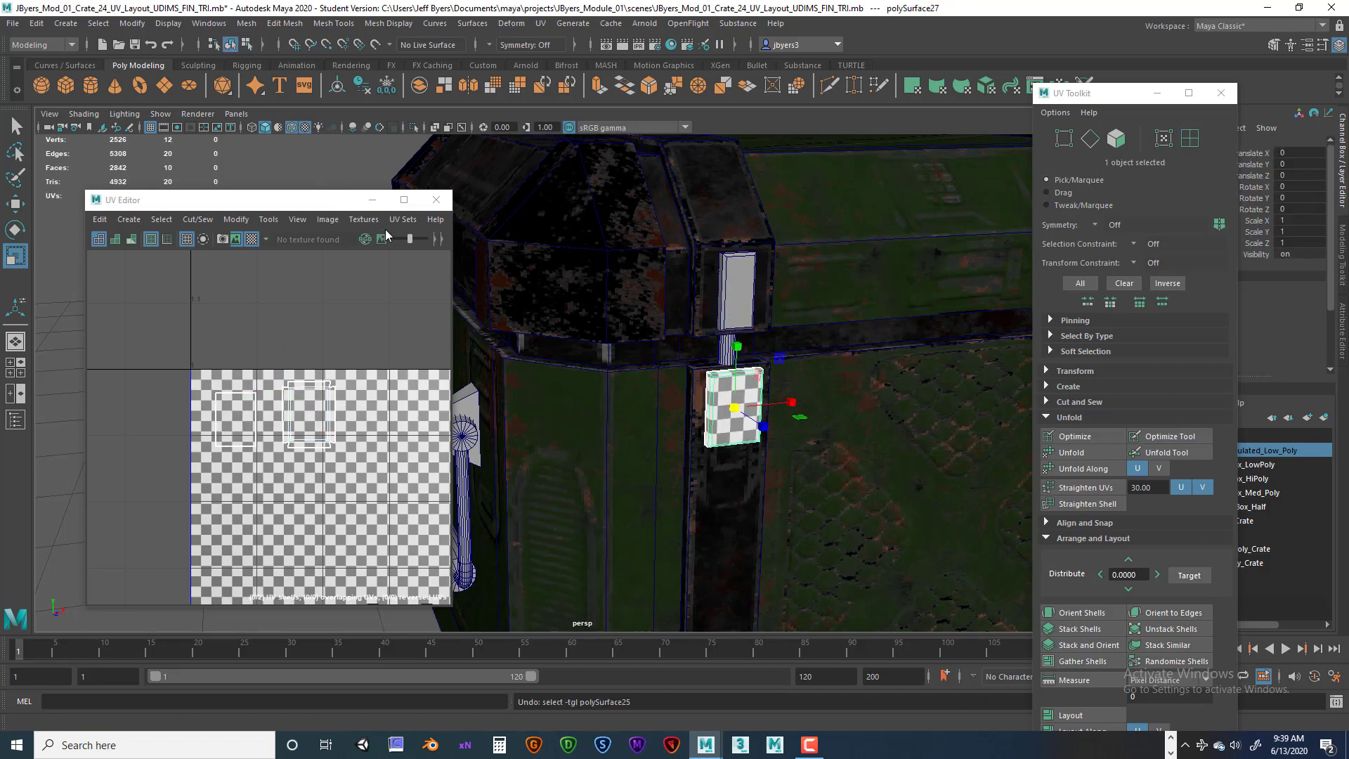
Turn off the checker display and zoom out to view the whole crate.
click(252, 240)
drag(328, 204, 311, 183)
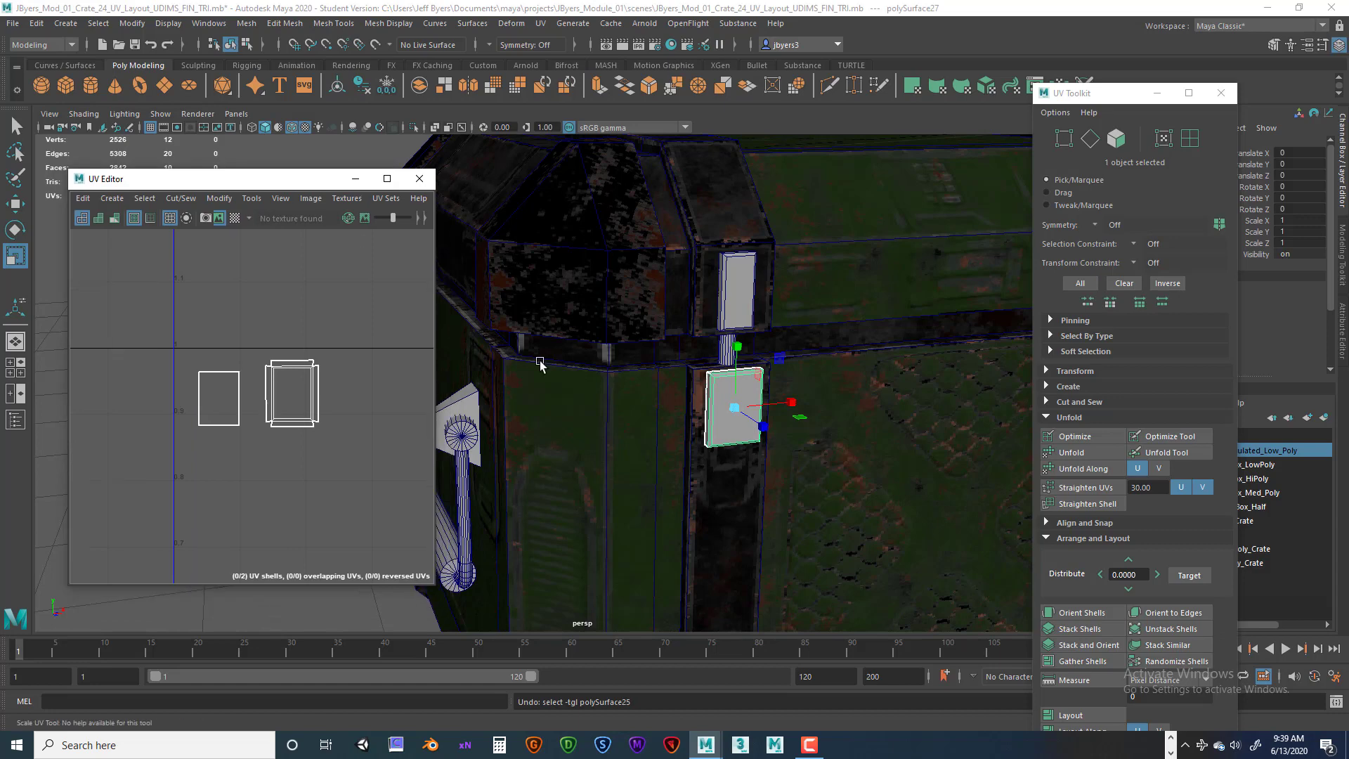
scroll(759, 415, down, 5)
alt+drag(745, 422, 780, 413)
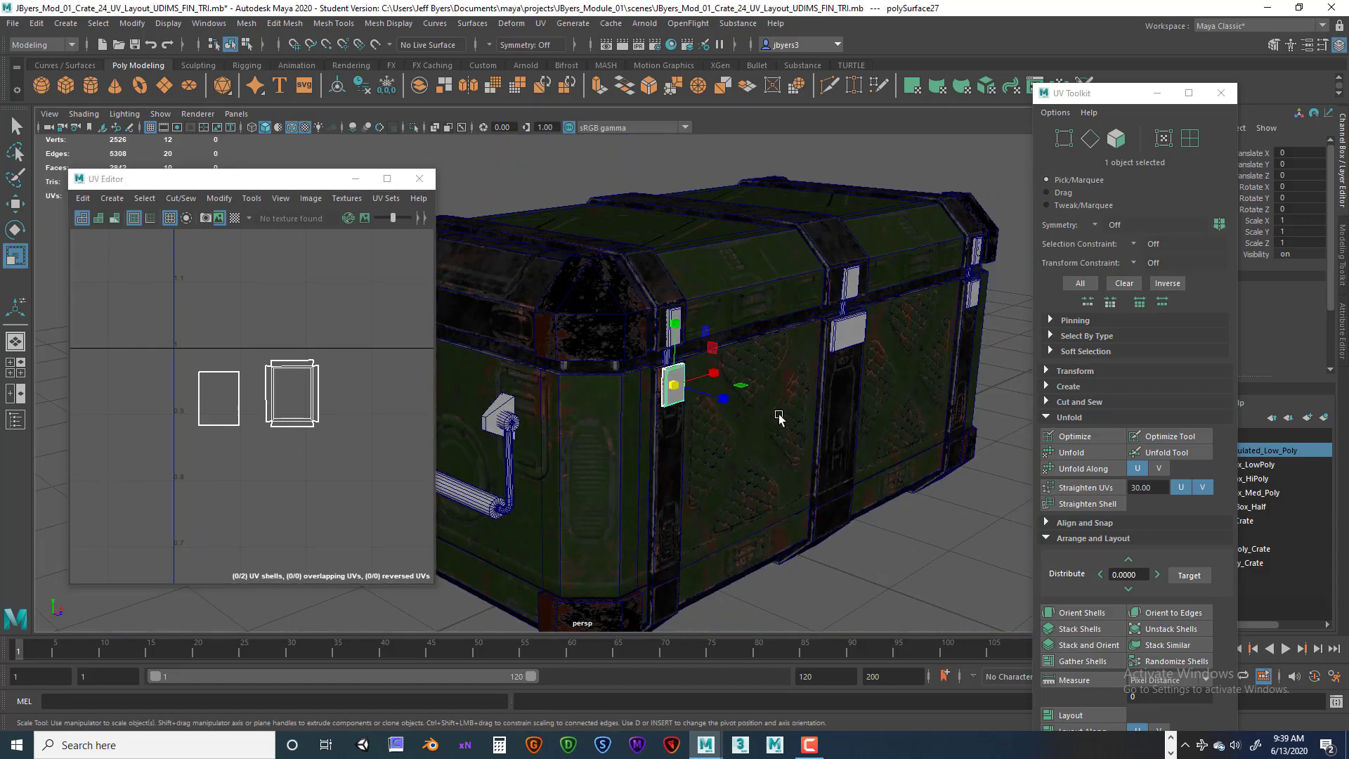
Select the small latch piece on the crate's front and inspect its UV shells in the UV Editor.
alt+middle_drag(780, 413, 806, 452)
alt+drag(805, 453, 749, 437)
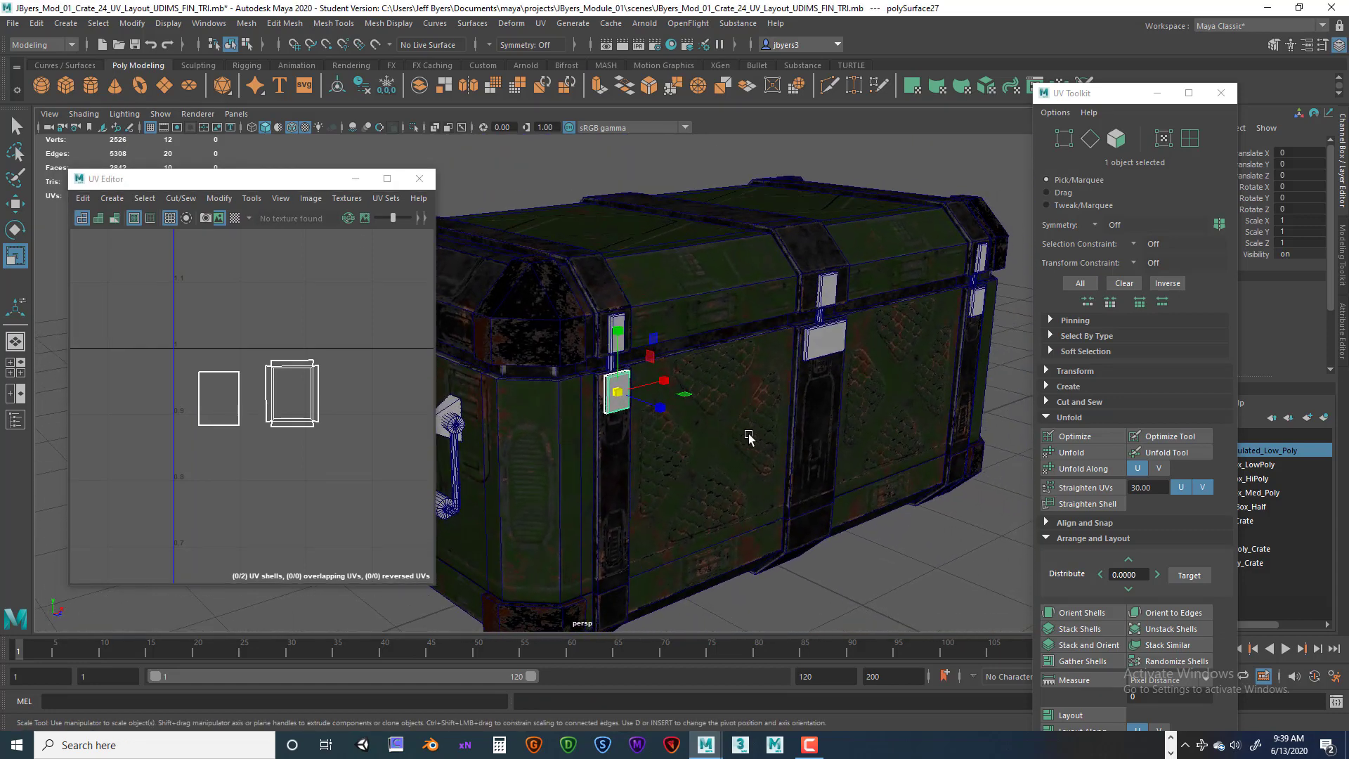
drag(316, 178, 352, 178)
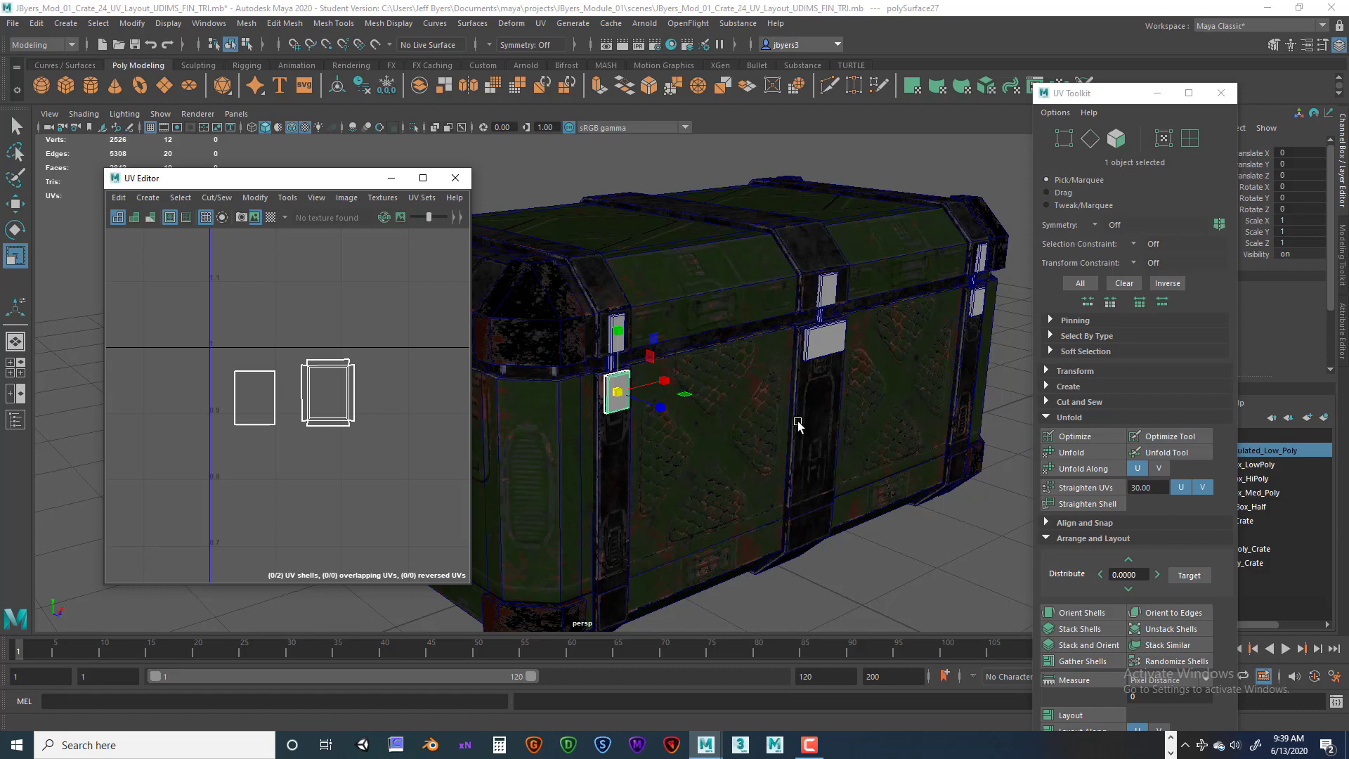
drag(278, 177, 793, 292)
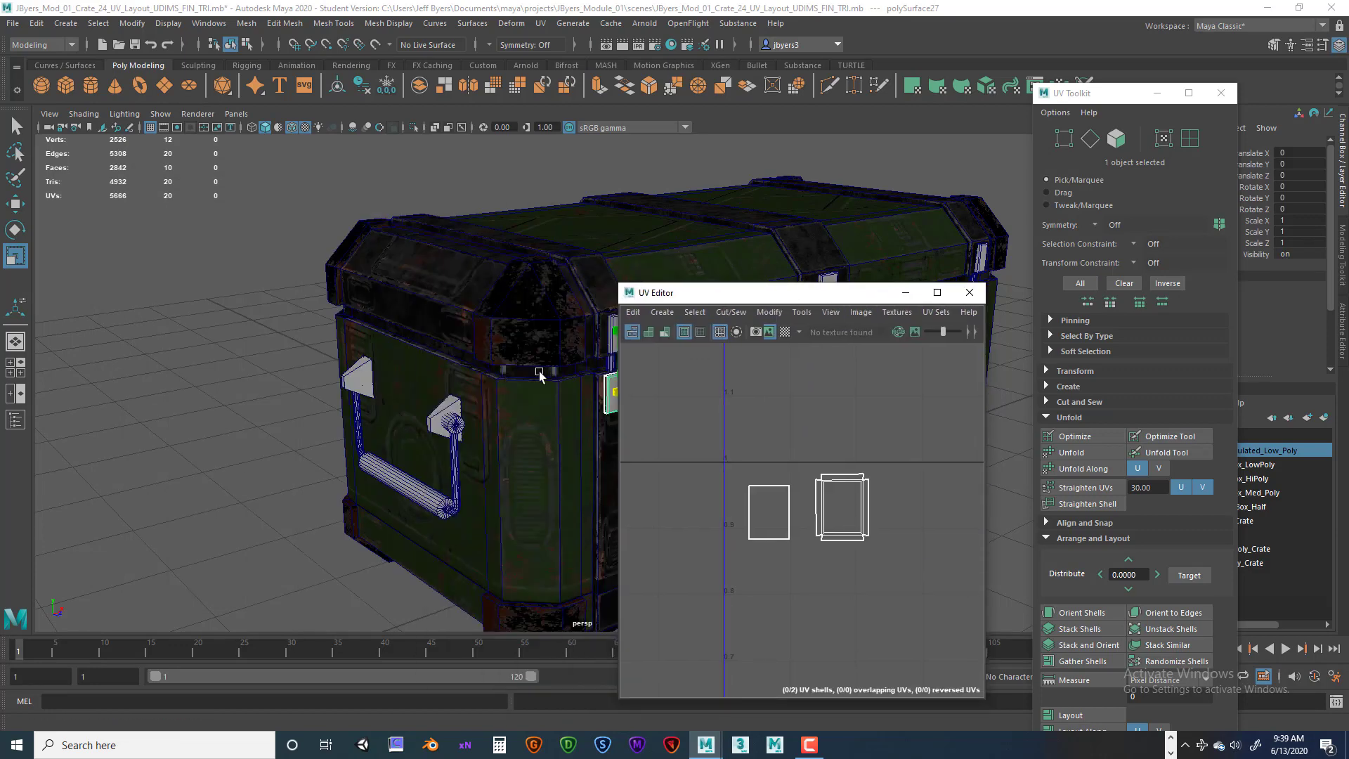
alt+drag(485, 367, 515, 343)
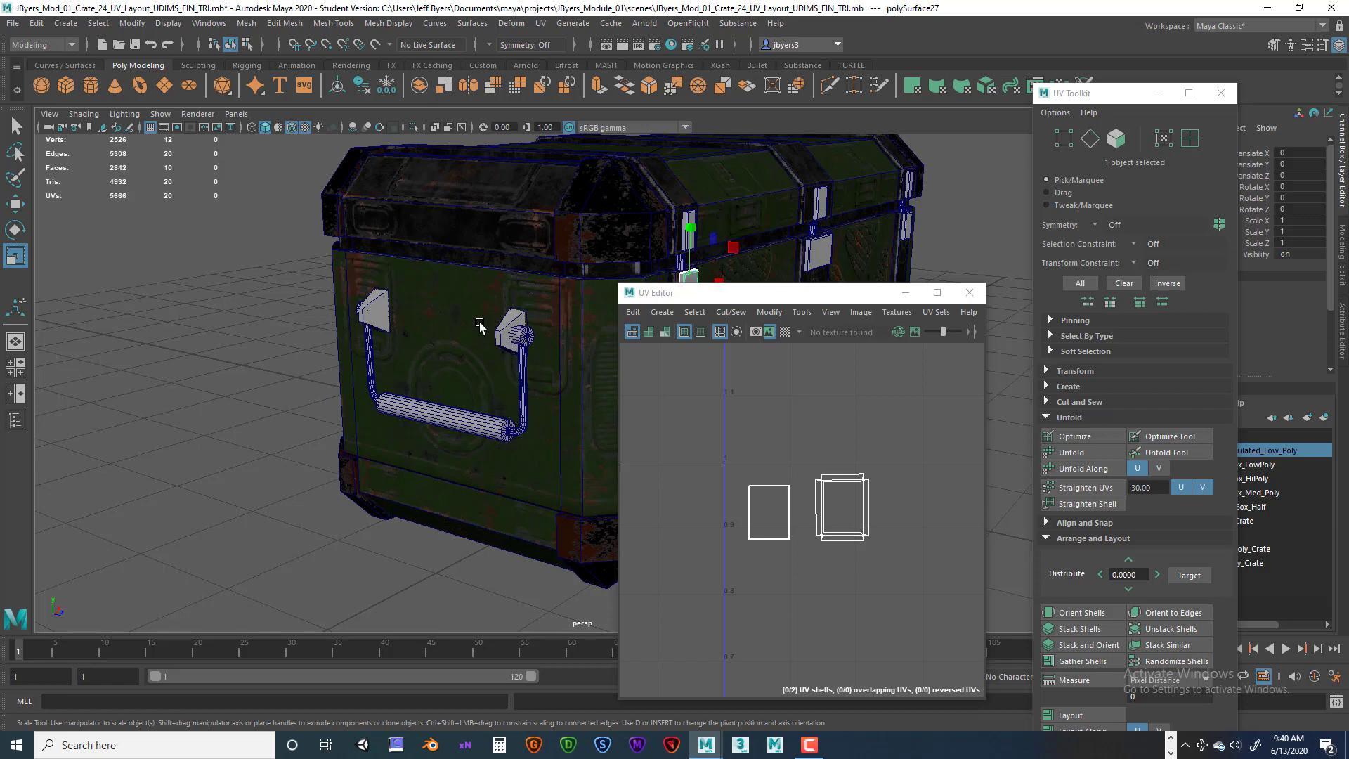
drag(641, 293, 777, 293)
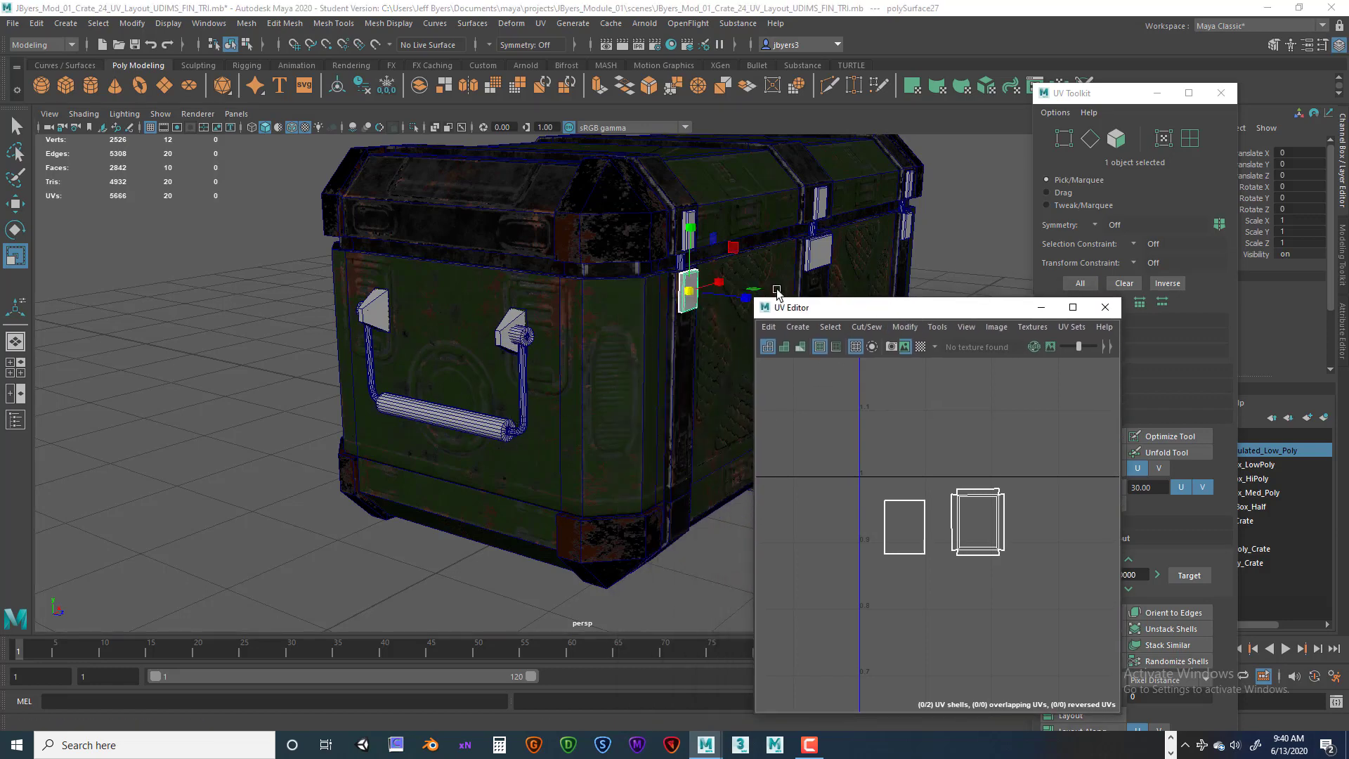
alt+middle_drag(674, 344, 560, 344)
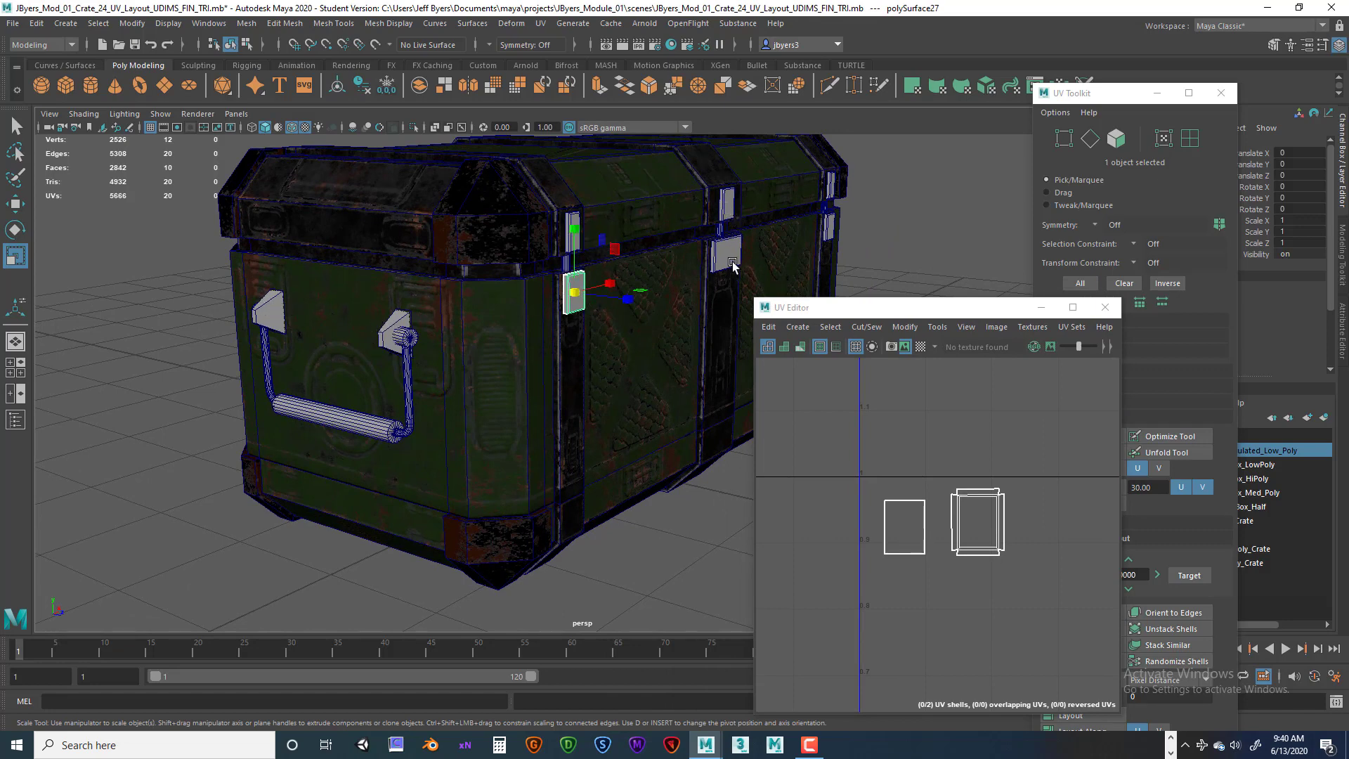
alt+drag(698, 285, 628, 309)
scroll(620, 310, down, 2)
scroll(560, 308, up, 5)
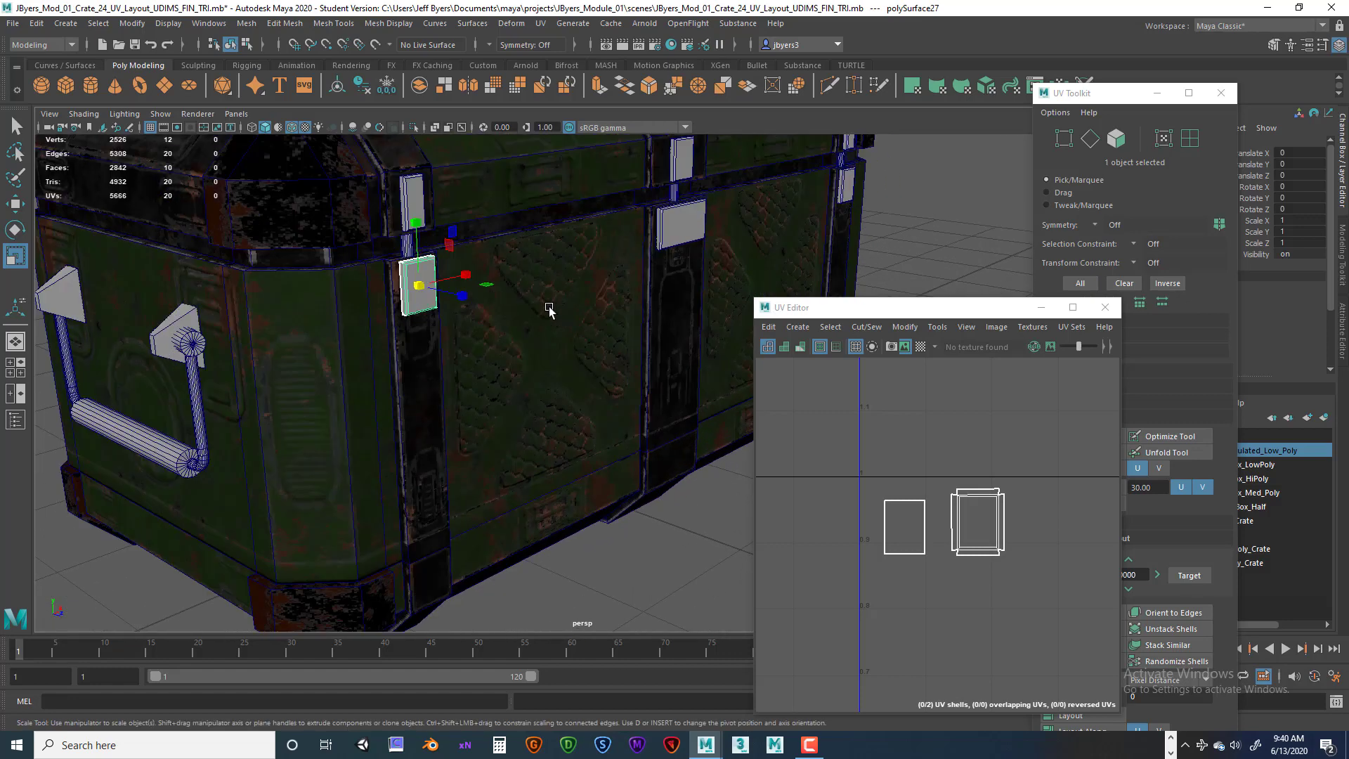
alt+middle_drag(509, 307, 530, 318)
click(461, 279)
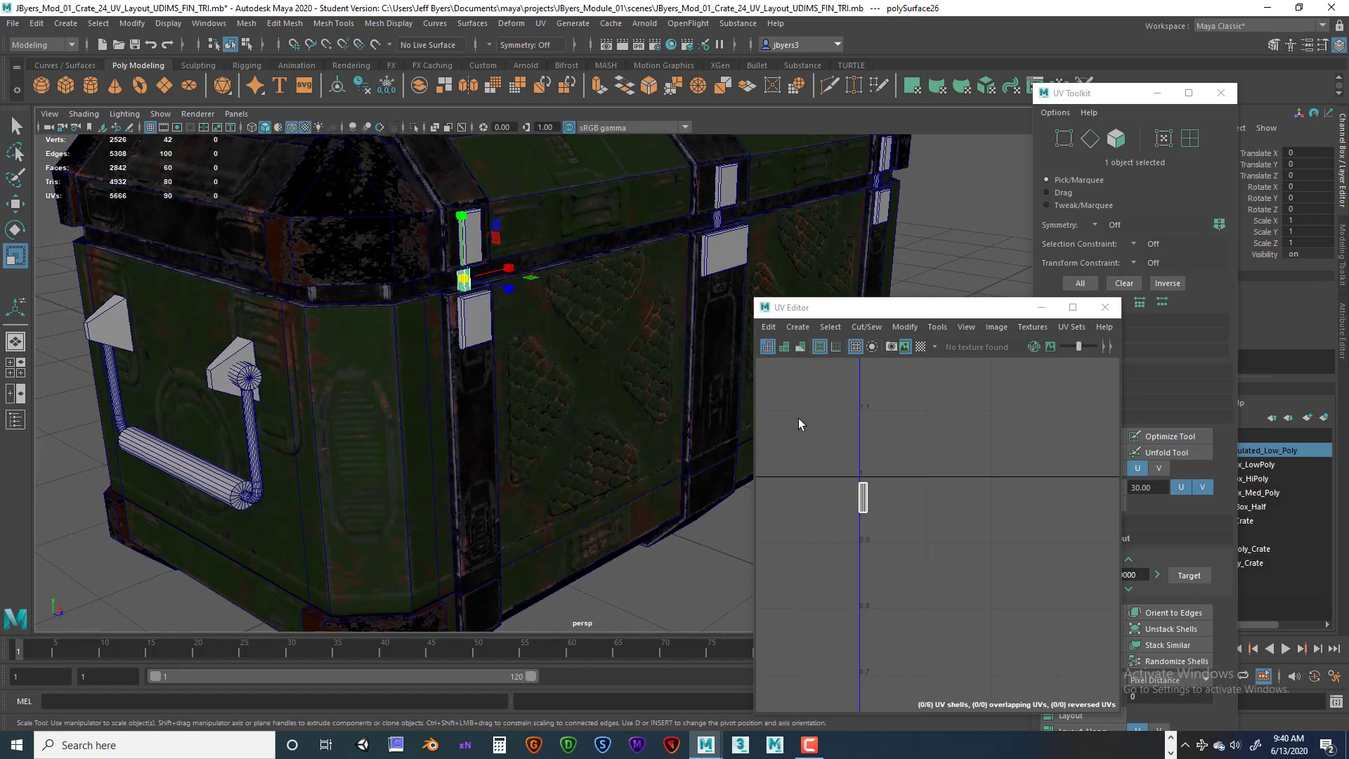
scroll(798, 419, down, 3)
scroll(884, 374, down, 3)
alt+middle_drag(919, 439, 884, 402)
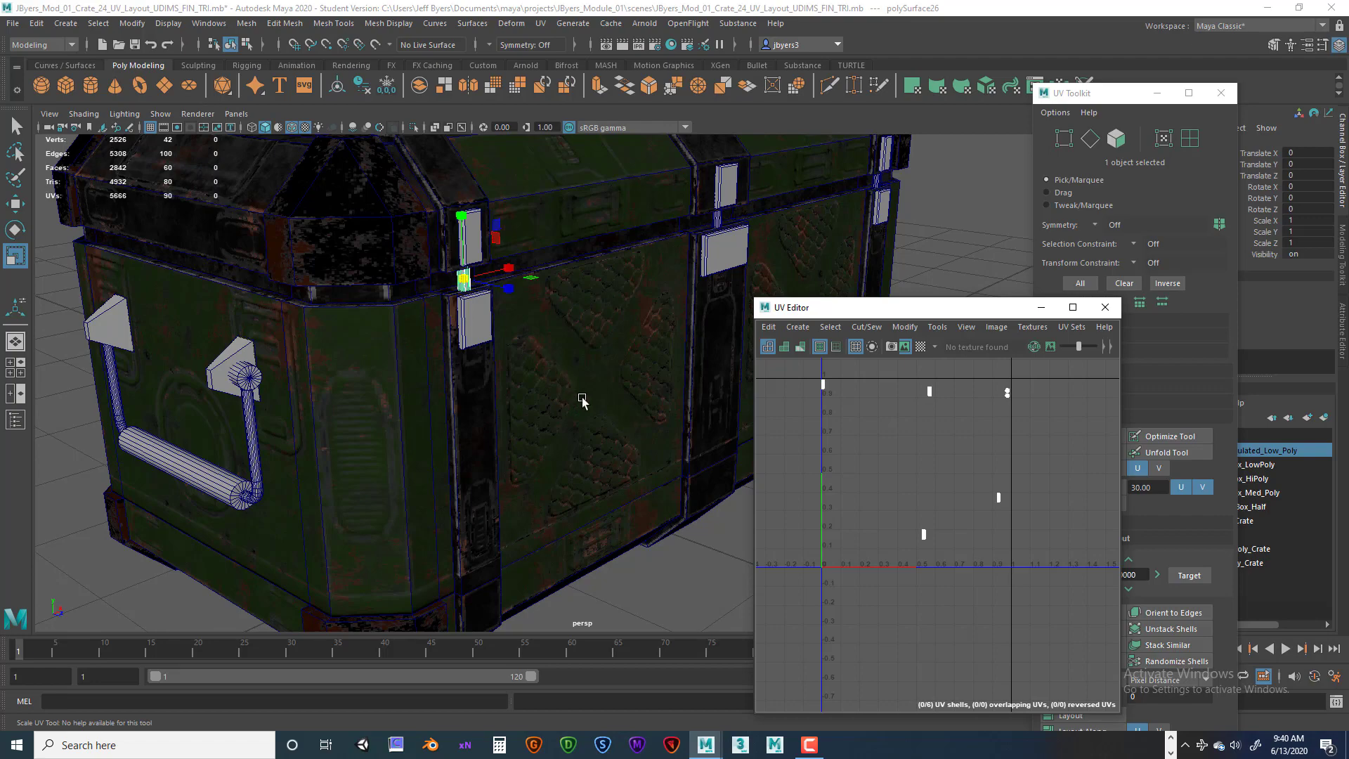
Orbit around the crate to examine its latch plates and handles from different sides.
alt+drag(608, 415, 507, 403)
alt+middle_drag(685, 403, 372, 421)
alt+middle_drag(555, 421, 358, 432)
alt+drag(645, 424, 591, 427)
alt+middle_drag(650, 442, 337, 436)
alt+drag(554, 443, 646, 451)
scroll(562, 446, down, 8)
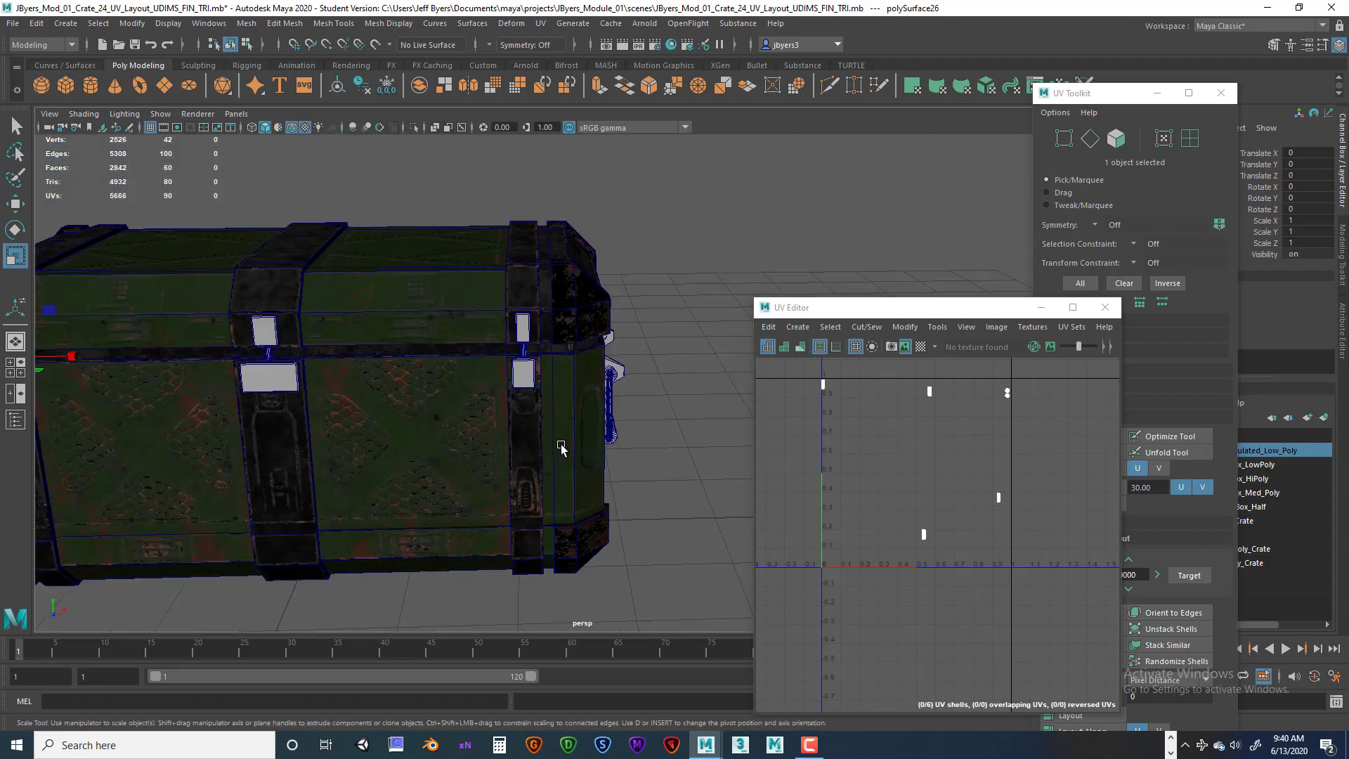
alt+drag(449, 458, 529, 428)
alt+middle_drag(484, 477, 576, 443)
scroll(576, 443, up, 8)
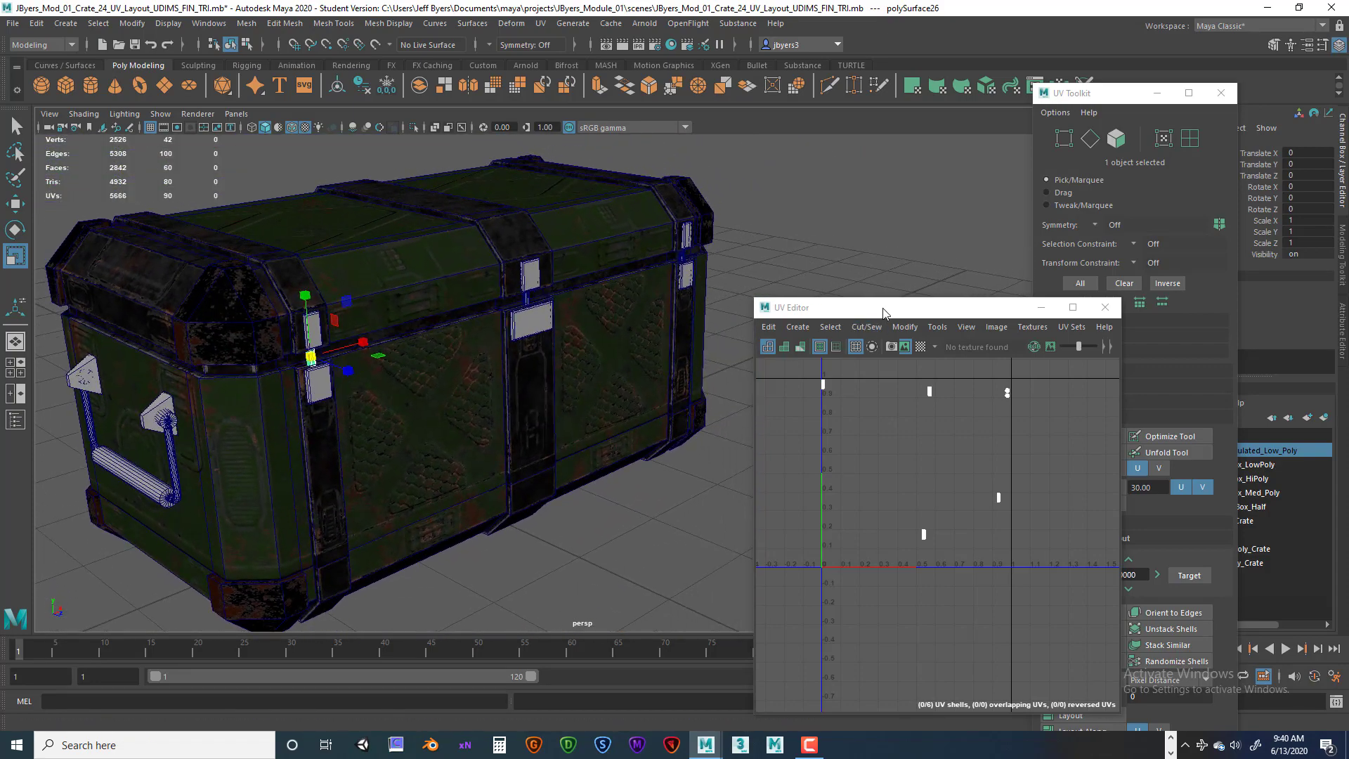
drag(871, 309, 845, 221)
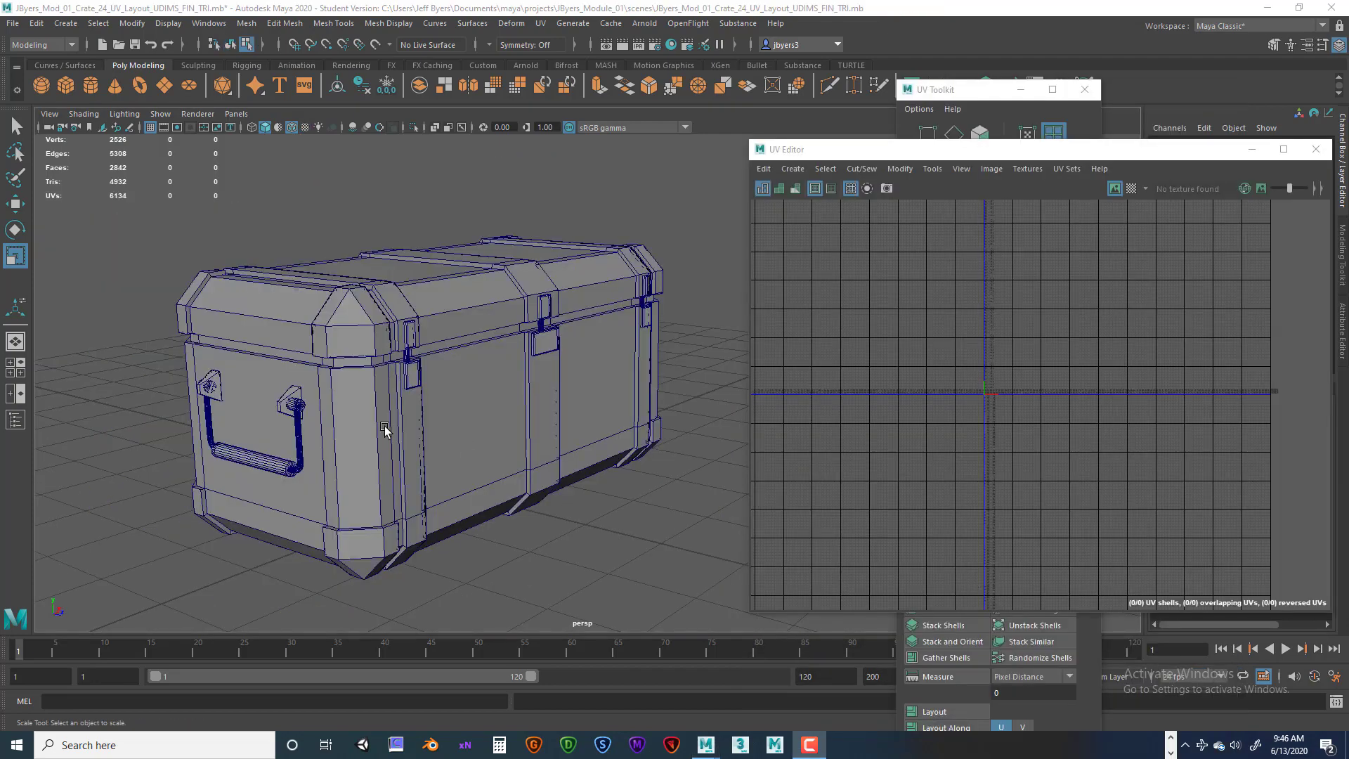
Select all of the crate's objects so their UVs show in the UV Editor.
alt+drag(473, 419, 532, 475)
alt+right_drag(524, 466, 457, 451)
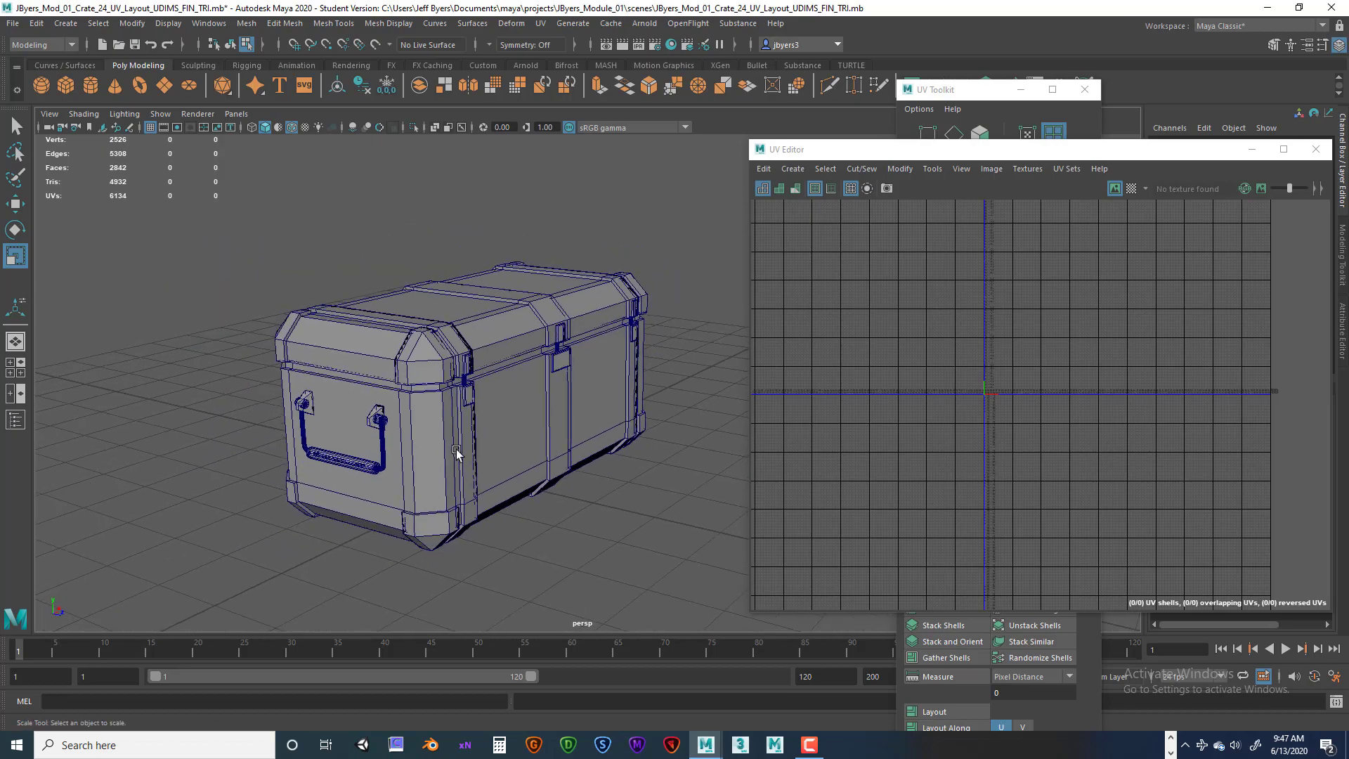
drag(168, 264, 645, 500)
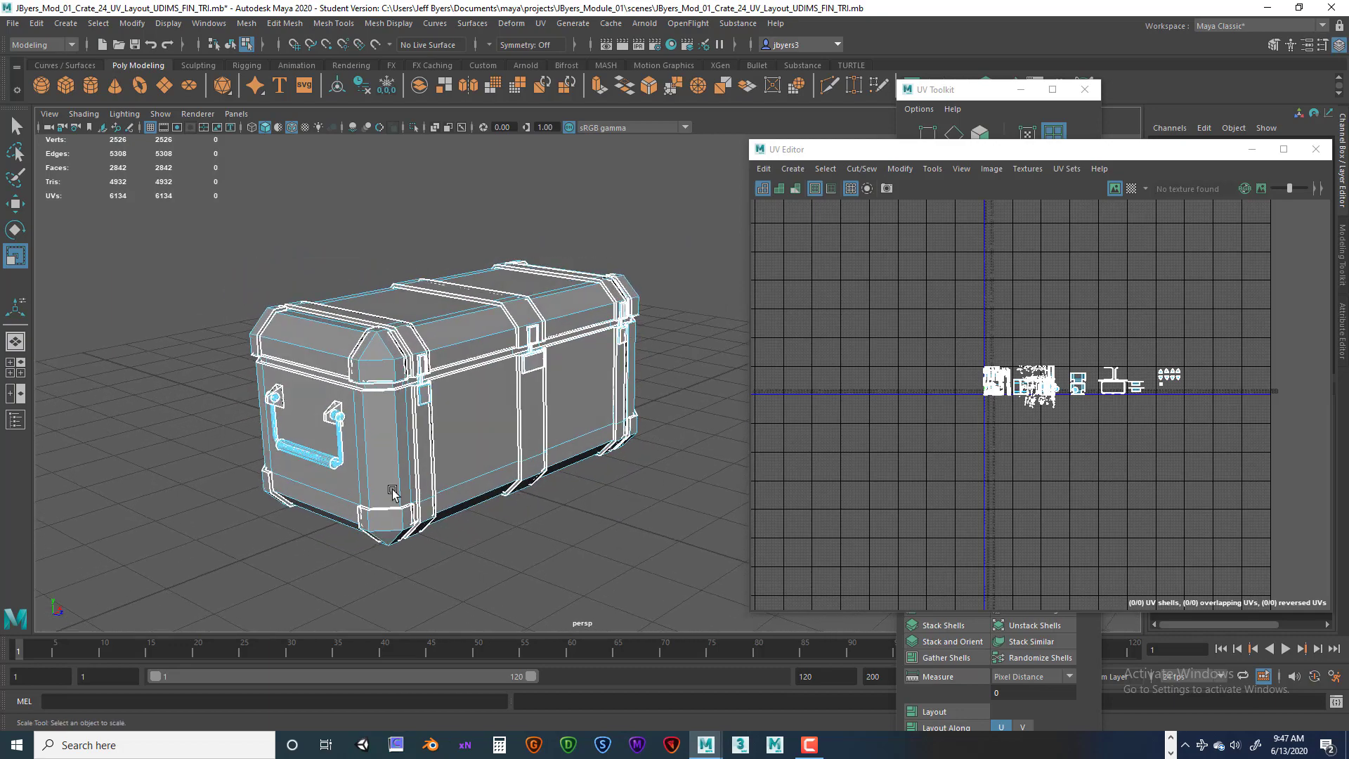
scroll(392, 488, up, 3)
scroll(391, 488, down, 2)
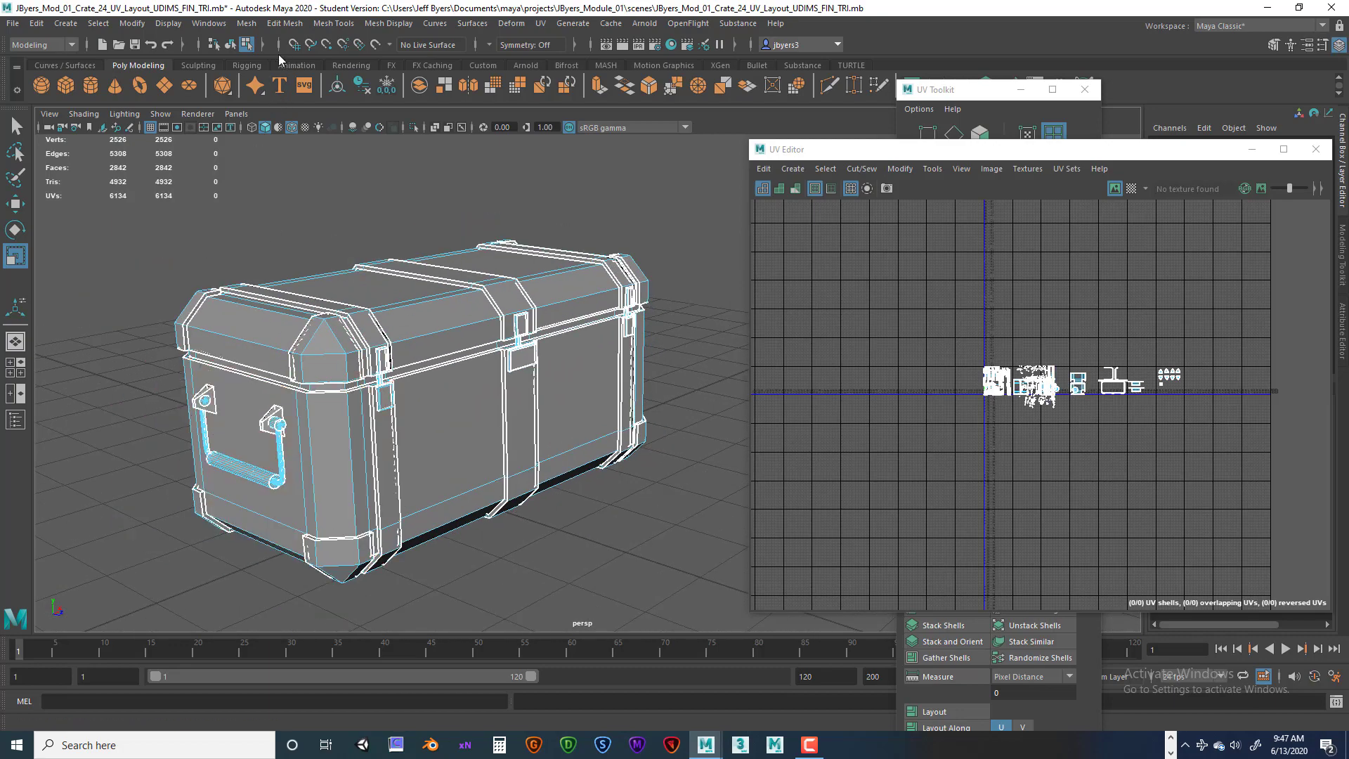
click(233, 44)
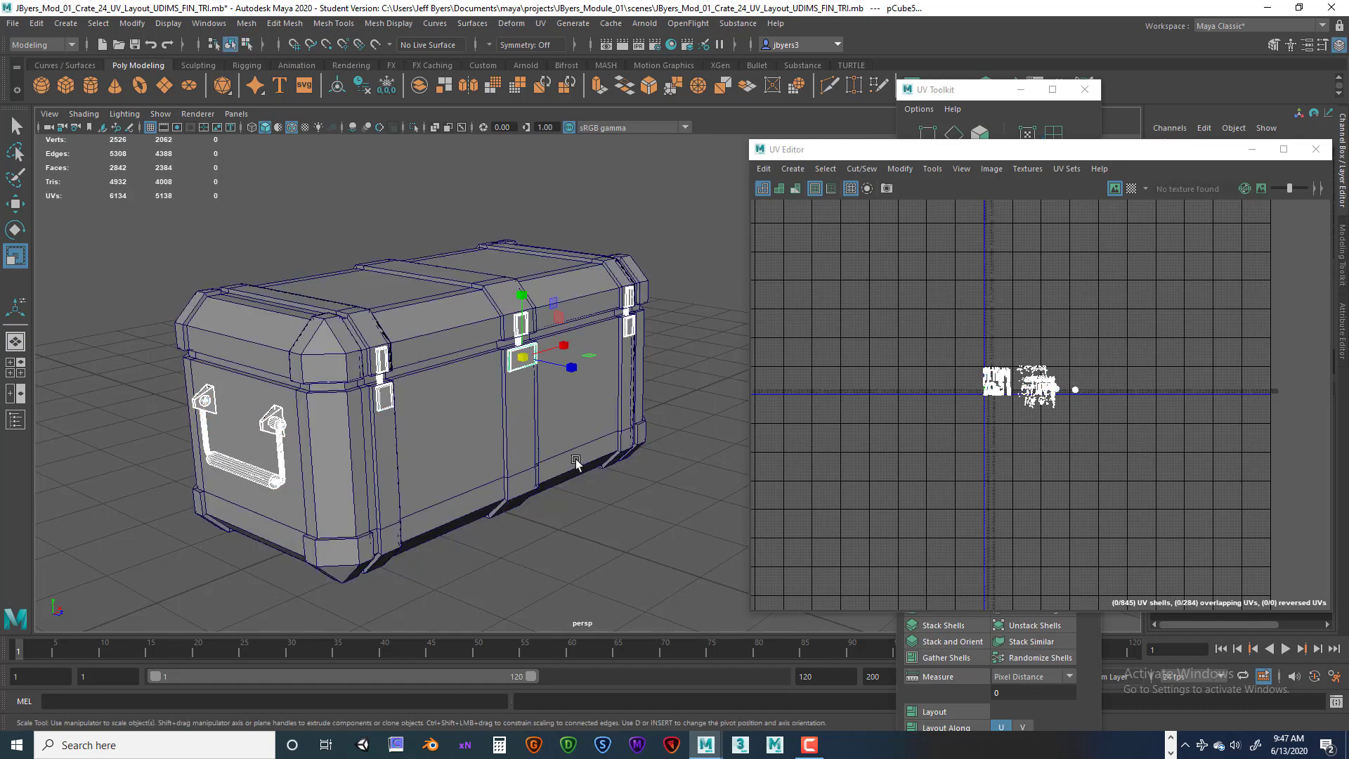
alt+drag(573, 454, 699, 484)
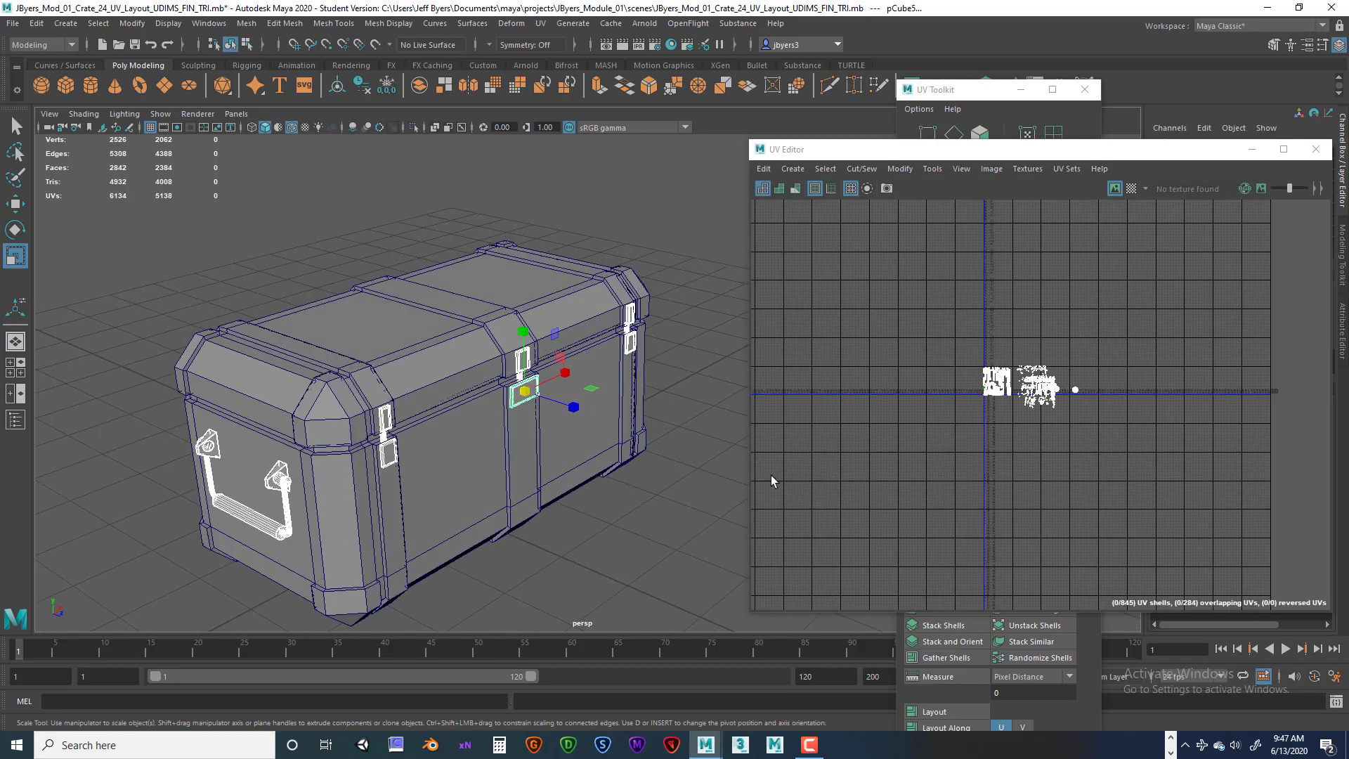
Zoom and pan through the UV Editor to examine the whole UV layout across the tiles.
scroll(993, 469, up, 2)
scroll(992, 469, up, 6)
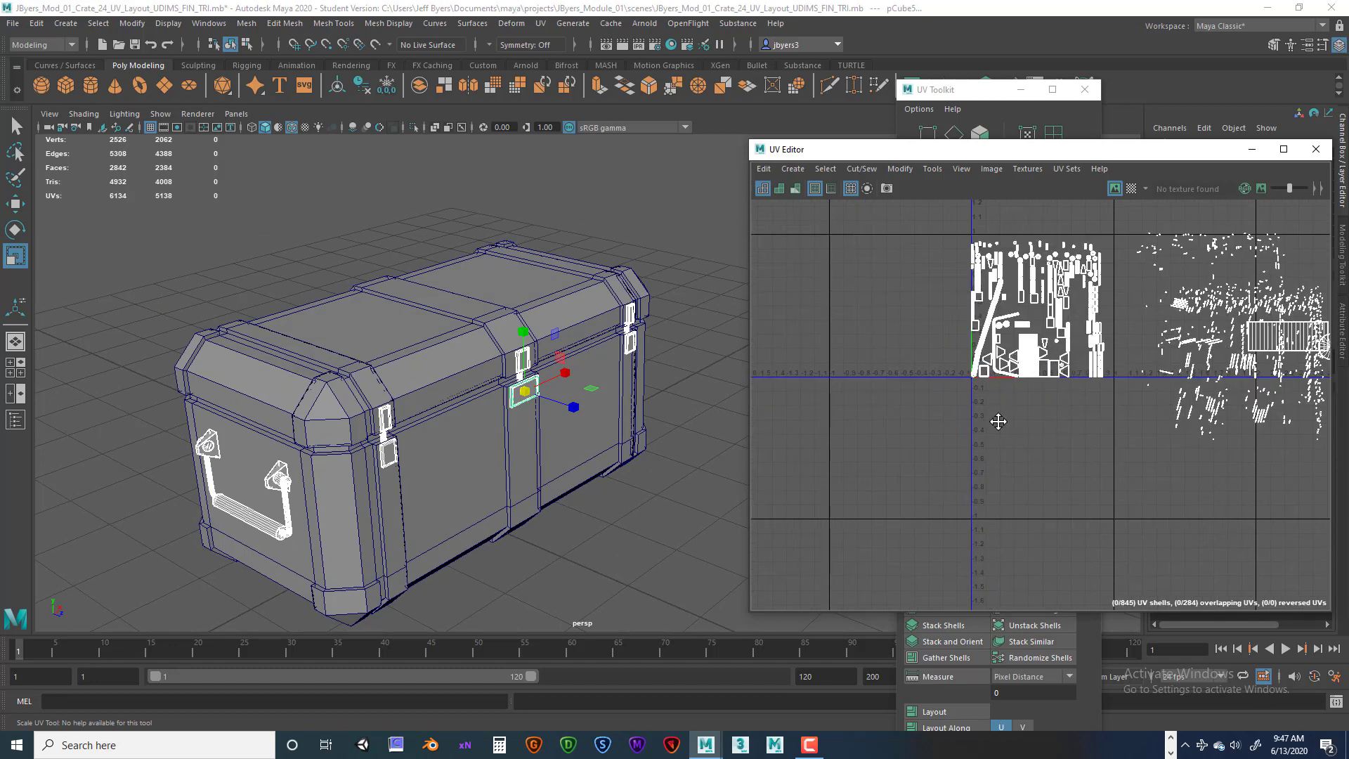
scroll(976, 500, up, 1)
alt+middle_drag(1027, 460, 885, 492)
scroll(1142, 384, up, 2)
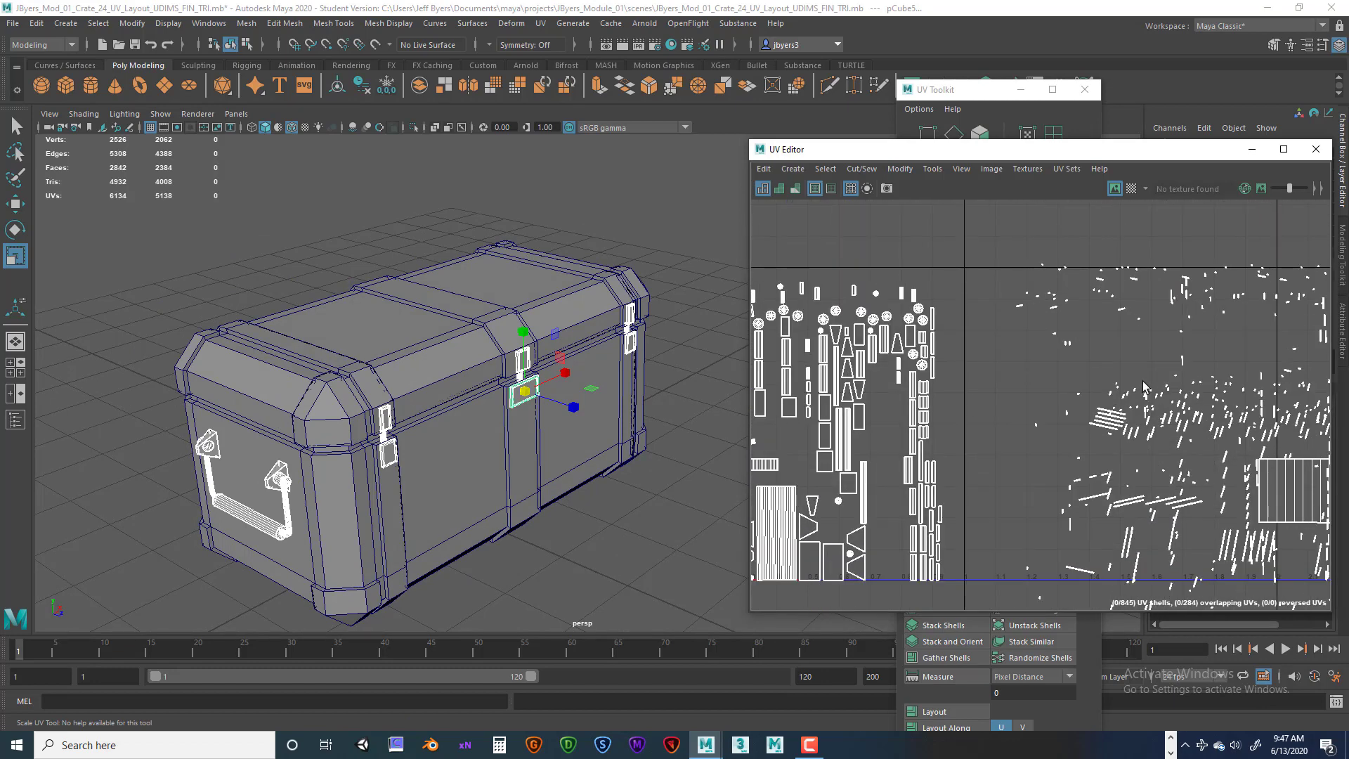
alt+drag(571, 453, 538, 450)
scroll(887, 440, down, 5)
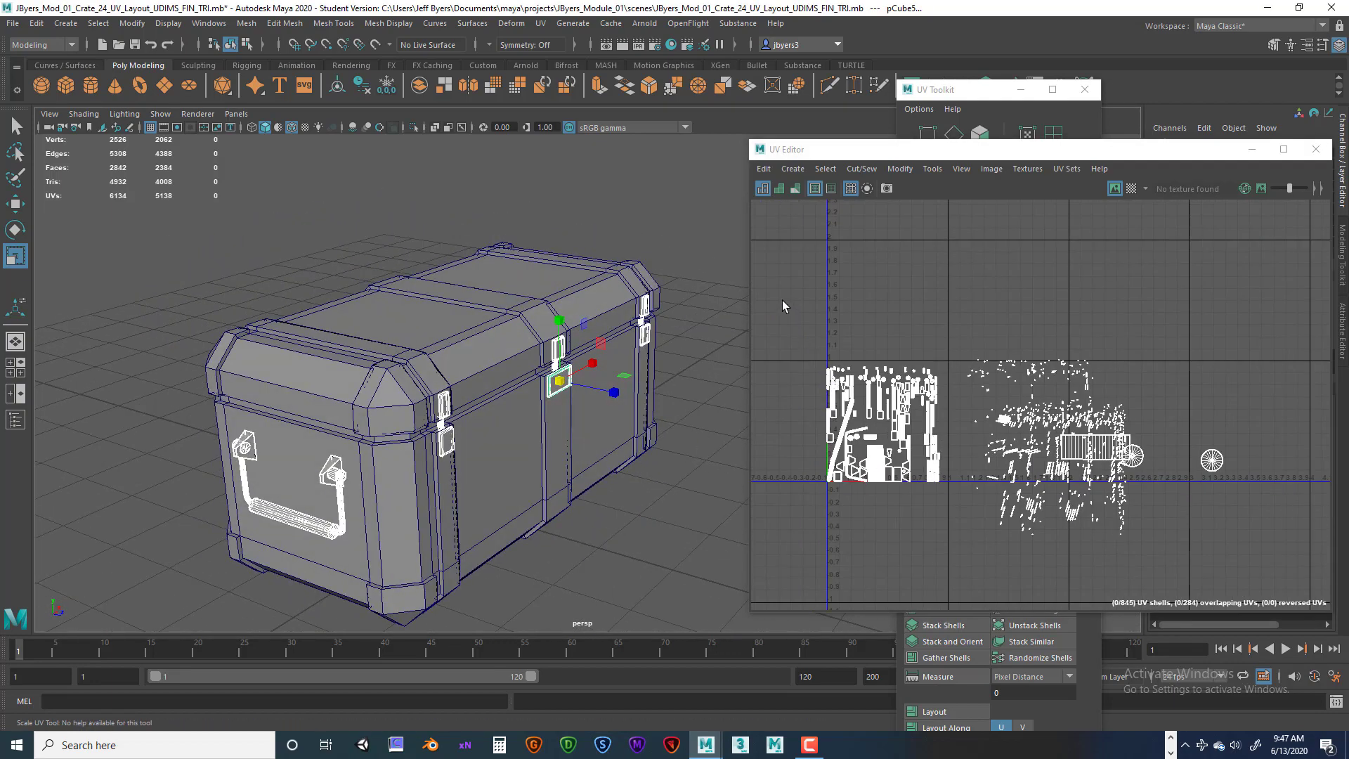
drag(782, 283, 1271, 561)
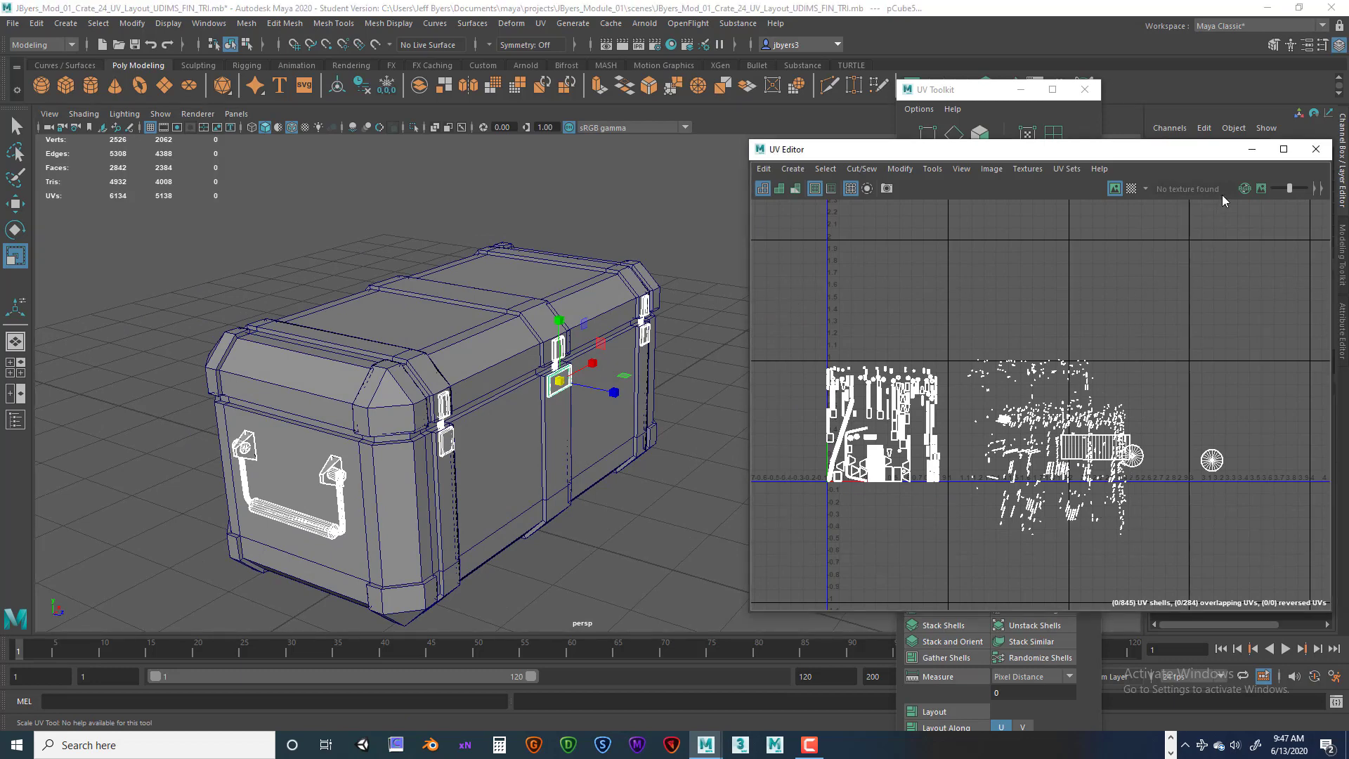
Switch to UV shell selection and select the scattered shells in the second tile to locate them on the crate.
drag(1156, 153, 576, 137)
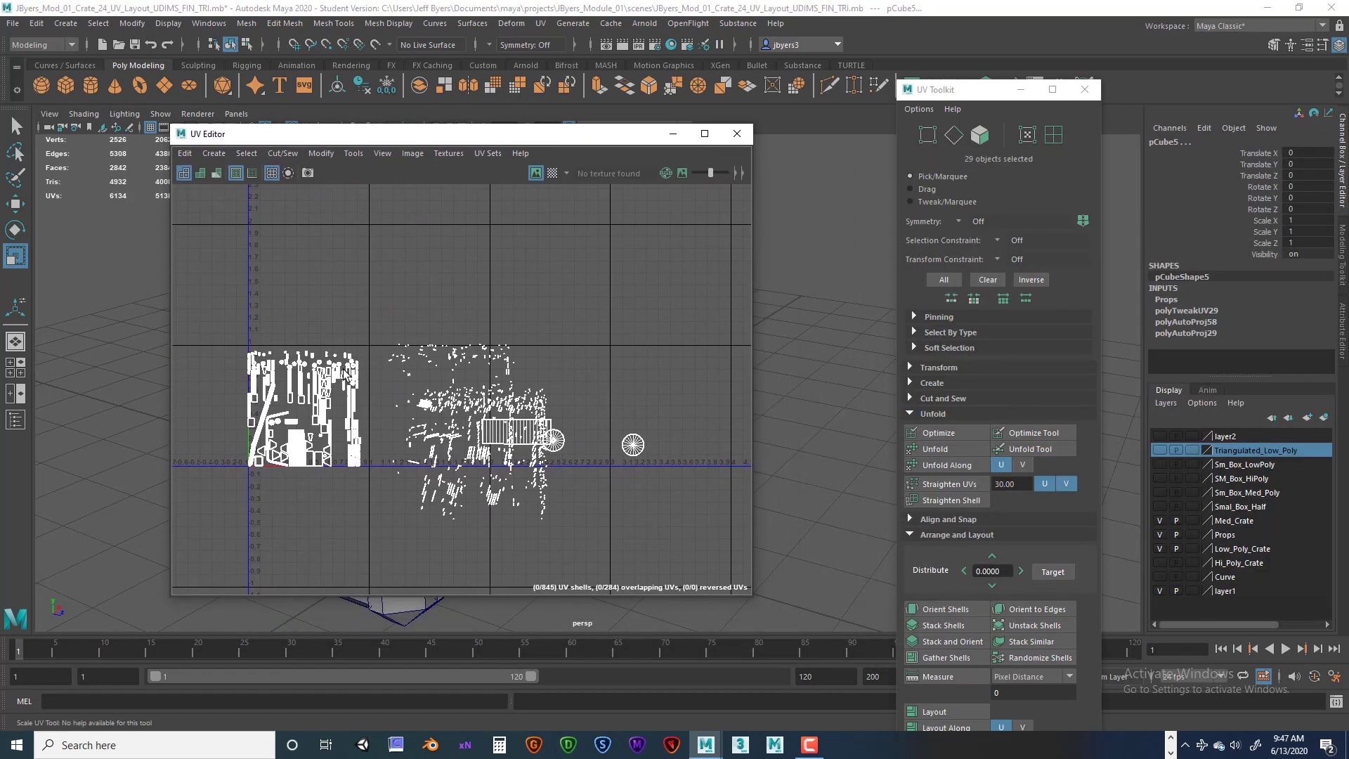
right_click(328, 379)
right_drag(328, 379, 268, 356)
drag(221, 299, 610, 491)
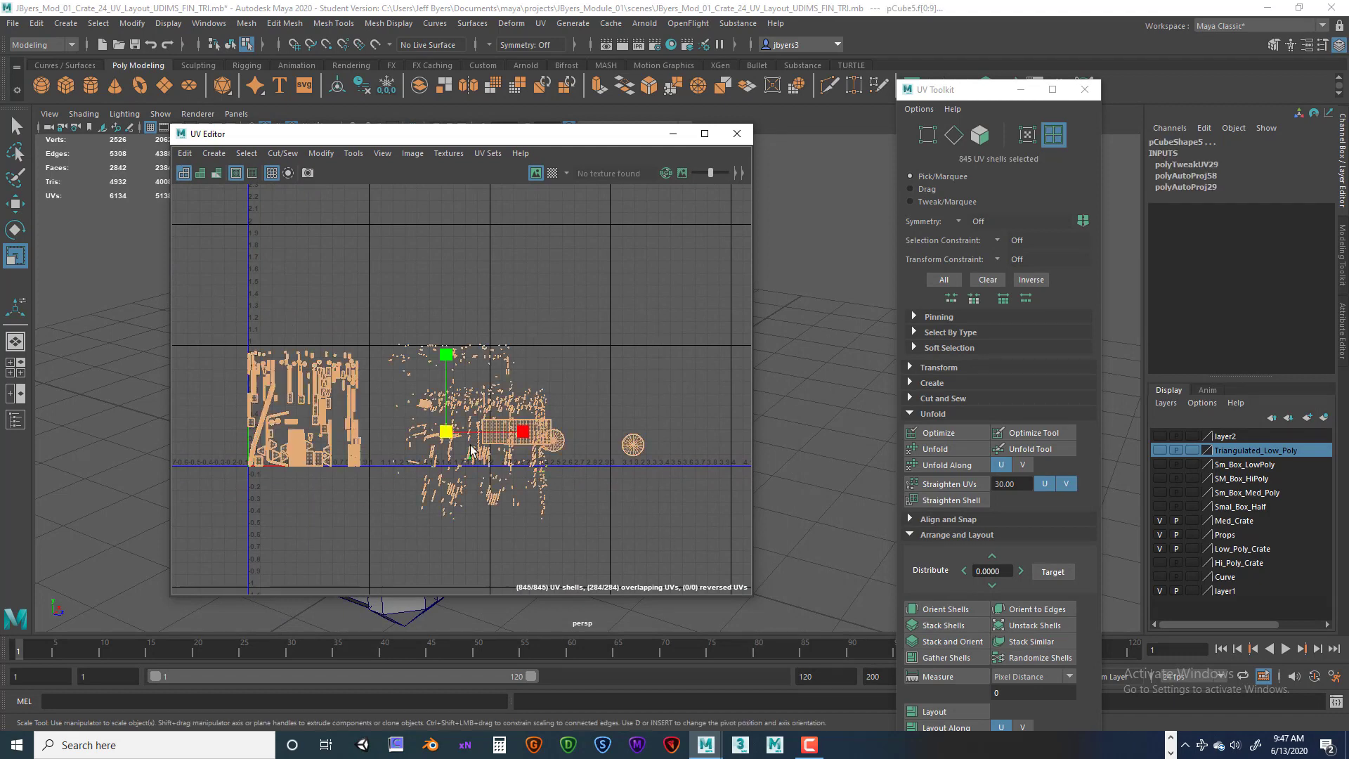
click(544, 325)
scroll(504, 362, up, 4)
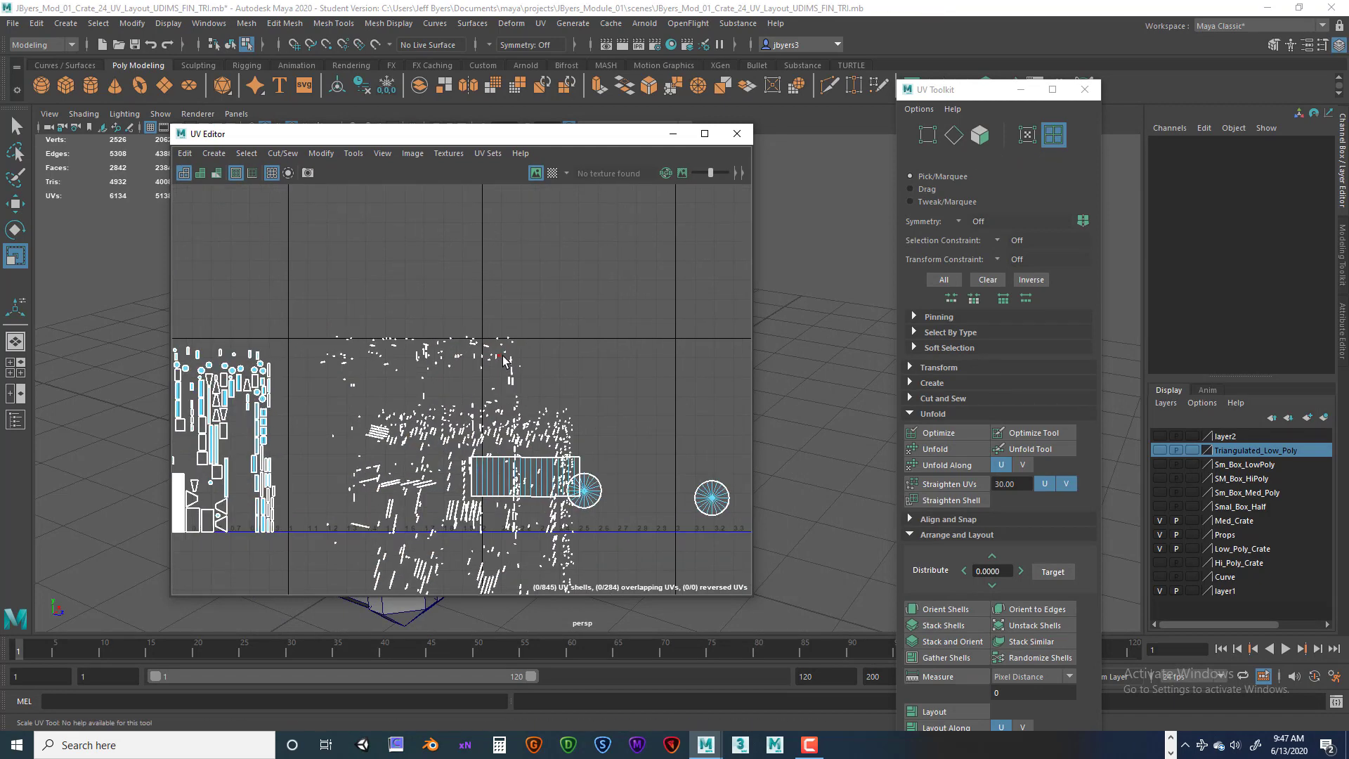
scroll(549, 371, up, 1)
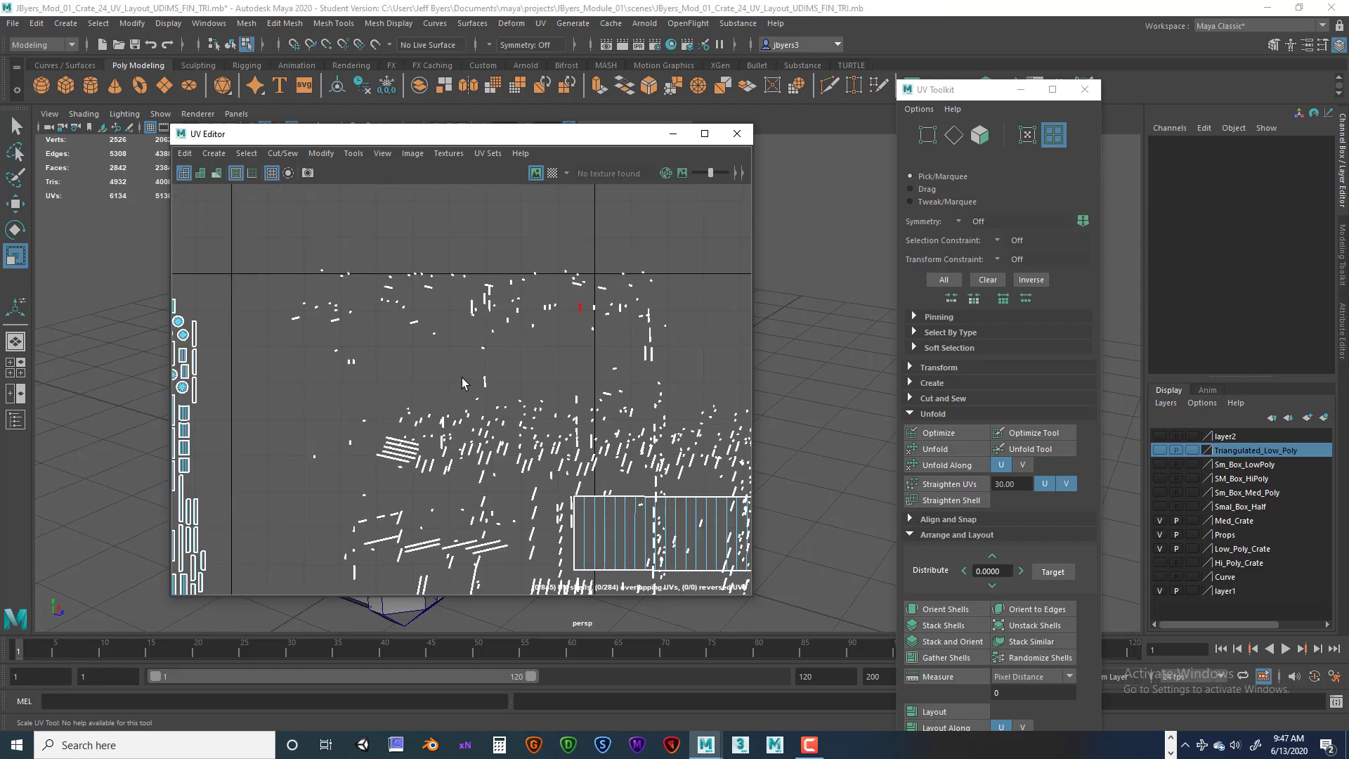
scroll(621, 429, up, 3)
drag(222, 340, 745, 532)
scroll(536, 377, down, 1)
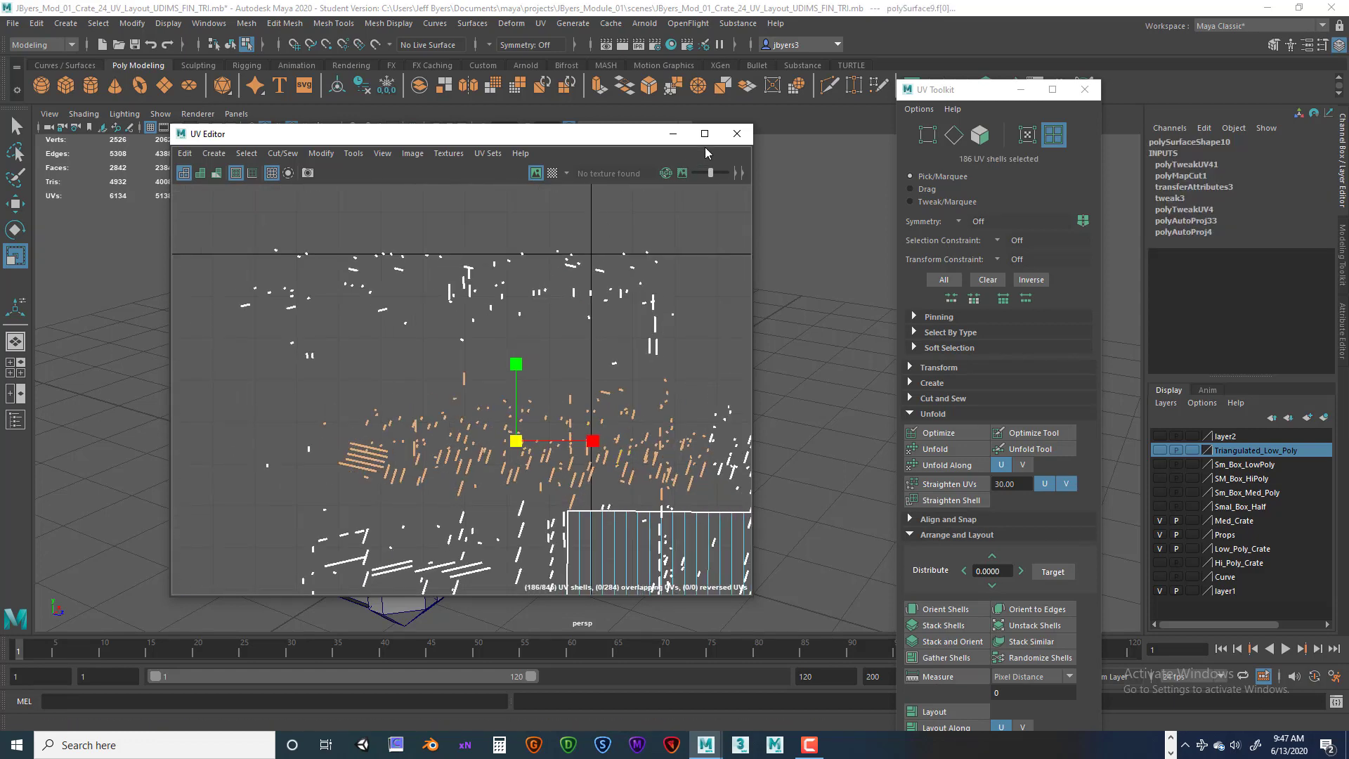
click(673, 134)
Display the crate in wireframe and select the side handle's rope object.
key(space)
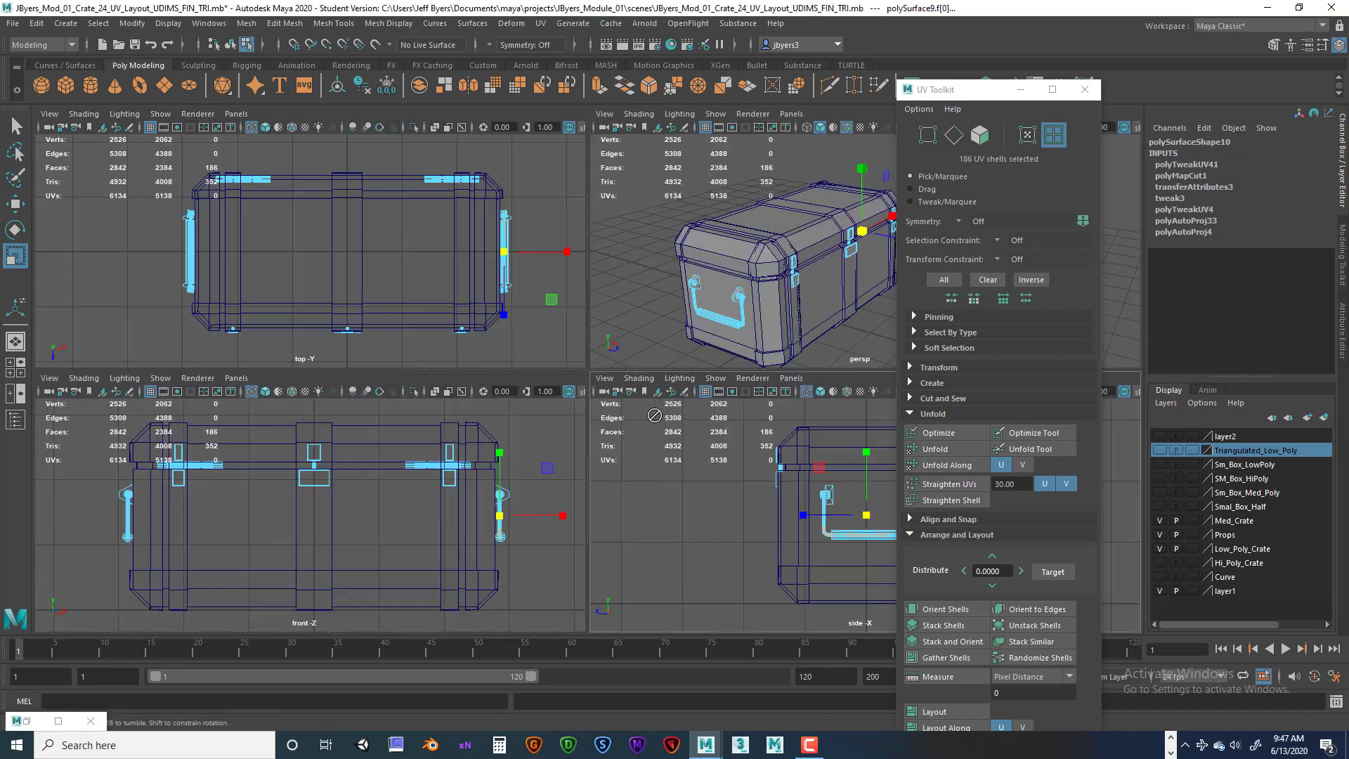
key(space)
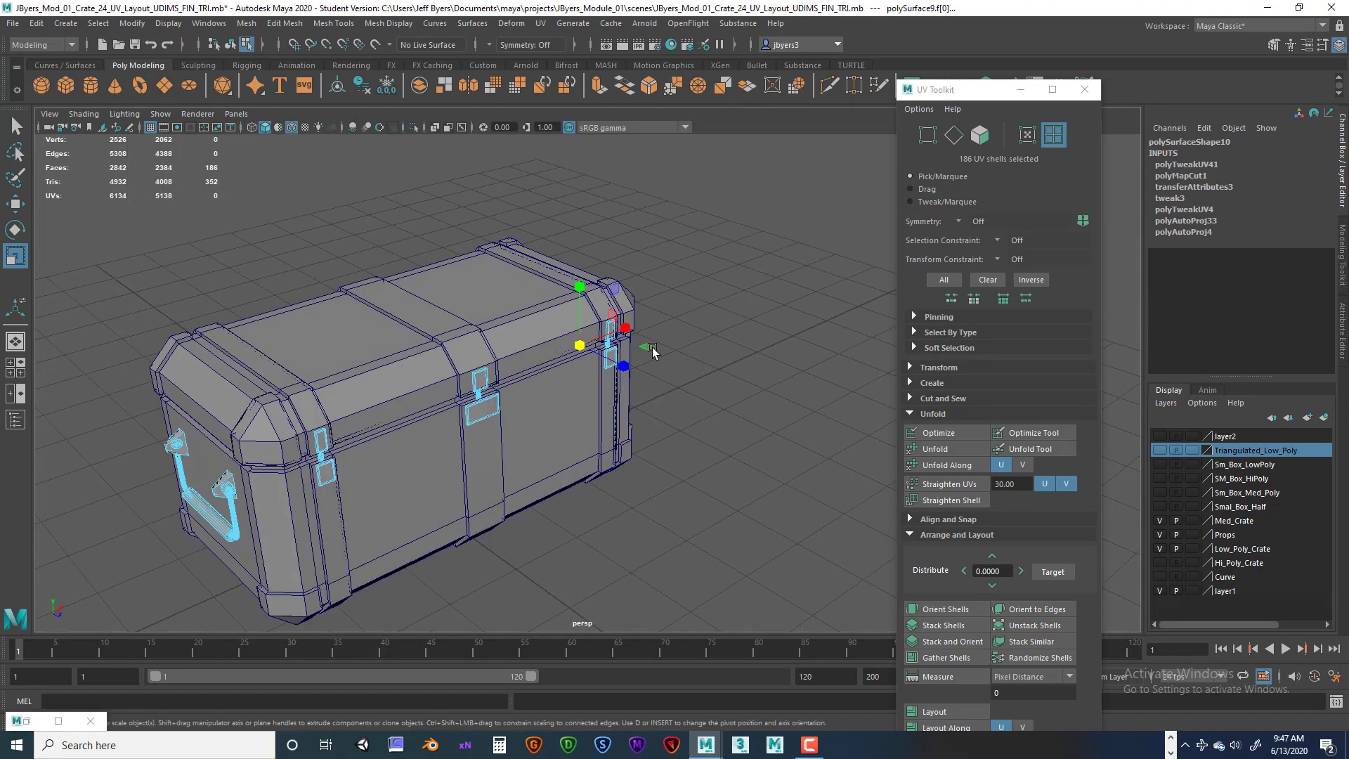
key(4)
alt+drag(678, 357, 541, 309)
scroll(596, 367, up, 5)
alt+drag(597, 367, 676, 372)
alt+middle_drag(657, 376, 625, 439)
alt+drag(661, 394, 646, 442)
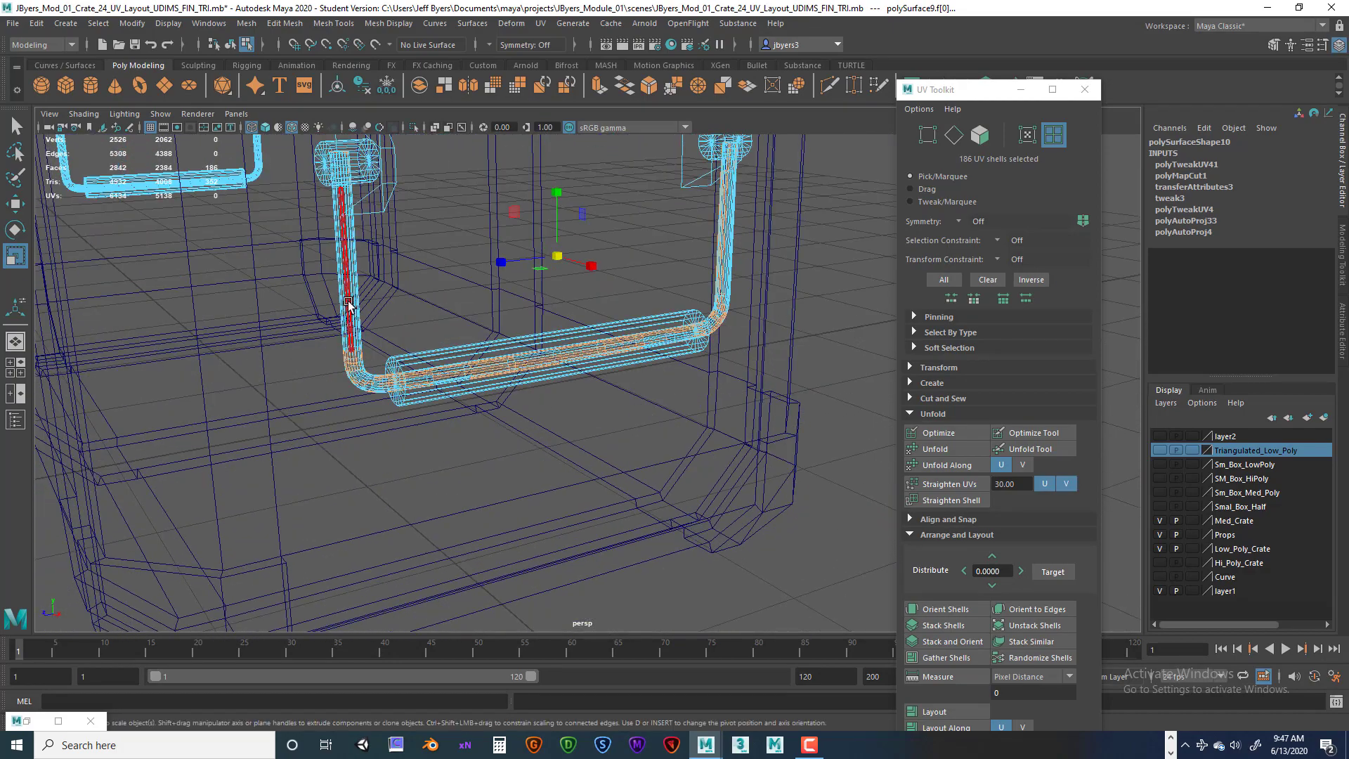
right_drag(355, 325, 335, 388)
Return to shaded display and hide the selected handle rope object.
scroll(436, 372, down, 4)
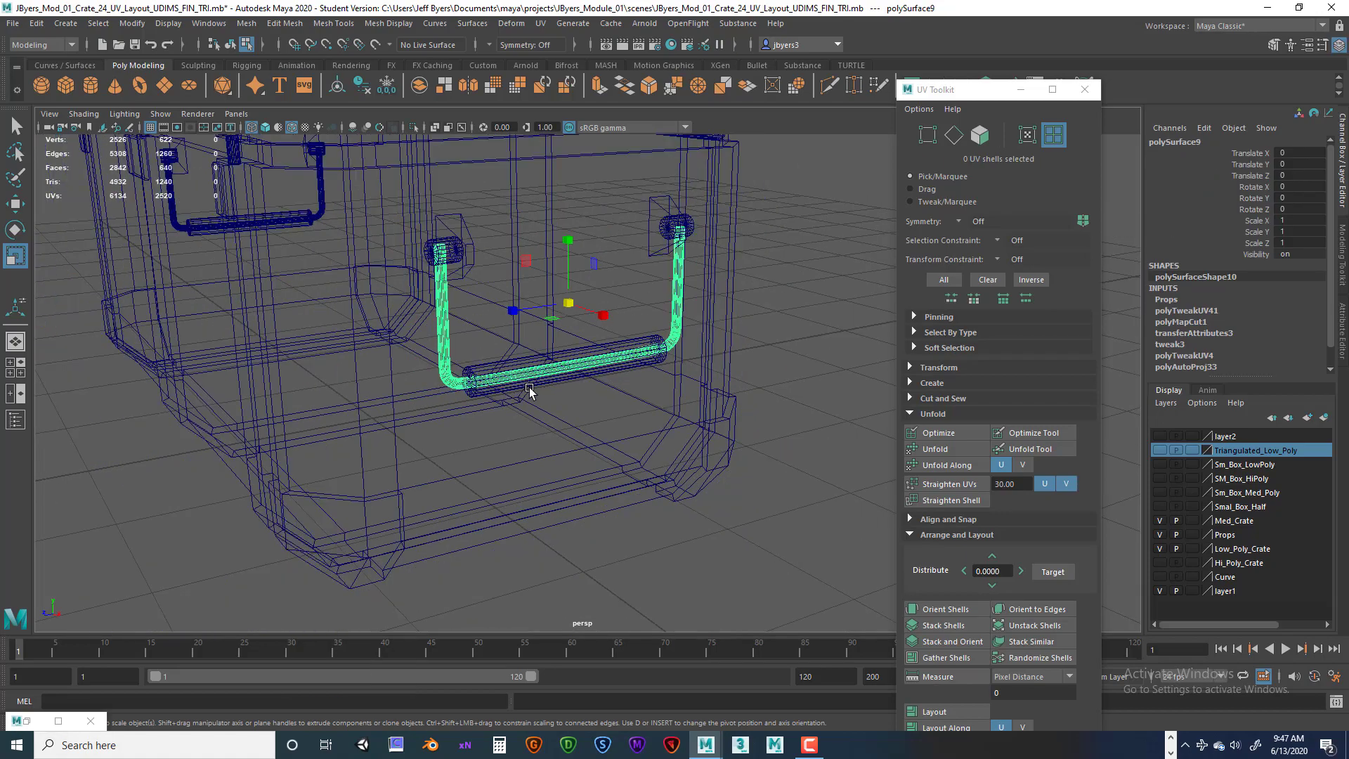
alt+drag(531, 388, 587, 394)
alt+middle_drag(587, 395, 662, 440)
alt+drag(662, 441, 618, 433)
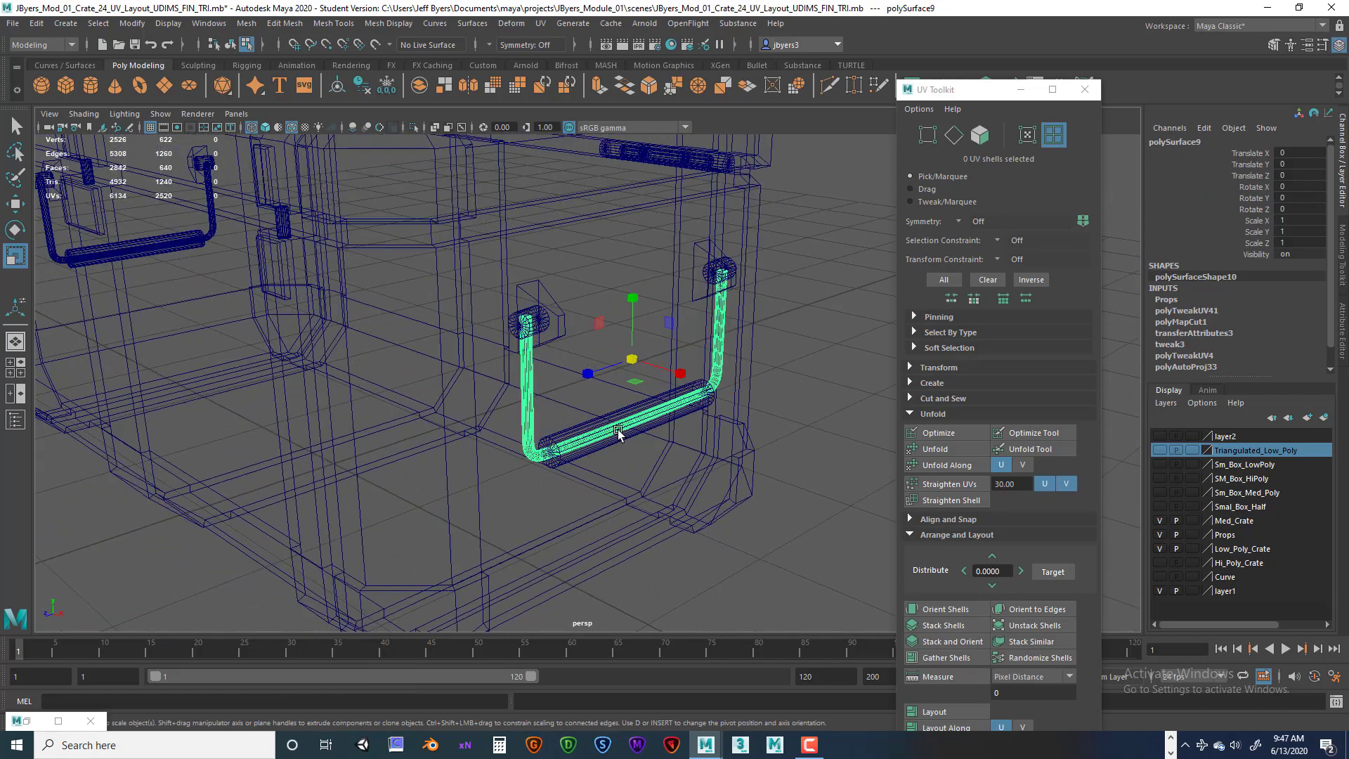
key(5)
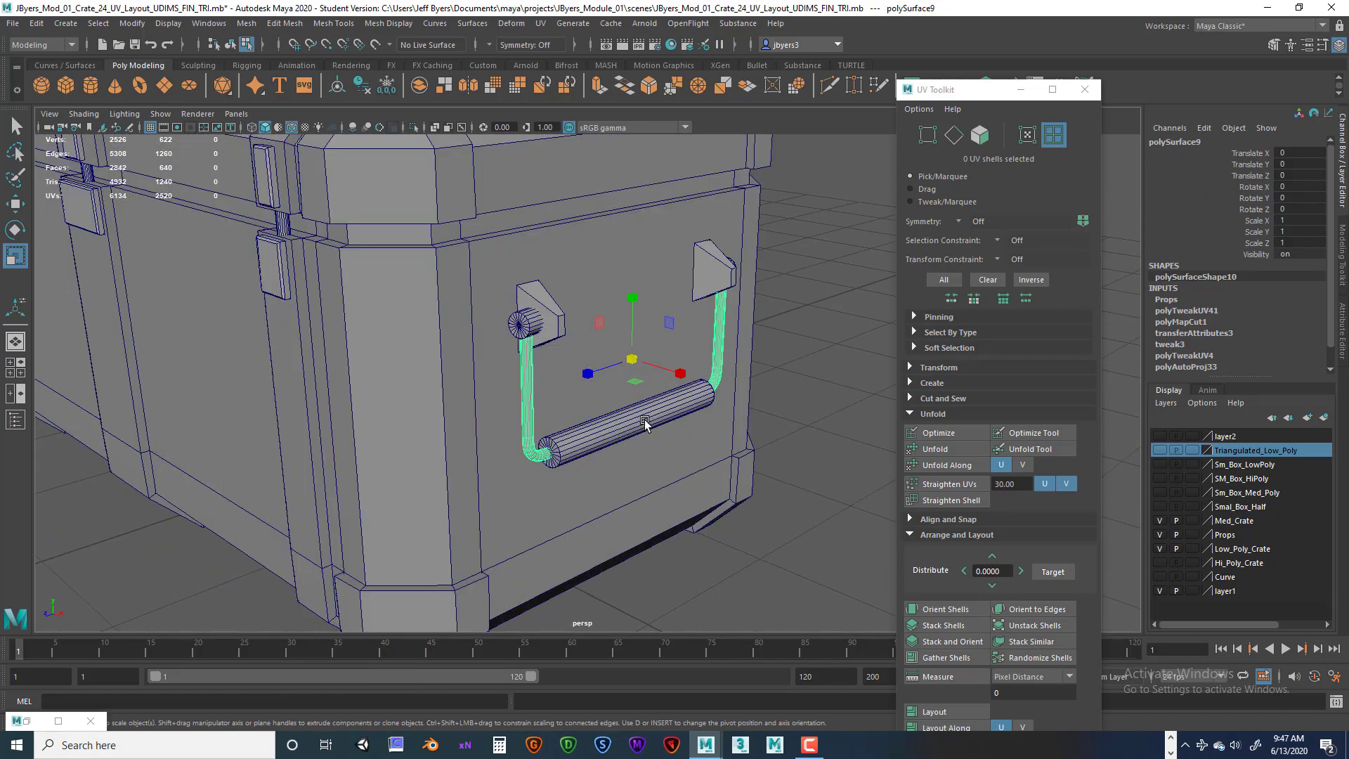
scroll(644, 421, down, 4)
click(644, 419)
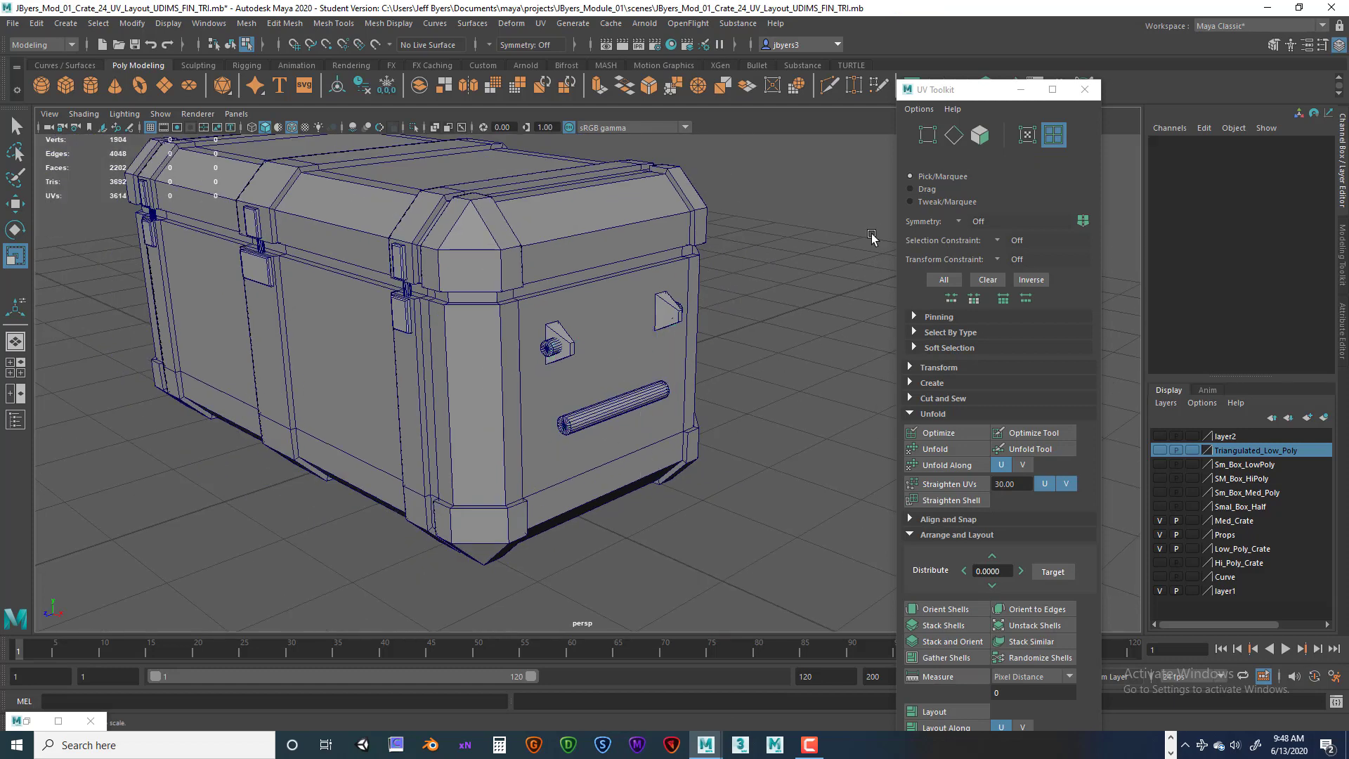
Close the UV Toolkit and reopen the UV Editor.
click(1084, 89)
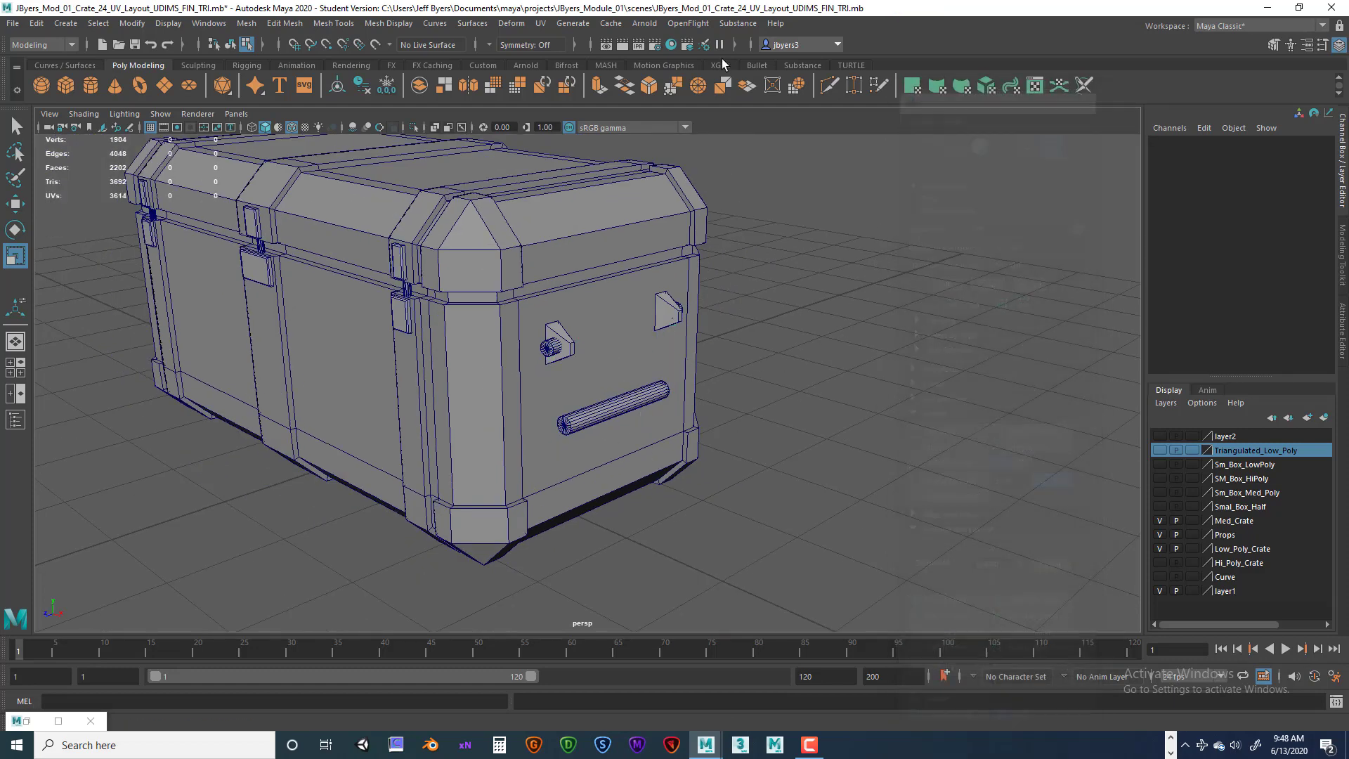
click(541, 23)
click(565, 46)
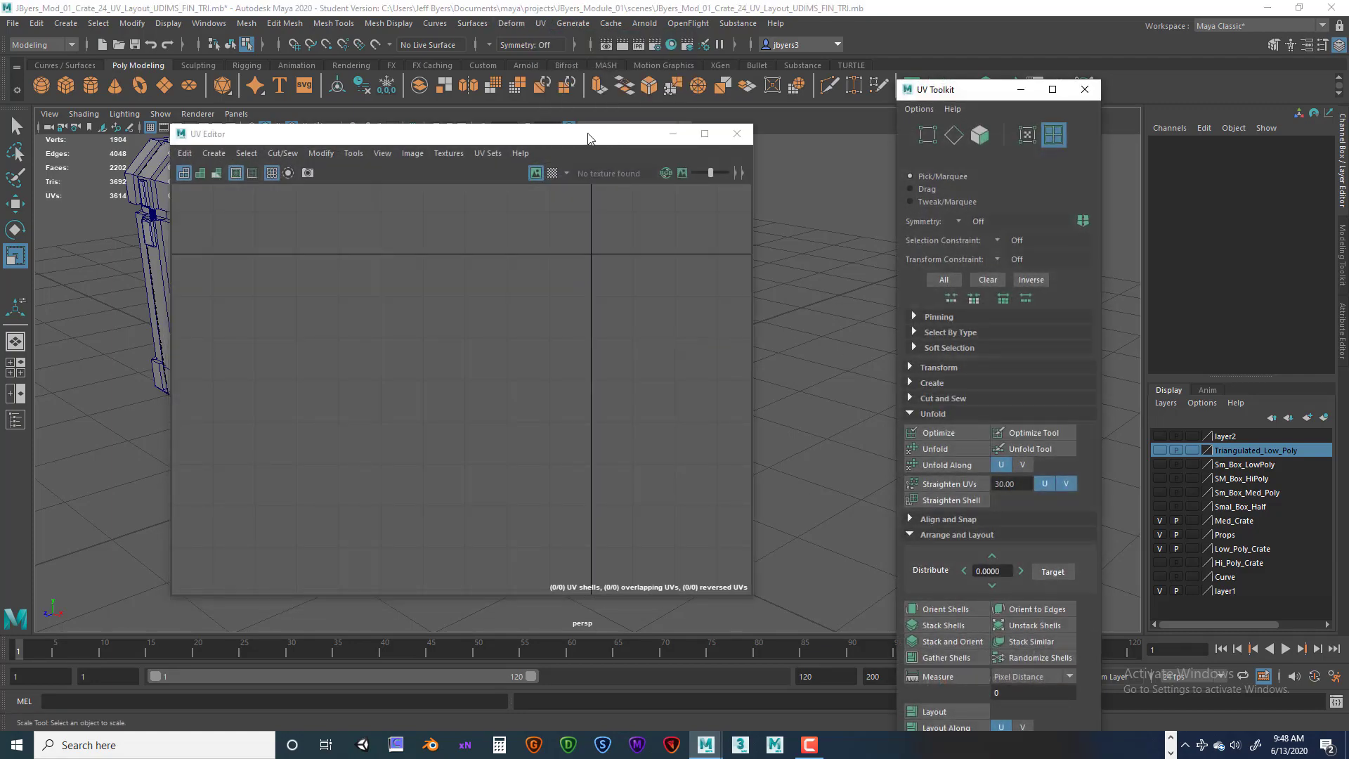
Select all the crate's parts except the main crate body to display their UVs together.
drag(588, 138, 1141, 194)
alt+drag(452, 364, 516, 273)
alt+drag(492, 387, 421, 379)
drag(176, 211, 563, 476)
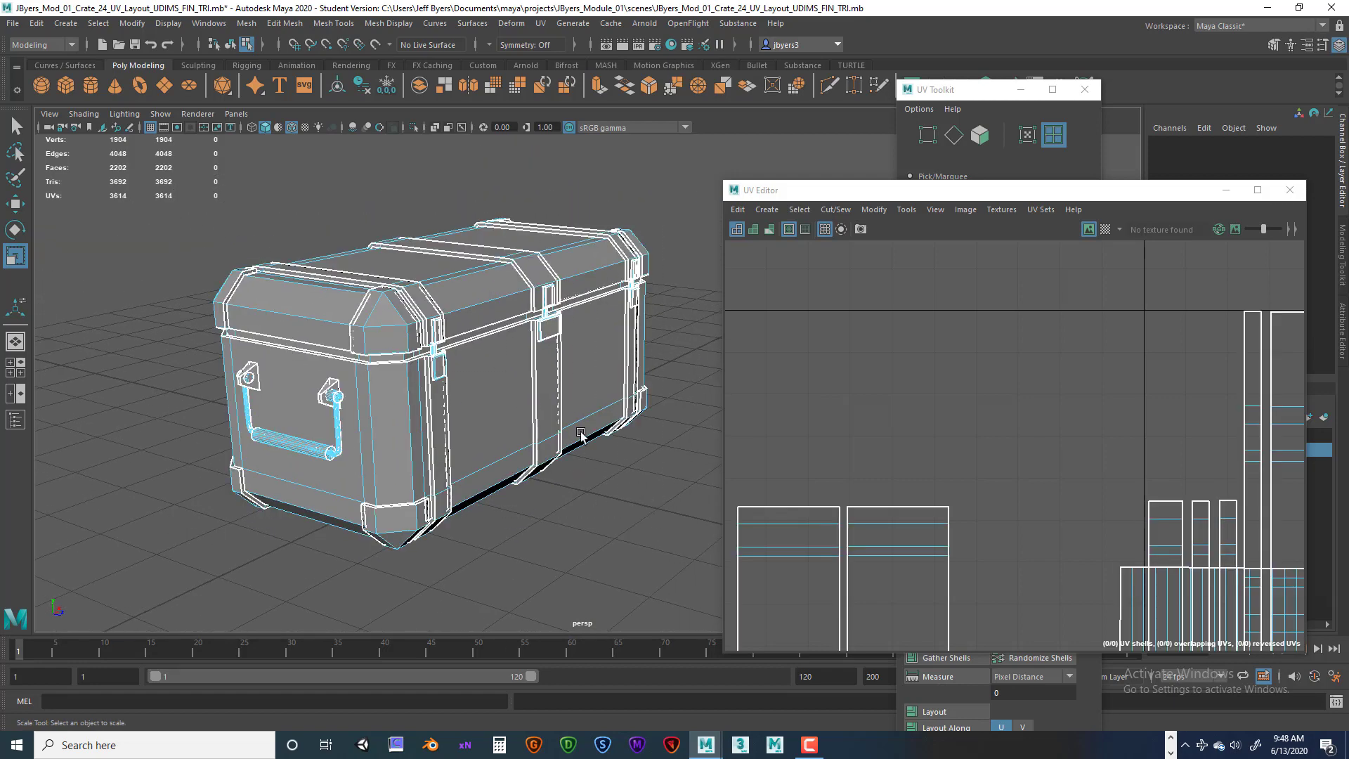
click(231, 44)
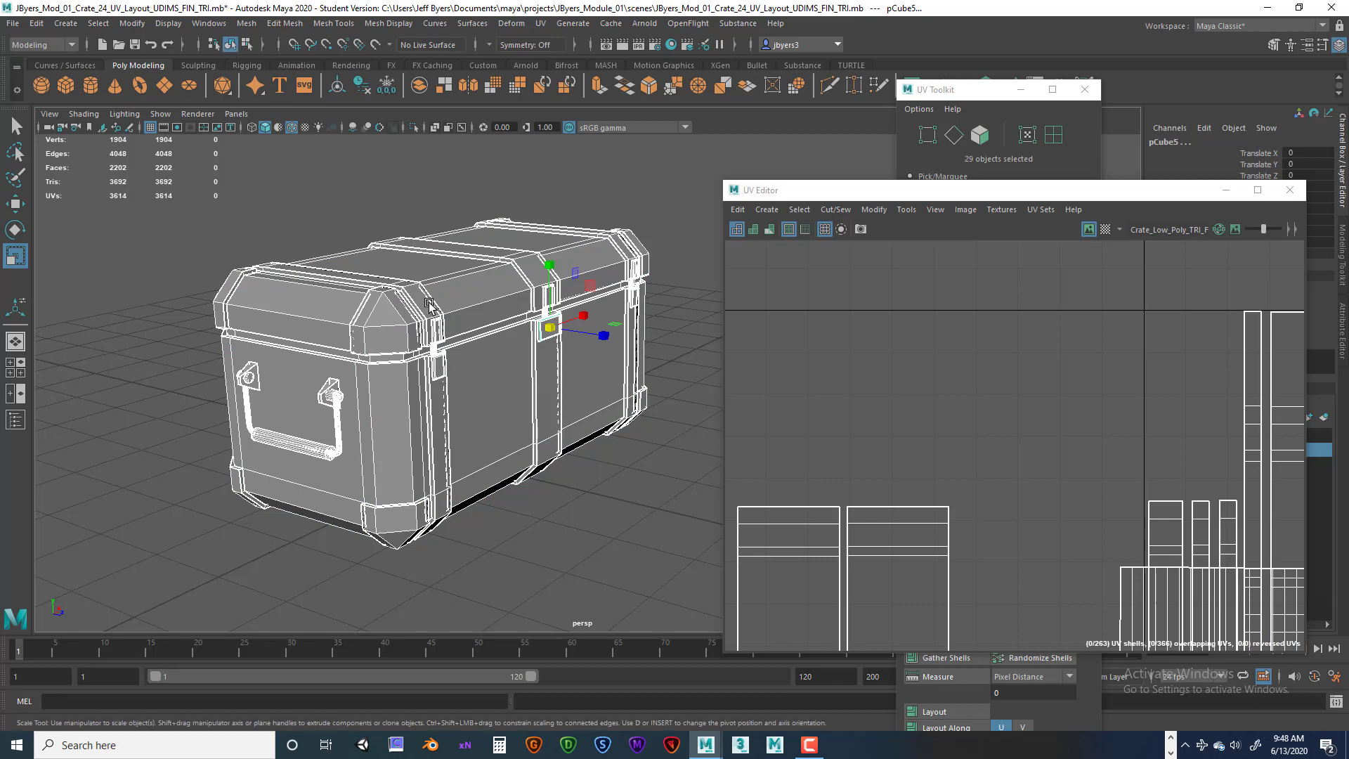
drag(156, 185, 675, 545)
ctrl+click(537, 385)
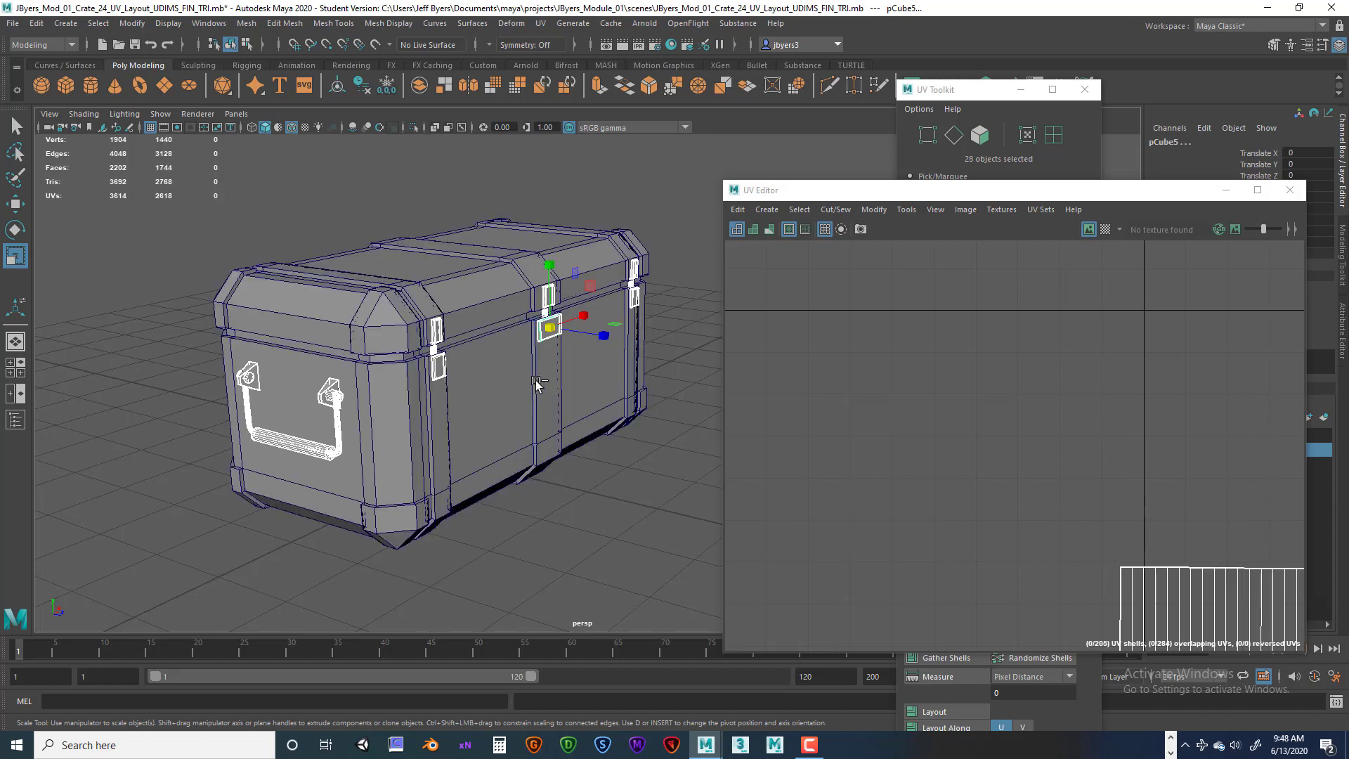
Examine the selected parts' UVs in the UV Editor and the side handle in the viewport.
drag(959, 190, 710, 116)
scroll(873, 302, down, 7)
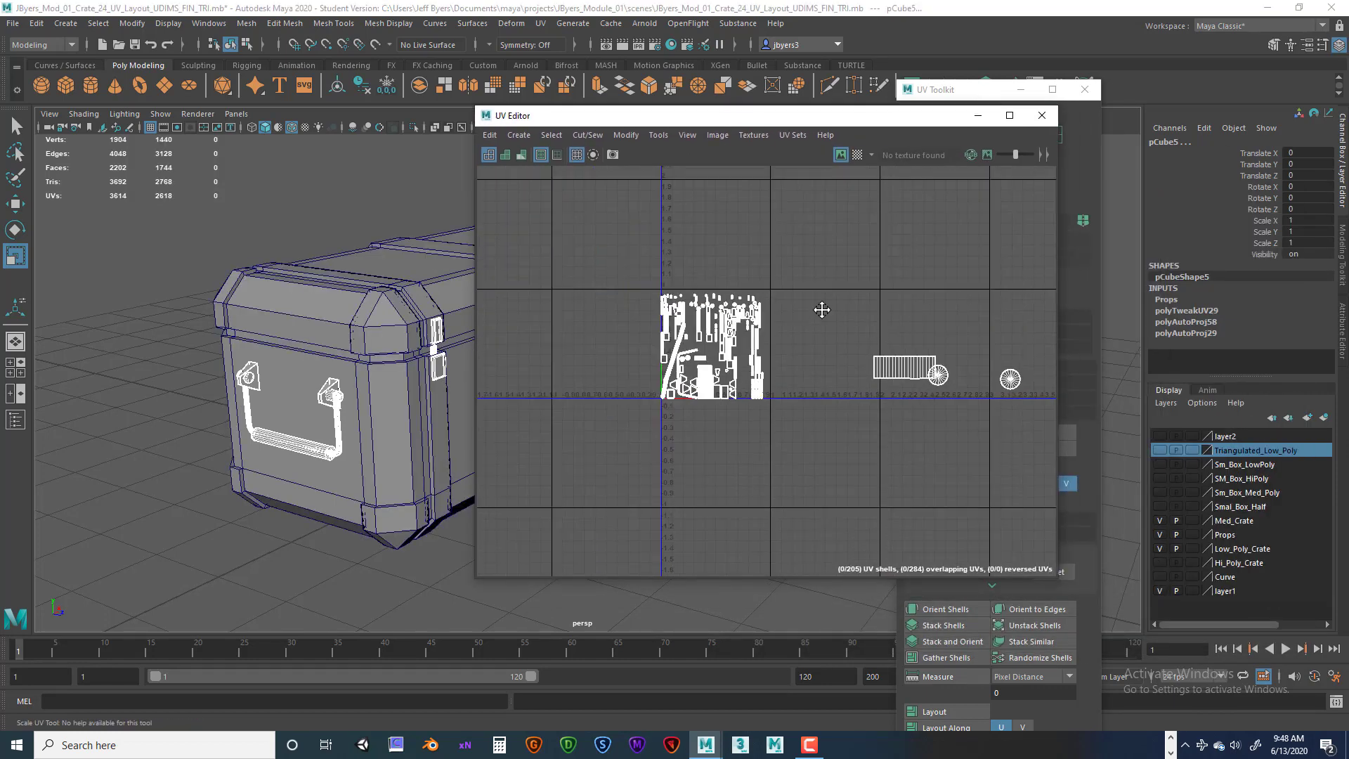
alt+middle_drag(816, 306, 884, 323)
drag(750, 118, 975, 143)
alt+drag(590, 379, 485, 418)
scroll(374, 406, up, 3)
alt+right_drag(540, 420, 237, 428)
alt+drag(237, 430, 385, 433)
scroll(384, 433, up, 2)
scroll(352, 411, up, 2)
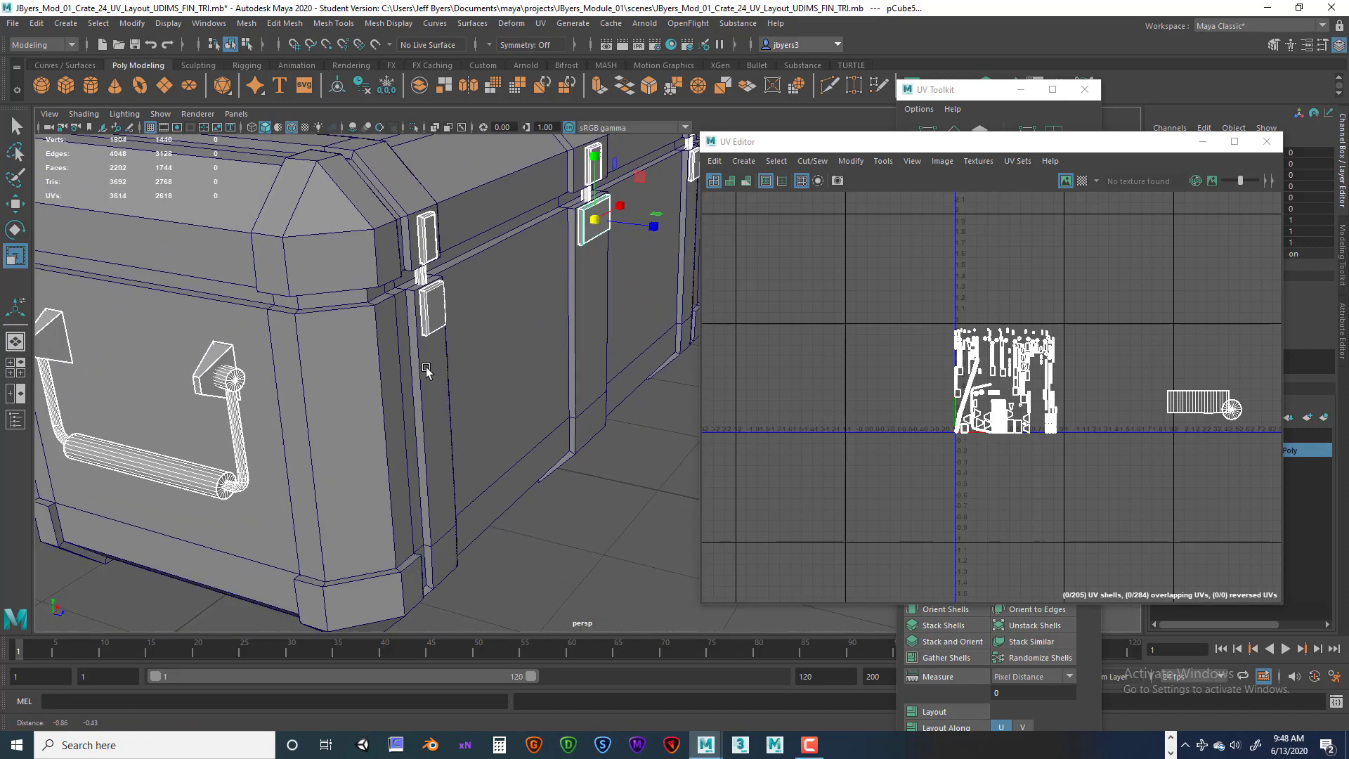
Select the side handle, duplicate it in the front view and move the copy to the crate's opposite end.
right_drag(241, 357, 237, 443)
key(space)
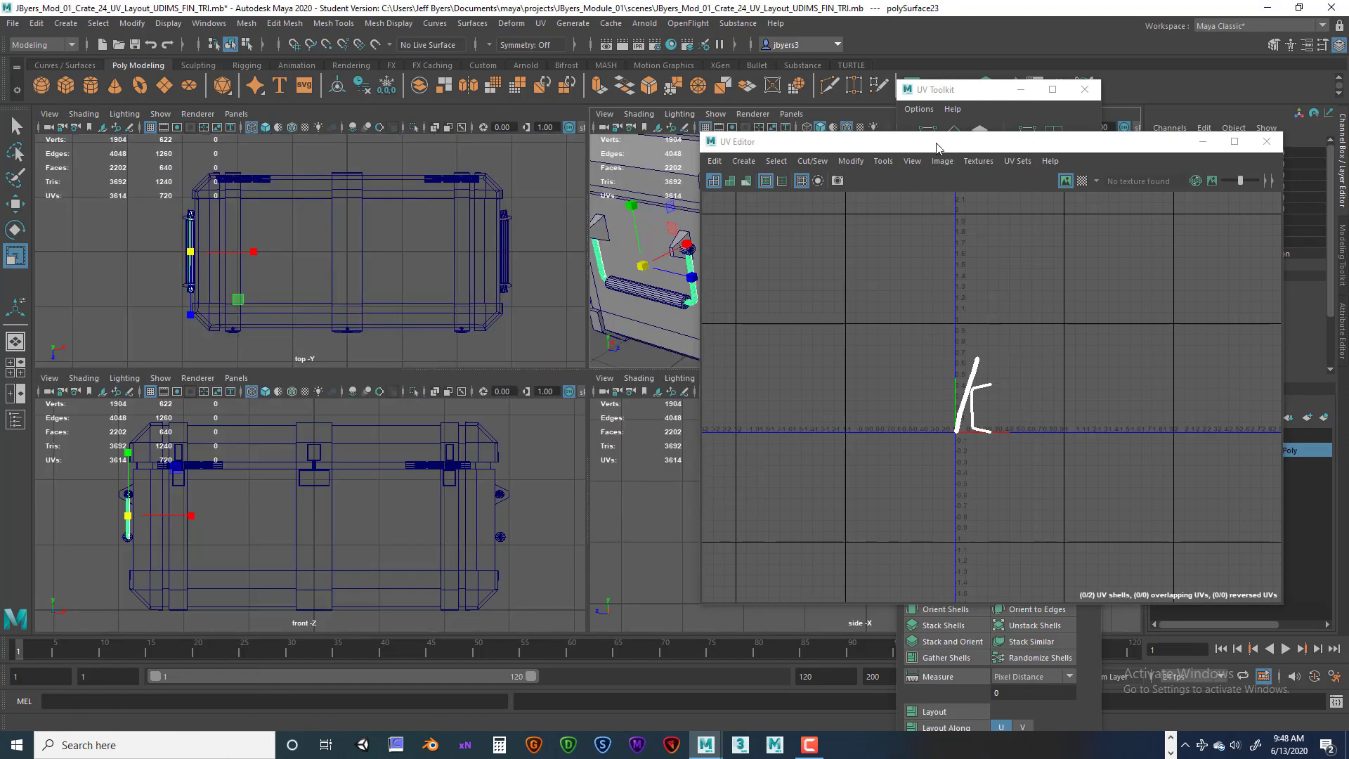
drag(936, 143, 1091, 143)
key(space)
alt+middle_drag(652, 385, 445, 385)
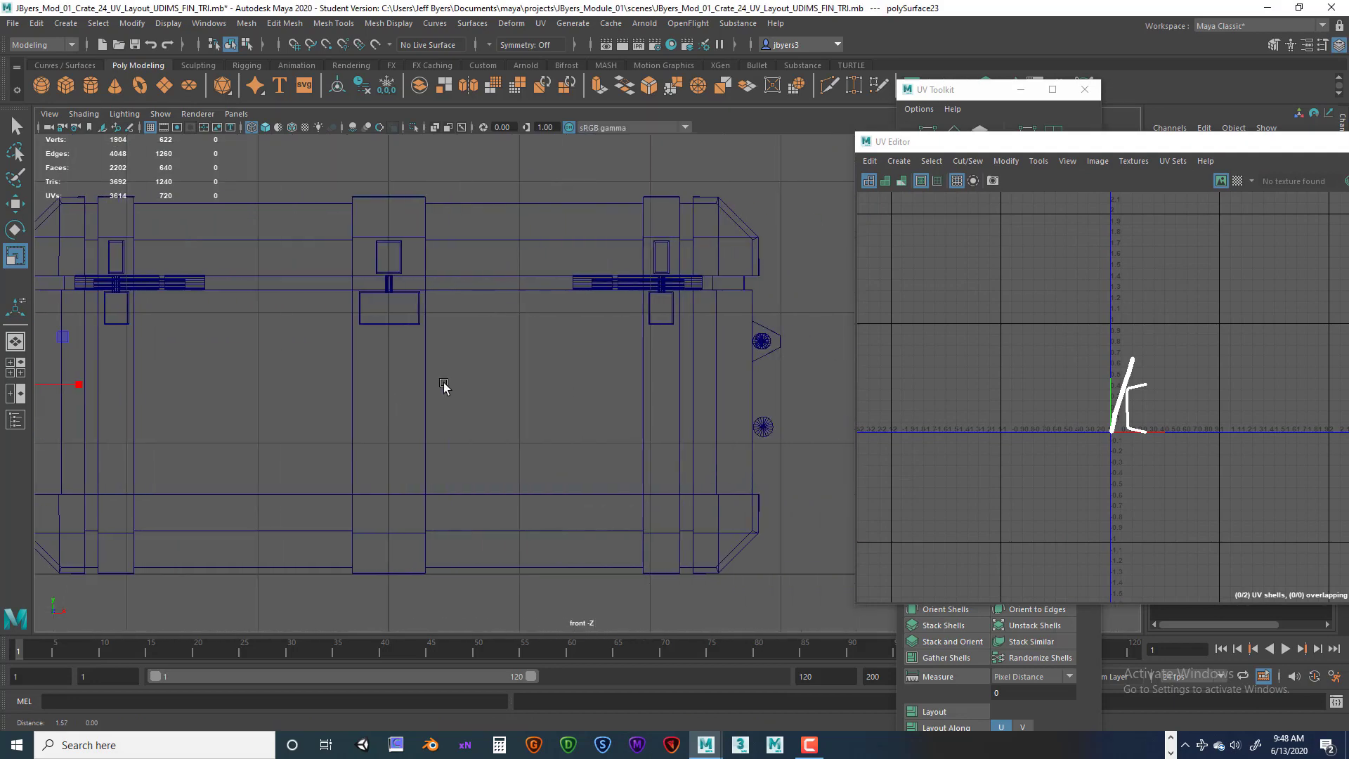
drag(894, 146, 953, 153)
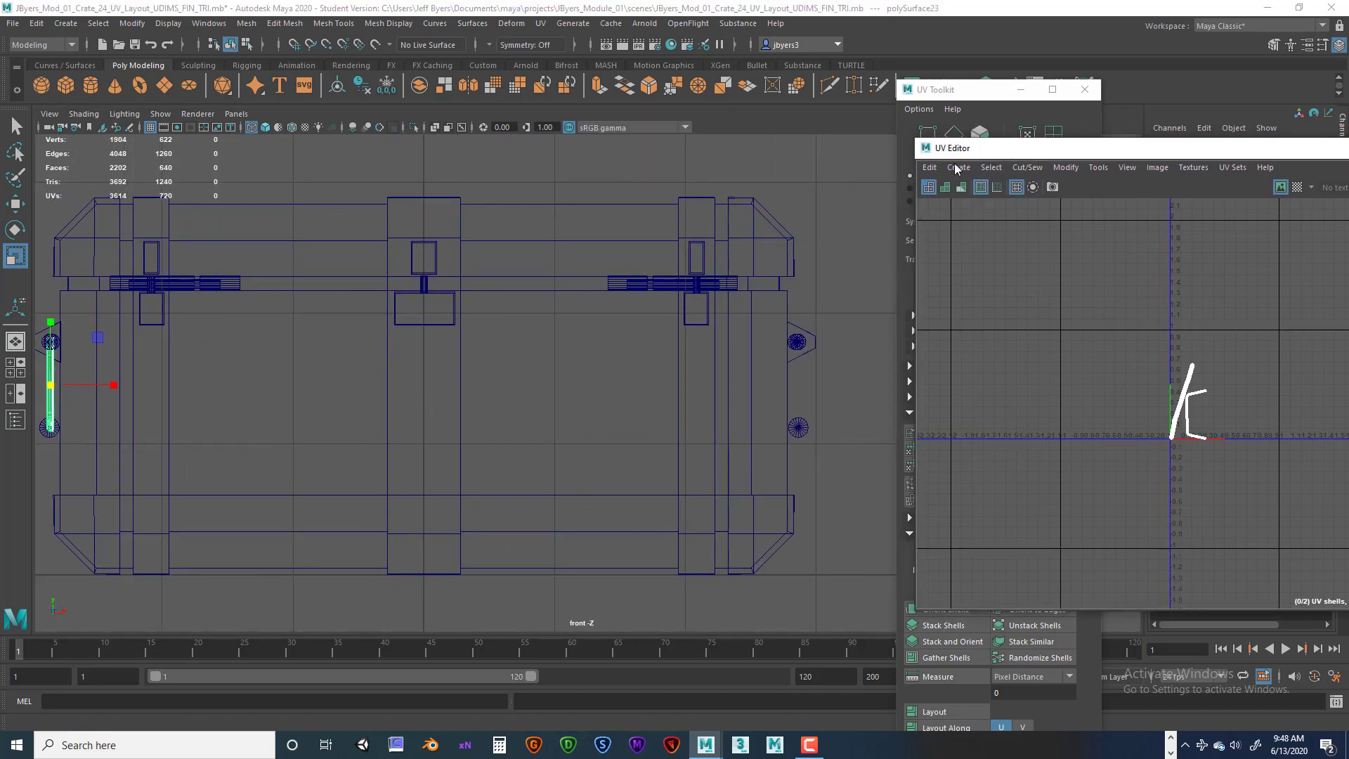
alt+middle_drag(534, 300, 593, 301)
key(q)
key(w)
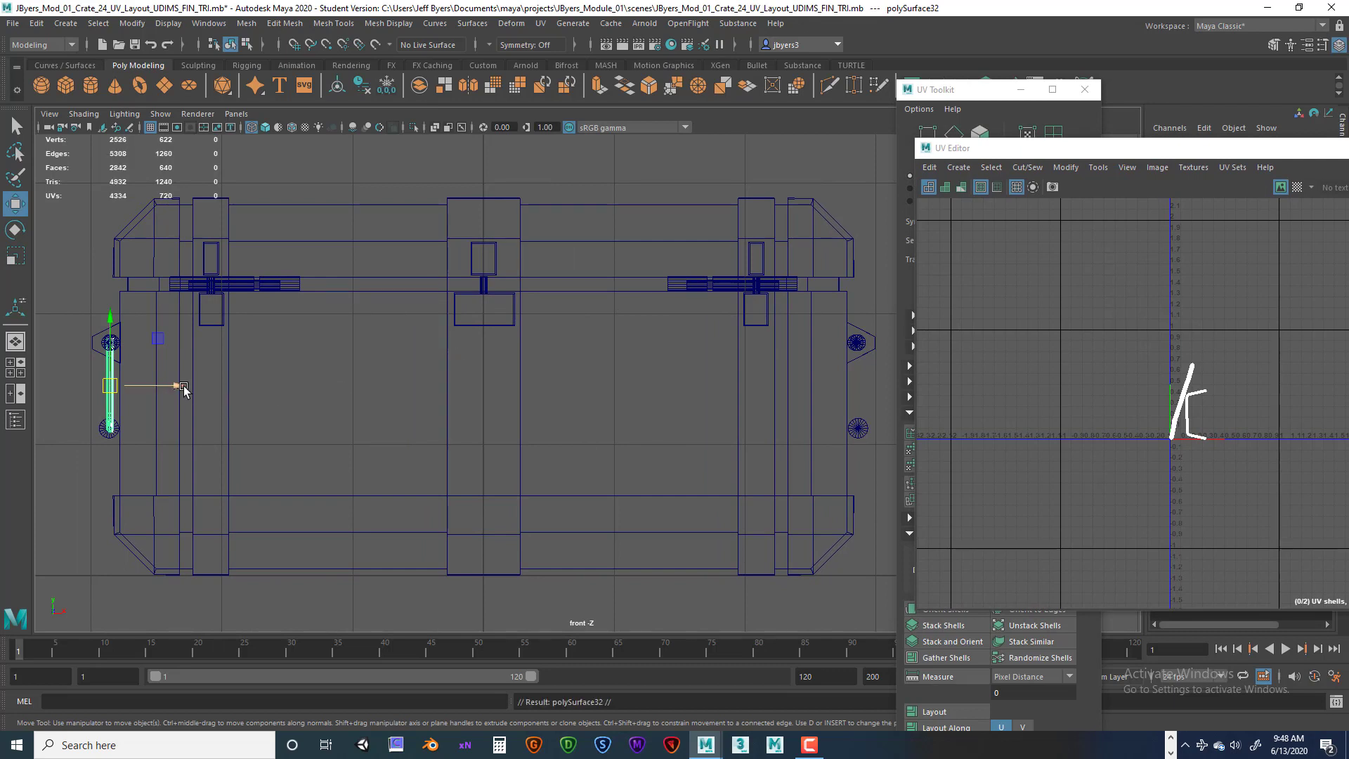
drag(183, 390, 930, 364)
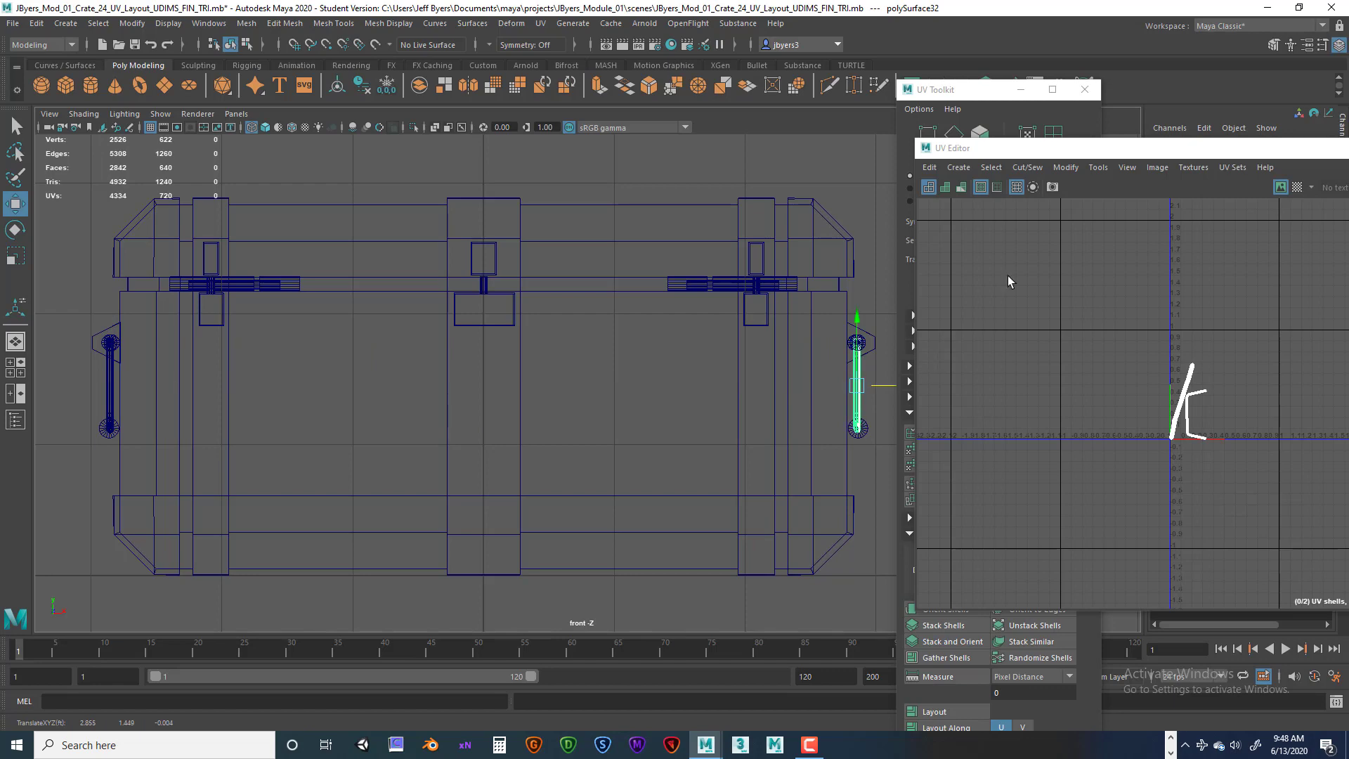
Select all the crate's parts except the main body and run Layout to pack their UVs into the 0-1 tile.
drag(1150, 156, 875, 214)
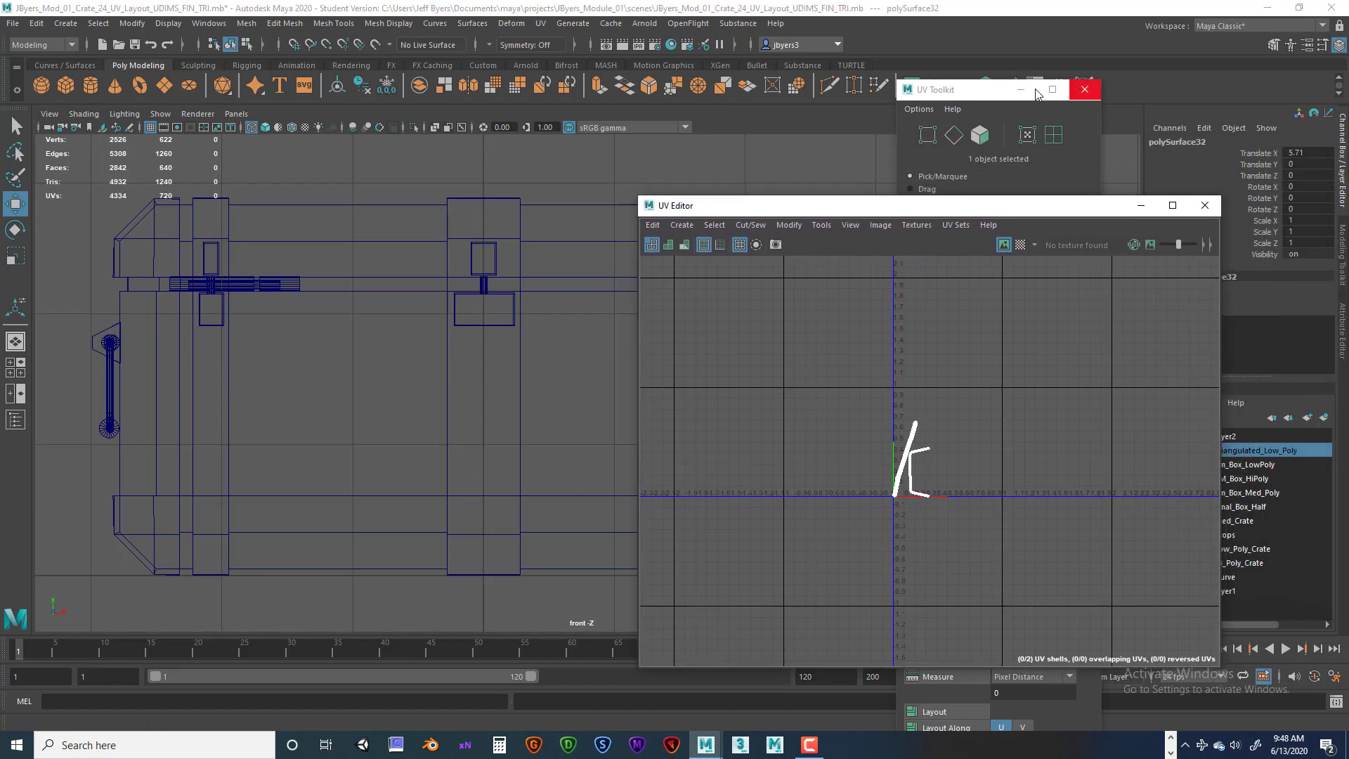
drag(966, 95, 936, 181)
drag(860, 211, 931, 211)
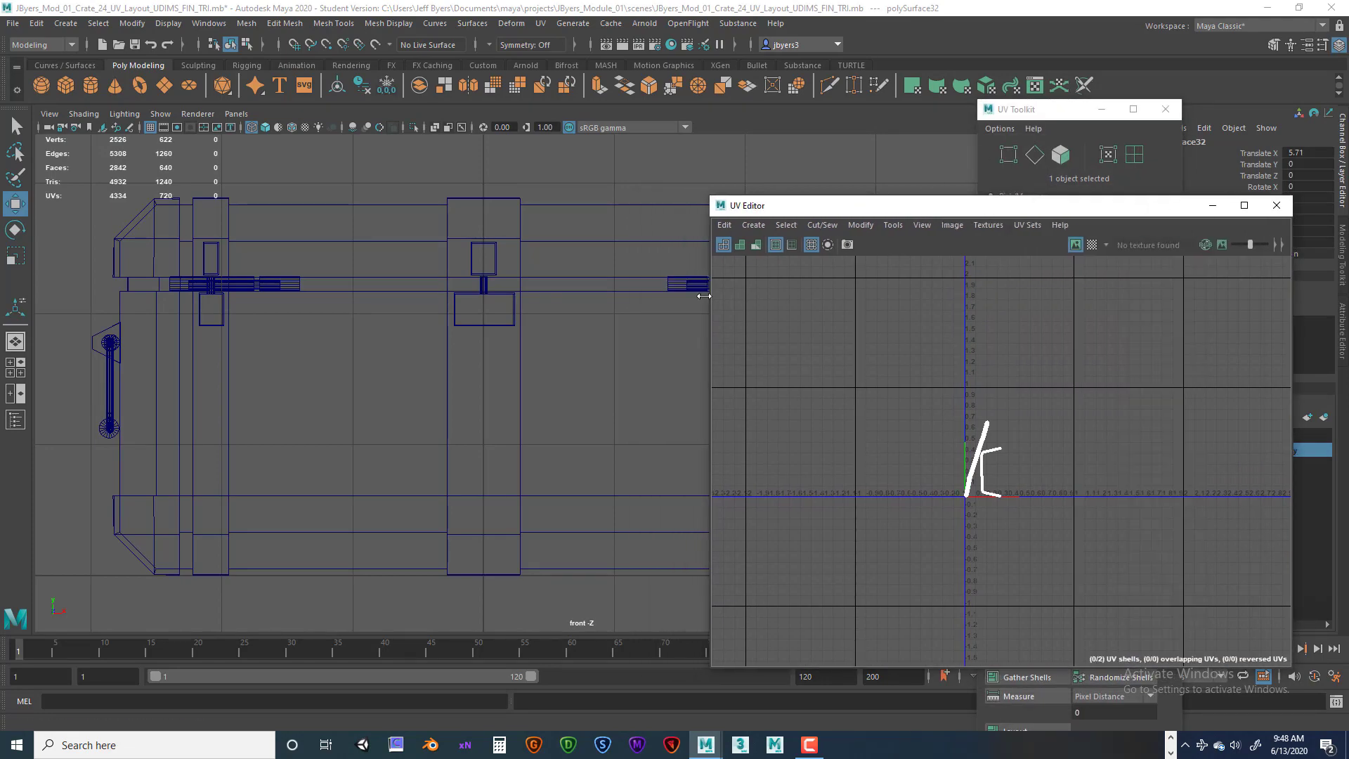
key(space)
key(space)
alt+drag(608, 356, 581, 358)
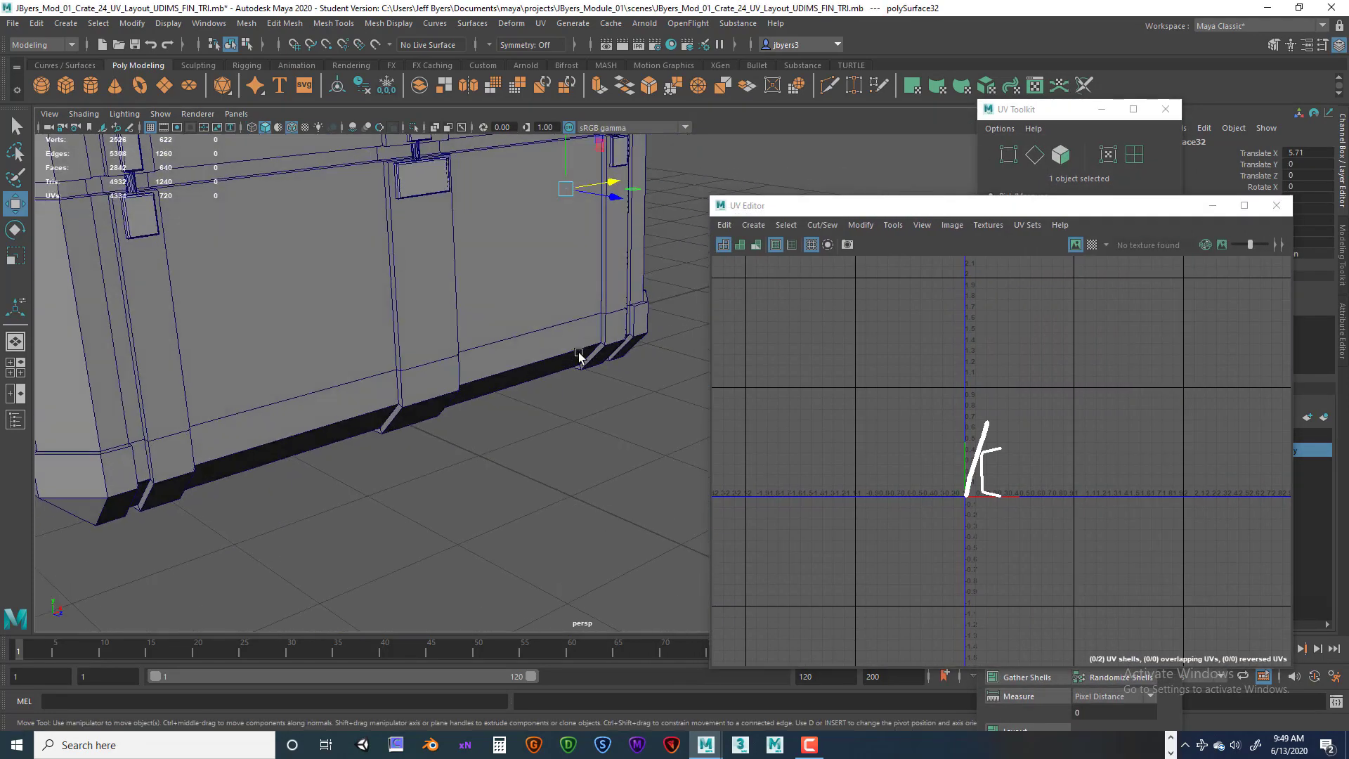
alt+right_drag(580, 359, 474, 368)
mouse_move(474, 368)
alt+mouse_down()
mouse_move(542, 382)
mouse_move(473, 389)
alt+mouse_up()
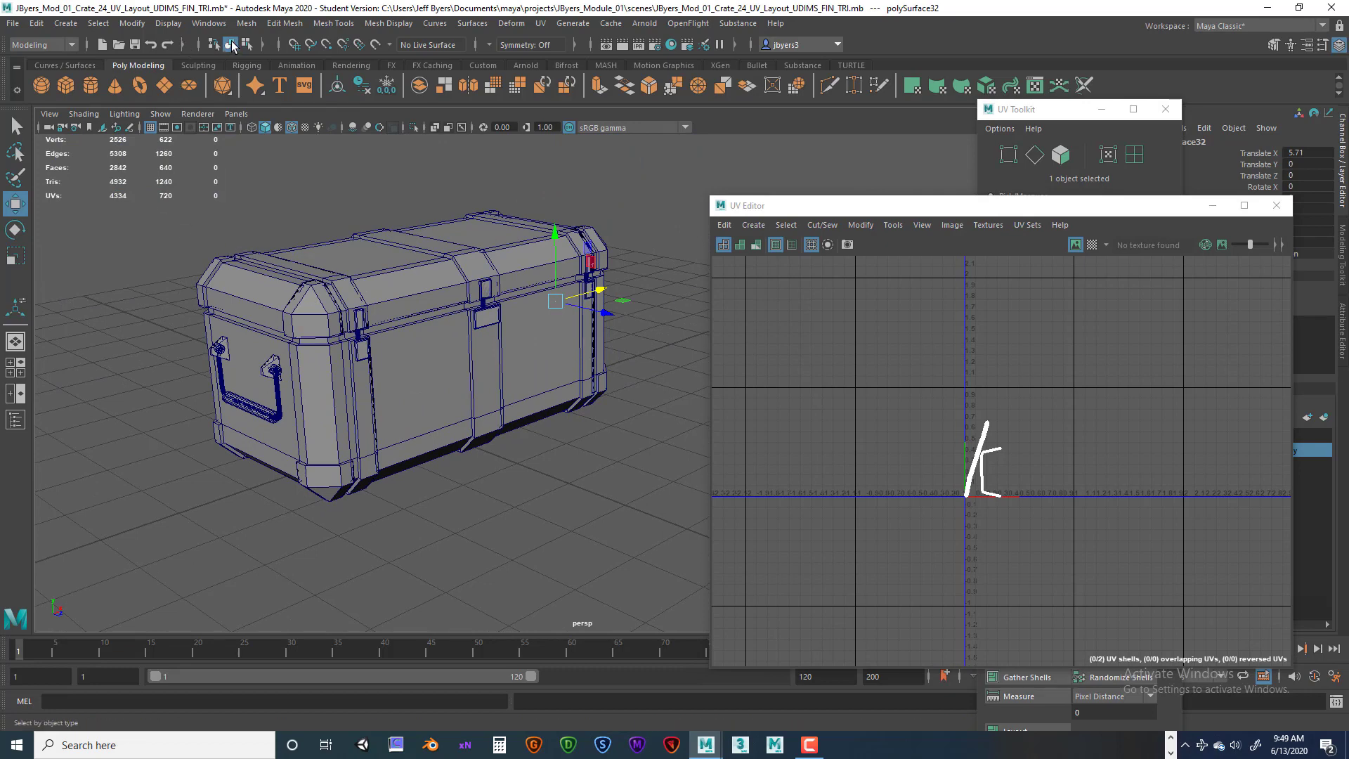
drag(161, 210, 664, 503)
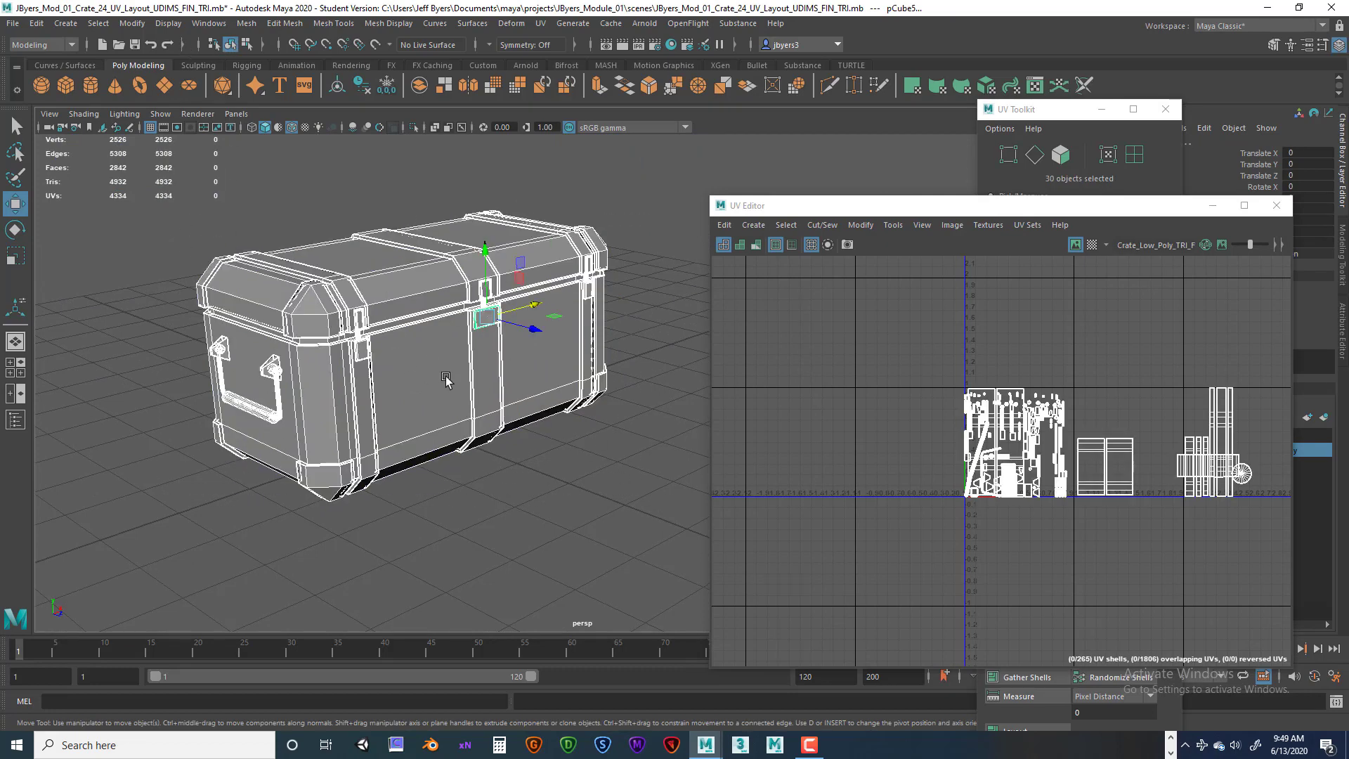
ctrl+click(491, 402)
drag(1110, 206, 969, 195)
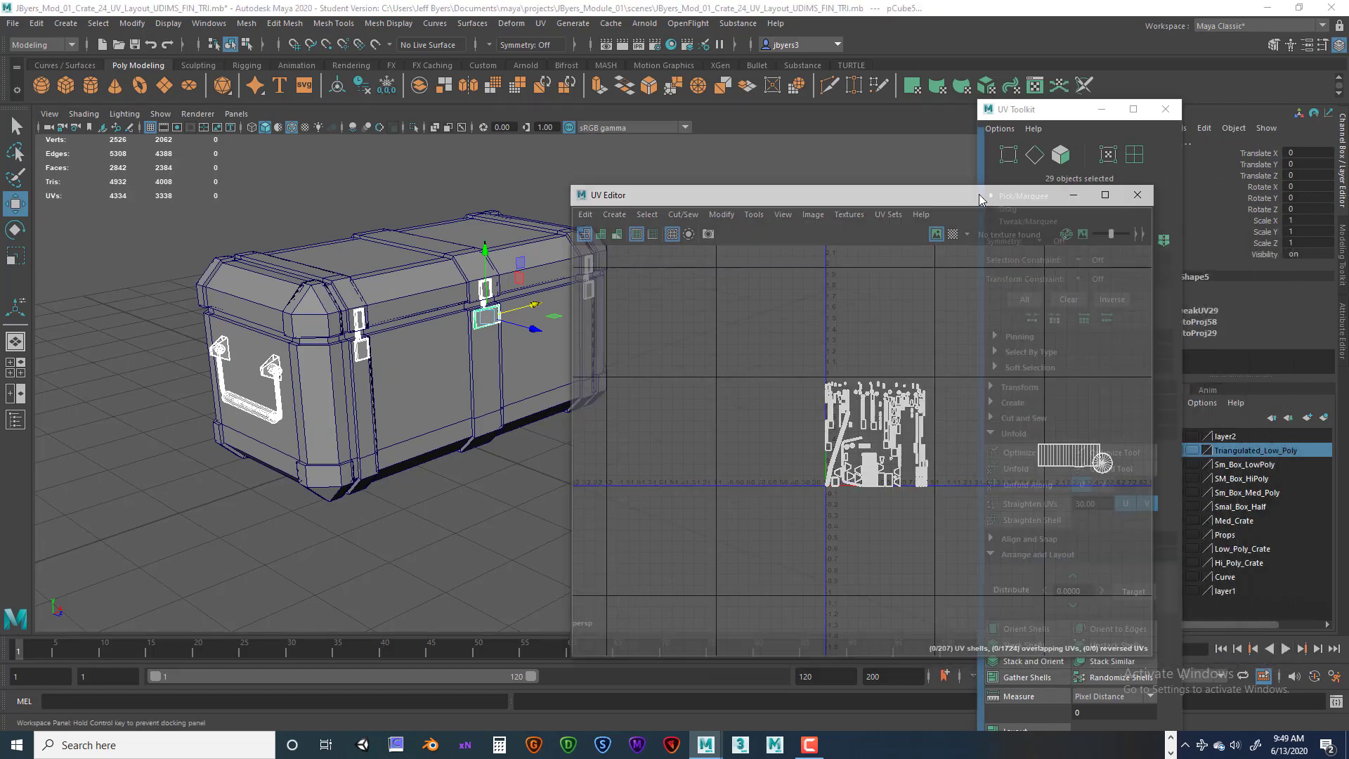
drag(718, 195, 727, 173)
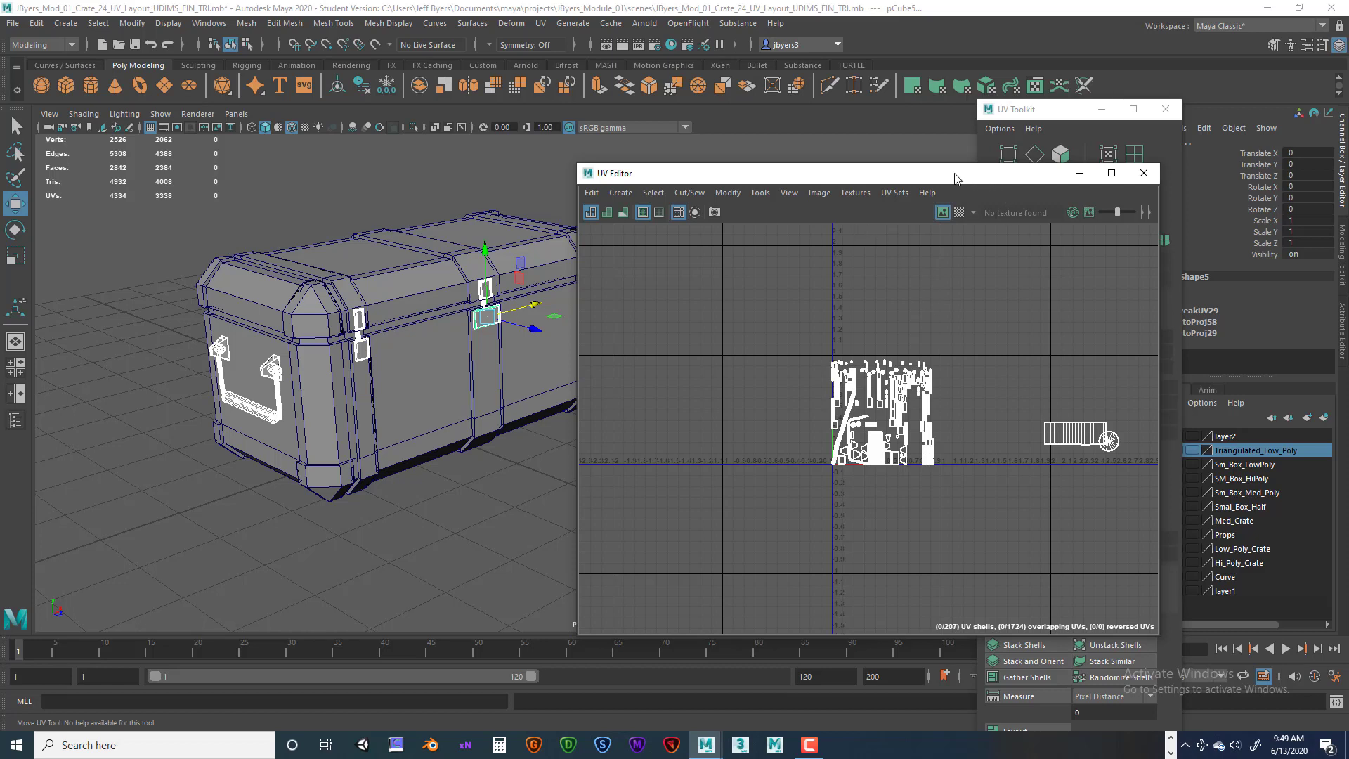
drag(954, 177, 770, 167)
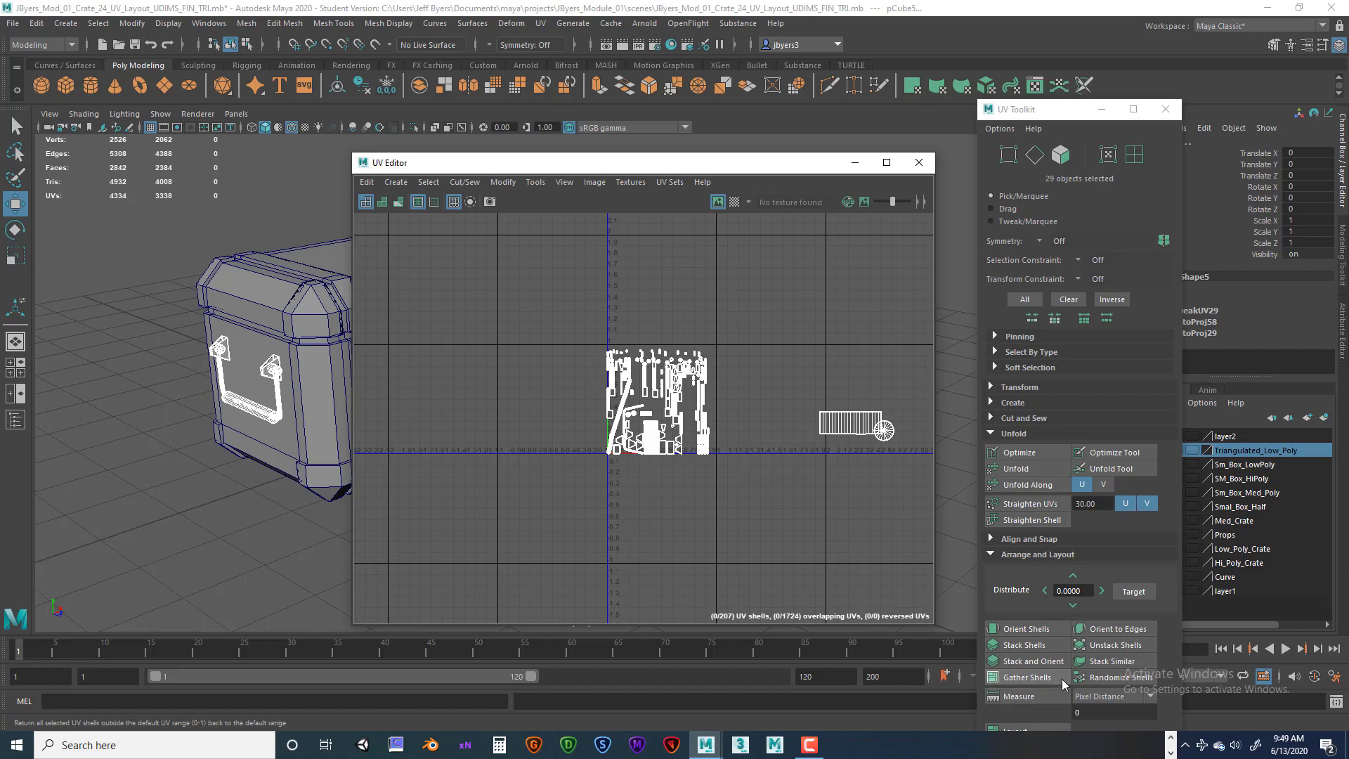
drag(1061, 112, 1046, 47)
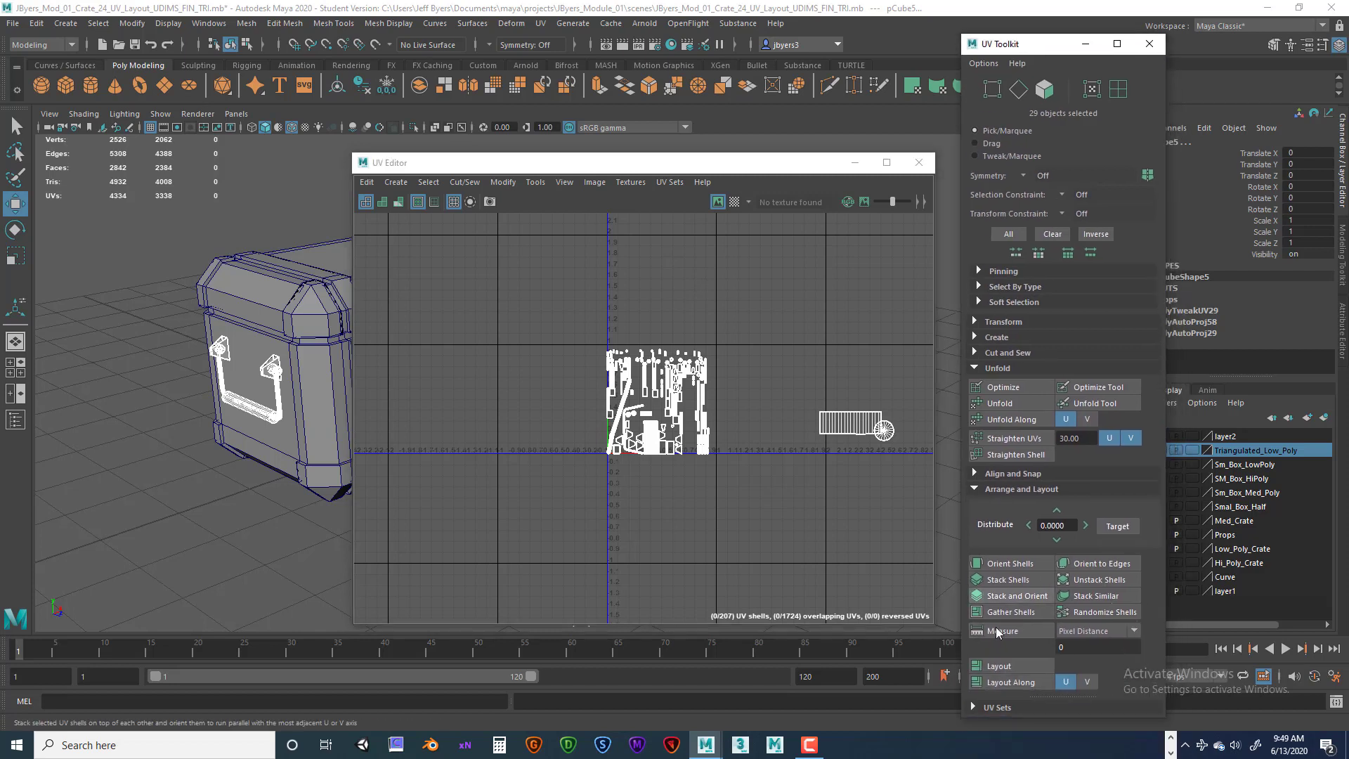
click(1012, 664)
Switch to UV shell selection and select the striped handle-bar shell in the packed layout.
scroll(689, 435, up, 8)
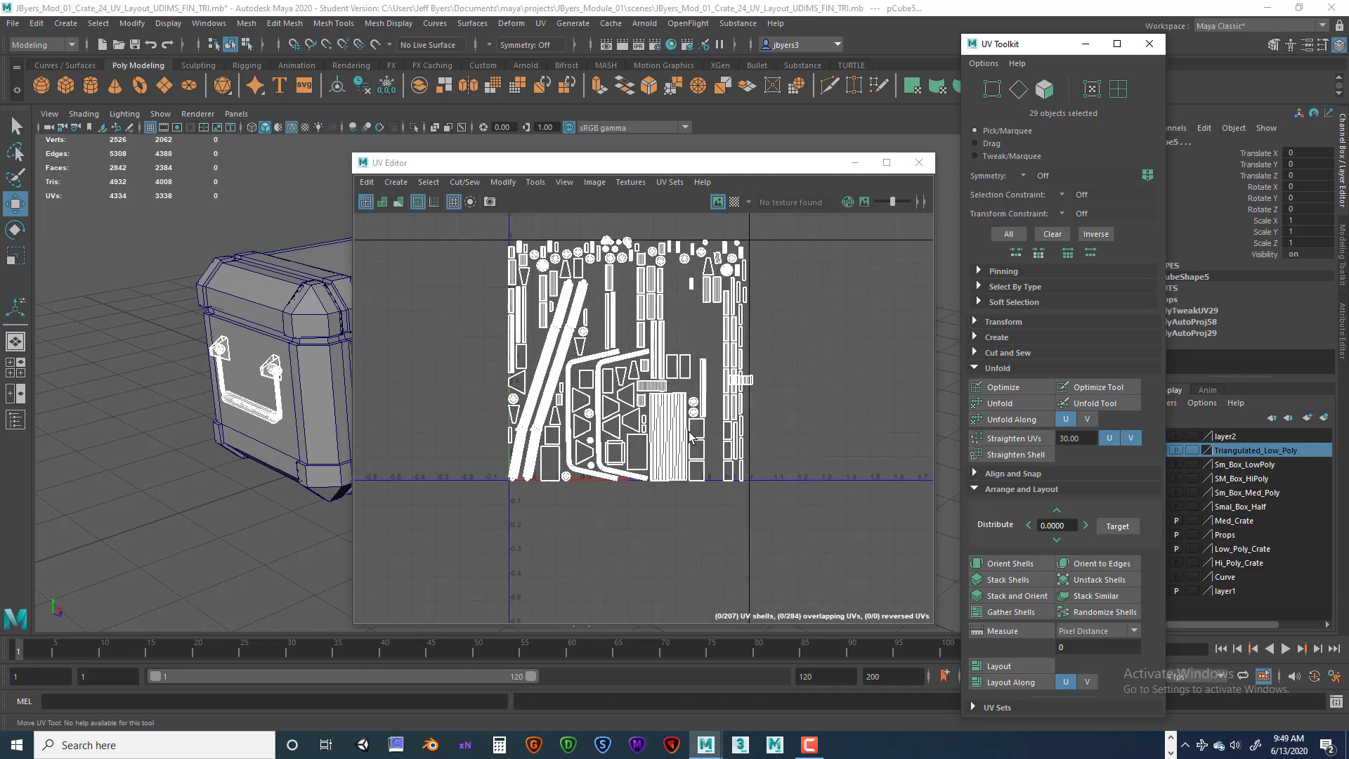
alt+middle_drag(660, 414, 705, 493)
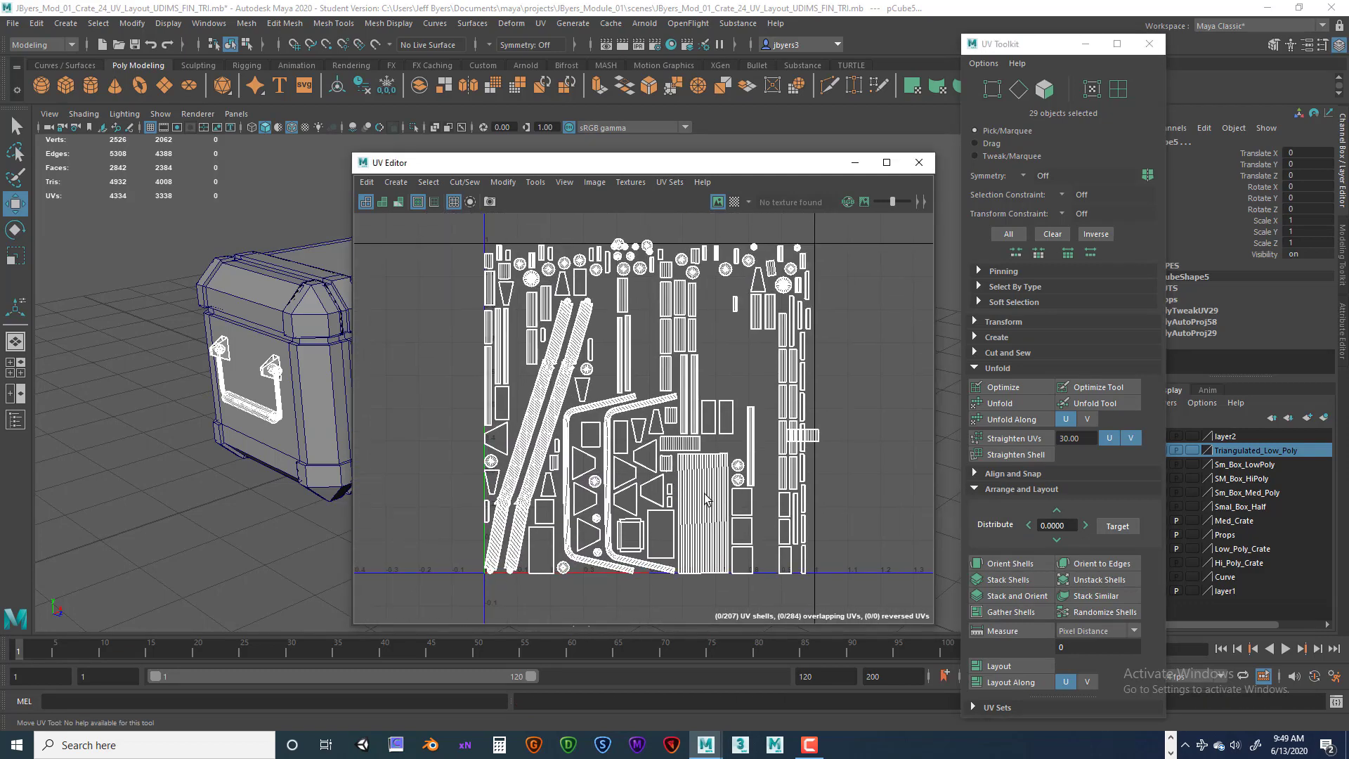
right_drag(705, 494, 687, 288)
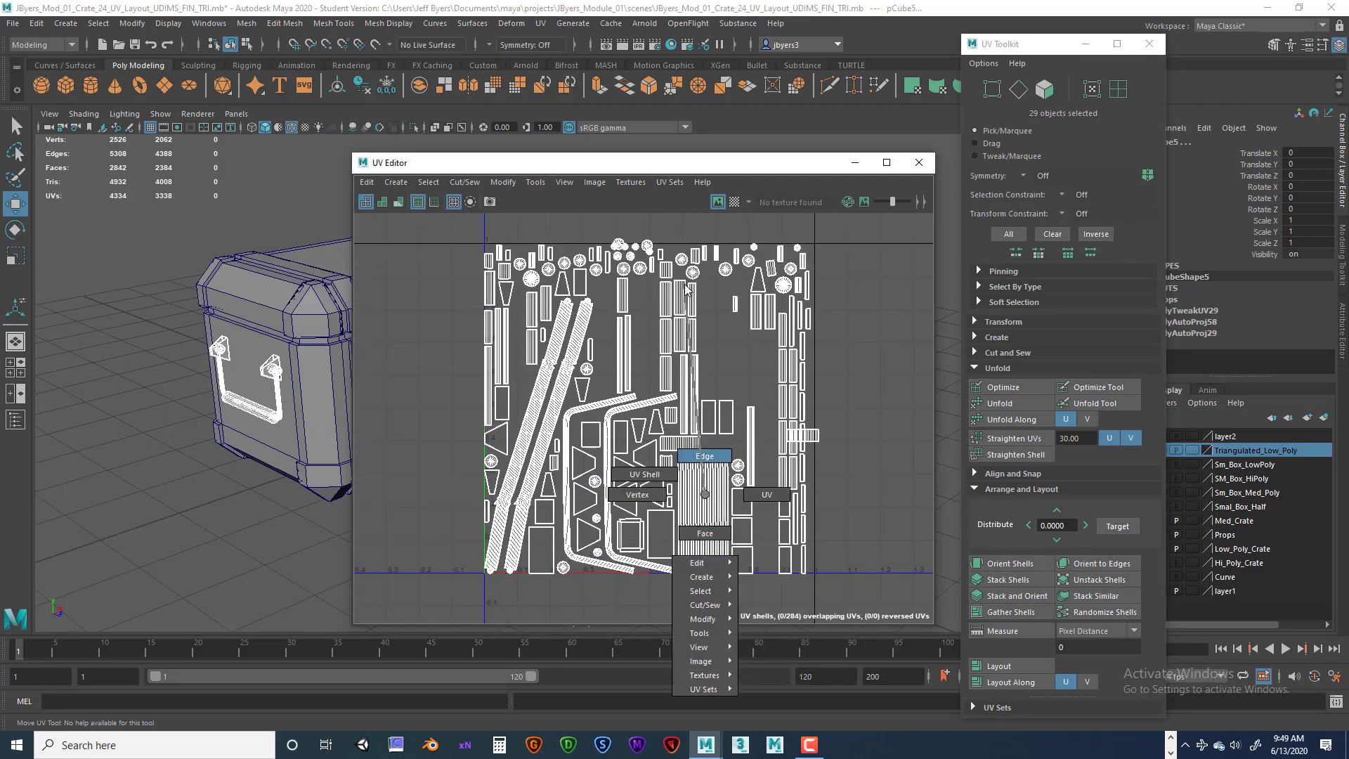
right_drag(700, 459, 706, 499)
right_drag(531, 351, 508, 342)
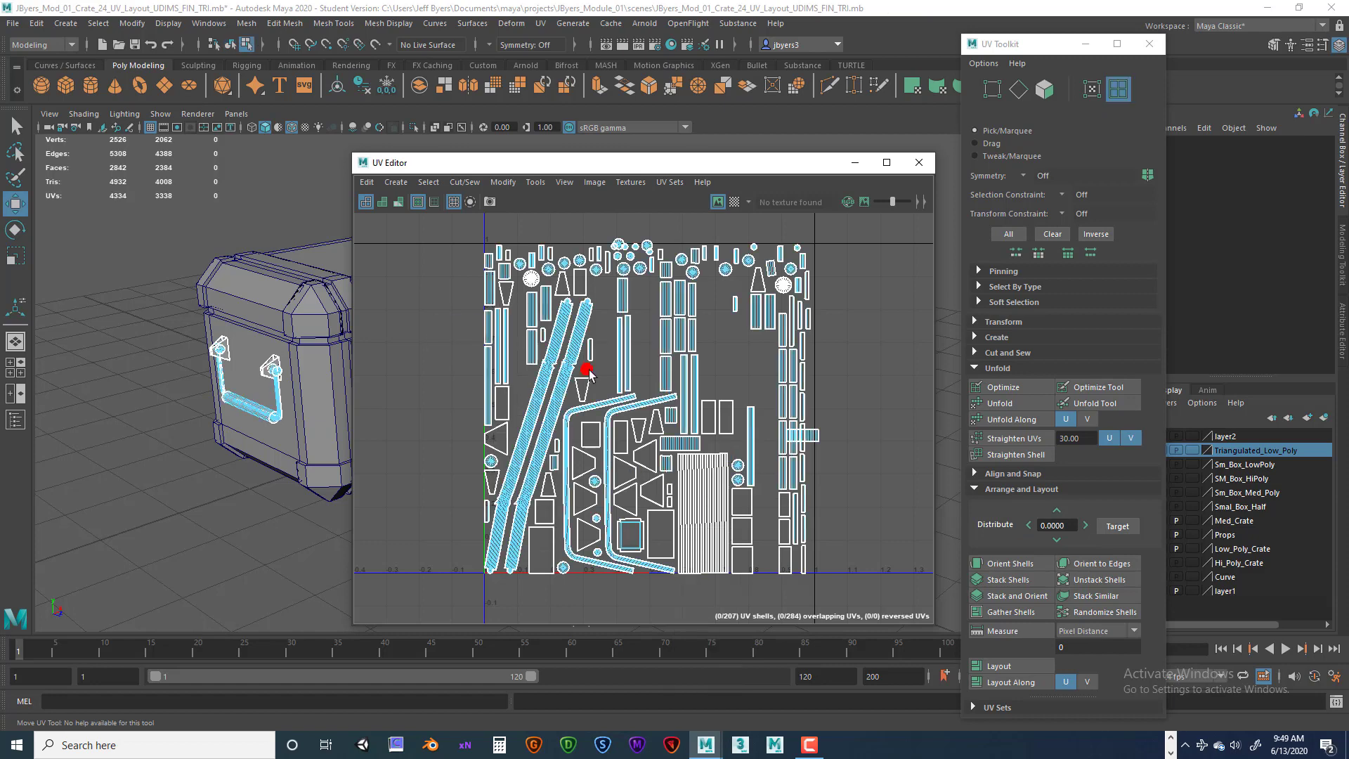
click(697, 491)
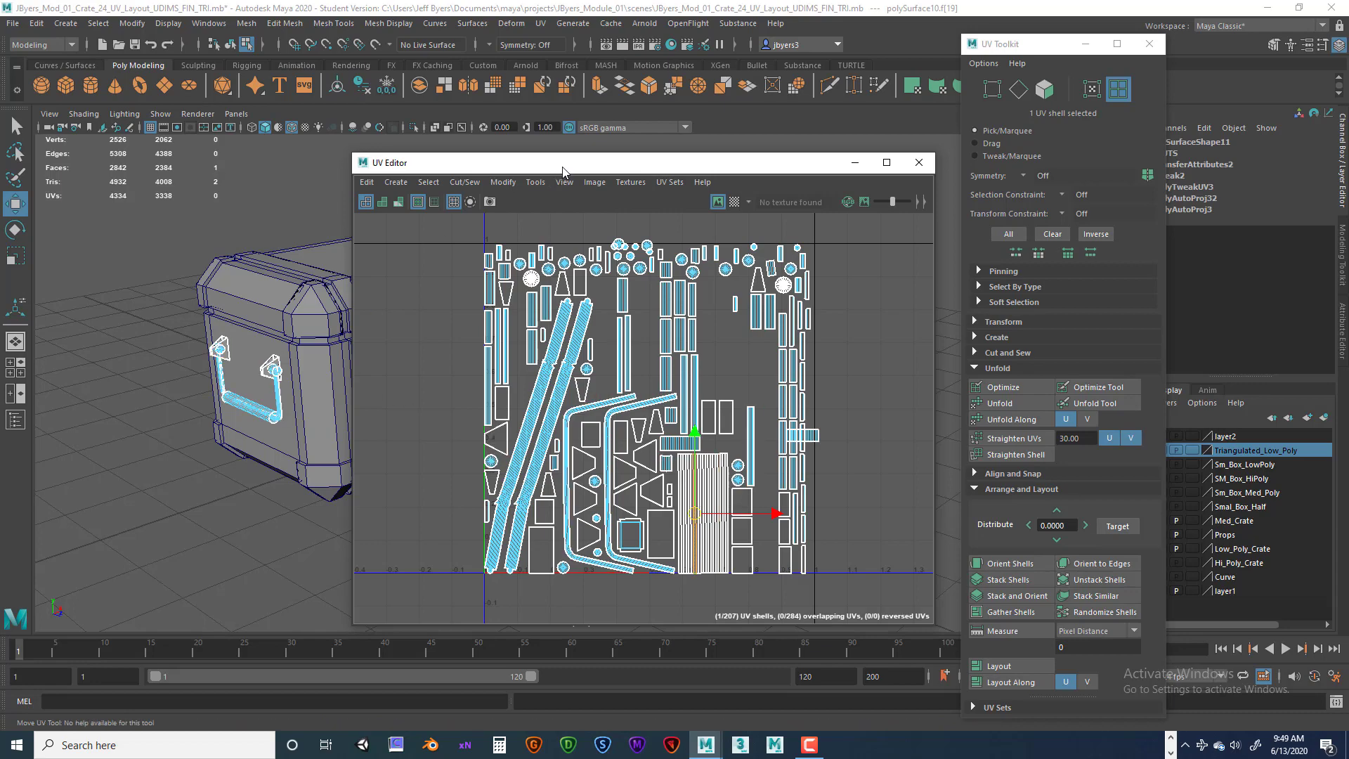
Select the side handle's bar object in the viewport to show only its UVs.
drag(564, 167, 979, 187)
alt+drag(495, 407, 459, 428)
scroll(453, 430, up, 3)
alt+middle_drag(431, 419, 595, 434)
alt+right_drag(596, 434, 366, 416)
alt+drag(366, 416, 473, 359)
alt+drag(498, 423, 469, 438)
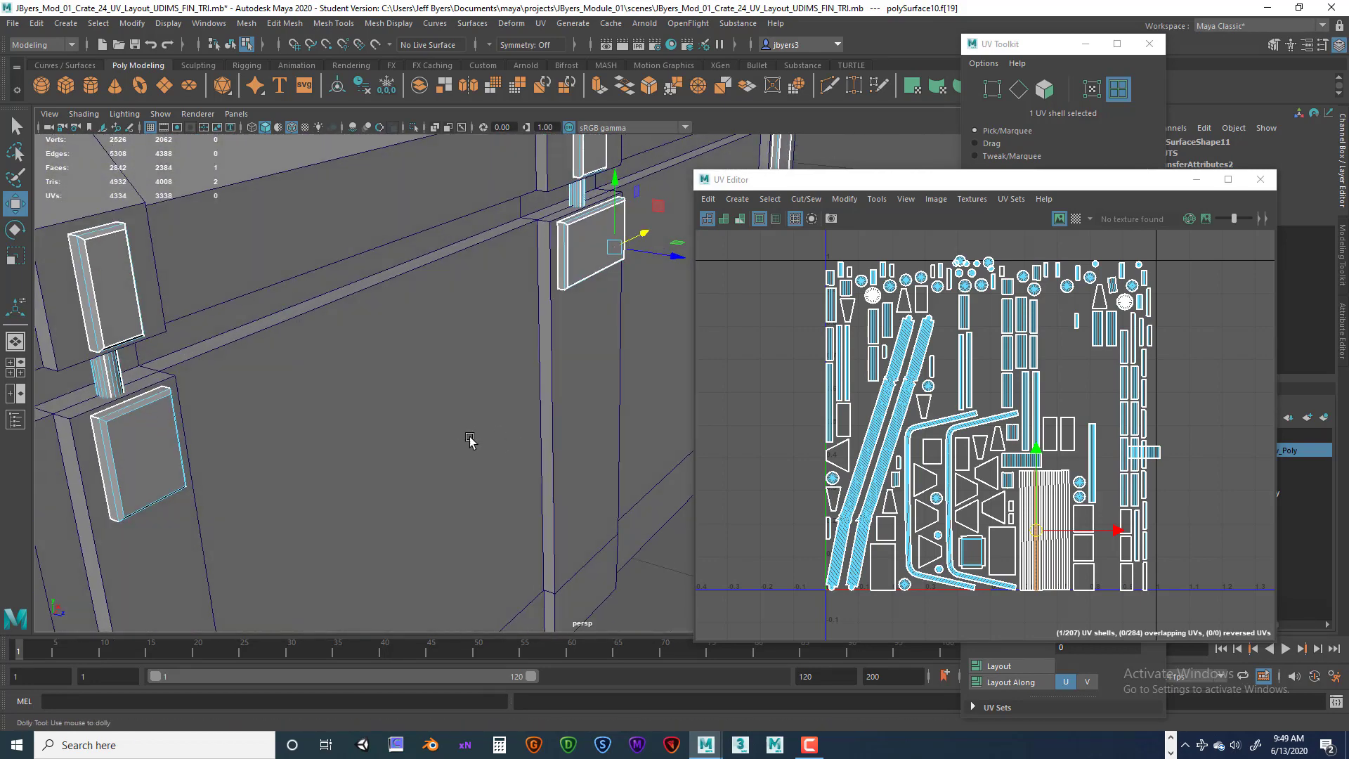
alt+right_drag(470, 438, 385, 435)
alt+drag(386, 435, 231, 418)
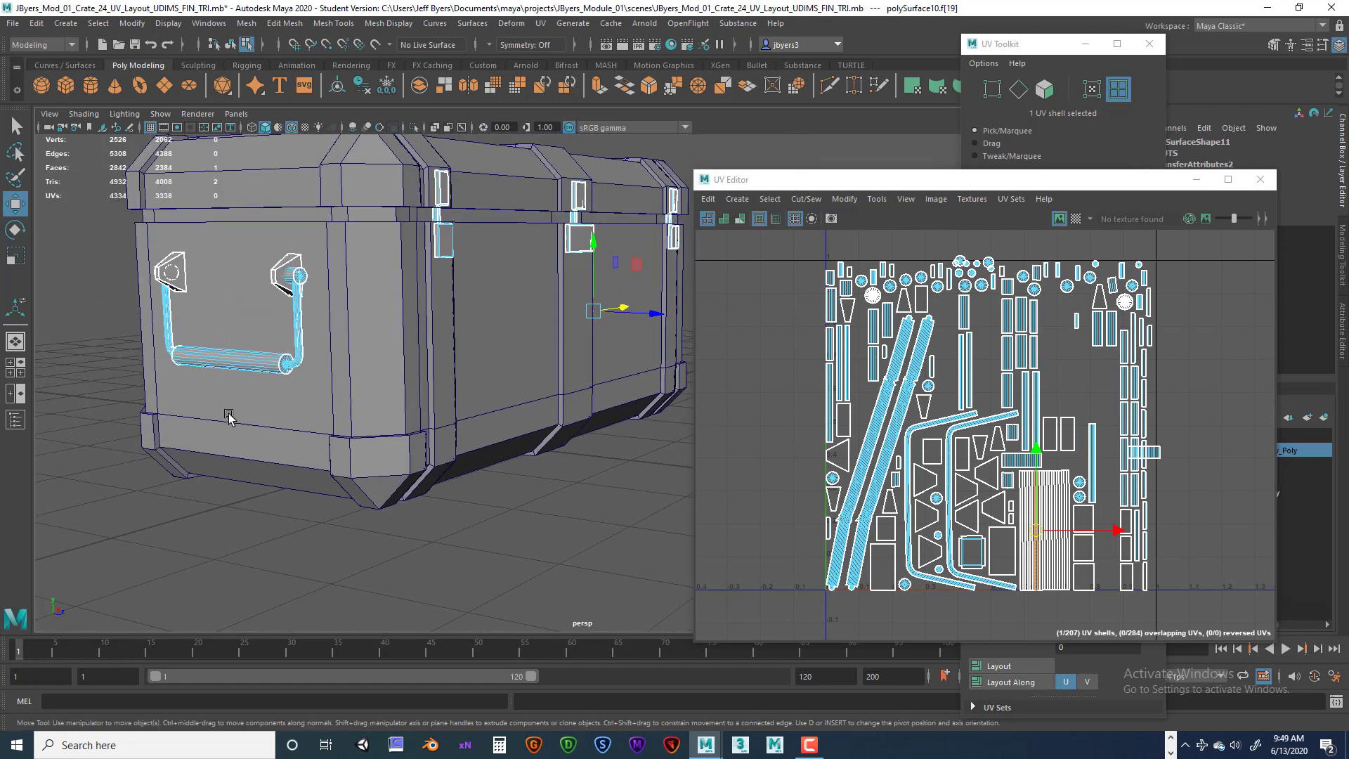
click(237, 364)
right_click(237, 364)
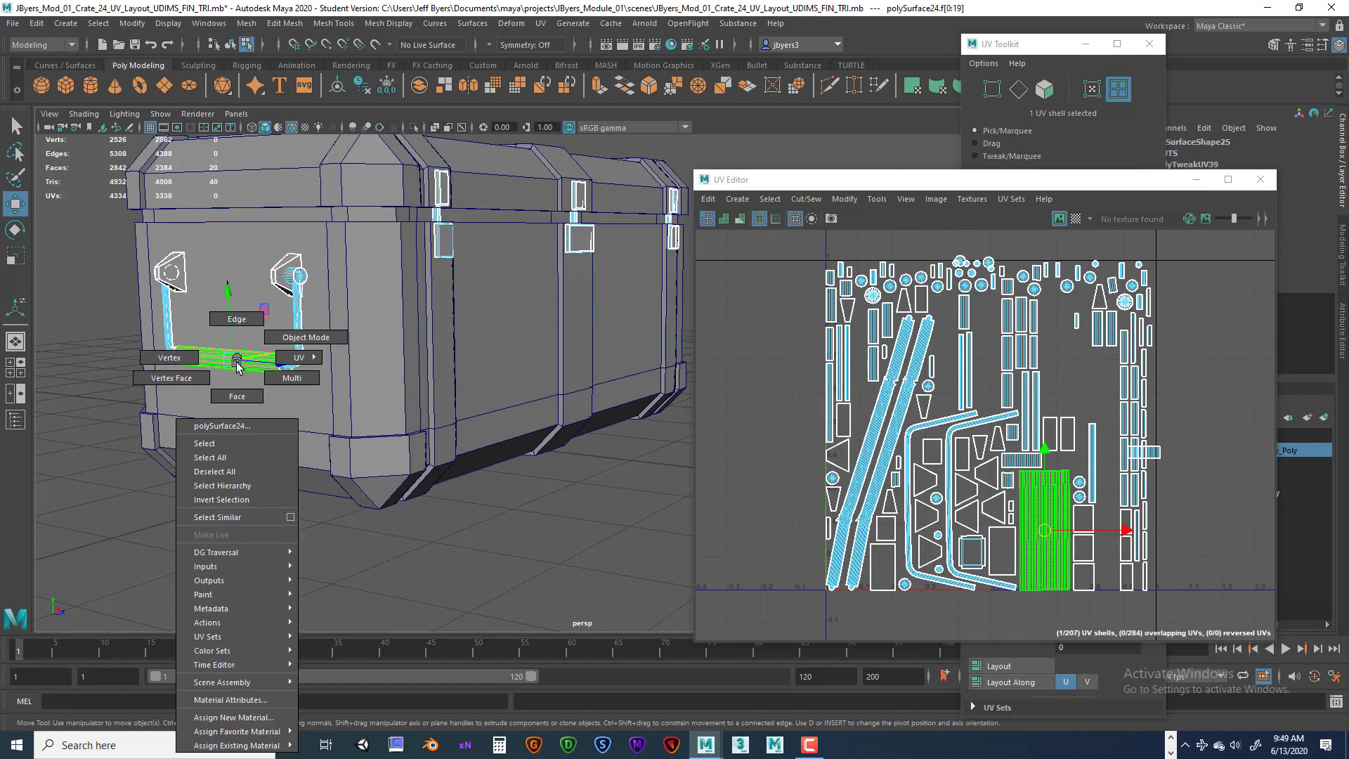
click(232, 443)
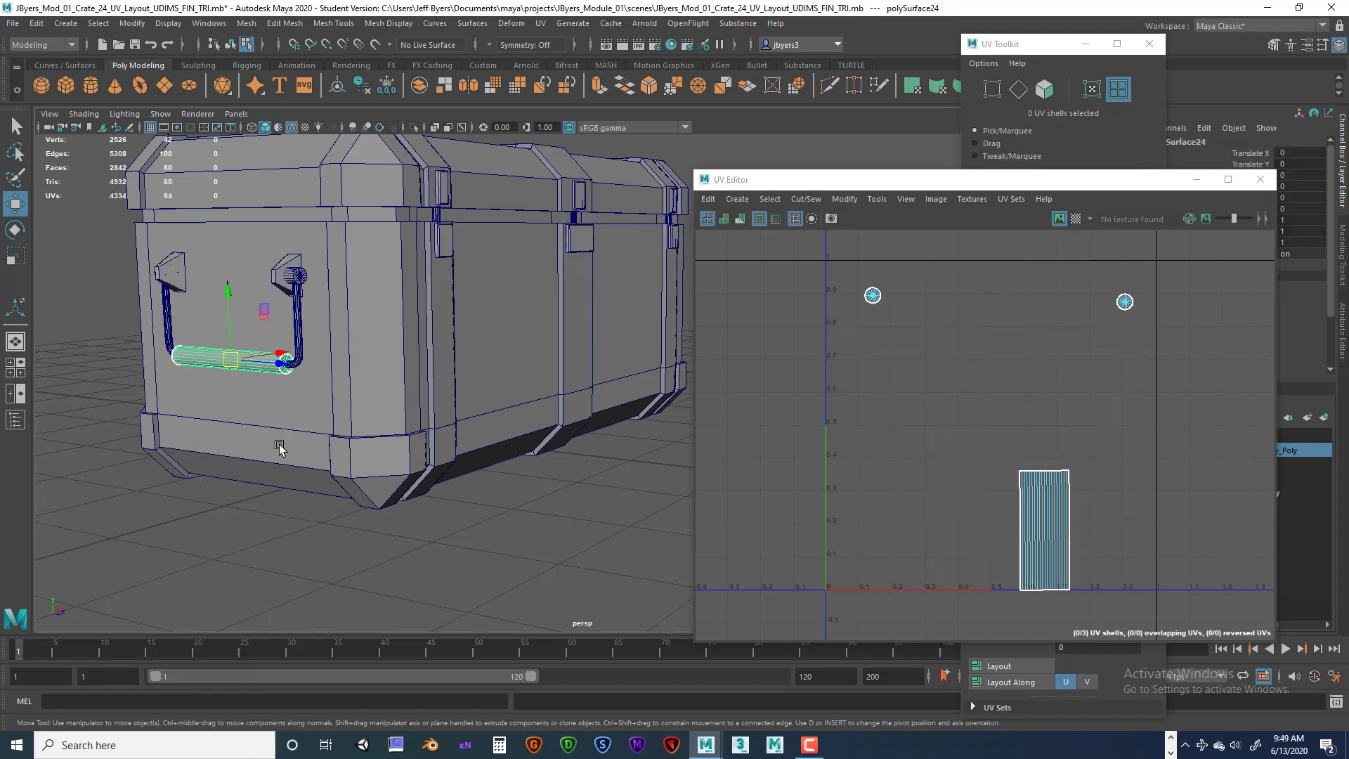
Open the Attribute Editor for the selected handle bar.
alt+drag(349, 460, 293, 441)
scroll(356, 464, up, 4)
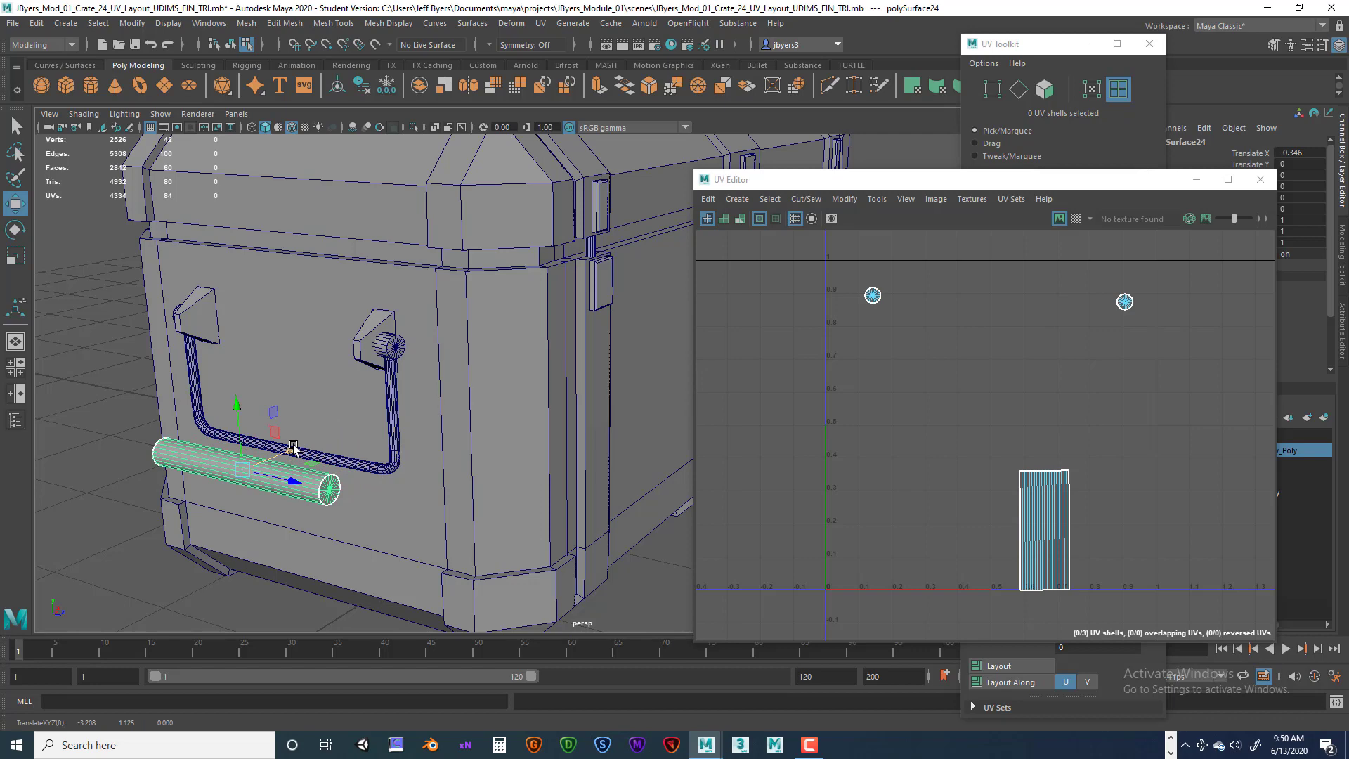
key(ctrl+a)
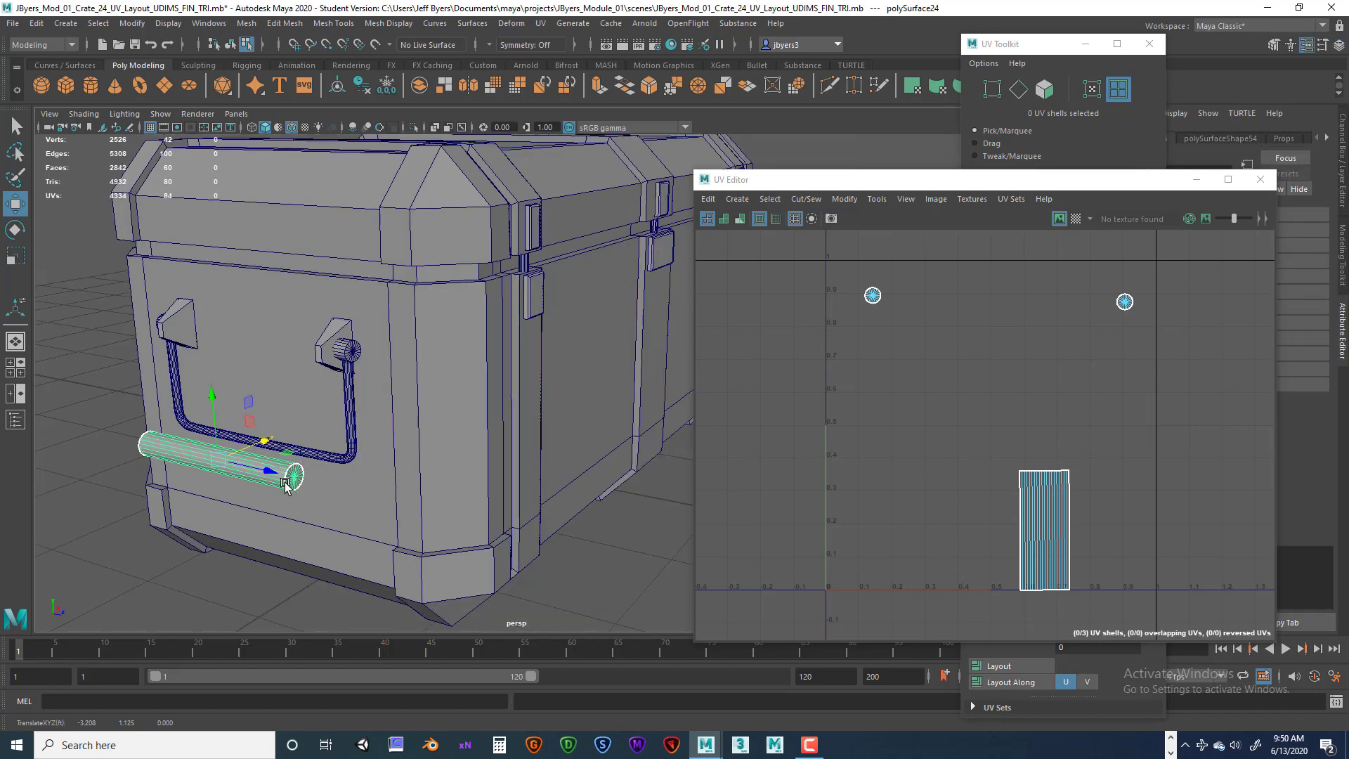
Select the handle bar's UV shell and move it left past the tile's edge.
right_drag(1045, 544, 969, 527)
click(256, 461)
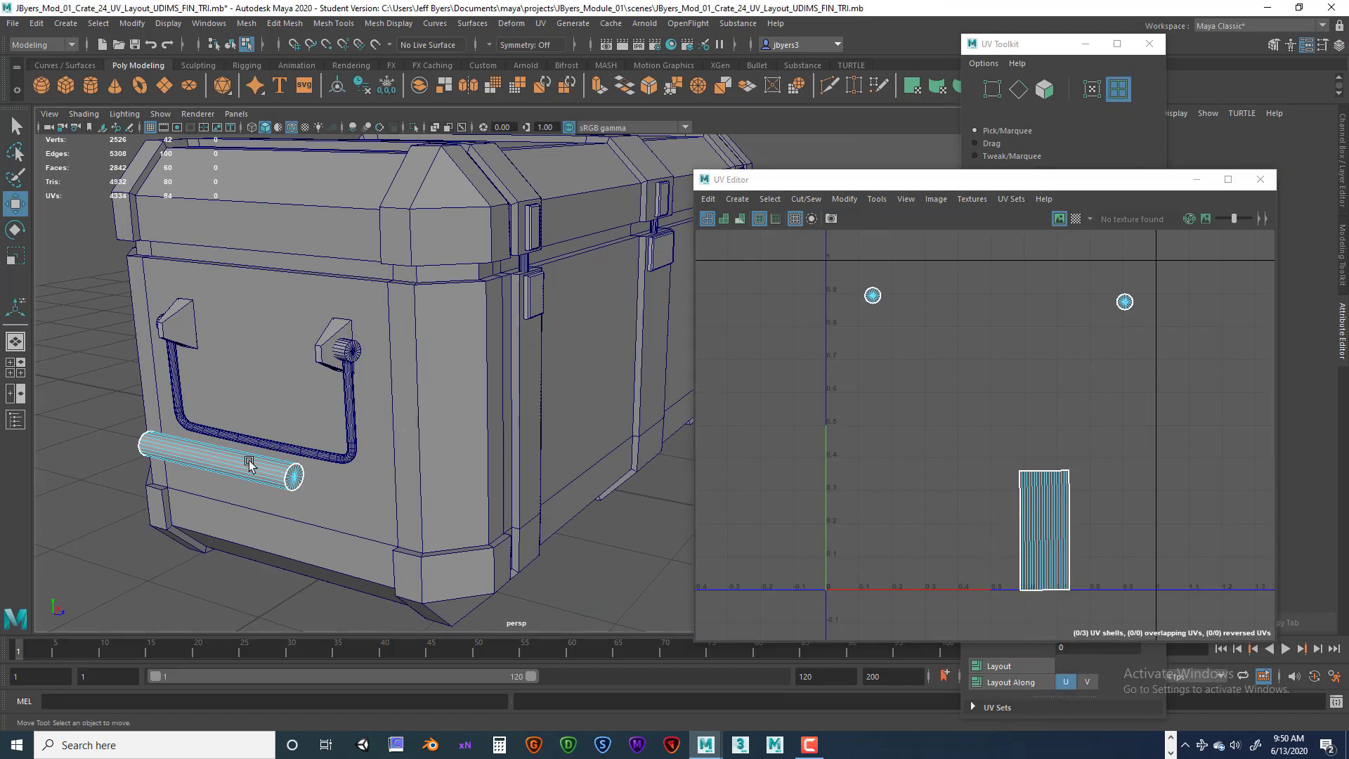
drag(1121, 534, 998, 533)
click(997, 465)
click(933, 496)
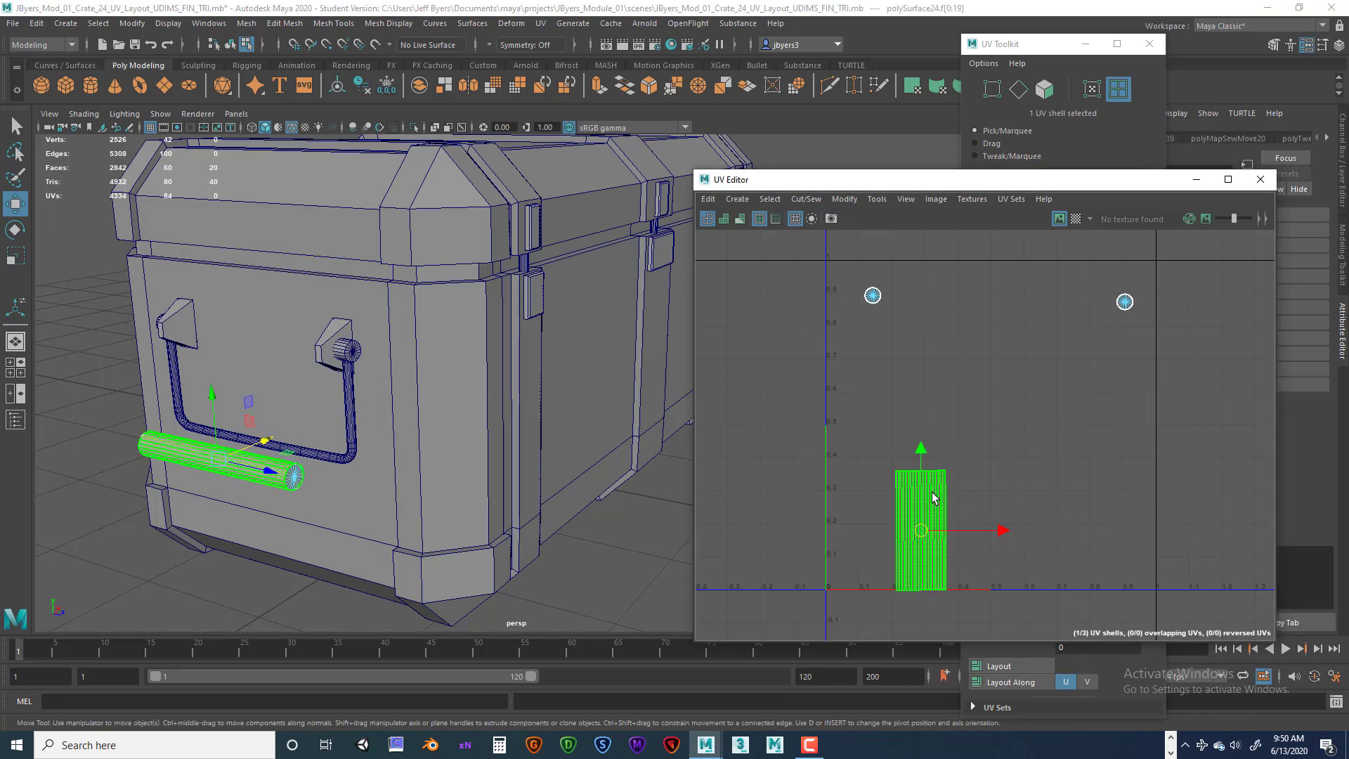
click(933, 527)
drag(1004, 532, 856, 527)
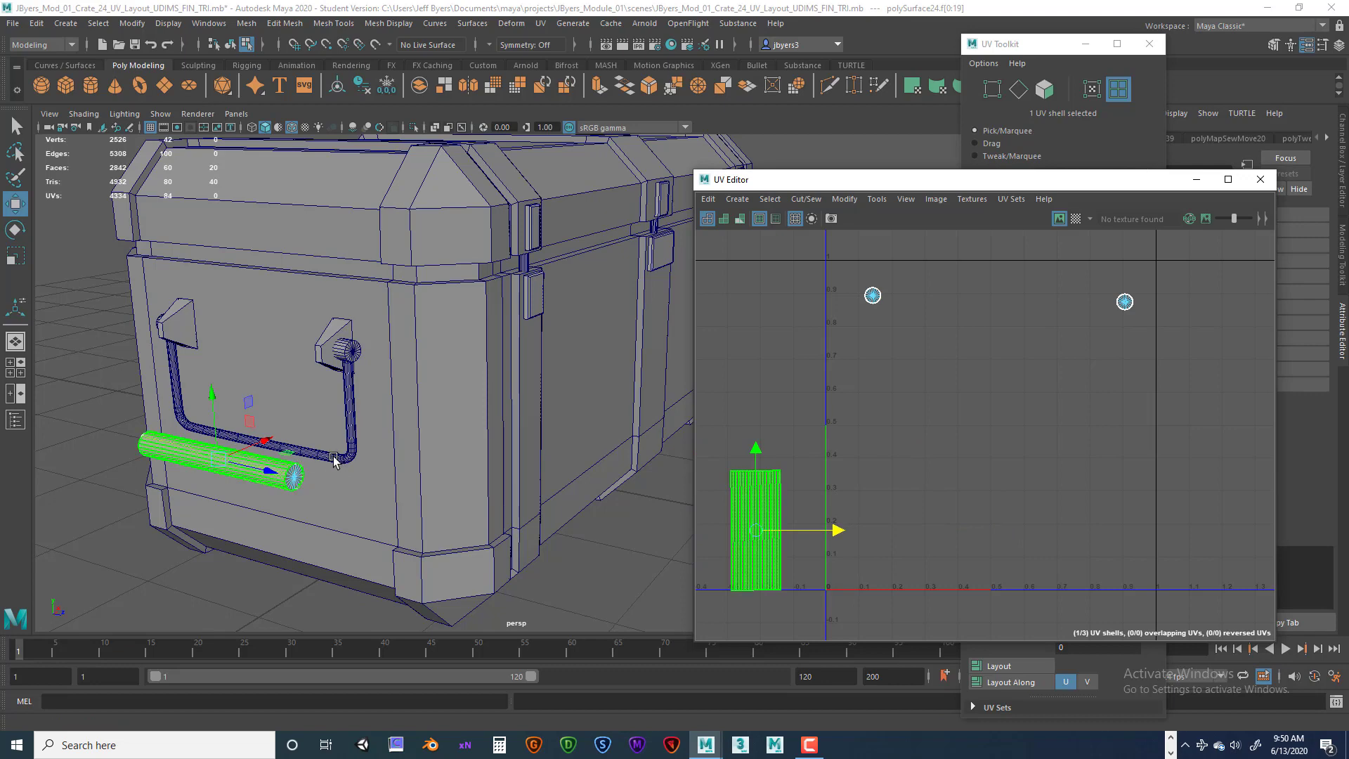
Undo the last four actions, reverting the shell move, the selections and the bar's shift in the viewport.
key(ctrl+z)
key(ctrl+z)
key(ctrl+z)
key(ctrl+z)
key(ctrl+z)
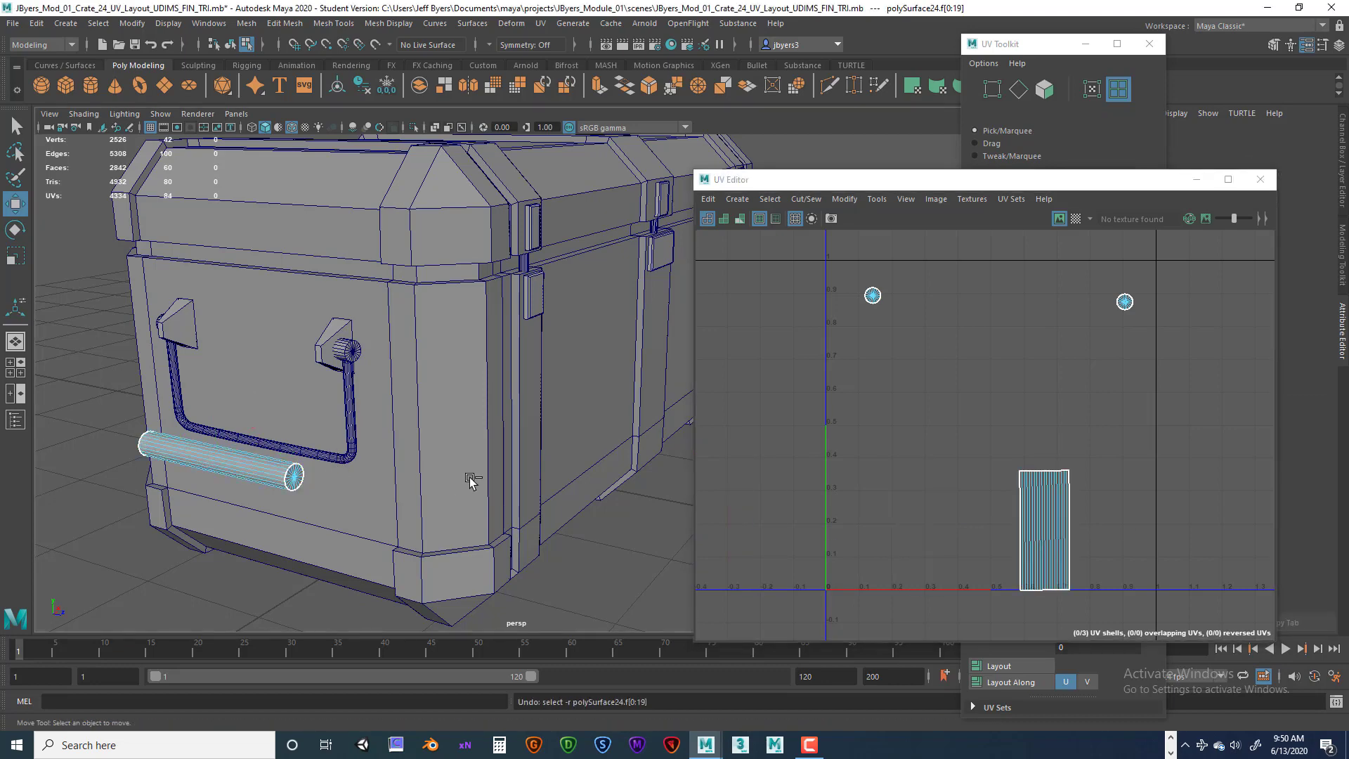
key(ctrl+z)
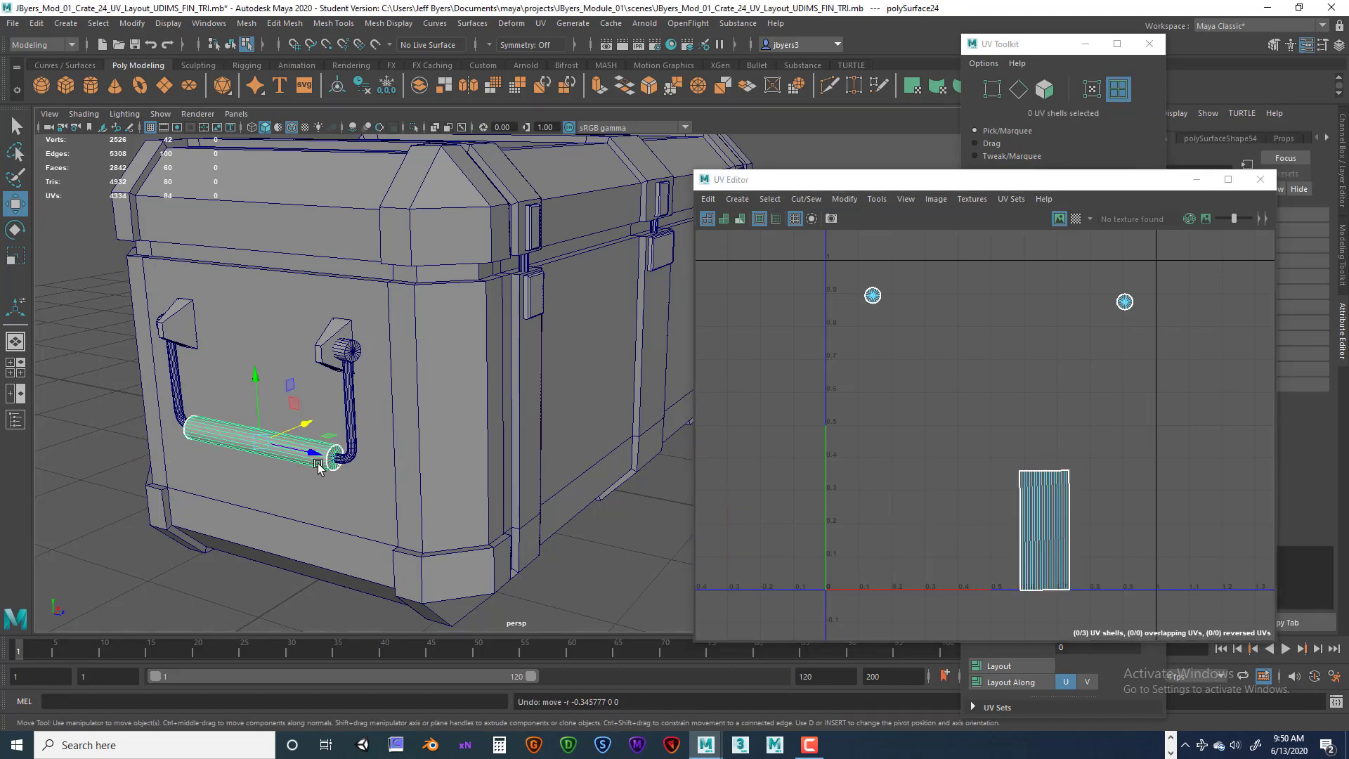
Select the side handle bar's UV shell and move it left out of the 0–1 tile into negative U.
right_drag(318, 466, 291, 445)
right_drag(1047, 532, 987, 510)
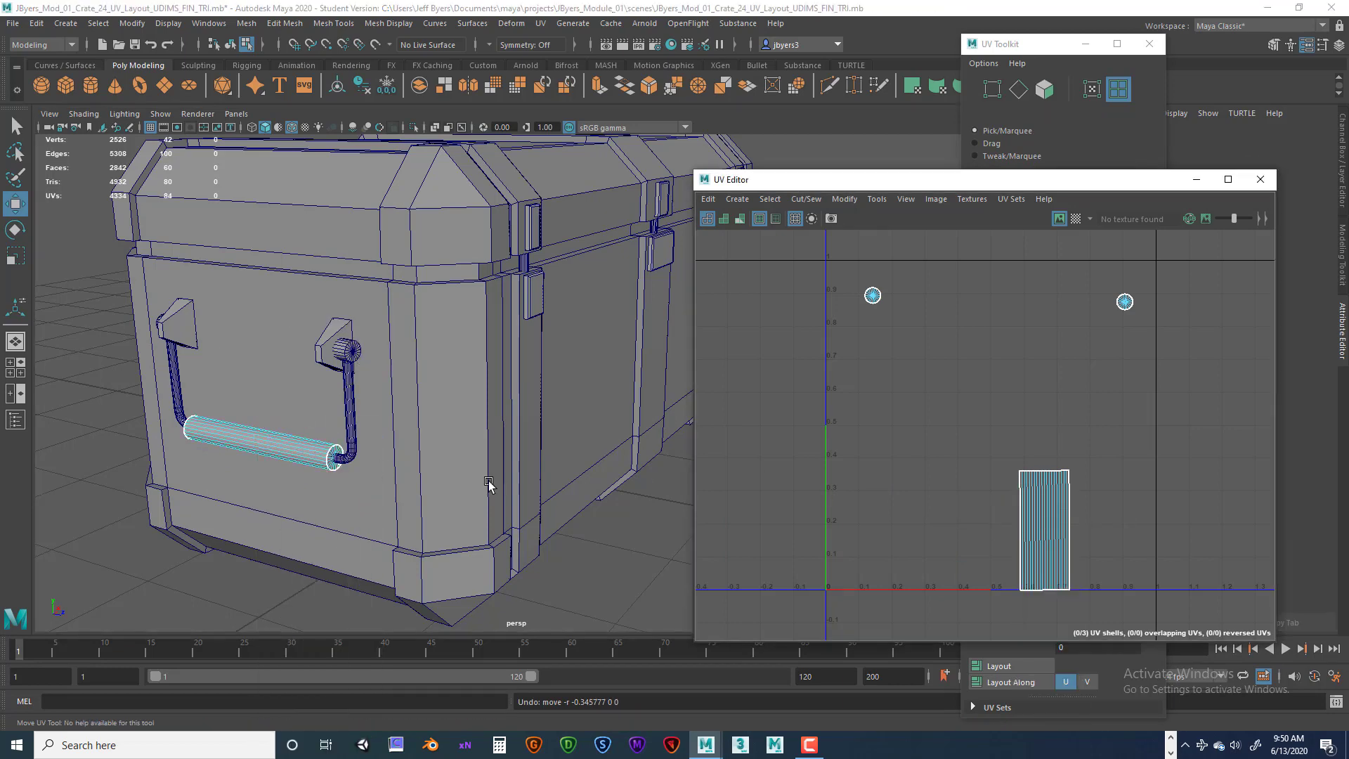
click(243, 452)
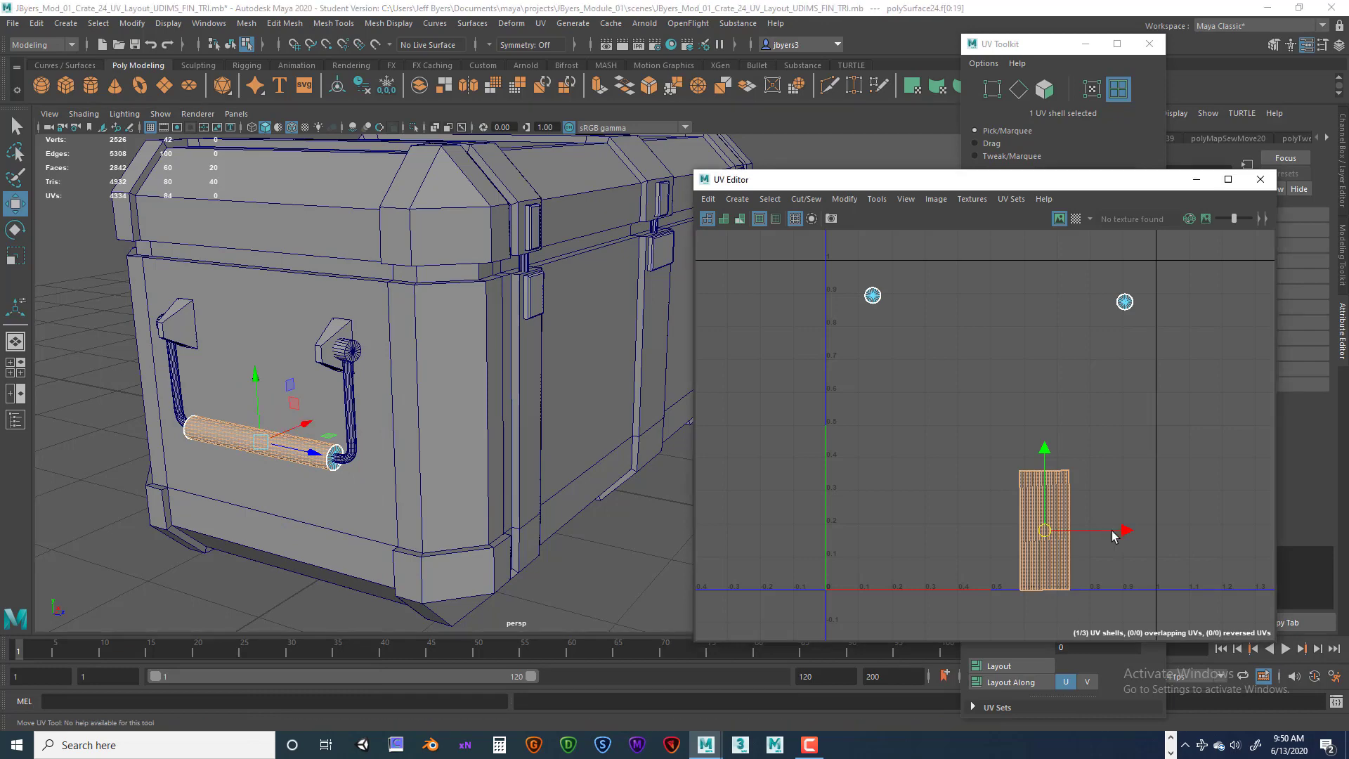
drag(1121, 530, 814, 529)
alt+drag(450, 349, 437, 390)
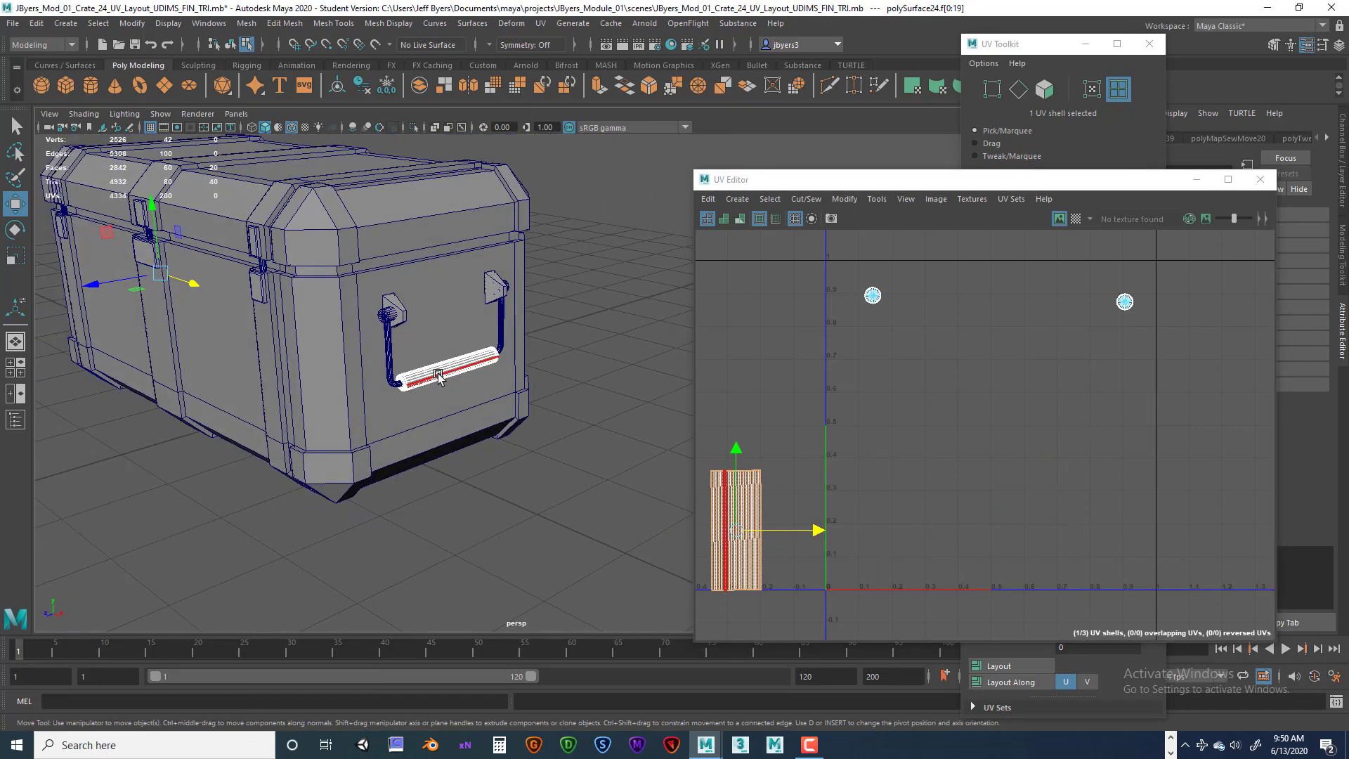
Inspect the opposite handle bar's UVs by picking its faces in the UV Editor and orbiting the viewport.
scroll(444, 381, up, 8)
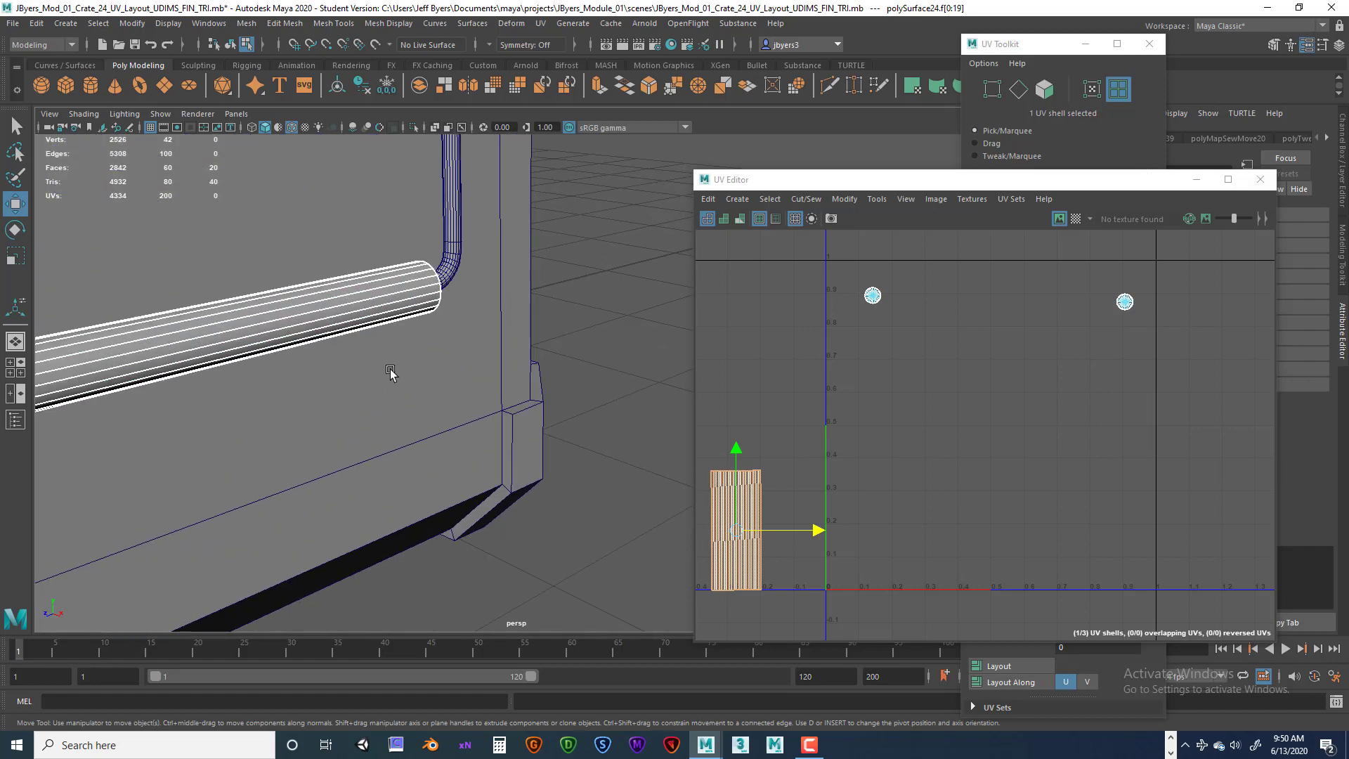
alt+middle_drag(388, 368, 454, 394)
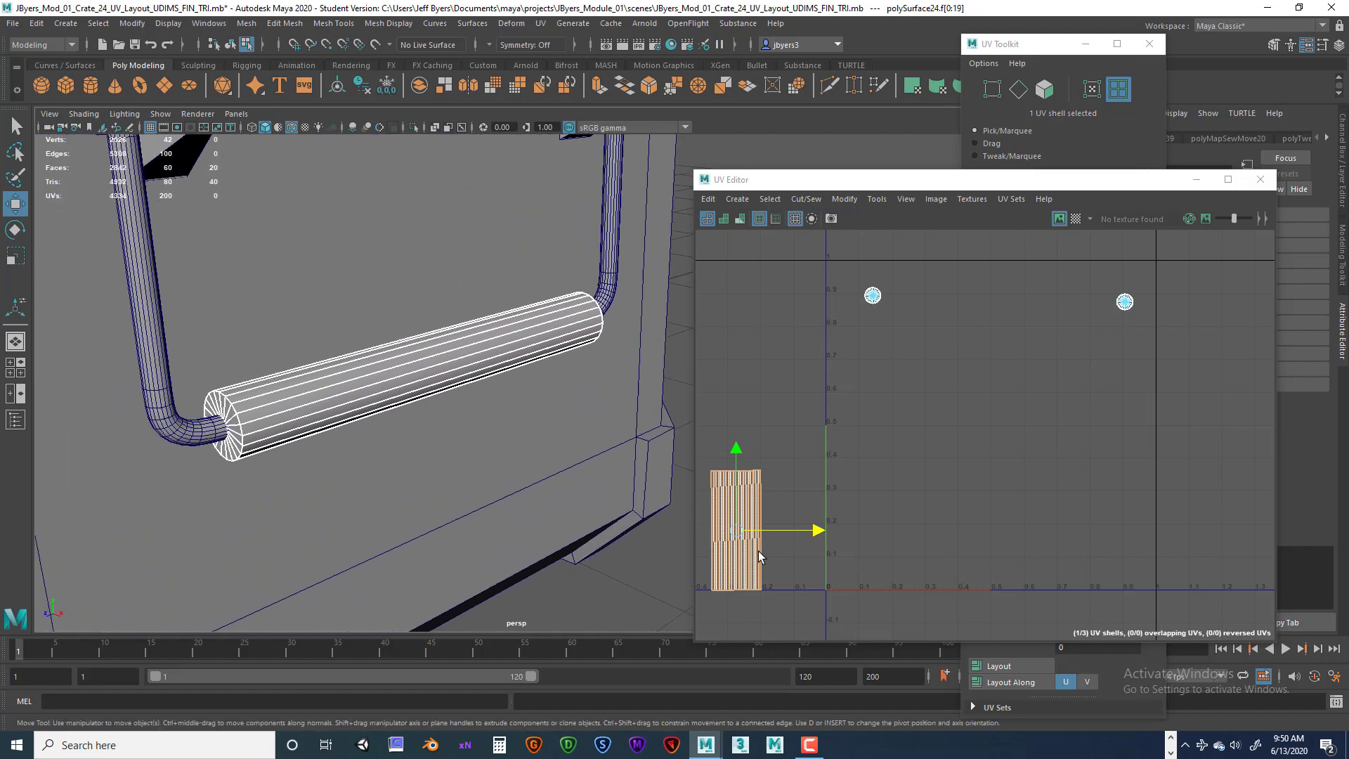
click(753, 563)
click(738, 561)
click(717, 560)
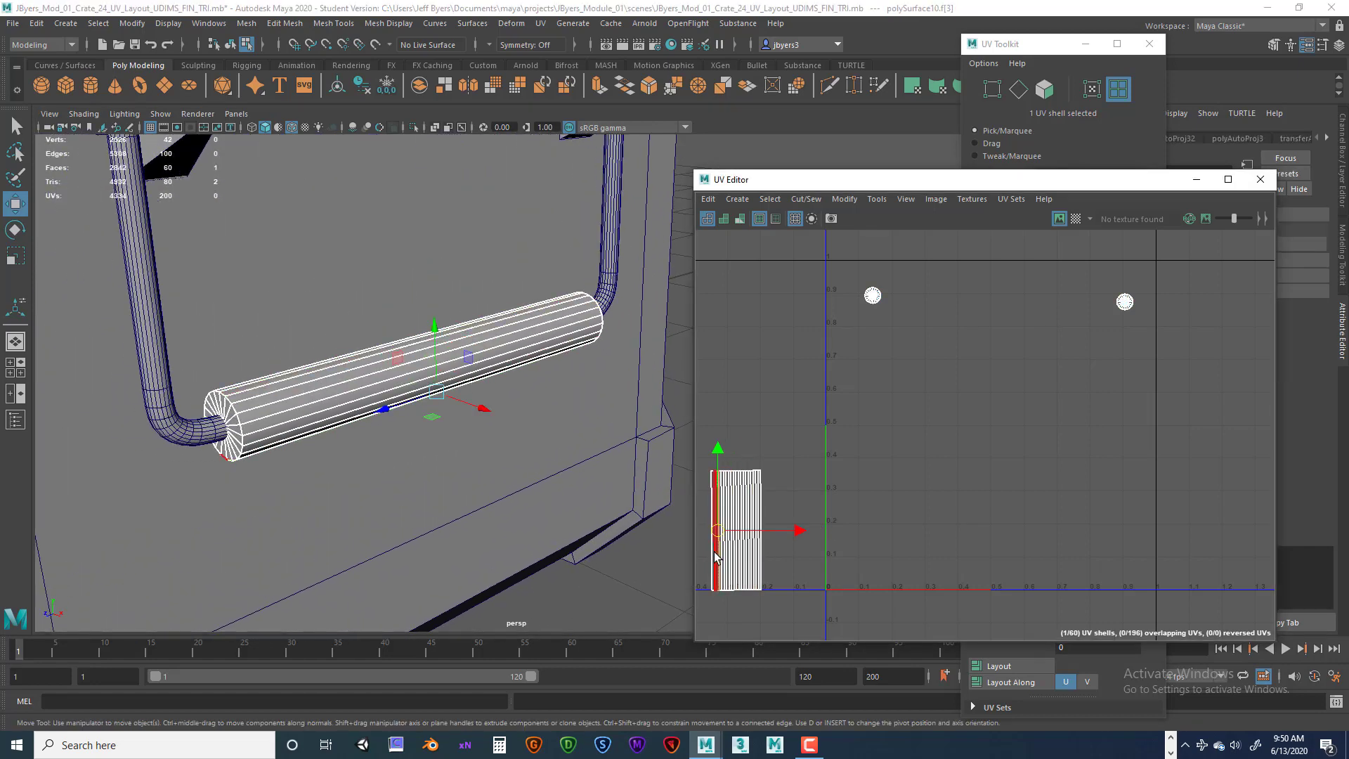
click(708, 554)
click(751, 561)
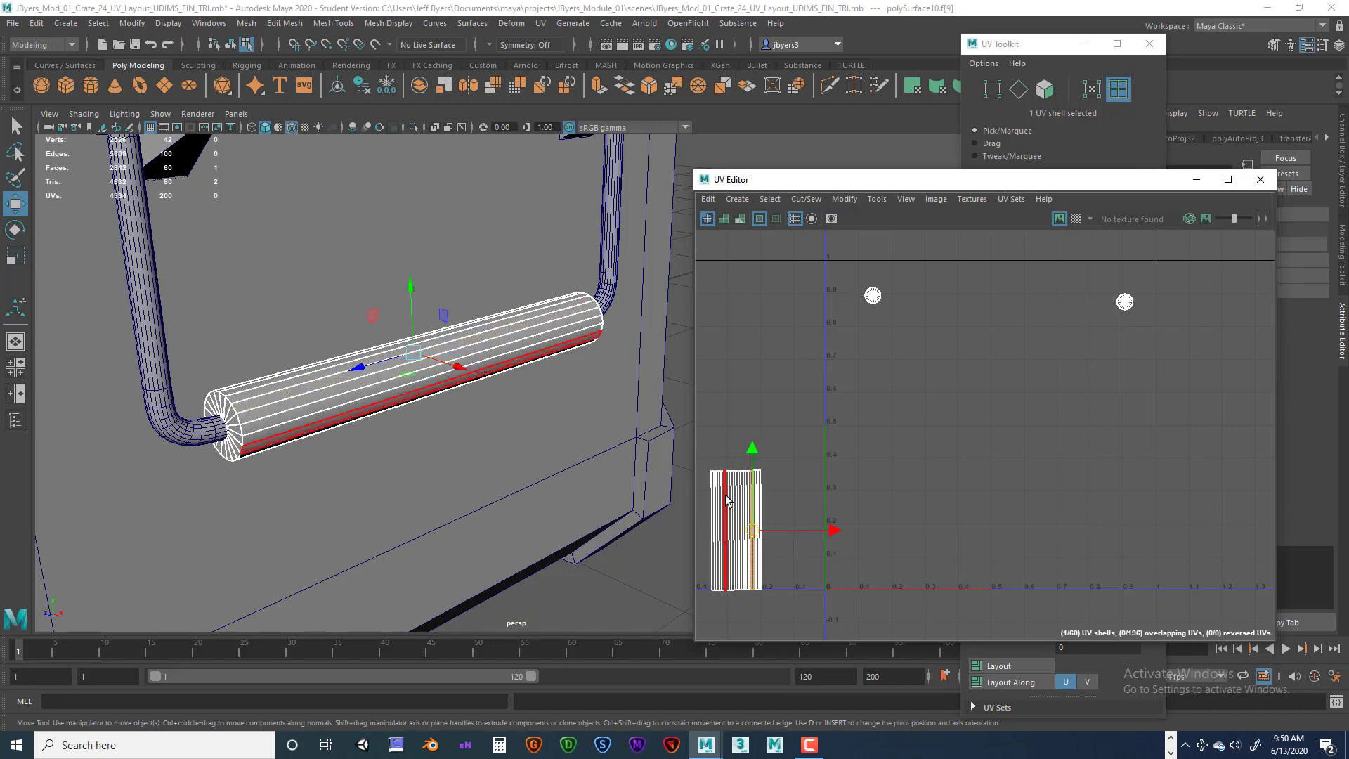
scroll(398, 411, down, 3)
alt+drag(281, 410, 464, 412)
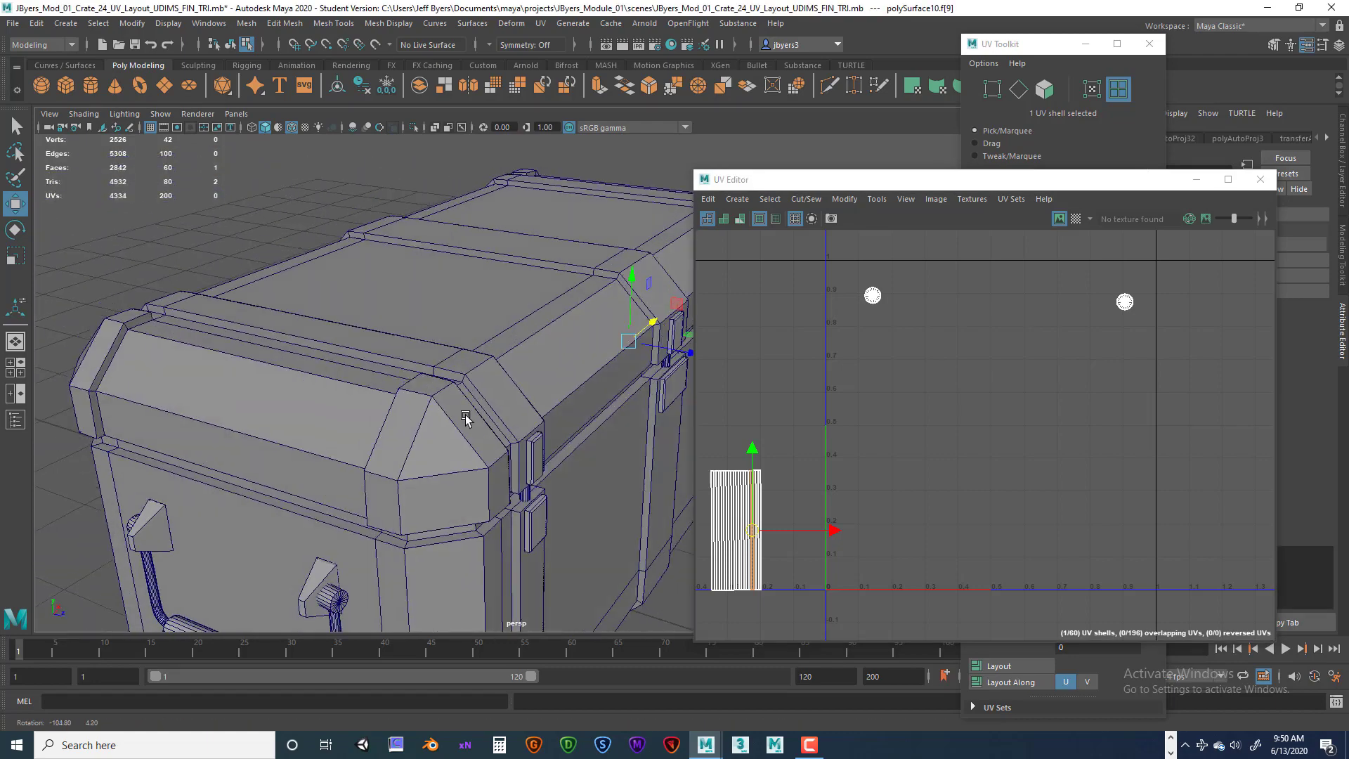
alt+middle_drag(463, 412, 444, 334)
right_drag(283, 526, 375, 483)
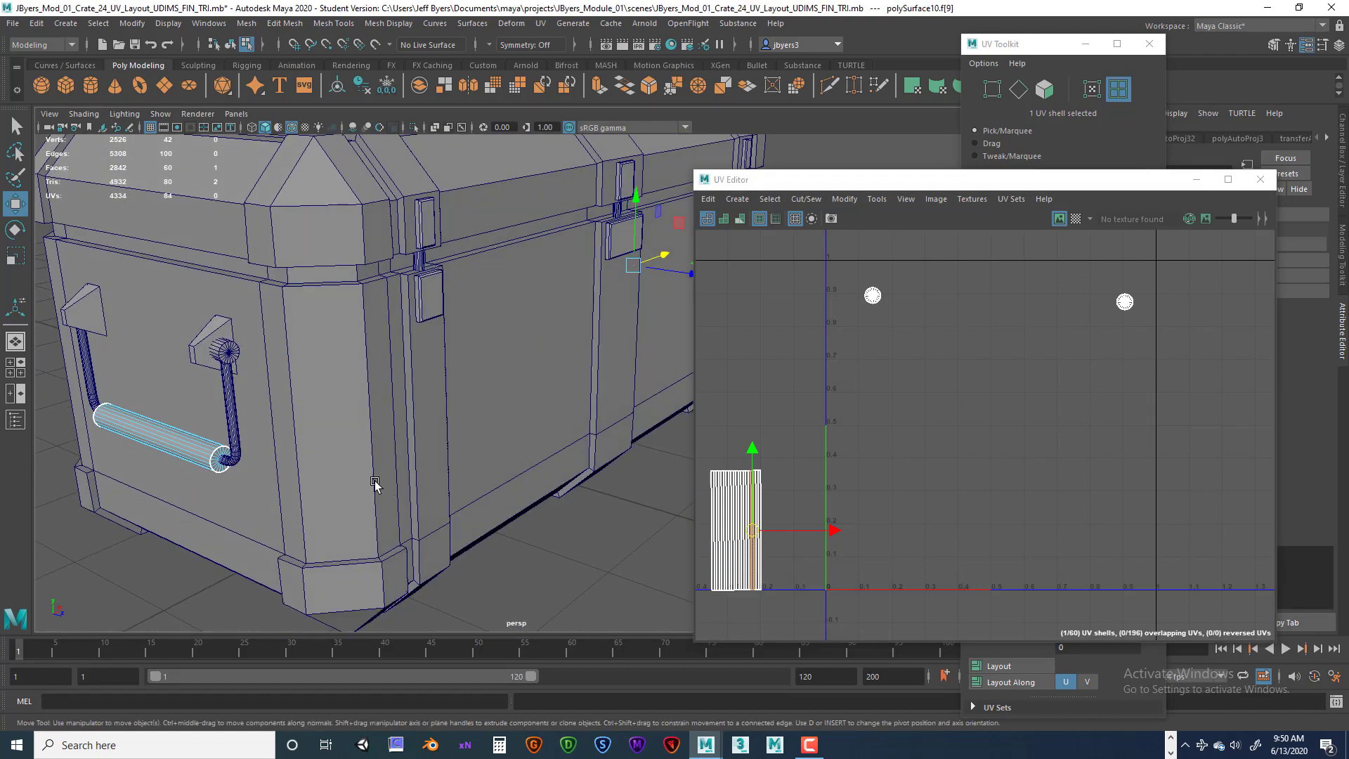
Transfer UVs from the side handle bar to the opposite handle's bar using Transfer Attributes with Component sample space.
right_drag(136, 440, 133, 445)
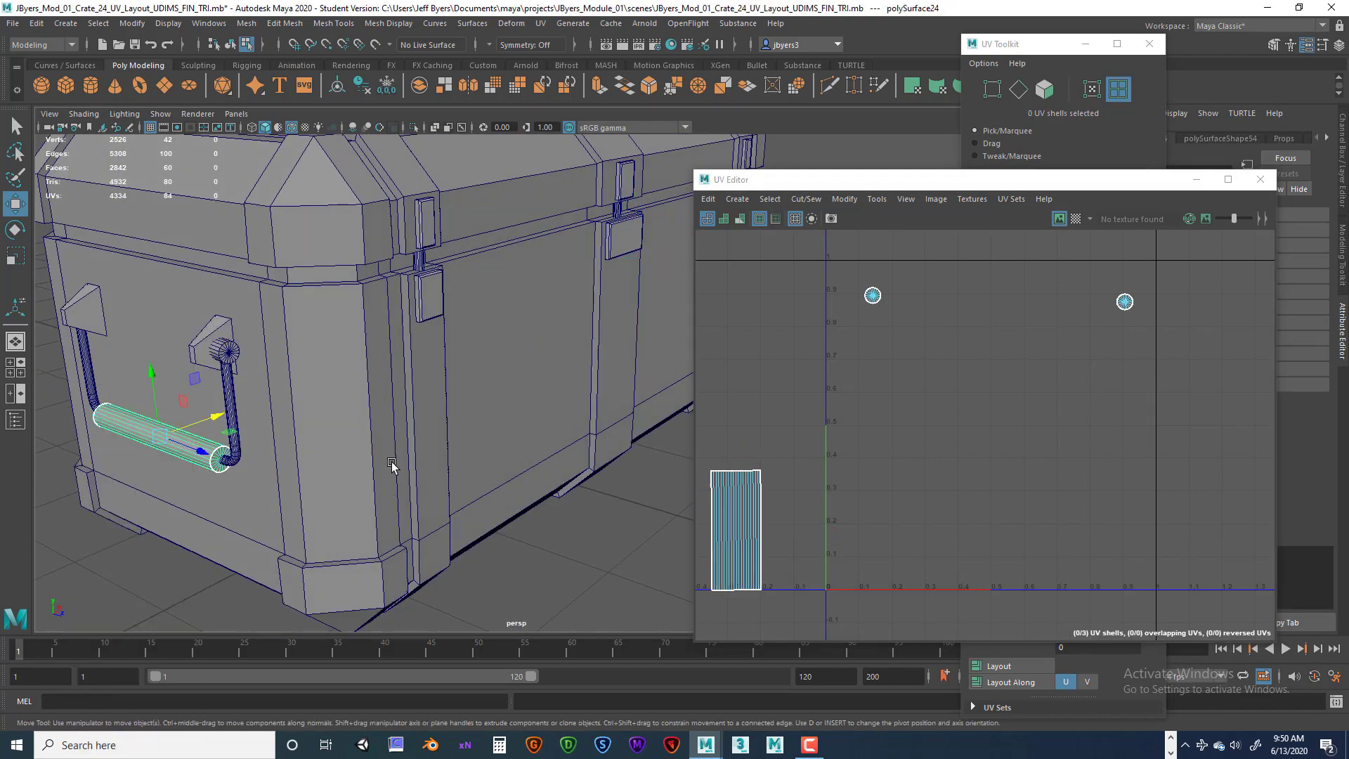
alt+right_drag(391, 466, 423, 458)
alt+middle_drag(423, 458, 365, 486)
key(space)
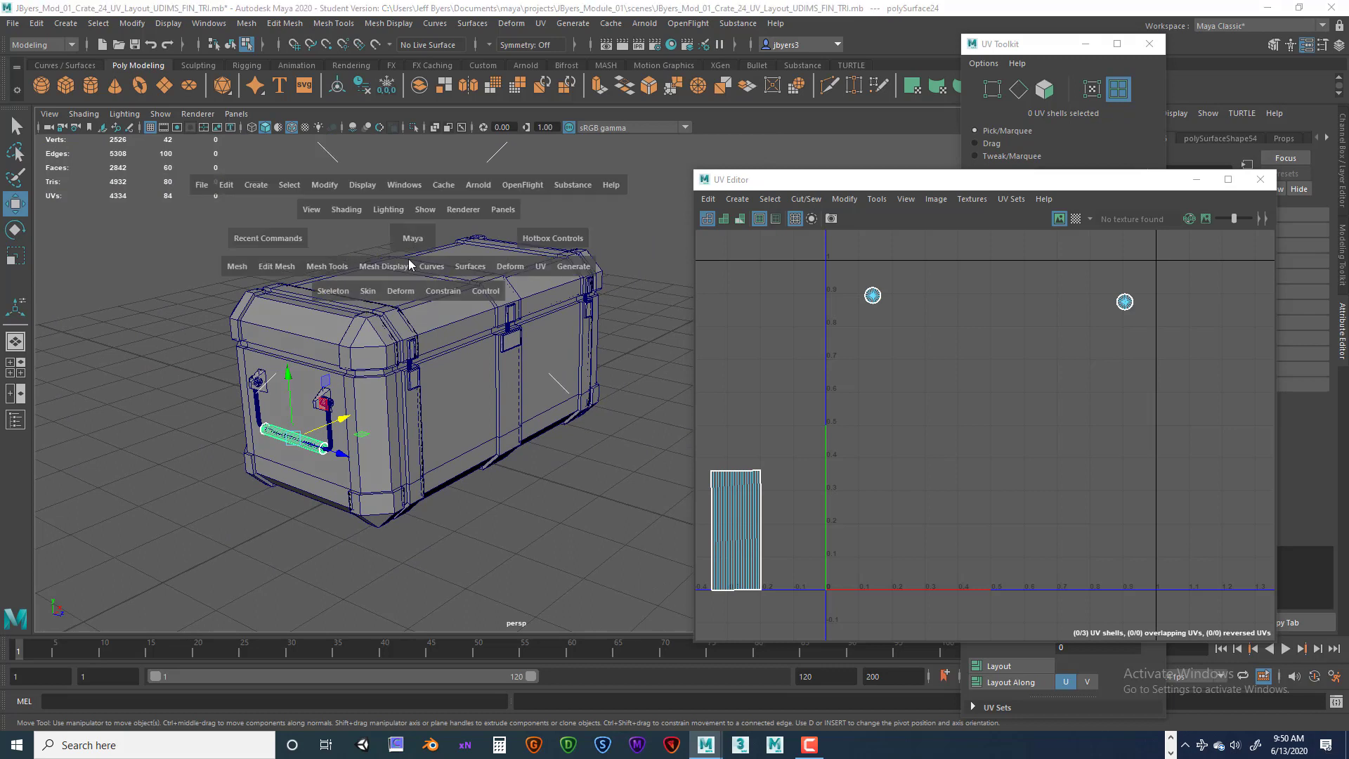
click(278, 265)
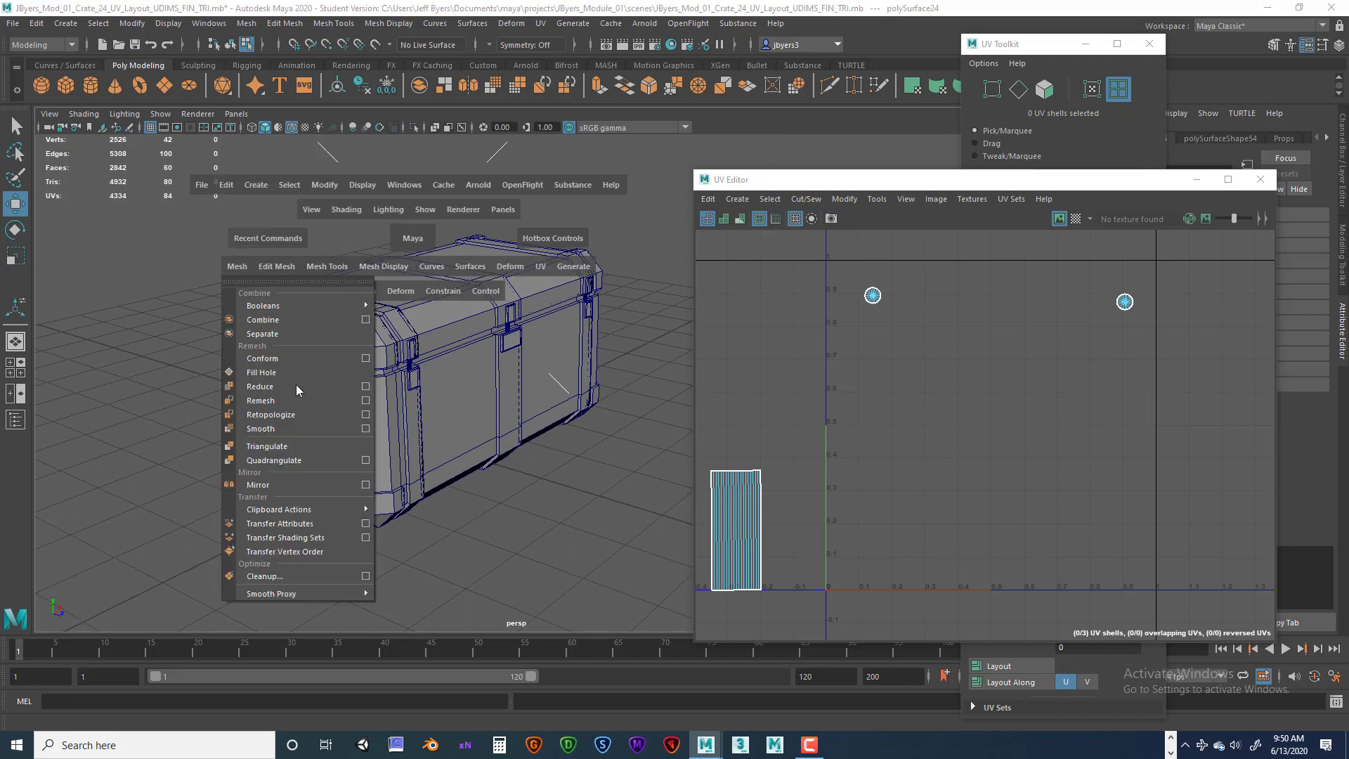
click(365, 527)
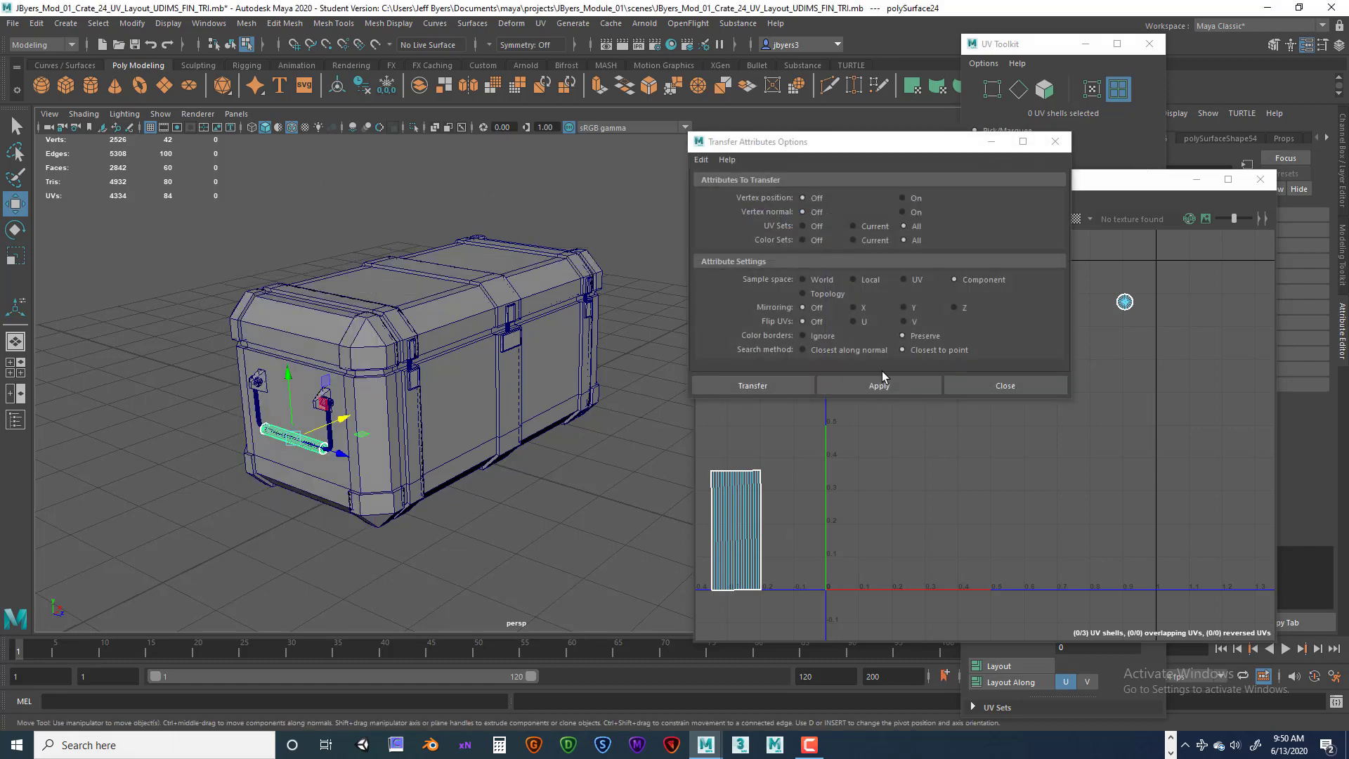
drag(954, 144, 1022, 166)
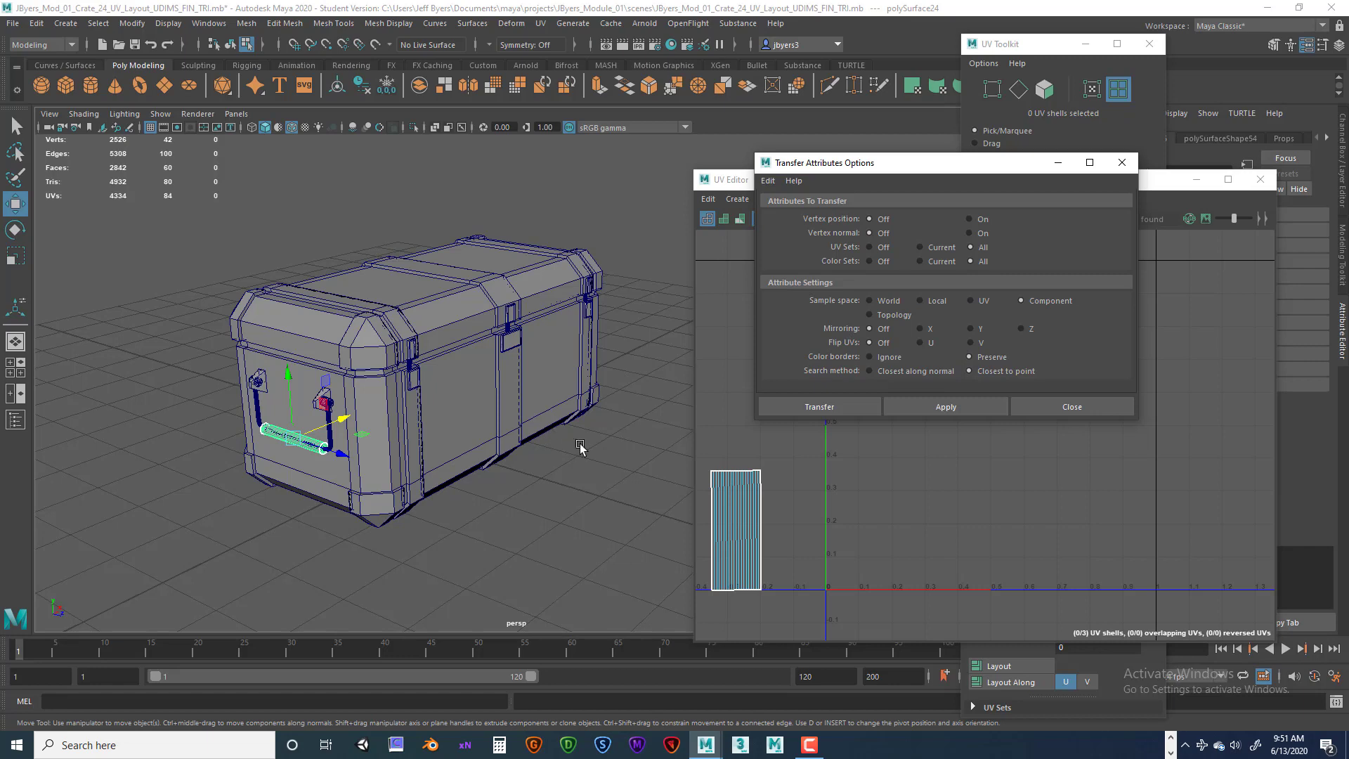
alt+drag(579, 447, 516, 346)
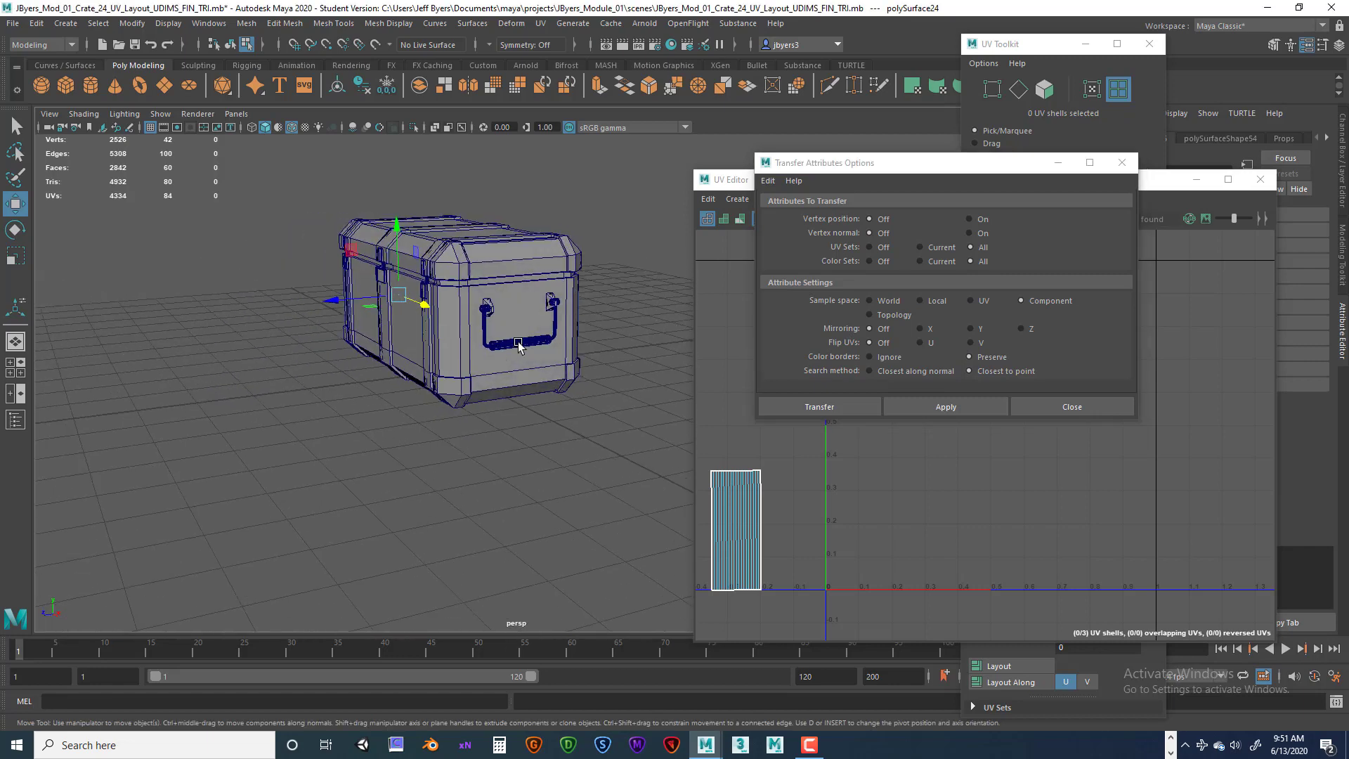
key(q)
shift+click(520, 349)
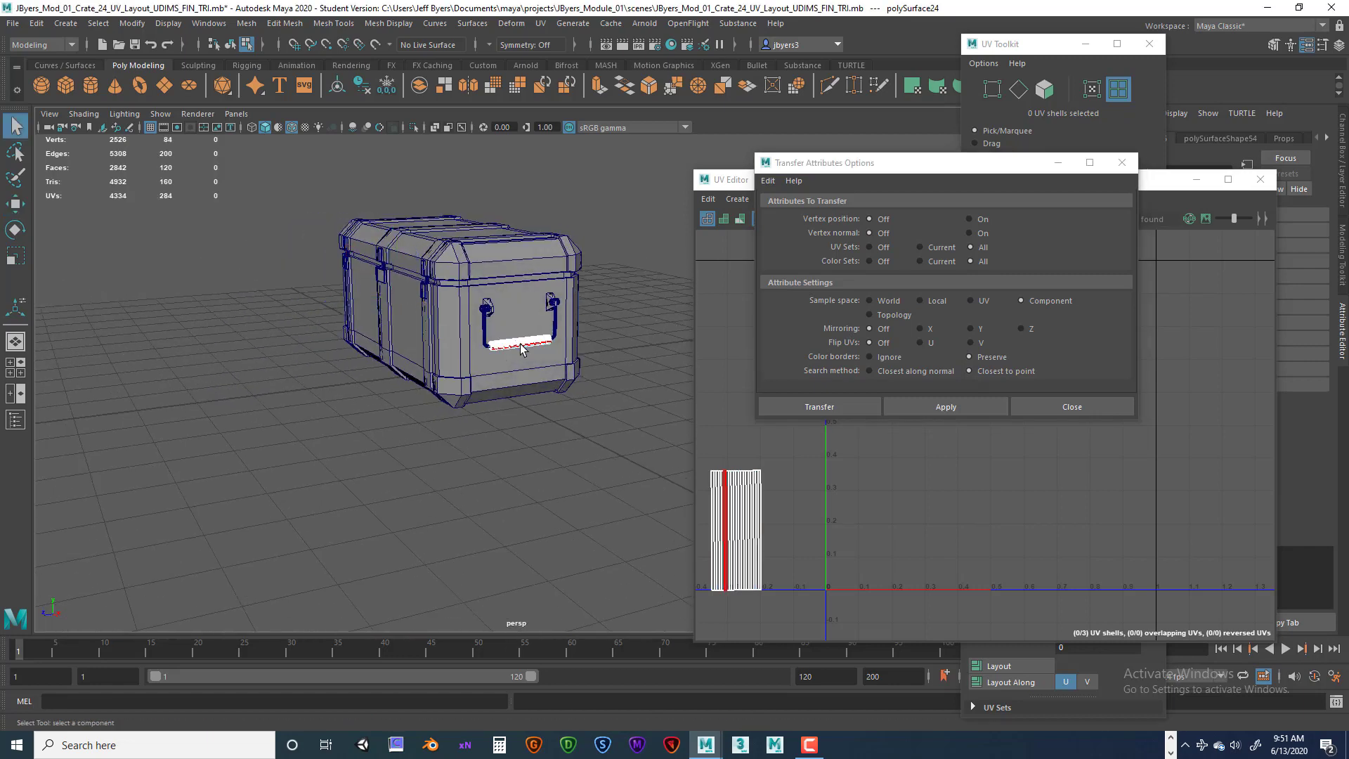
click(871, 406)
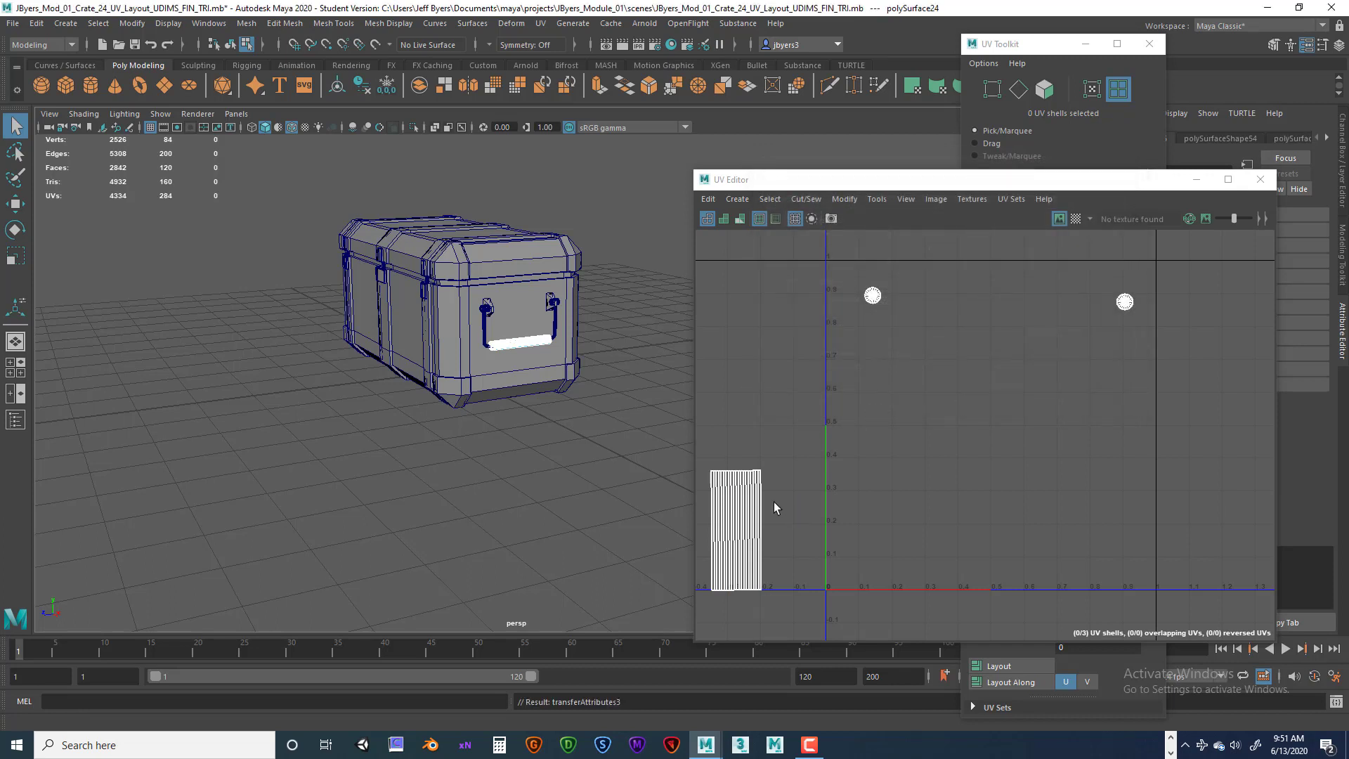
Examine the opposite handle bar's transferred UVs in the viewport and UV Editor.
scroll(774, 501, up, 3)
alt+middle_drag(782, 523, 917, 459)
scroll(871, 465, up, 3)
click(816, 471)
click(879, 495)
alt+drag(675, 457, 527, 443)
alt+drag(426, 419, 465, 444)
scroll(465, 444, up, 5)
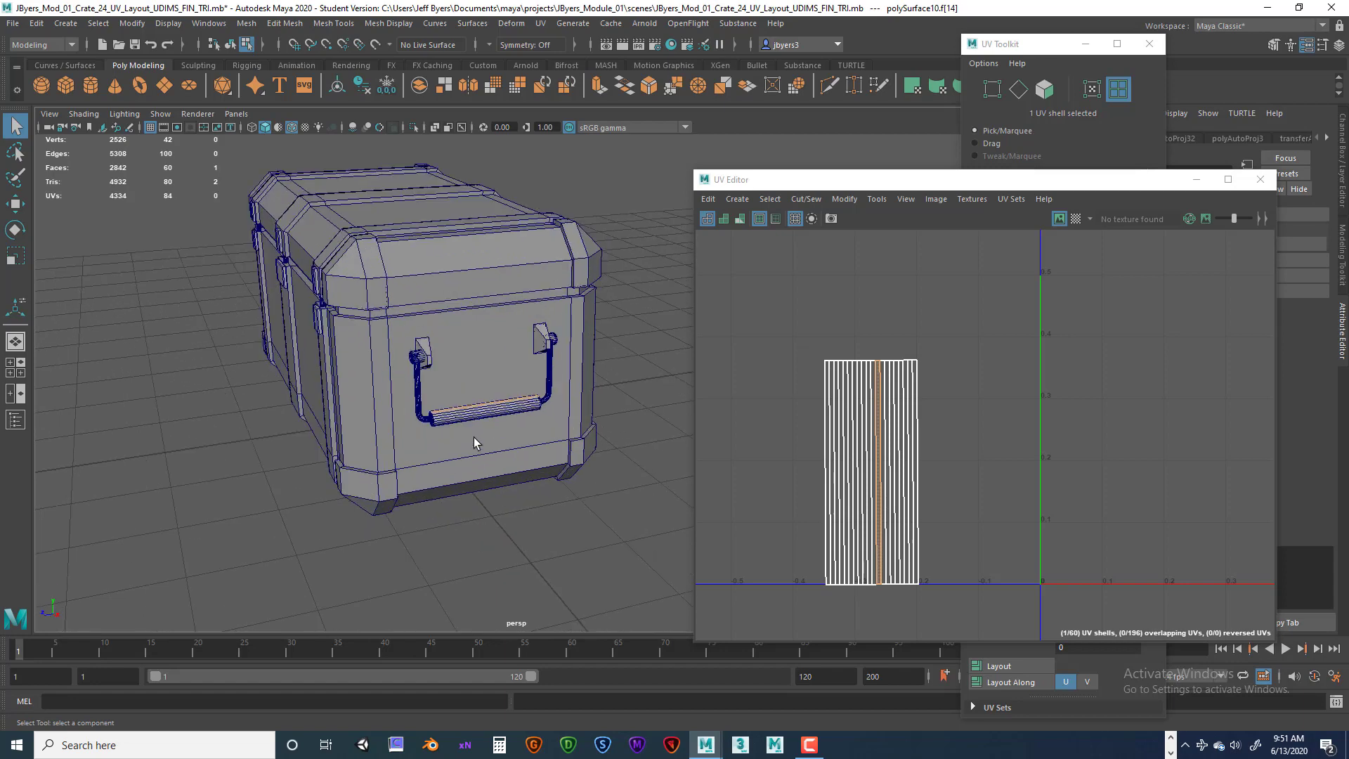
Select the opposite handle's bar as an object and delete it.
right_click(498, 357)
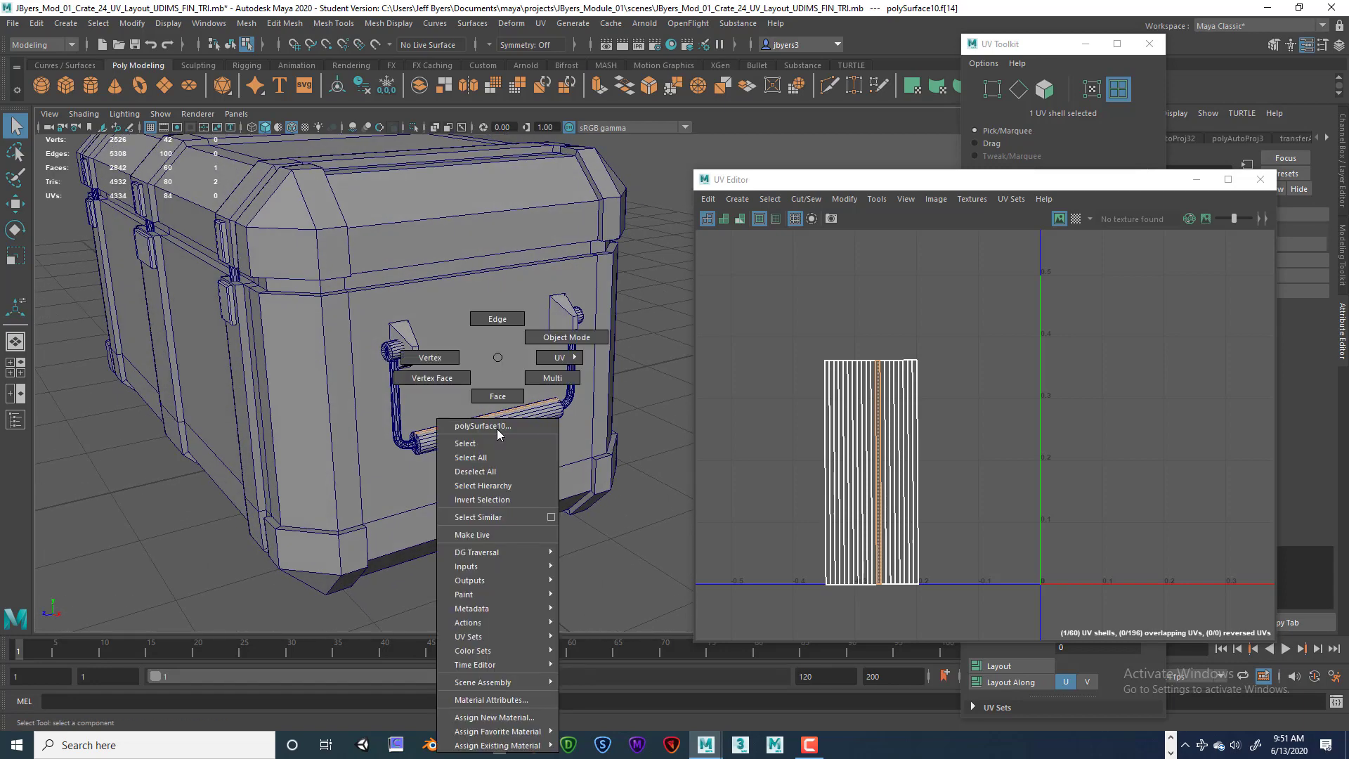
click(487, 445)
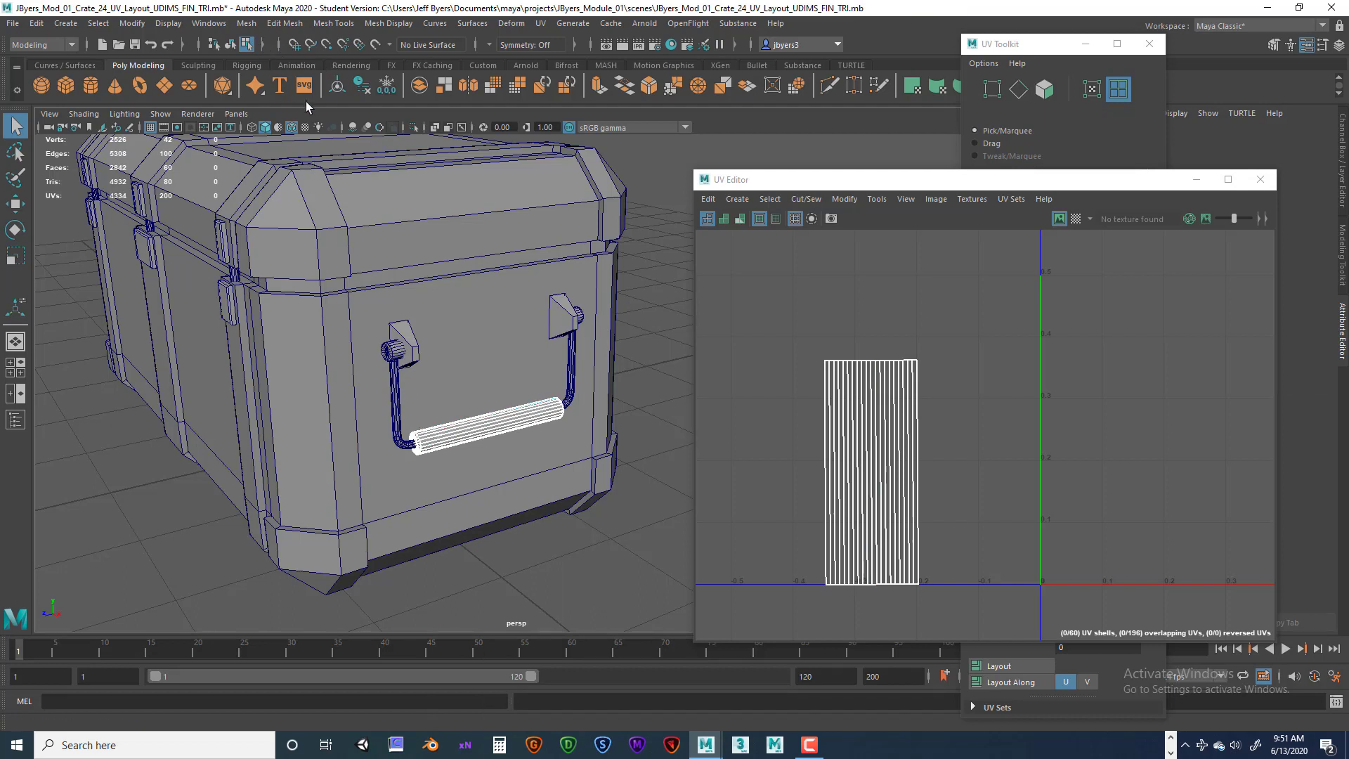
key(5)
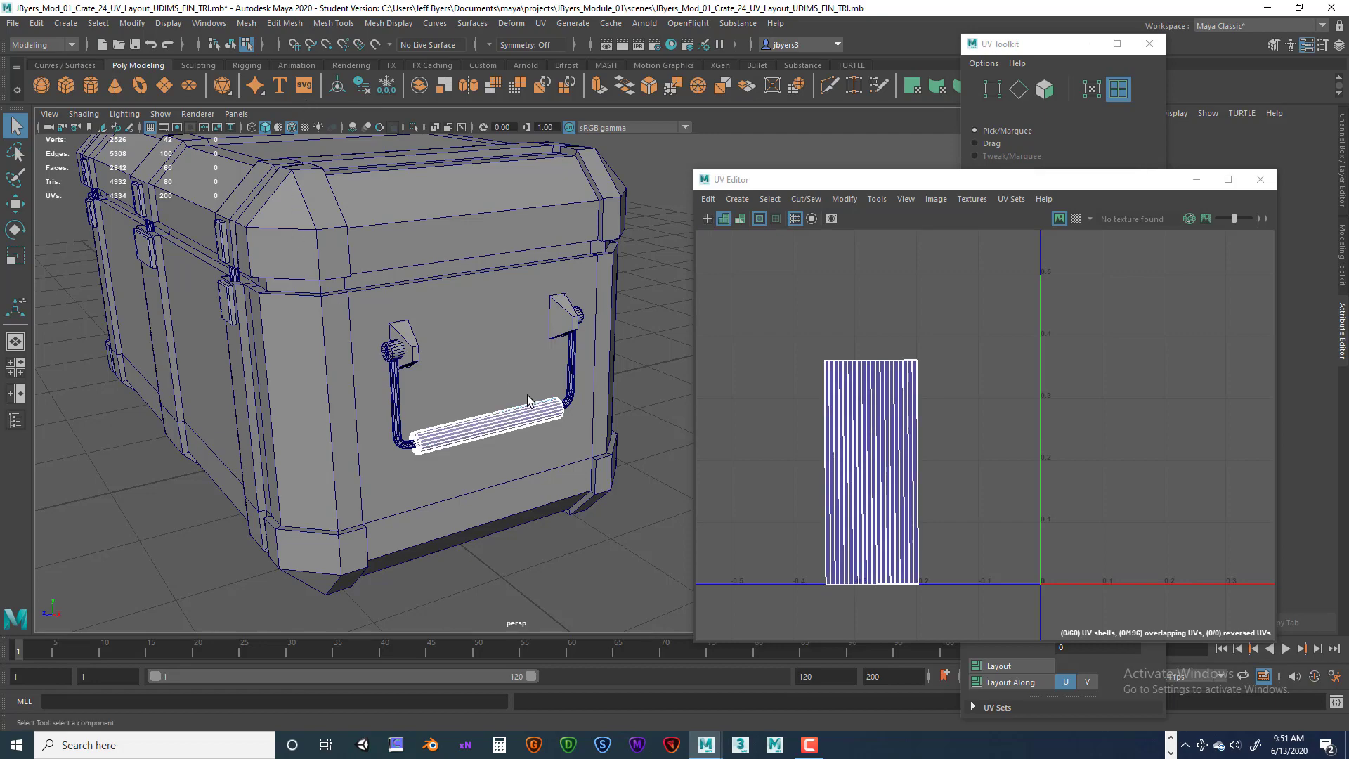
alt+drag(464, 406, 359, 397)
scroll(532, 403, up, 4)
alt+middle_drag(532, 402, 467, 397)
scroll(487, 407, up, 4)
right_click(458, 421)
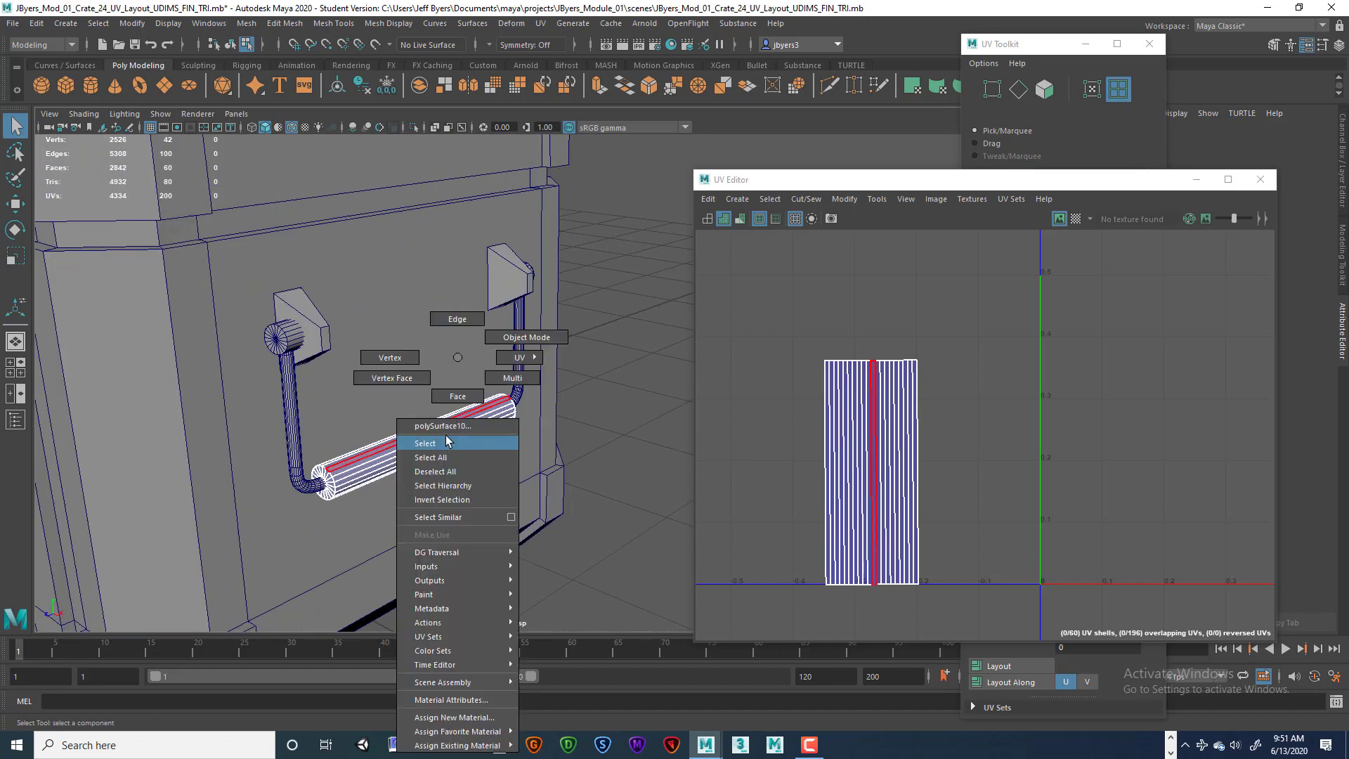
click(446, 441)
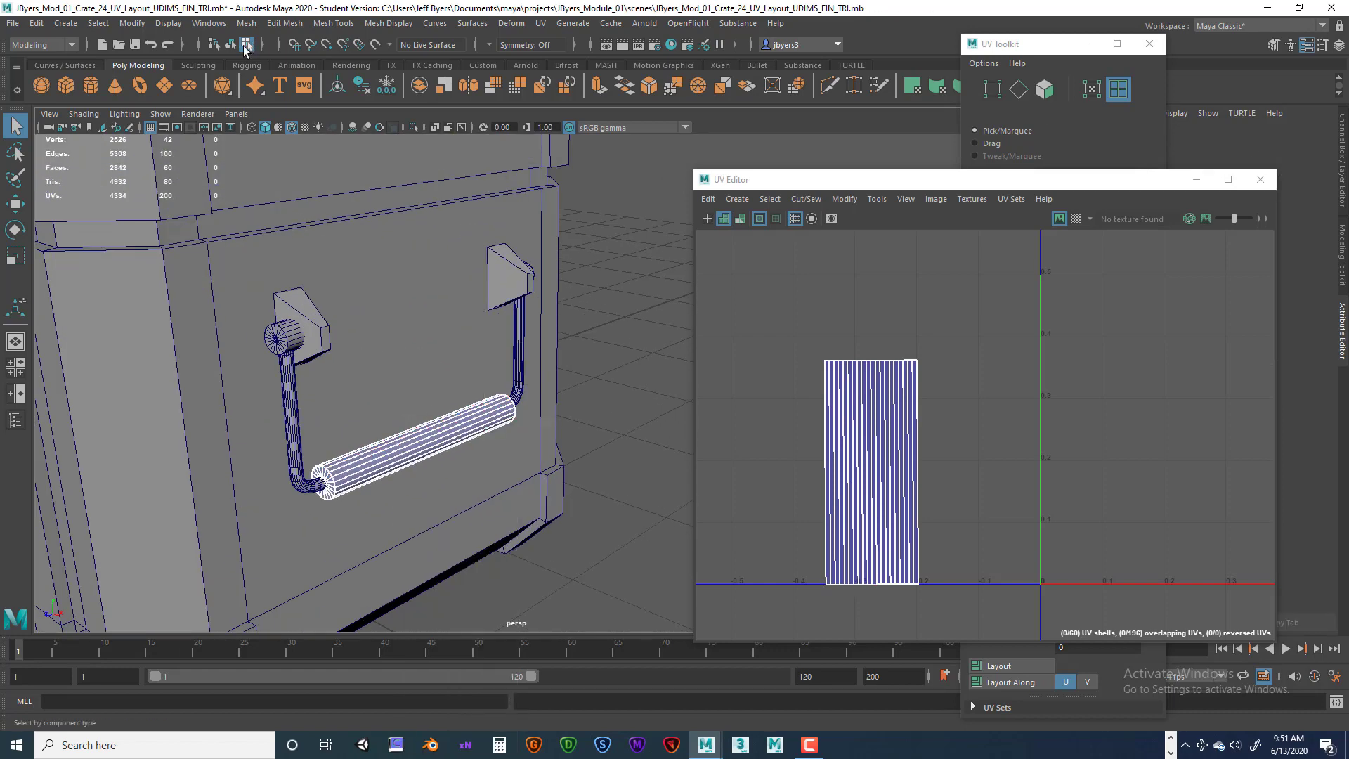
click(231, 45)
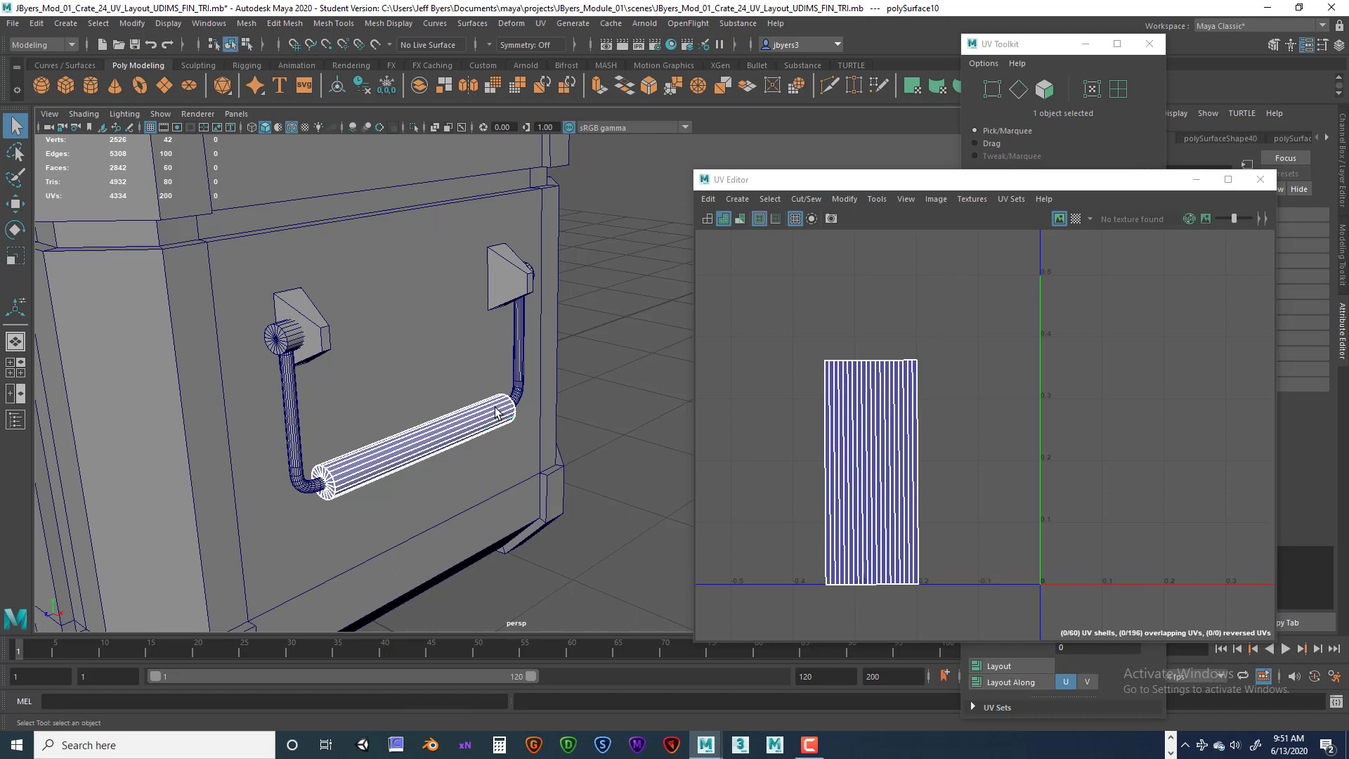
key(Delete)
Duplicate the side handle bar and move the copy across to the opposite handle in the front view.
scroll(434, 377, down, 7)
alt+drag(333, 371, 466, 374)
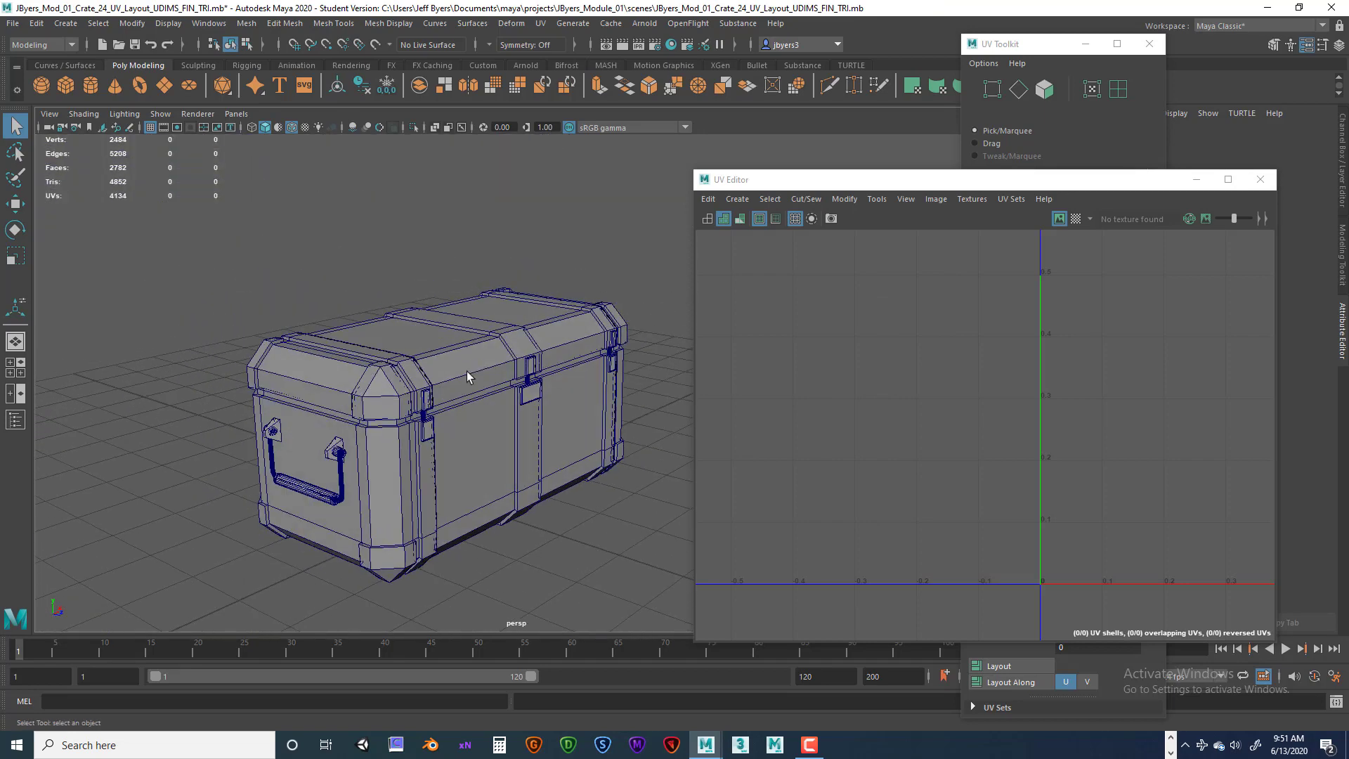
click(312, 493)
alt+drag(442, 451, 416, 451)
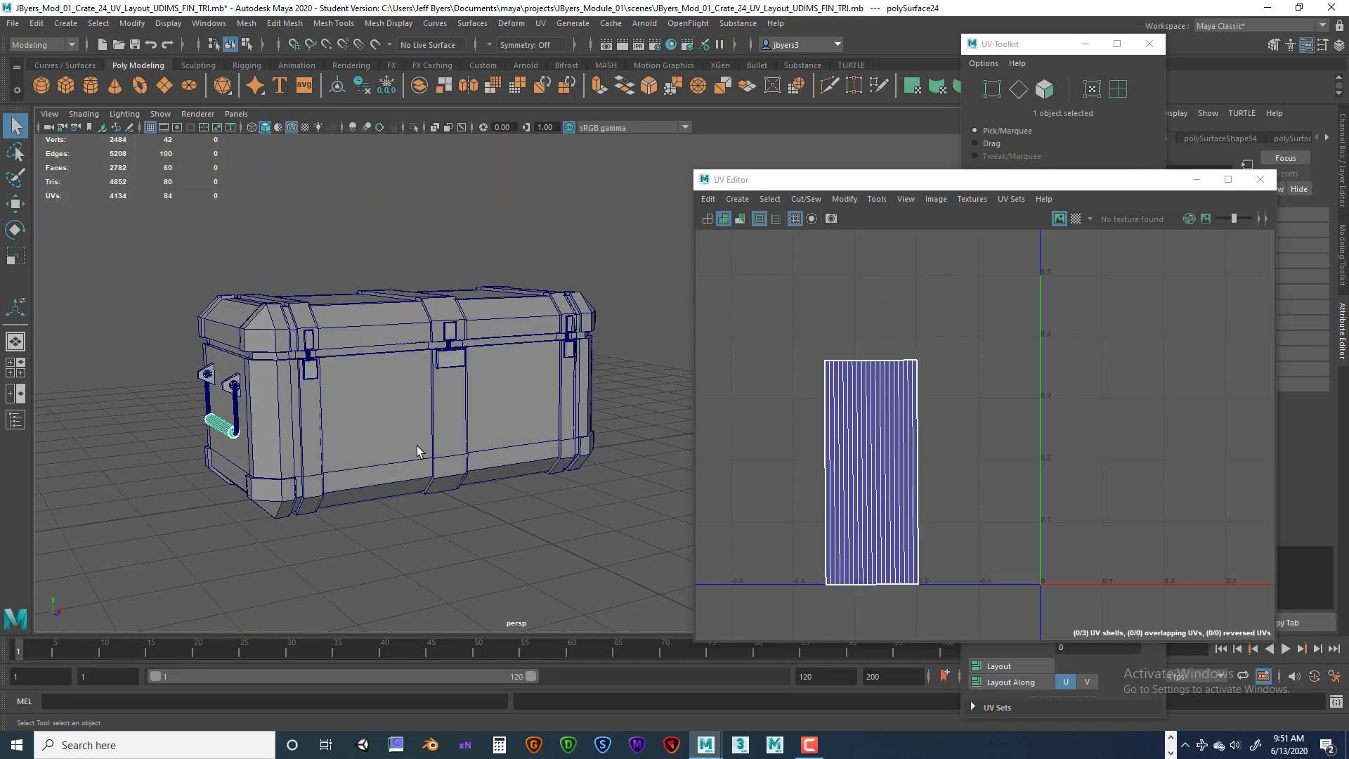
key(ctrl+d)
key(space)
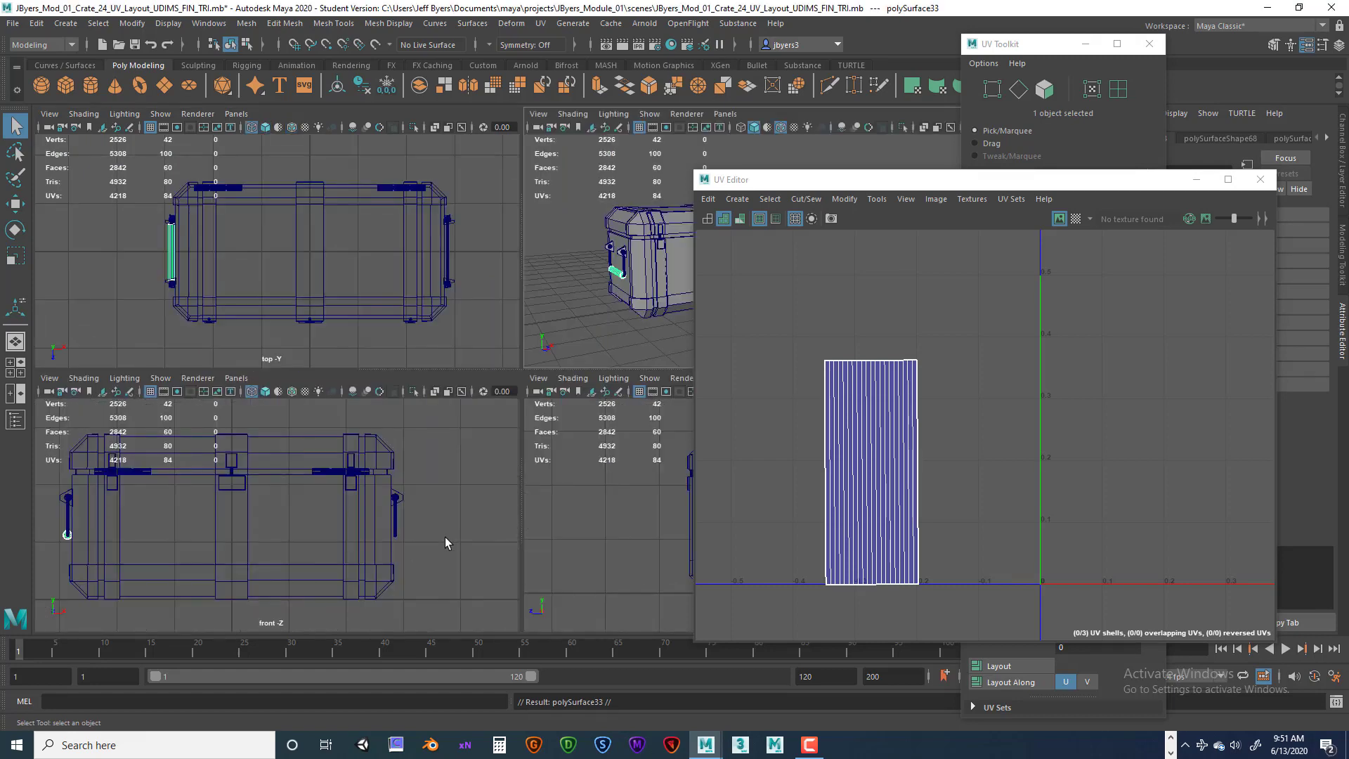
key(space)
key(w)
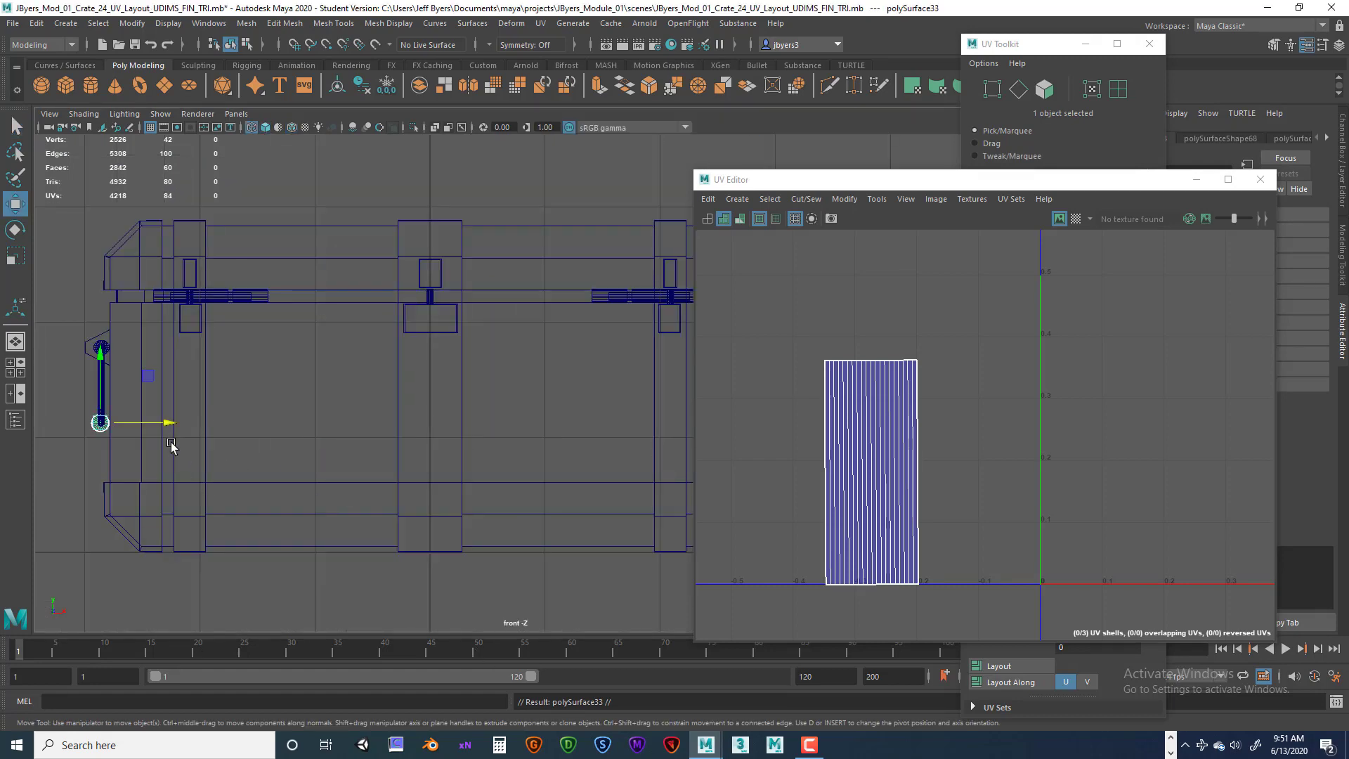
drag(172, 422, 654, 430)
alt+middle_drag(677, 421, 401, 437)
drag(401, 439, 552, 439)
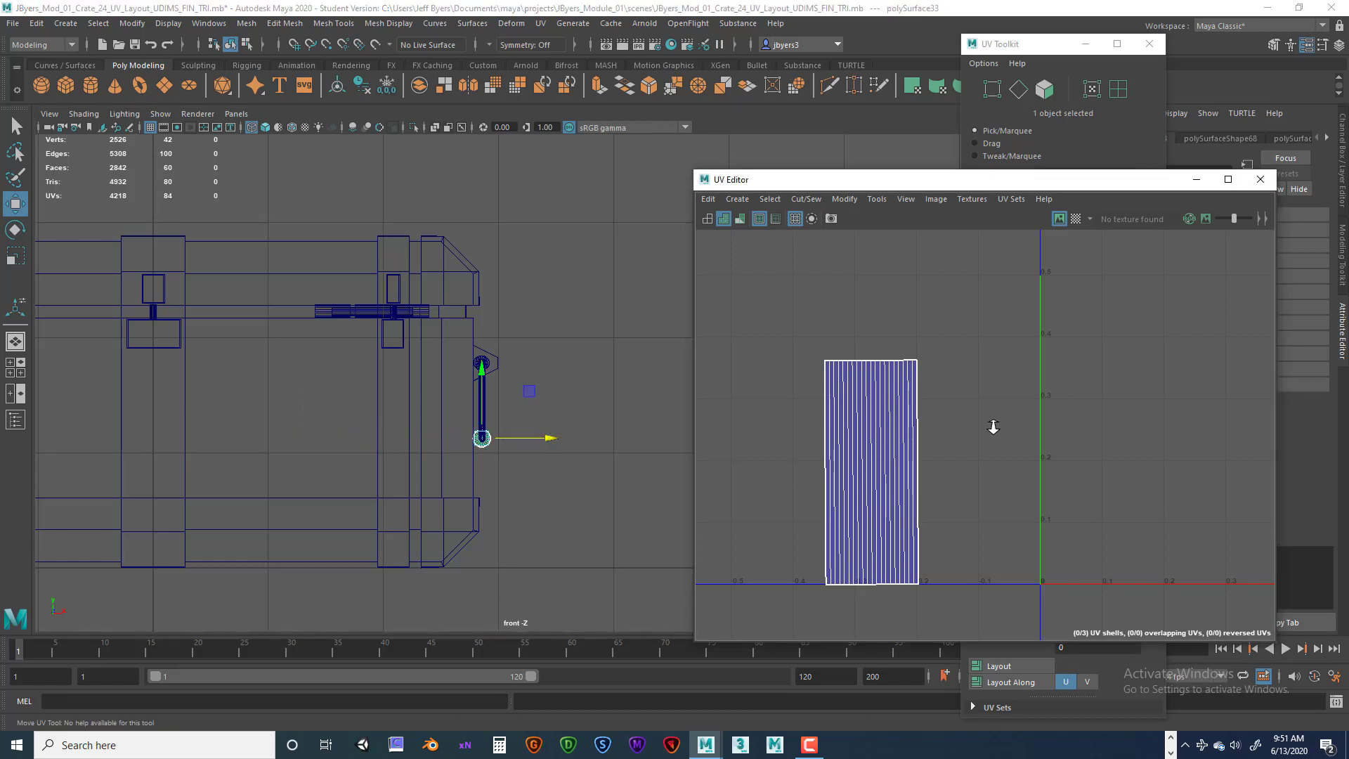
Select the crate body and turn on UV distortion shading in the UV Editor.
scroll(990, 421, down, 8)
alt+middle_drag(1006, 413, 927, 467)
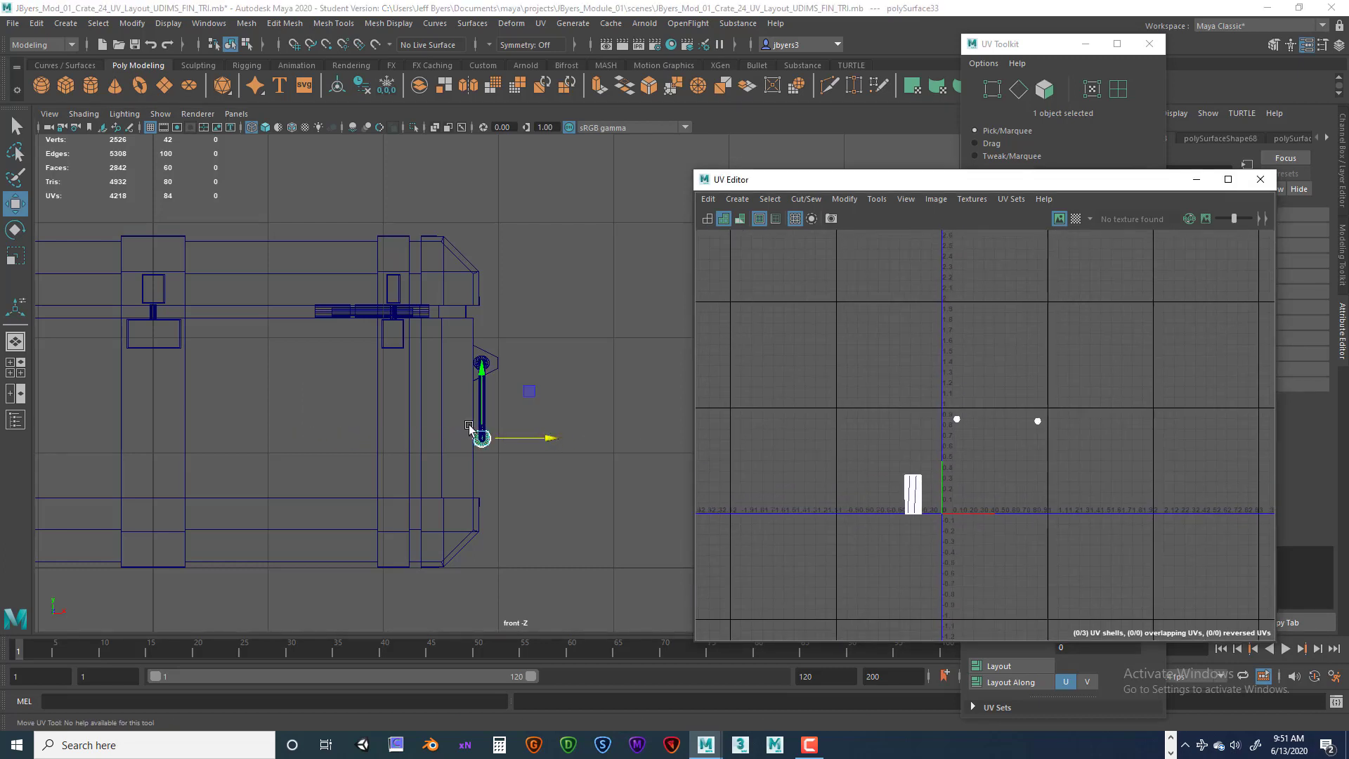
scroll(469, 427, down, 4)
drag(777, 181, 889, 216)
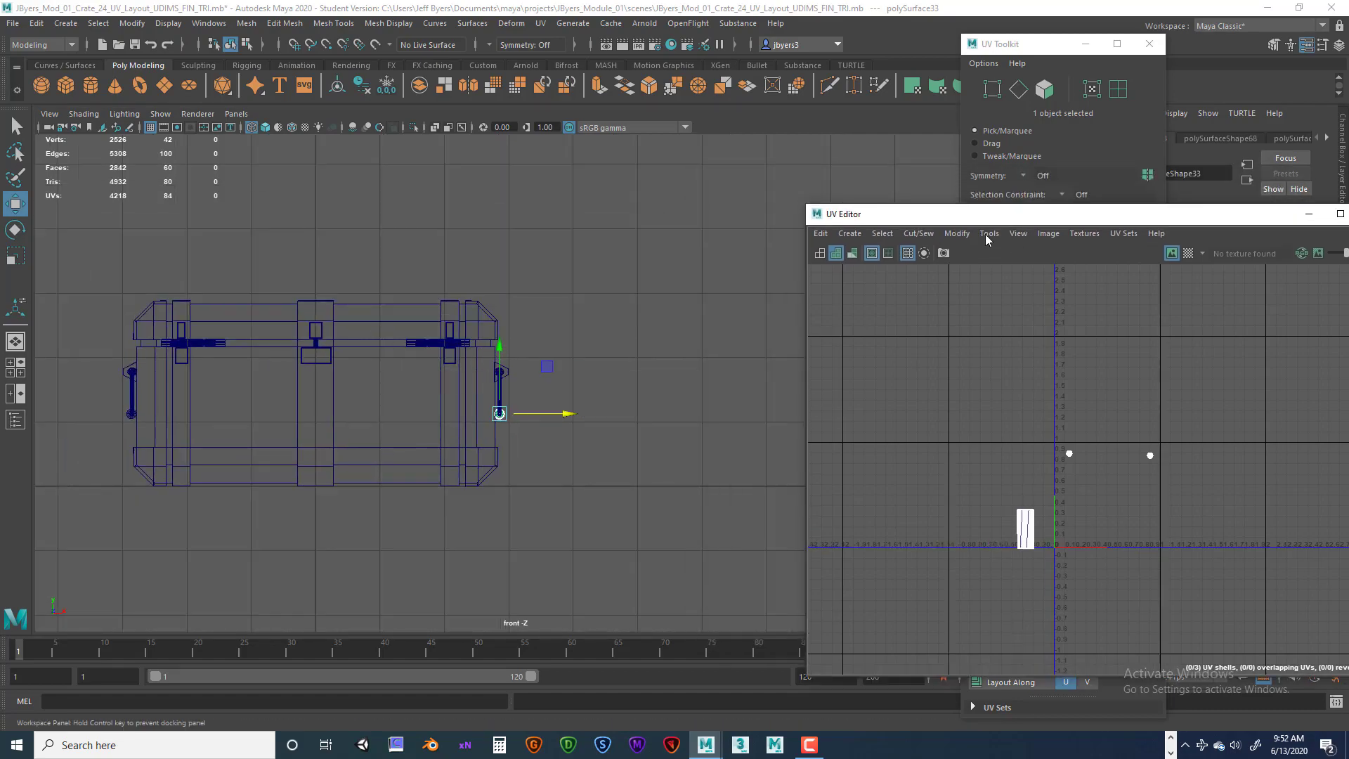
drag(986, 239, 1032, 284)
key(space)
key(space)
alt+drag(616, 337, 727, 376)
alt+middle_drag(607, 348, 621, 272)
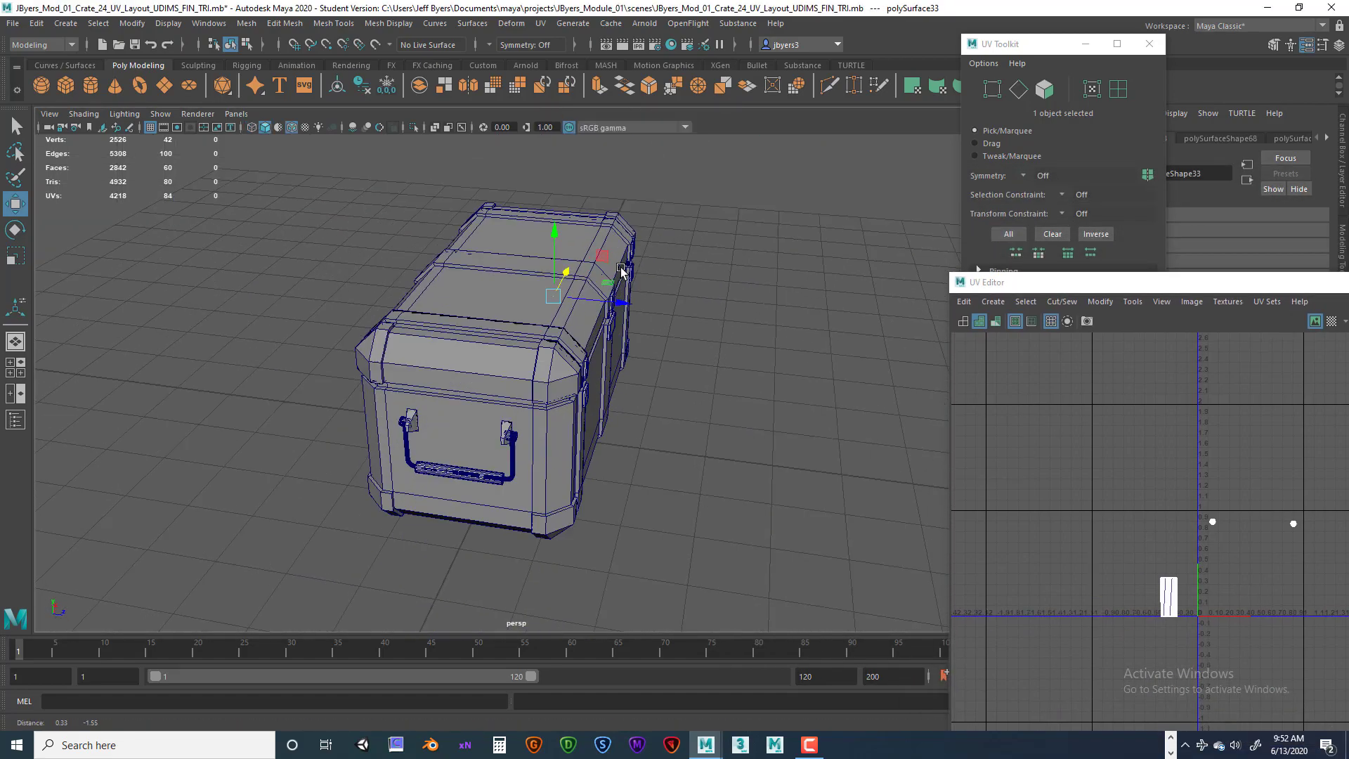
alt+drag(621, 272, 441, 304)
right_drag(441, 303, 416, 402)
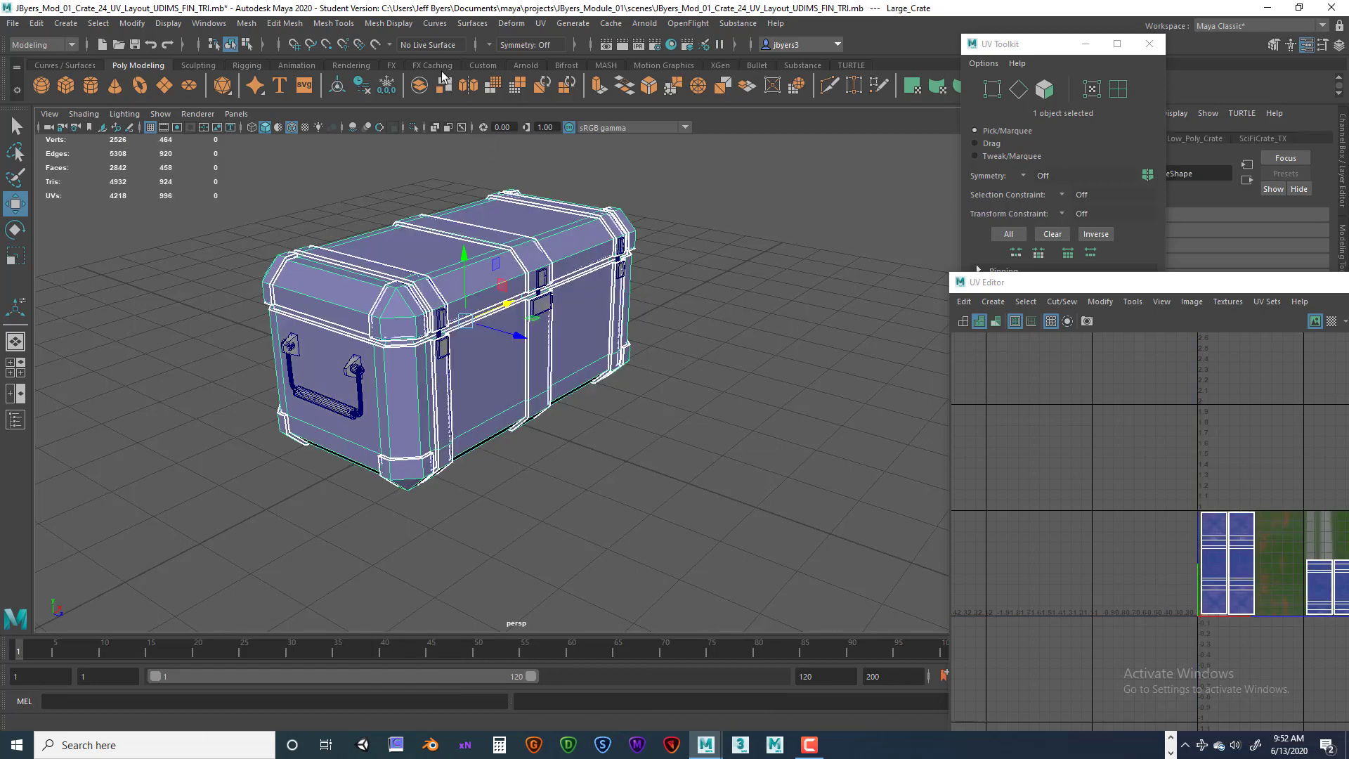
click(1084, 283)
drag(1082, 283, 734, 184)
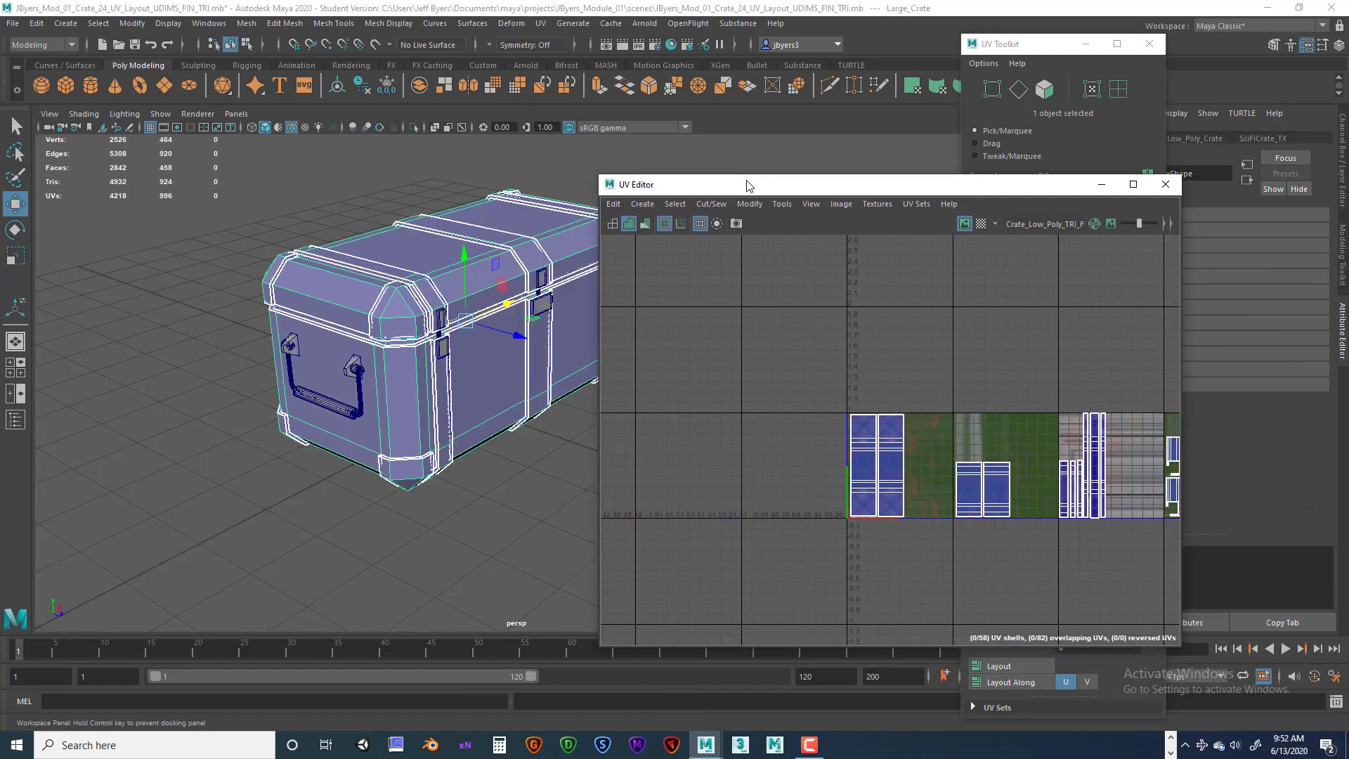
click(645, 223)
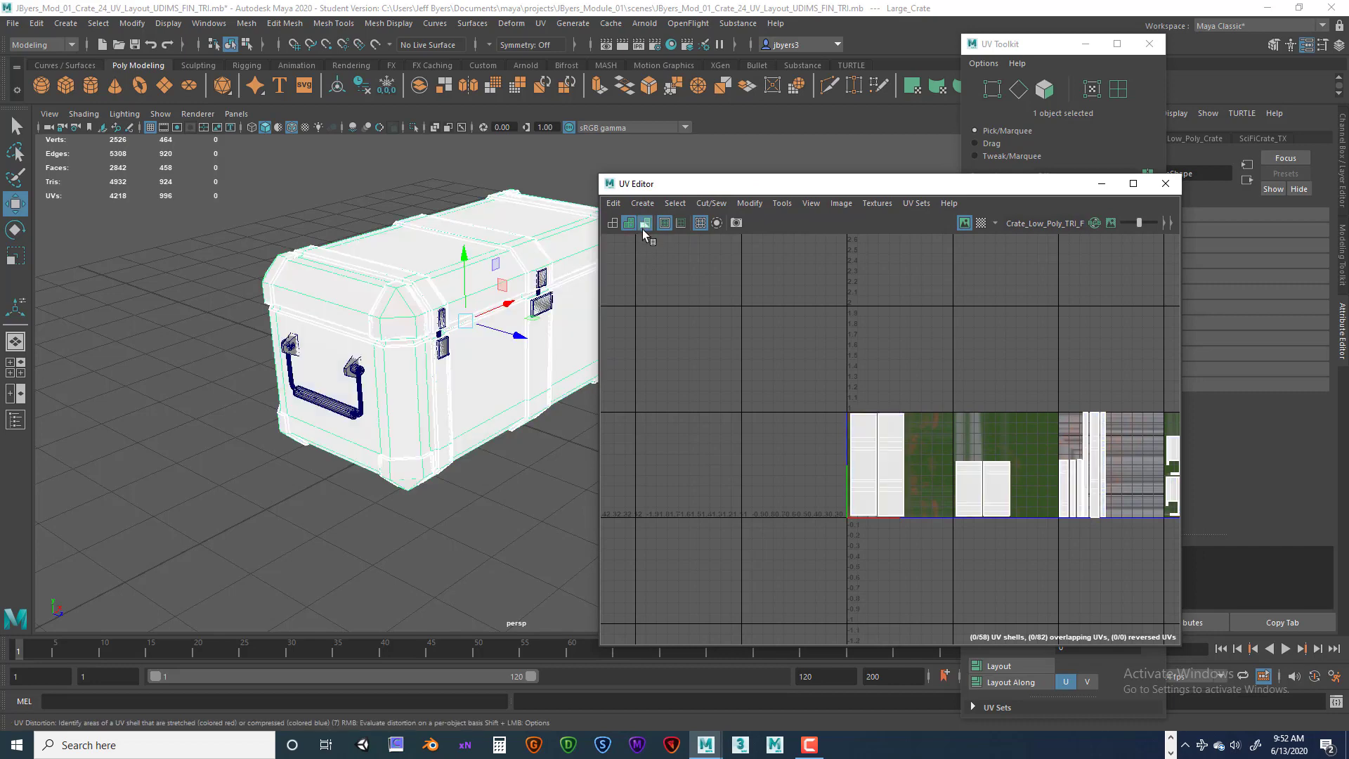
Turn off UV distortion shading in the UV Editor.
click(611, 223)
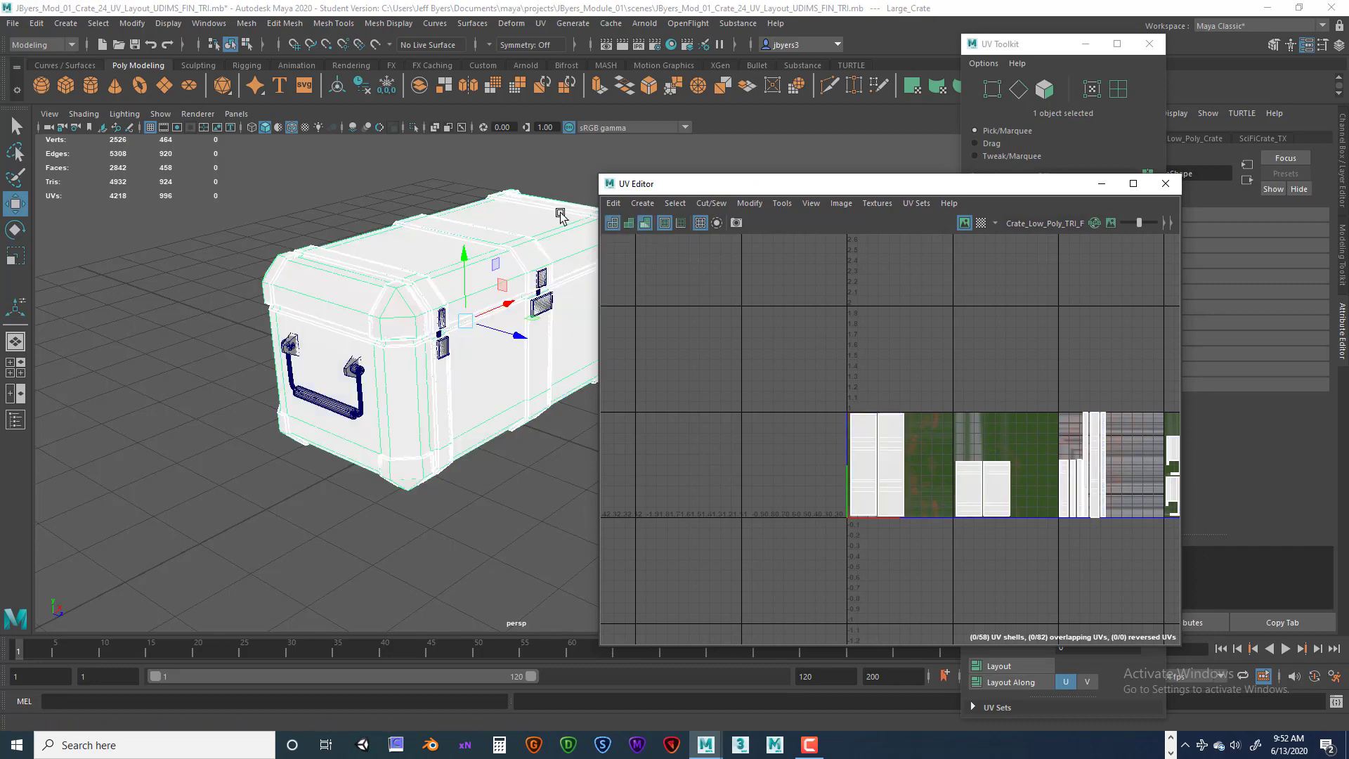
click(644, 222)
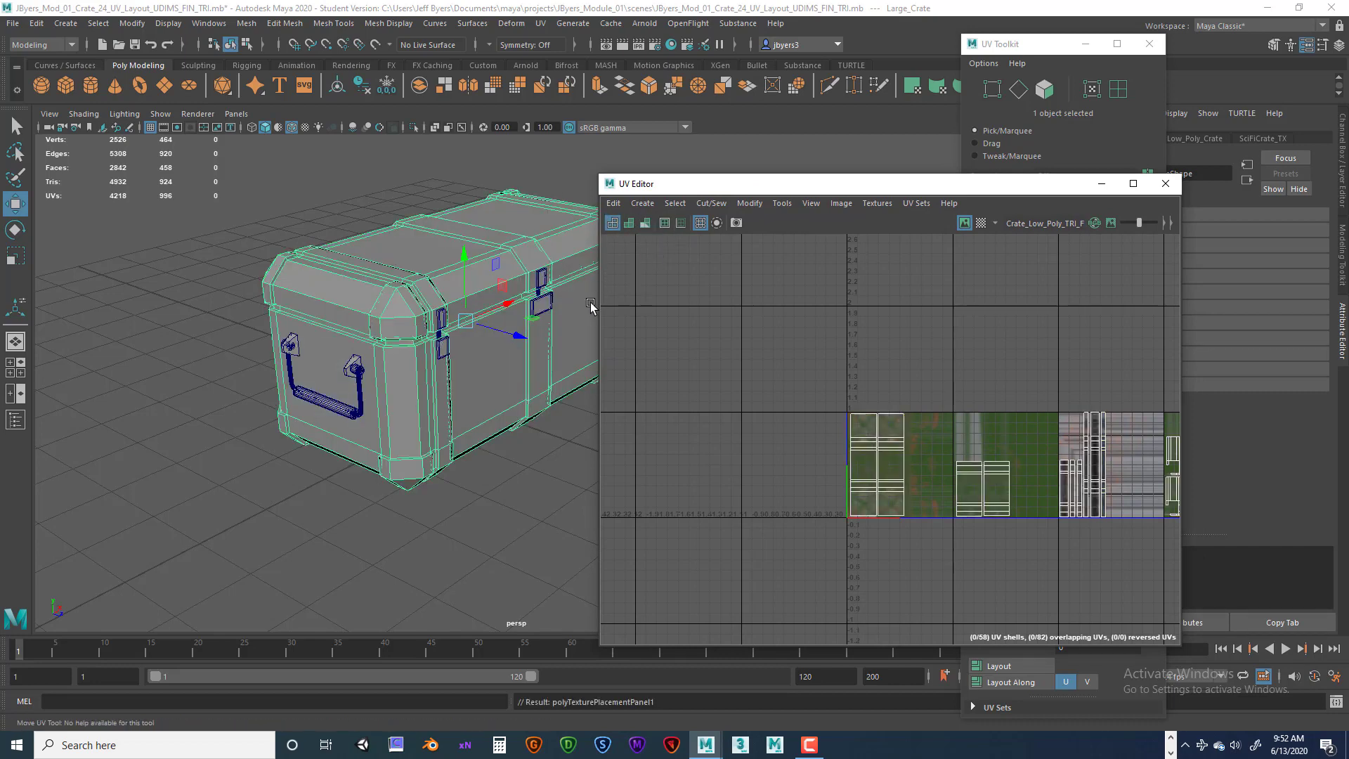
Select all of the crate's objects and lay out all their UV shells inside the 0–1 UV space.
drag(730, 184, 832, 158)
alt+middle_drag(536, 325, 520, 341)
drag(204, 171, 656, 511)
ctrl+click(406, 287)
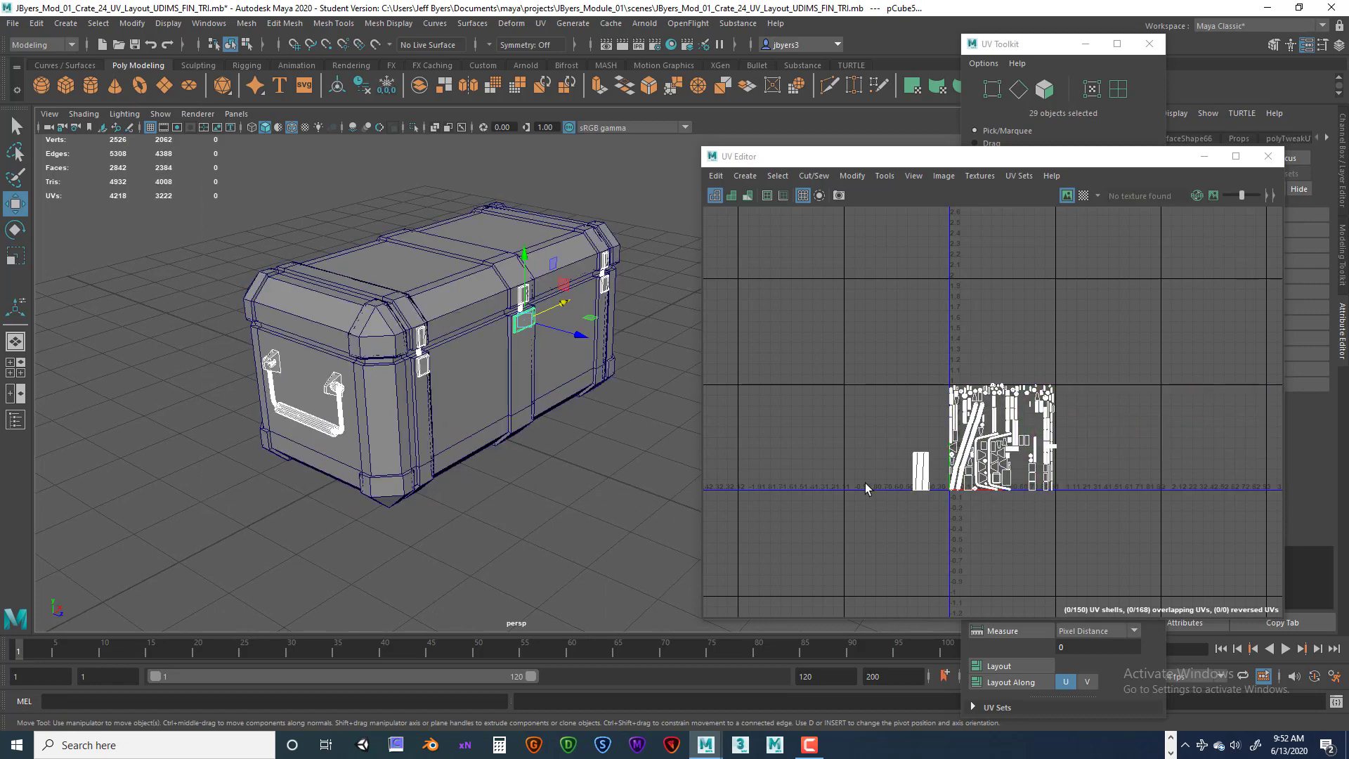
drag(869, 336, 1147, 546)
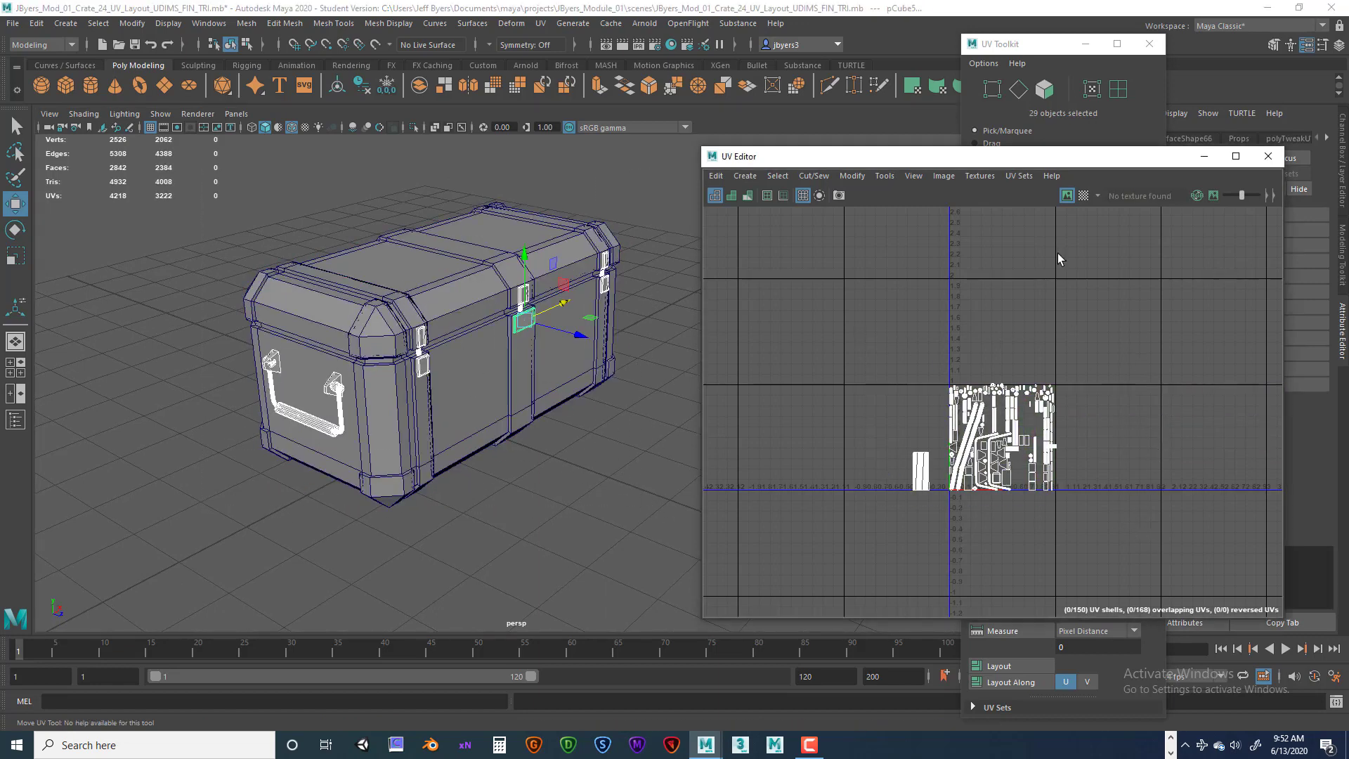
drag(1061, 156, 596, 154)
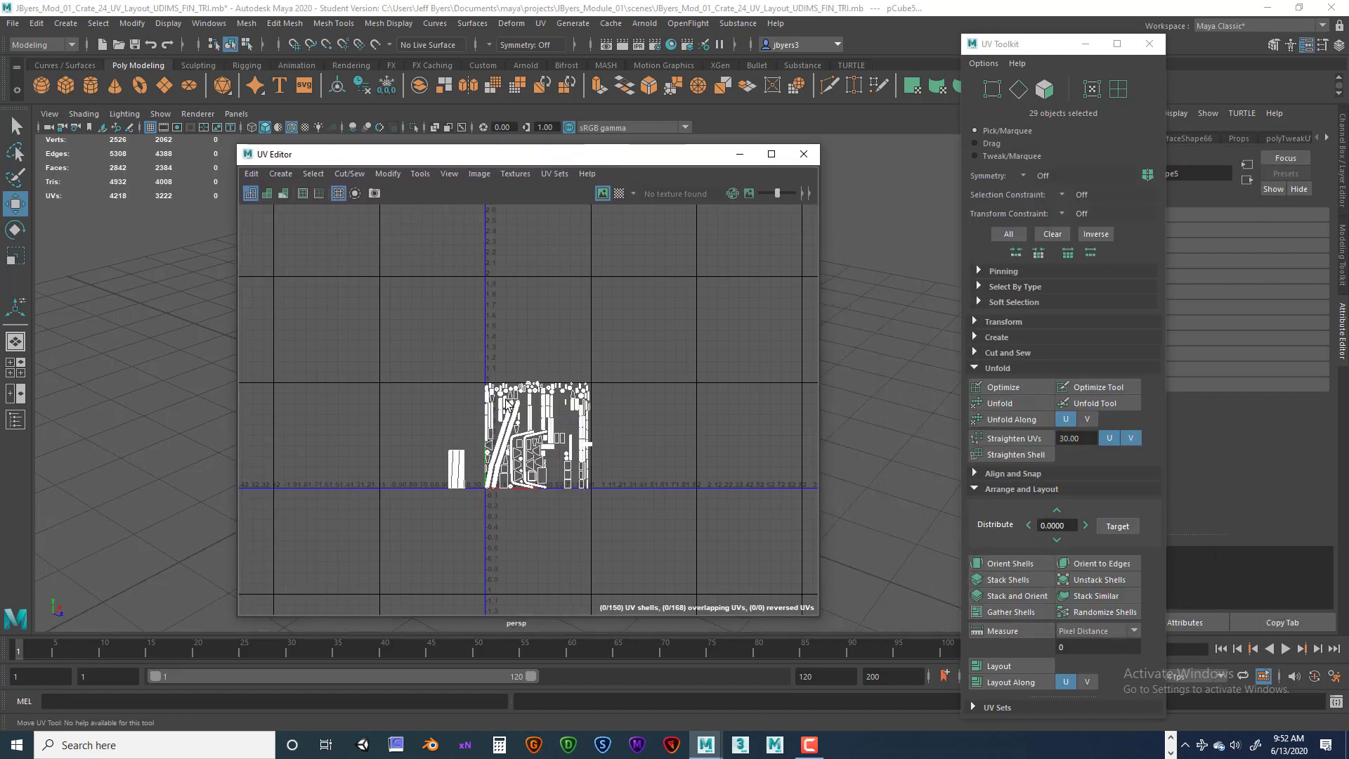
right_drag(509, 406, 448, 388)
drag(398, 335, 668, 550)
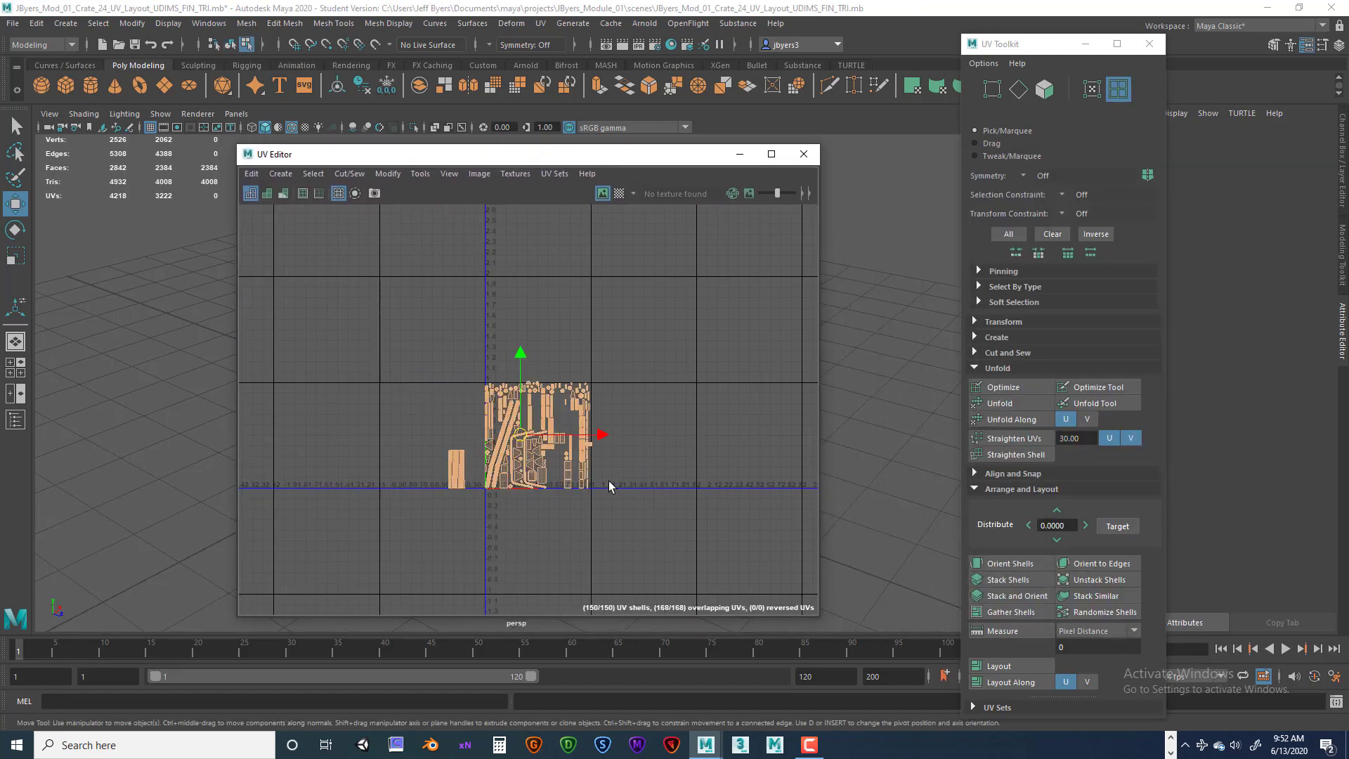
click(1011, 668)
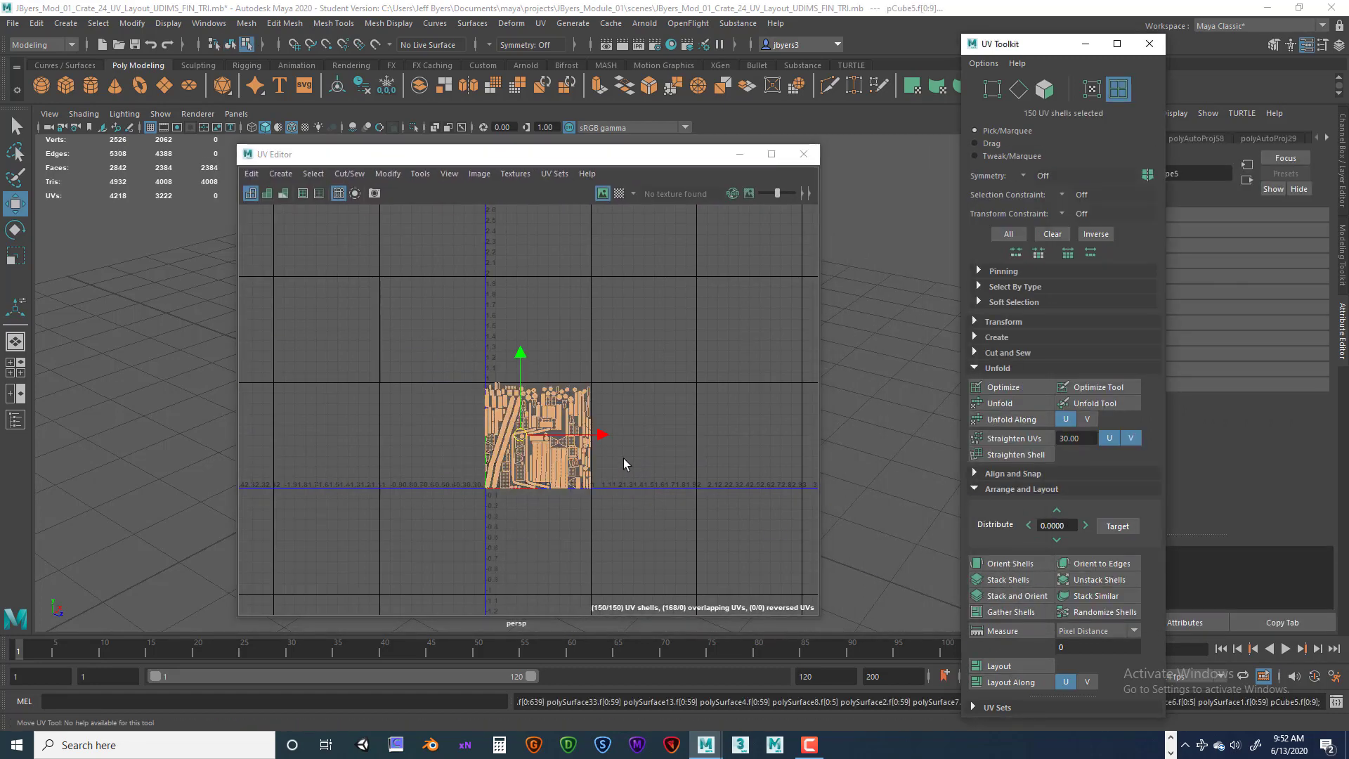
Examine the laid-out UV shells in the UV Editor.
scroll(623, 456, up, 3)
scroll(624, 456, up, 2)
alt+middle_drag(623, 456, 667, 395)
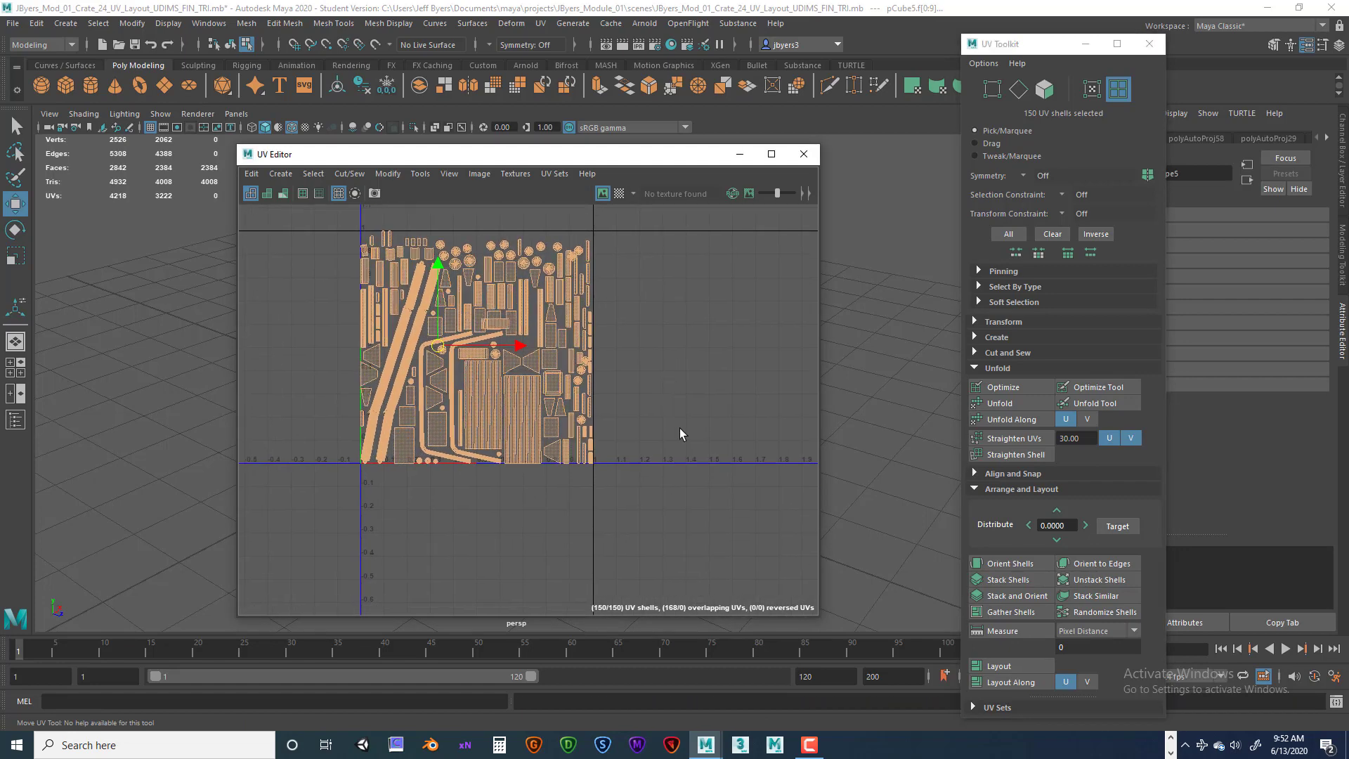
scroll(674, 432, down, 1)
scroll(669, 432, up, 1)
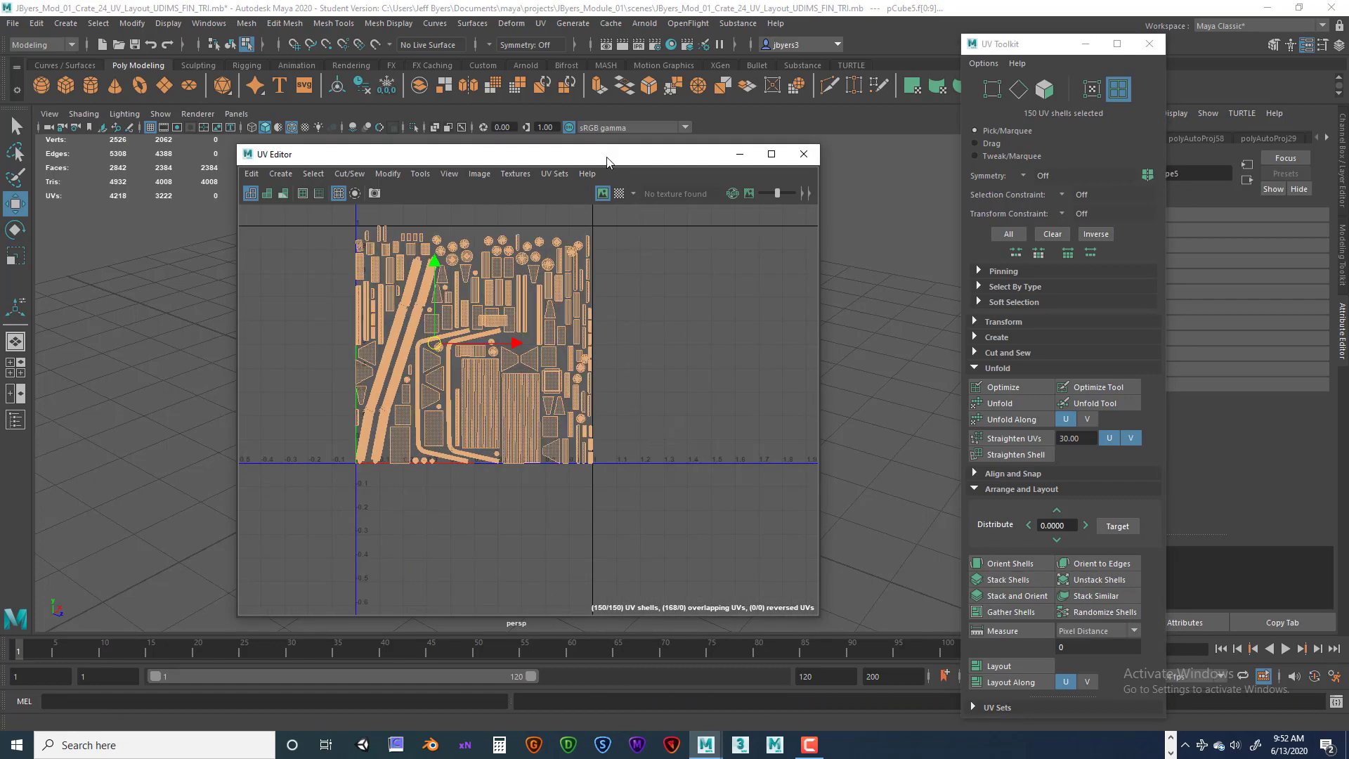
drag(368, 154, 633, 165)
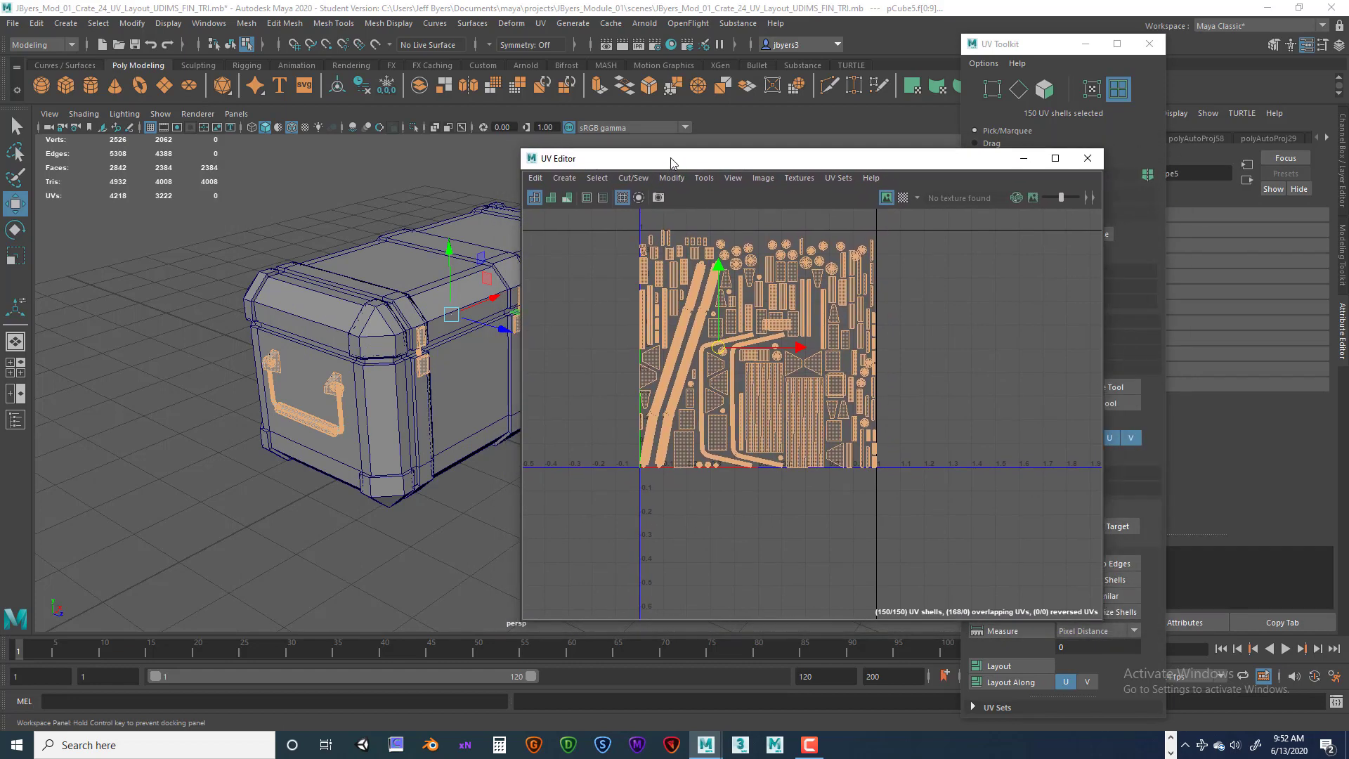
scroll(906, 436, down, 5)
alt+middle_drag(894, 456, 878, 461)
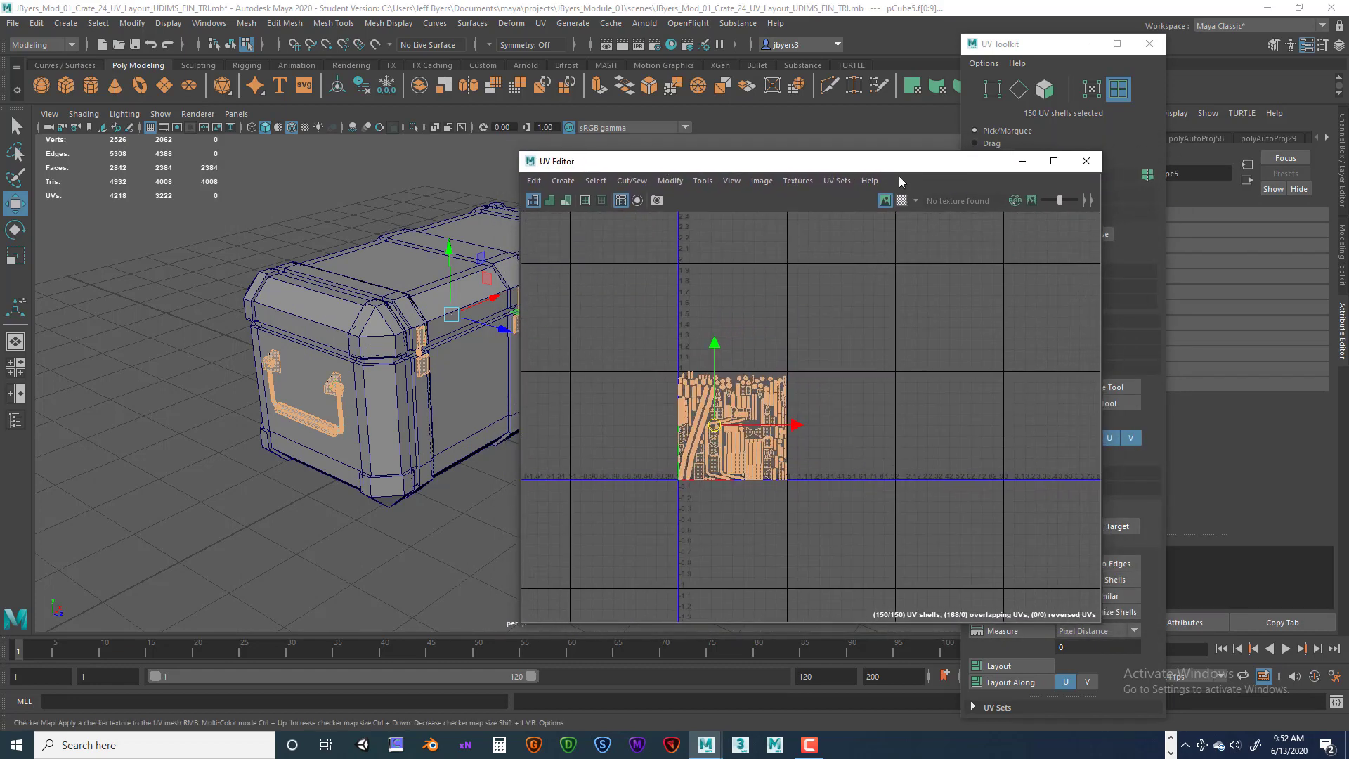
alt+middle_drag(943, 394, 913, 385)
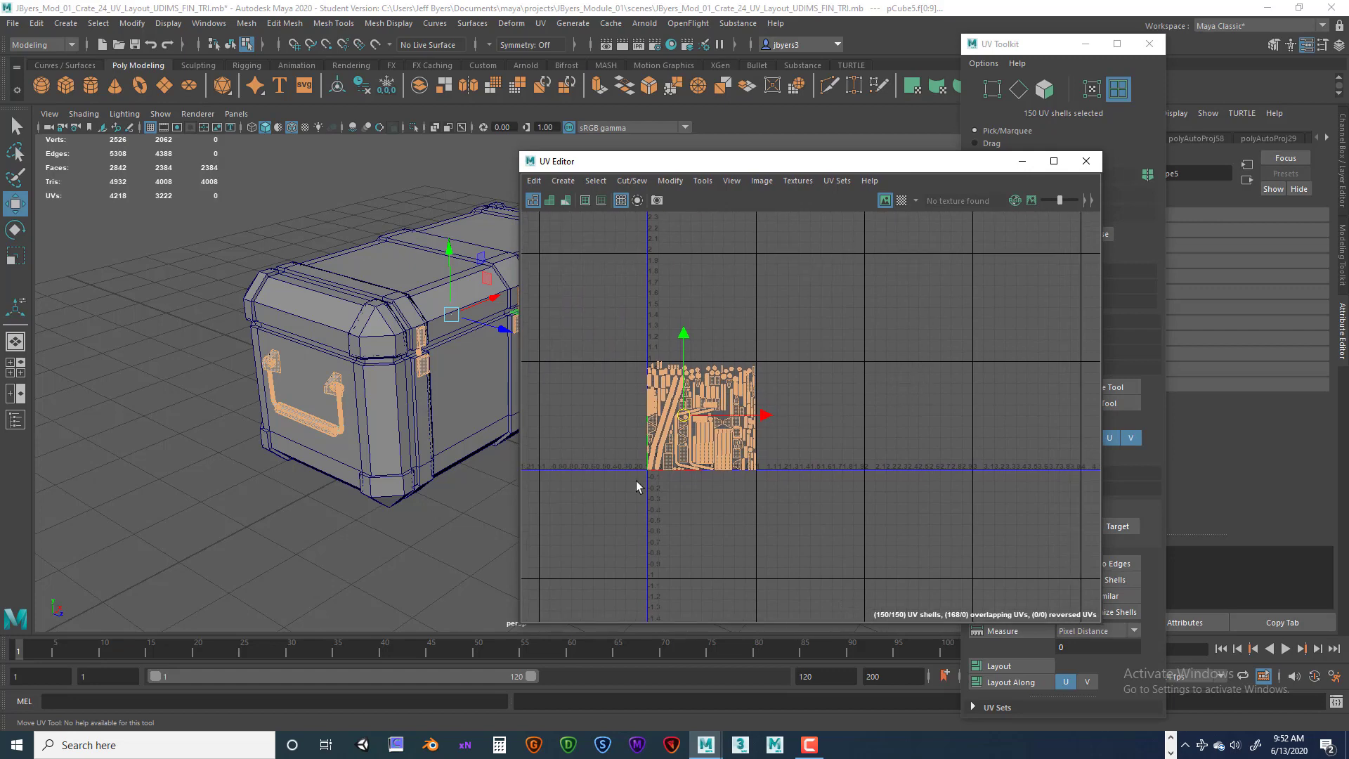
scroll(365, 435, up, 5)
scroll(358, 430, down, 5)
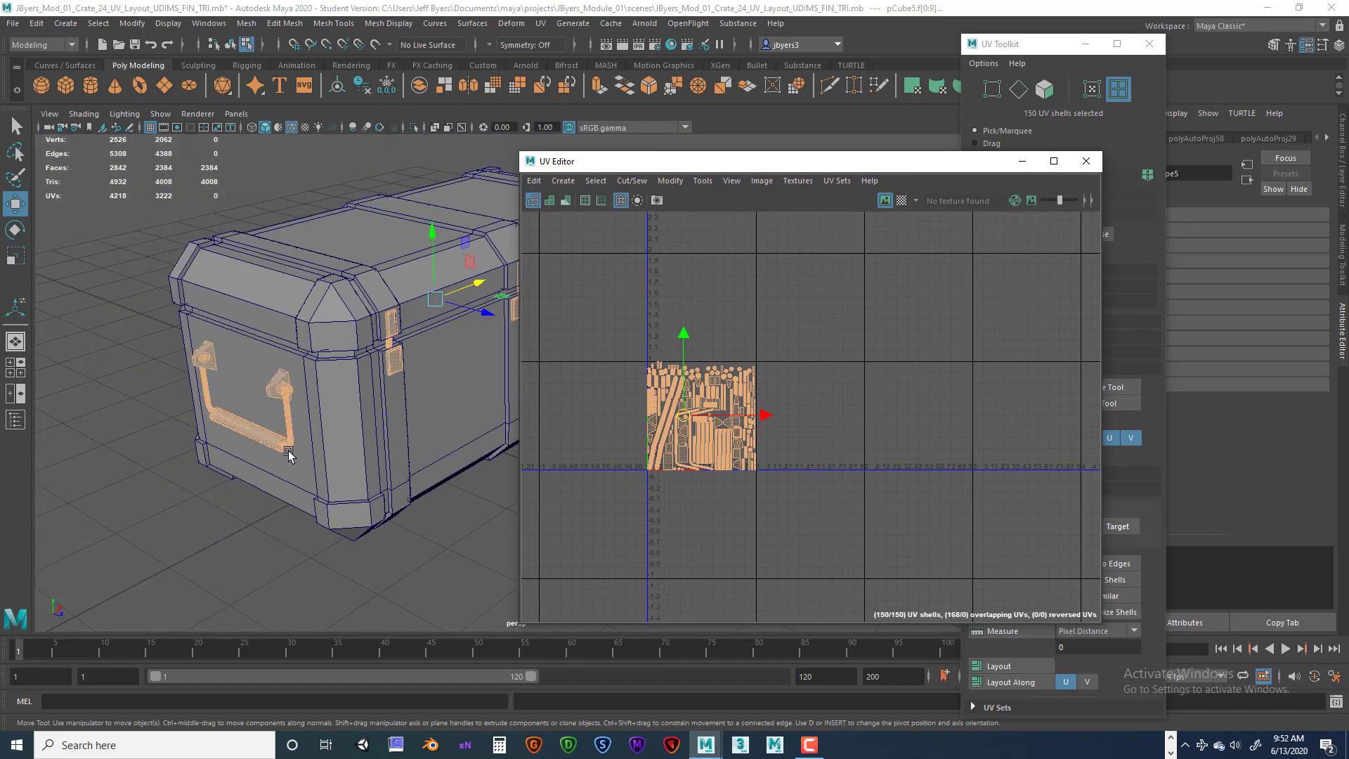
Select both handle bars' UV shells and move them out of the 0–1 tile to the right.
click(226, 397)
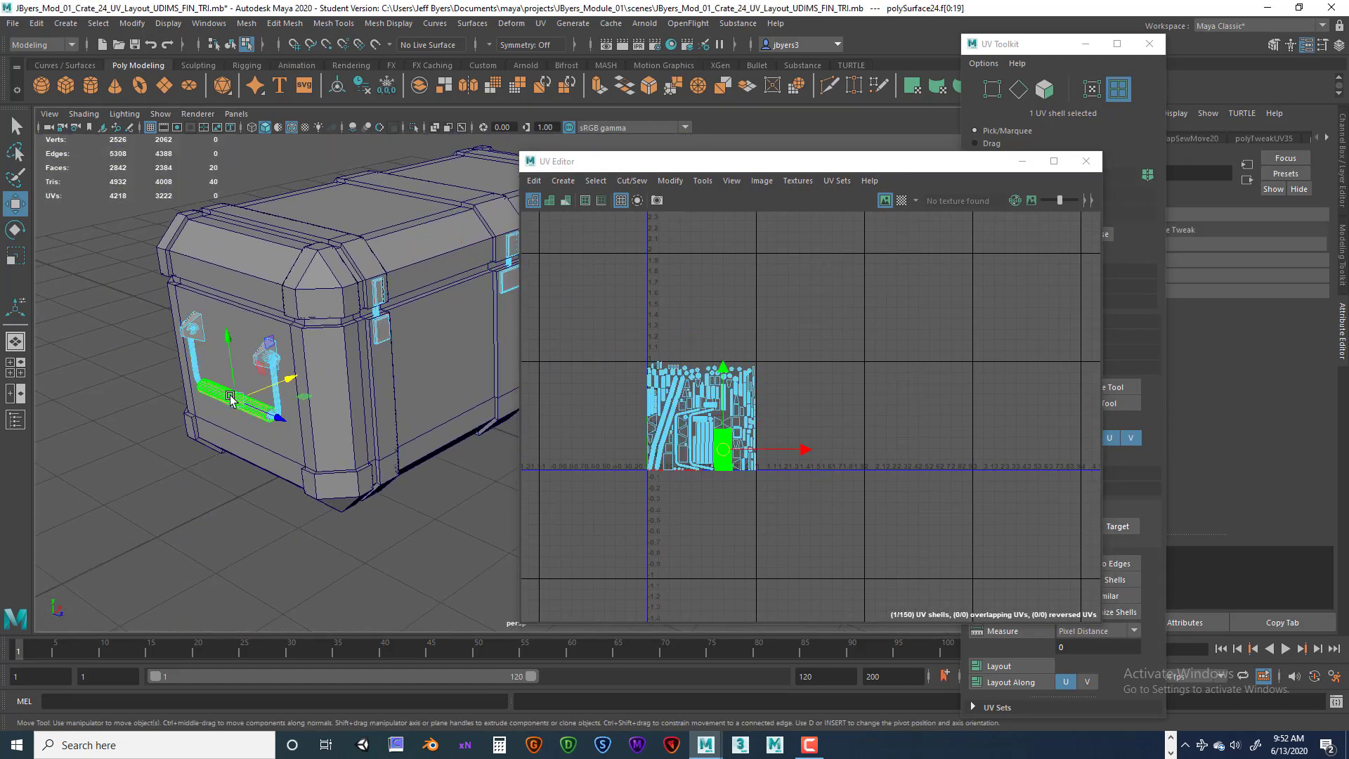
drag(624, 163, 874, 174)
alt+drag(598, 362, 421, 373)
shift+click(542, 309)
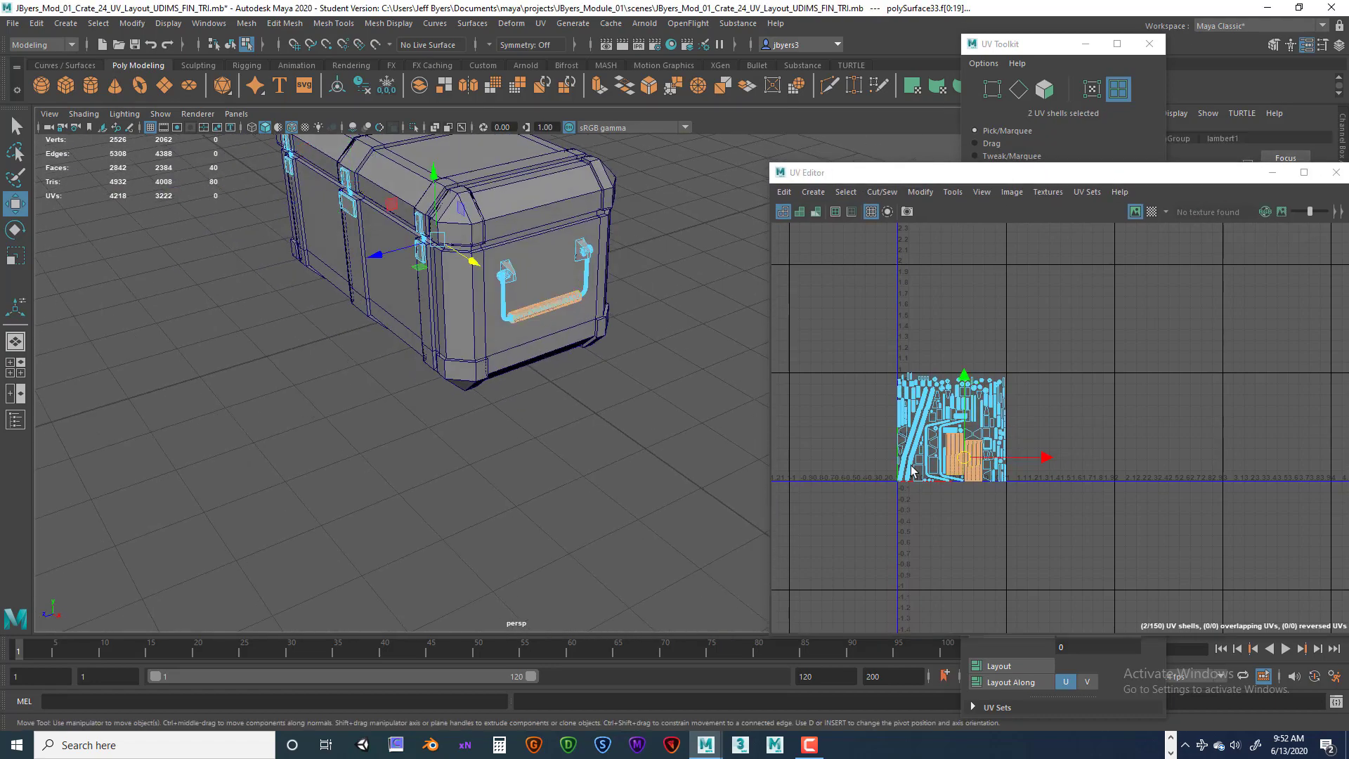
drag(1018, 173, 822, 174)
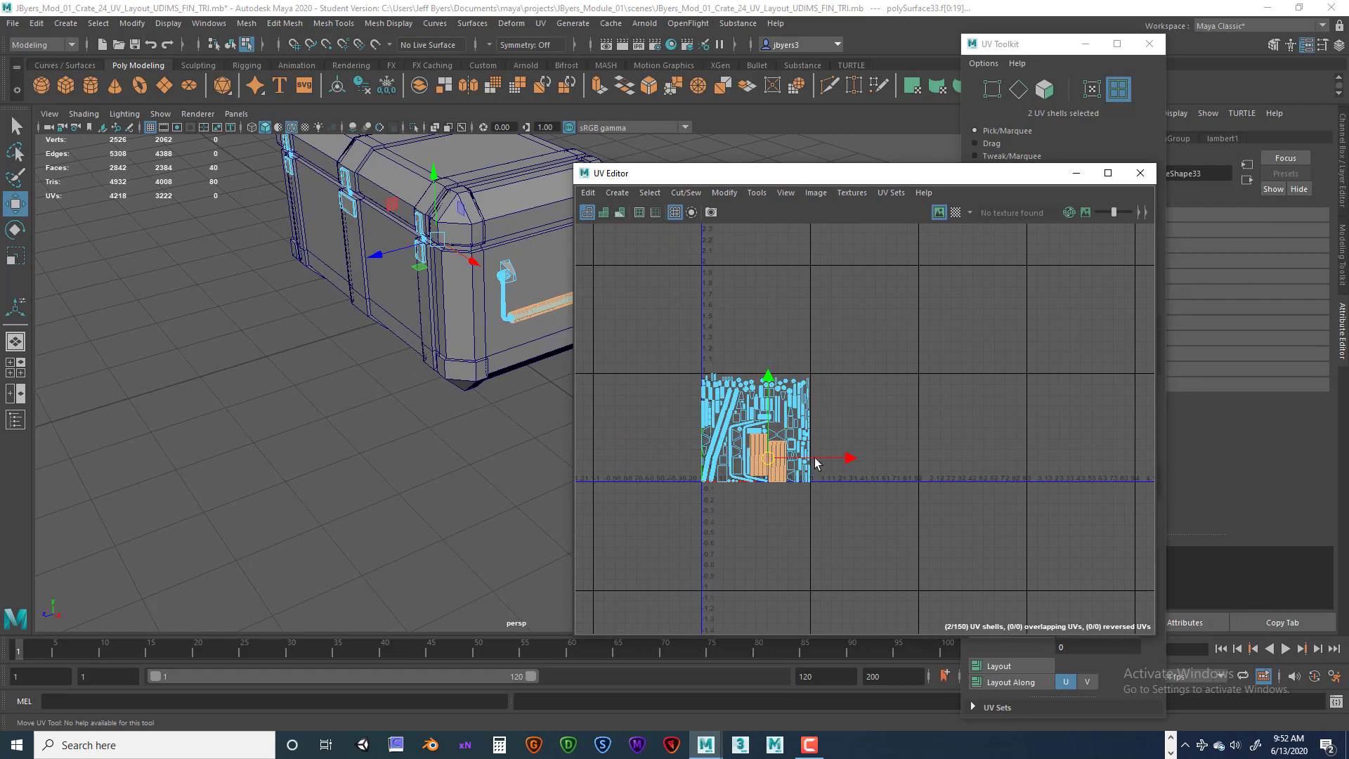
drag(850, 461, 949, 458)
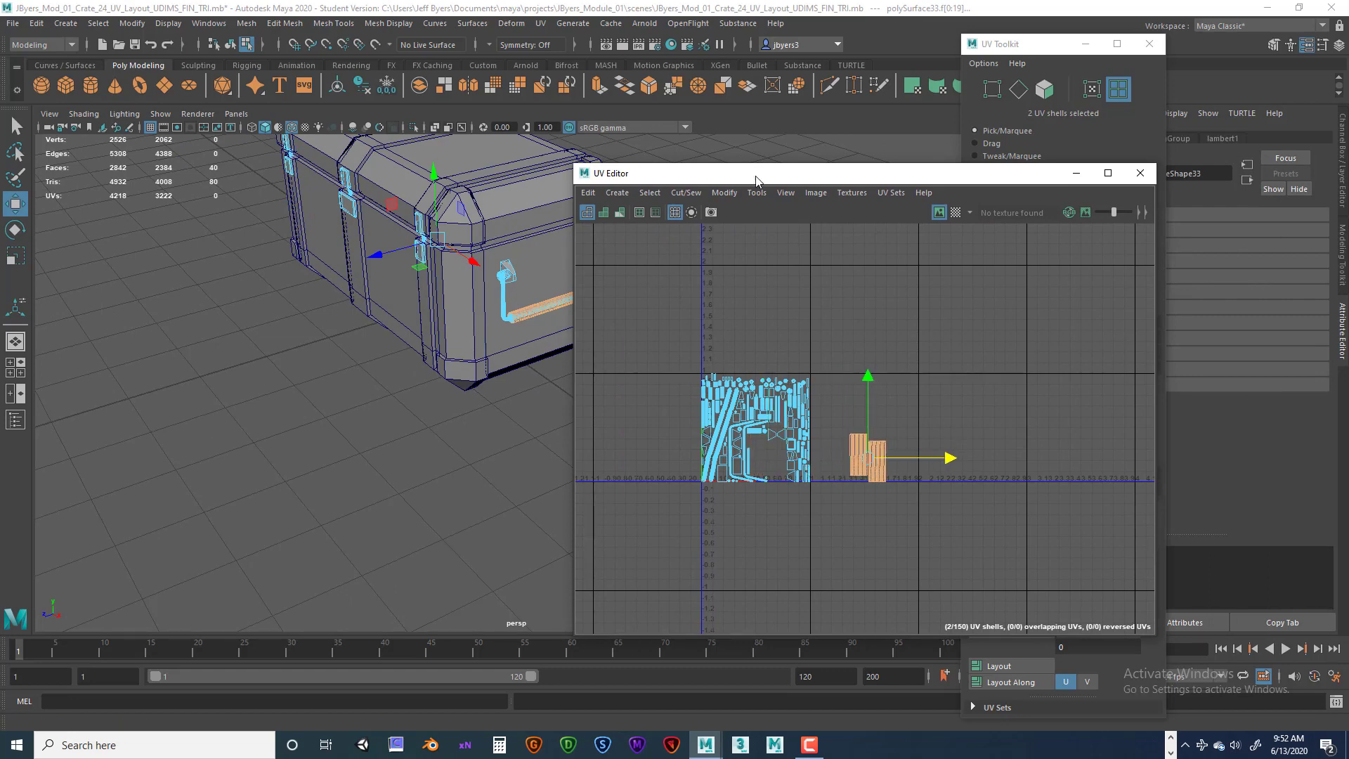
Switch to object mode and select both mounting brackets of the side handle.
drag(755, 181, 886, 186)
alt+drag(527, 385, 510, 432)
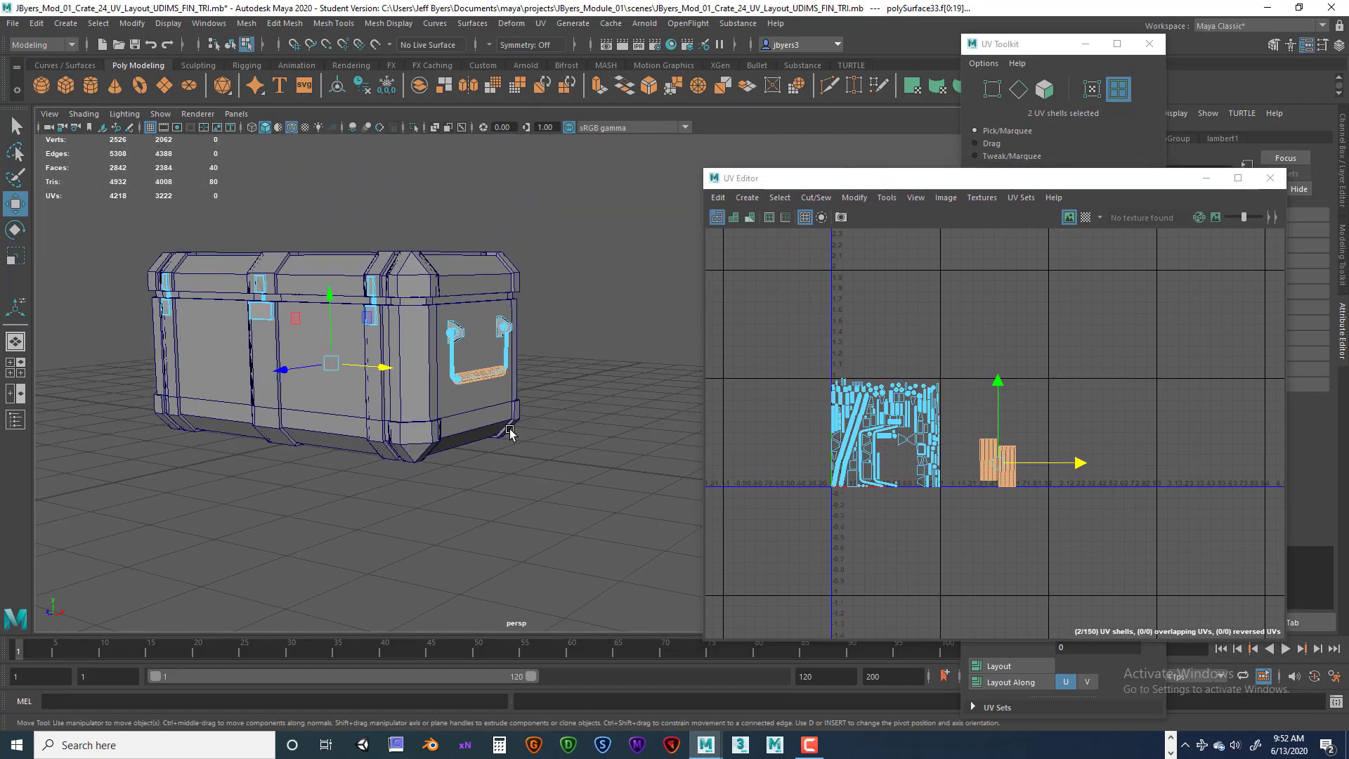
scroll(510, 432, up, 8)
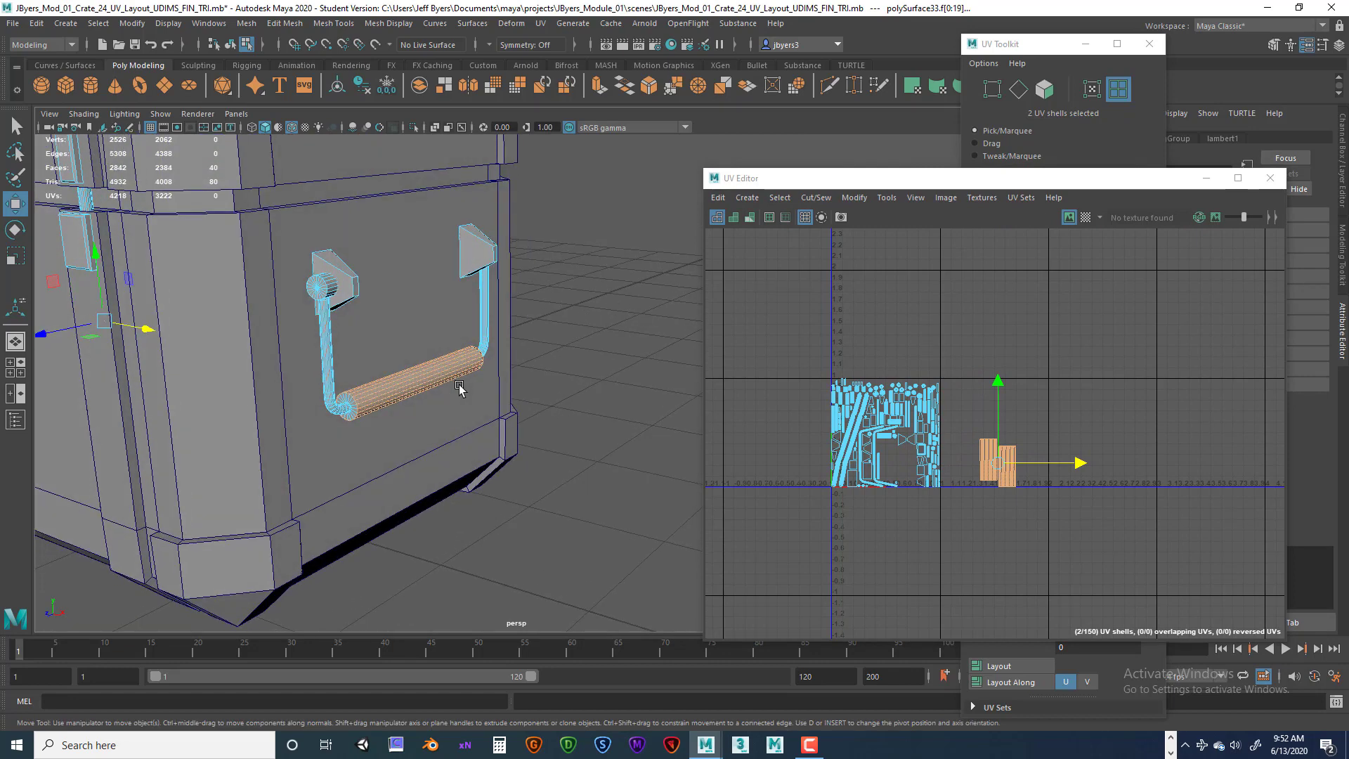
alt+drag(459, 387, 379, 302)
right_drag(378, 301, 385, 267)
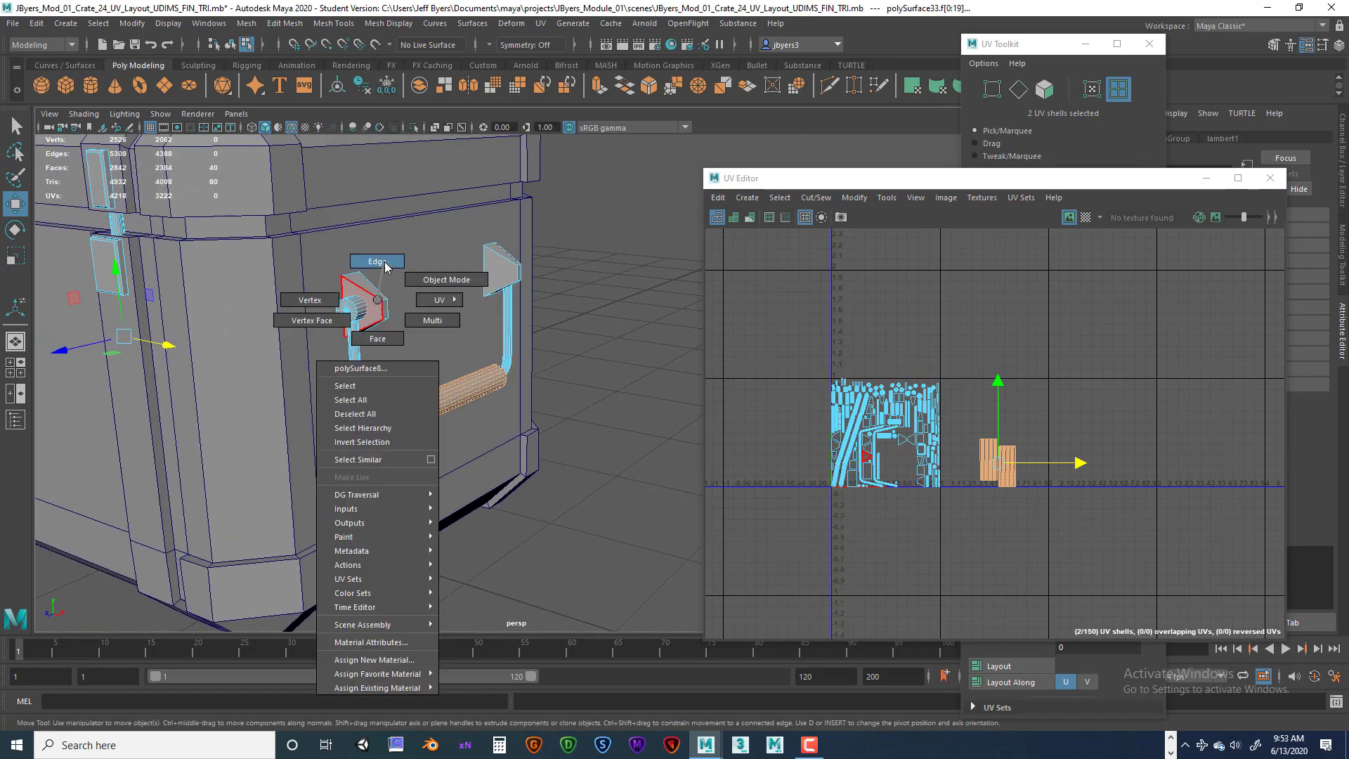
right_drag(385, 318, 383, 386)
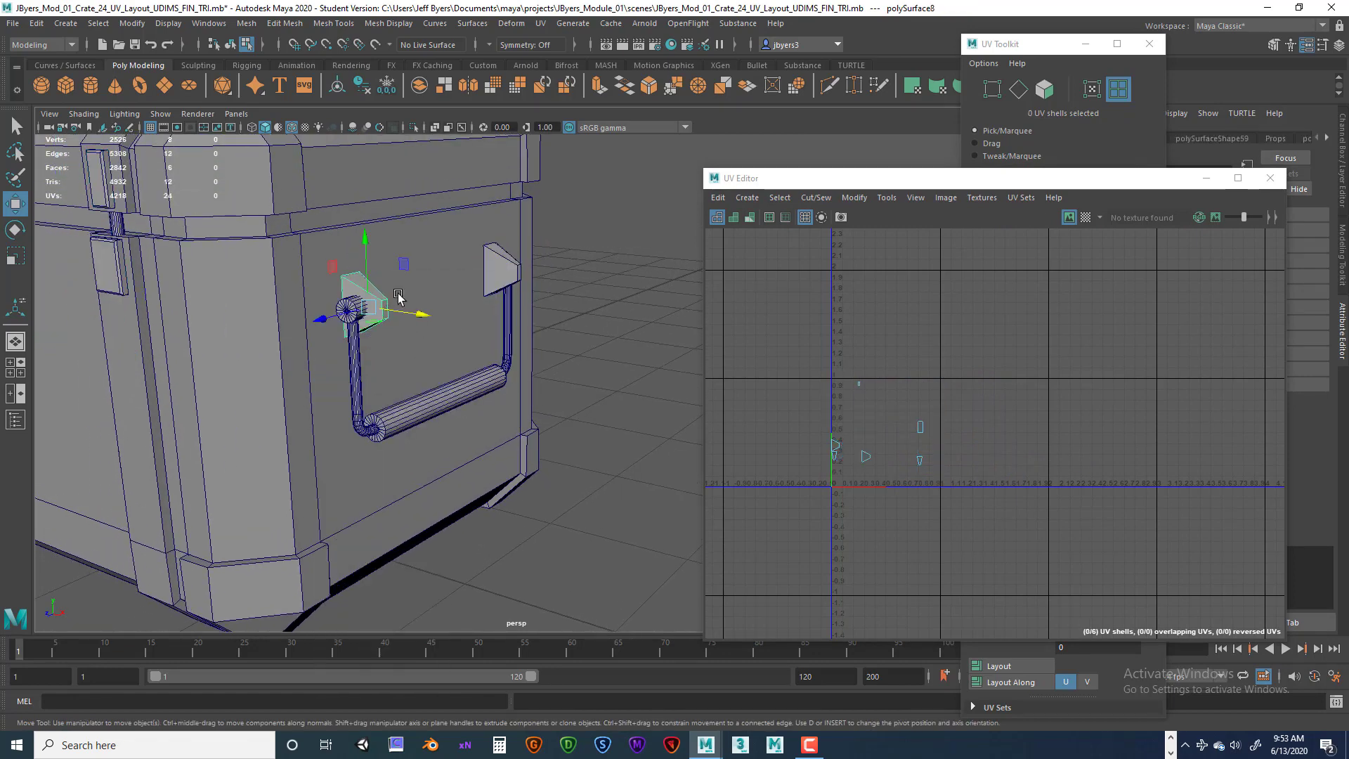
key(q)
shift+click(506, 280)
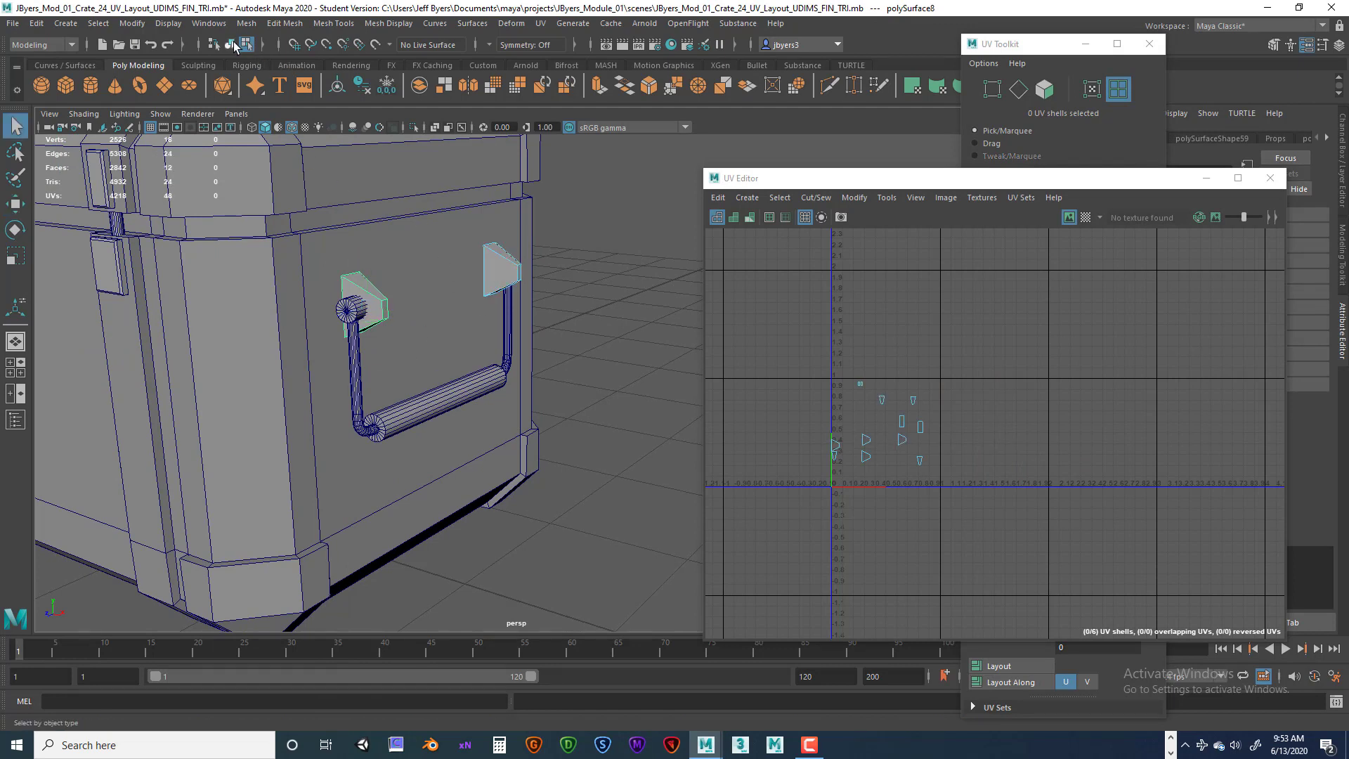
Switch to object mode and select the handle brackets, latch plates and clasps around the crate.
click(231, 45)
shift+click(389, 316)
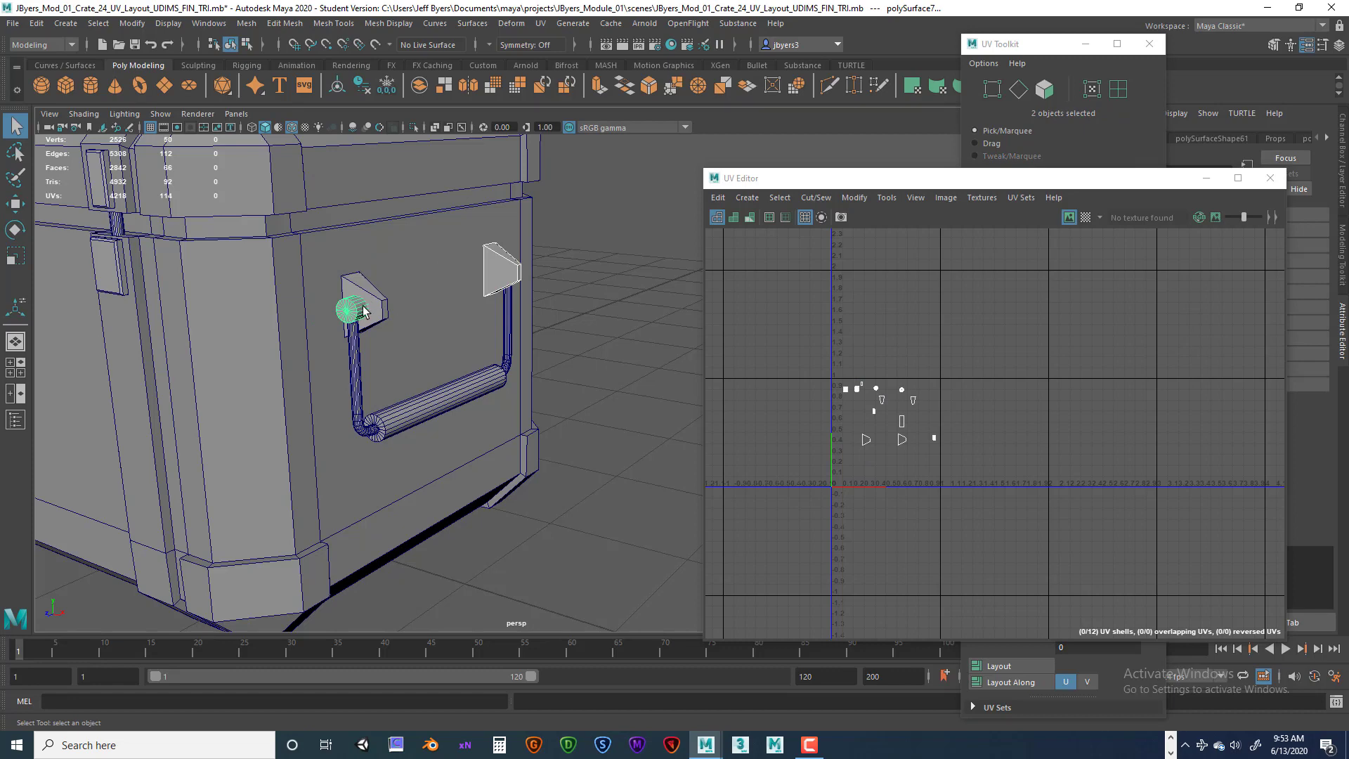
shift+click(364, 312)
shift+click(387, 320)
alt+drag(385, 362, 393, 356)
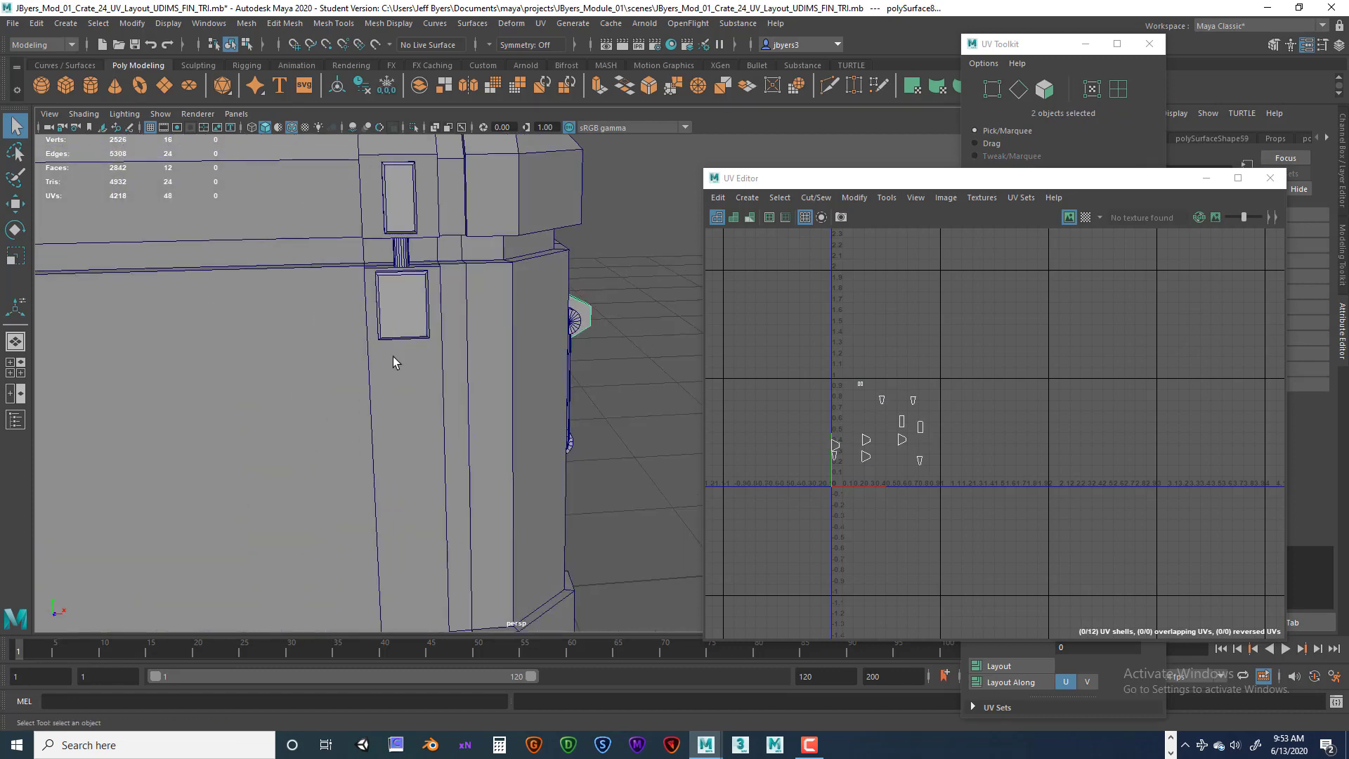
alt+right_drag(394, 356, 340, 361)
alt+drag(320, 358, 394, 369)
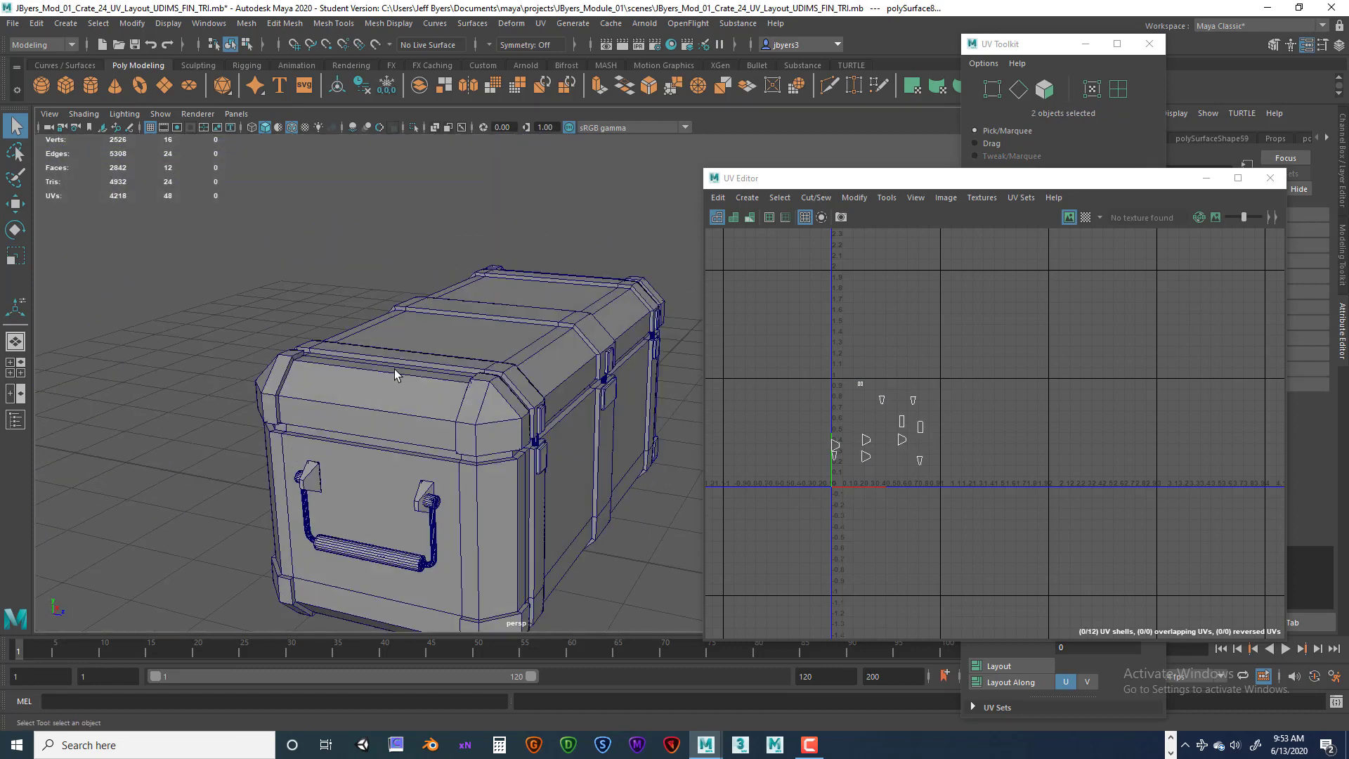
shift+click(313, 483)
shift+click(304, 478)
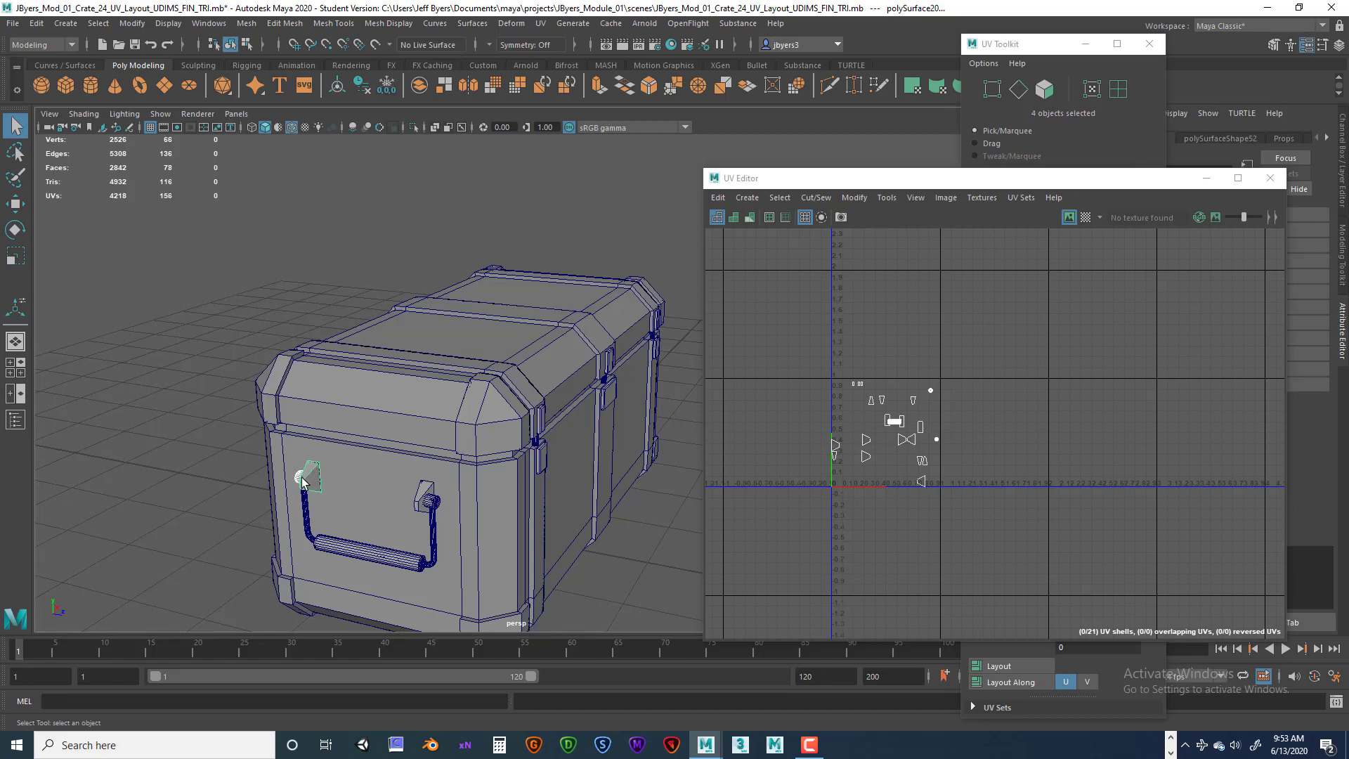
shift+click(427, 496)
alt+drag(521, 471, 352, 377)
shift+click(318, 376)
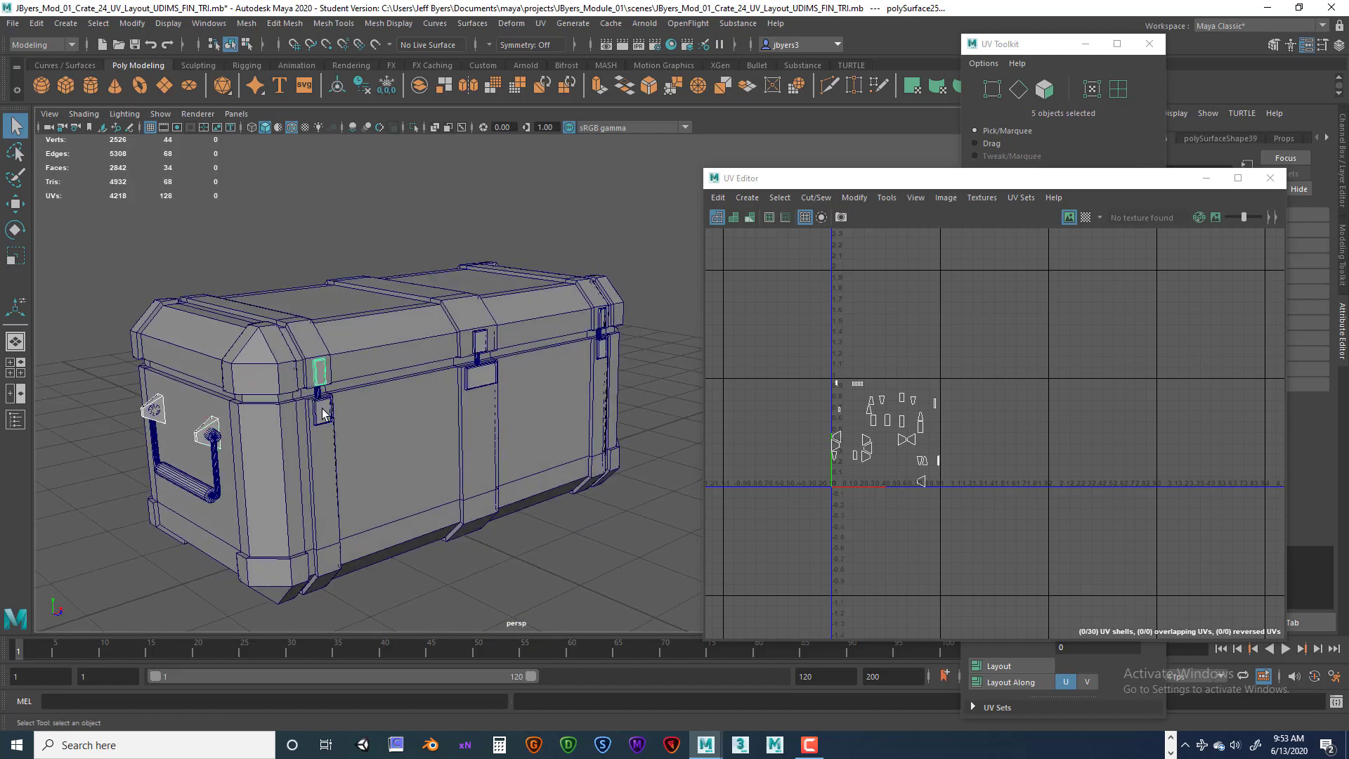
shift+click(322, 411)
shift+click(478, 342)
shift+click(481, 377)
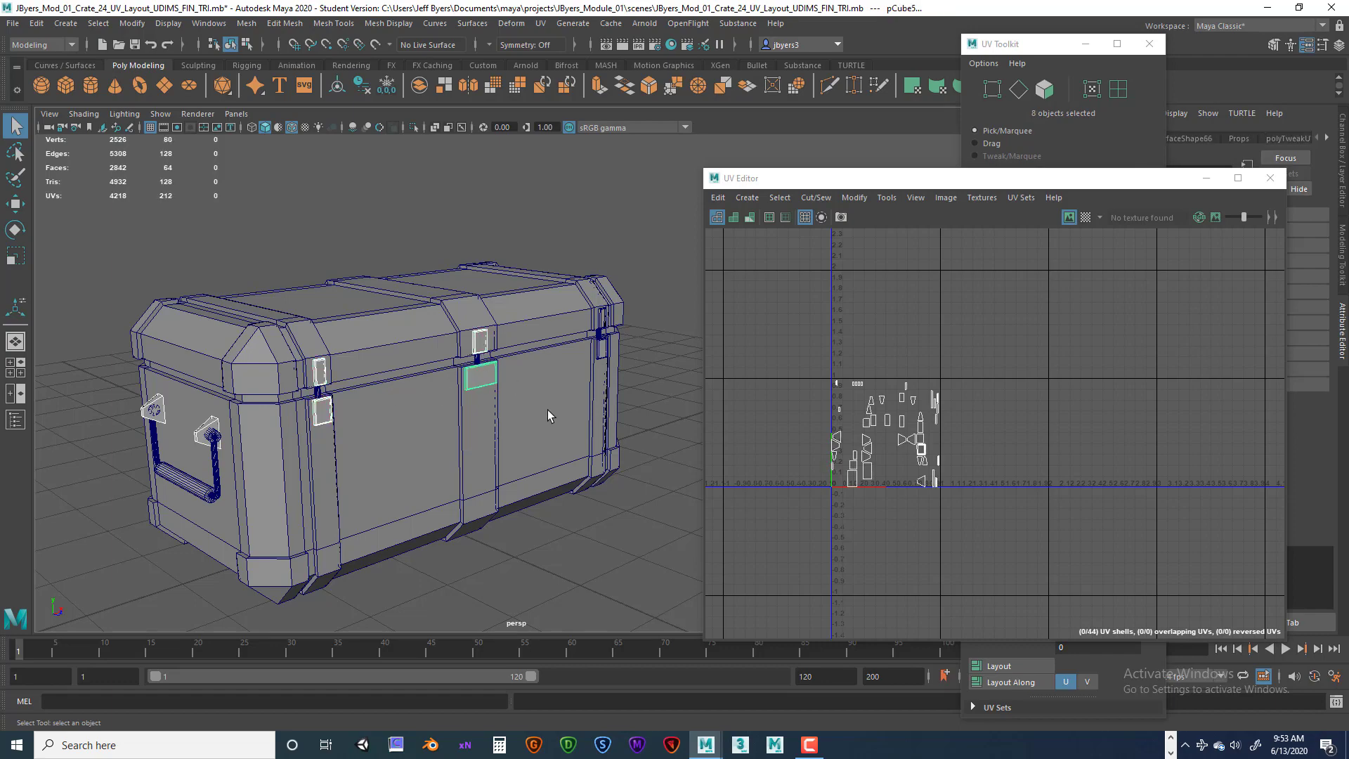
alt+drag(546, 412, 451, 356)
shift+click(441, 343)
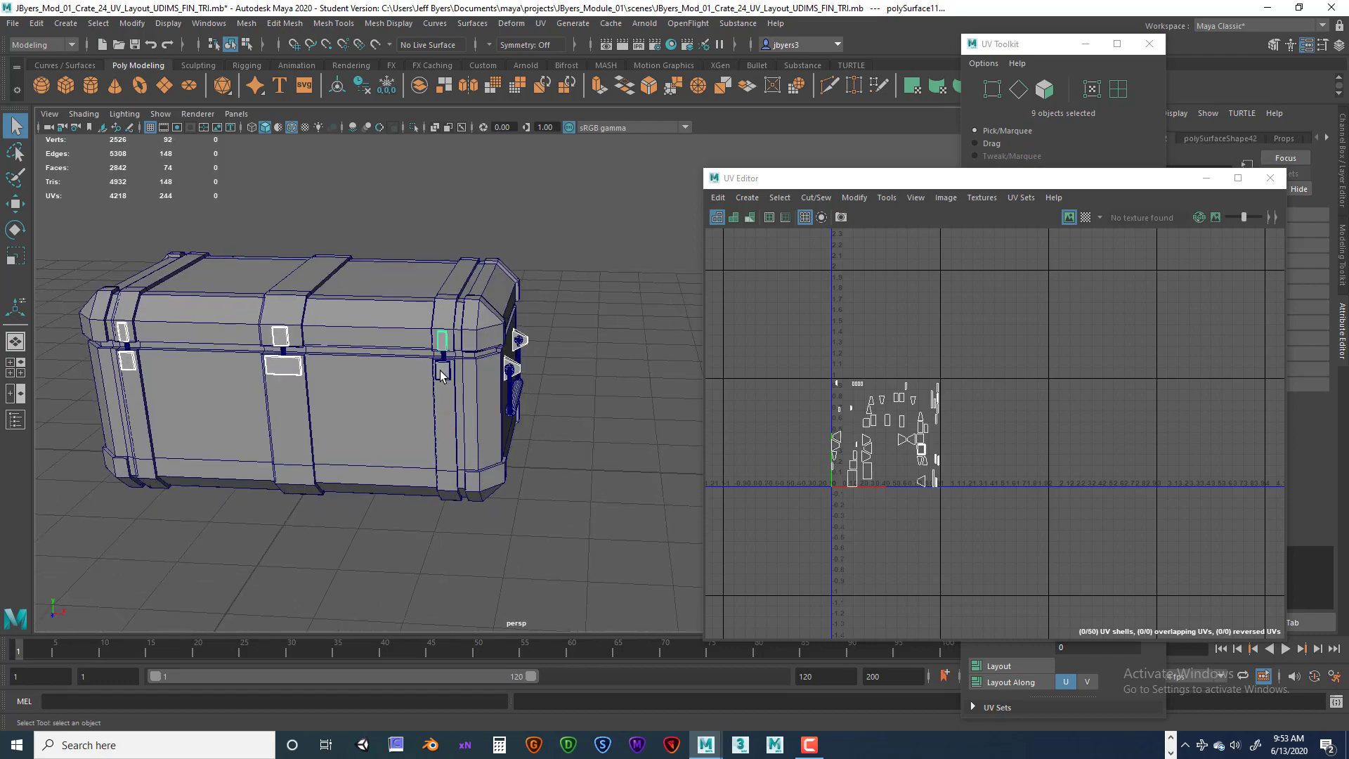
shift+click(442, 371)
alt+drag(504, 413, 487, 370)
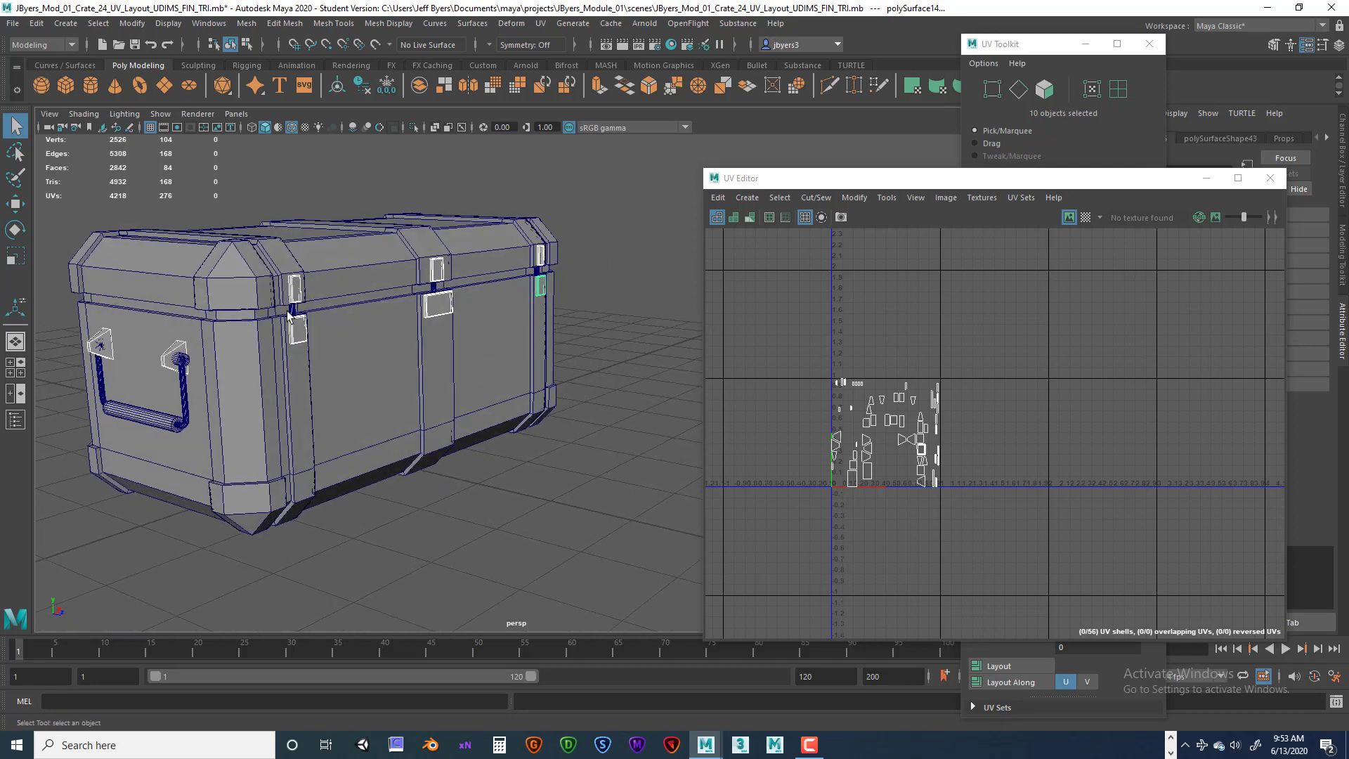
alt+drag(398, 381, 393, 306)
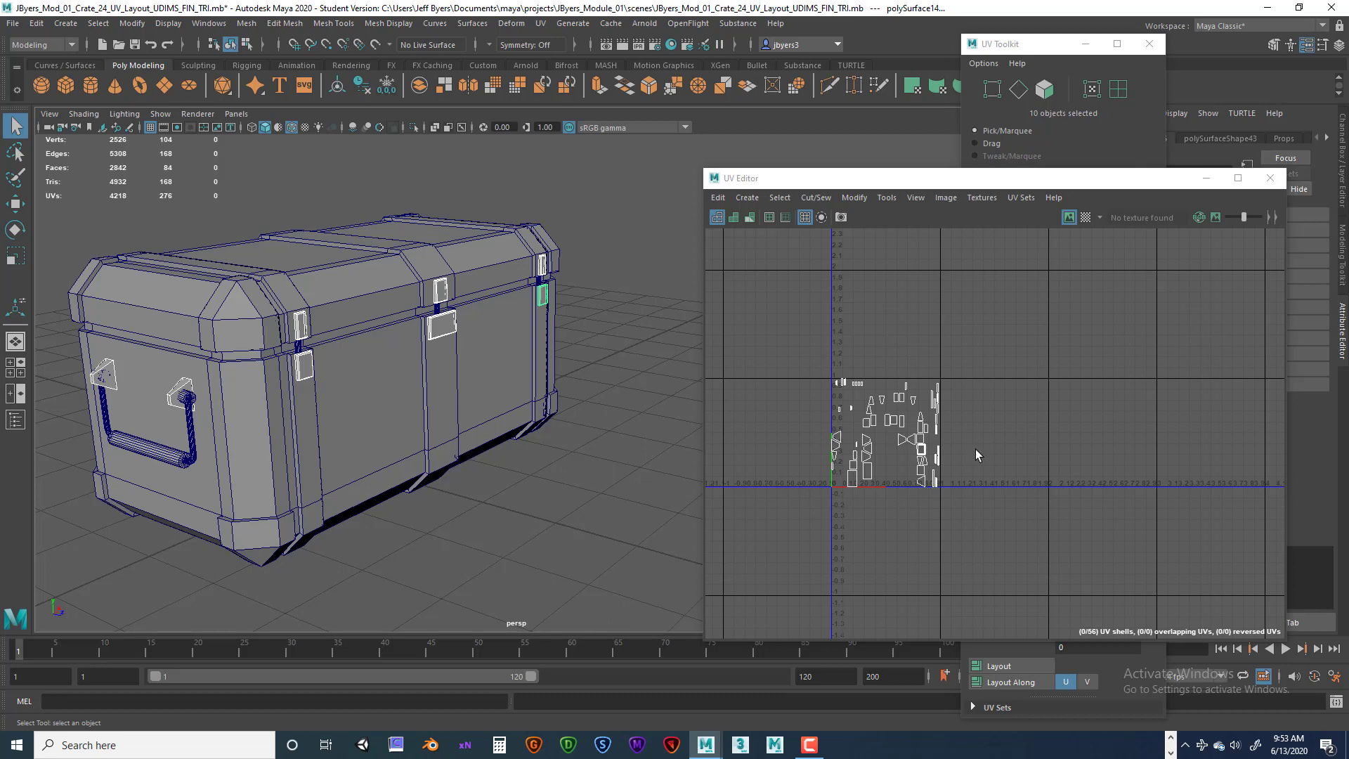
Select all UV shells of the selected hardware and move them one tile to the right, out of the 0–1 space.
right_drag(869, 416, 816, 384)
drag(768, 338, 964, 509)
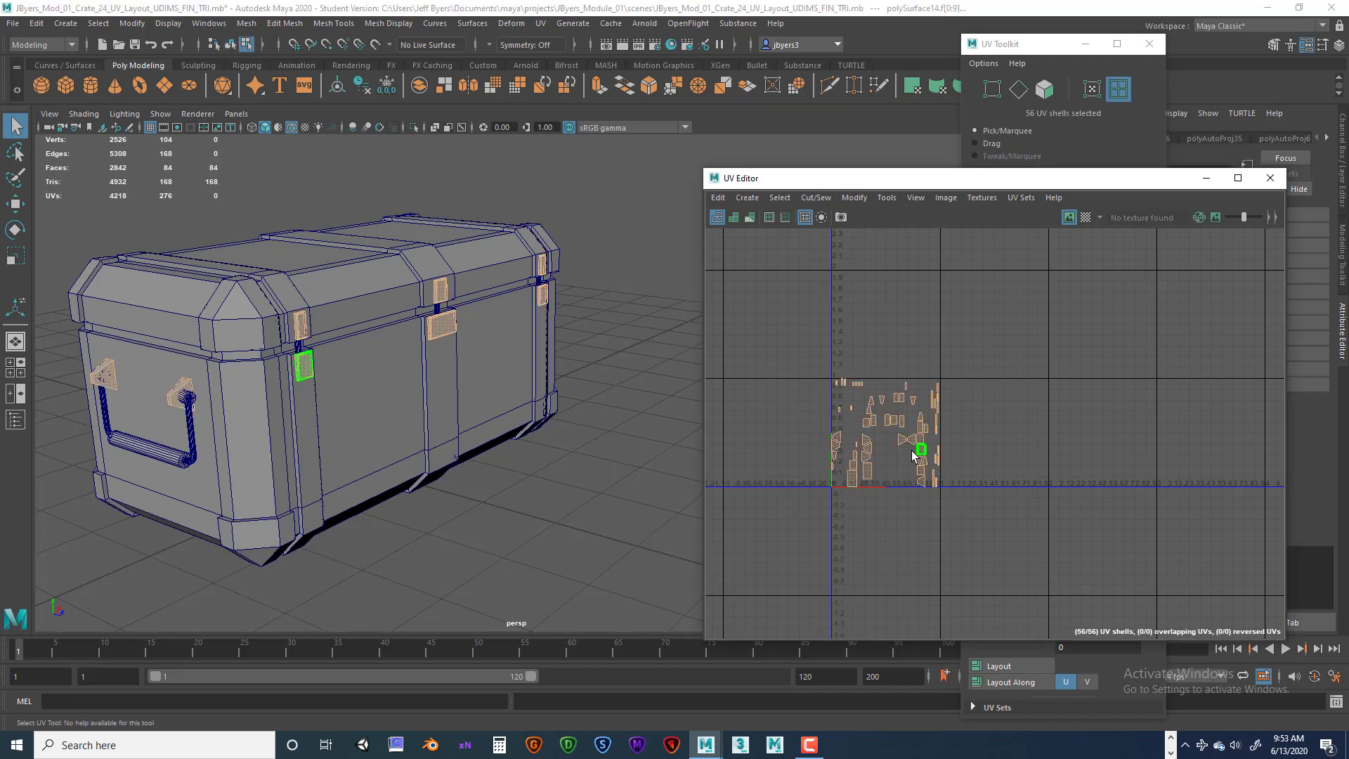
key(w)
drag(968, 432, 1076, 435)
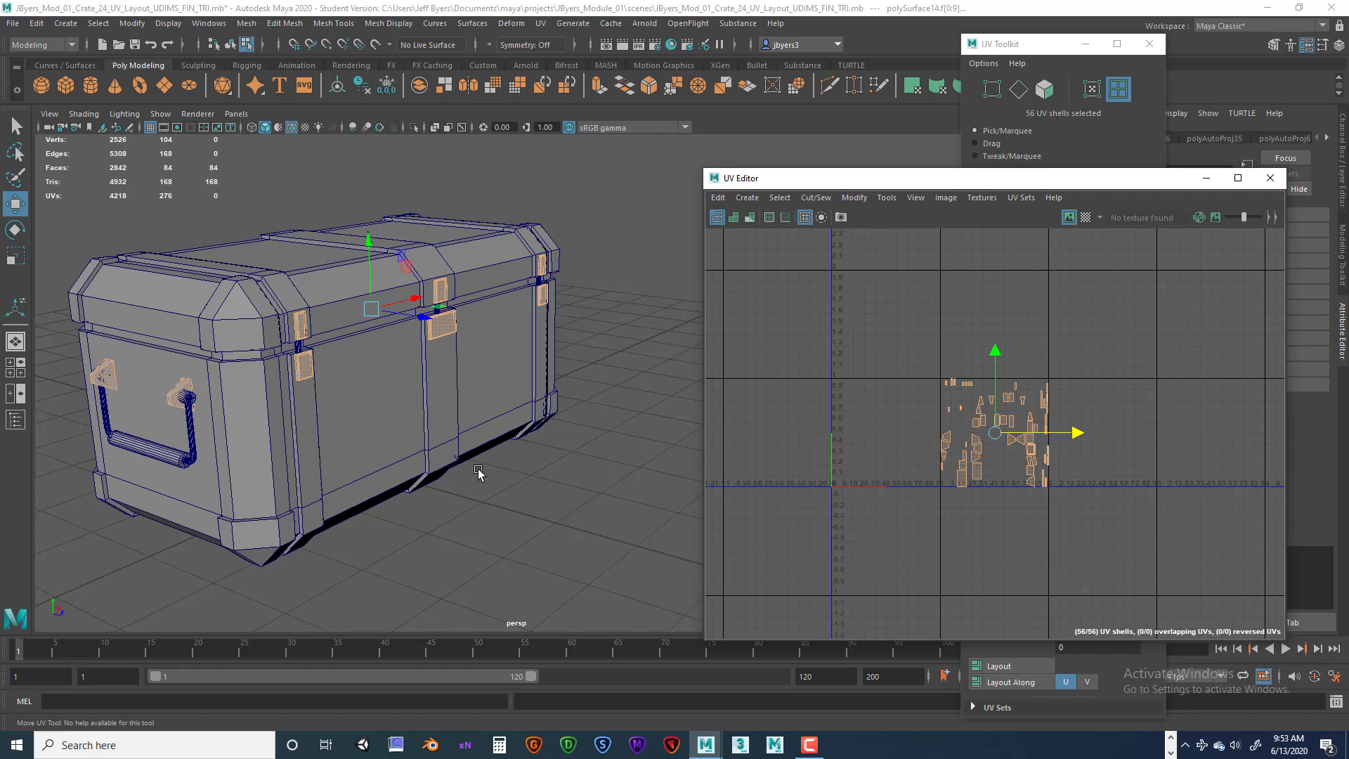
Switch to object mode and select both end caps of the side handle.
mouse_move(408, 469)
alt+mouse_down()
mouse_move(433, 464)
mouse_move(421, 448)
alt+mouse_up()
alt+right_drag(422, 441, 505, 438)
alt+middle_drag(505, 439, 449, 435)
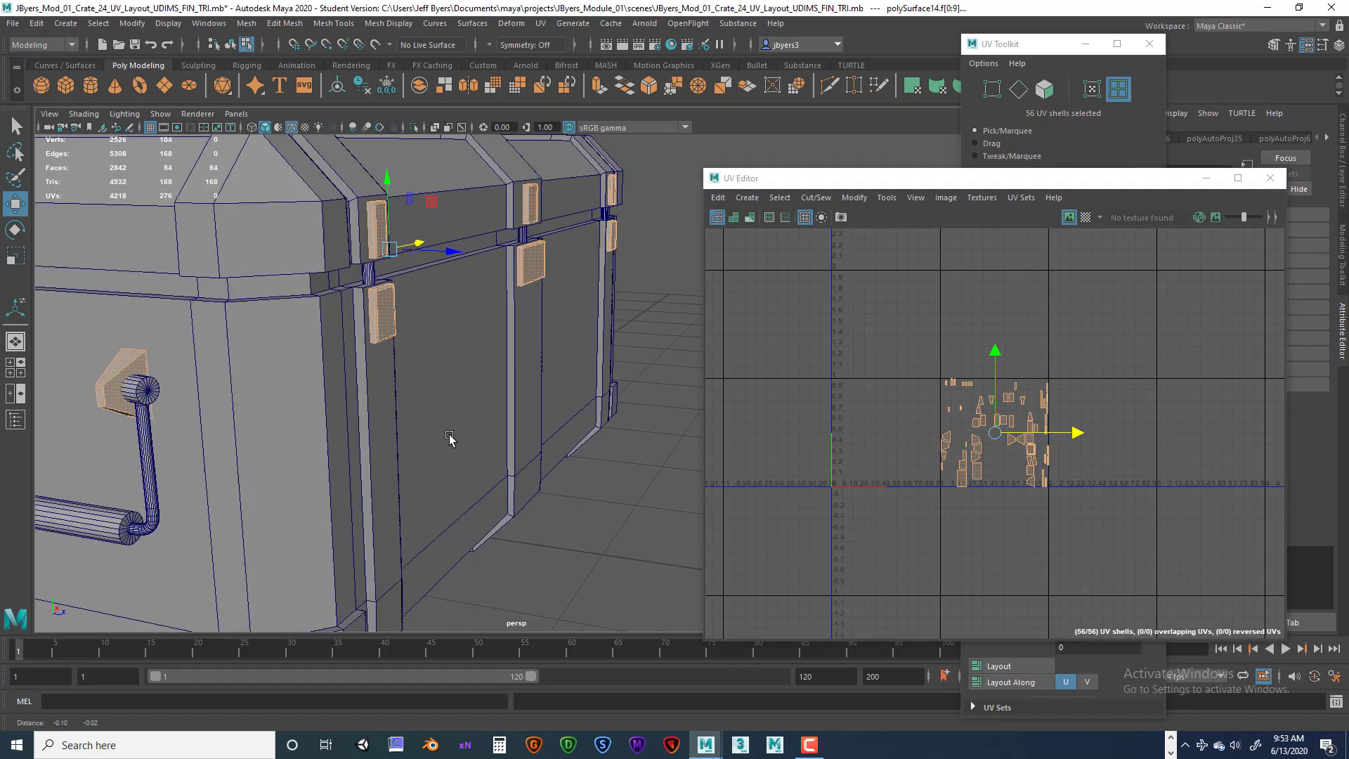
alt+drag(449, 437, 353, 475)
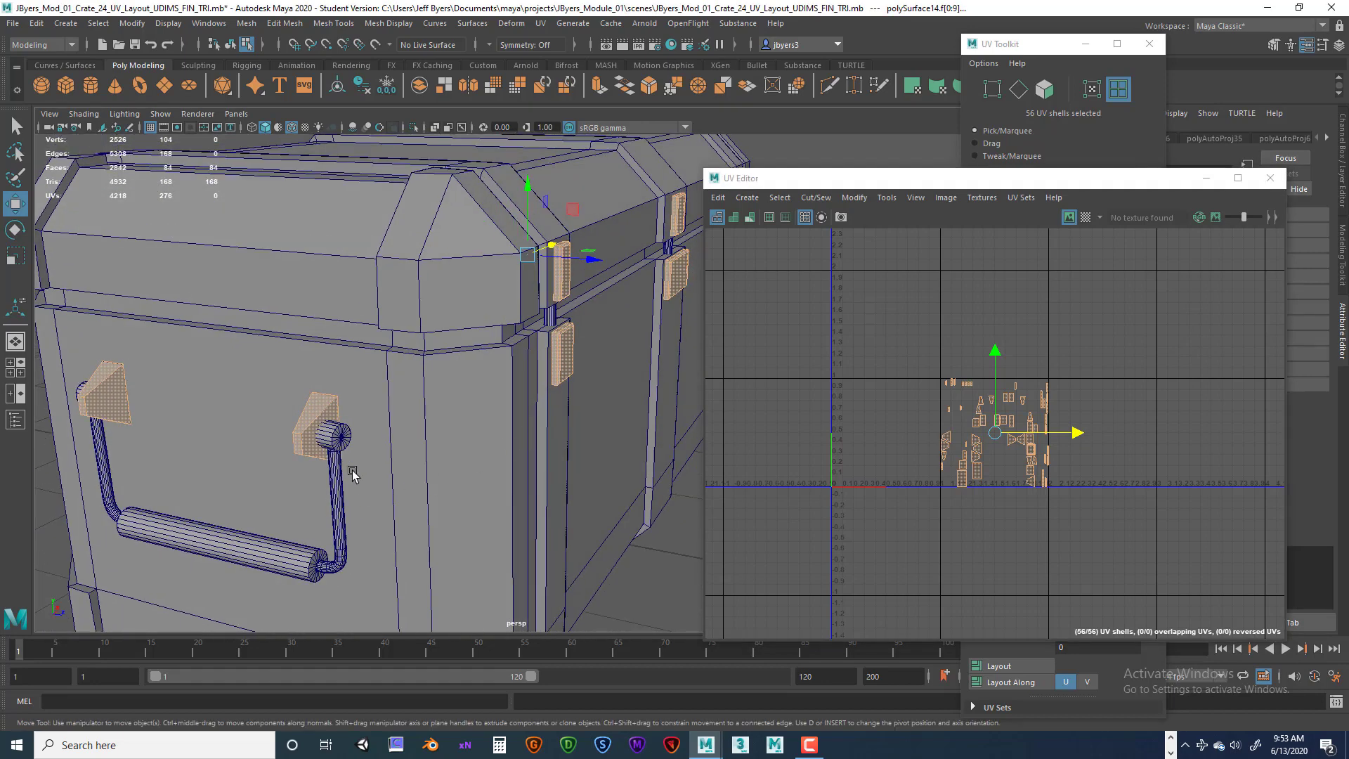
click(333, 431)
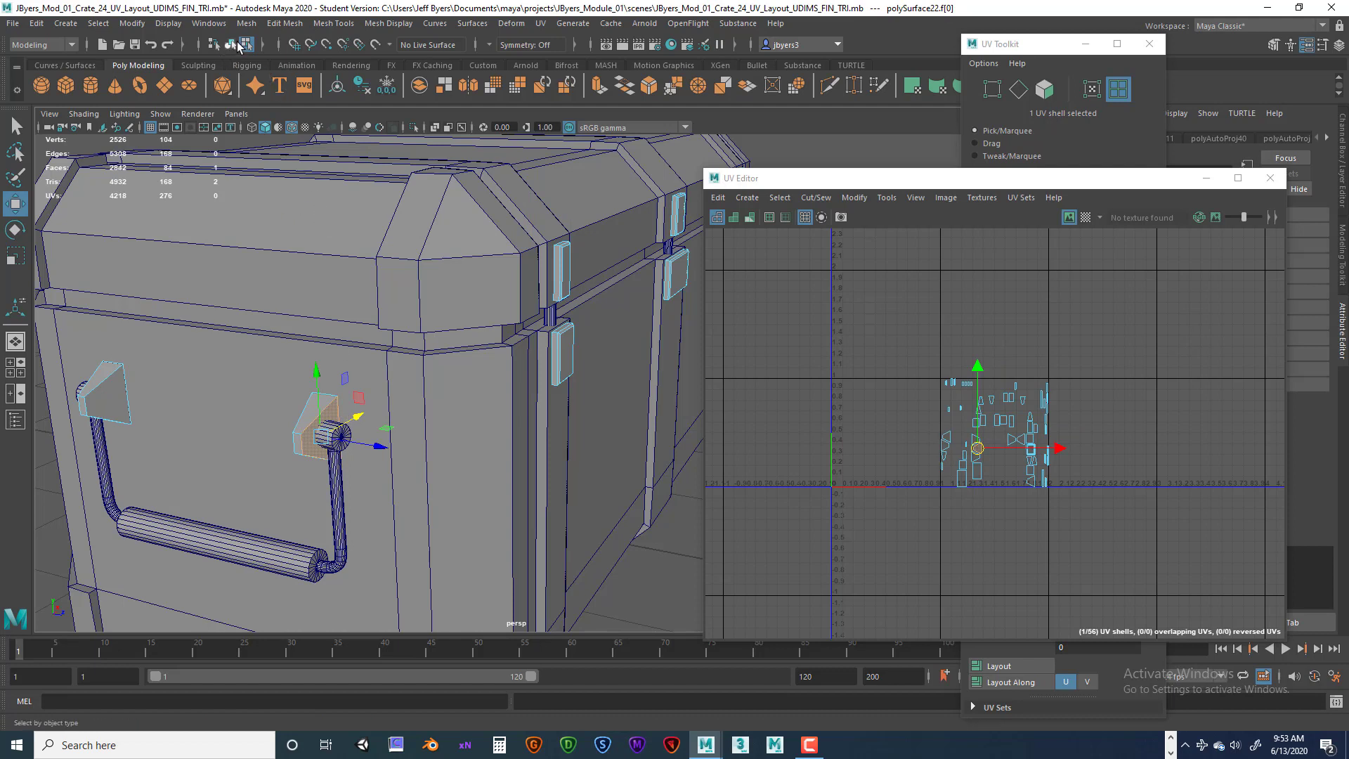
click(231, 45)
click(332, 440)
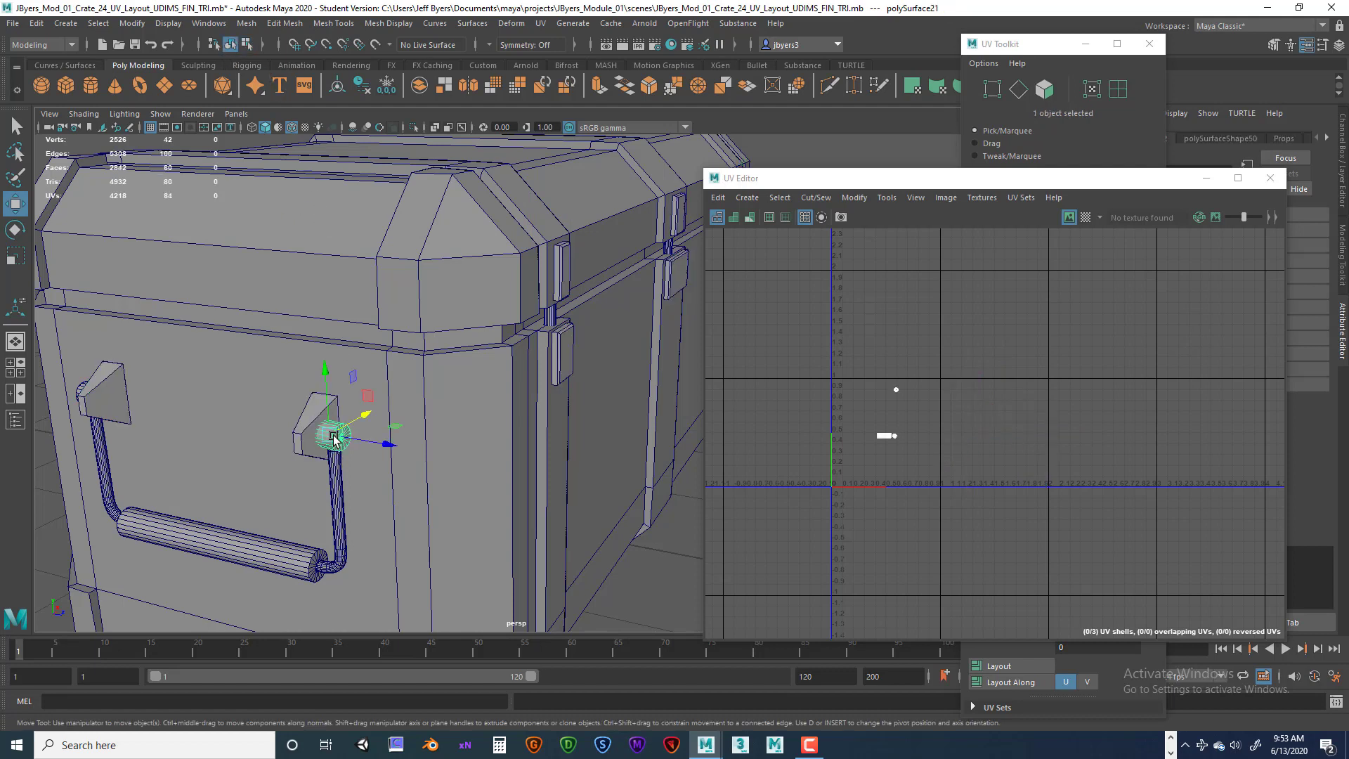
key(q)
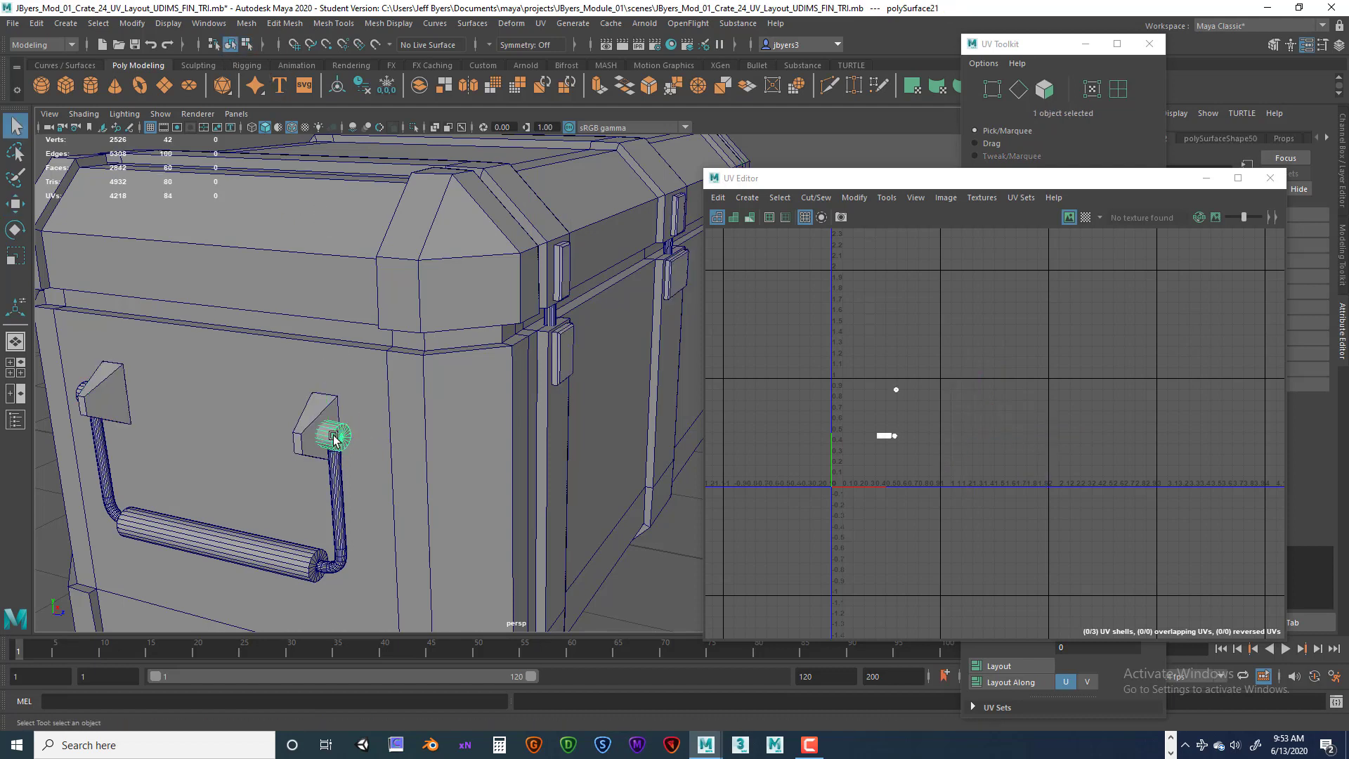
shift+click(81, 389)
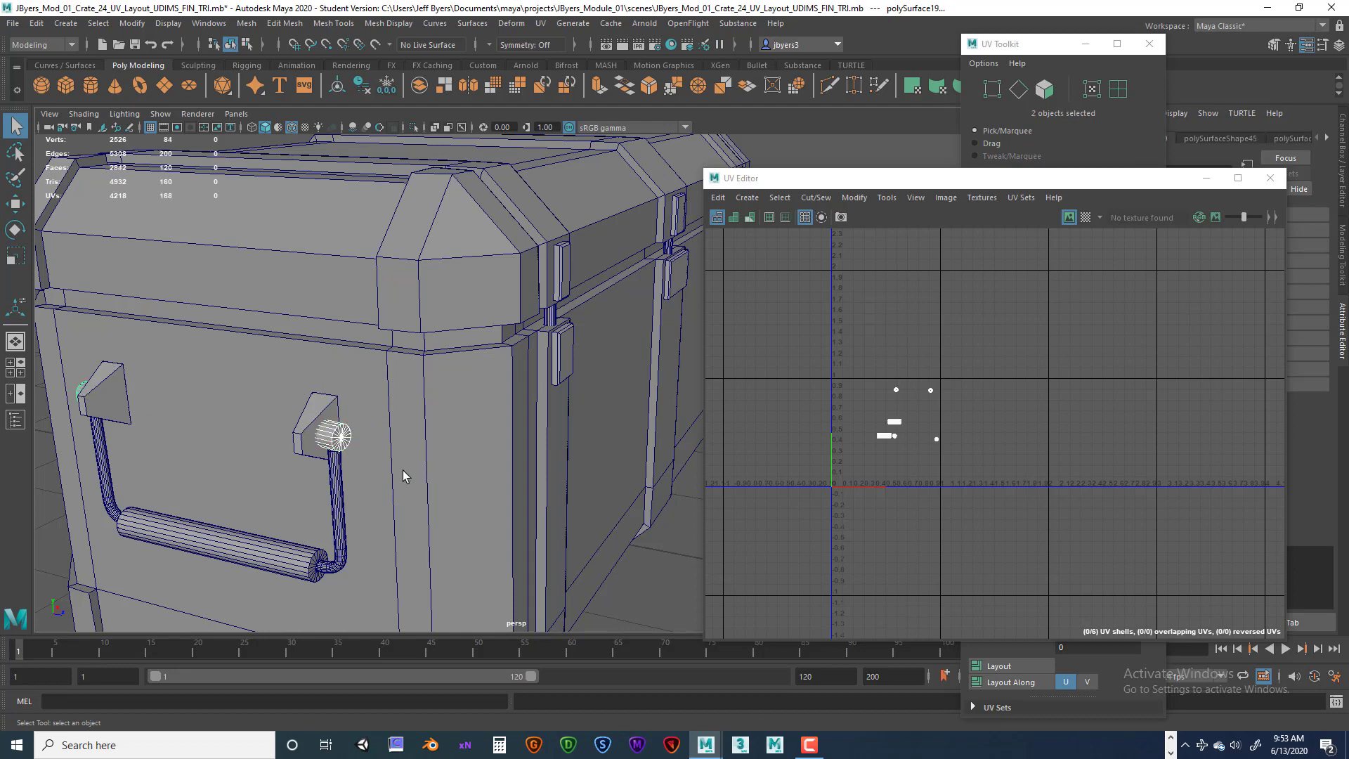
Add the handle bars and the small latch pieces on both sides to the selection.
alt+drag(403, 470, 383, 469)
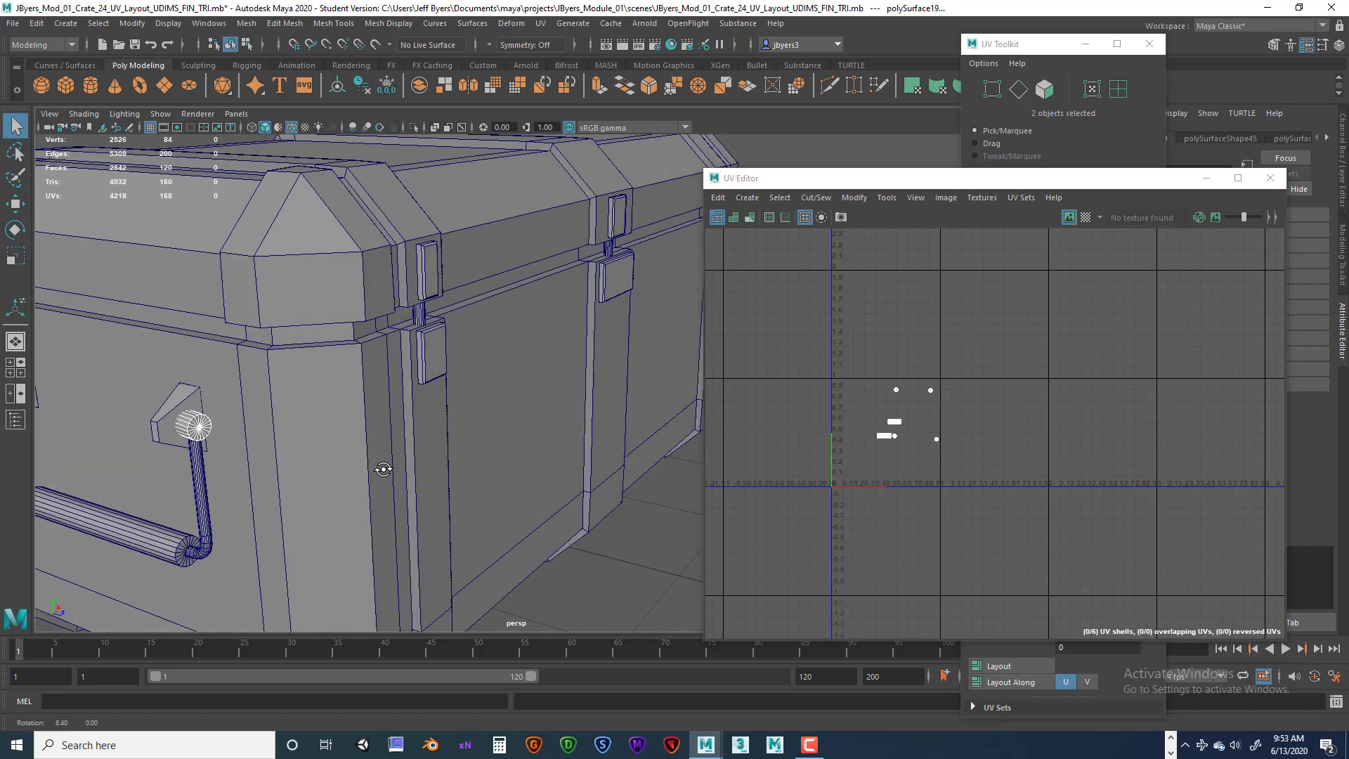
shift+click(201, 492)
shift+click(421, 317)
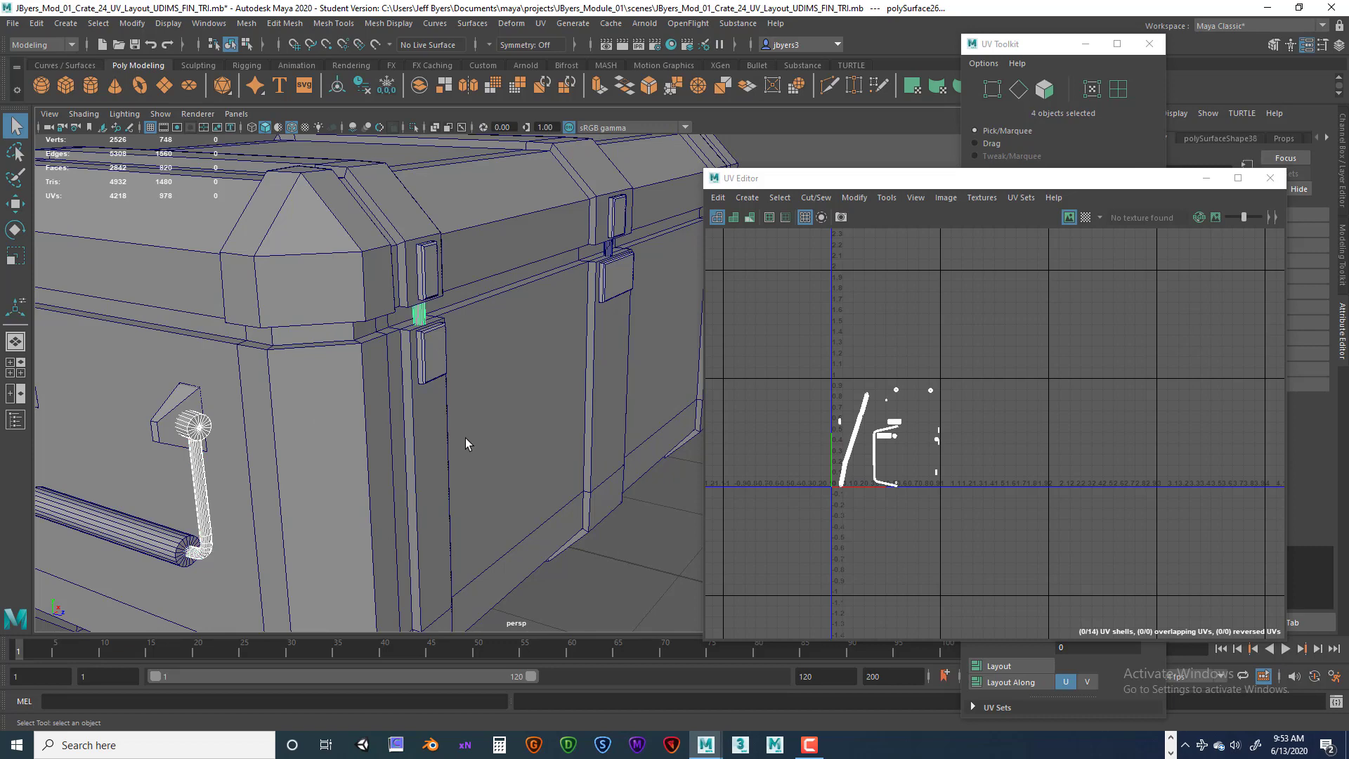
alt+drag(466, 443, 379, 426)
shift+click(373, 284)
shift+click(432, 266)
alt+drag(499, 380, 415, 302)
shift+click(404, 285)
shift+click(408, 344)
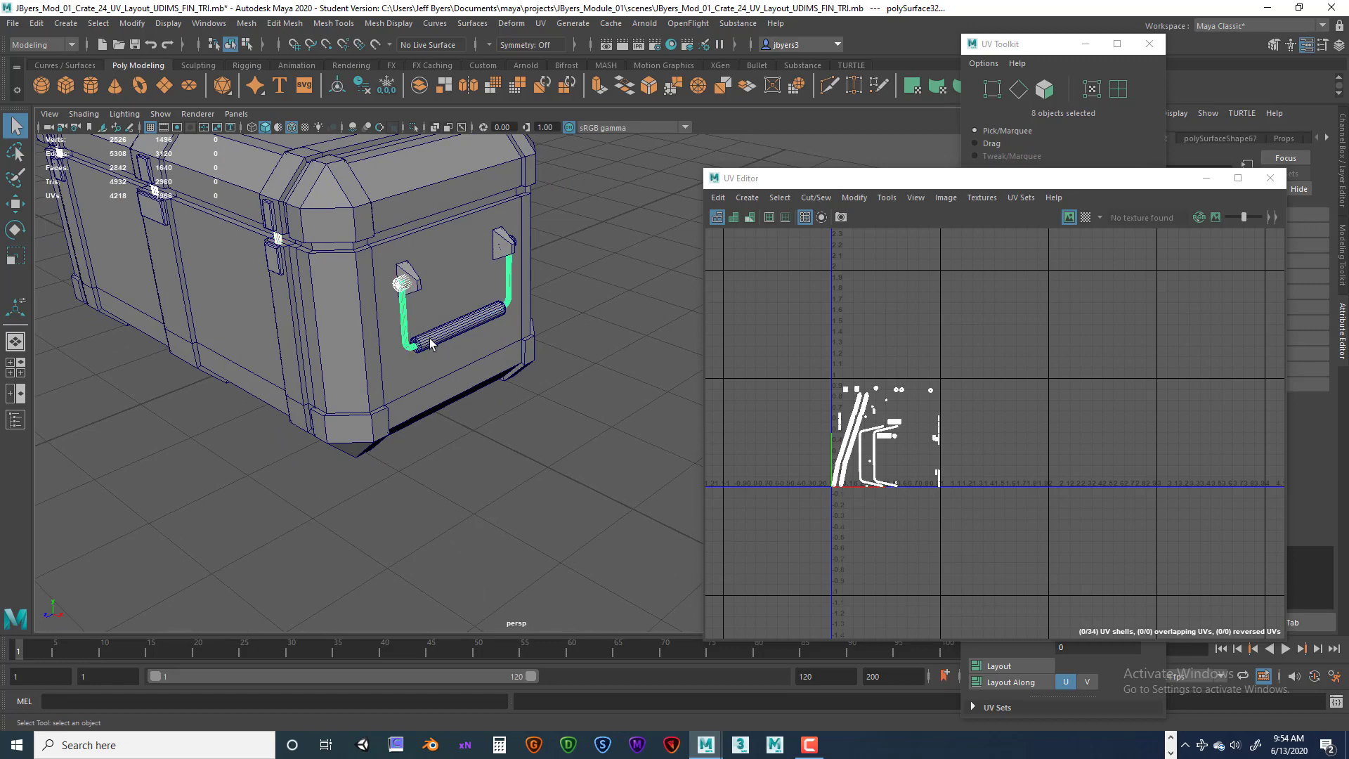
alt+drag(527, 362, 495, 224)
shift+click(512, 234)
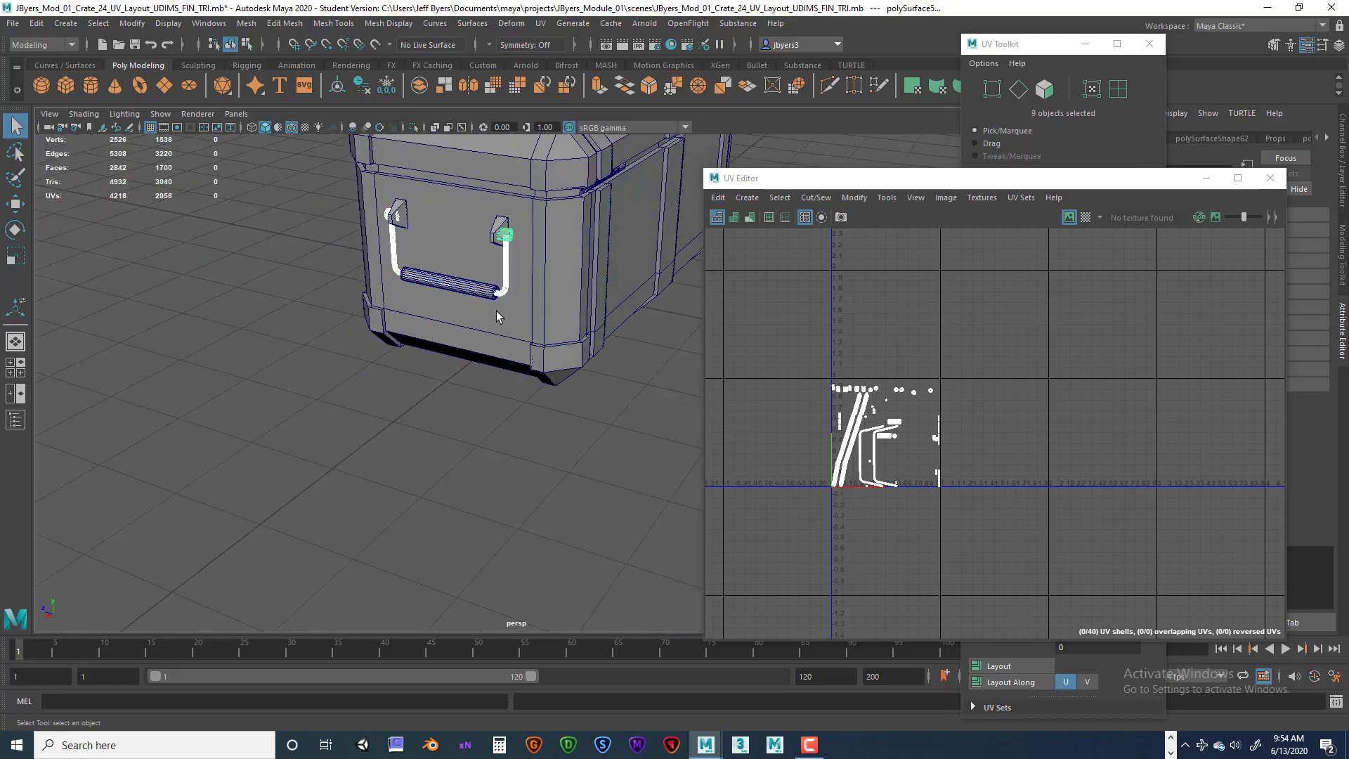
Add the hinge barrel segments along the lid's edge to the selection.
scroll(497, 325, down, 3)
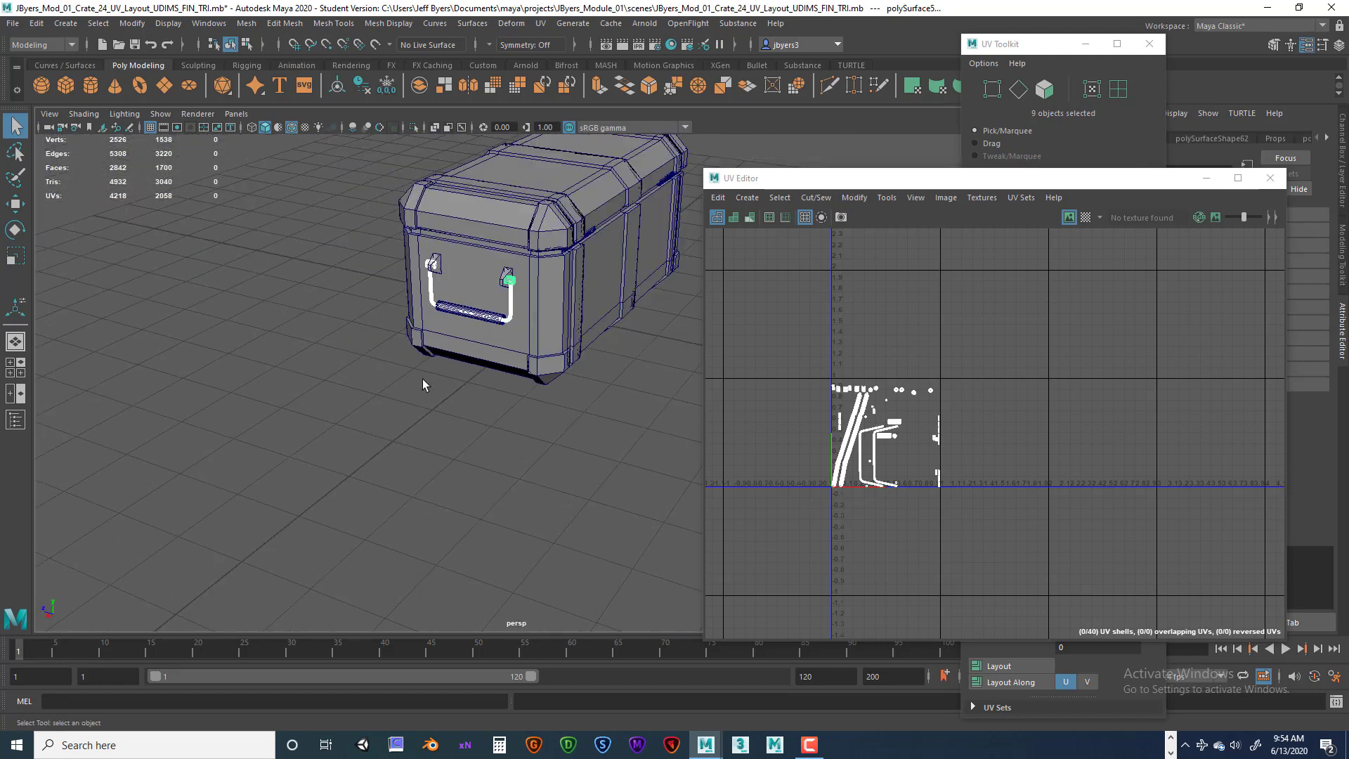
mouse_move(423, 384)
alt+mouse_down()
mouse_move(390, 361)
mouse_move(394, 393)
mouse_move(407, 394)
alt+mouse_up()
alt+drag(640, 422, 544, 433)
alt+right_drag(544, 433, 661, 355)
alt+middle_drag(660, 355, 484, 489)
alt+right_drag(483, 489, 507, 446)
alt+middle_drag(507, 446, 516, 496)
alt+right_drag(430, 465, 462, 407)
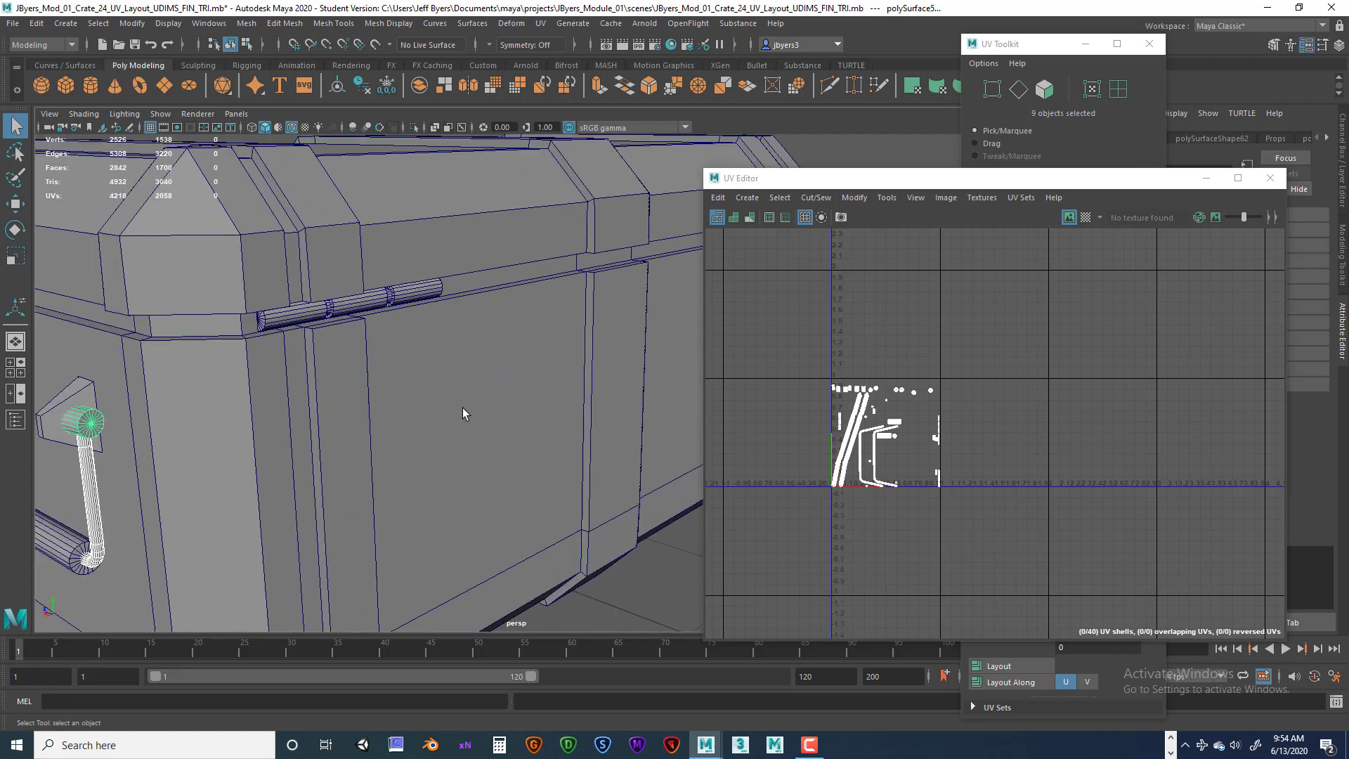
alt+middle_drag(478, 413, 492, 470)
alt+drag(550, 472, 439, 454)
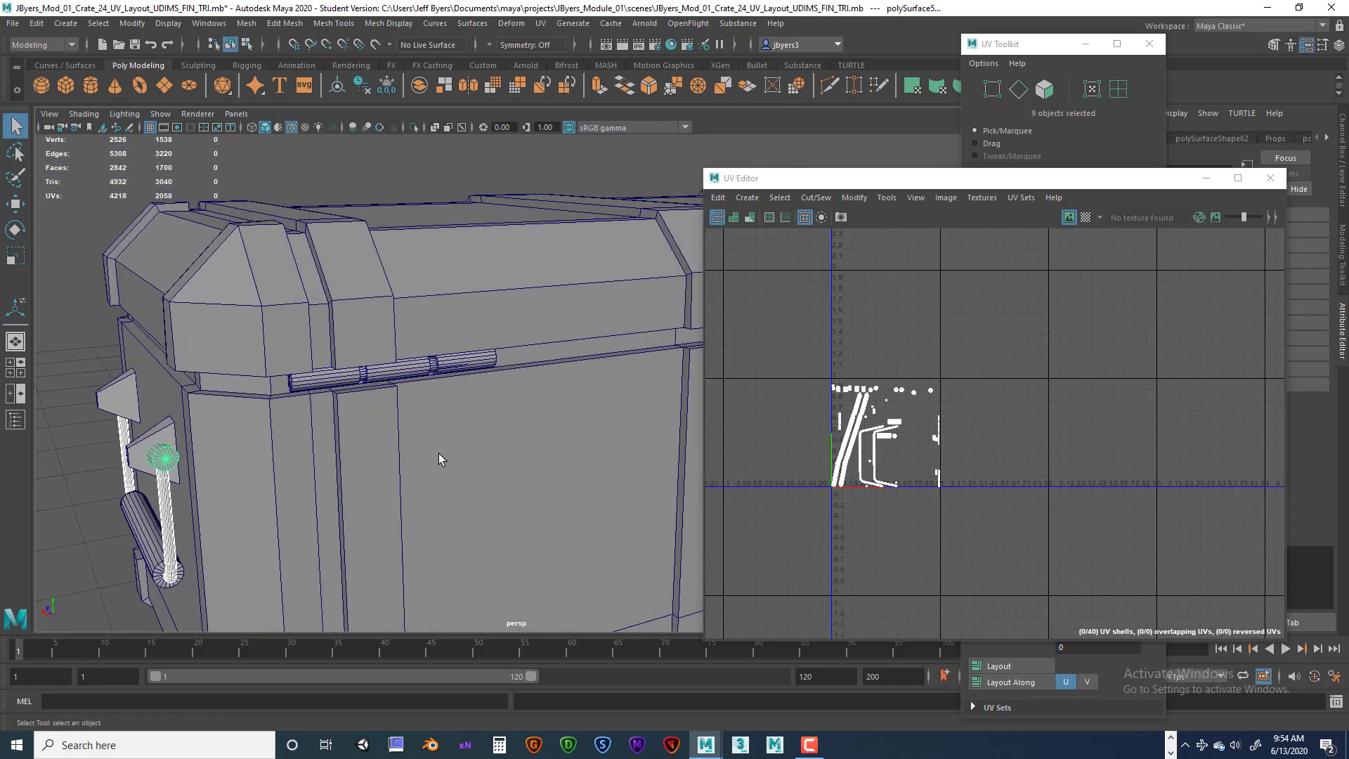
shift+click(337, 380)
shift+click(376, 376)
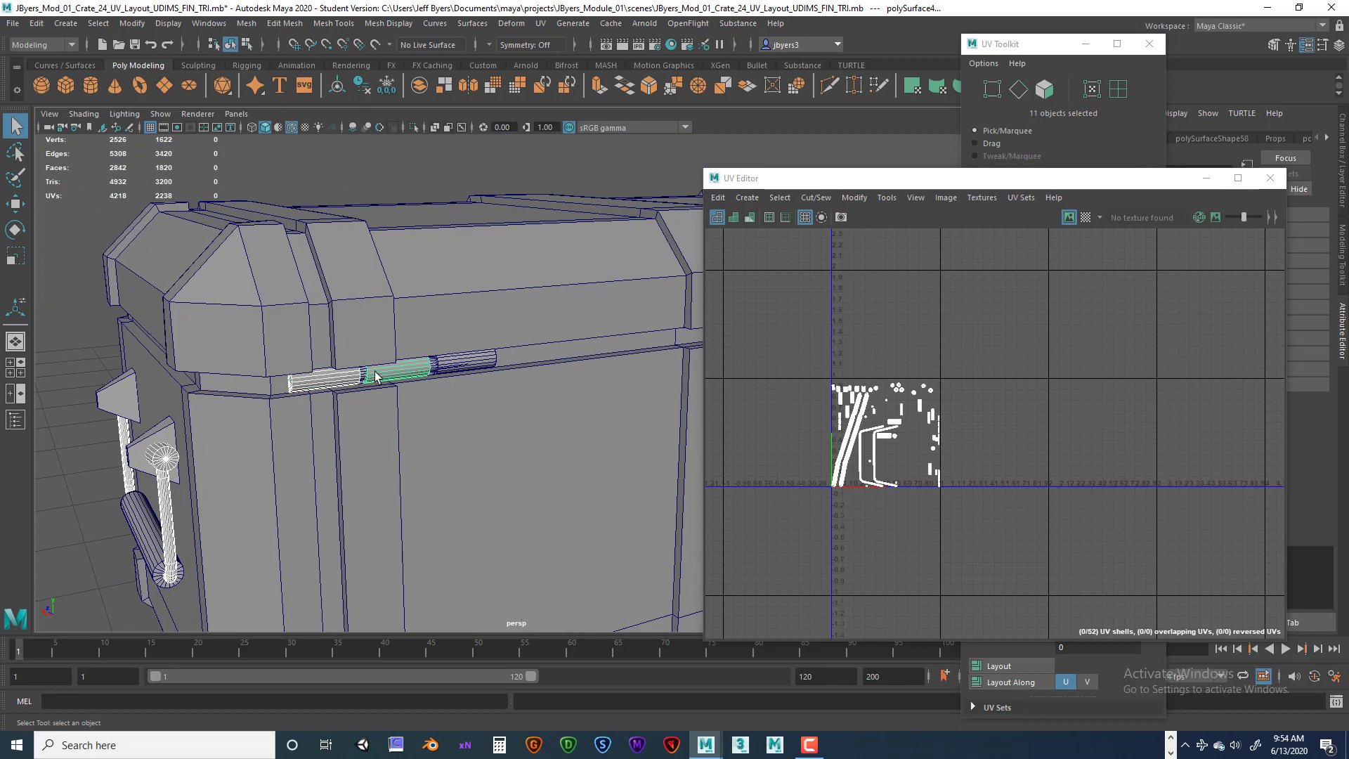
shift+click(361, 374)
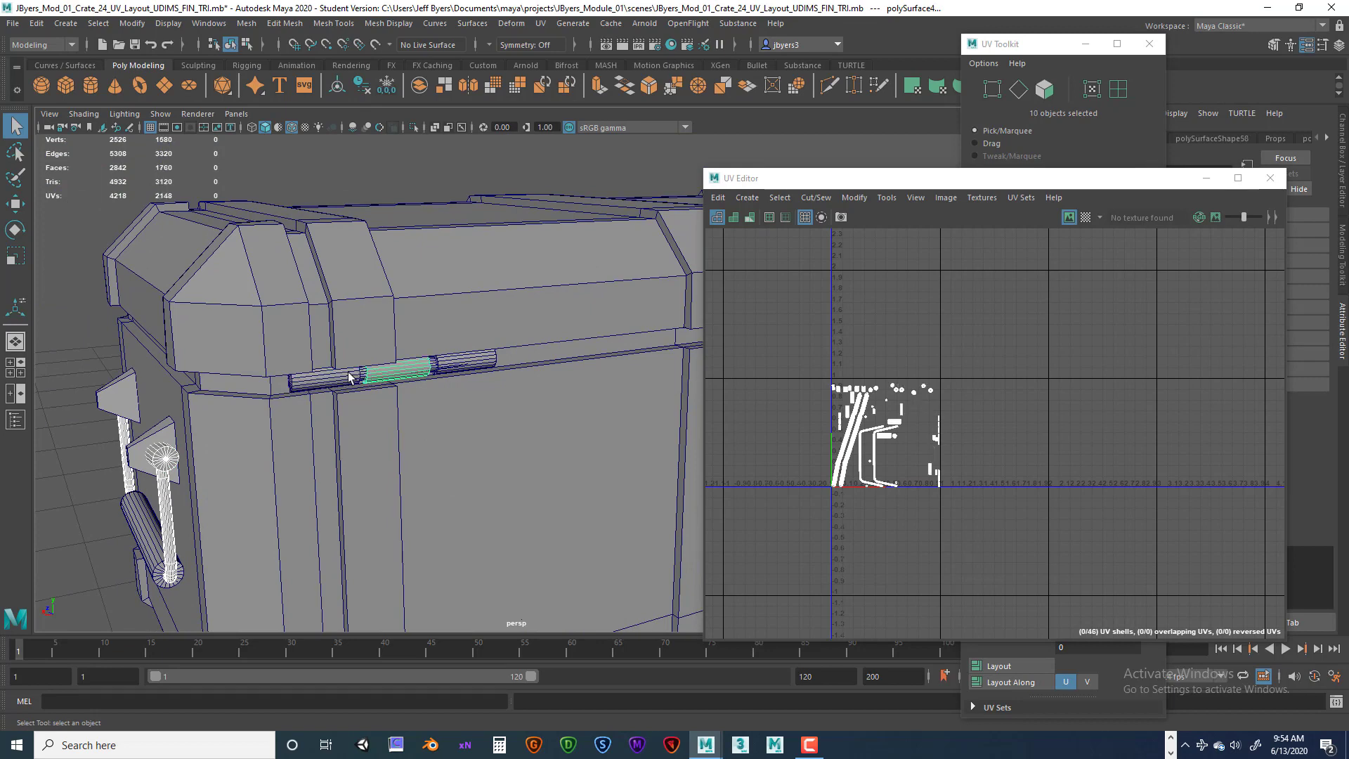
shift+click(349, 377)
alt+drag(407, 406, 396, 410)
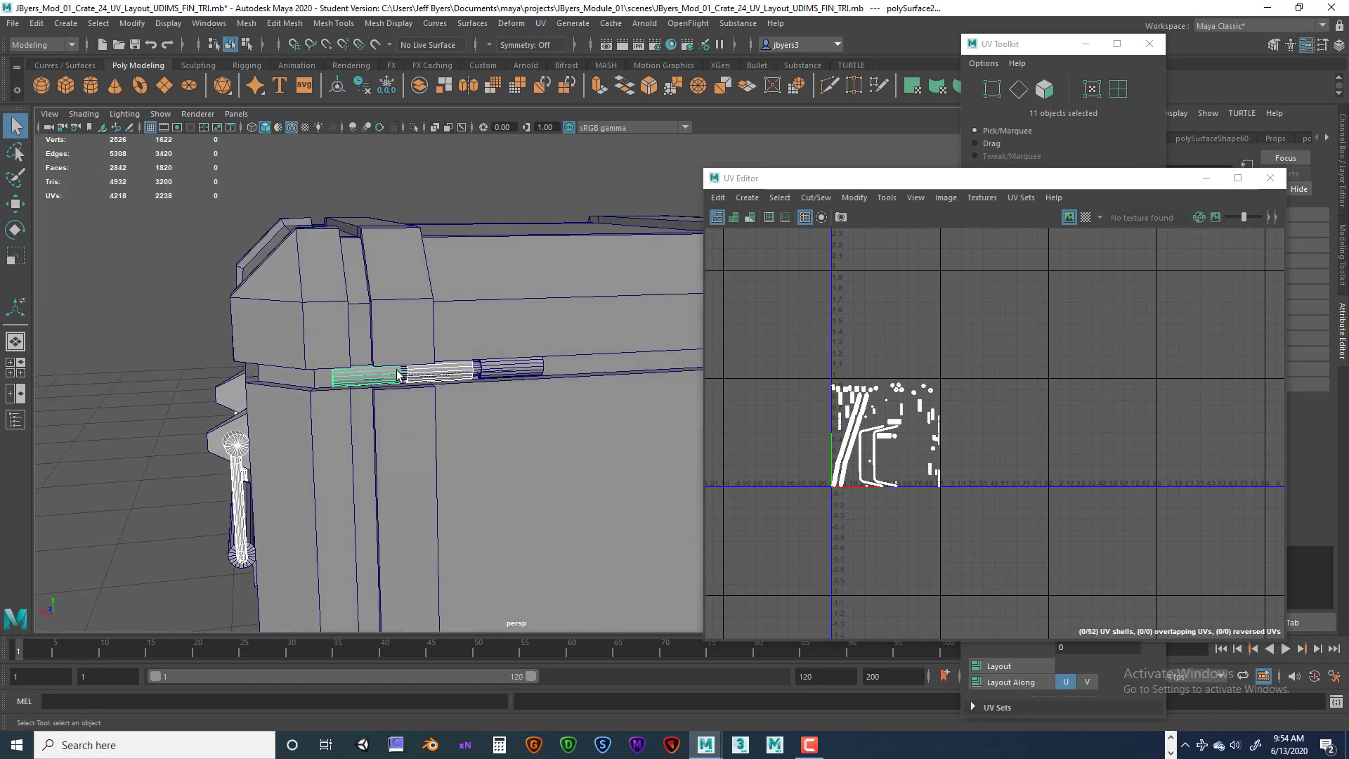
shift+click(401, 374)
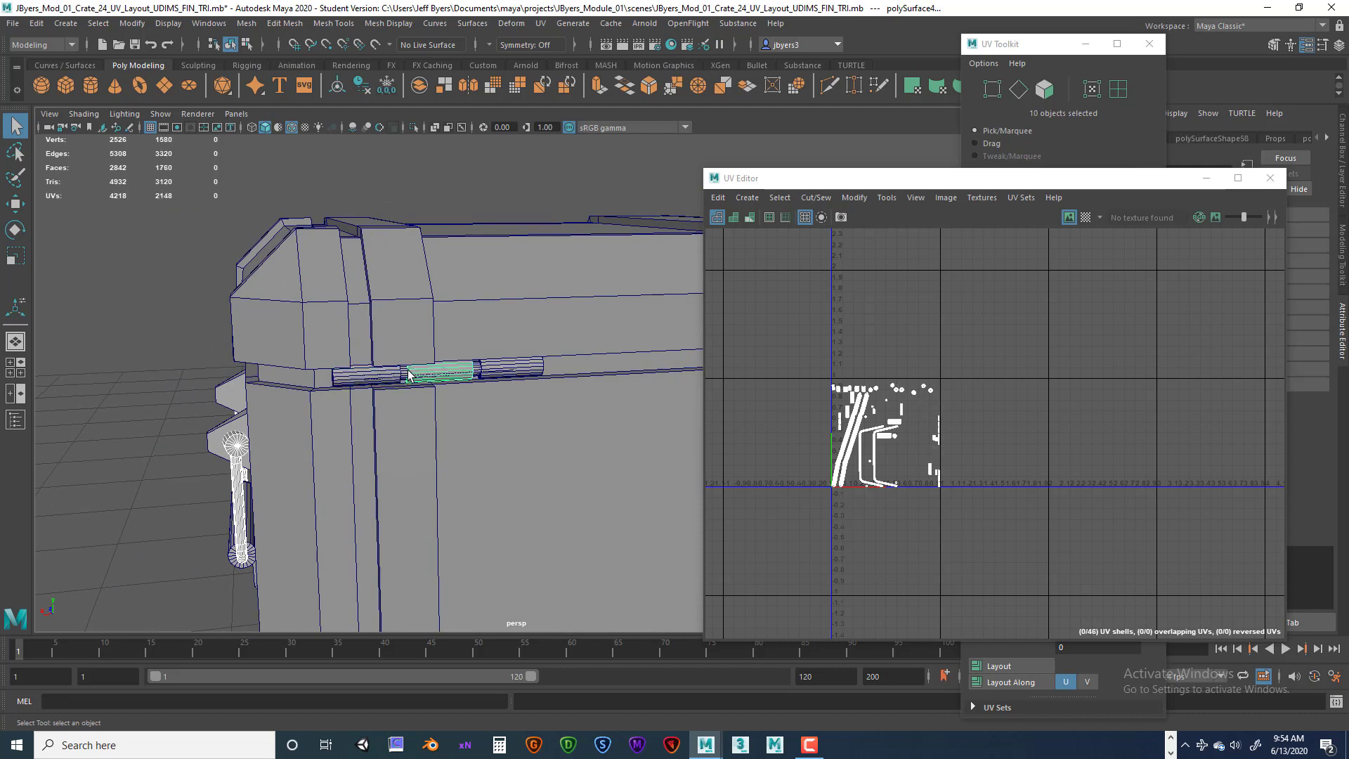
shift+click(401, 376)
shift+click(402, 375)
shift+click(401, 376)
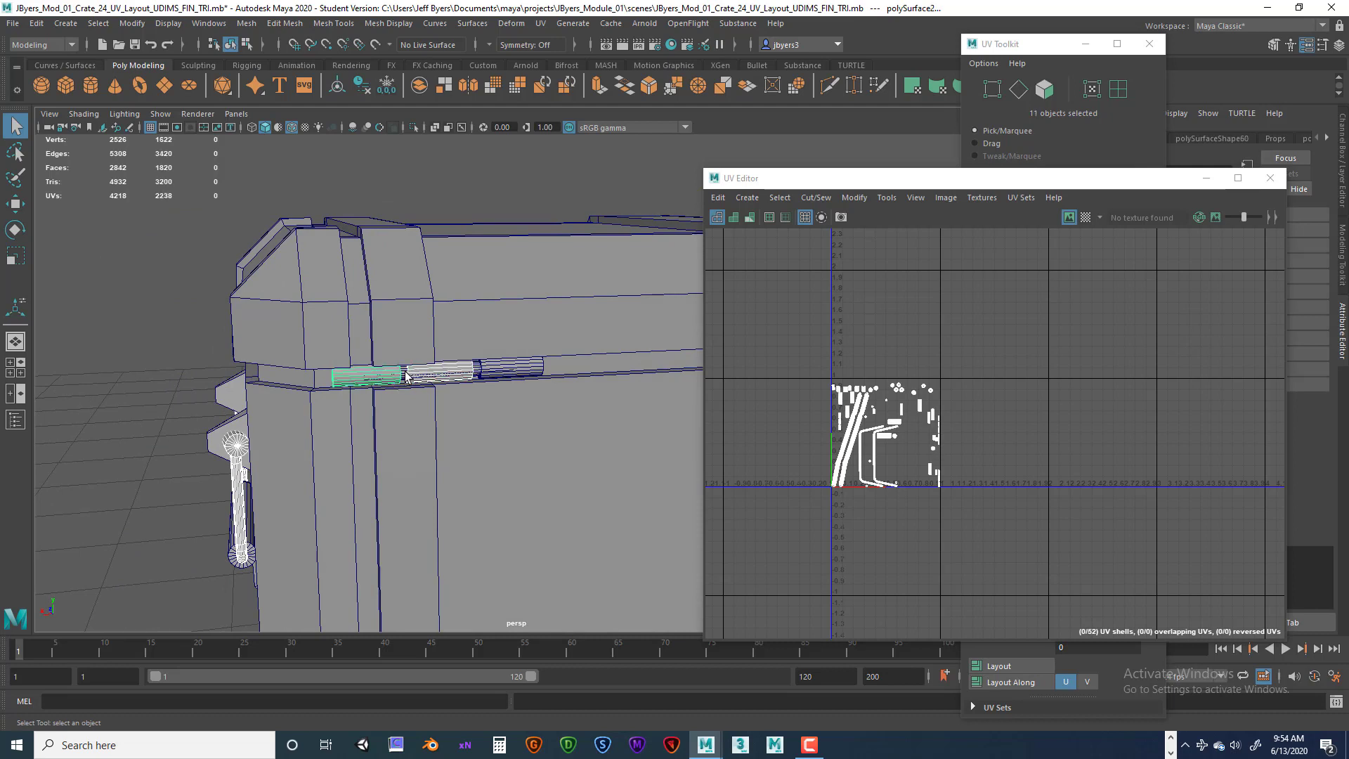
shift+click(407, 377)
shift+click(464, 373)
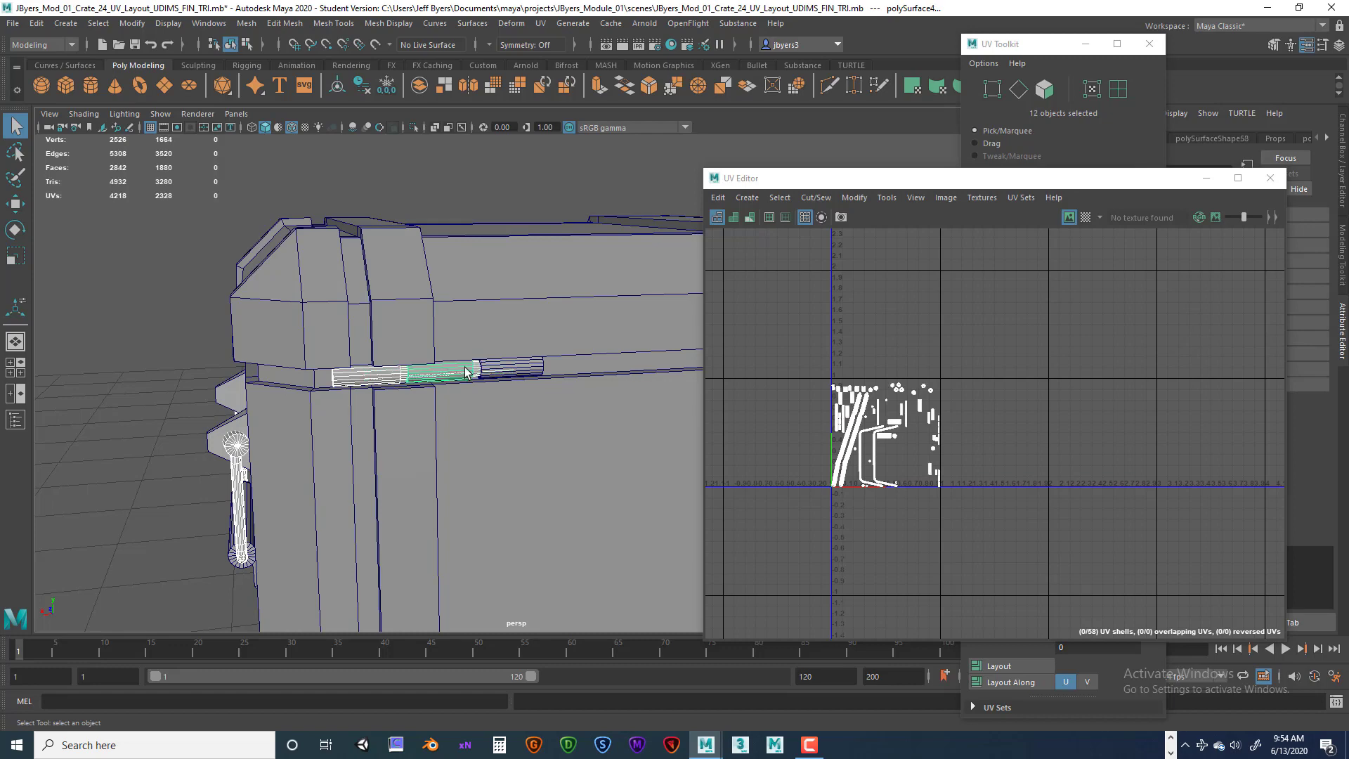
shift+click(518, 368)
alt+drag(596, 448, 427, 479)
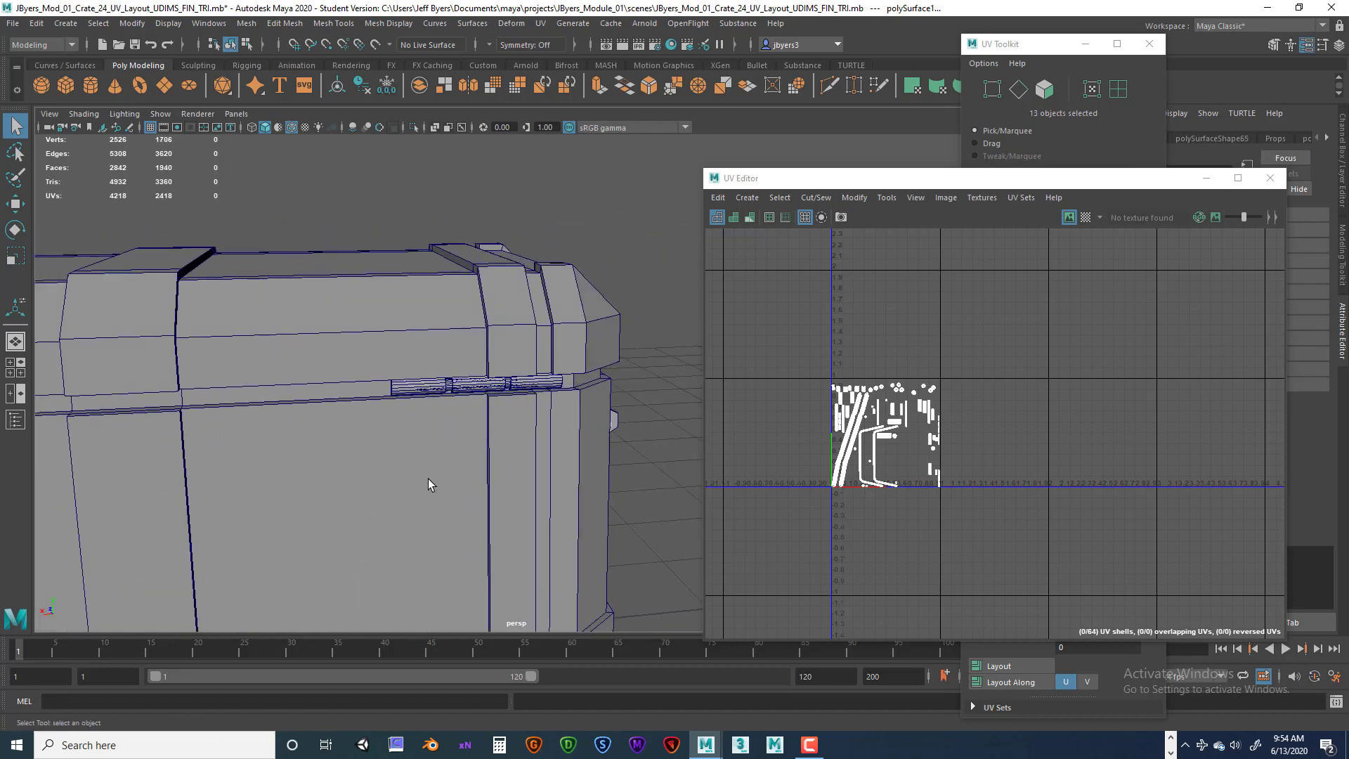
Add the remaining hinge barrel pieces along the lid's back edge to the selection.
shift+click(414, 387)
shift+click(451, 387)
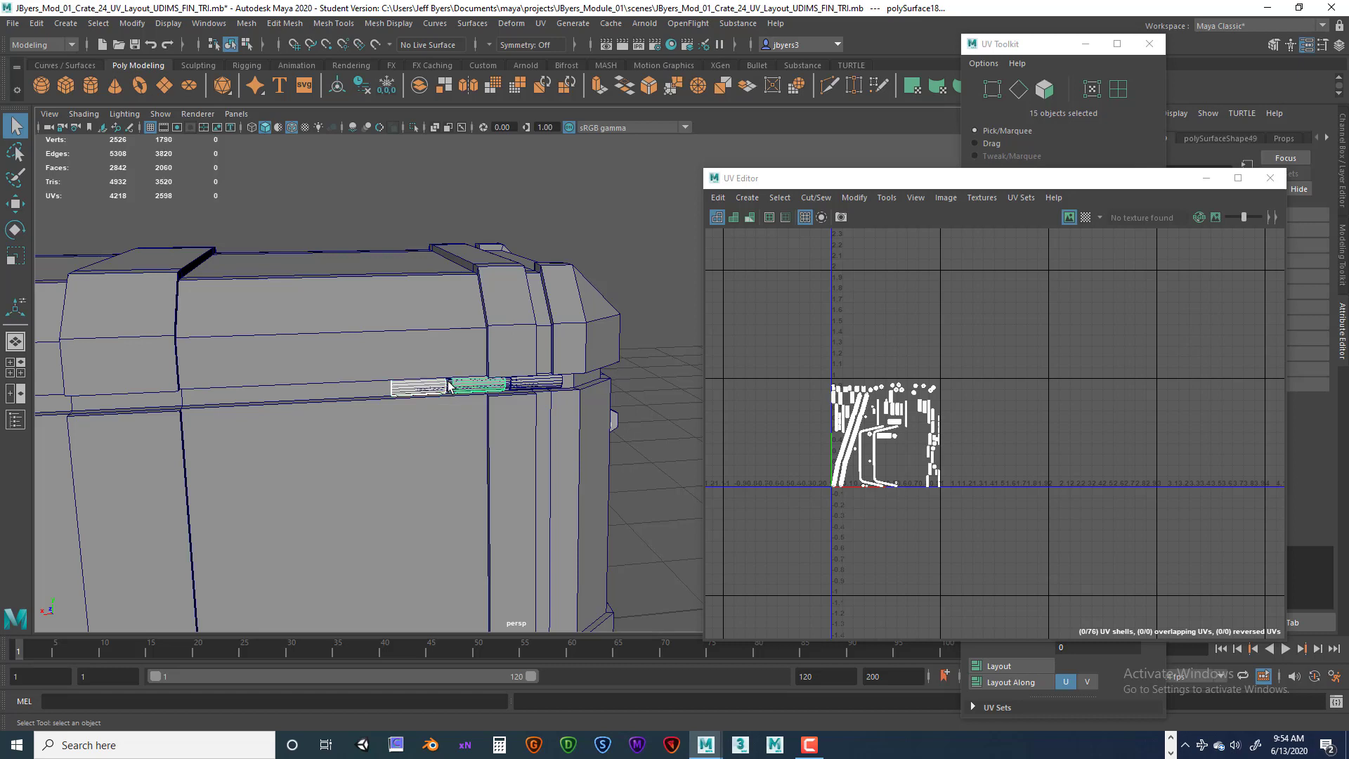
shift+click(449, 386)
shift+click(451, 383)
shift+click(442, 385)
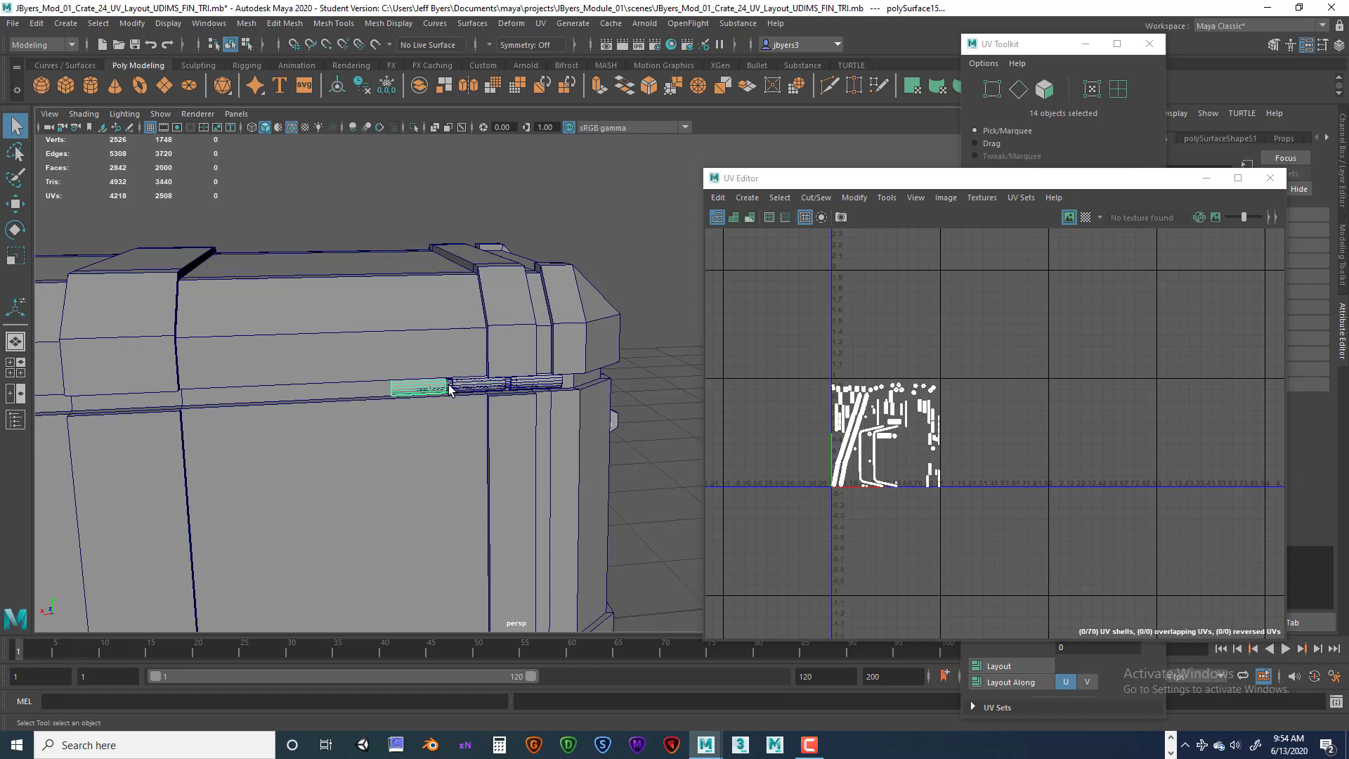
shift+click(449, 384)
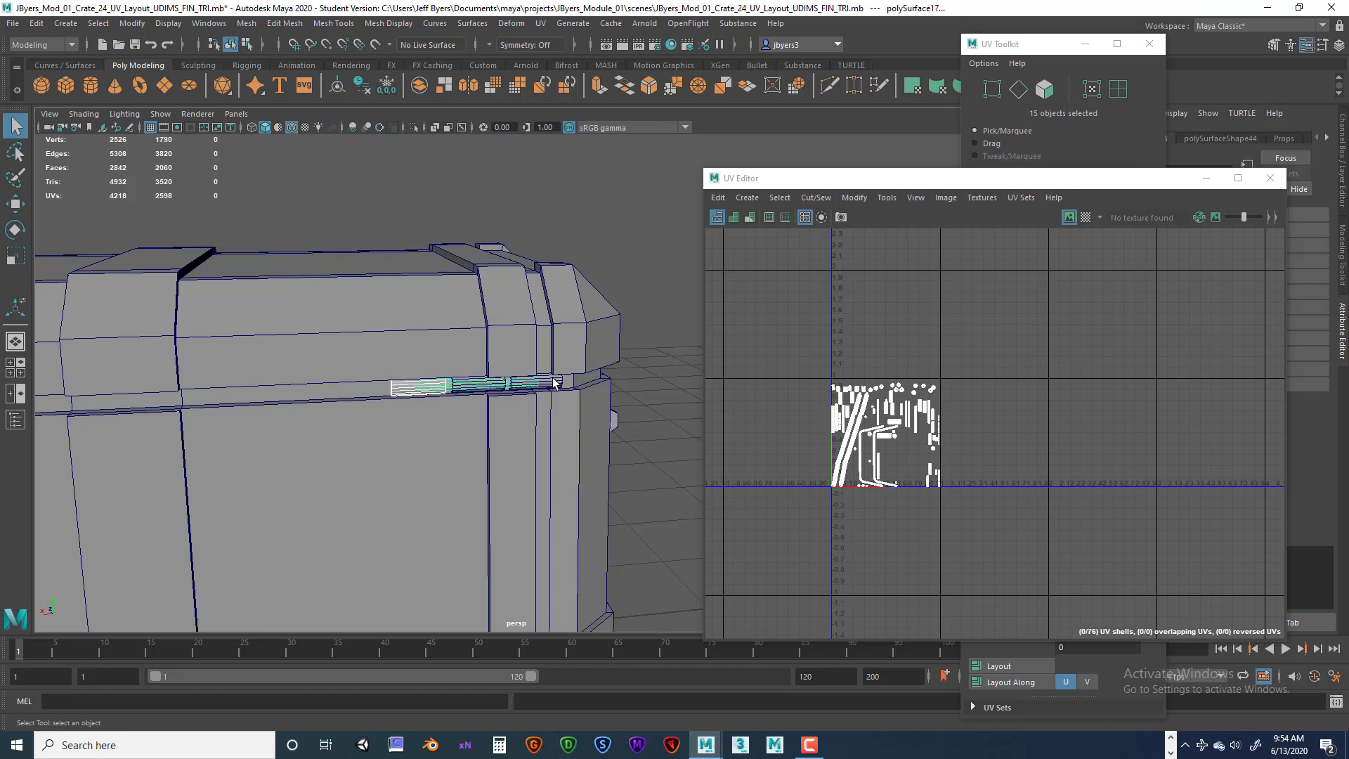
shift+click(521, 385)
shift+click(470, 383)
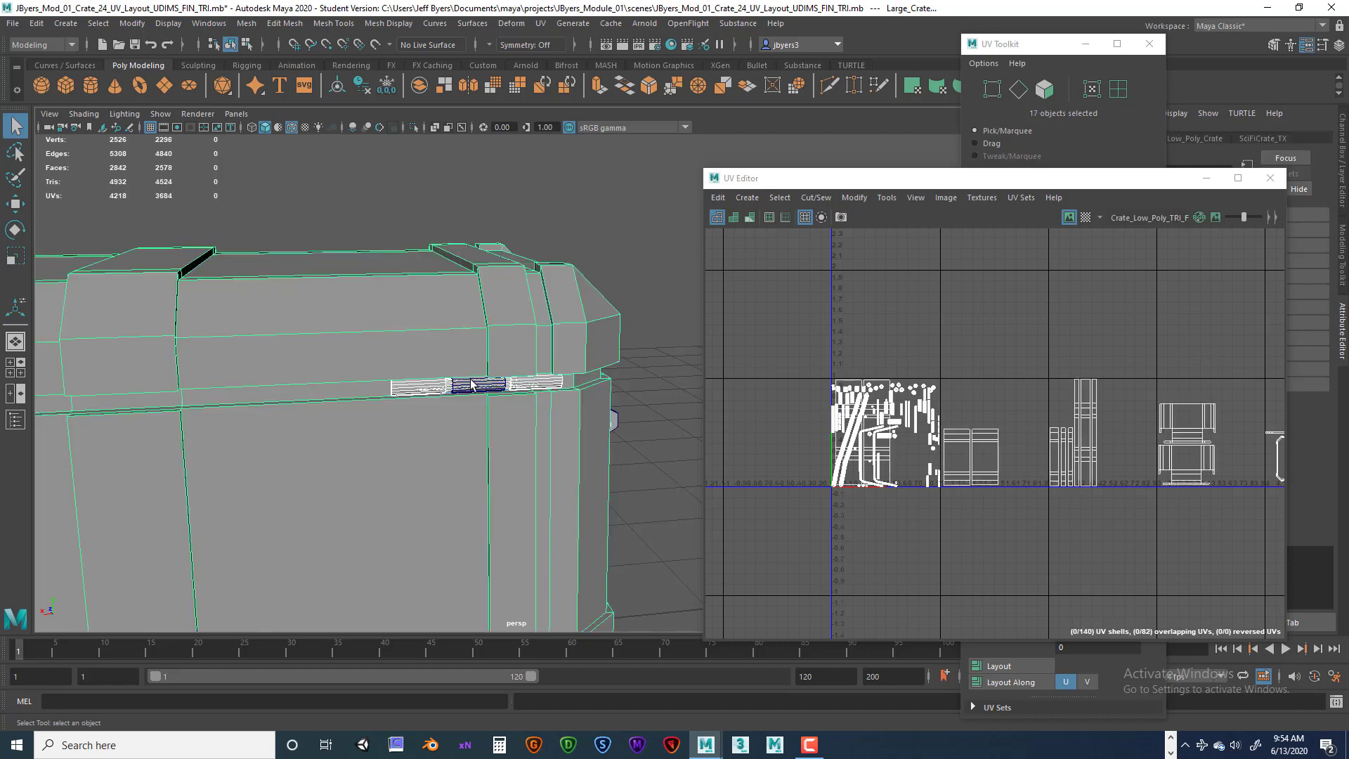
shift+click(471, 383)
shift+click(464, 361)
Select all UV shells of the selected hardware and move them two tiles to the right of the 0–1 space.
scroll(382, 457, down, 6)
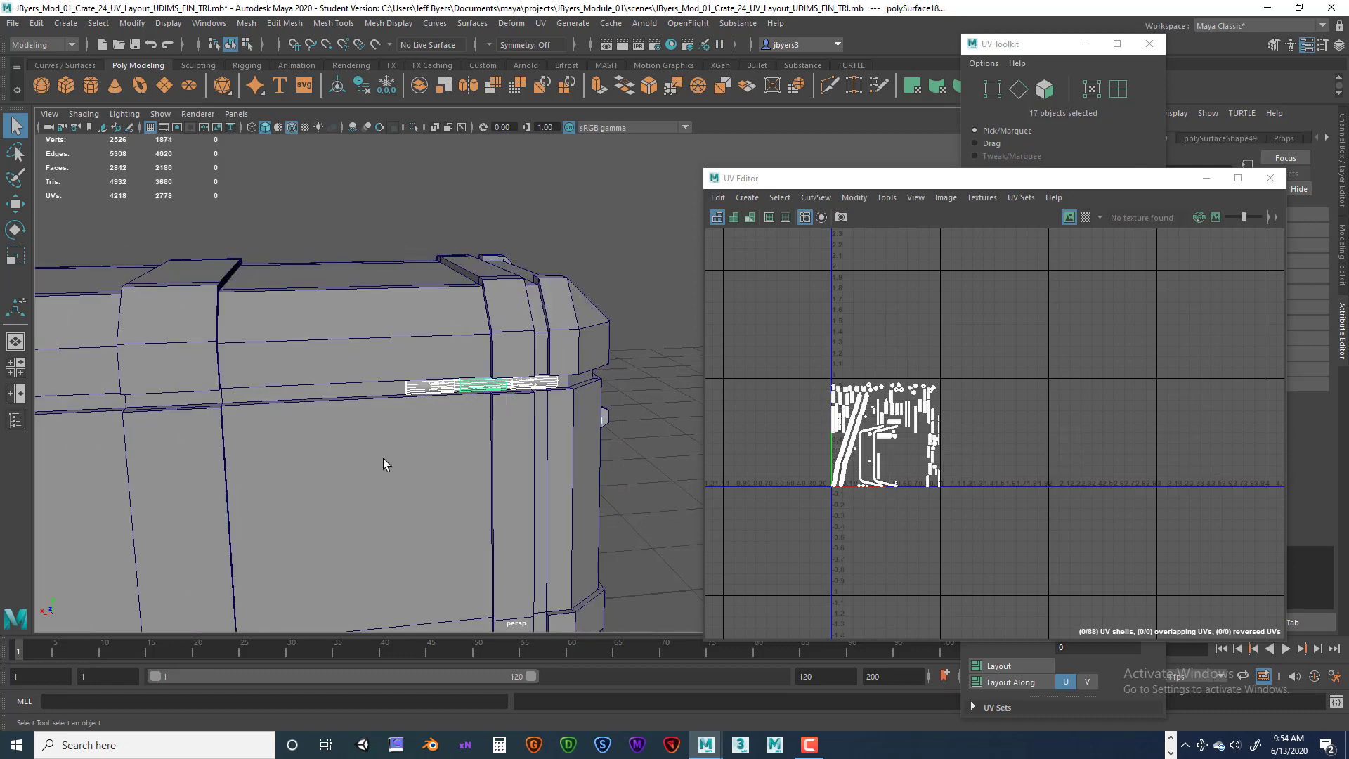
scroll(382, 460, down, 2)
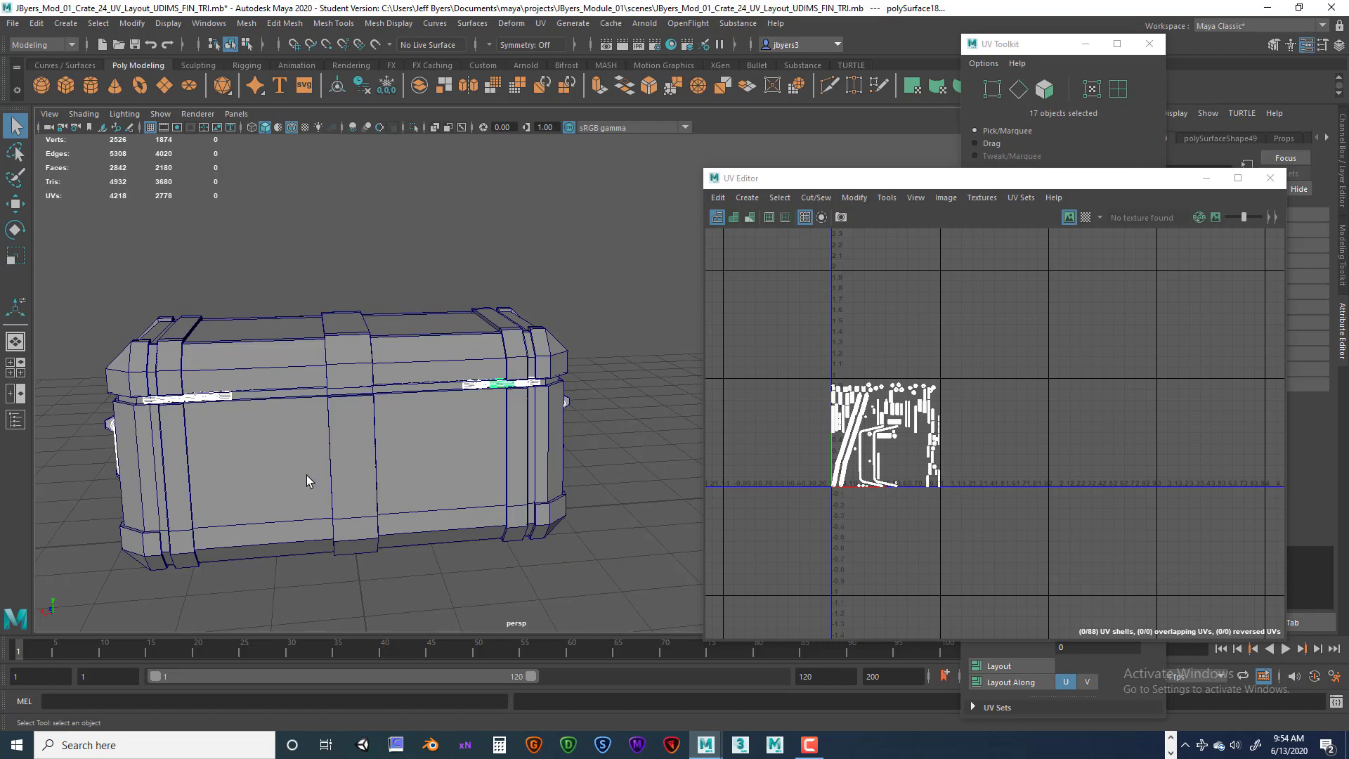
alt+drag(306, 475, 424, 444)
alt+middle_drag(399, 428, 374, 395)
alt+drag(373, 395, 464, 449)
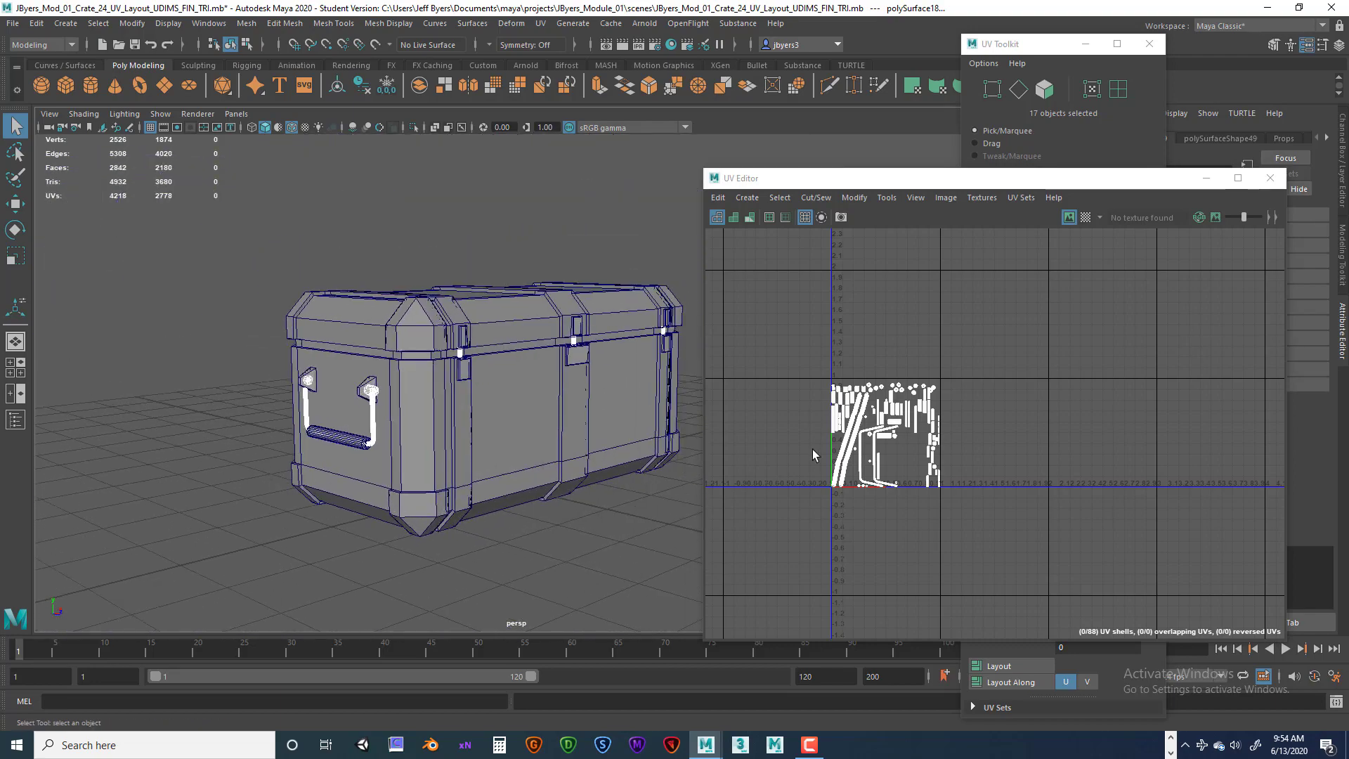
right_drag(845, 418, 800, 395)
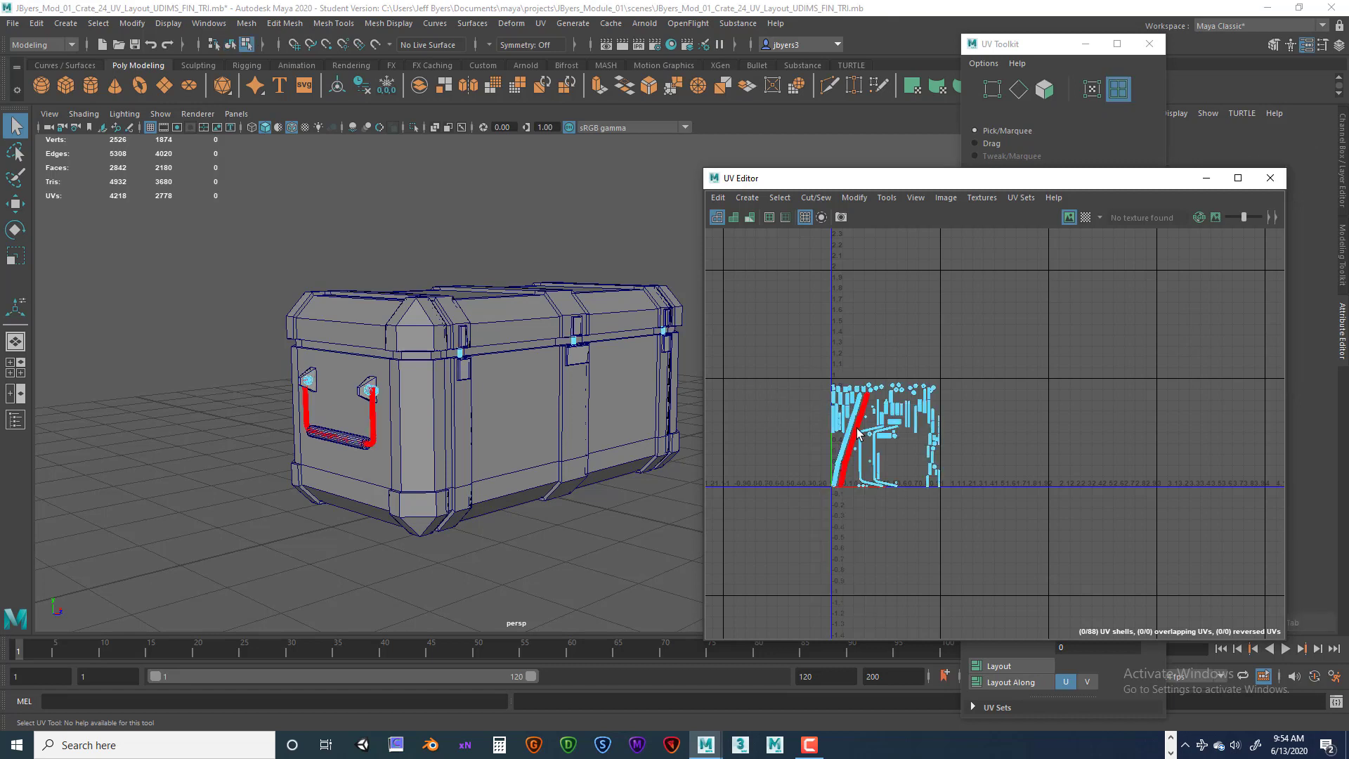
drag(801, 374, 983, 526)
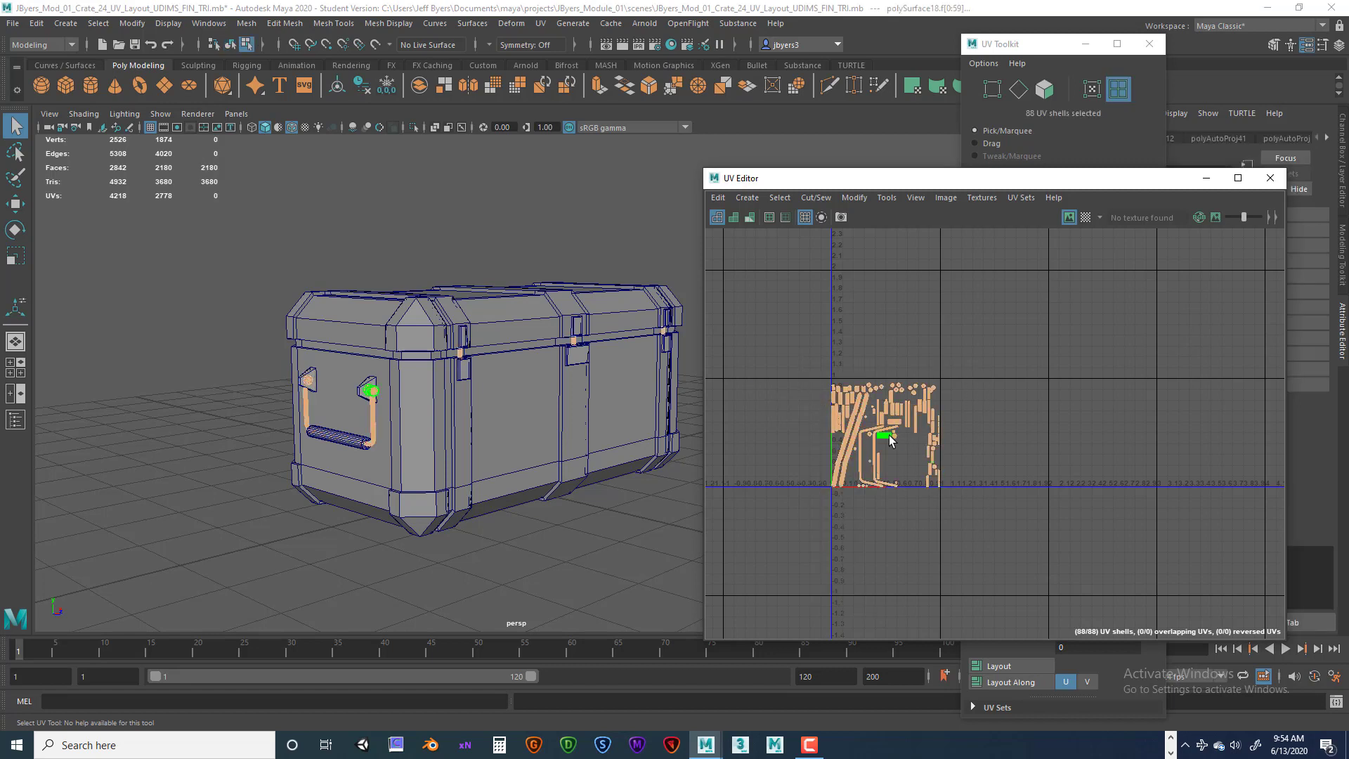
key(w)
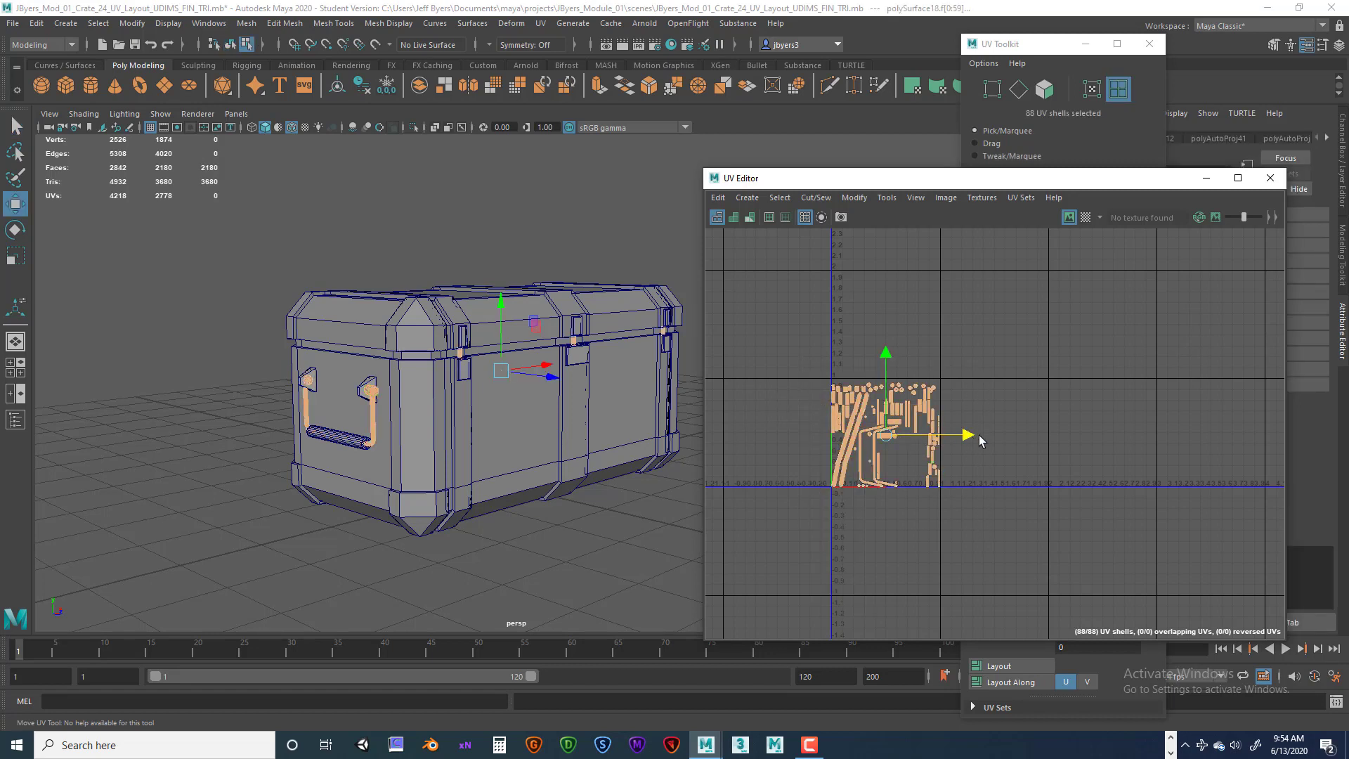
drag(982, 440, 1187, 426)
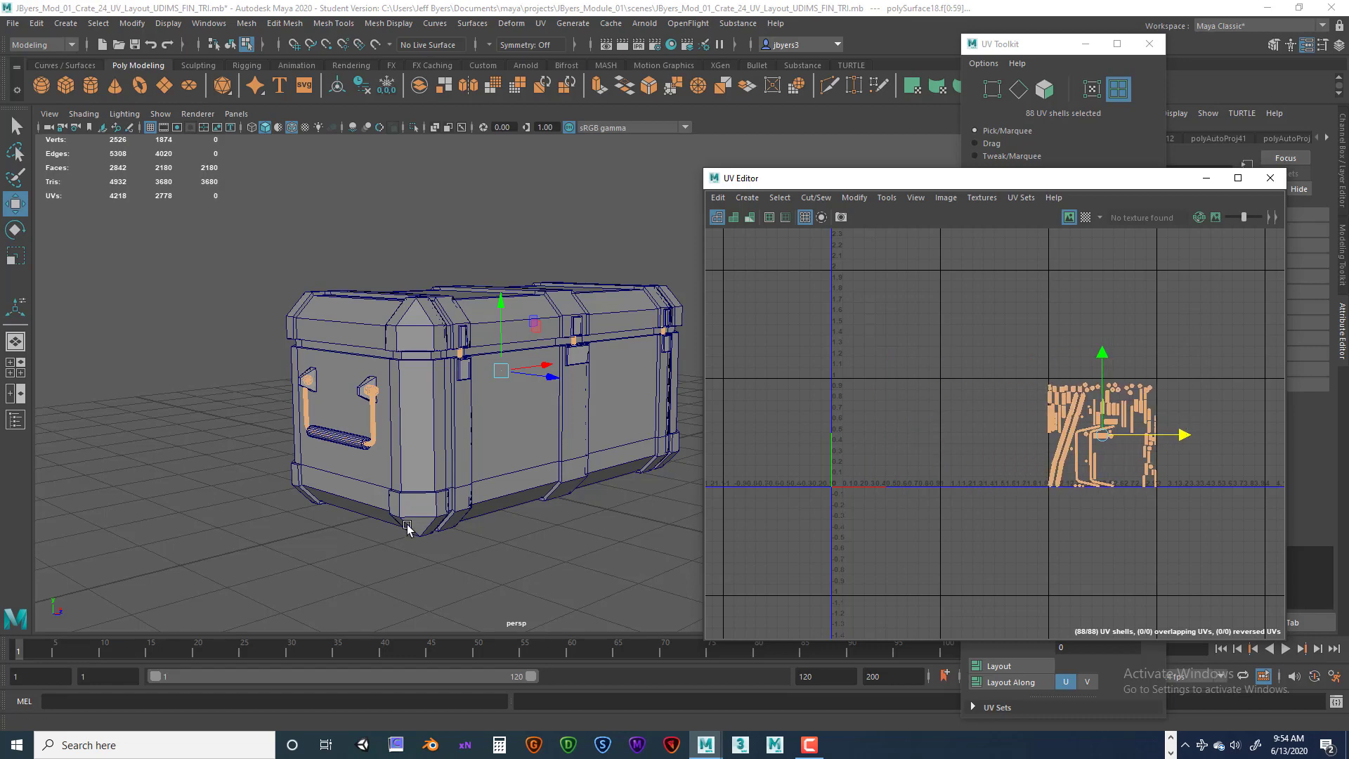
Zoom in and examine the moved hardware UV shells in the UV Editor.
scroll(469, 499, down, 3)
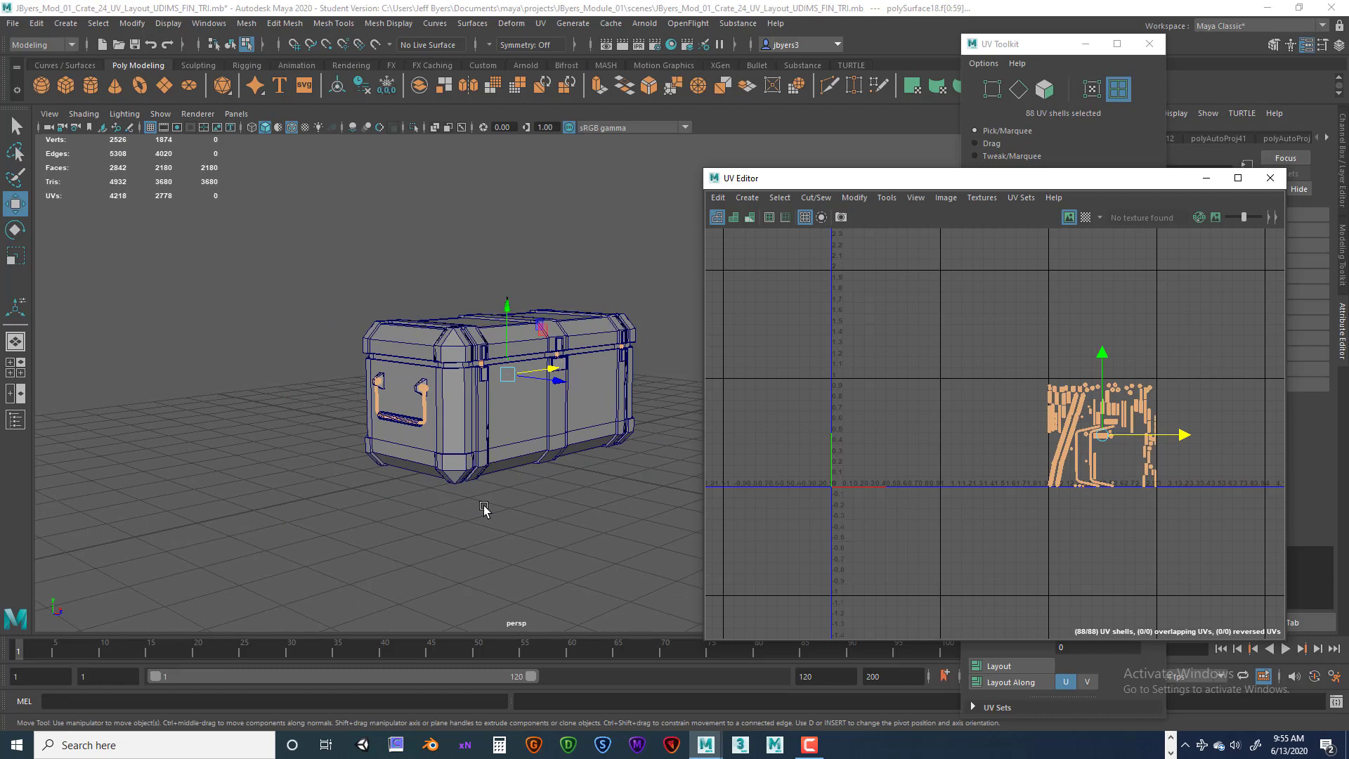
alt+drag(484, 507, 472, 508)
alt+middle_drag(443, 423, 397, 442)
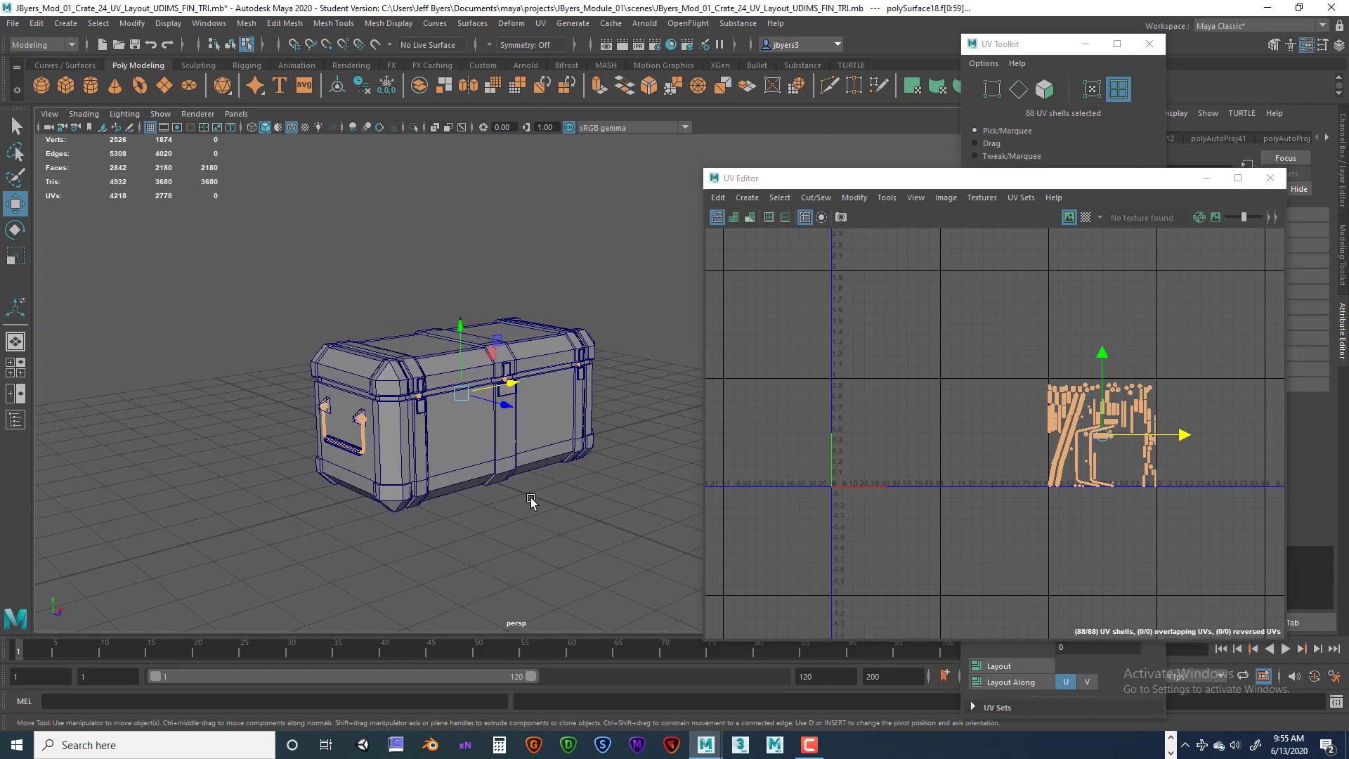
scroll(1089, 547, up, 5)
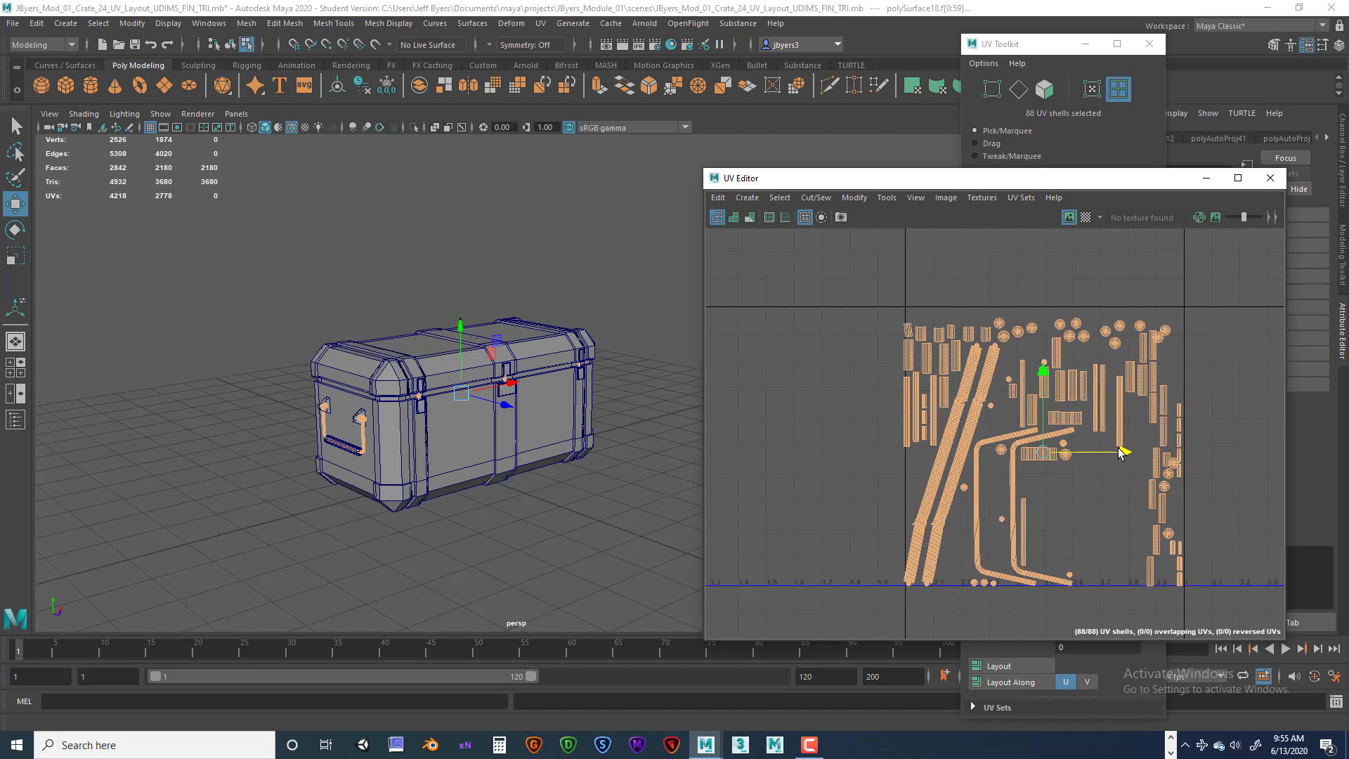
drag(1042, 383, 1051, 369)
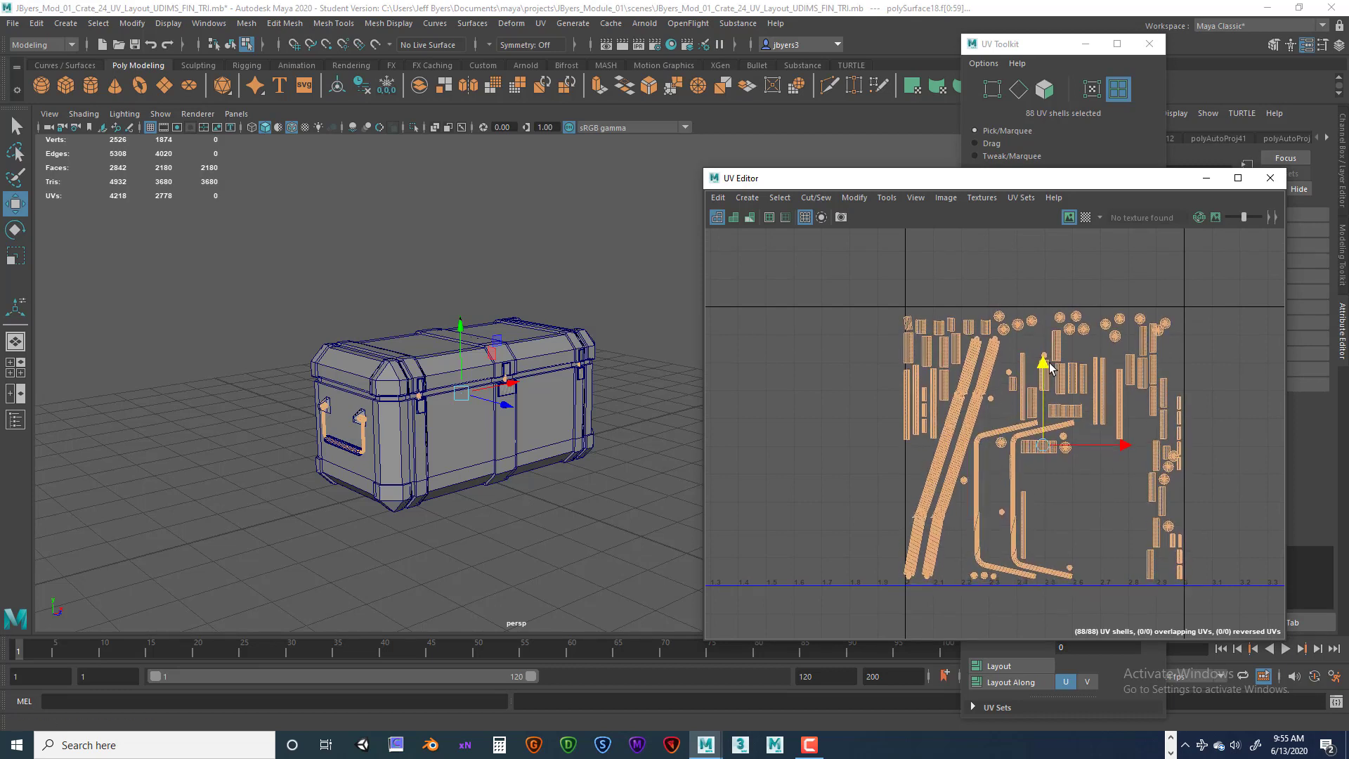
drag(1126, 448, 1128, 448)
scroll(1039, 483, up, 5)
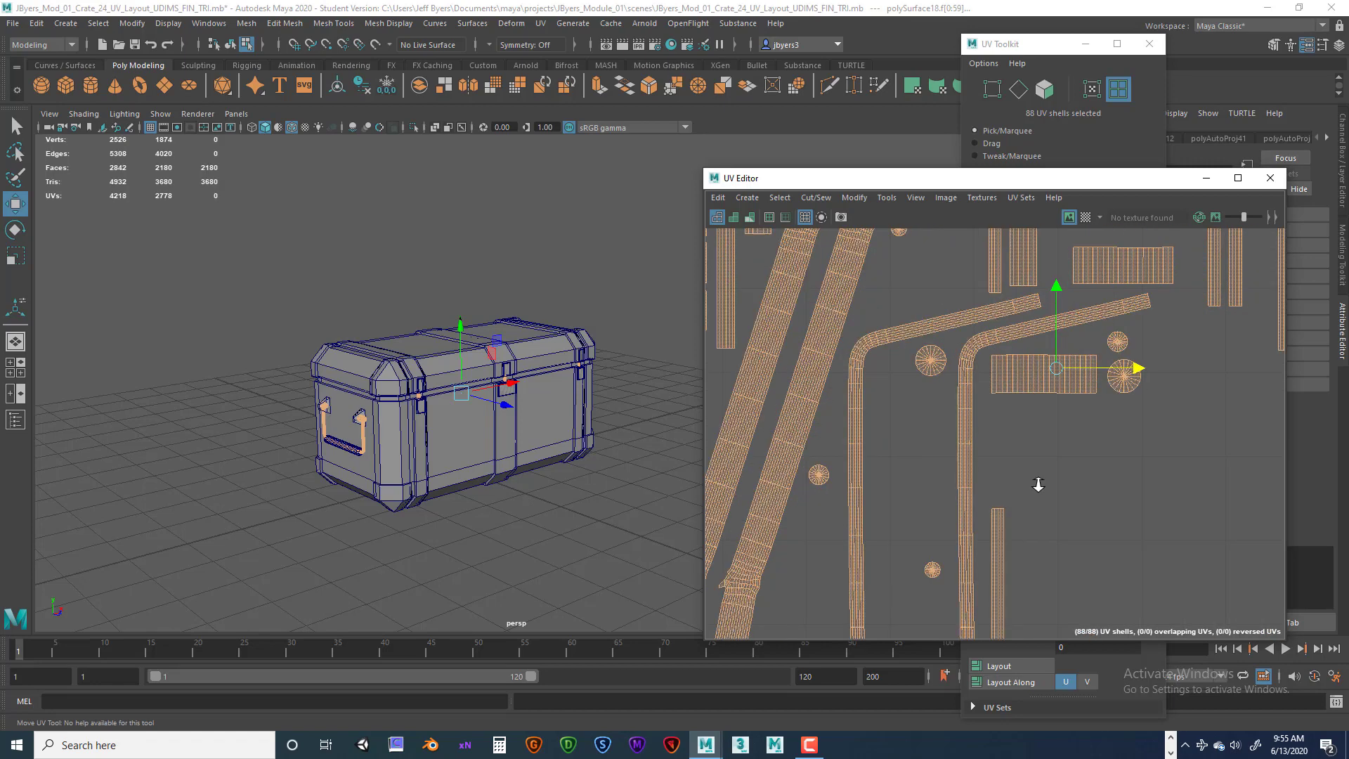
alt+middle_drag(984, 512, 1188, 578)
alt+middle_drag(1082, 445, 1051, 568)
alt+middle_drag(1030, 446, 1017, 521)
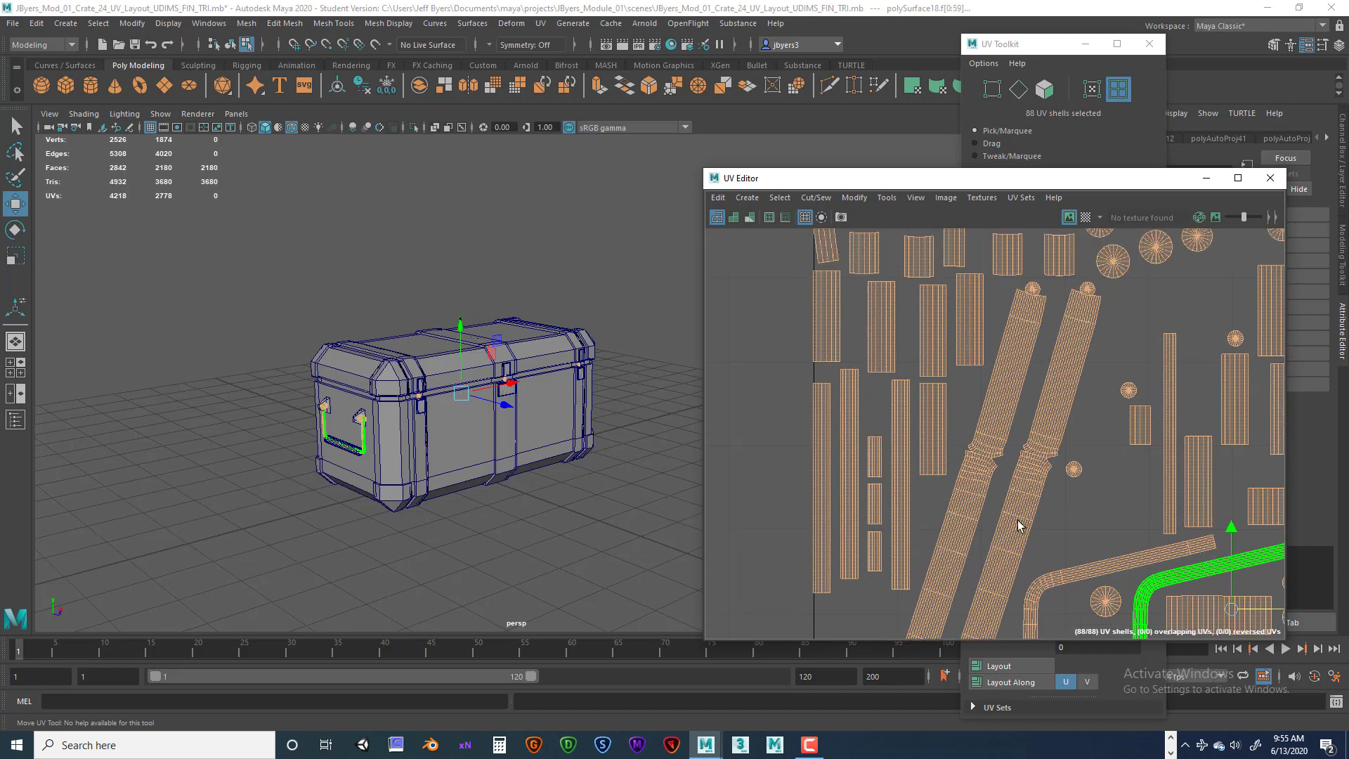
alt+middle_drag(1213, 529, 1162, 512)
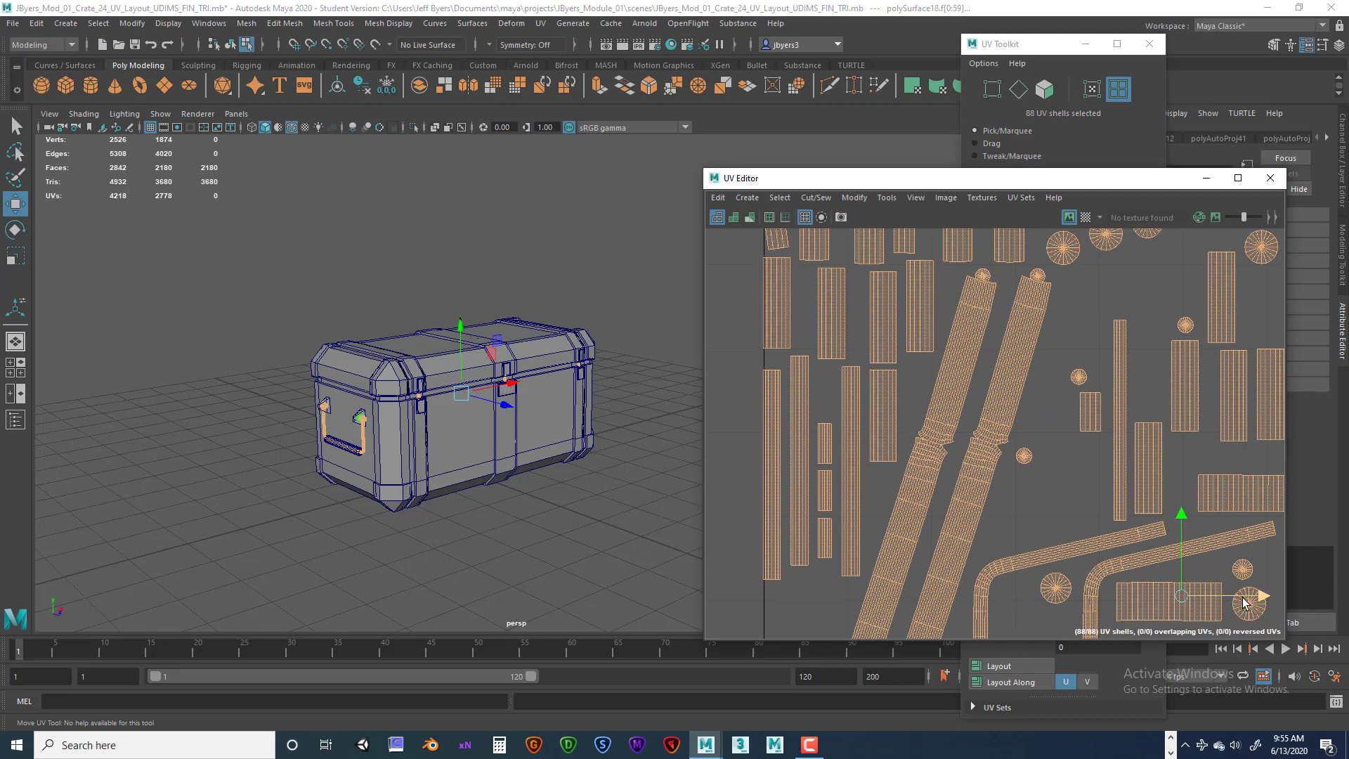
drag(1242, 600, 1245, 596)
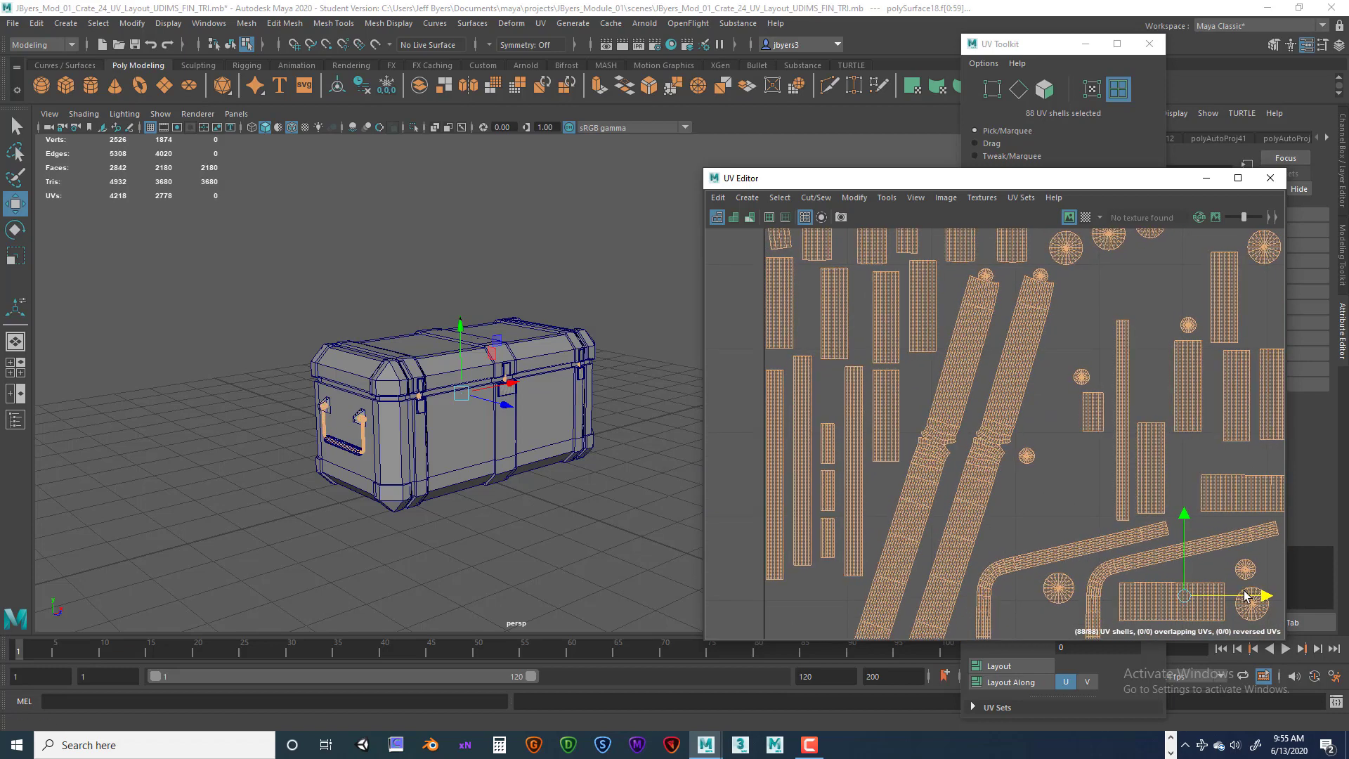
scroll(1195, 574, down, 3)
alt+middle_drag(1132, 509, 1005, 440)
alt+middle_drag(1089, 539, 940, 422)
alt+middle_drag(1016, 487, 999, 372)
alt+middle_drag(1054, 479, 1208, 488)
scroll(1149, 521, down, 7)
alt+middle_drag(991, 496, 1050, 497)
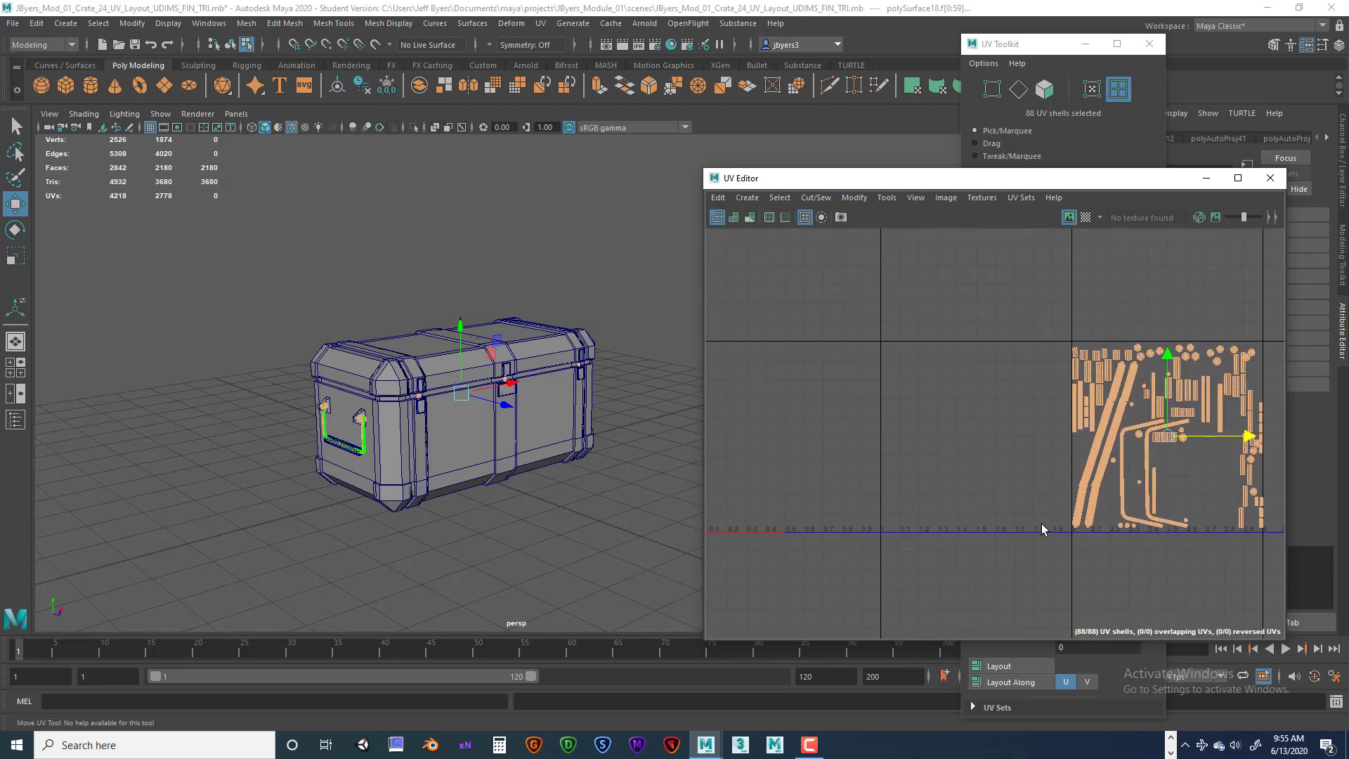
scroll(1043, 523, down, 3)
drag(1002, 382, 1180, 555)
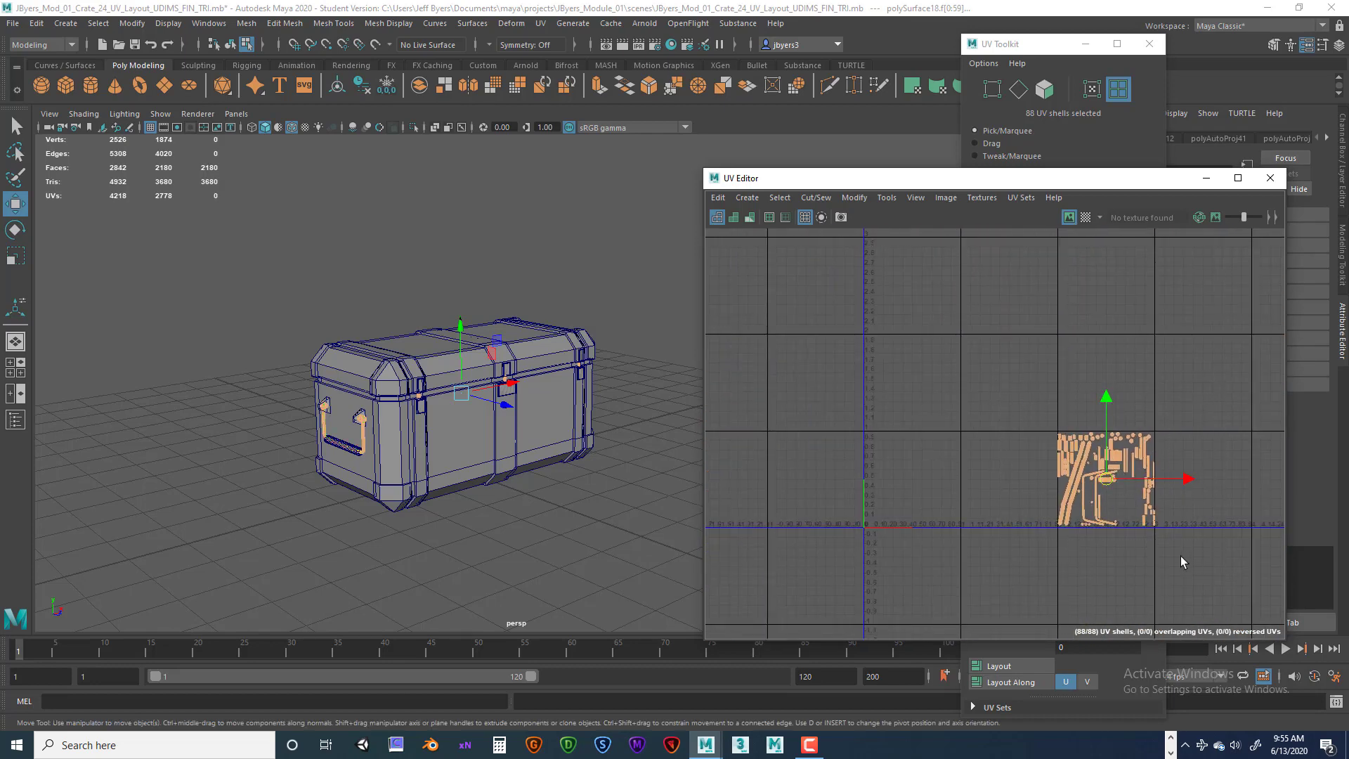
Lay out the selected hardware UV shells so they pack into the 0–1 tile.
drag(1186, 478, 868, 476)
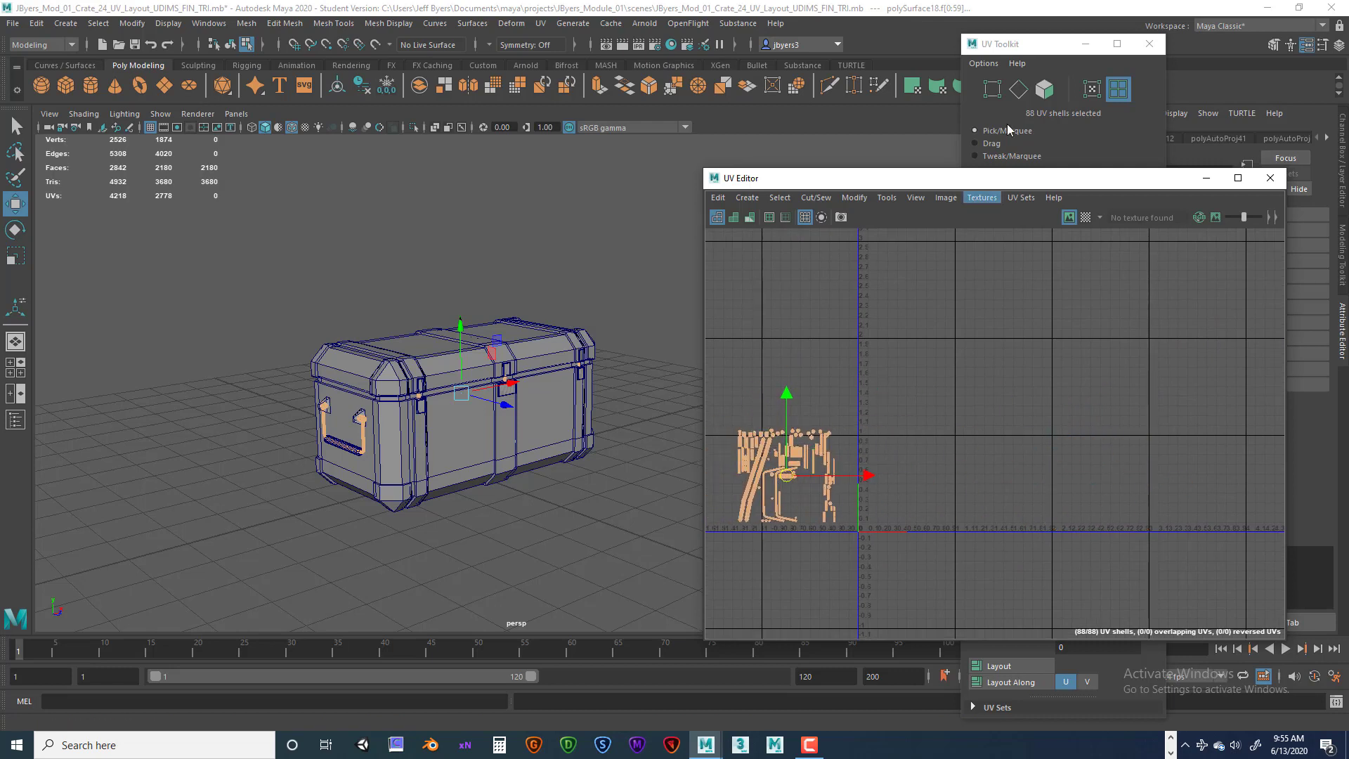
drag(1092, 180, 729, 151)
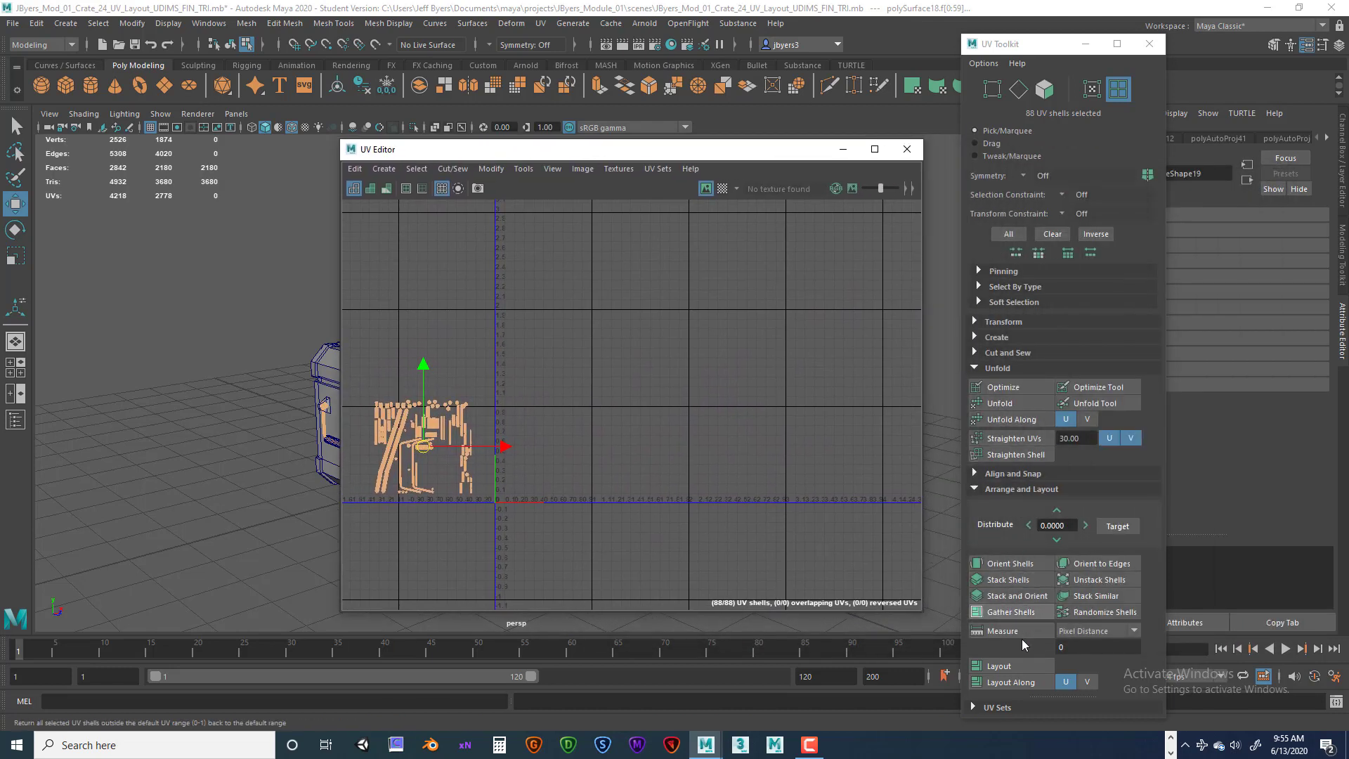
click(1027, 666)
Zoom in and inspect the packed hardware shells for spacing and overlaps.
scroll(635, 501, up, 2)
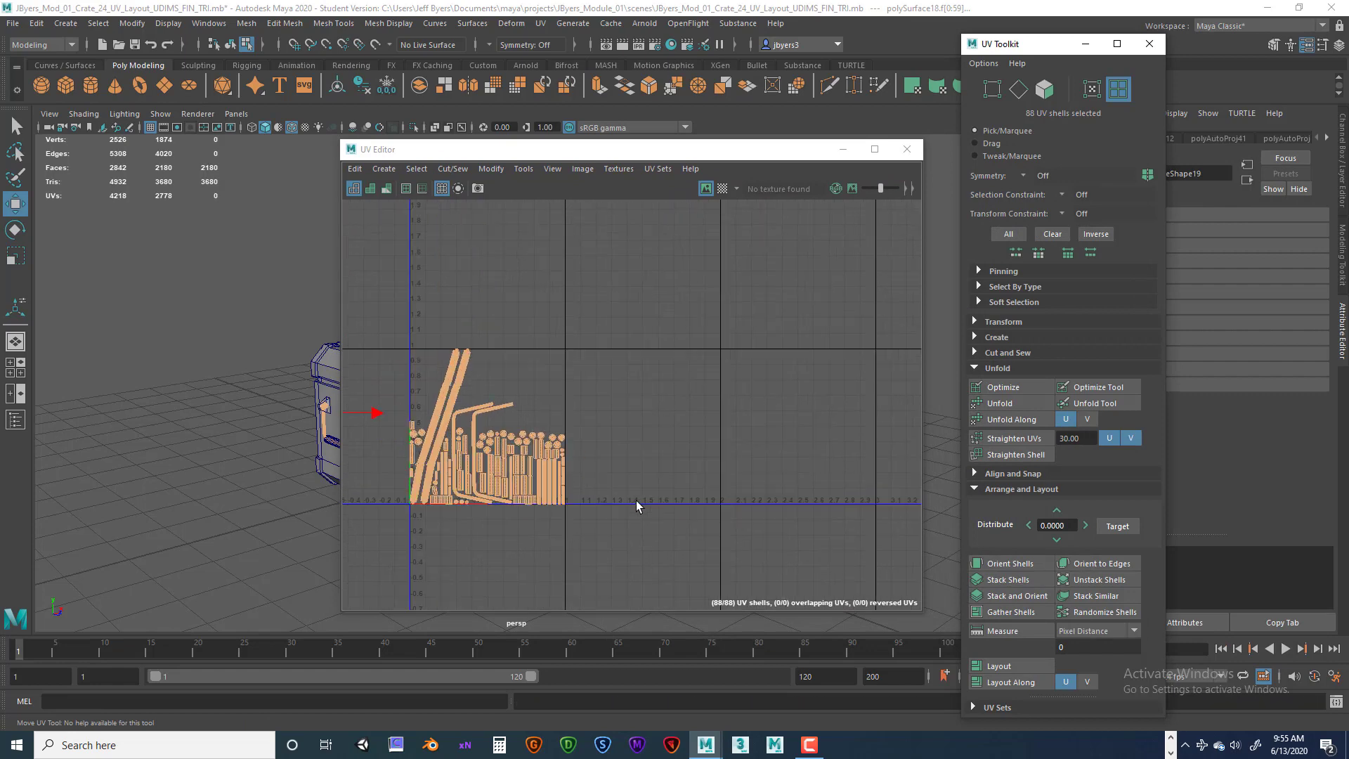
alt+middle_drag(627, 484, 633, 455)
scroll(640, 475, down, 3)
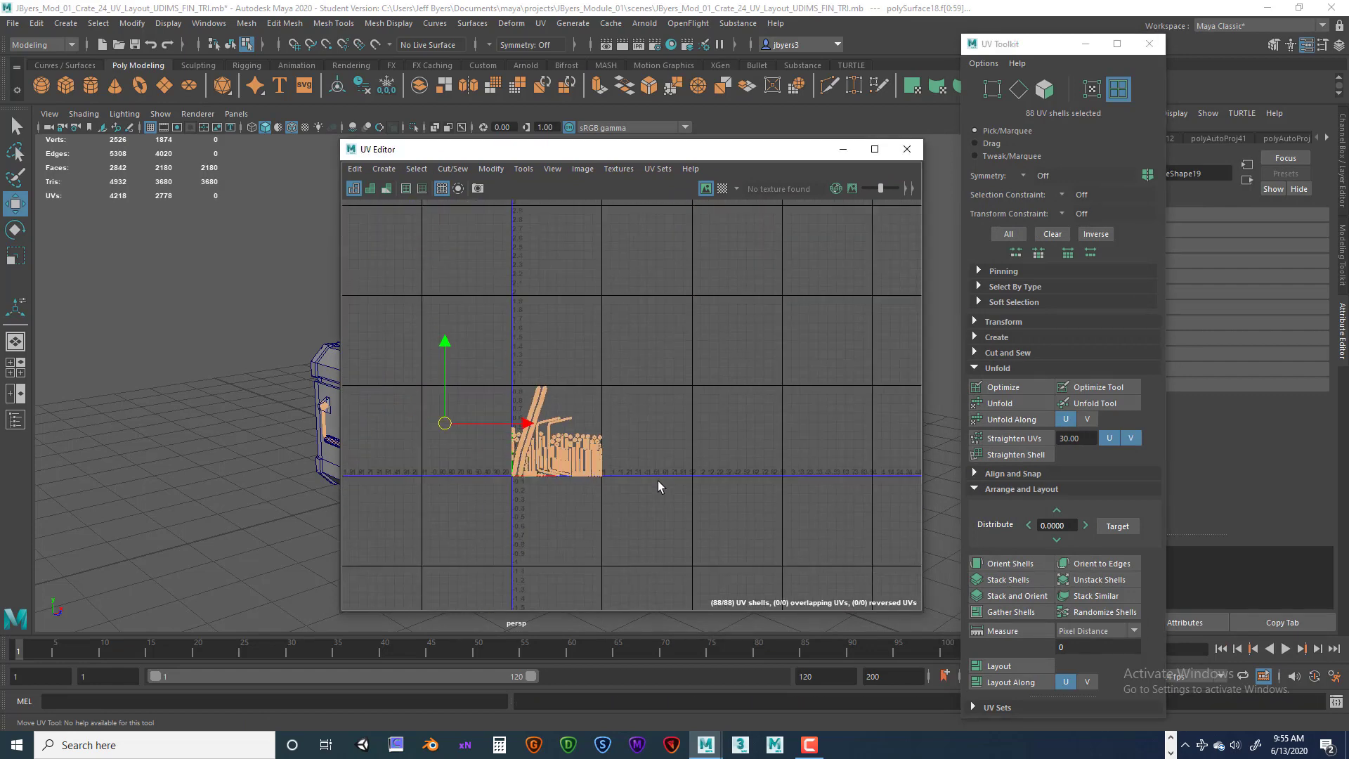
drag(558, 431, 715, 431)
scroll(724, 455, up, 2)
scroll(727, 461, up, 5)
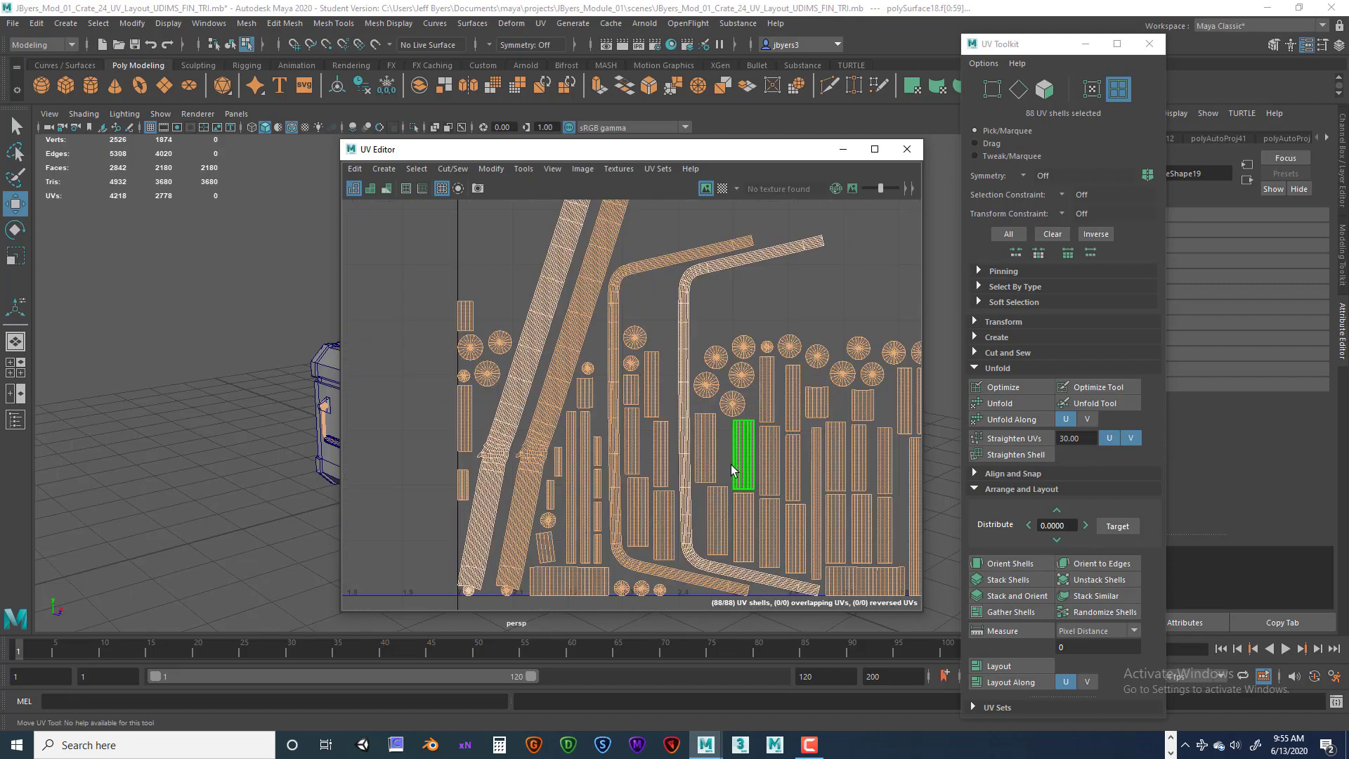
alt+middle_drag(744, 449, 803, 377)
scroll(788, 397, down, 3)
alt+middle_drag(742, 412, 668, 441)
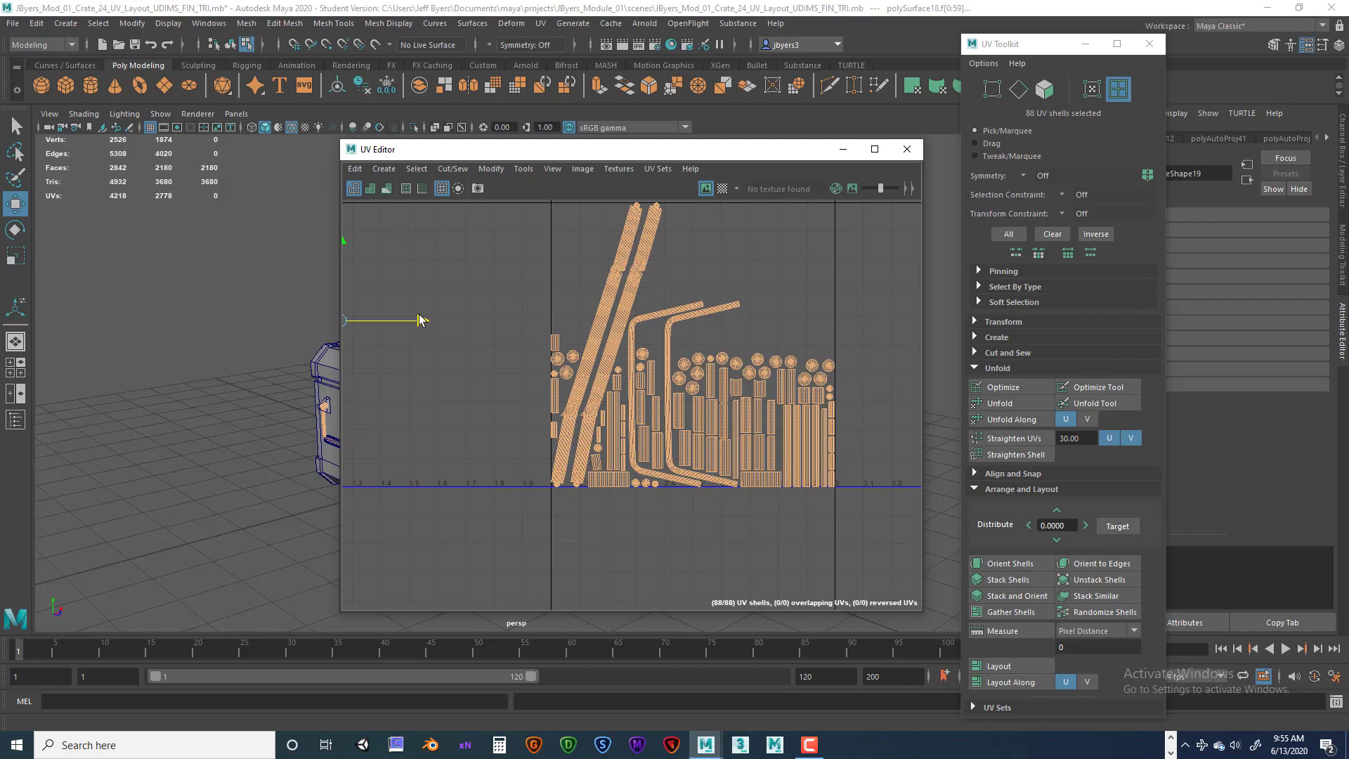
scroll(567, 382, up, 8)
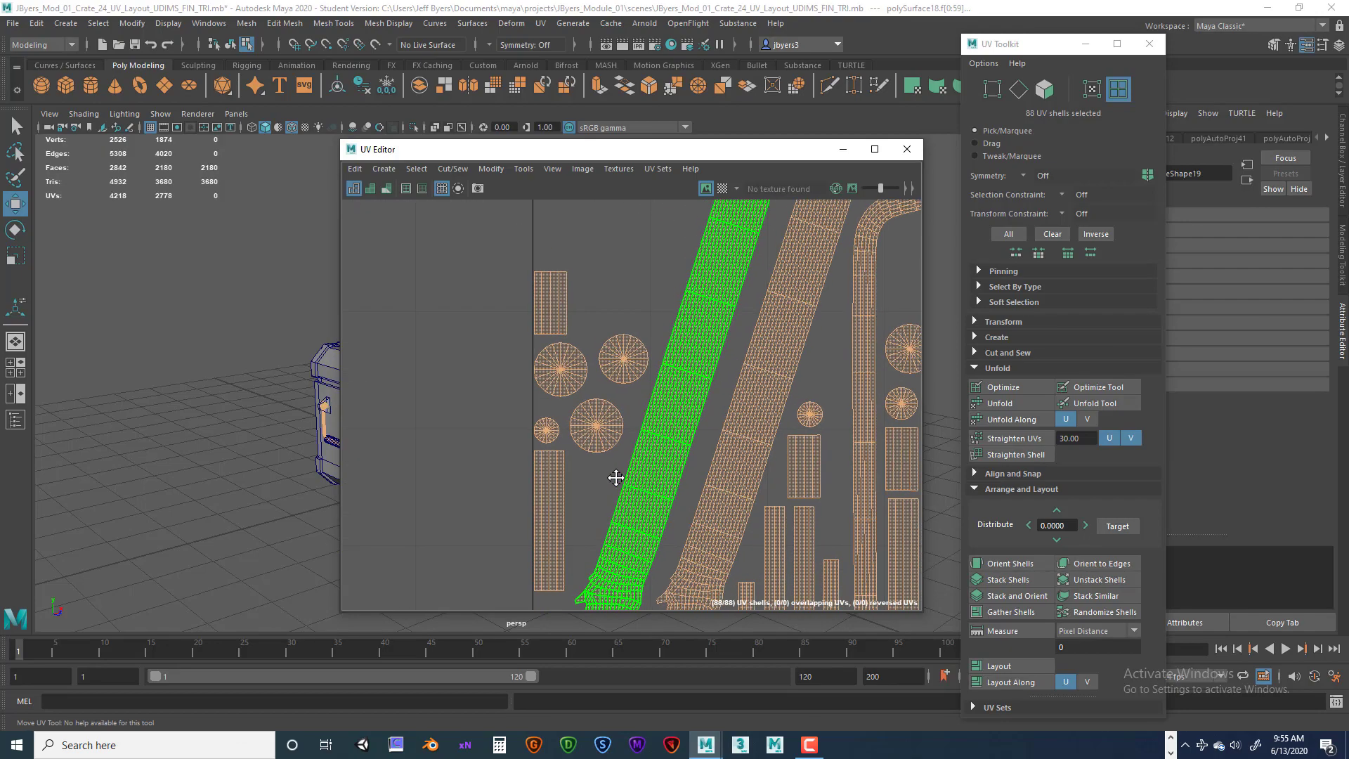
alt+middle_drag(725, 398, 400, 274)
alt+middle_drag(794, 573, 419, 286)
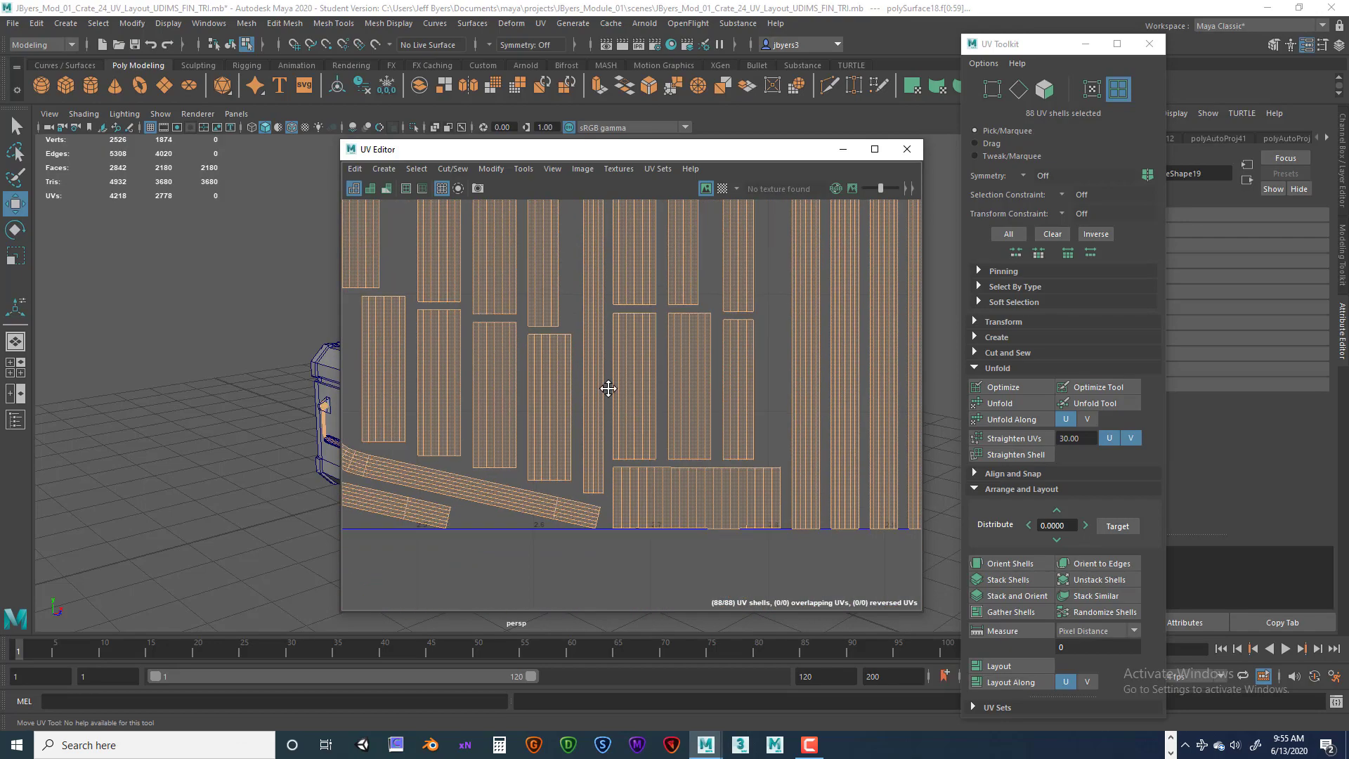
alt+middle_drag(608, 389, 439, 312)
alt+middle_drag(631, 338, 663, 456)
scroll(618, 376, down, 5)
alt+middle_drag(591, 327, 608, 509)
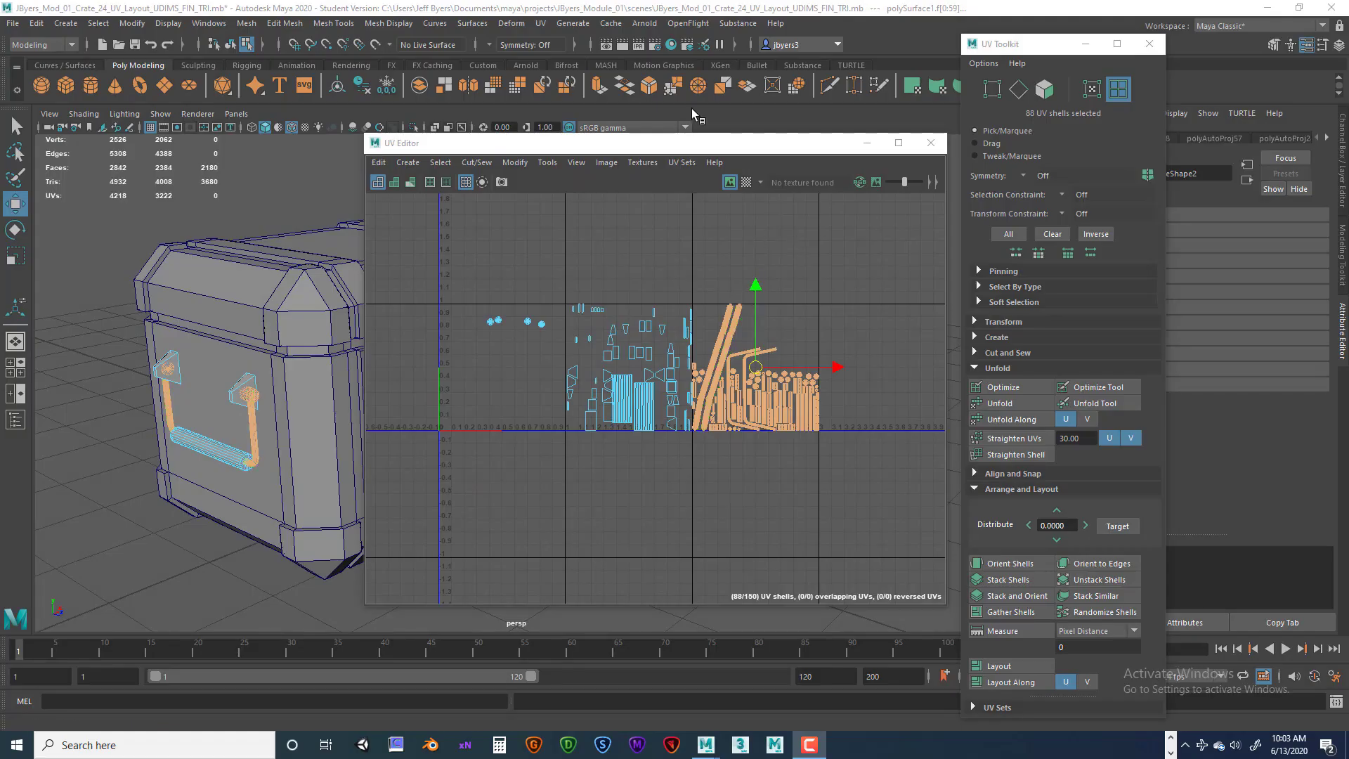
Move the laid-out hardware UV shells one tile down, below the 0–1 row.
drag(728, 148, 1066, 185)
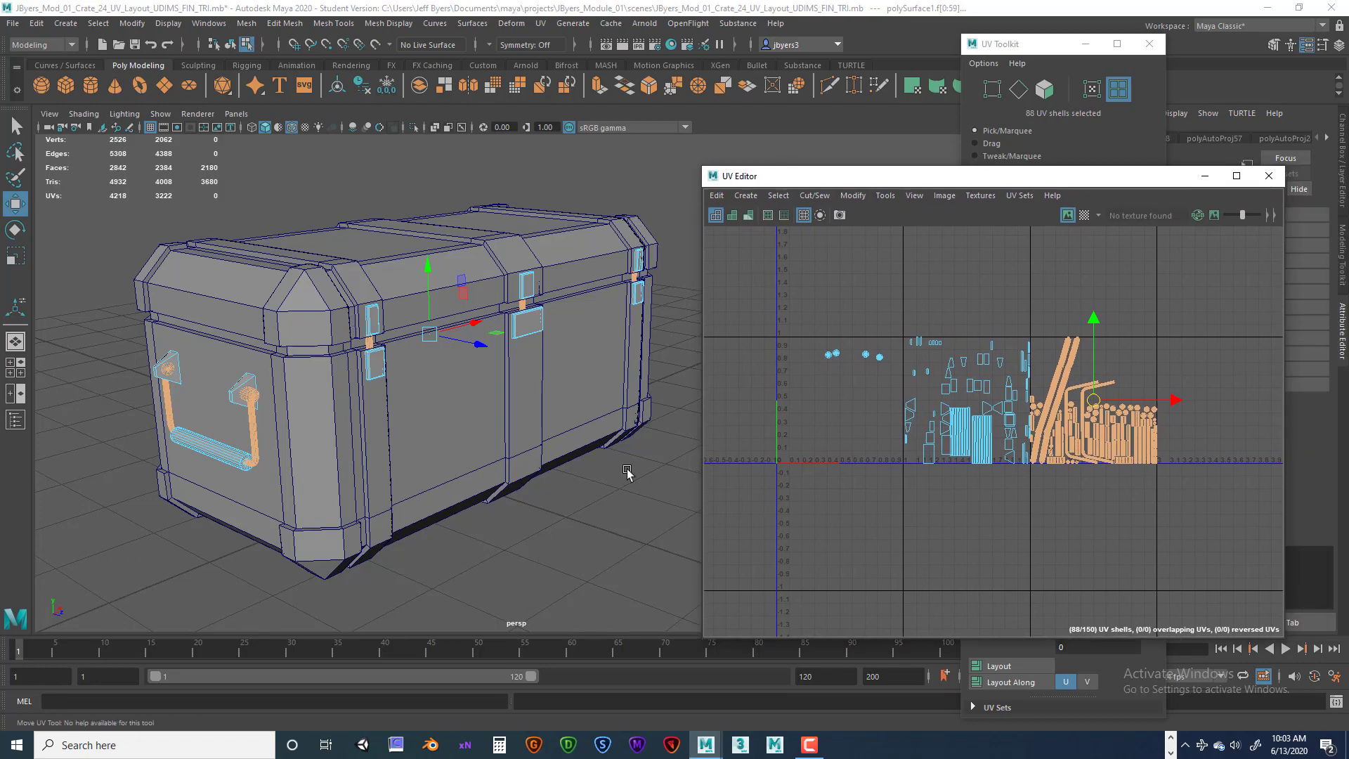
alt+drag(628, 472, 533, 440)
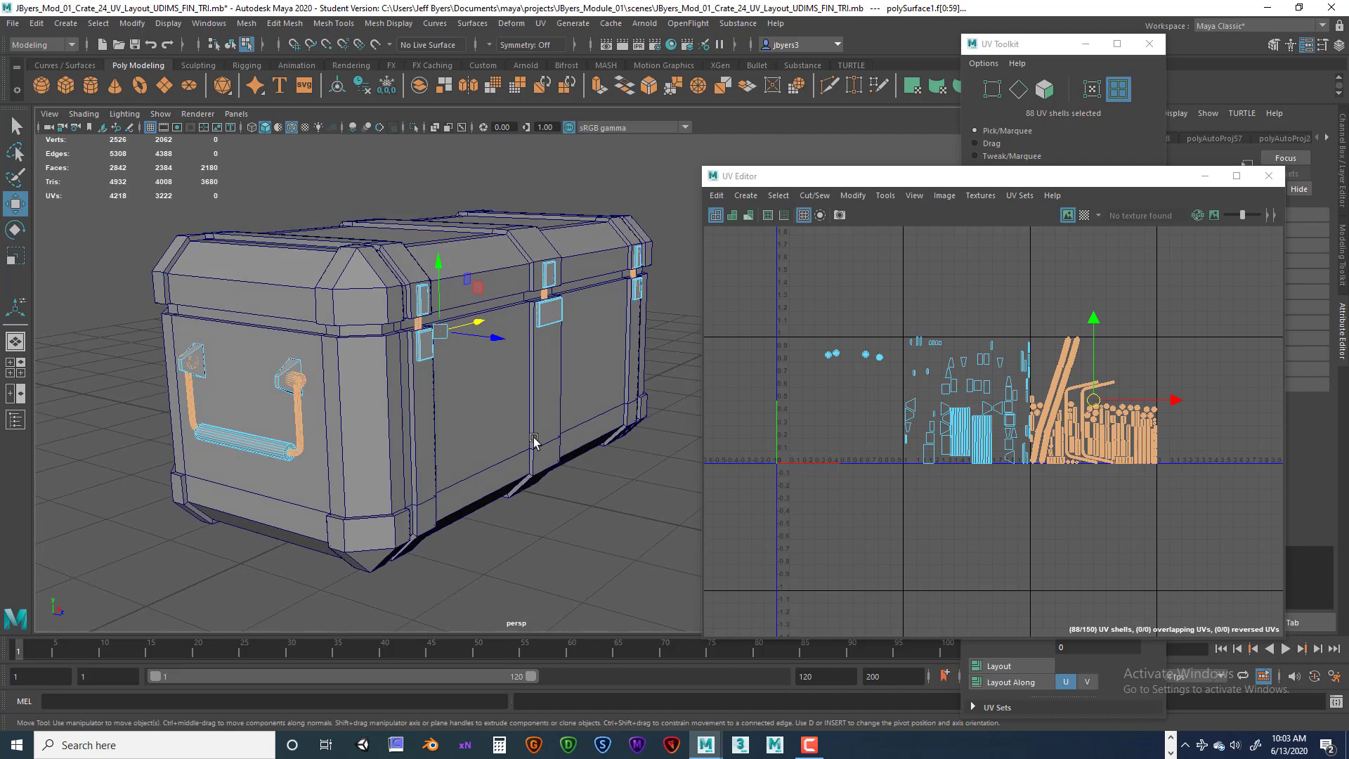
mouse_move(1010, 181)
mouse_down()
mouse_move(939, 163)
mouse_move(998, 161)
mouse_up()
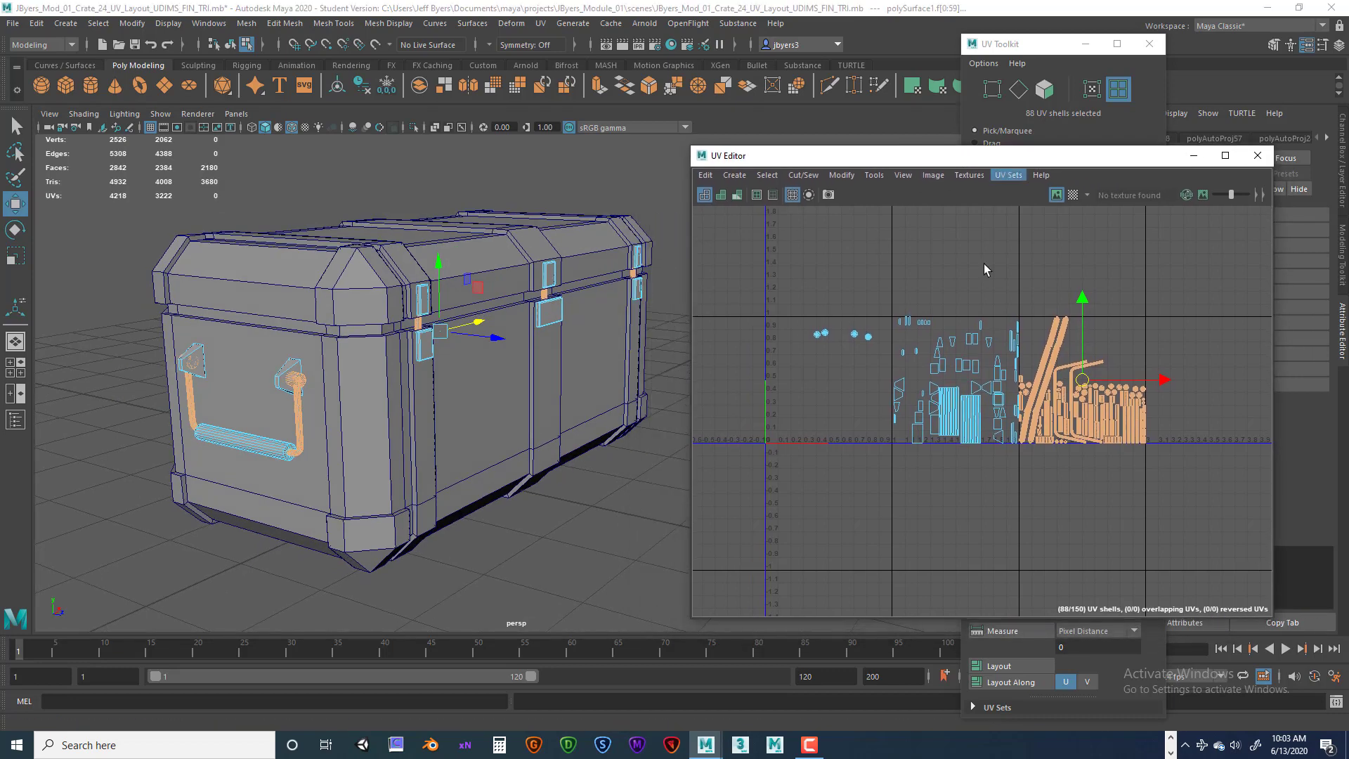
drag(1163, 381, 1183, 384)
drag(1101, 305, 1106, 419)
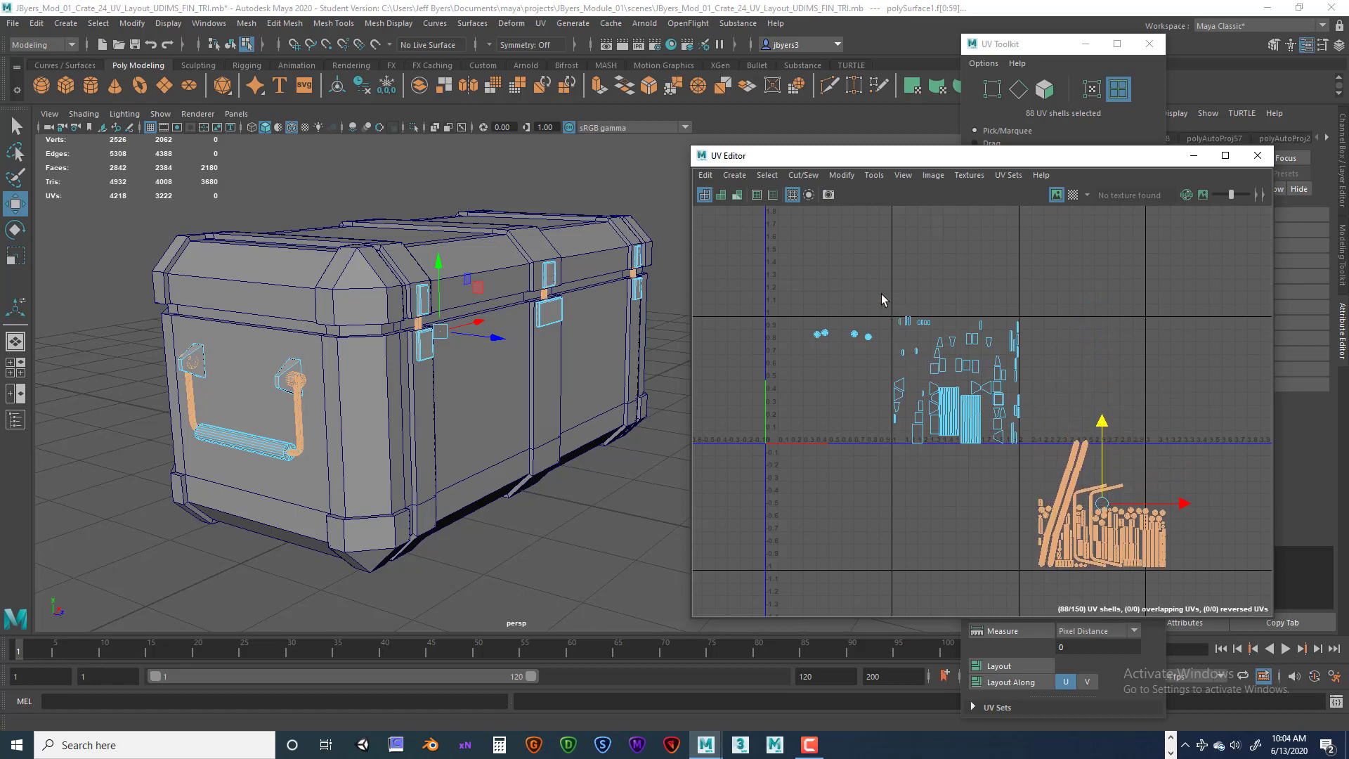
Select the wooden grips of both crate handles as objects.
drag(880, 294, 1035, 457)
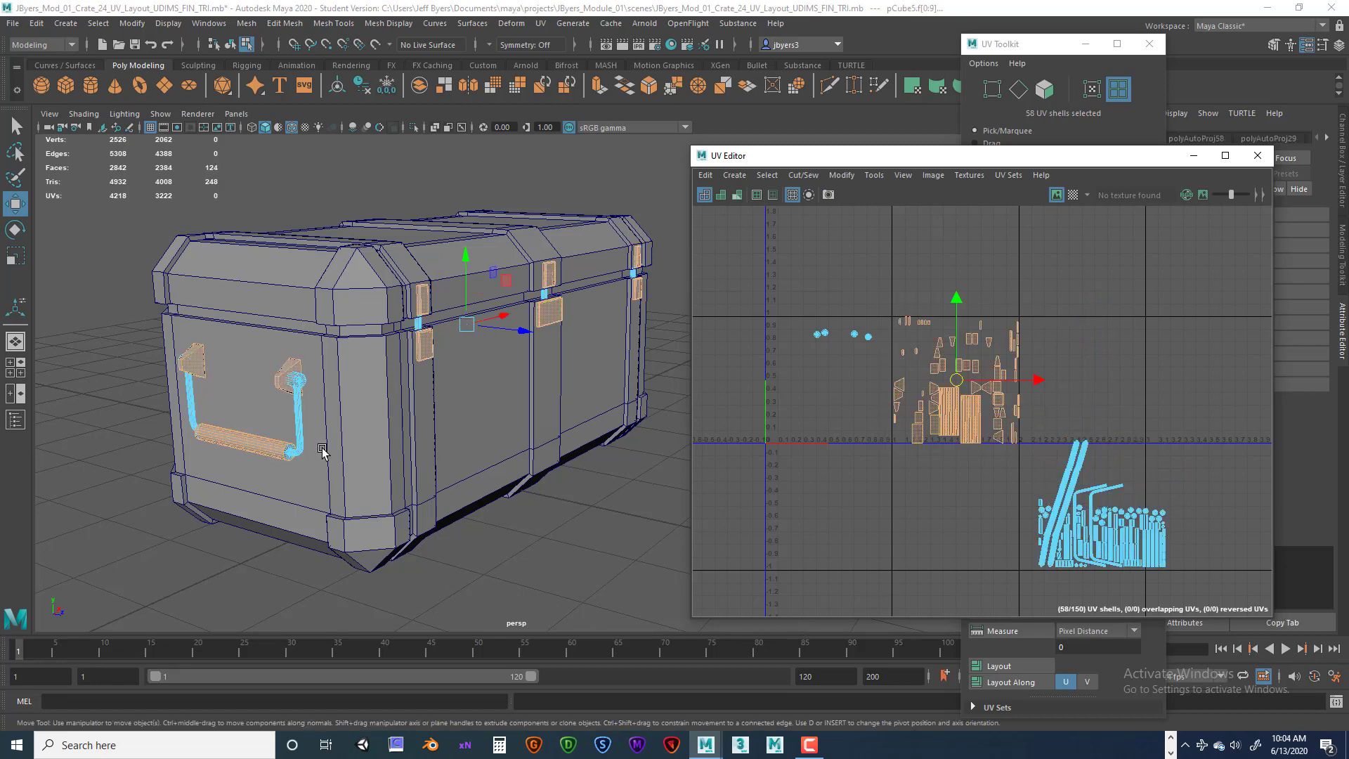
alt+drag(443, 385, 482, 377)
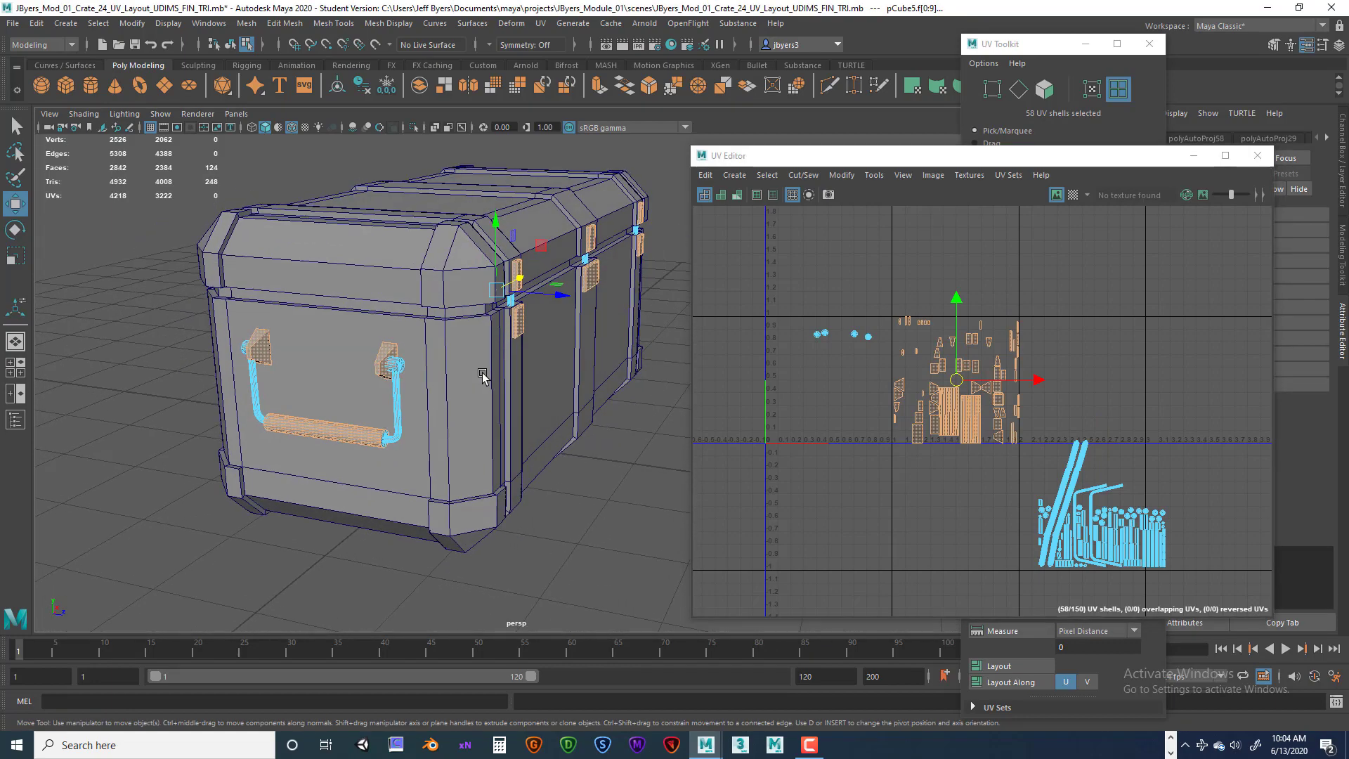
alt+drag(437, 420, 304, 458)
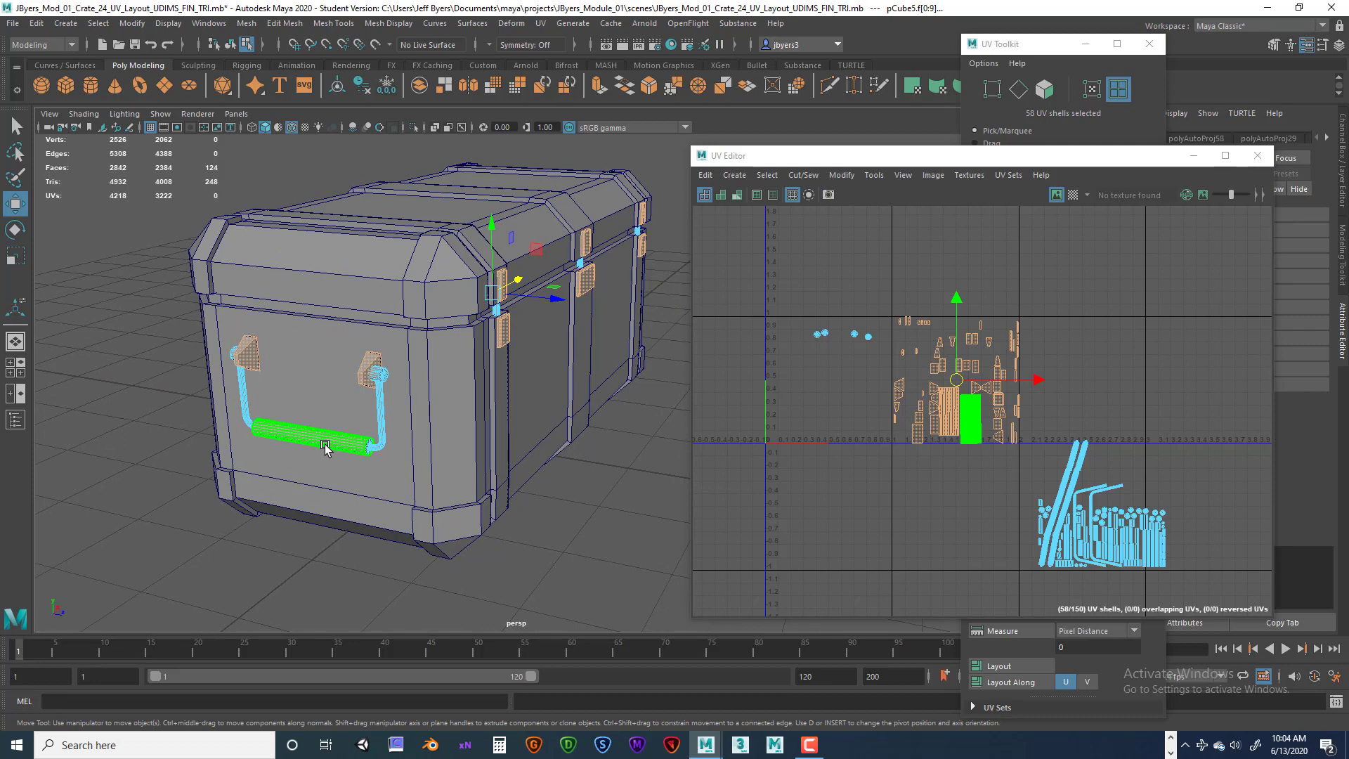
right_click(325, 446)
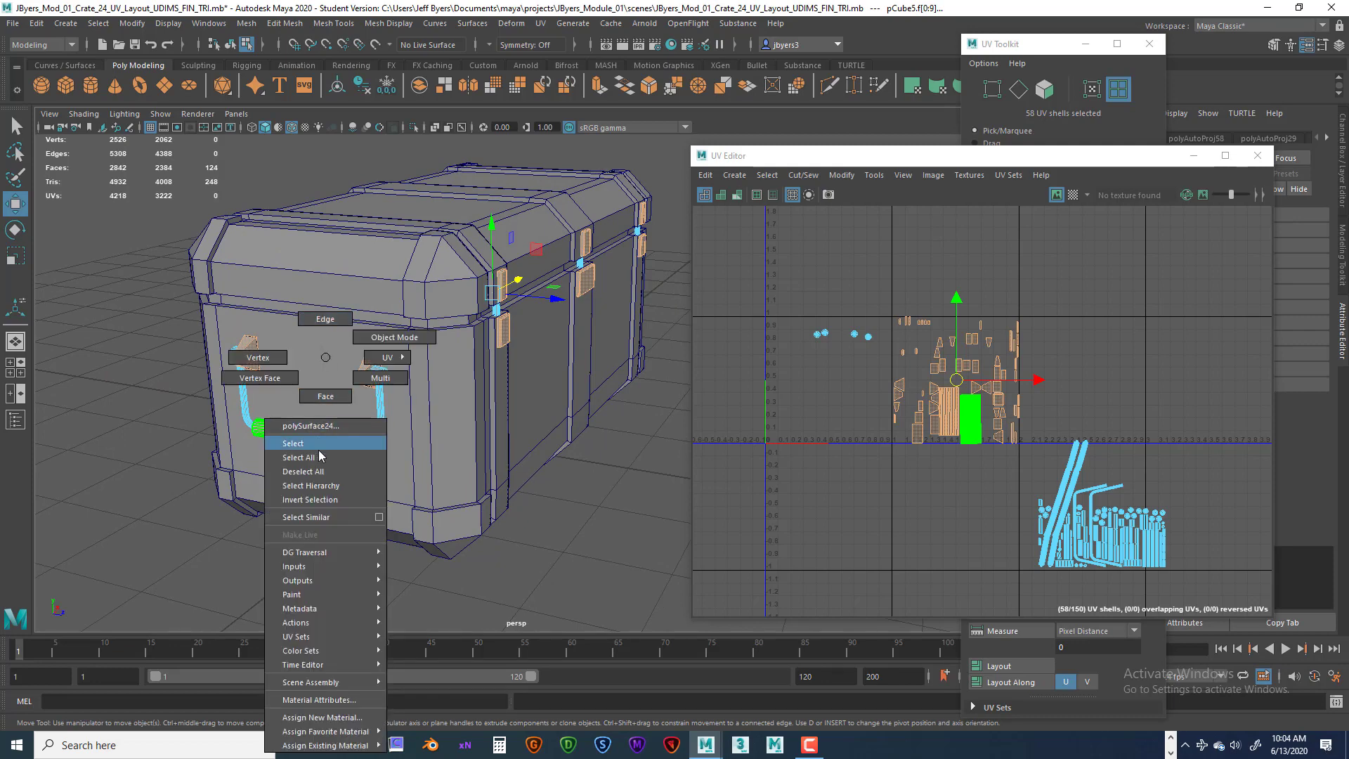
click(319, 426)
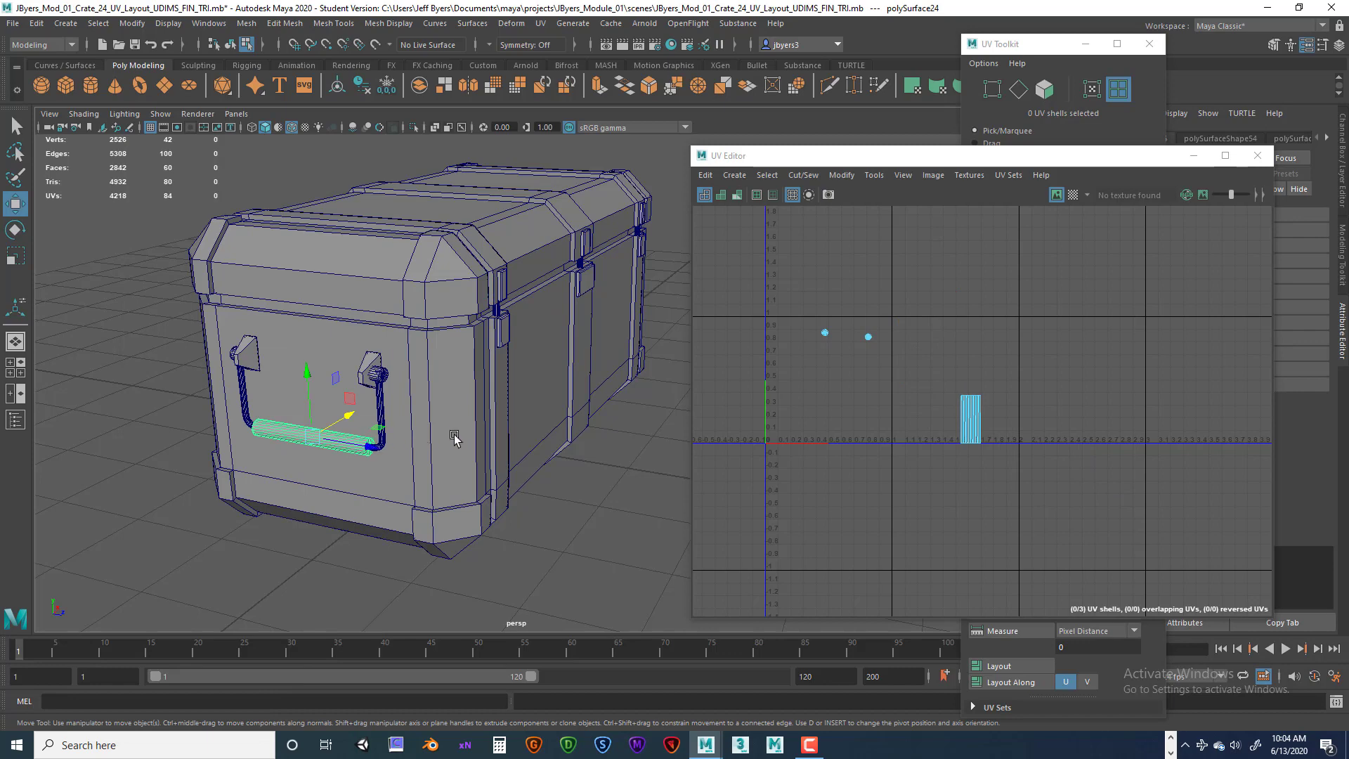
alt+drag(454, 438, 454, 401)
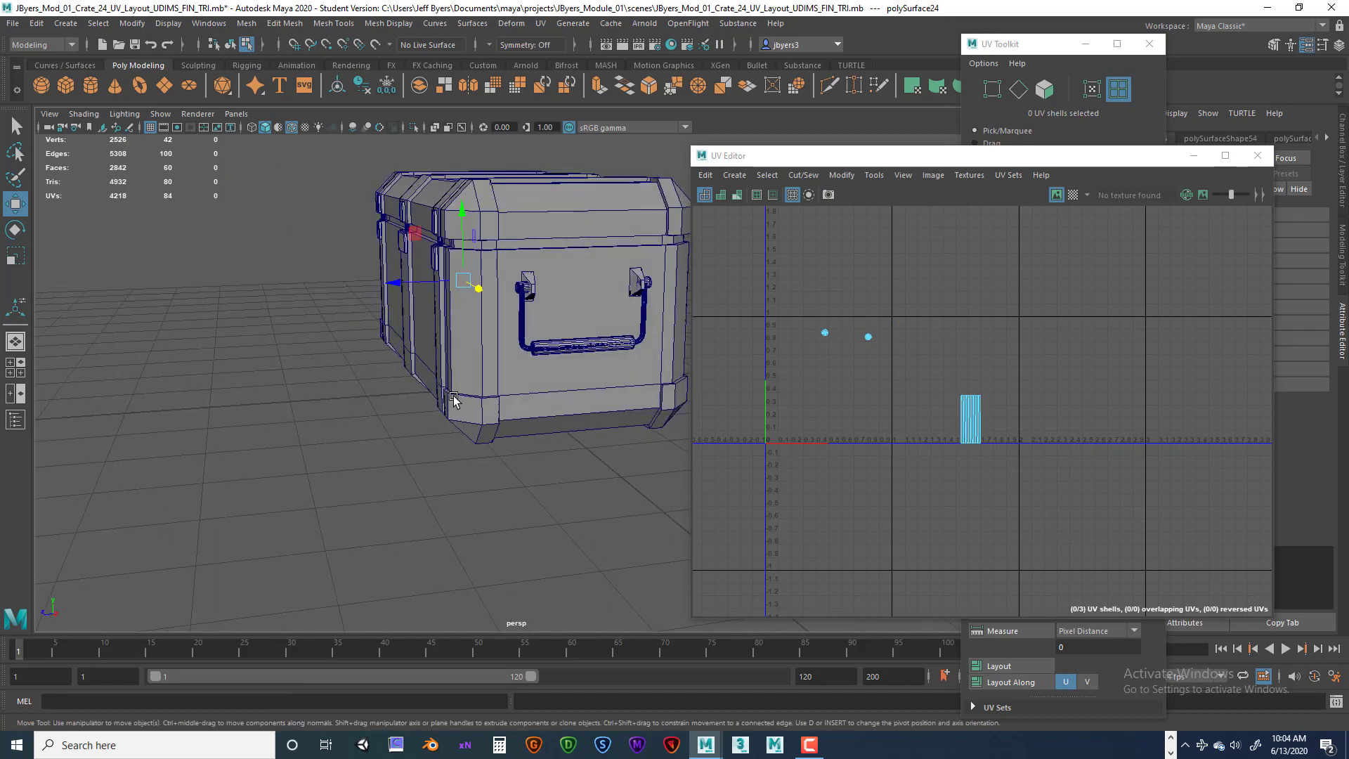
shift+click(579, 345)
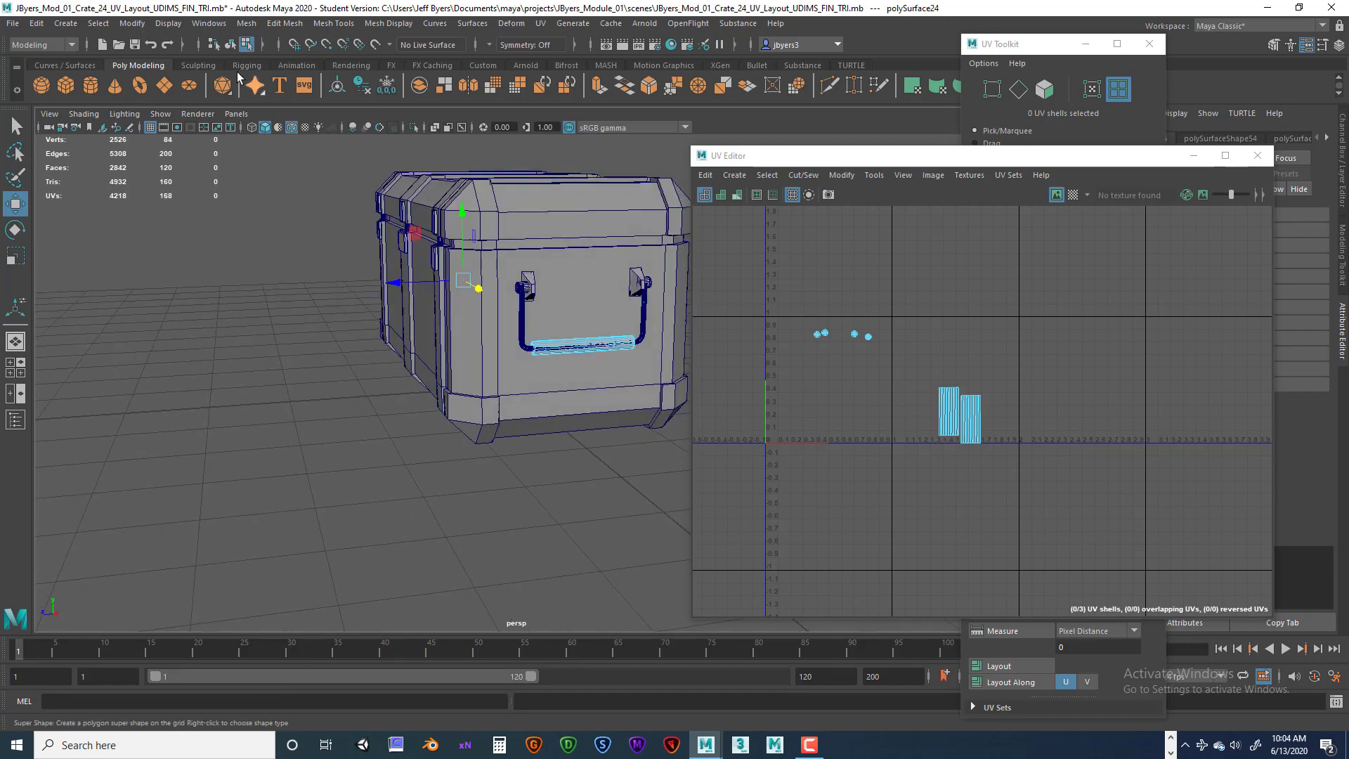
click(230, 45)
alt+drag(329, 261, 527, 280)
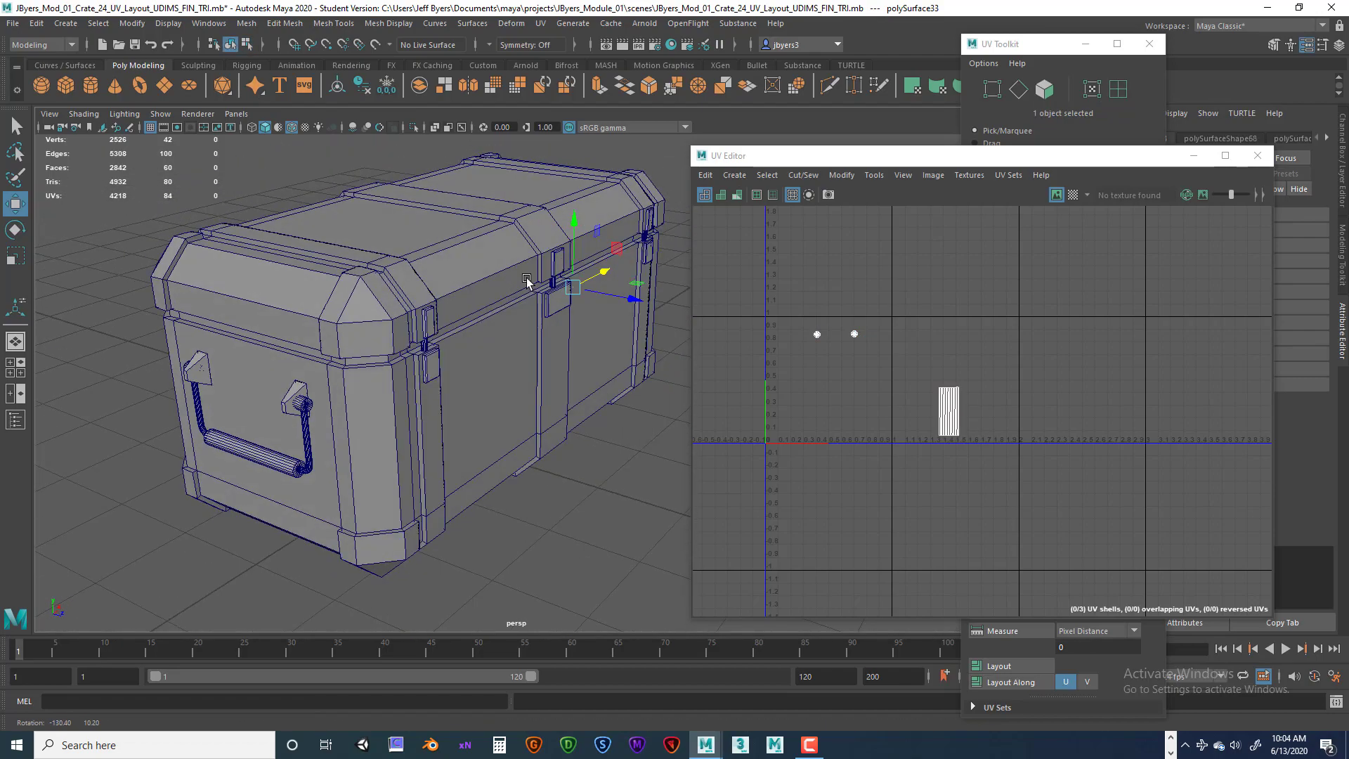
shift+click(261, 457)
alt+drag(261, 456, 501, 385)
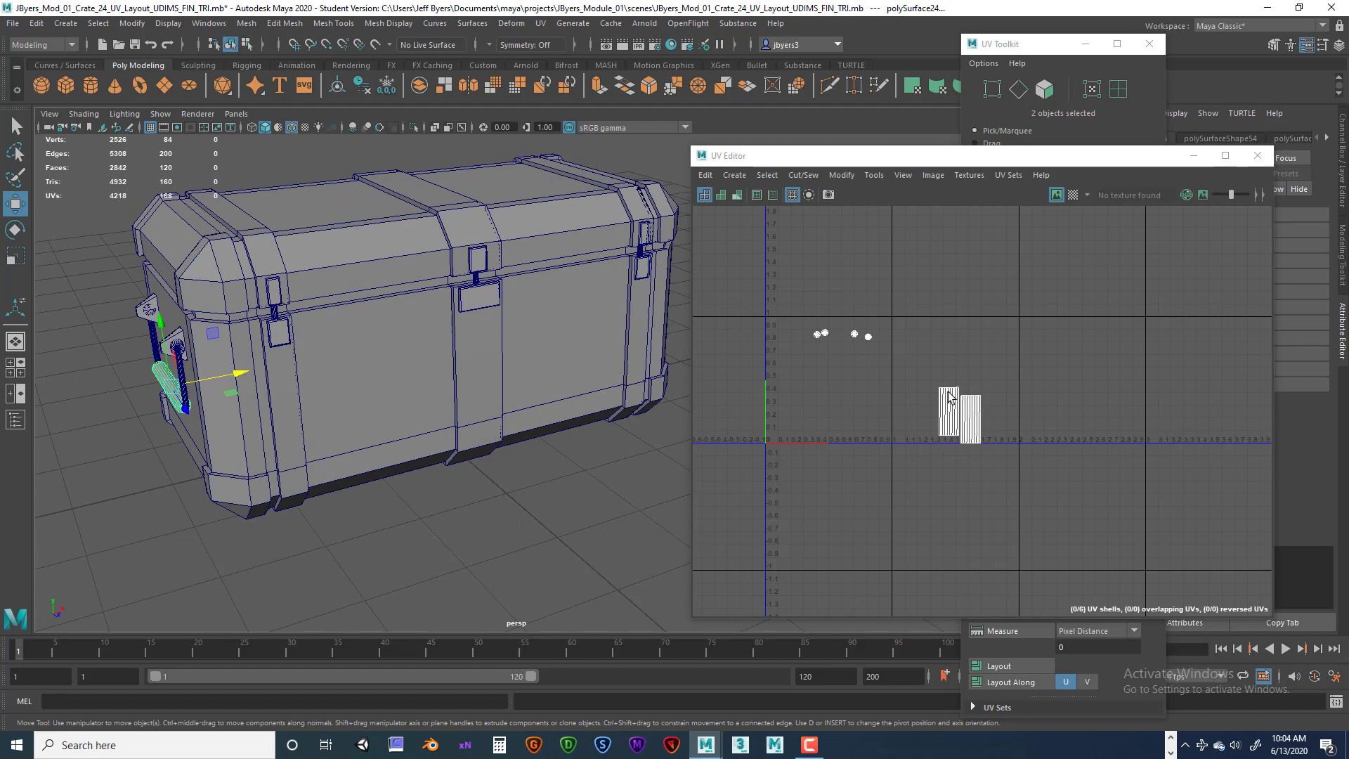
Select all six grip UV shells and lay them out to fill the 0–1 tile.
right_drag(955, 399, 892, 375)
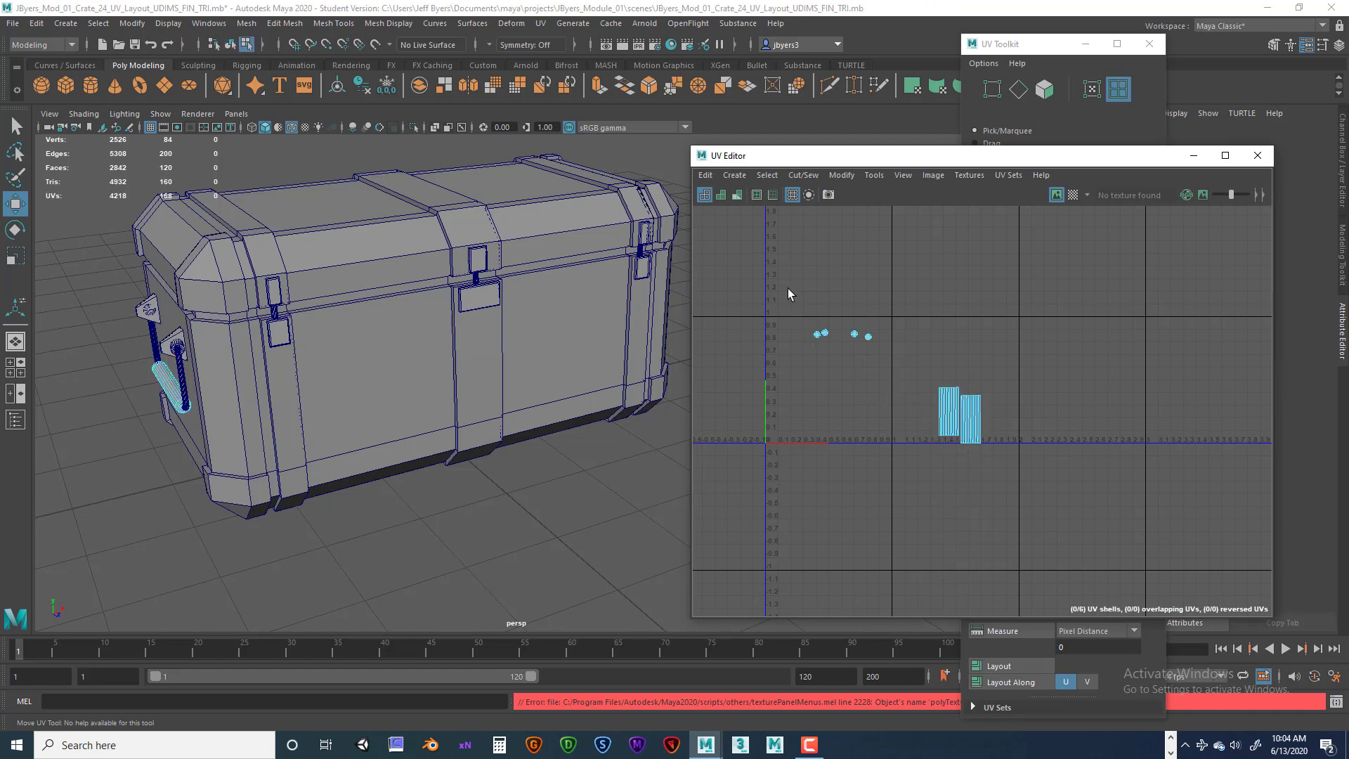
drag(787, 288, 1031, 536)
drag(1019, 155, 625, 112)
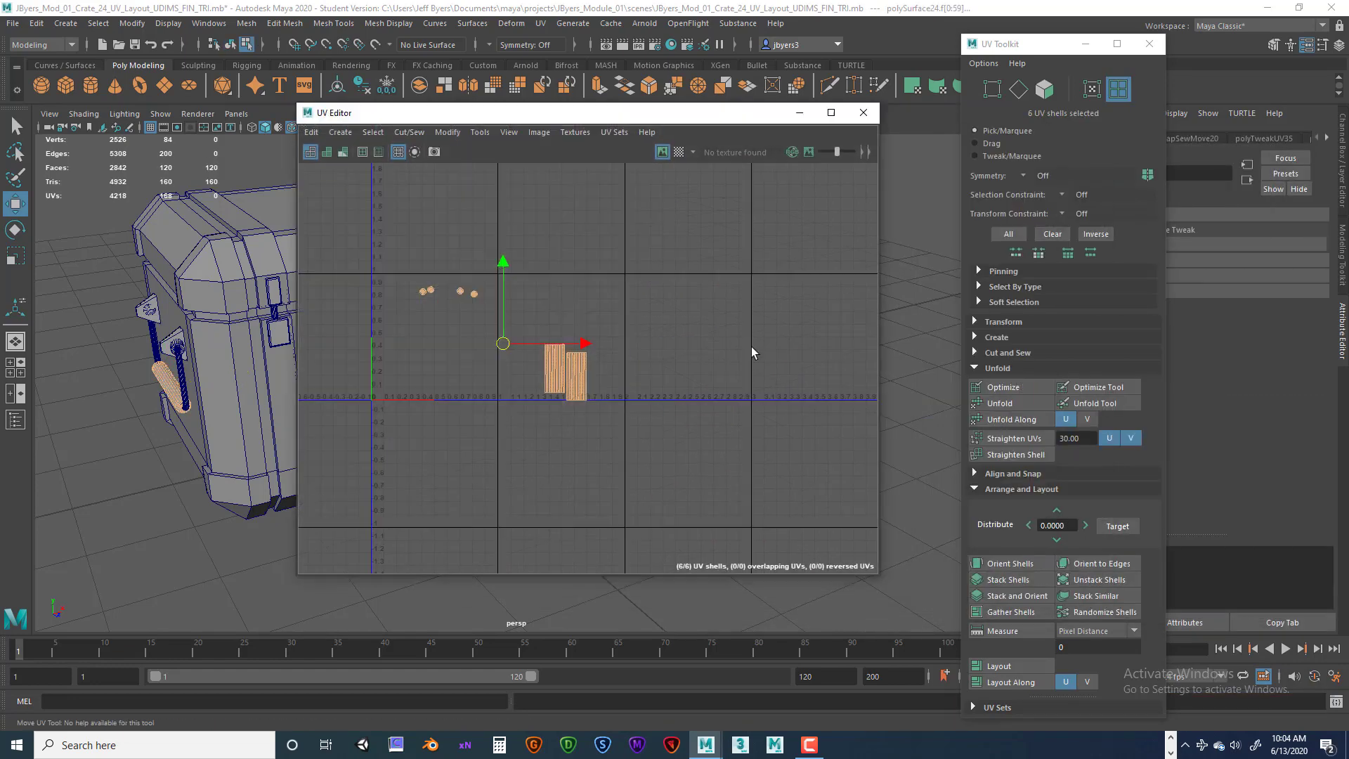
click(1006, 668)
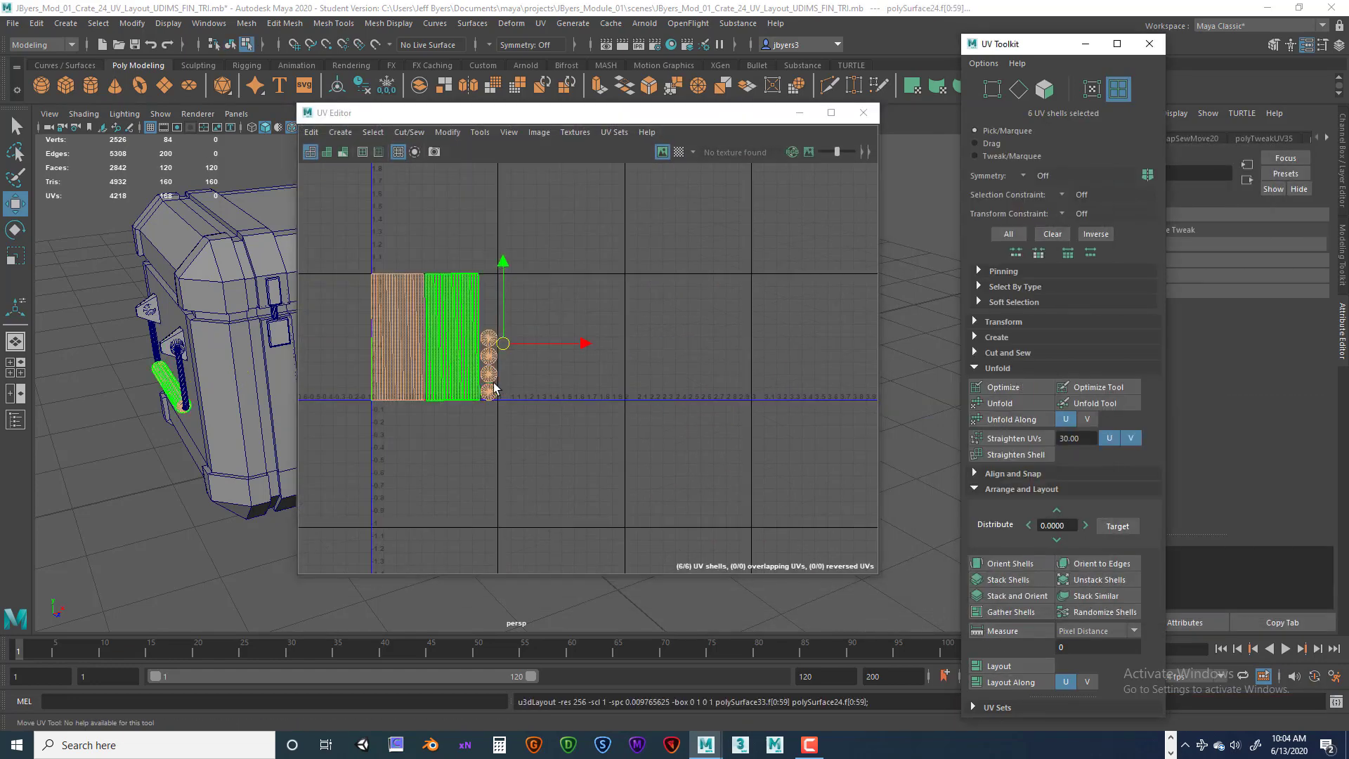
scroll(591, 358, down, 2)
drag(617, 351, 510, 339)
drag(545, 116, 922, 175)
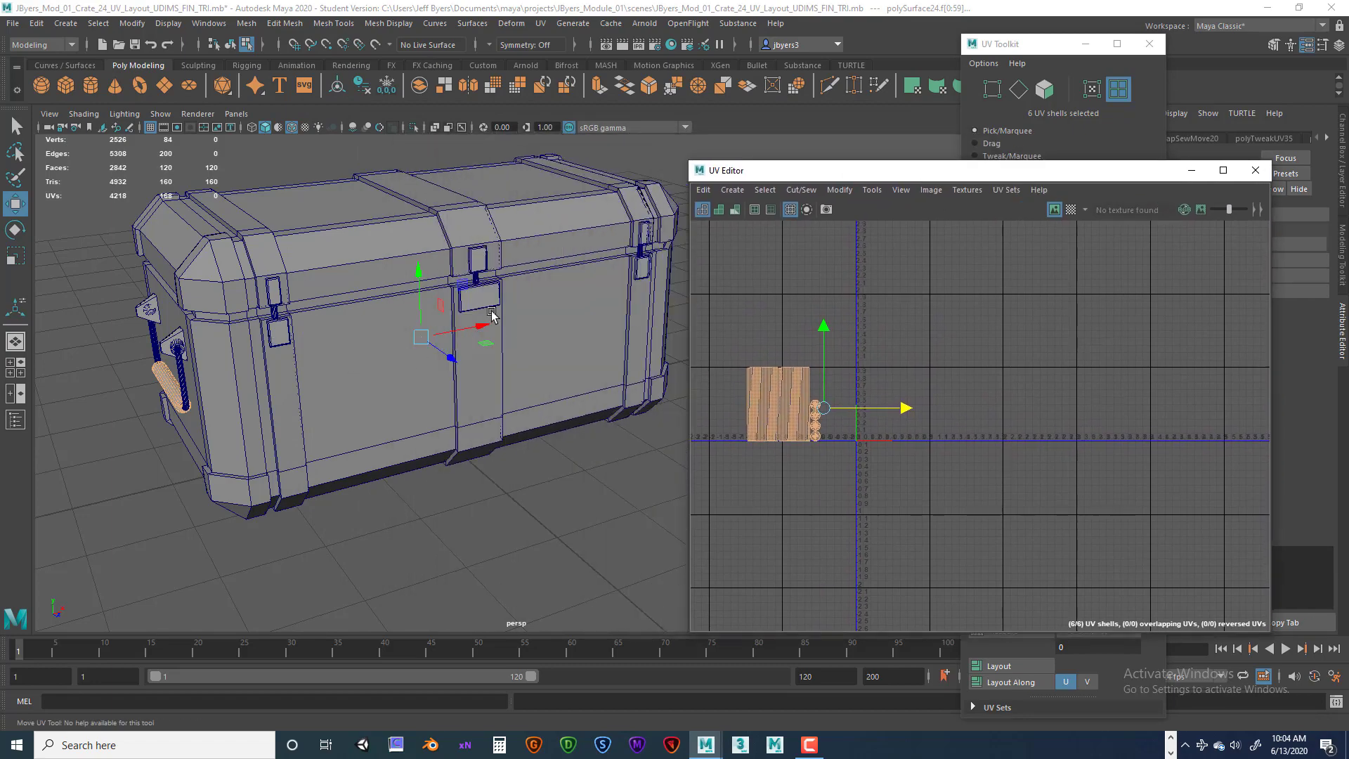
drag(836, 170, 922, 157)
alt+drag(440, 279, 475, 248)
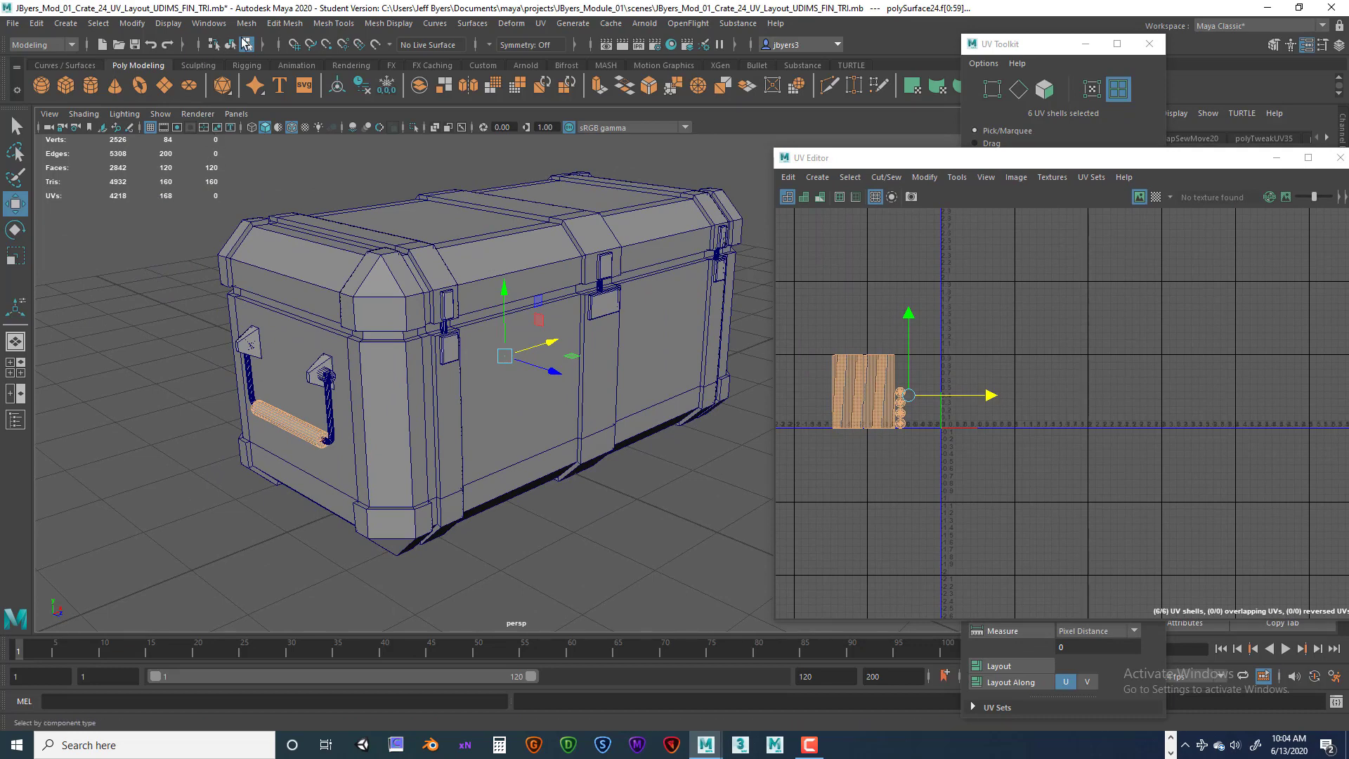
Select all crate objects and move the crate body UV shells up one tile row.
click(230, 44)
scroll(304, 264, down, 5)
drag(335, 255, 714, 483)
ctrl+click(497, 307)
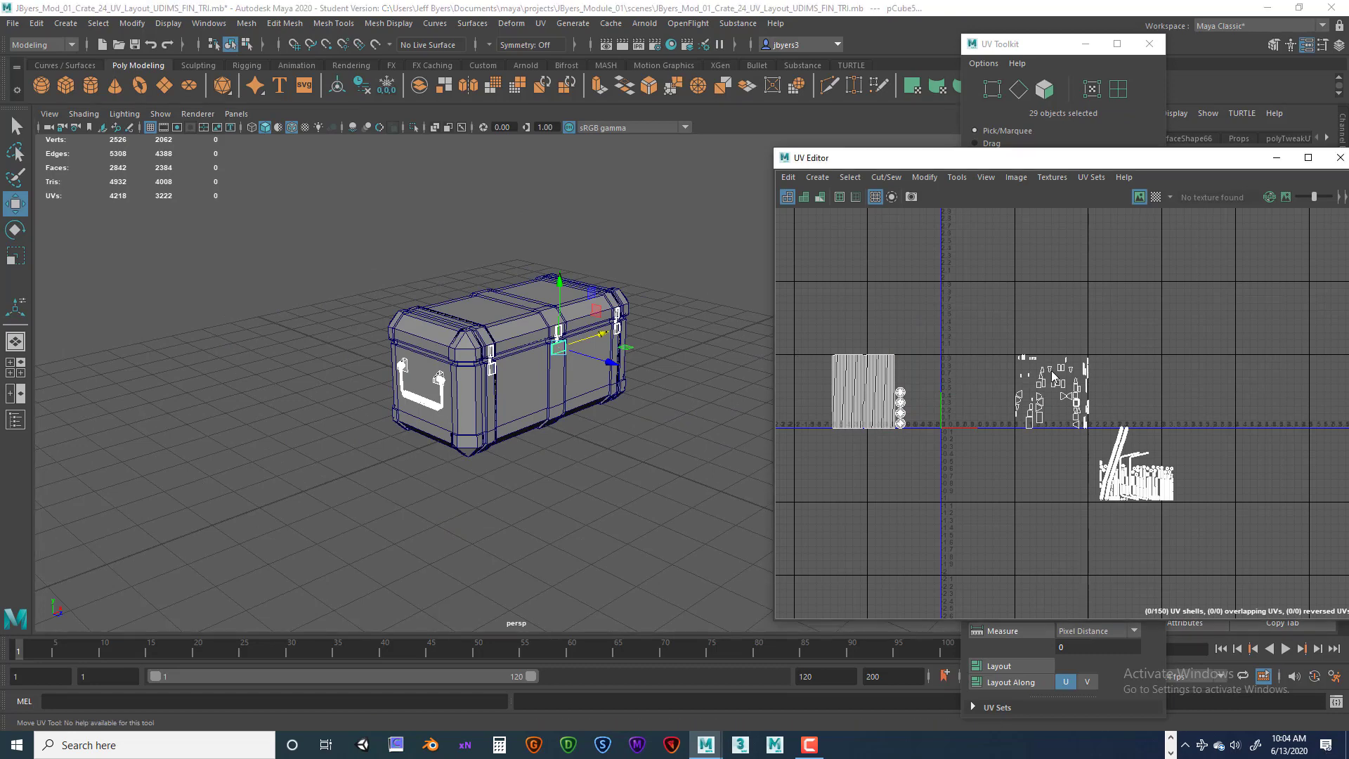
right_drag(1052, 374, 993, 352)
drag(933, 316, 1113, 446)
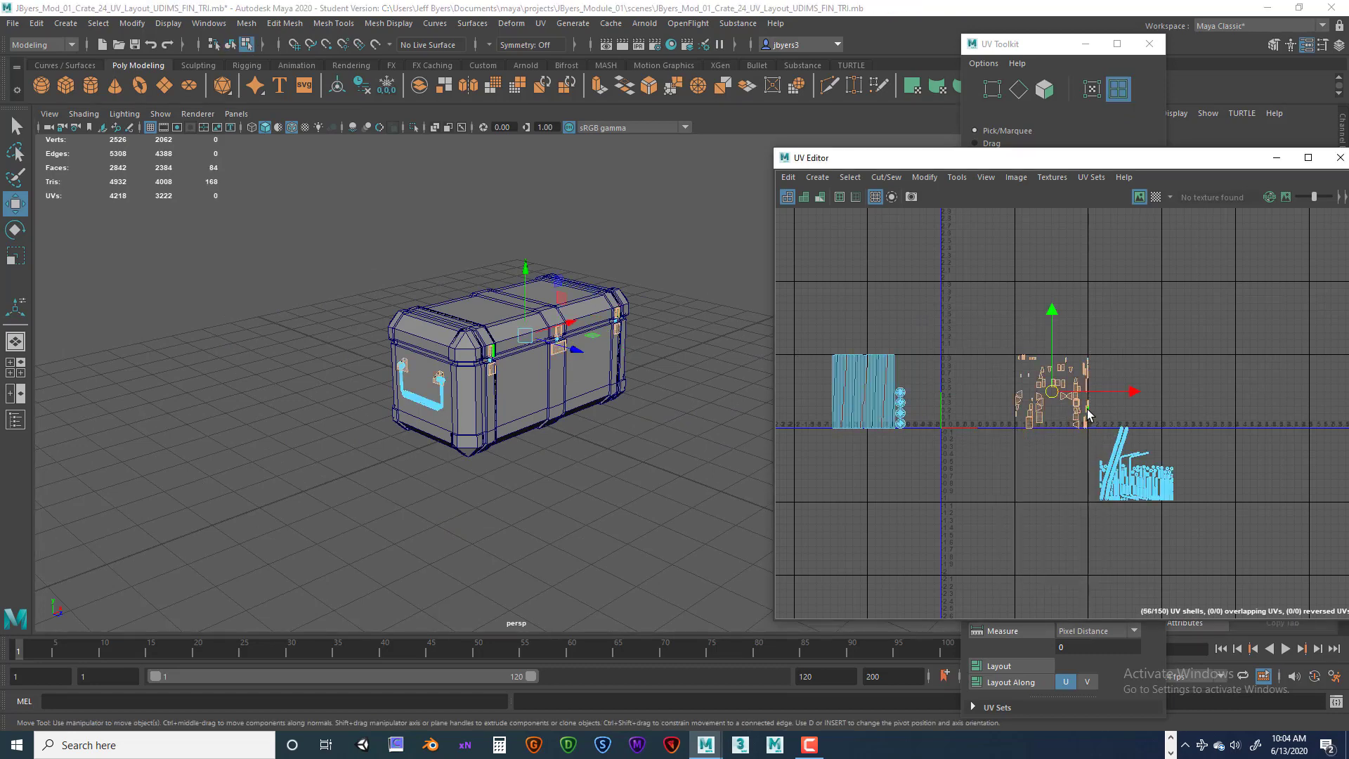
scroll(1089, 418, down, 2)
drag(1061, 393, 1067, 350)
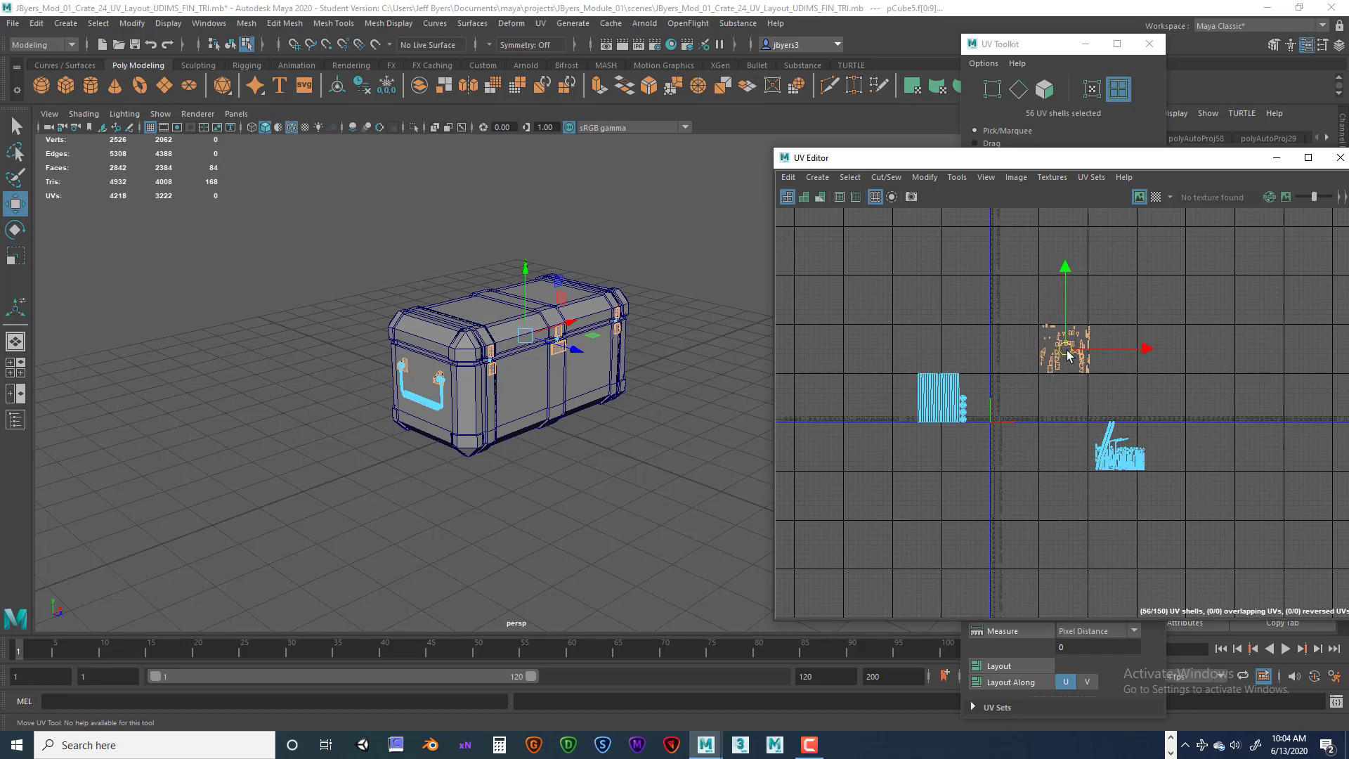
scroll(1065, 407, up, 2)
alt+middle_drag(1065, 408, 982, 480)
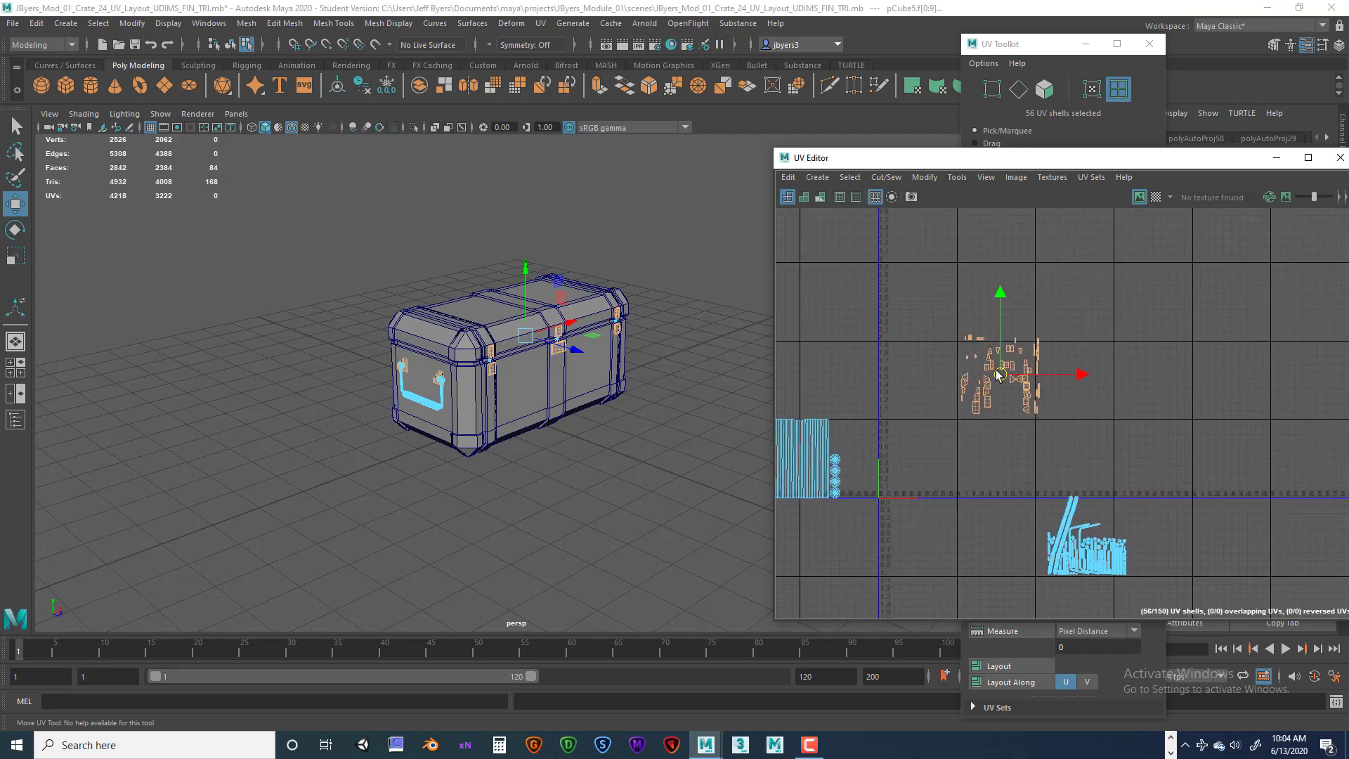
drag(996, 371, 995, 375)
Reselect the crate body UV shells and review their new tile position.
alt+drag(492, 445, 402, 355)
scroll(490, 440, up, 3)
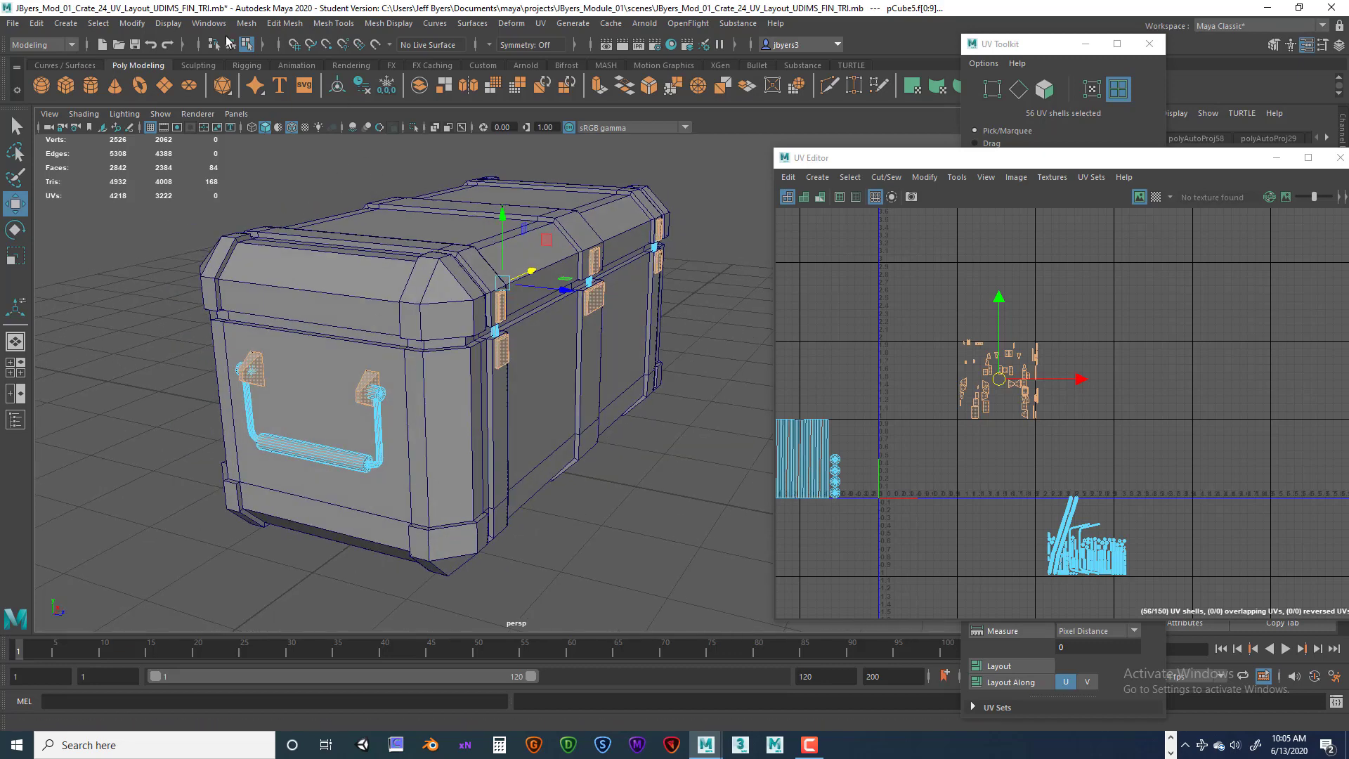
click(228, 41)
alt+drag(536, 411, 502, 411)
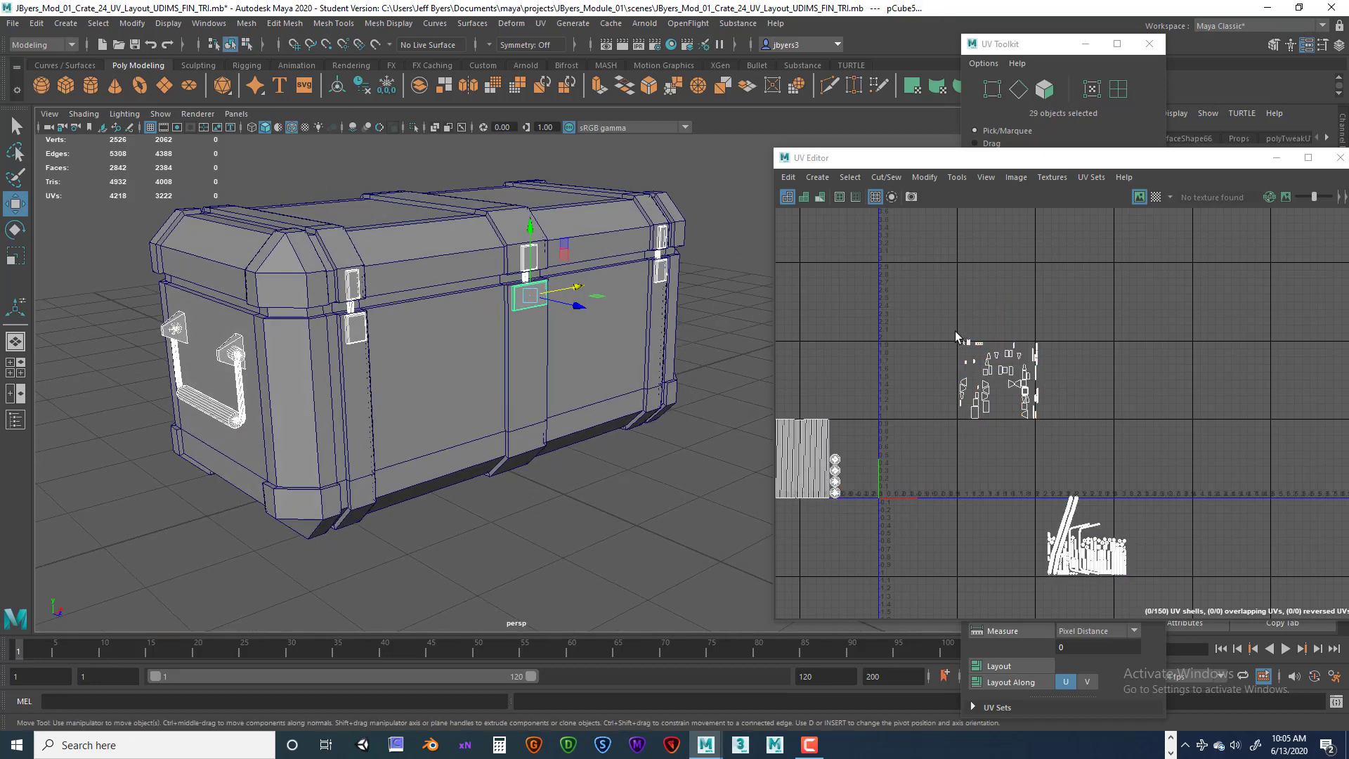
right_drag(988, 366, 929, 344)
drag(889, 309, 1065, 434)
alt+drag(415, 321, 399, 409)
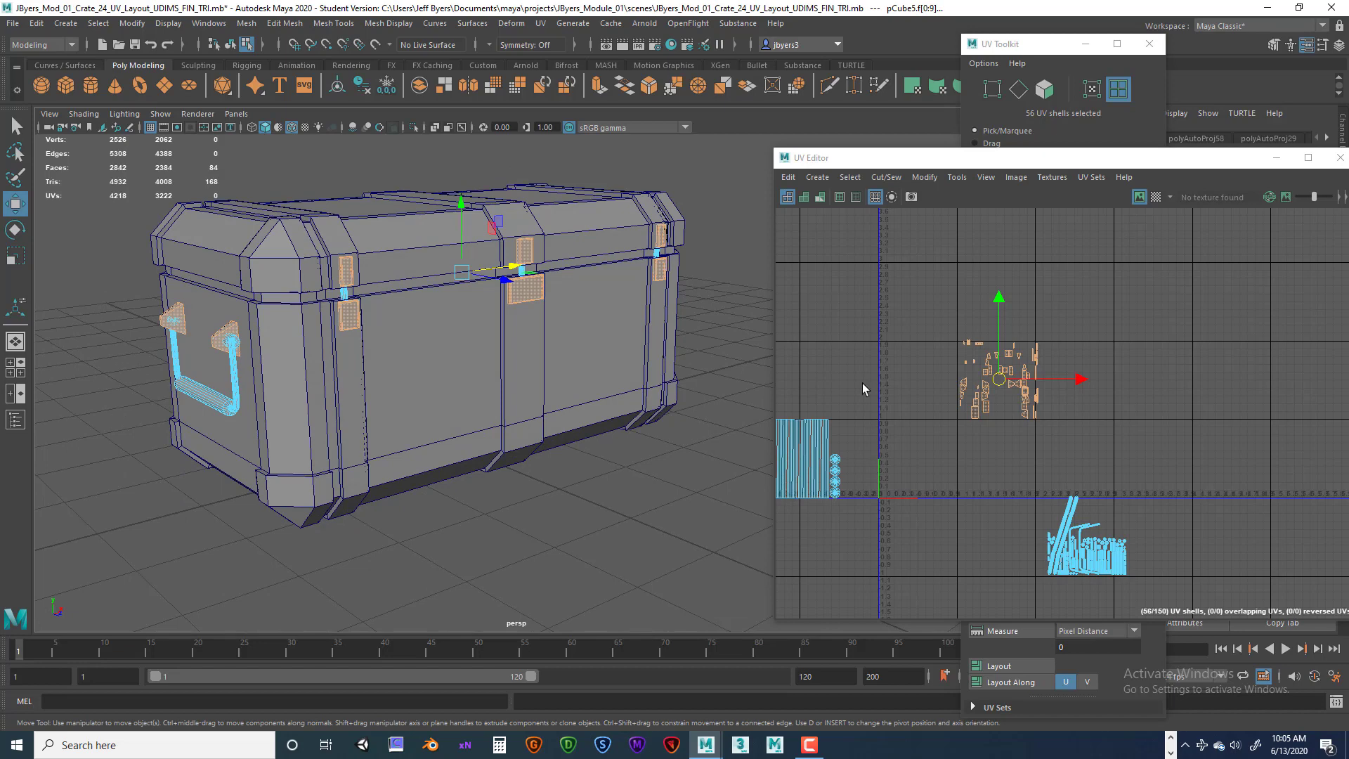
drag(931, 160, 997, 165)
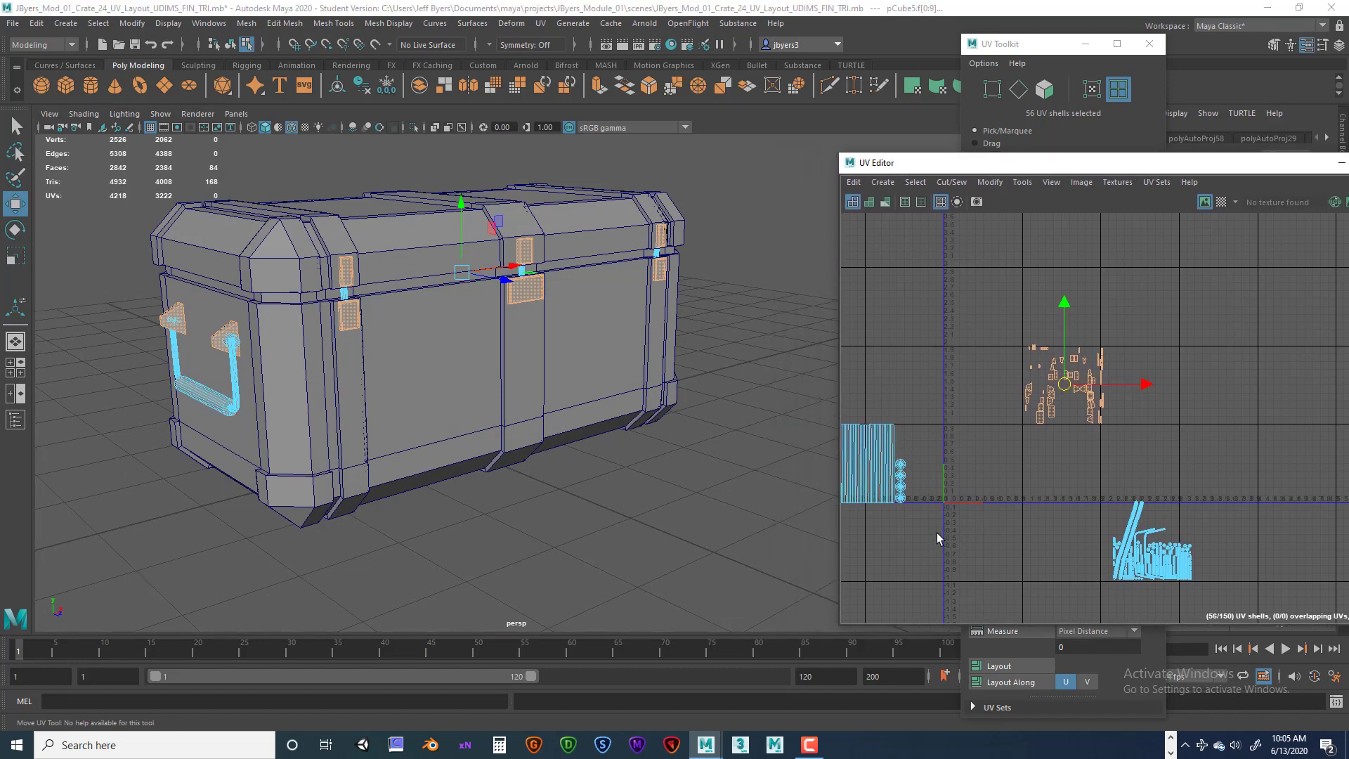
scroll(941, 525, down, 2)
alt+middle_drag(948, 500, 976, 487)
Select the grip and hardware UV shells in turn and inspect their tile placement.
drag(869, 404, 943, 514)
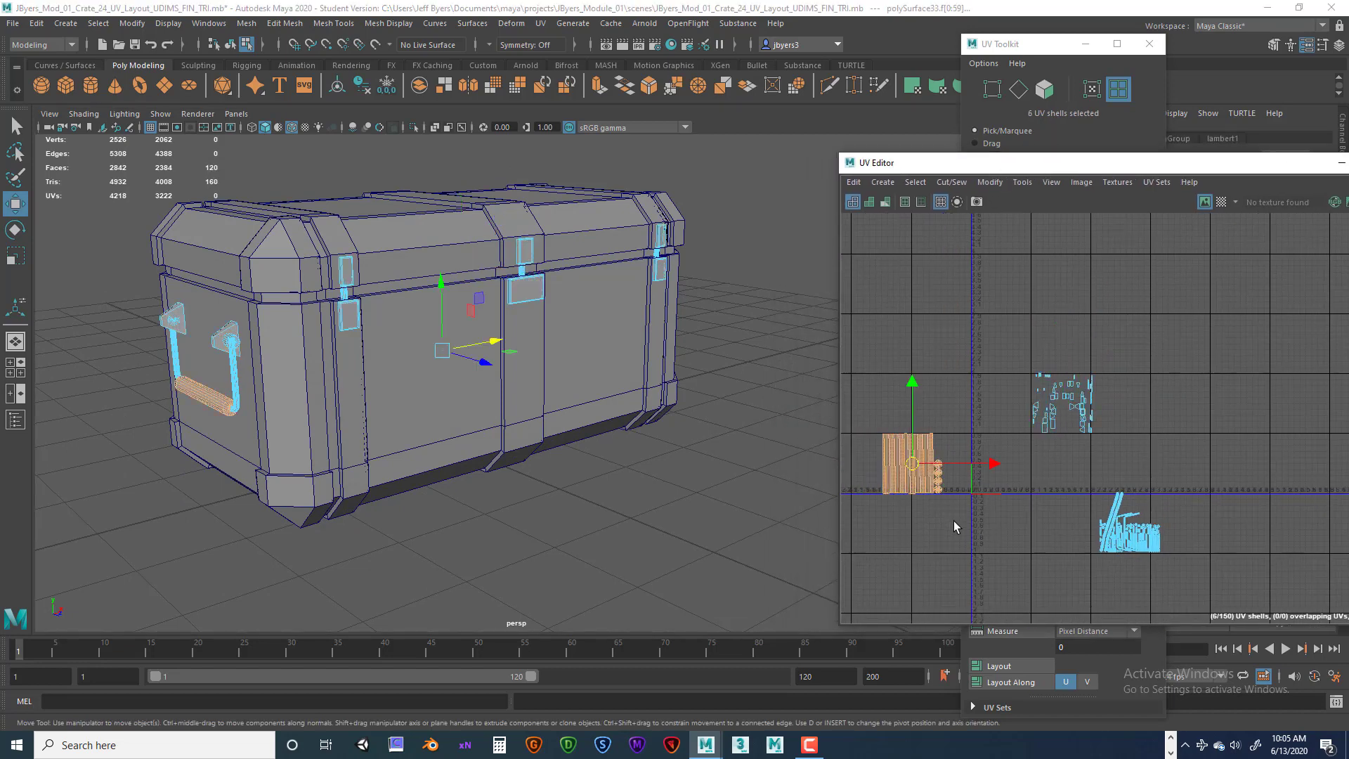
drag(1092, 472, 1161, 556)
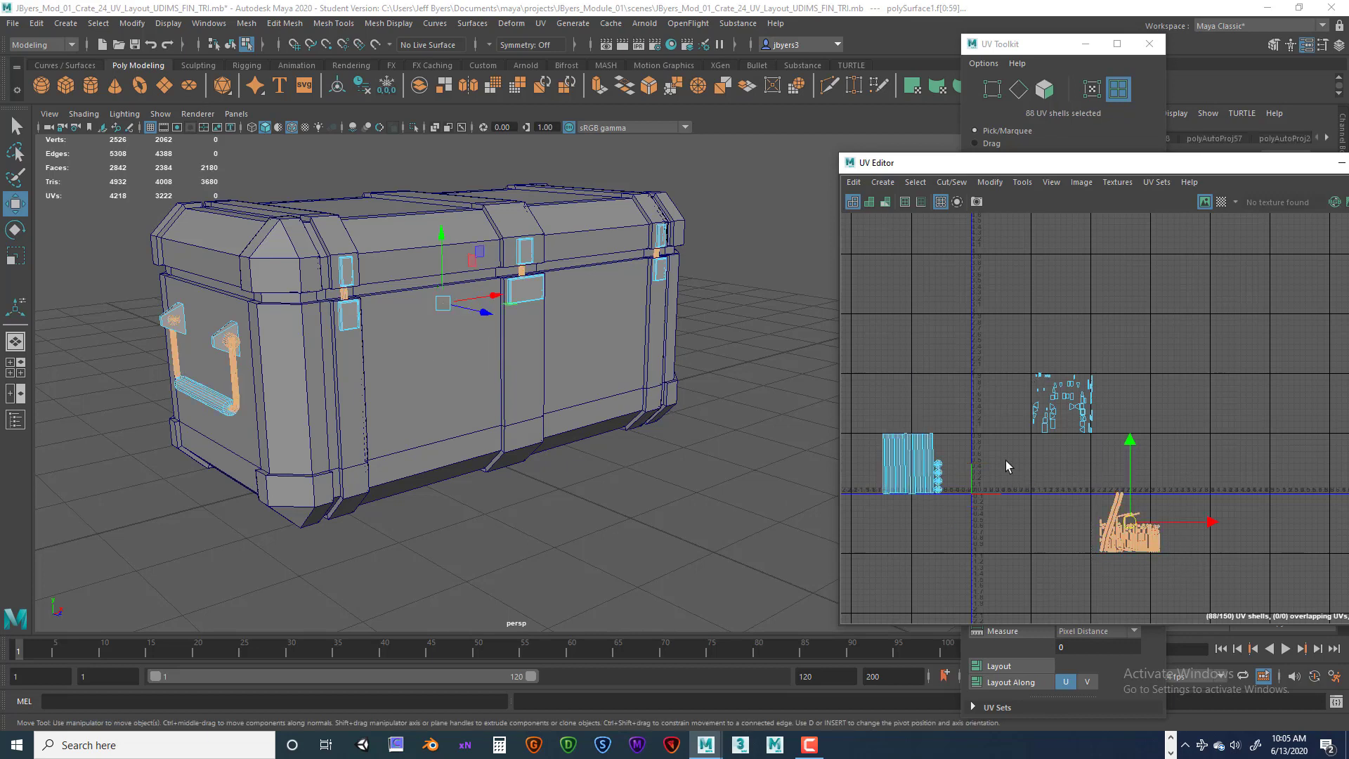
mouse_move(1005, 461)
alt+middle_down()
mouse_move(991, 446)
mouse_move(1023, 401)
mouse_move(1028, 467)
alt+middle_up()
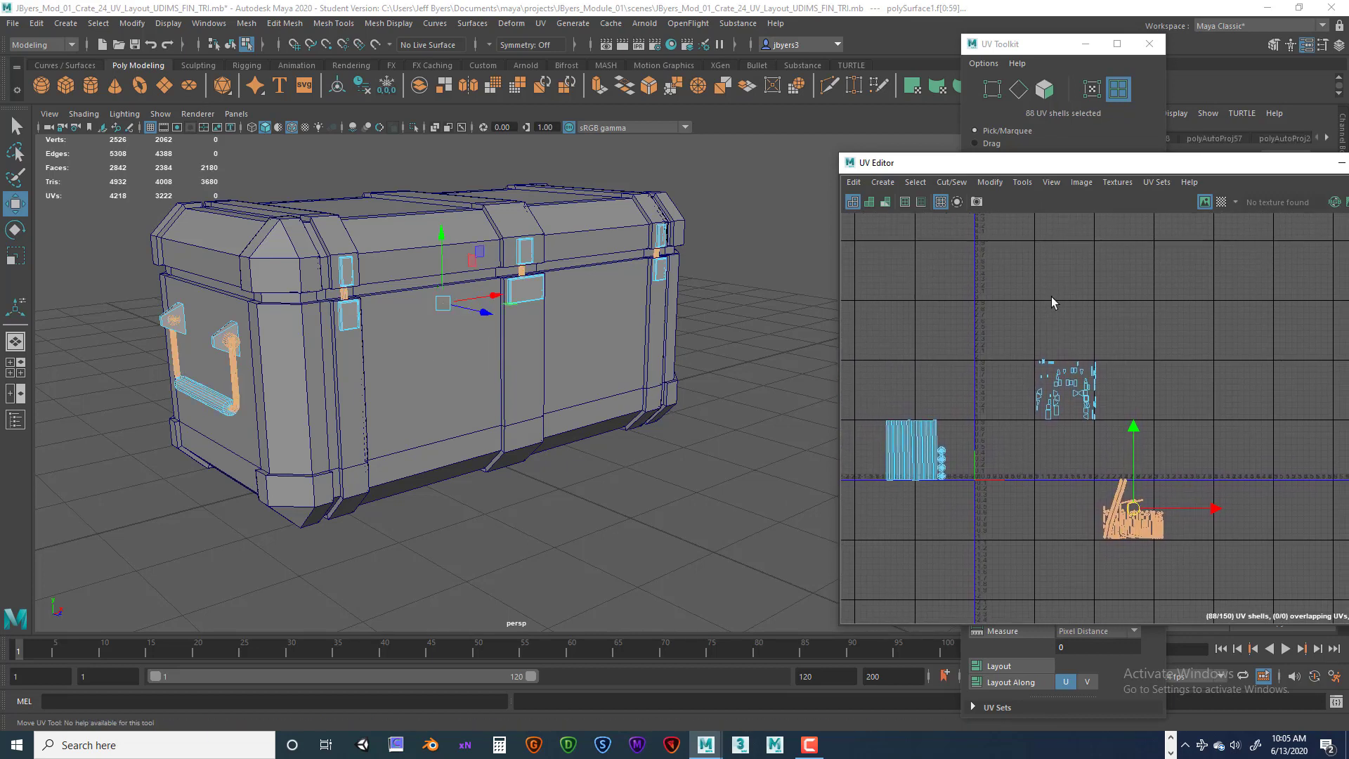
drag(1095, 168, 1017, 130)
scroll(936, 429, up, 3)
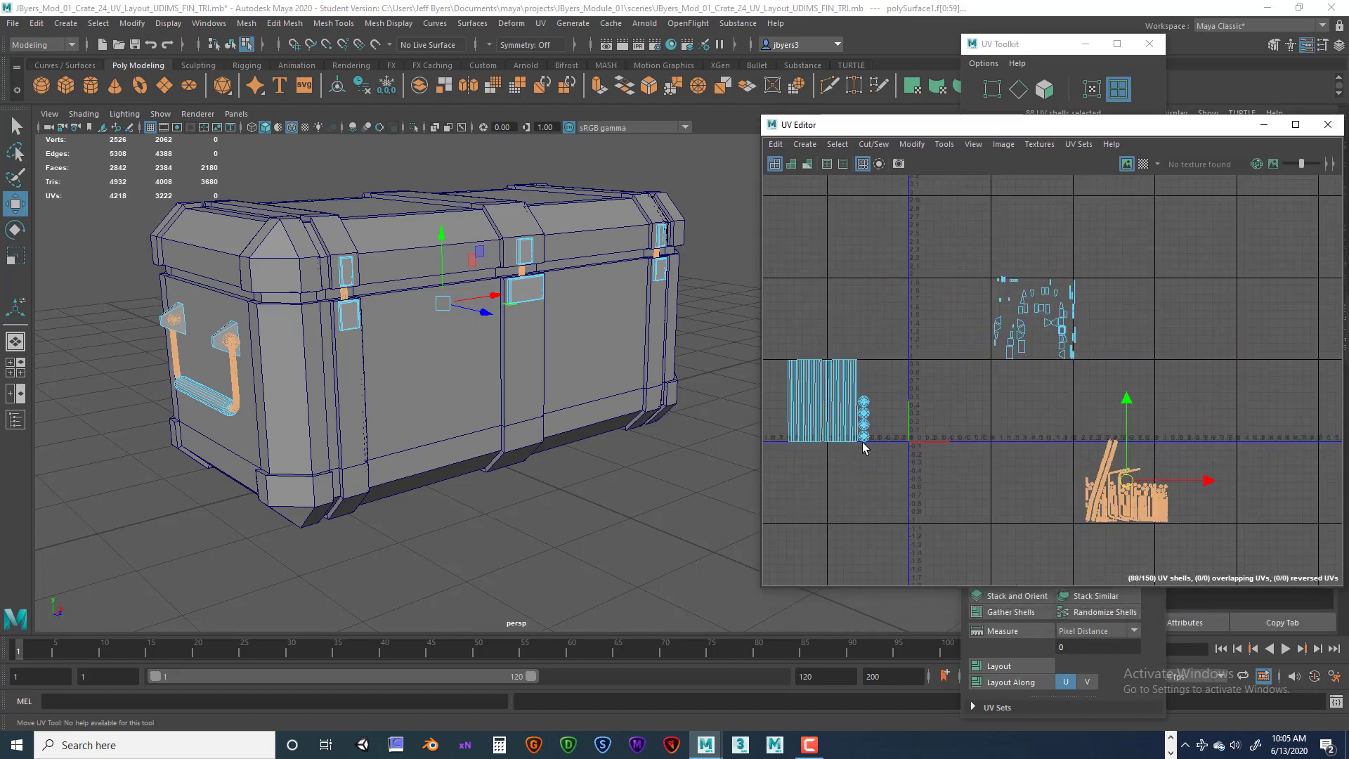
alt+middle_drag(958, 415, 989, 386)
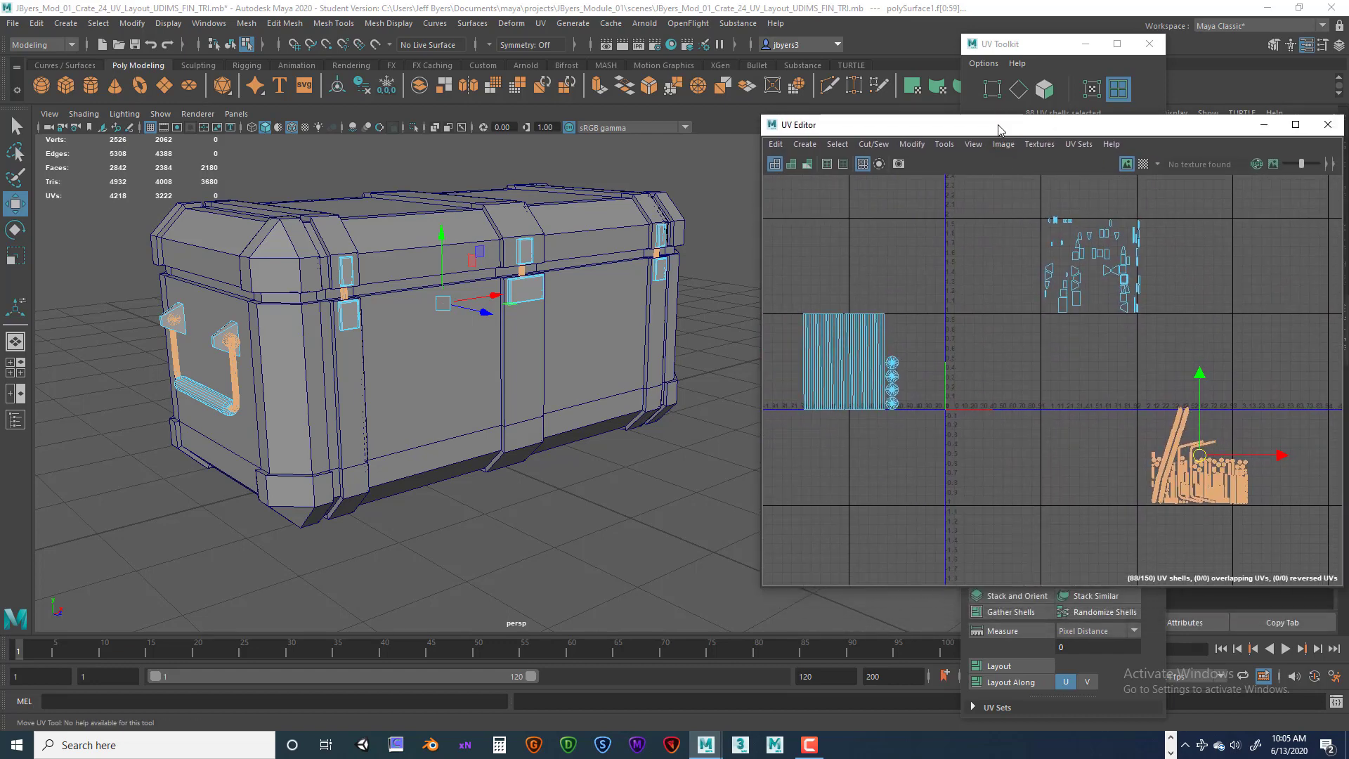
drag(1000, 130, 581, 127)
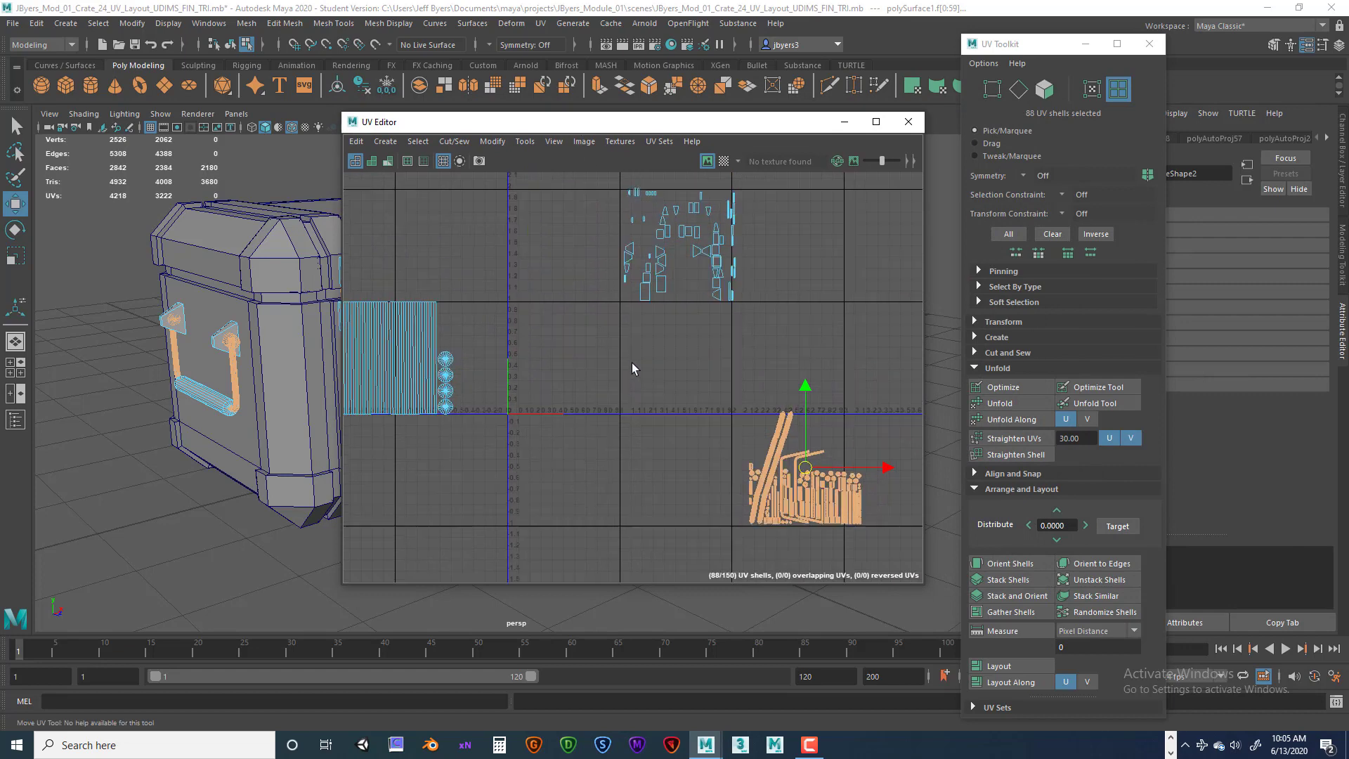
scroll(631, 362, up, 2)
alt+middle_drag(634, 362, 704, 373)
alt+right_drag(705, 372, 620, 383)
mouse_move(620, 382)
alt+middle_down()
mouse_move(572, 374)
mouse_move(629, 391)
alt+middle_up()
scroll(626, 395, down, 1)
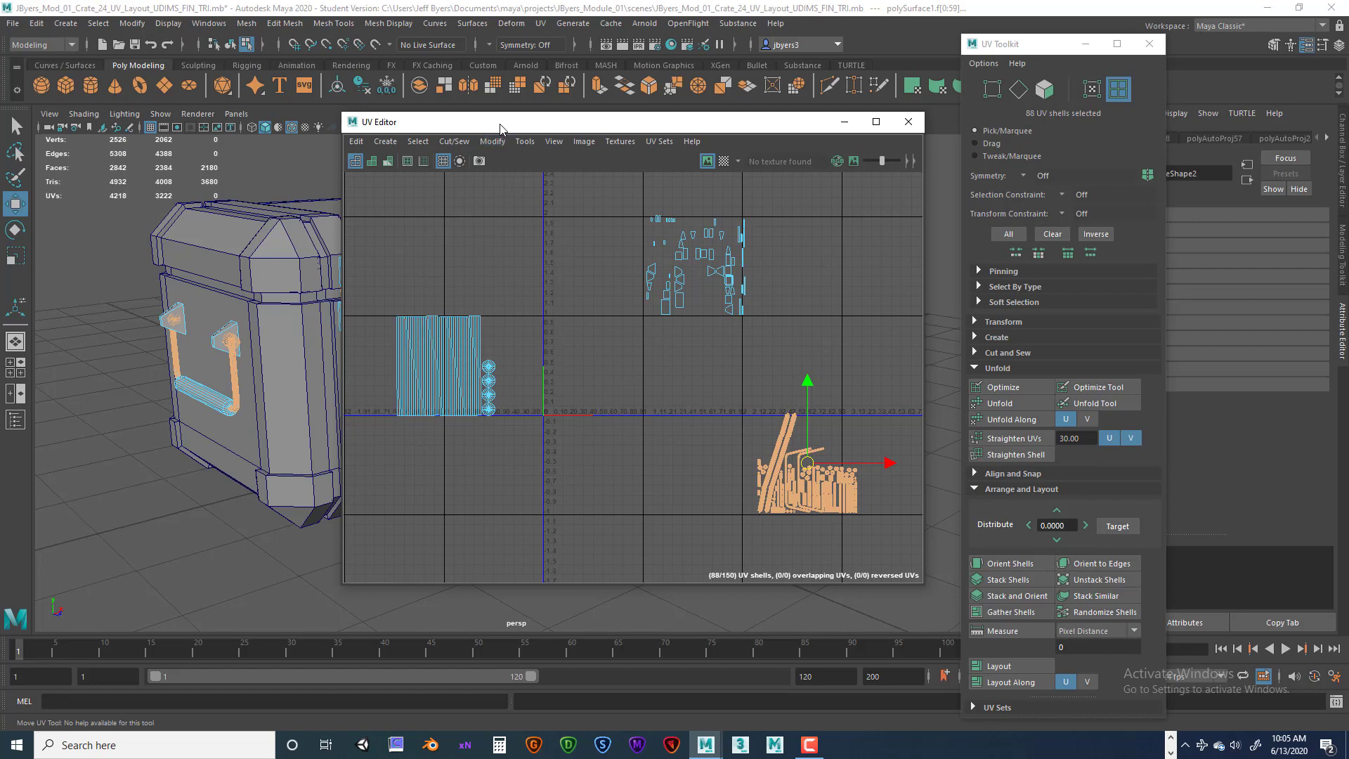
Select the six grip UV shells and lay them out with shell and tile padding of 20.
drag(381, 280, 521, 436)
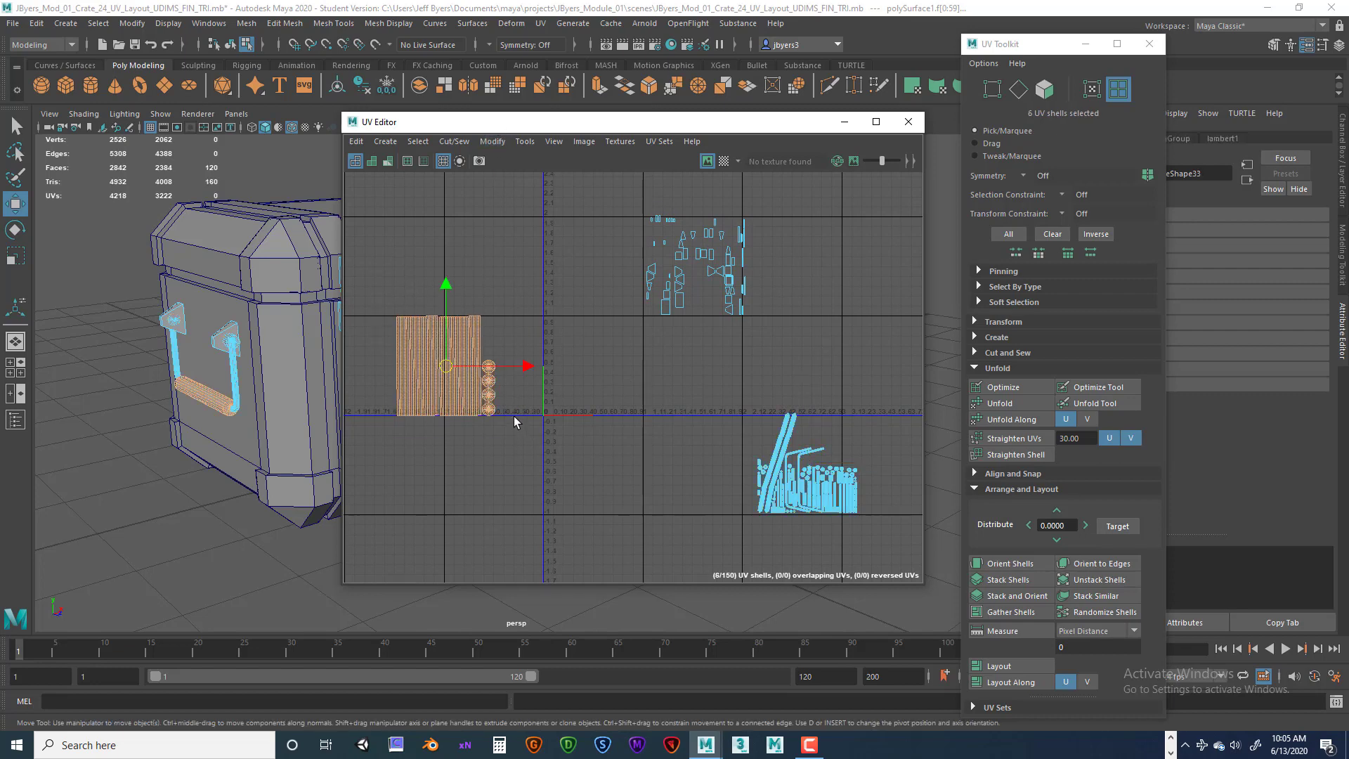
click(493, 143)
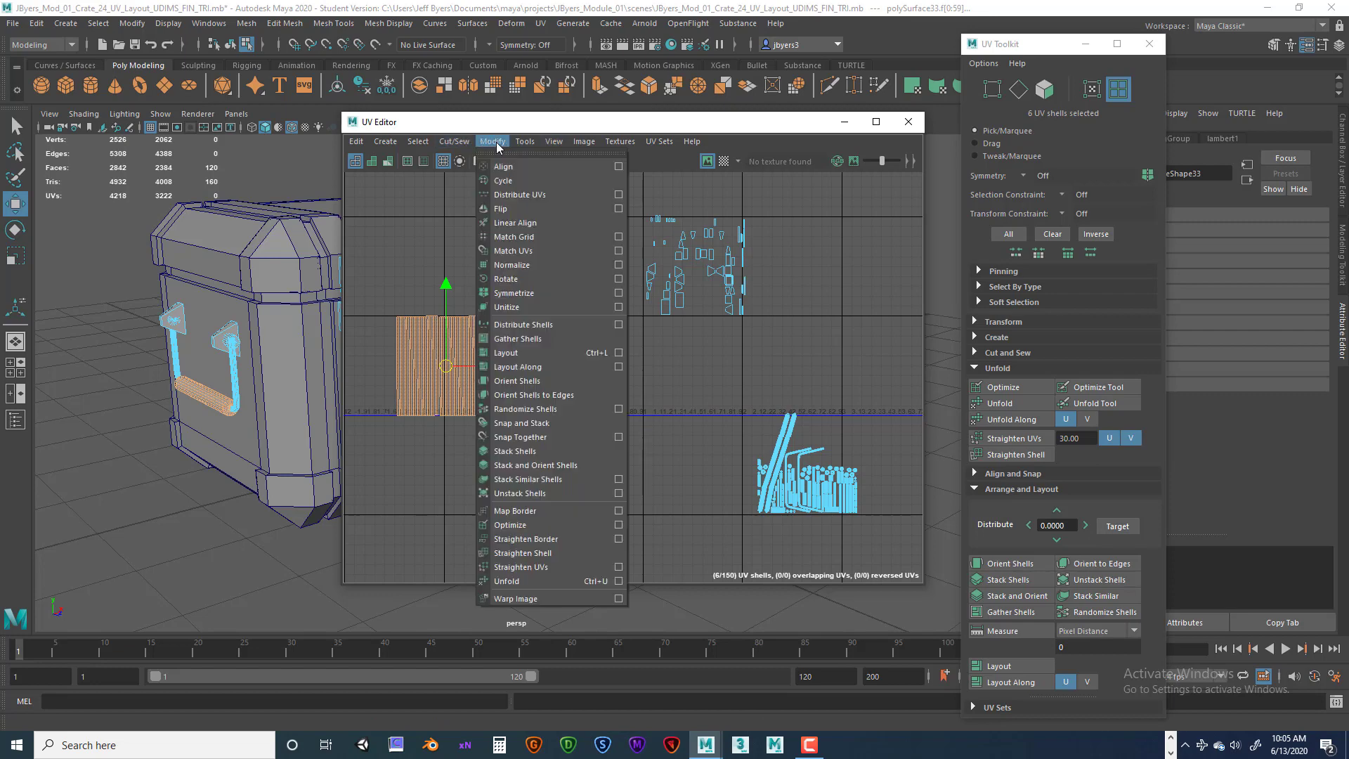
click(618, 353)
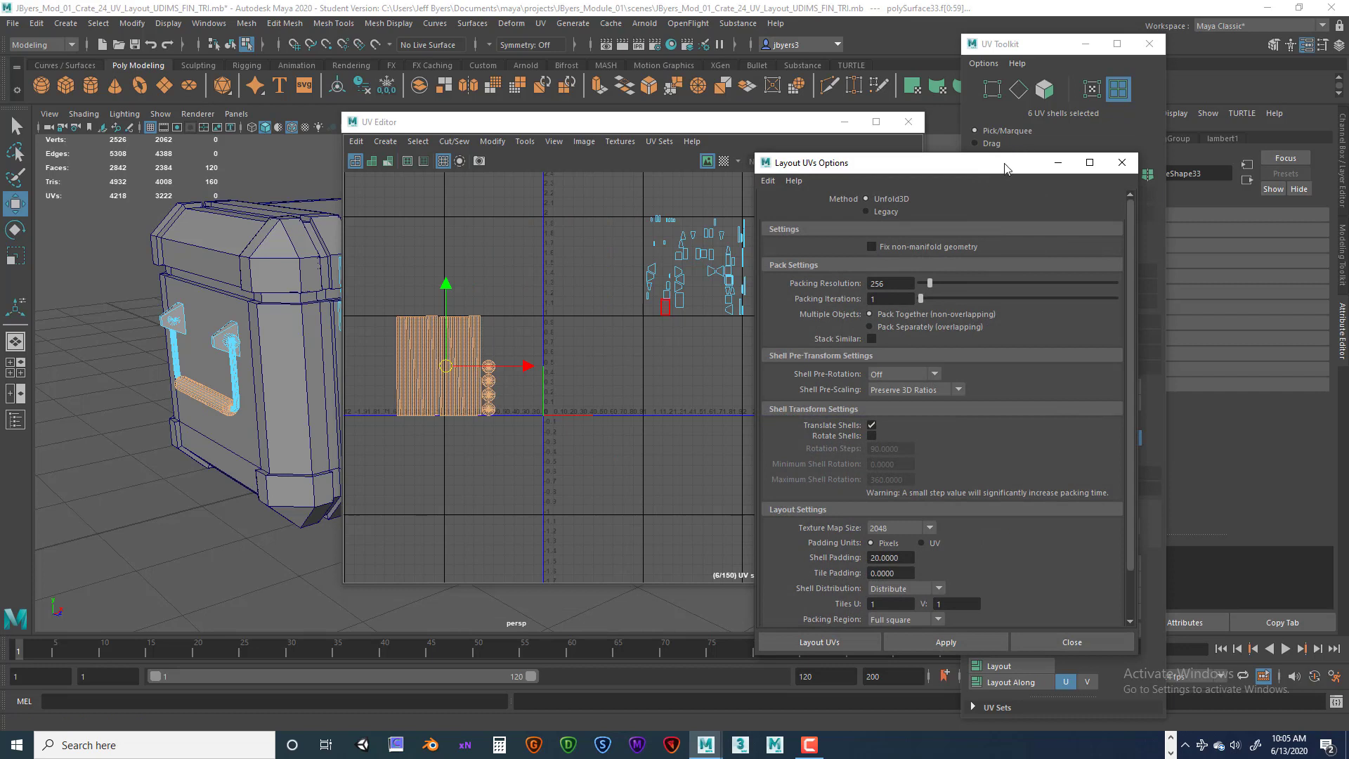
drag(1003, 163, 827, 150)
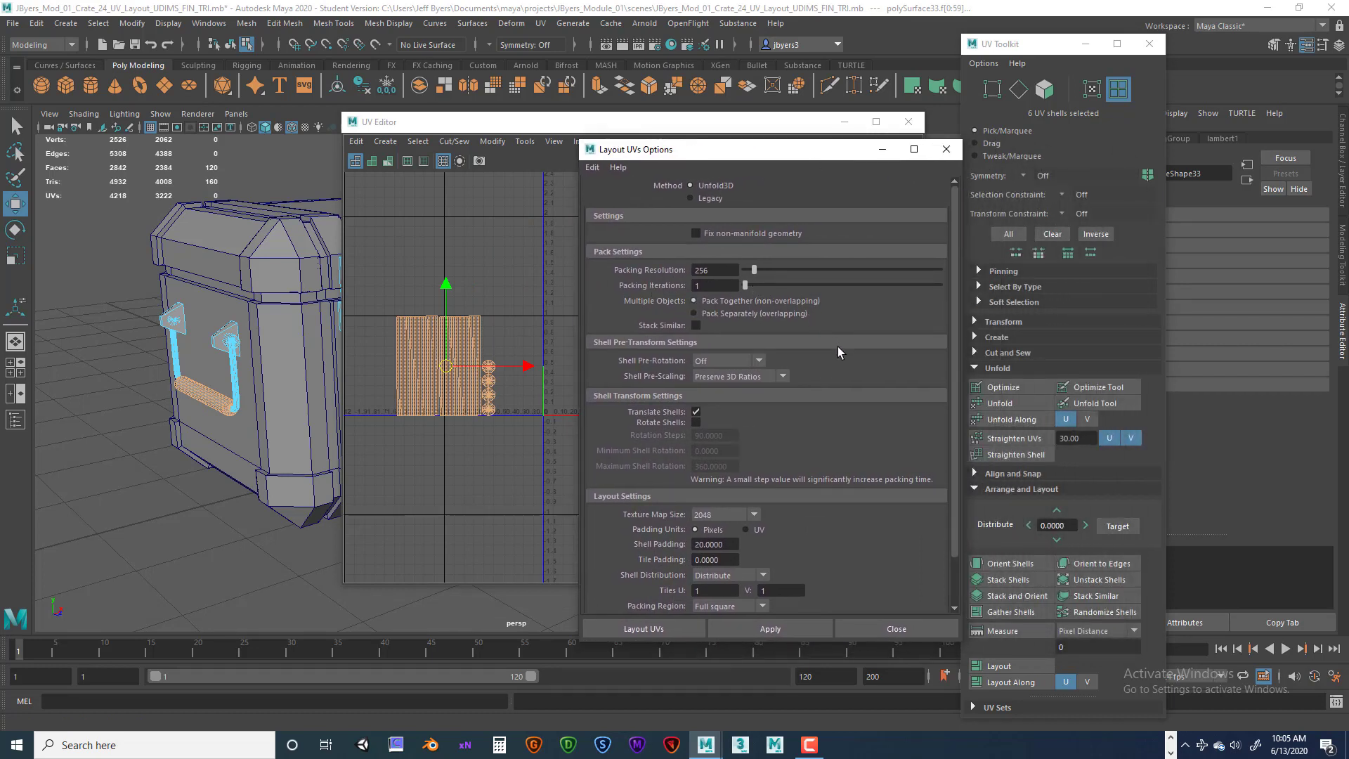
scroll(842, 355, down, 3)
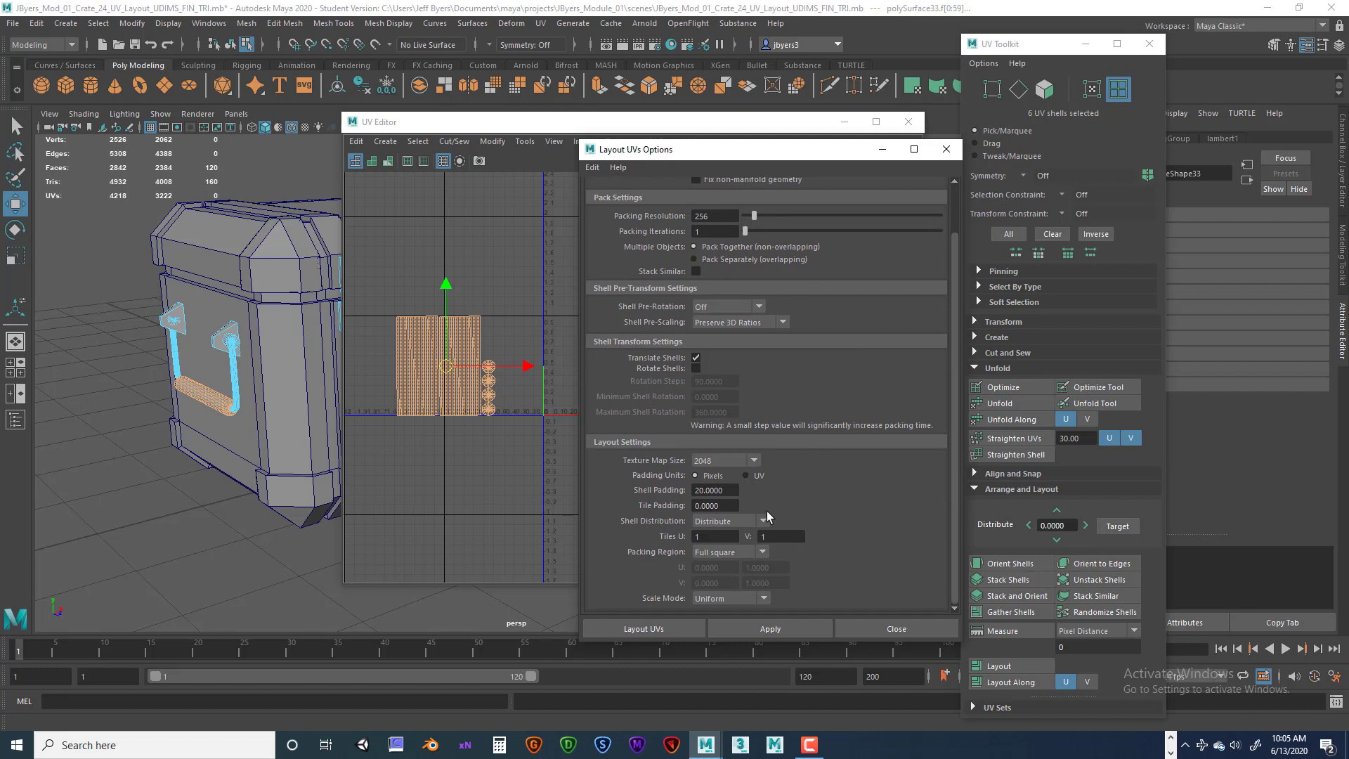
click(728, 506)
key(Return)
drag(753, 157, 971, 166)
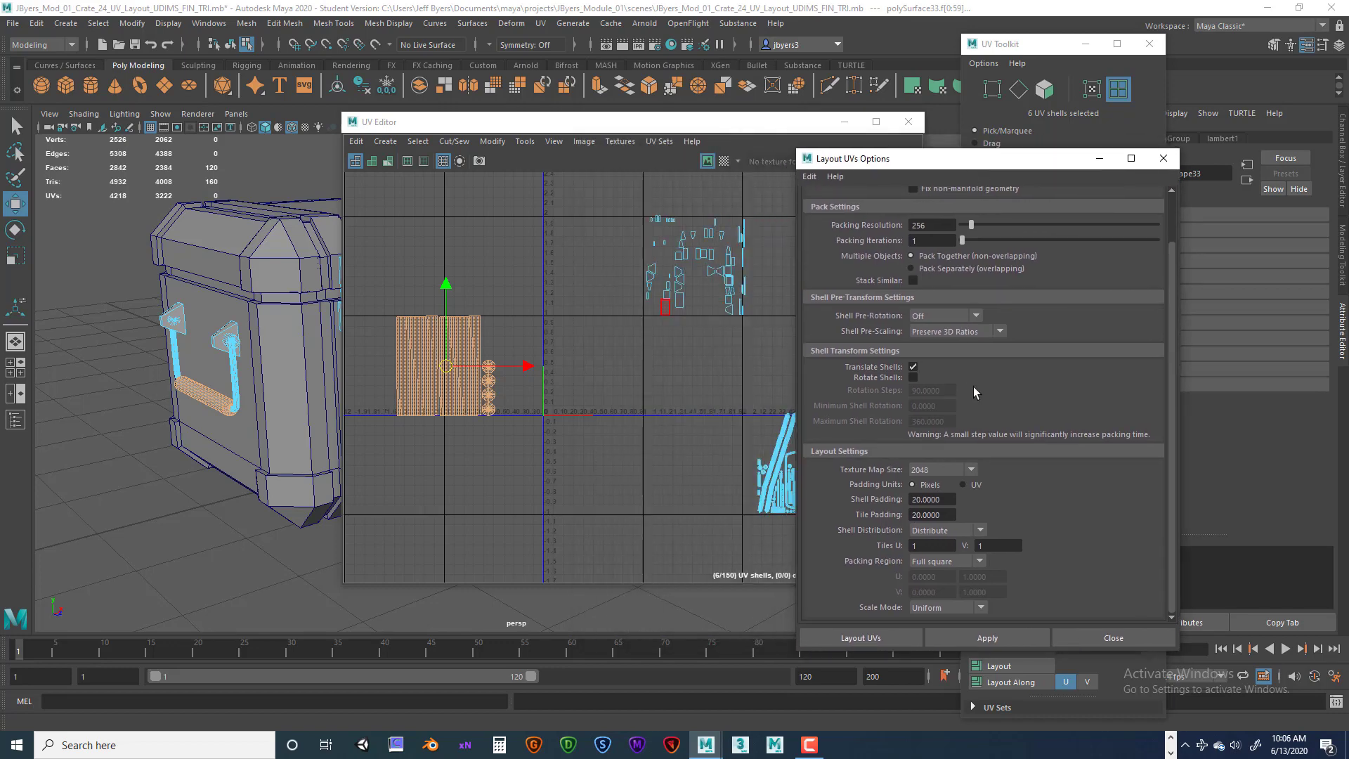
click(896, 634)
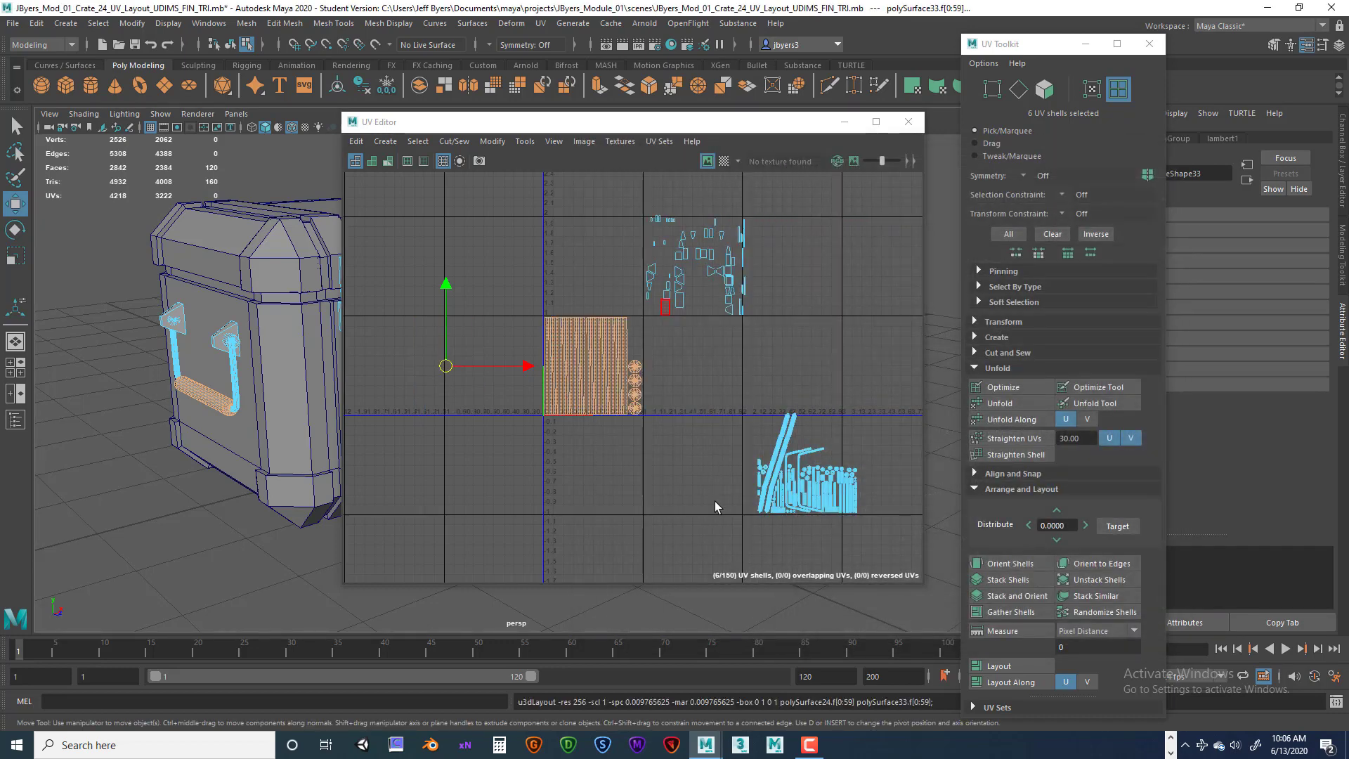
Reselect the grip UV shells and move them two tiles to the right along U.
scroll(684, 487, up, 3)
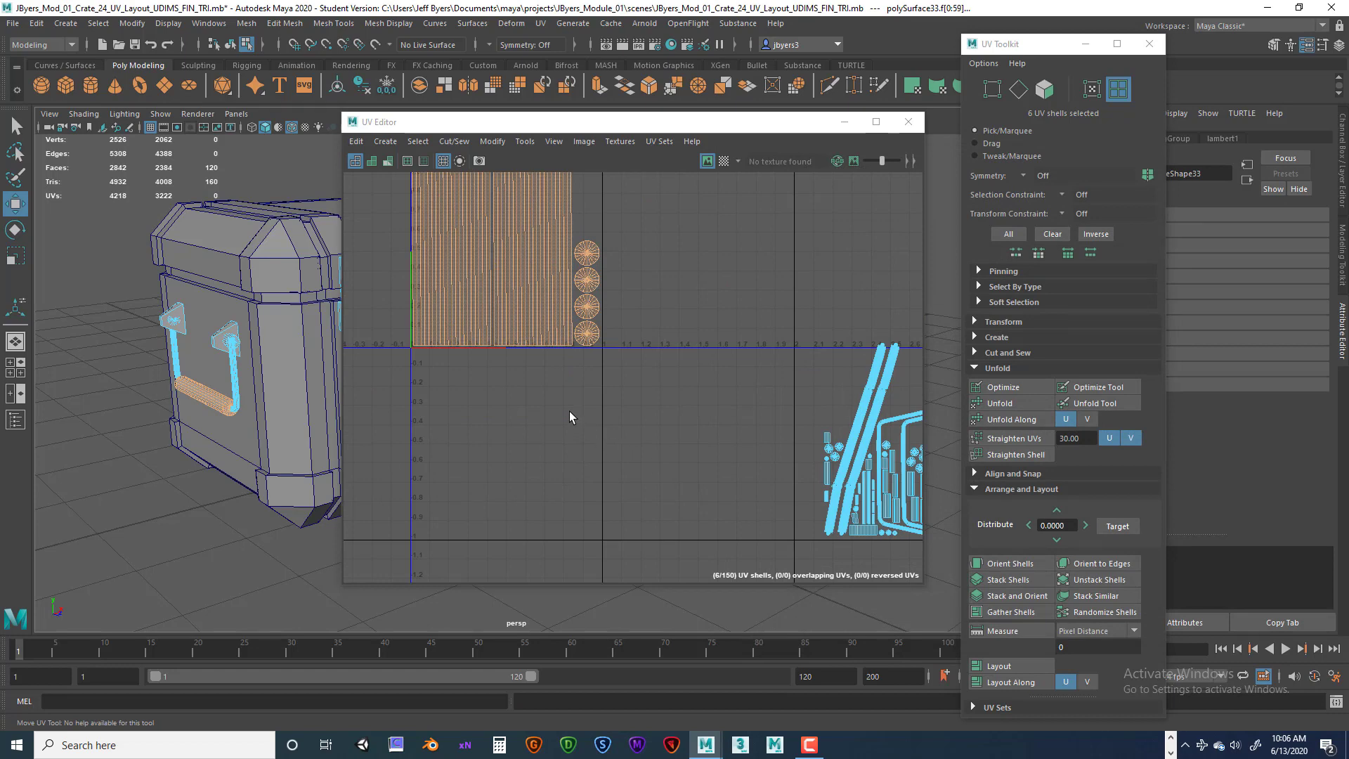
alt+middle_drag(569, 411, 635, 536)
scroll(635, 536, up, 3)
alt+middle_drag(555, 454, 627, 544)
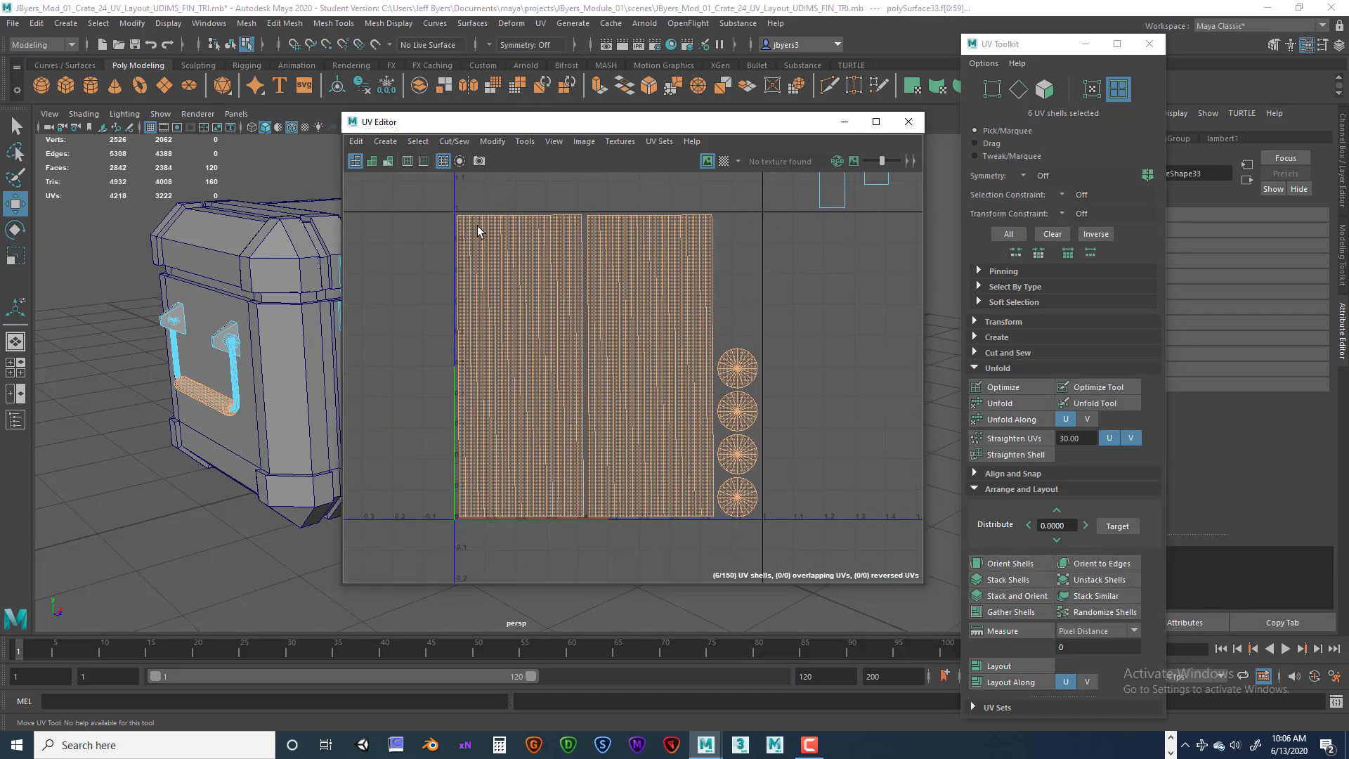
scroll(702, 441, down, 5)
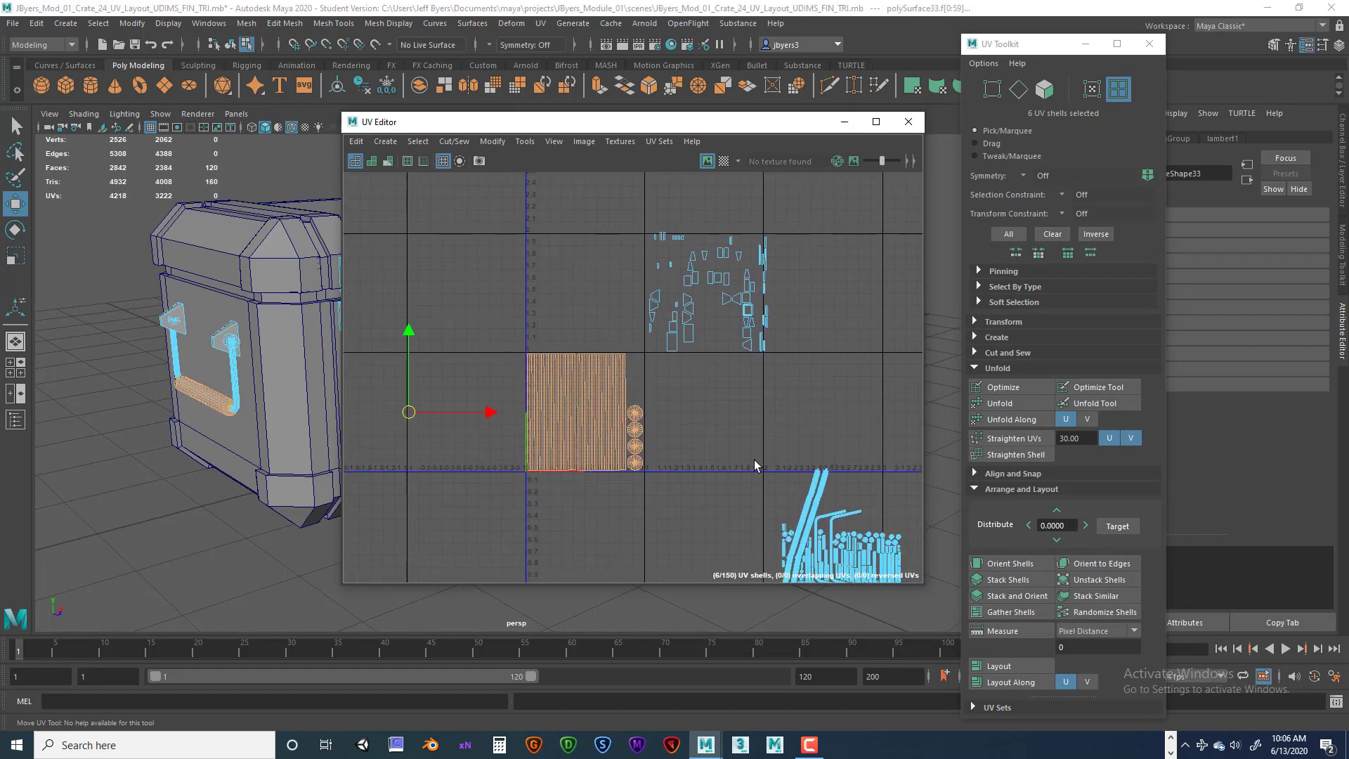
alt+middle_drag(754, 461, 723, 491)
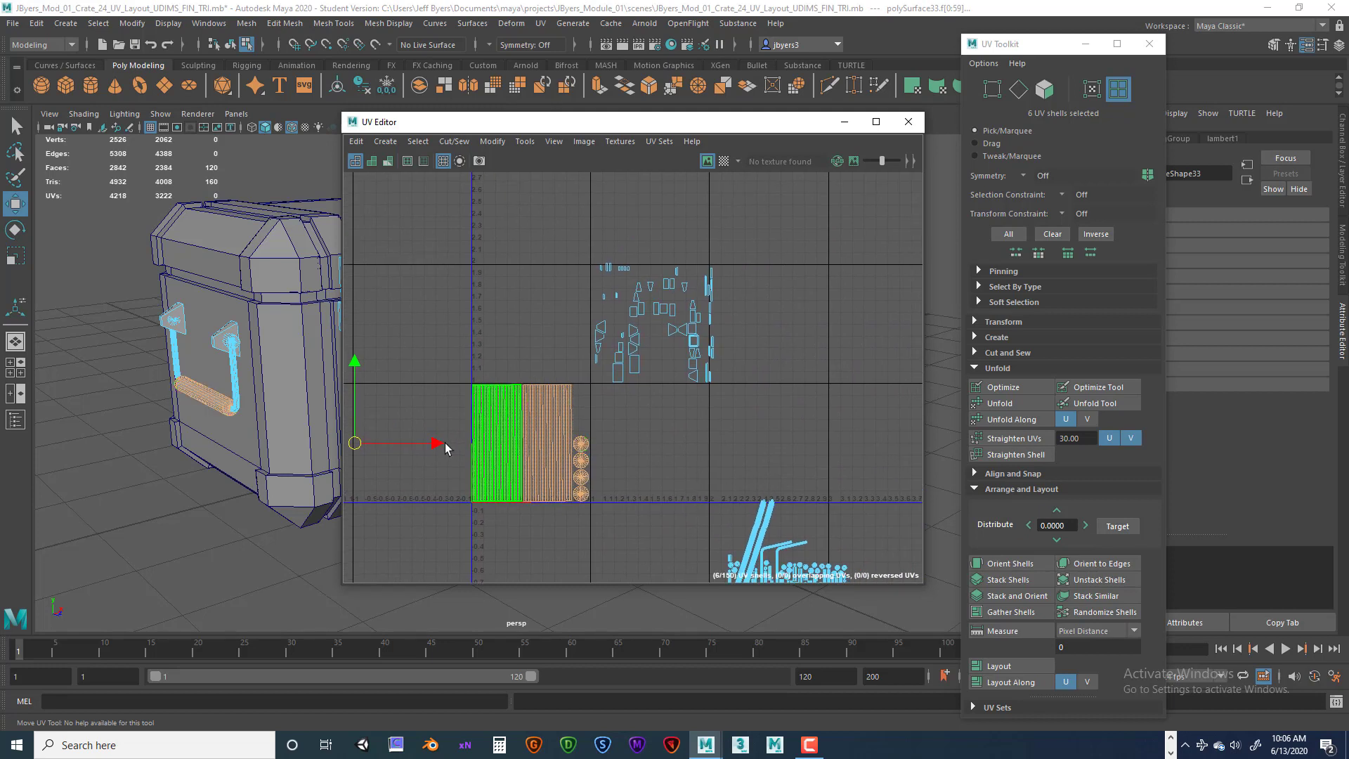
drag(449, 342, 587, 529)
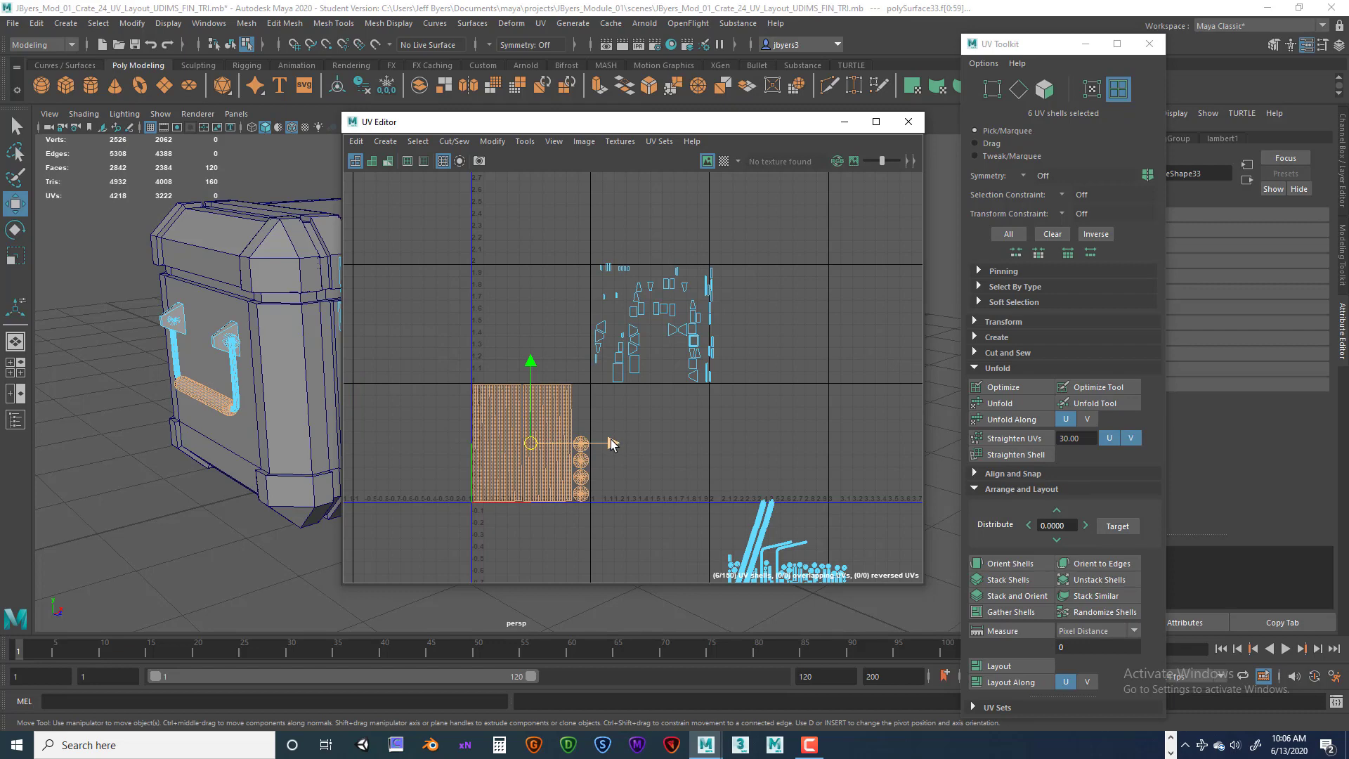
drag(610, 440, 850, 437)
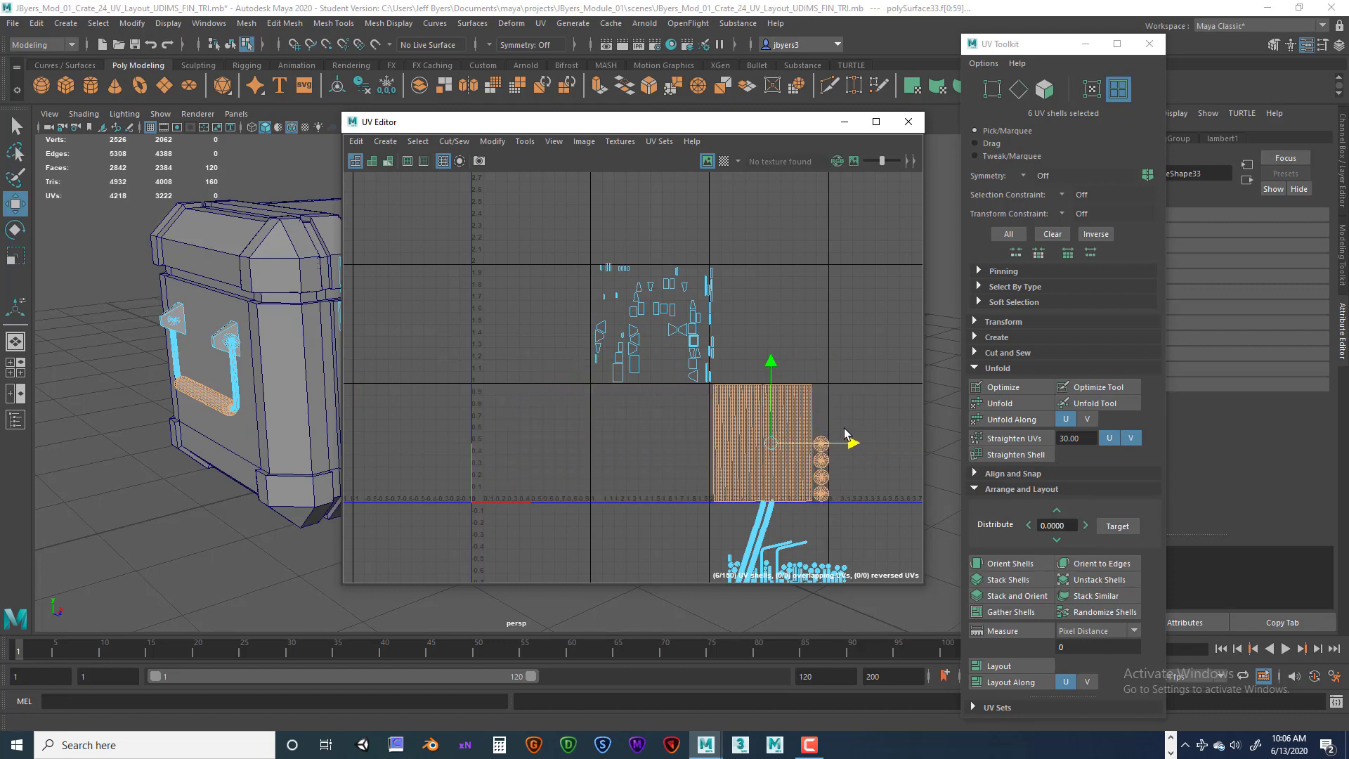
Select the 88 handle hardware UV shells and lay them out in the 0–1 tile.
scroll(843, 432, up, 2)
scroll(841, 431, up, 2)
scroll(789, 393, up, 2)
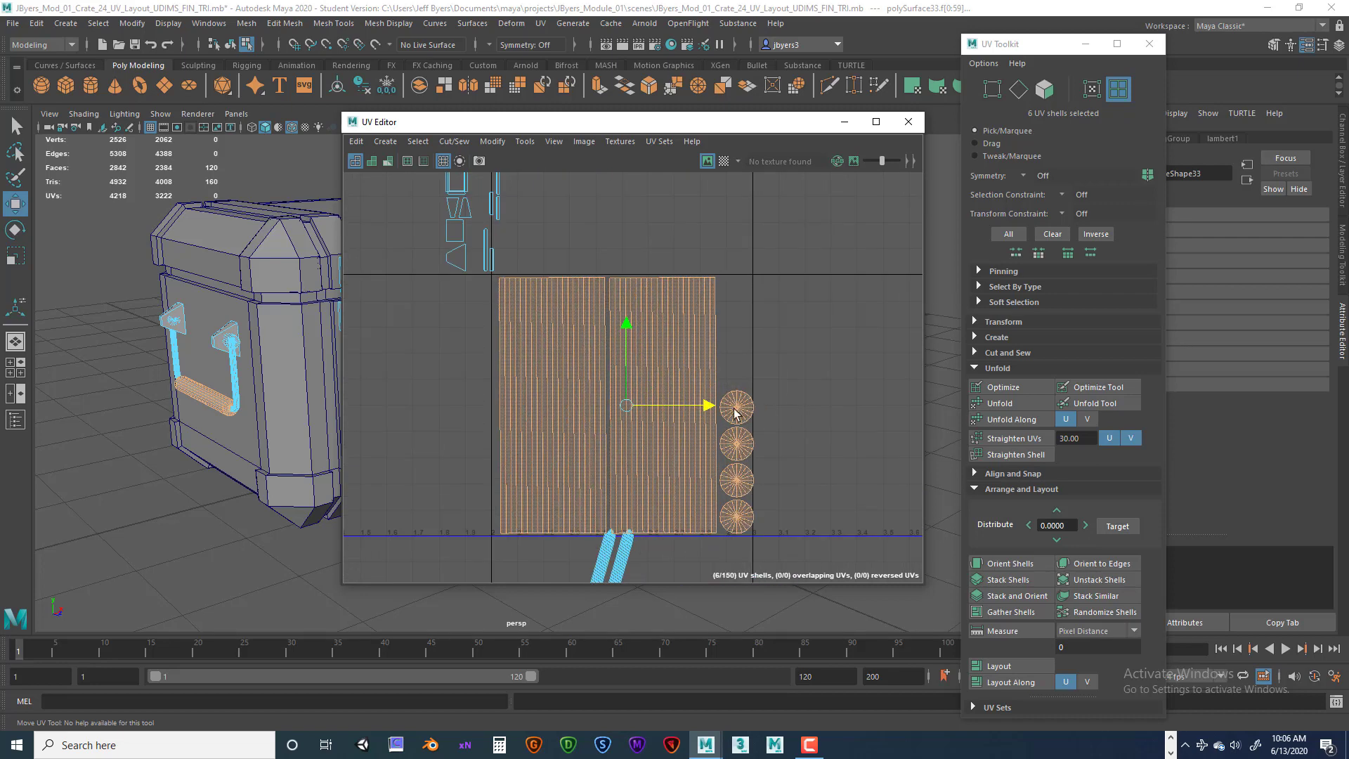
drag(706, 410, 702, 406)
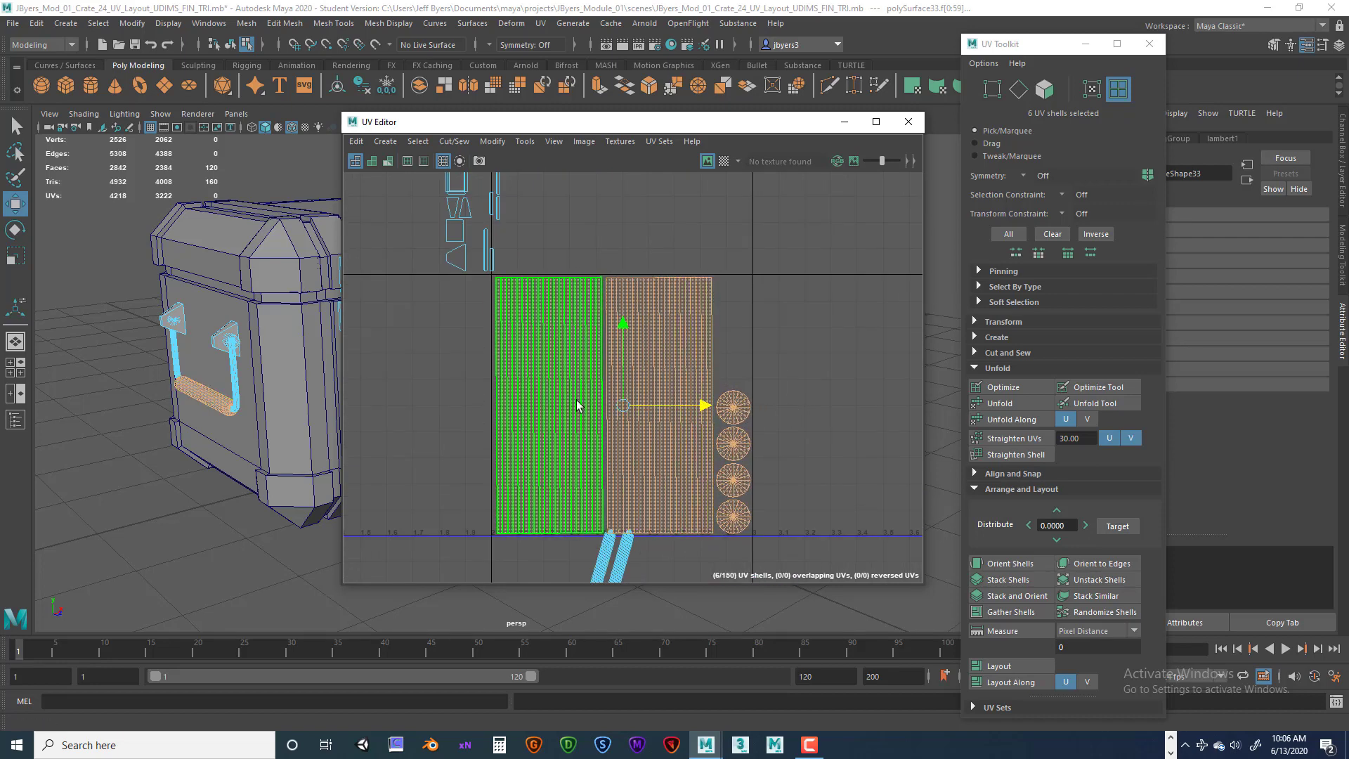
scroll(617, 331, down, 2)
scroll(619, 353, down, 4)
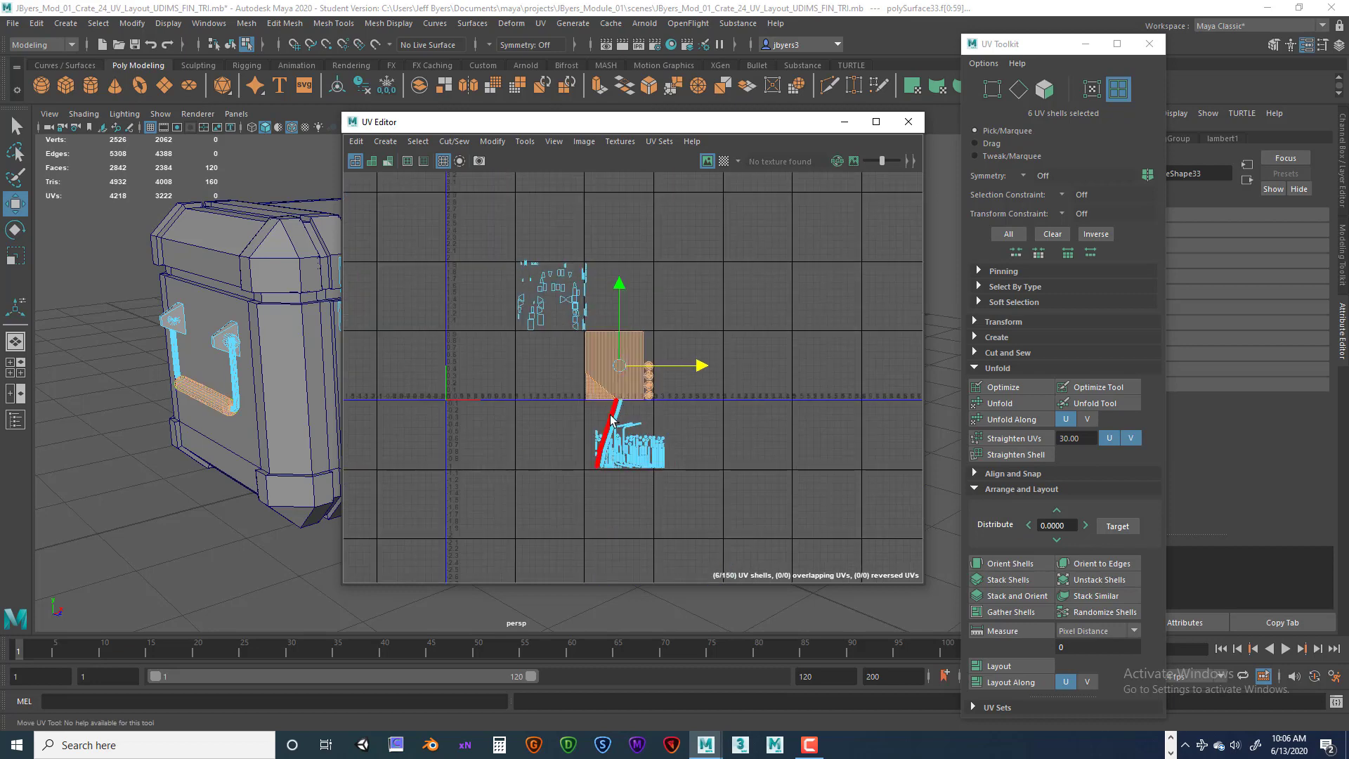
alt+middle_drag(610, 414, 595, 335)
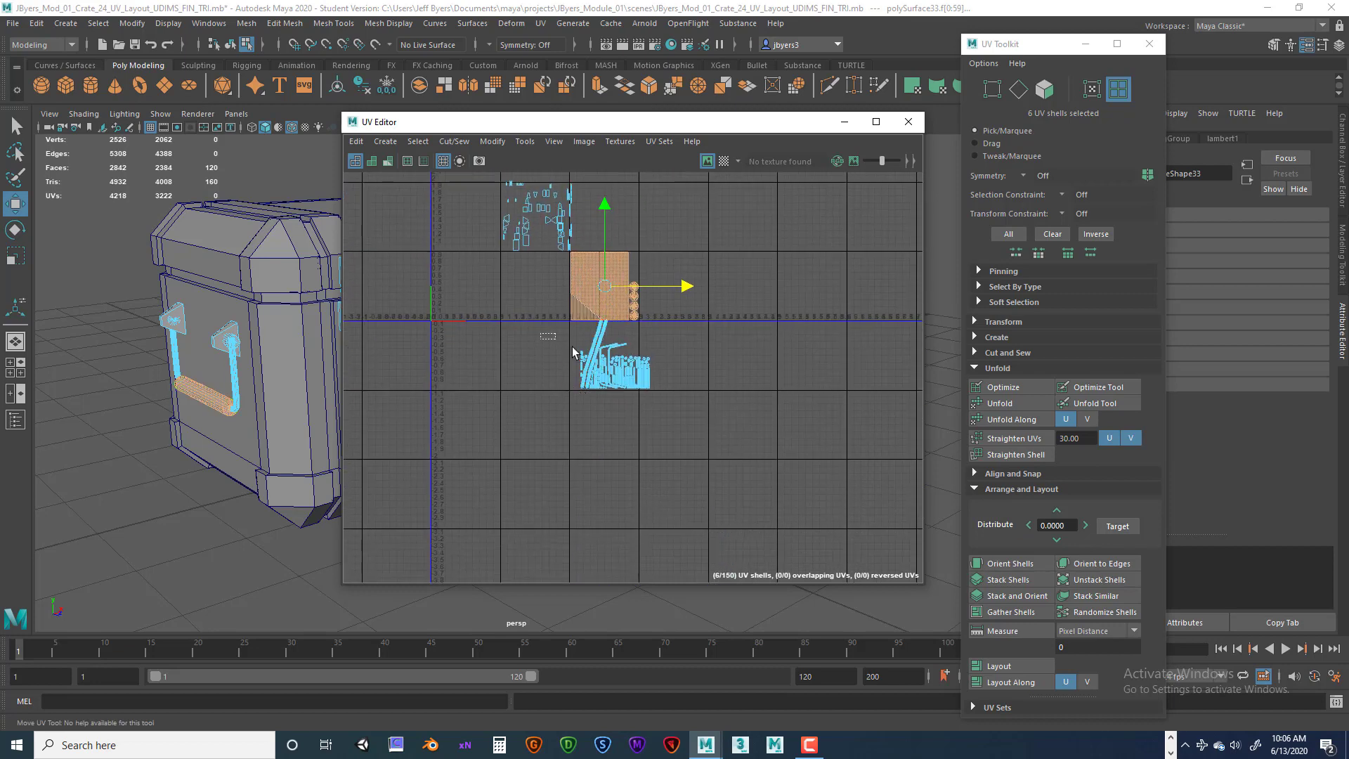
drag(542, 339, 744, 429)
alt+middle_drag(634, 389, 670, 405)
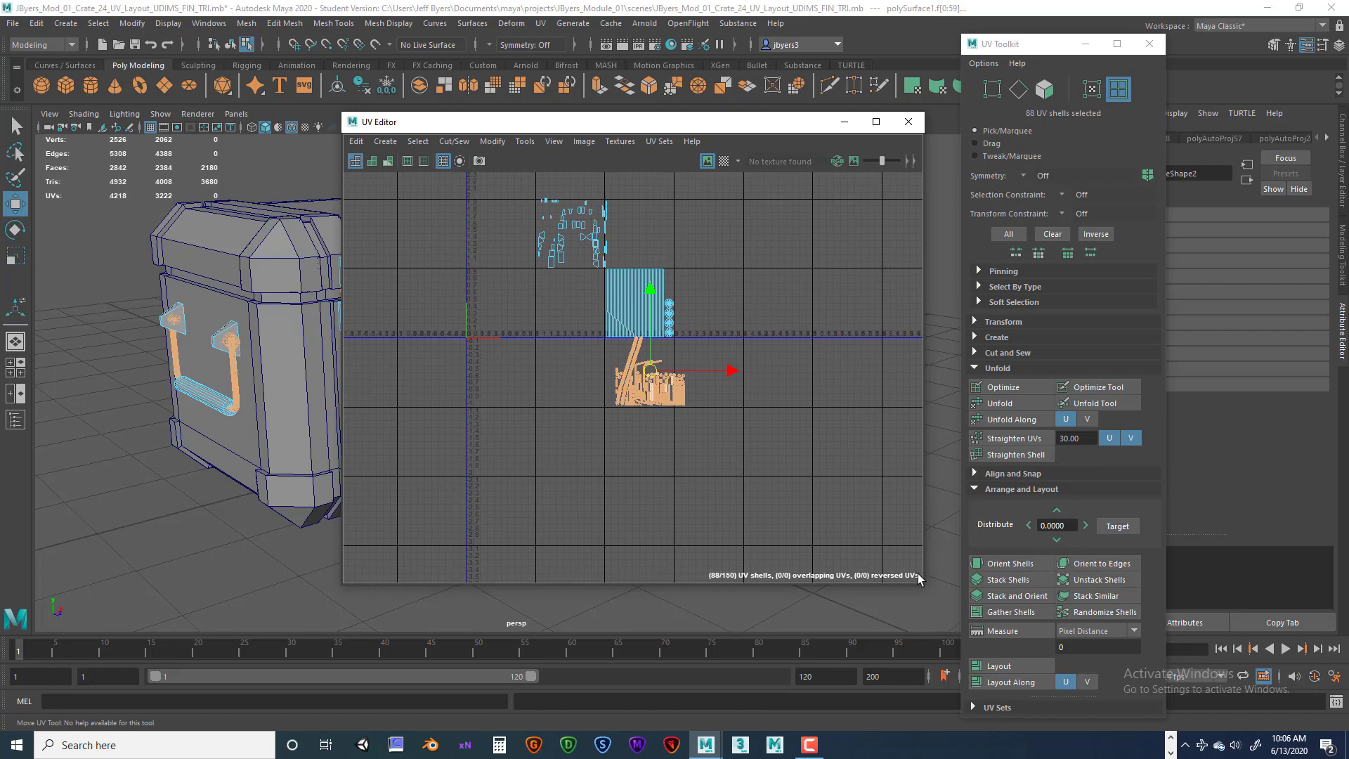
click(1020, 667)
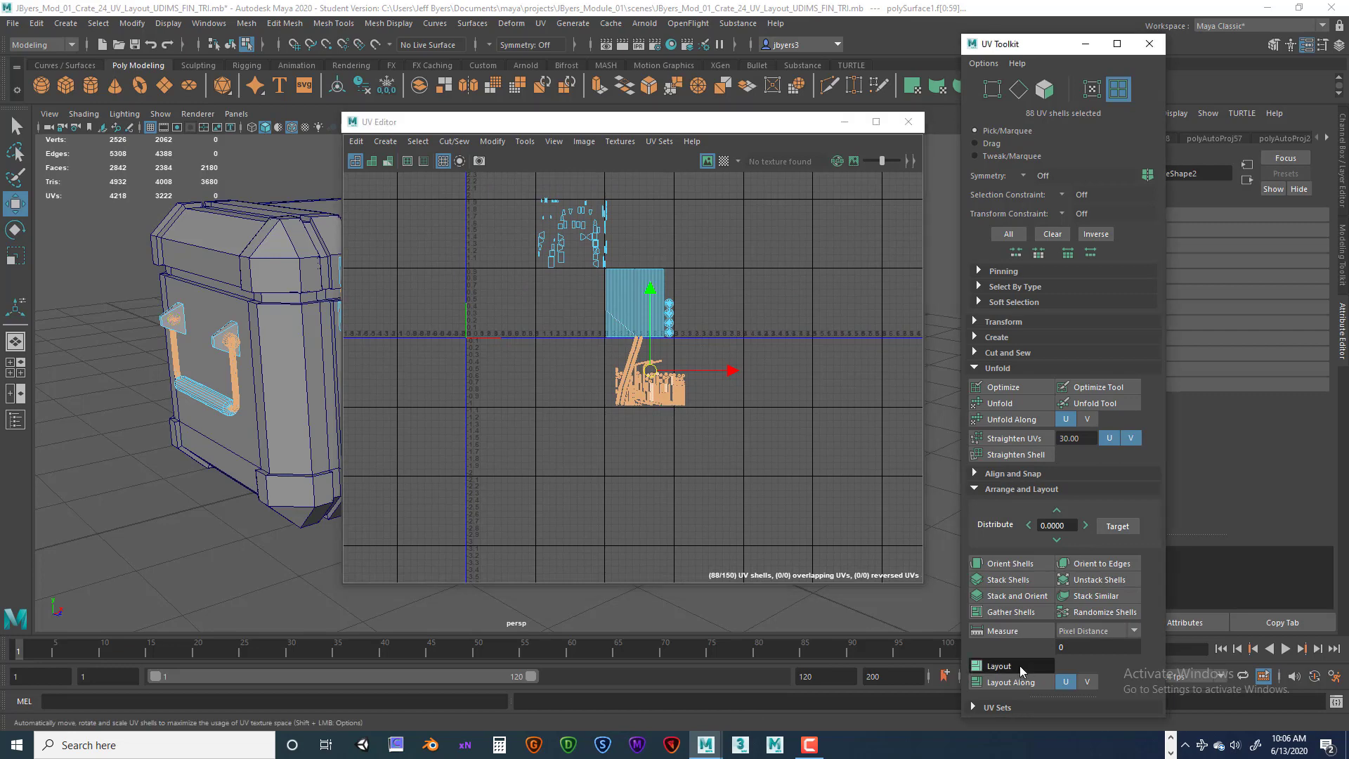
Move the three stray hardware UV shells from outside into the 0–1 tile.
scroll(739, 561, up, 3)
mouse_move(554, 367)
alt+middle_down()
mouse_move(720, 457)
mouse_move(743, 490)
alt+middle_up()
alt+middle_drag(585, 339, 730, 507)
scroll(715, 487, up, 3)
scroll(673, 482, down, 3)
drag(435, 346, 600, 453)
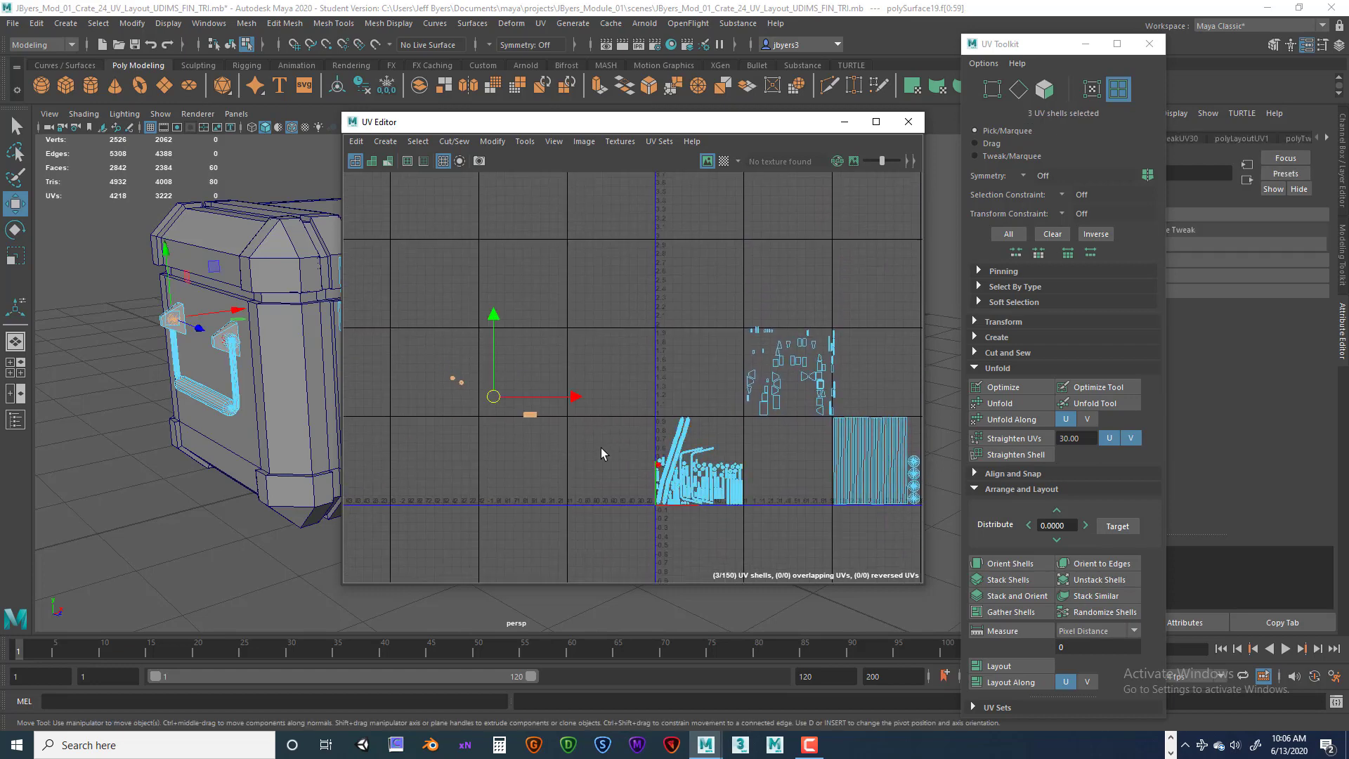
click(530, 414)
drag(529, 414, 726, 429)
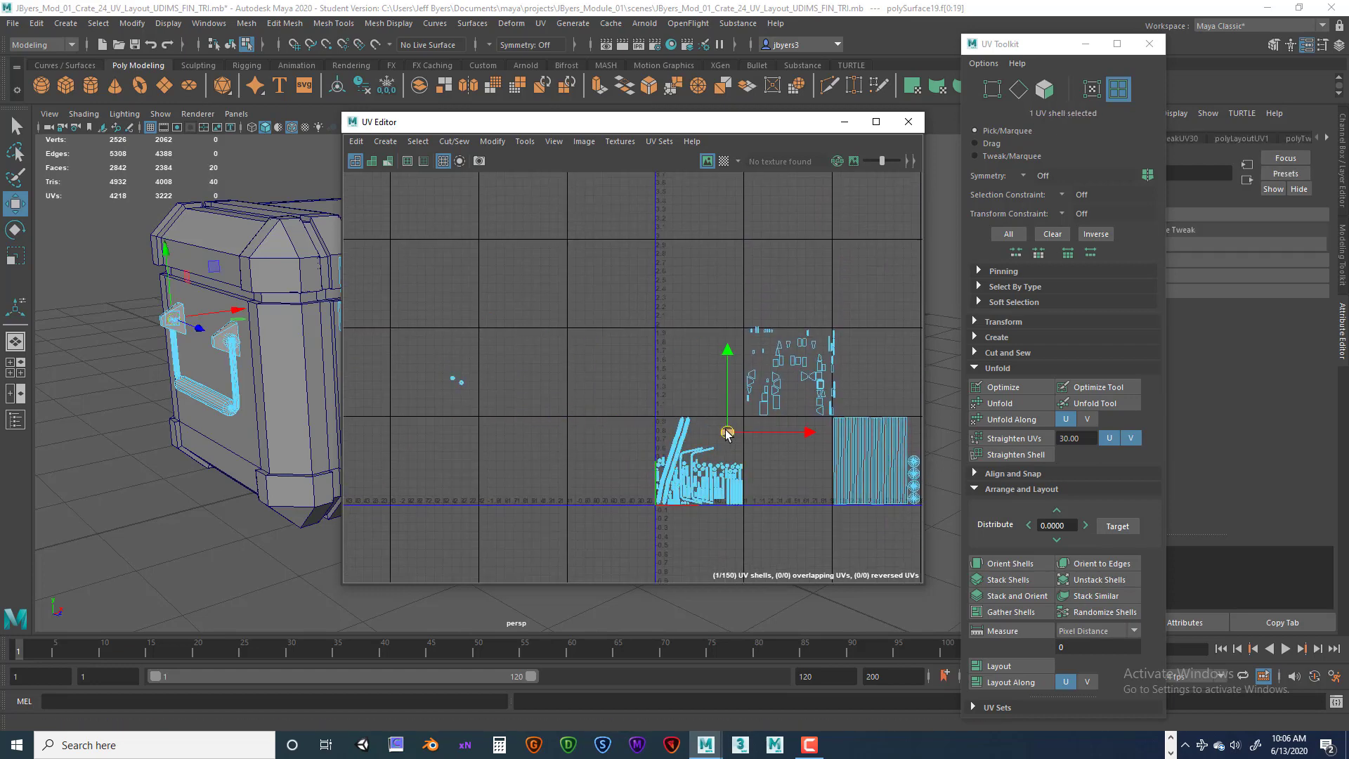
drag(423, 363, 707, 431)
scroll(757, 470, up, 8)
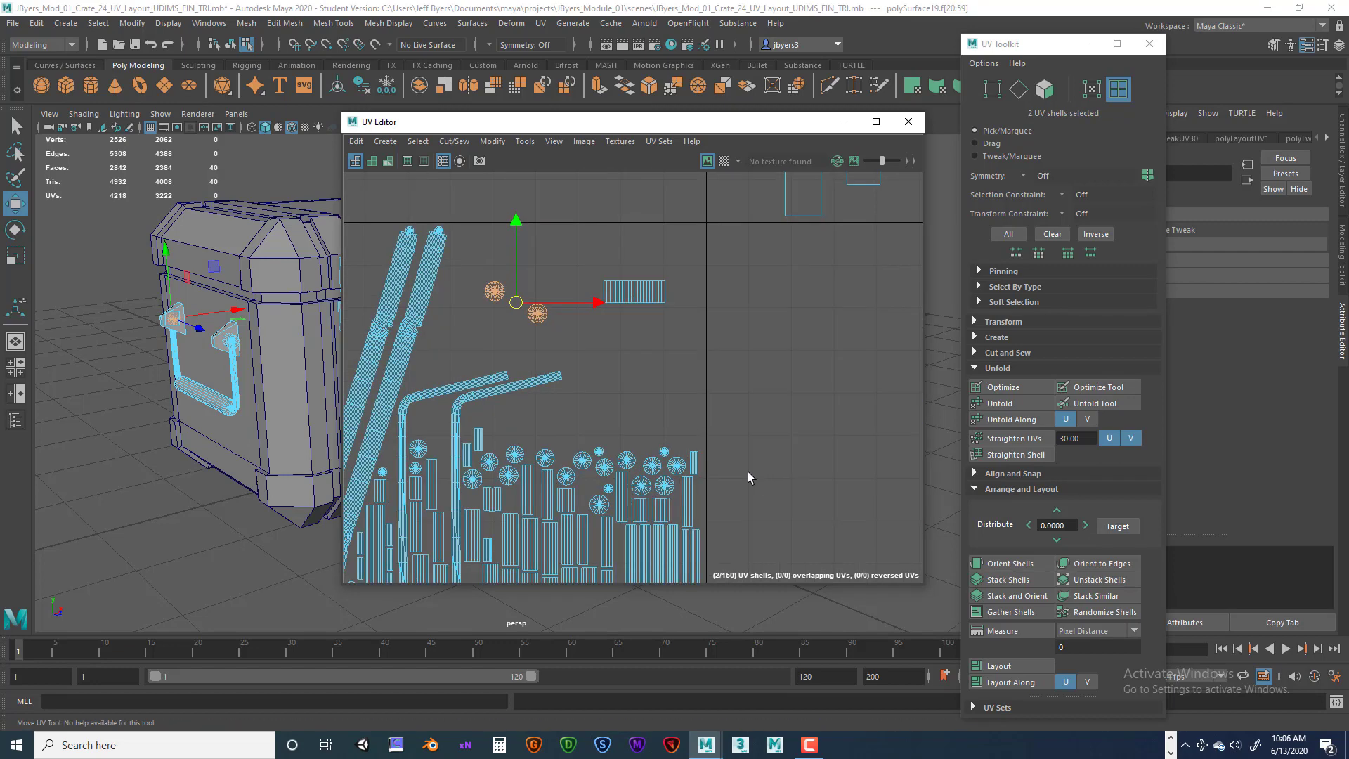
Select all handle hardware UV shells and move them one tile to the right along U.
scroll(815, 405, down, 5)
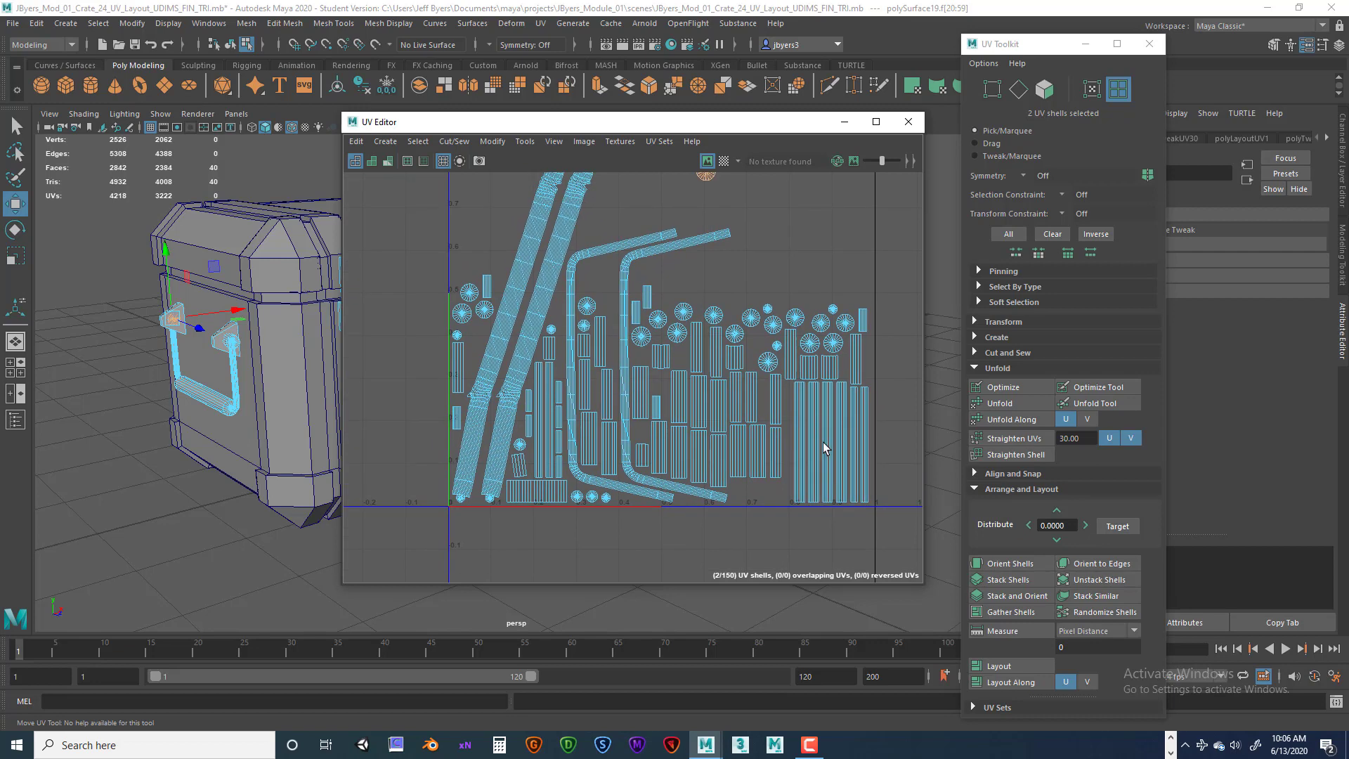
scroll(812, 438, down, 3)
drag(576, 272, 808, 477)
alt+middle_drag(788, 383, 655, 424)
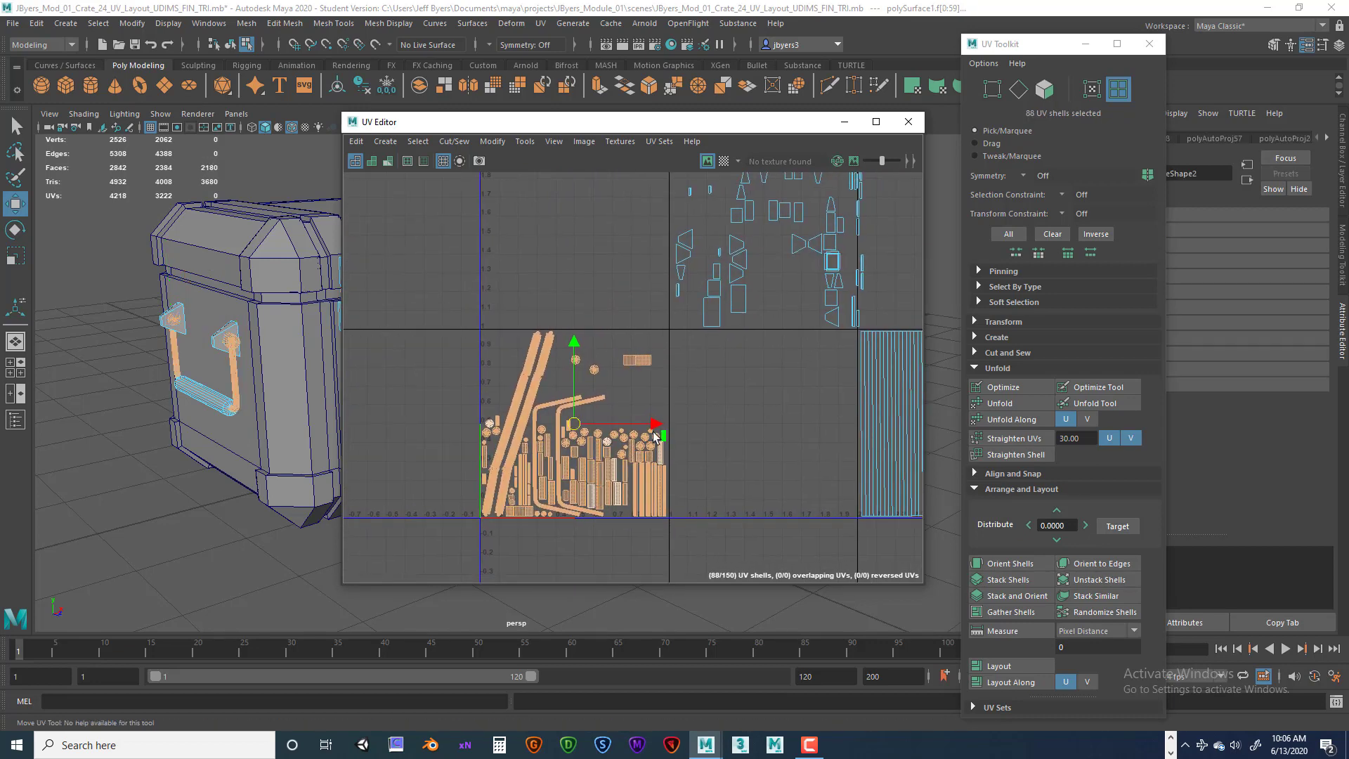
drag(655, 424, 845, 424)
scroll(845, 425, up, 3)
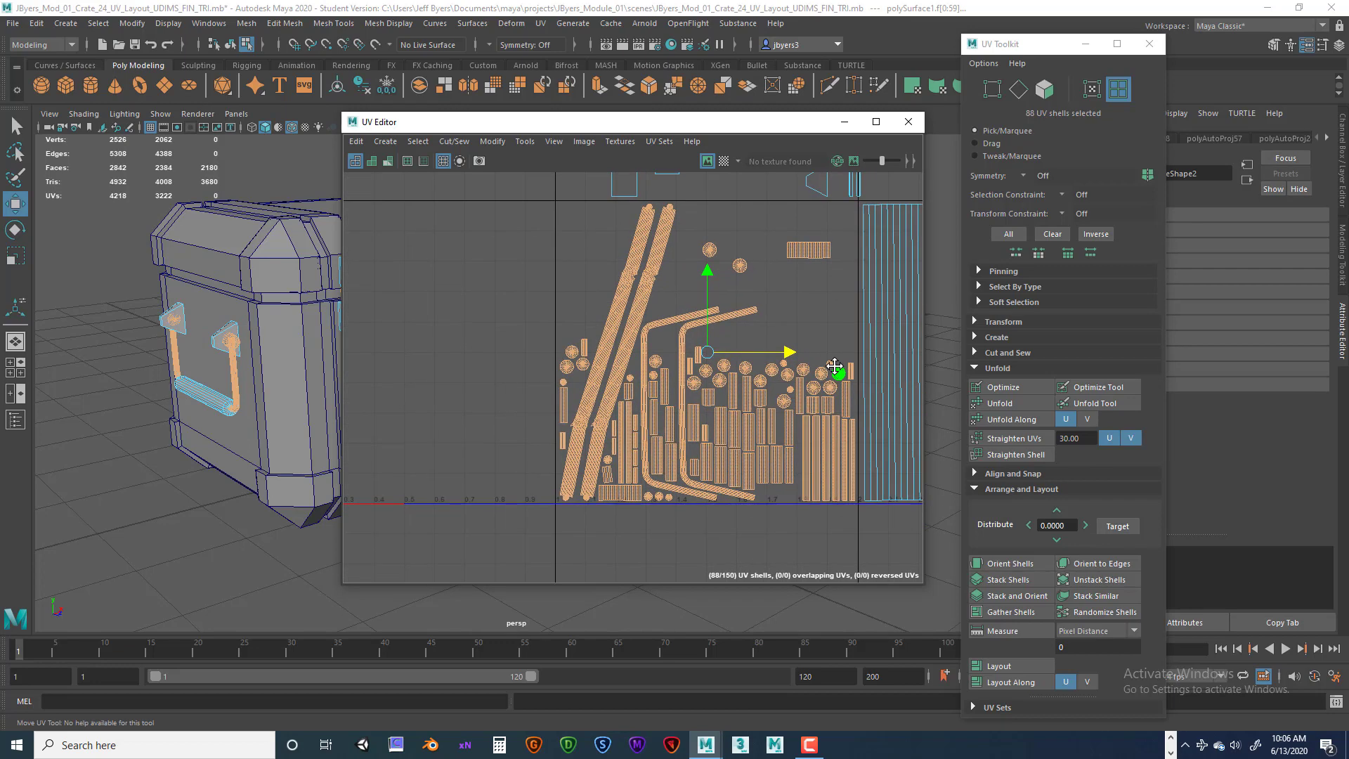
alt+middle_drag(766, 436, 770, 523)
scroll(645, 374, down, 5)
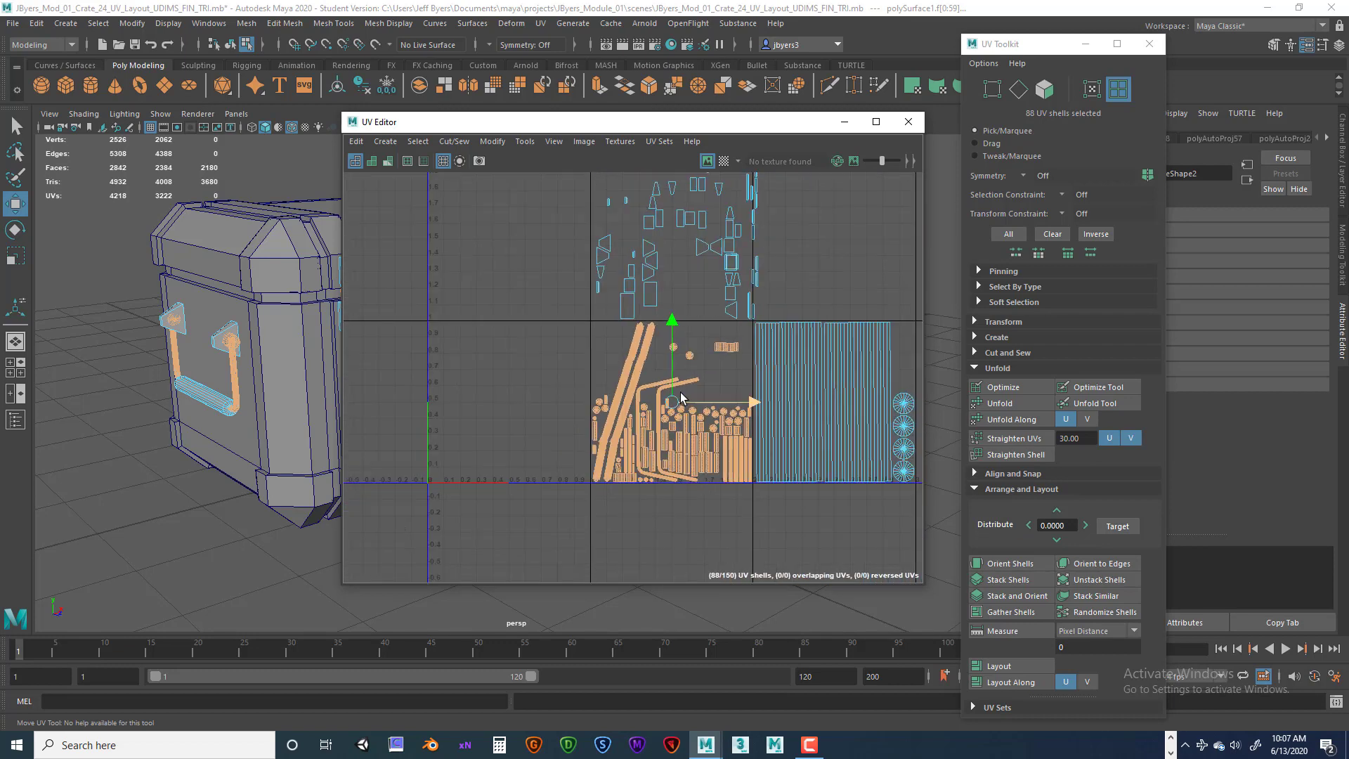
Select the 56 upper-row crate UV shells and lay them out into the 0–1 tile.
drag(507, 236, 761, 441)
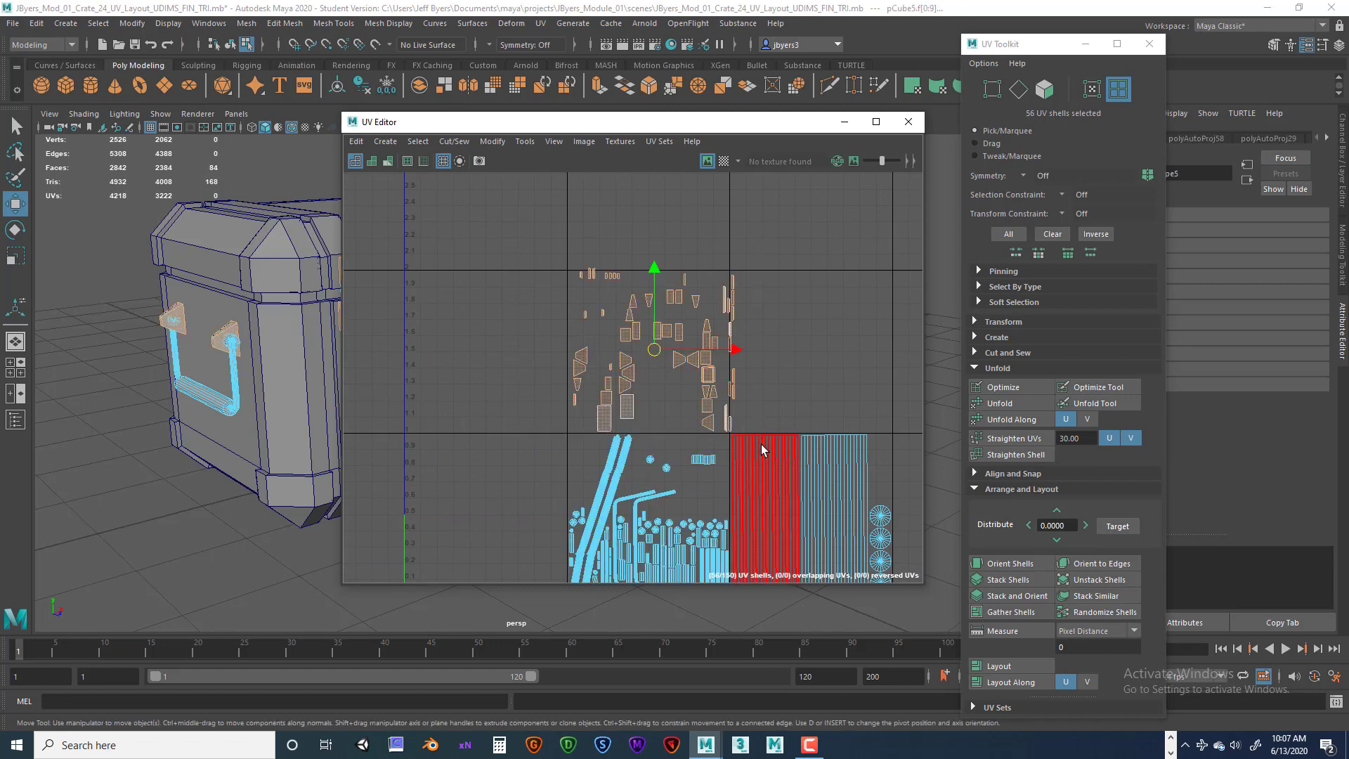
alt+middle_drag(834, 373, 820, 298)
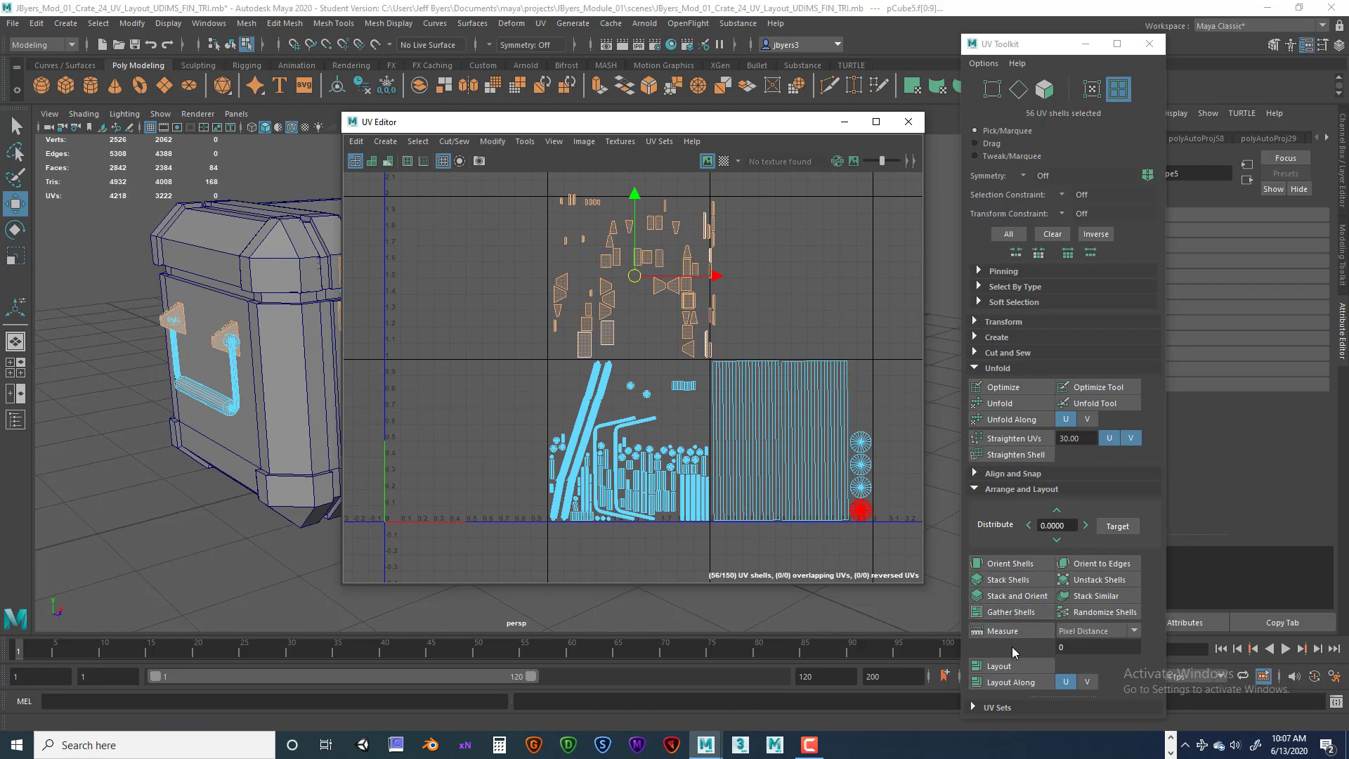
click(1009, 664)
scroll(681, 492, up, 2)
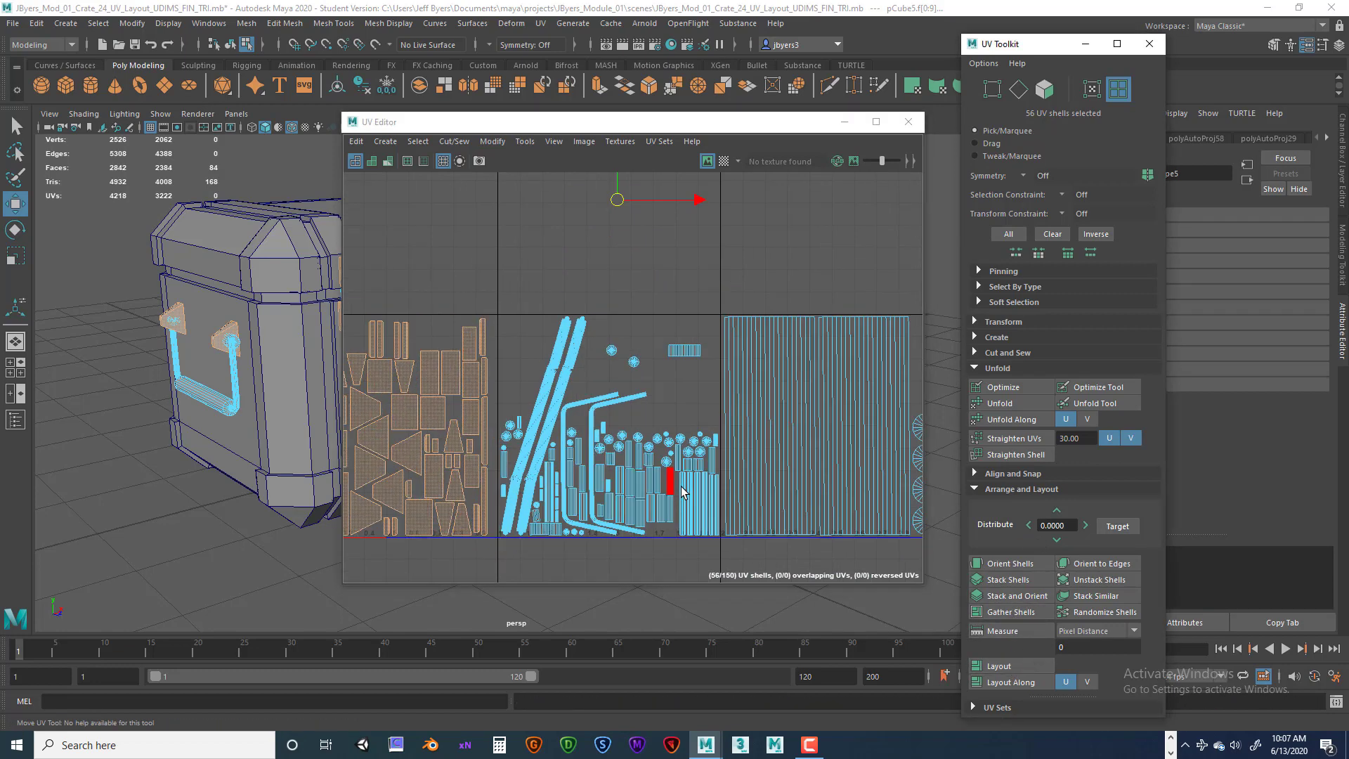
Review the three tiles of laid-out UV shells and the crate in the viewport.
alt+middle_drag(681, 492, 837, 449)
scroll(798, 478, down, 2)
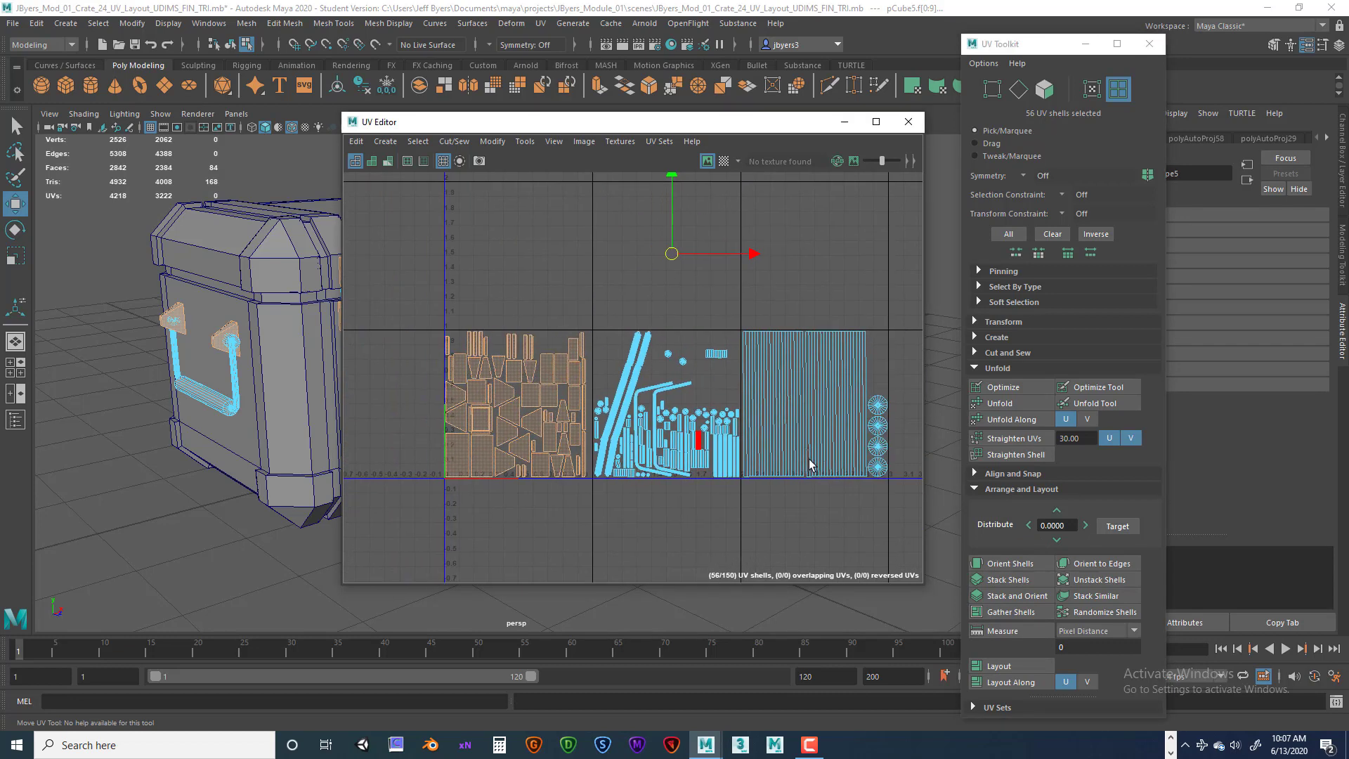
scroll(837, 448, down, 2)
drag(478, 123, 608, 129)
alt+drag(331, 339, 232, 303)
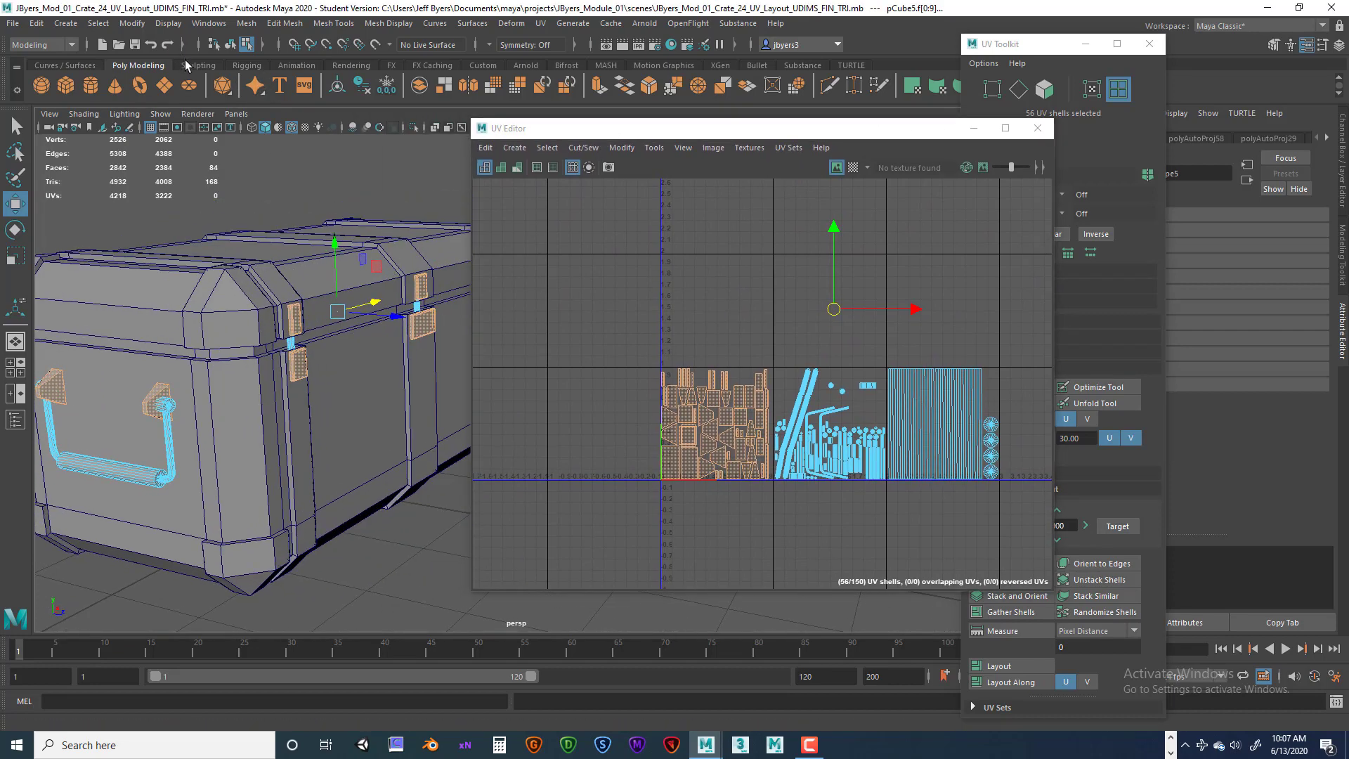
Switch to object selection mode with the prop objects selected.
click(230, 45)
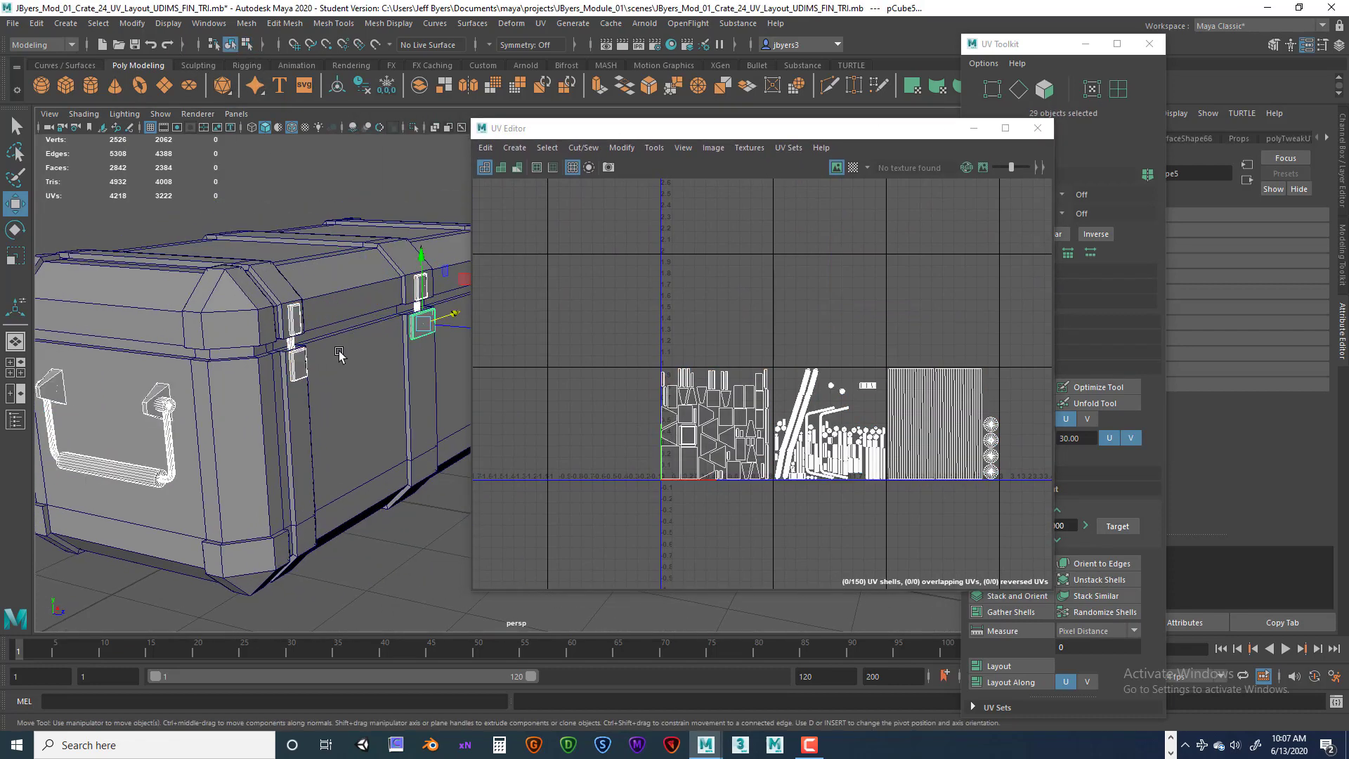
alt+drag(345, 347, 288, 327)
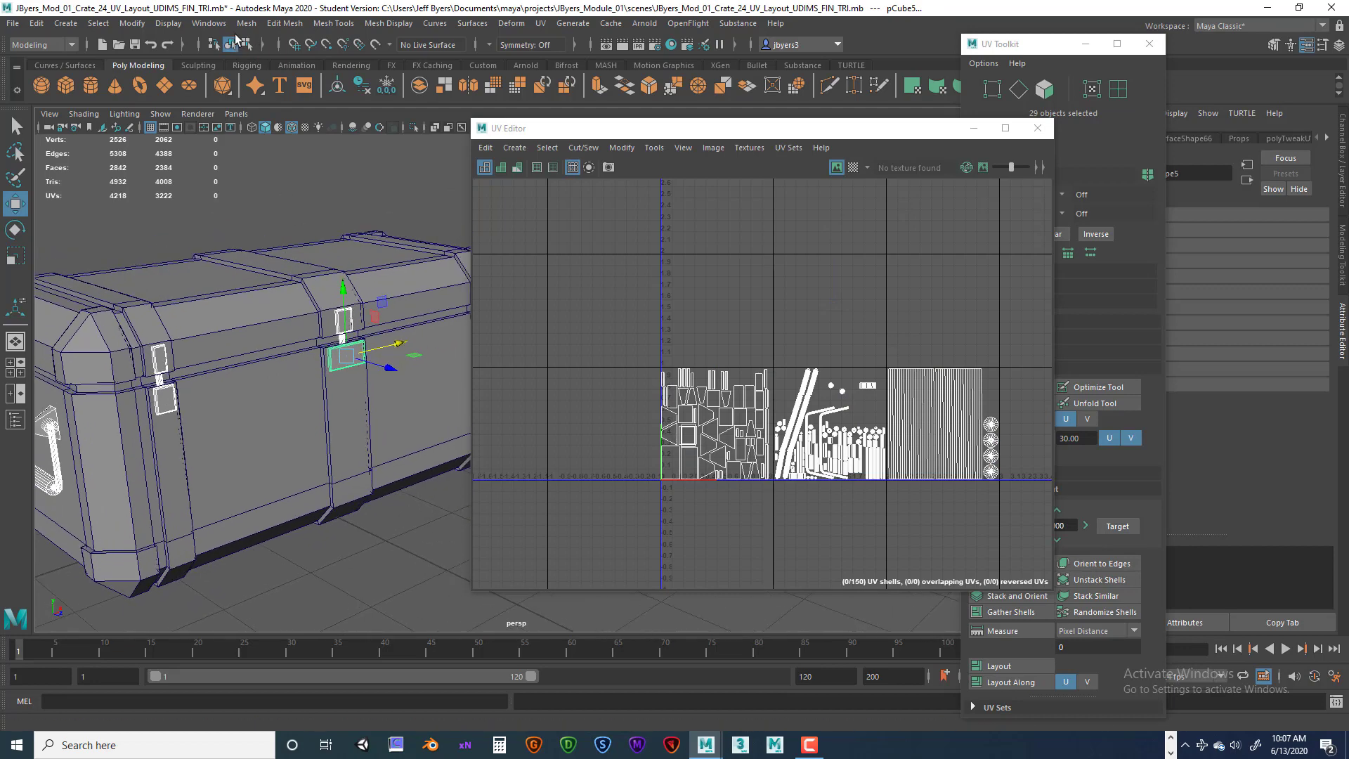
drag(785, 132, 754, 140)
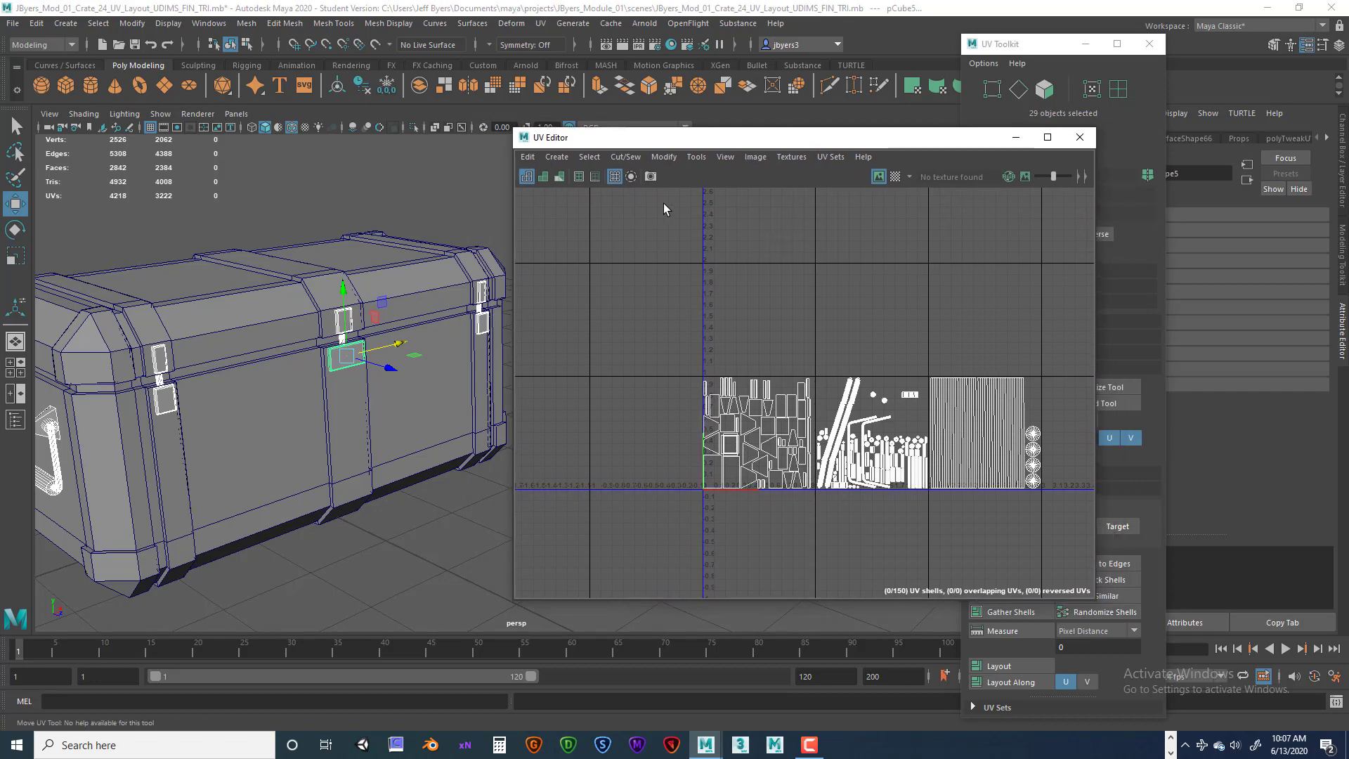
Save a 2048 px PNG UV snapshot of tile U 3, V 1 named PROPS_UV_TX, then close the UV Editor.
click(650, 177)
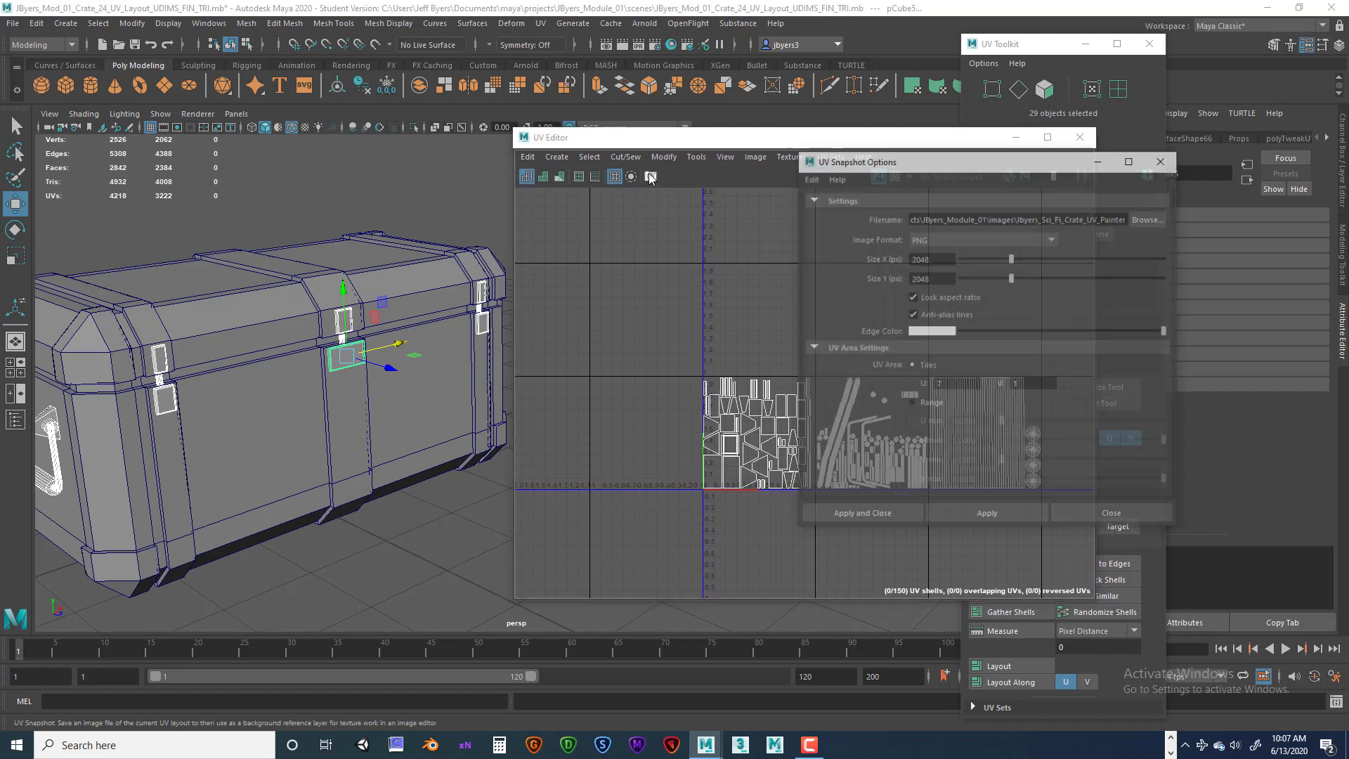
drag(920, 165, 712, 180)
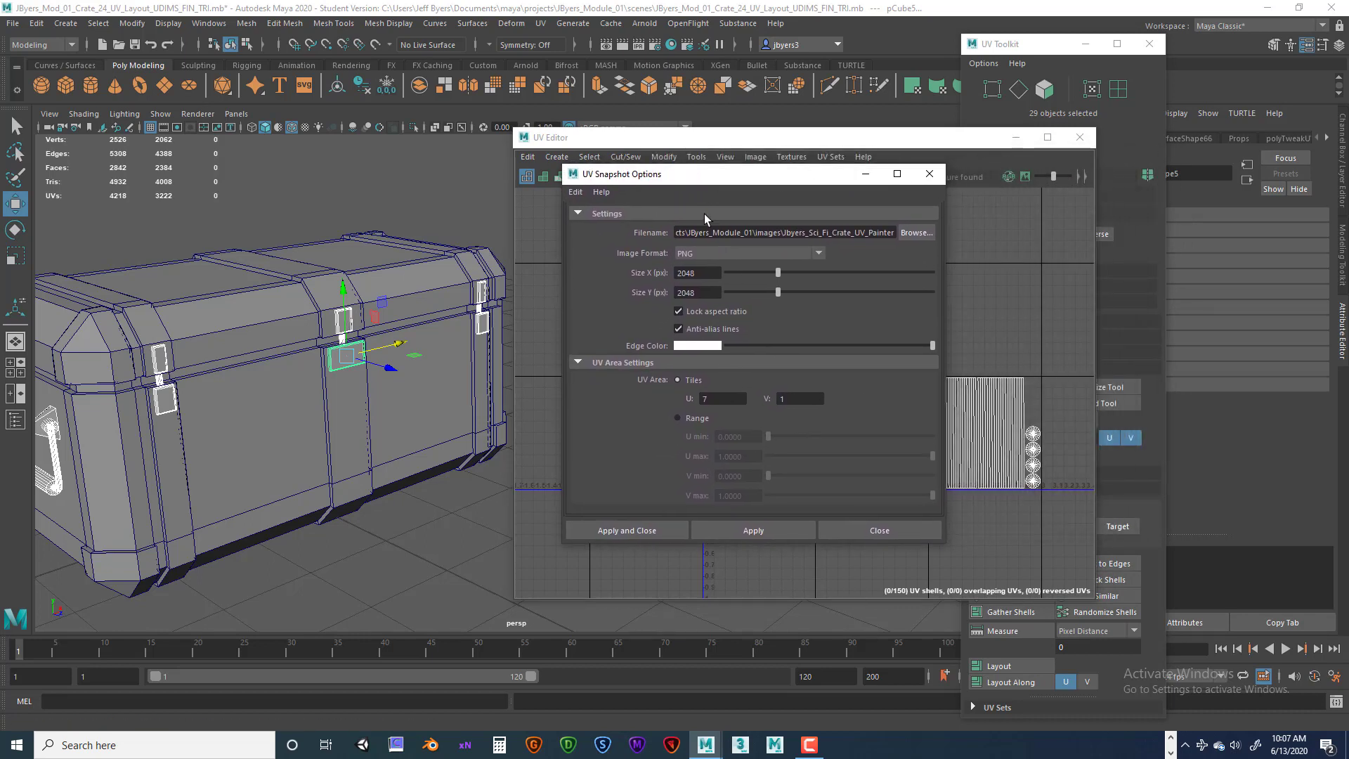
double_click(725, 394)
drag(841, 189, 539, 255)
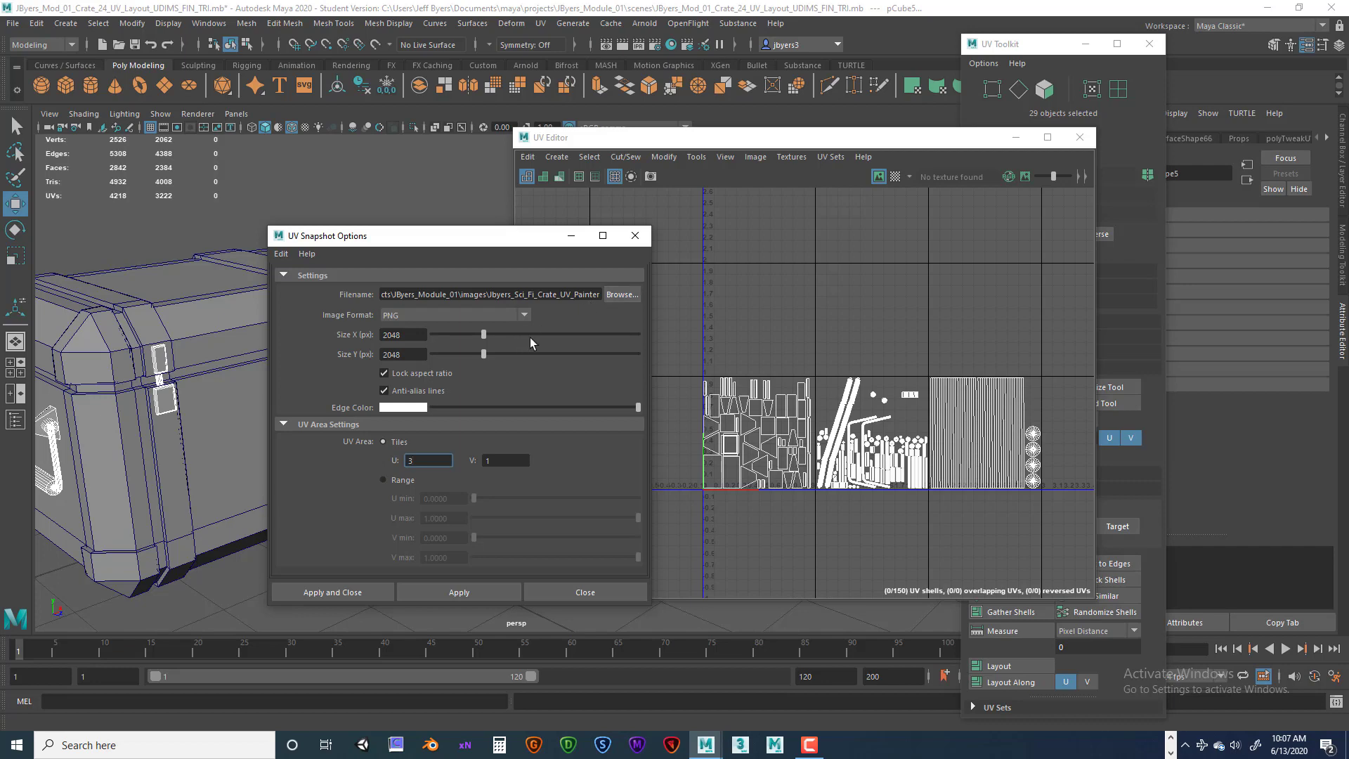
click(624, 295)
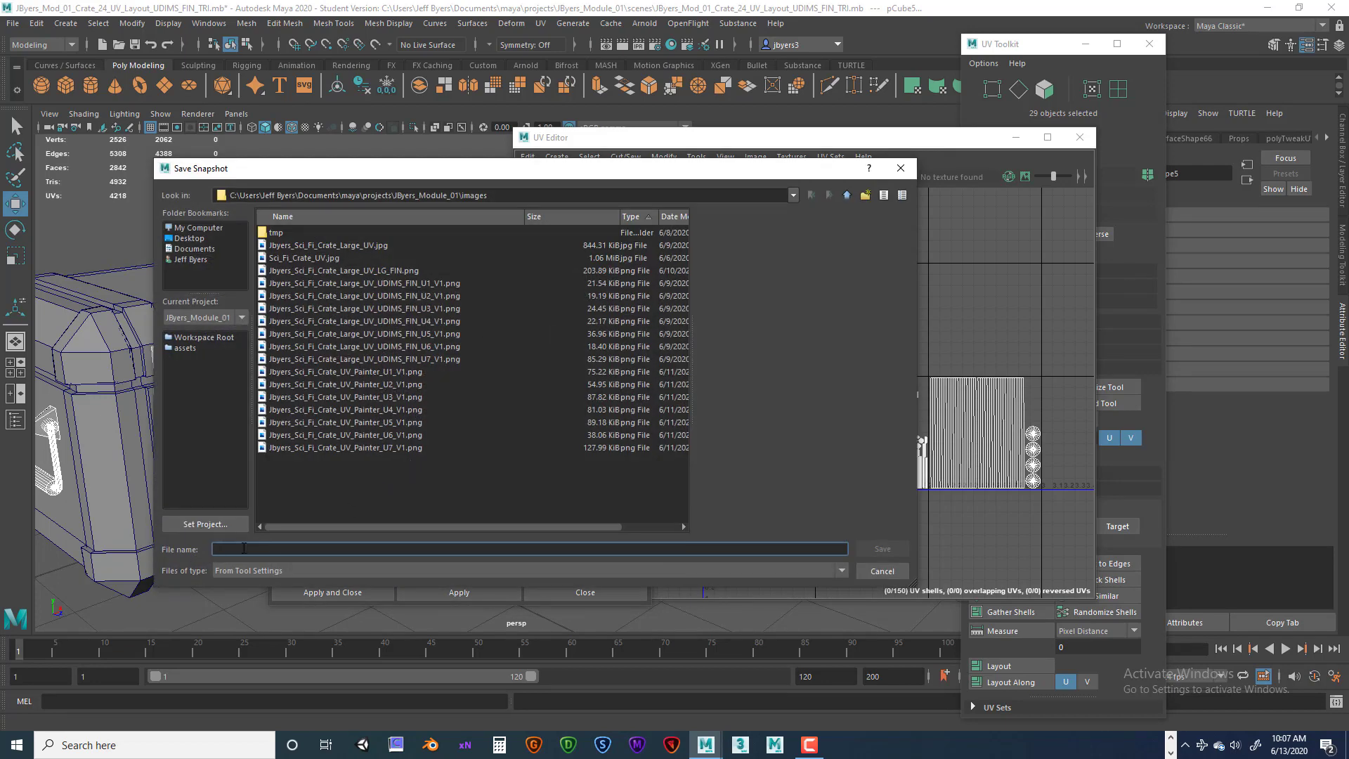
text(PROPS_UV_TX)
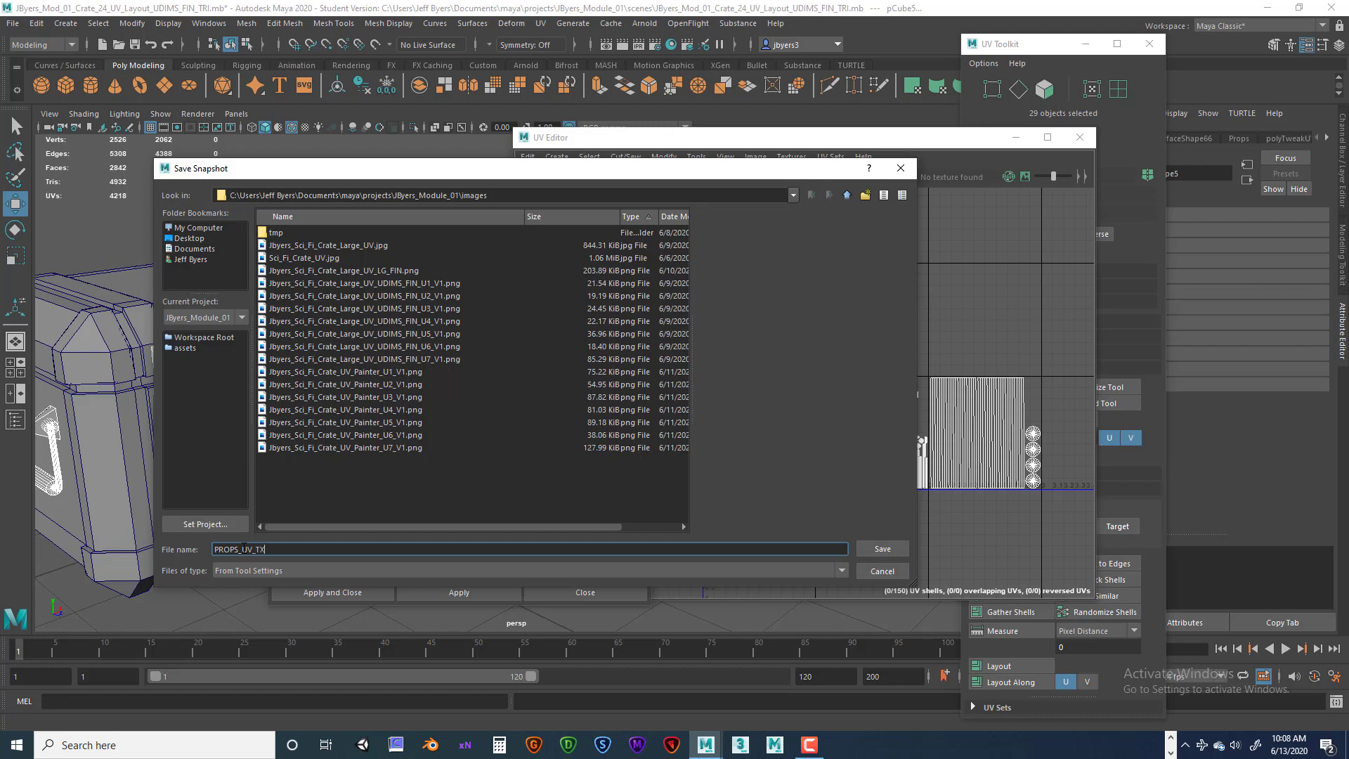
click(880, 550)
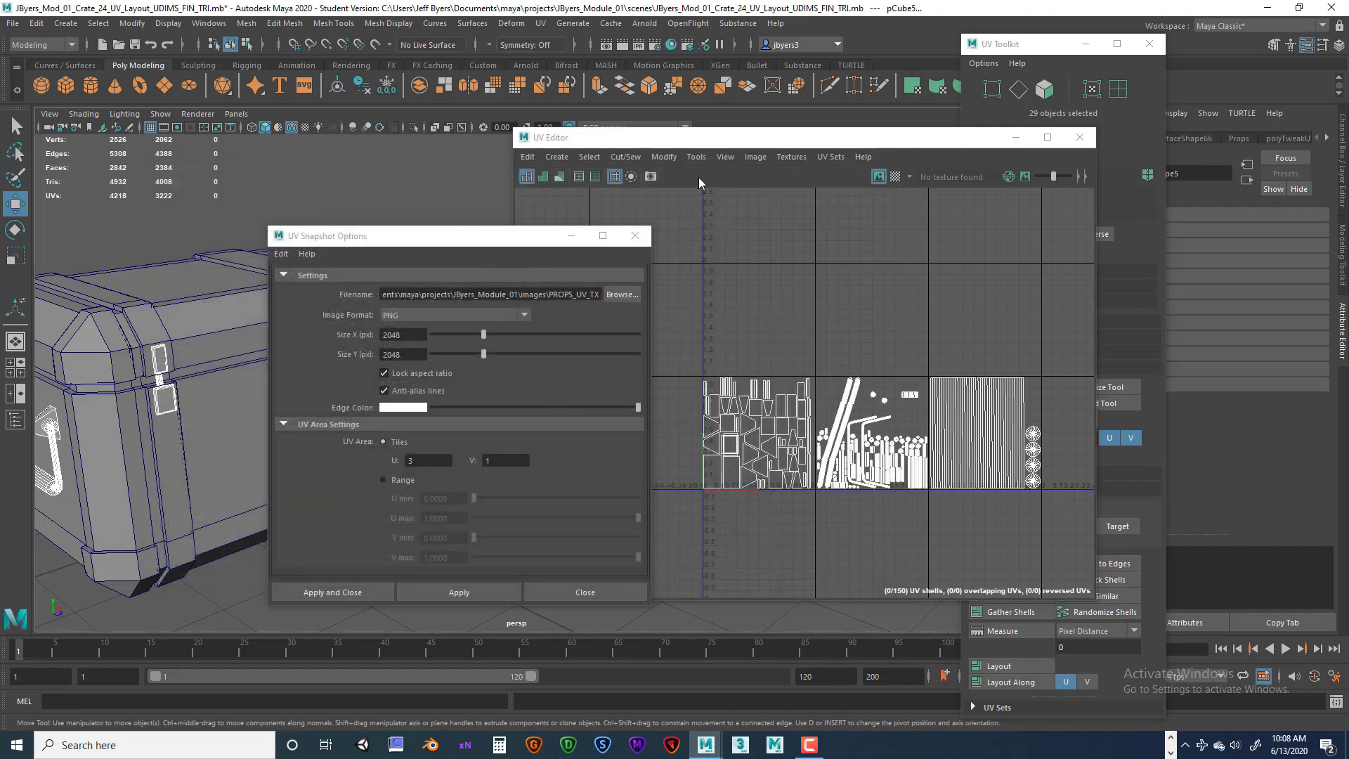
drag(522, 239, 474, 213)
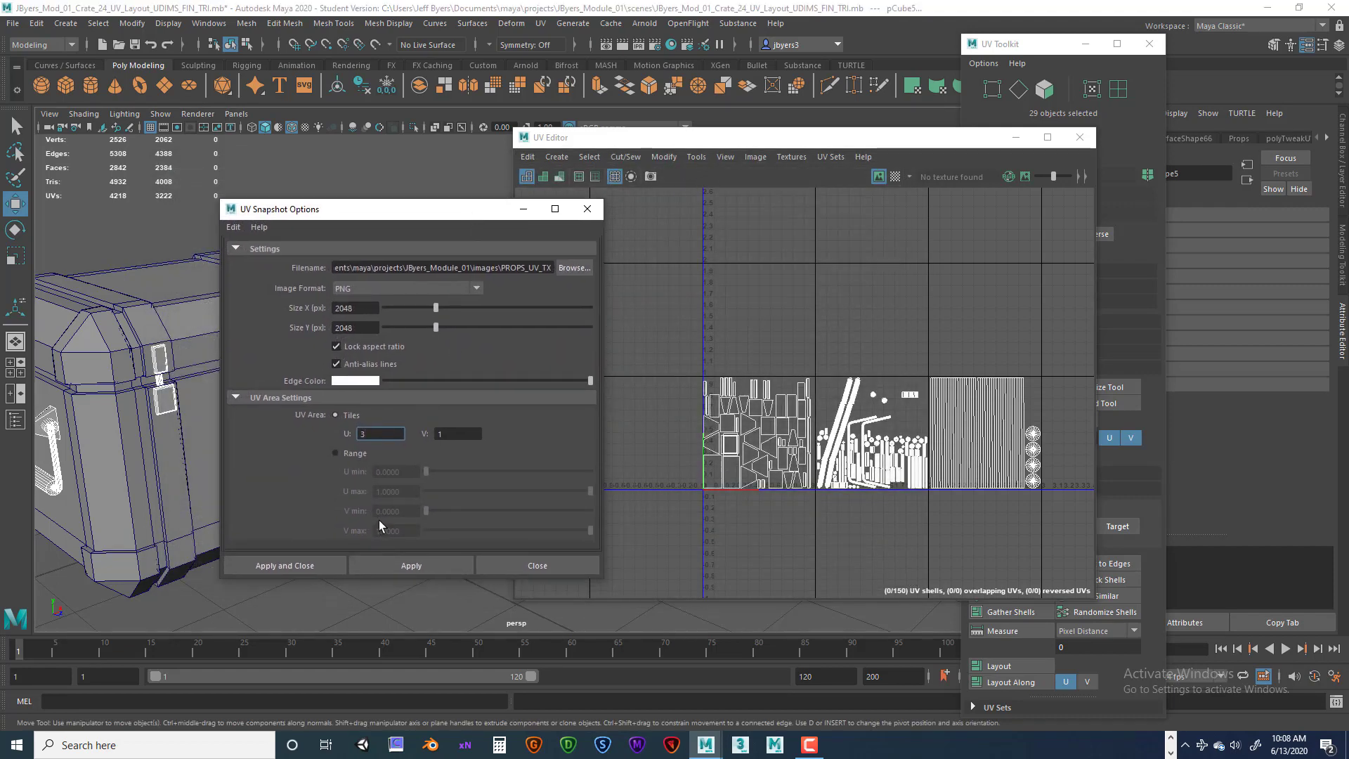
click(330, 563)
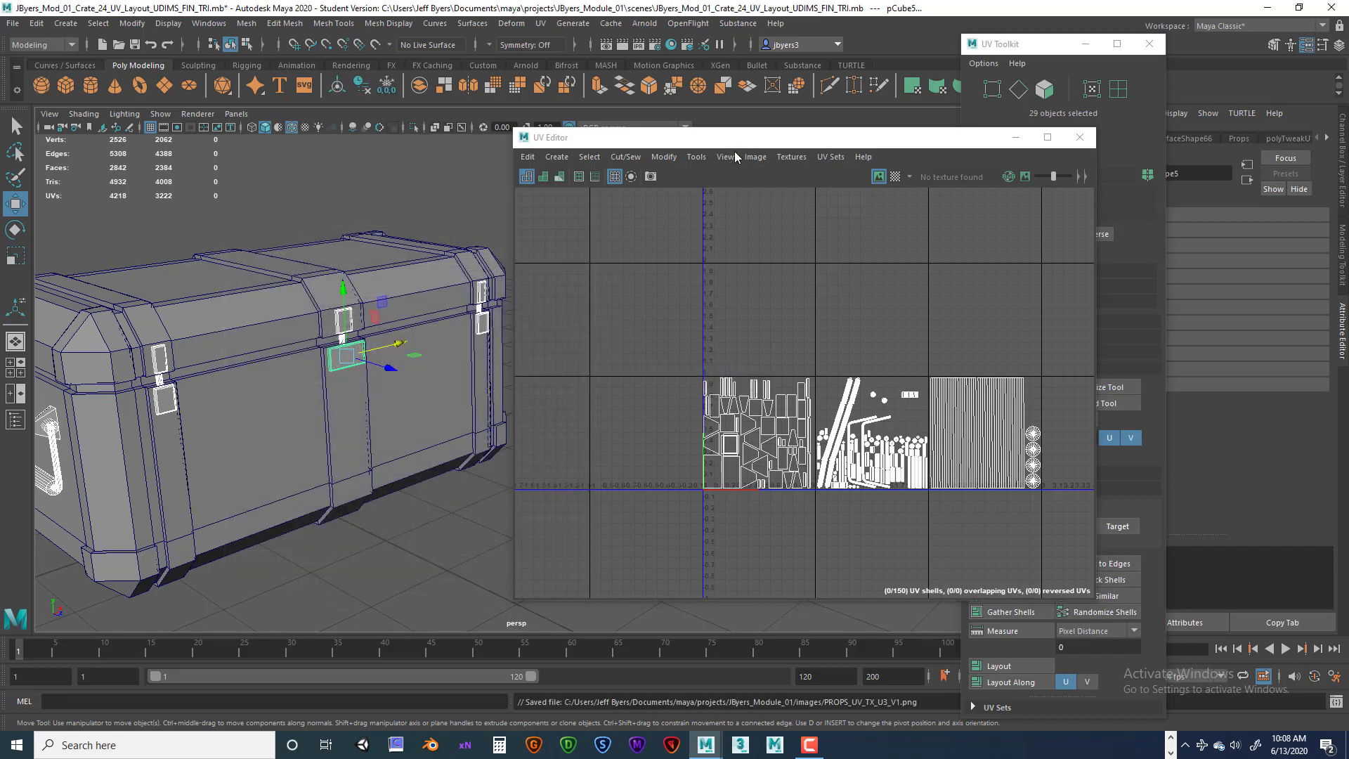
drag(737, 140, 705, 144)
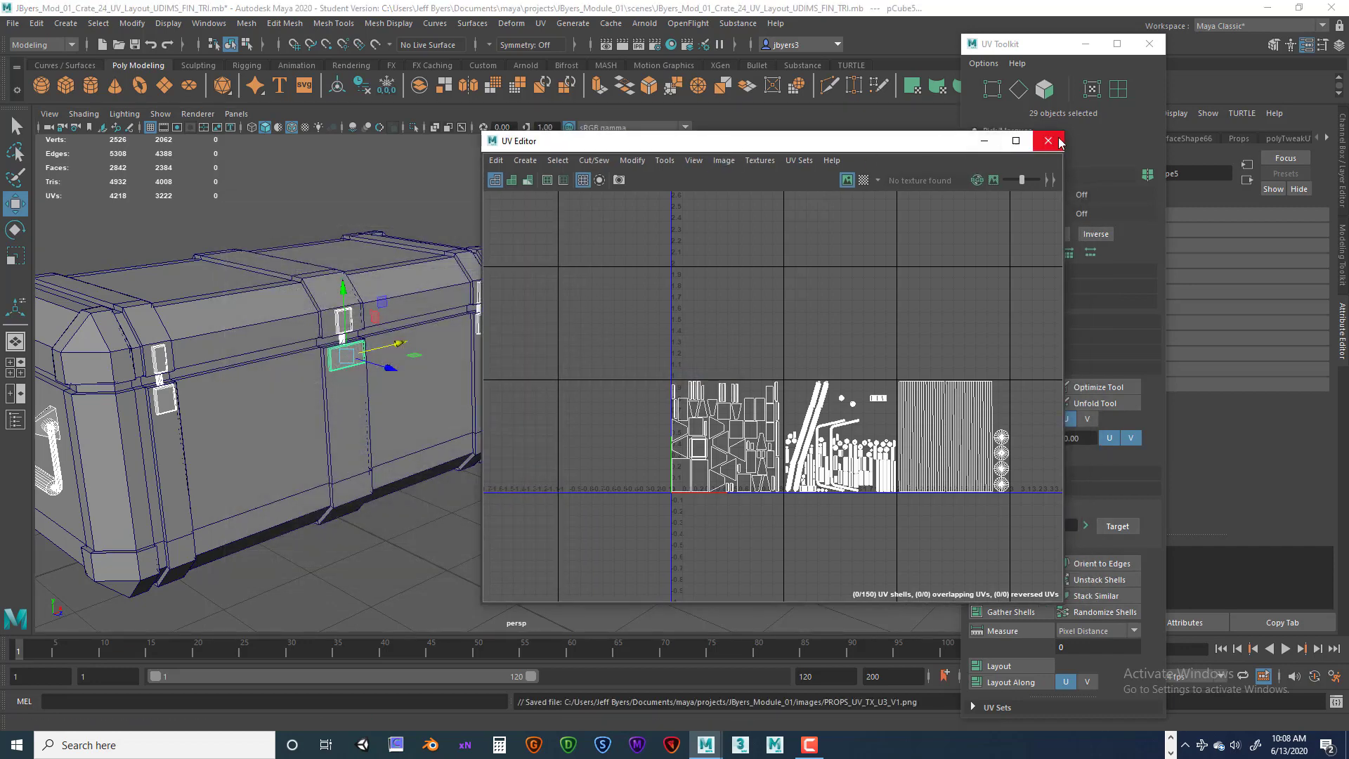
click(1057, 141)
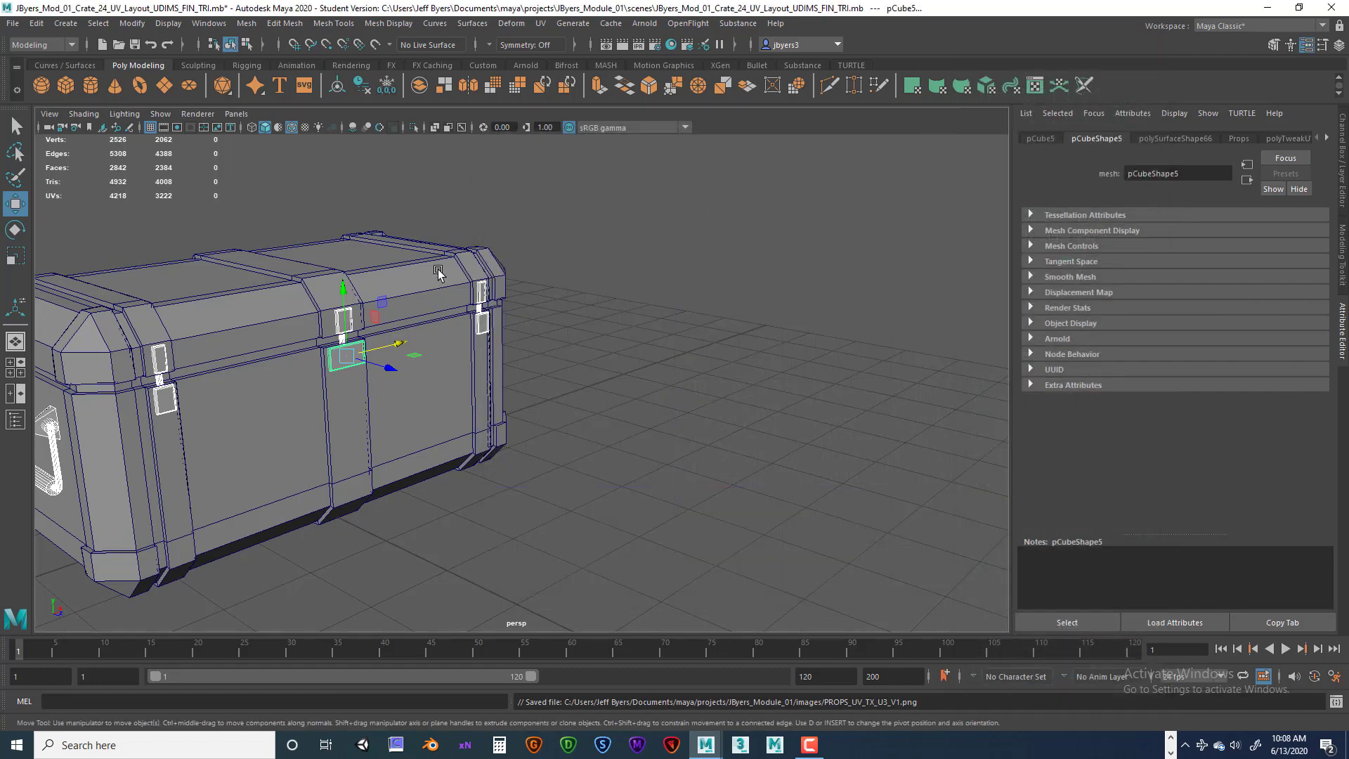
Export the selected prop objects as an OBJ file named PROPS into the project folder.
alt+middle_drag(488, 310, 715, 247)
alt+drag(715, 247, 723, 280)
alt+middle_drag(722, 280, 687, 335)
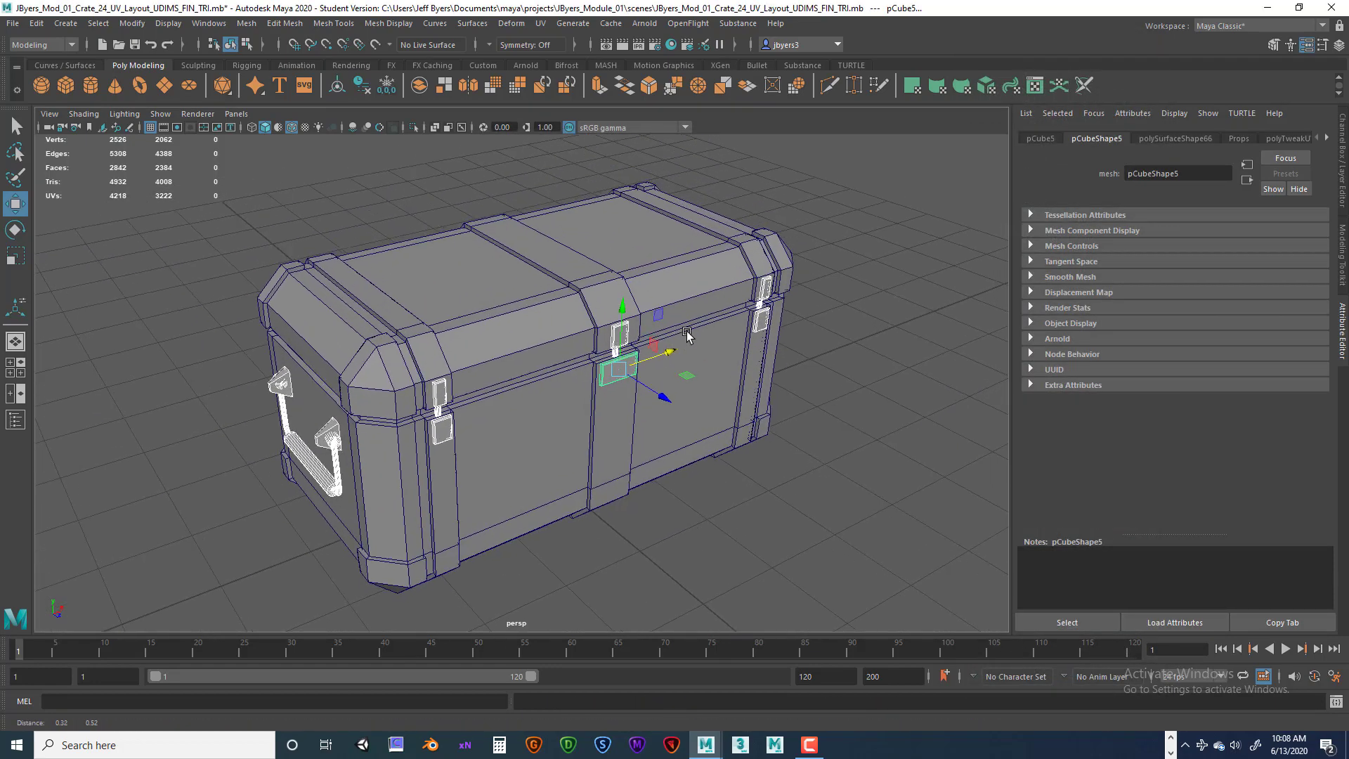
alt+drag(687, 336, 676, 323)
alt+drag(321, 314, 395, 307)
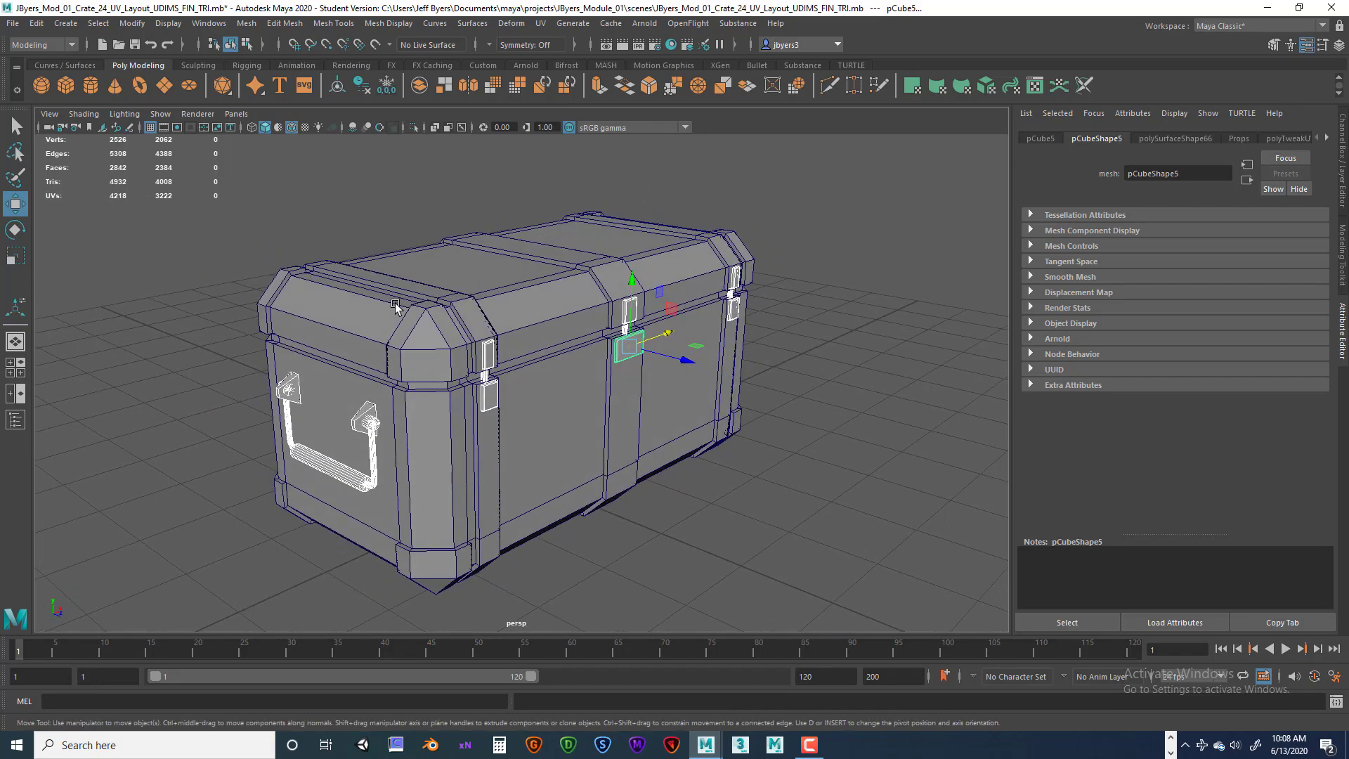
click(14, 23)
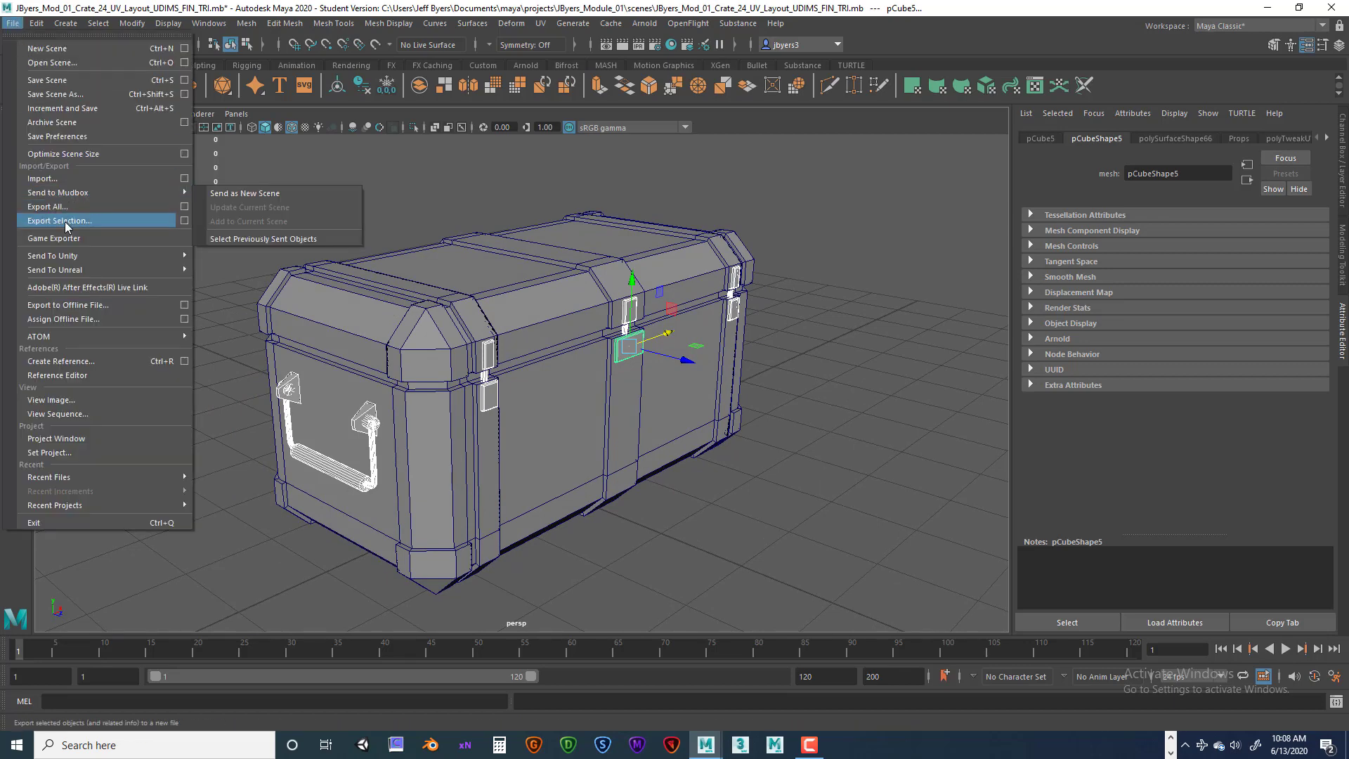
click(185, 221)
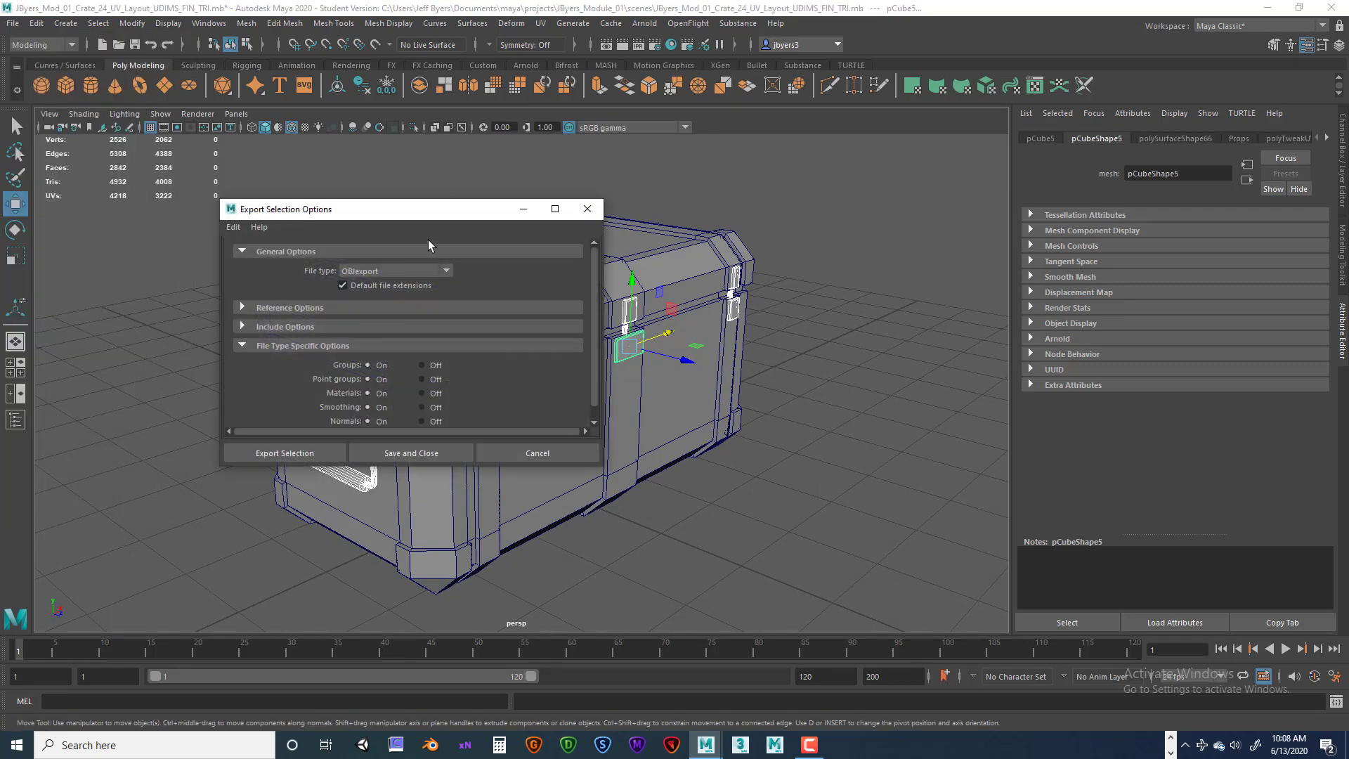
drag(458, 211, 529, 183)
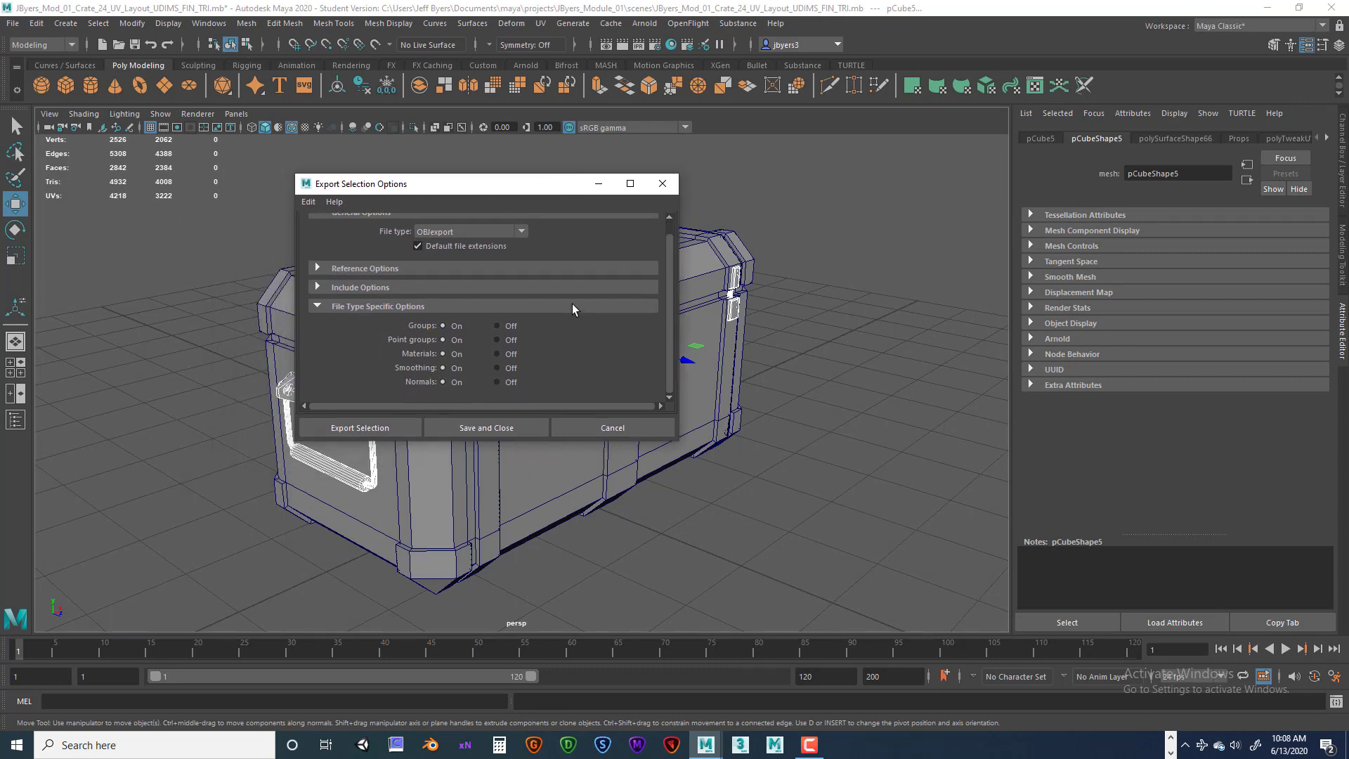
click(394, 427)
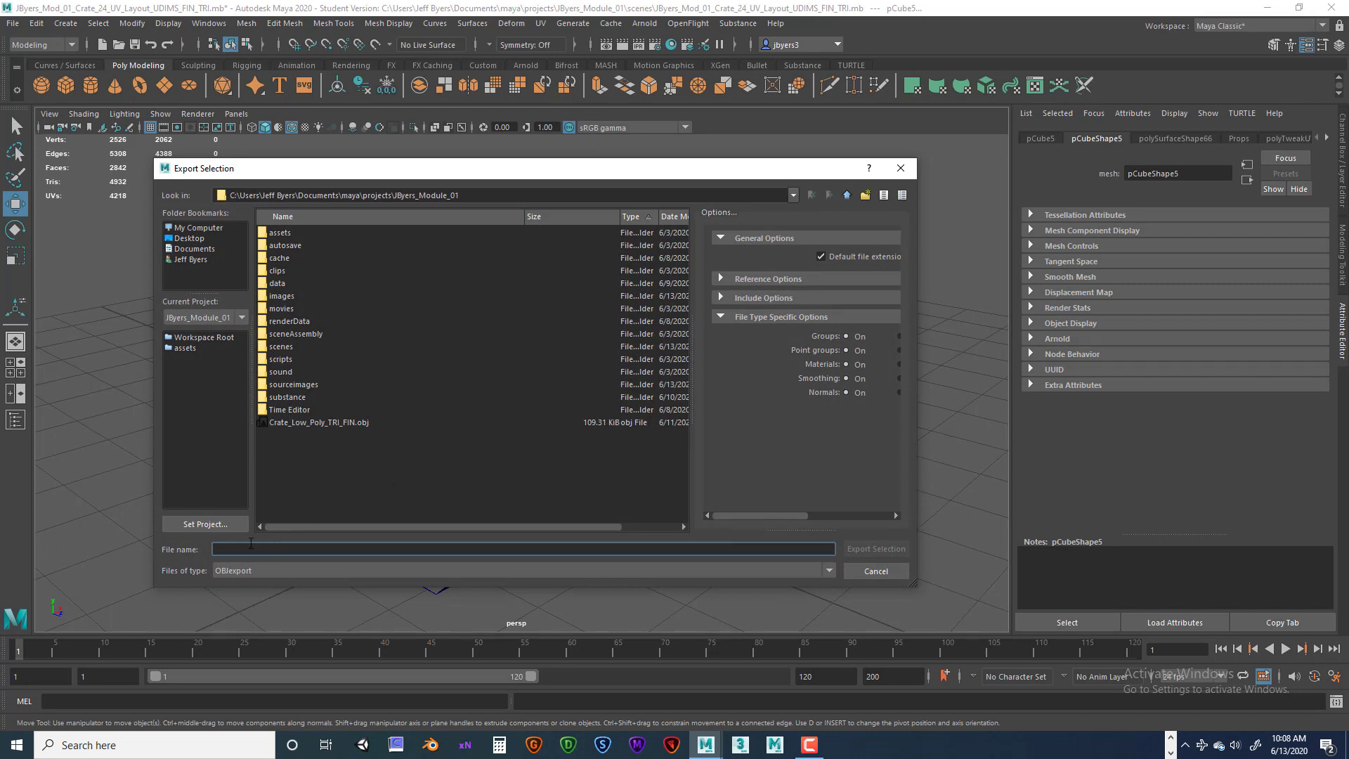
text(PROPS)
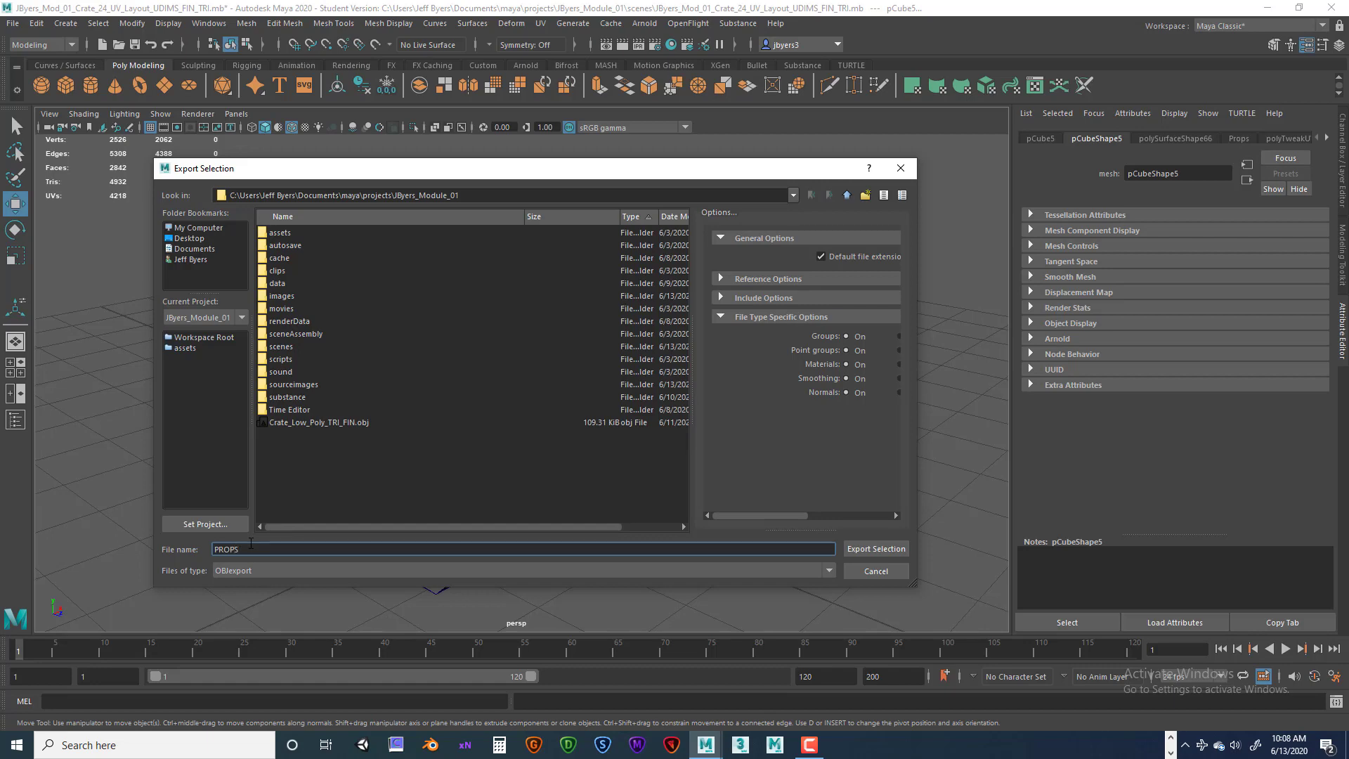
click(858, 549)
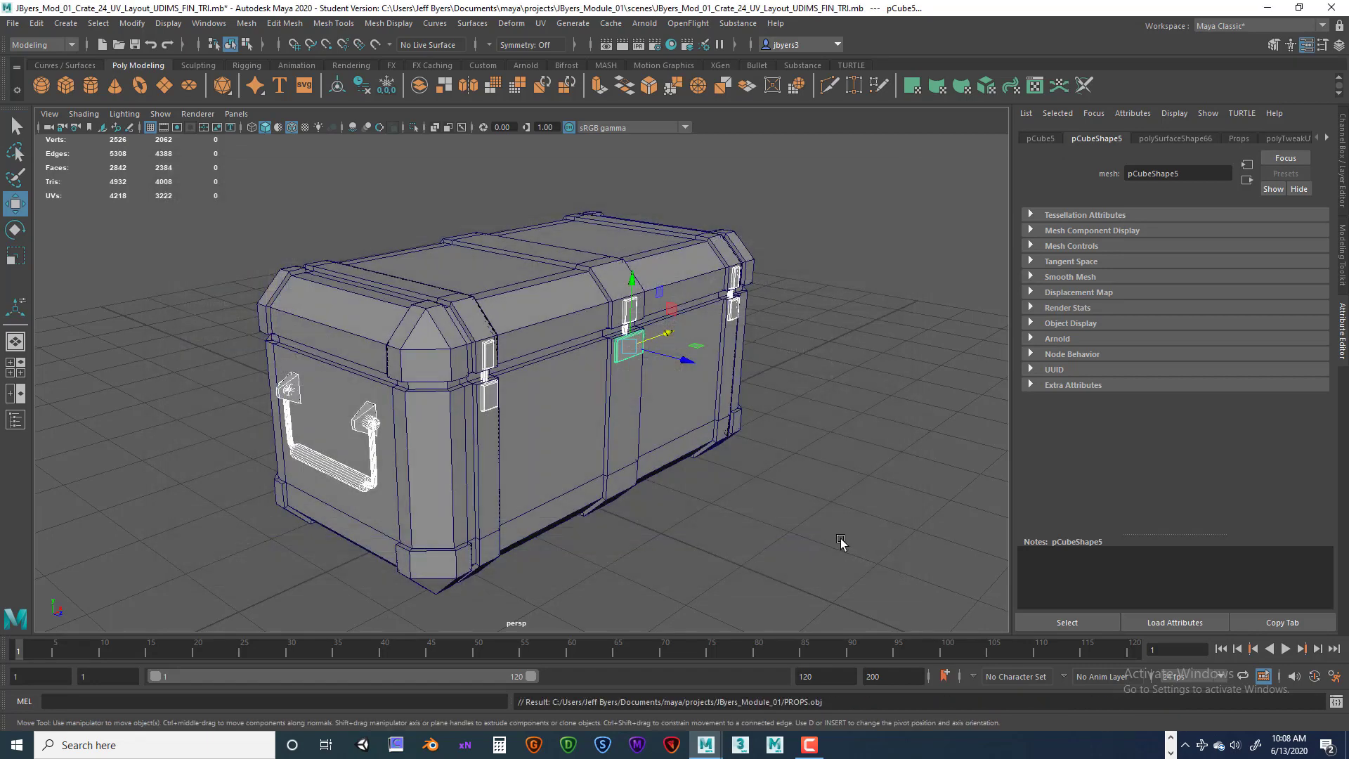